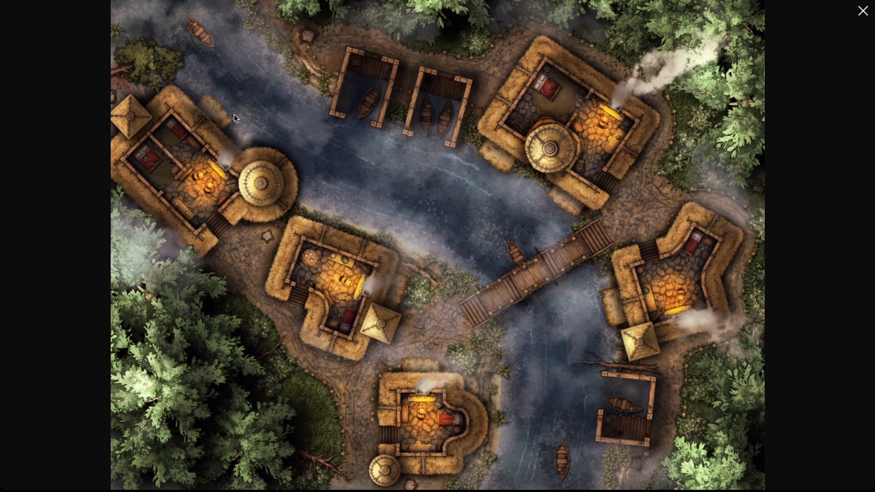
# Step: Open and read through the Inkarnate 2.0 launch announcement, then close it
pyautogui.click(622, 81)
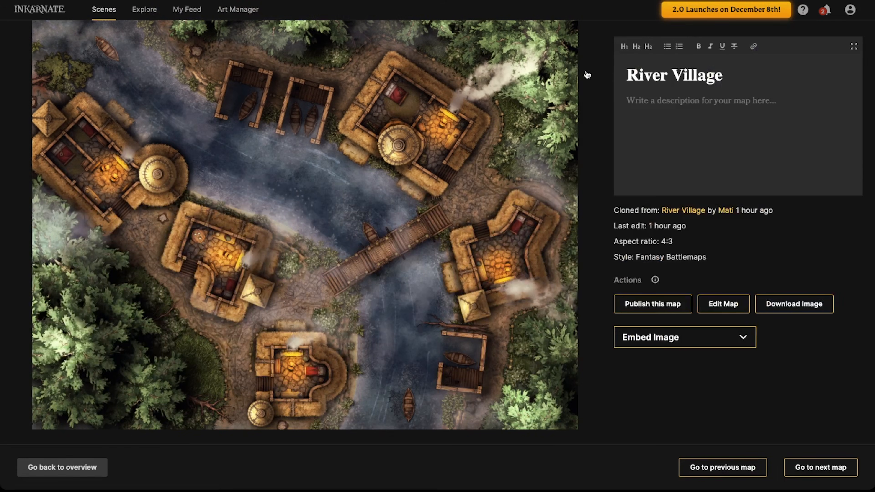
pyautogui.click(692, 12)
pyautogui.scroll(-10, 445, 207)
pyautogui.scroll(-20, 442, 206)
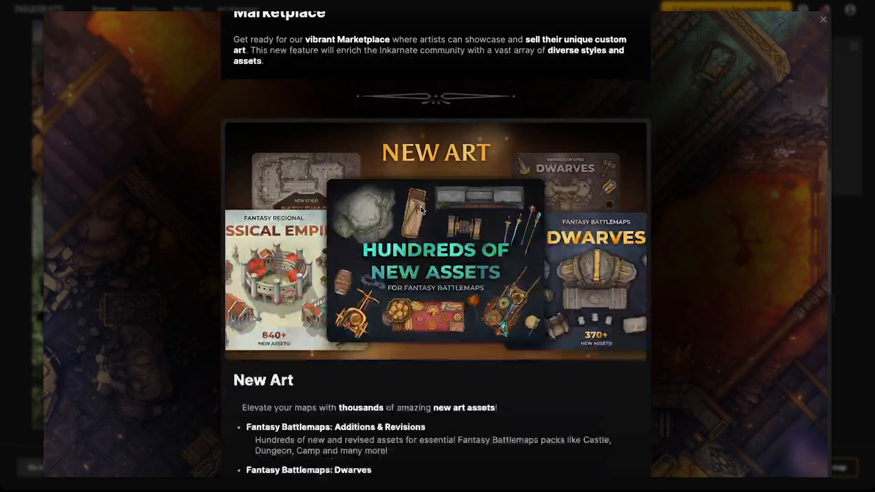
pyautogui.scroll(20, 420, 209)
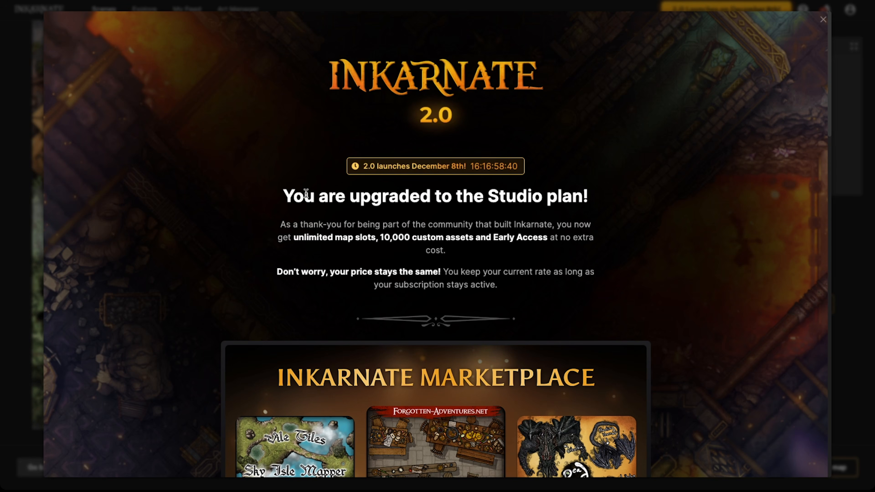
pyautogui.click(823, 19)
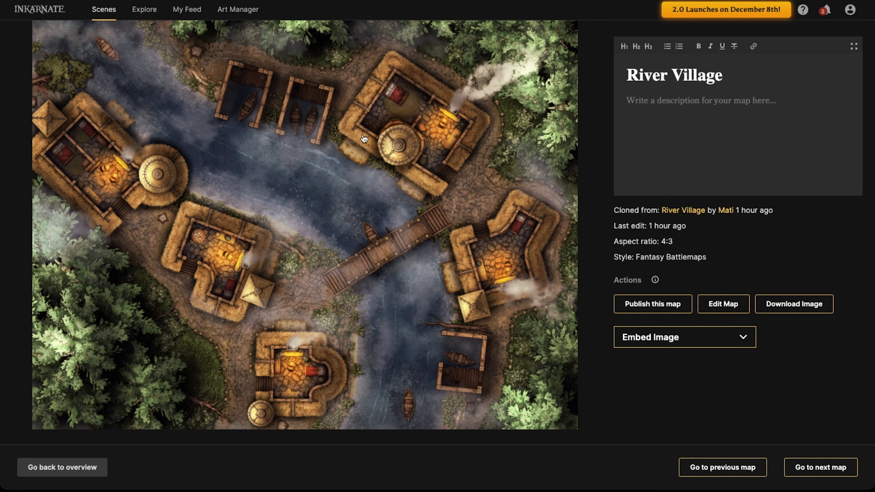
# Step: Start a new map from the scenes overview in the Fantasy Battlemaps style
pyautogui.click(349, 181)
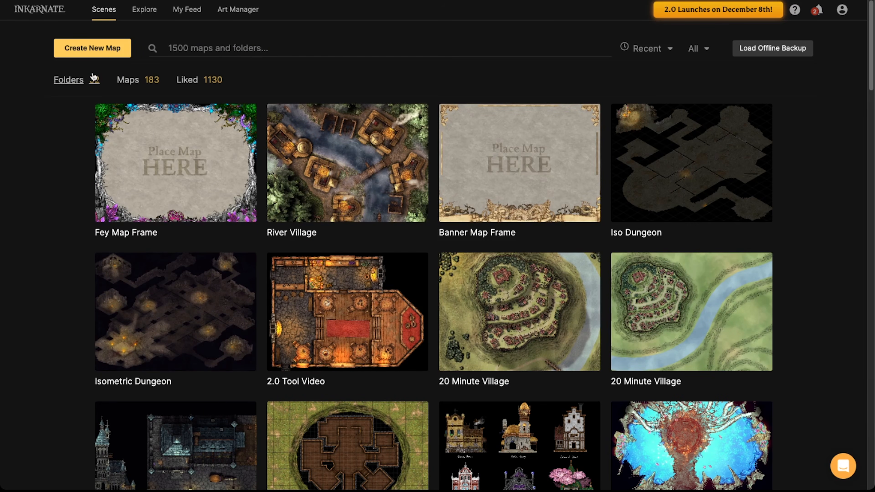
pyautogui.click(102, 54)
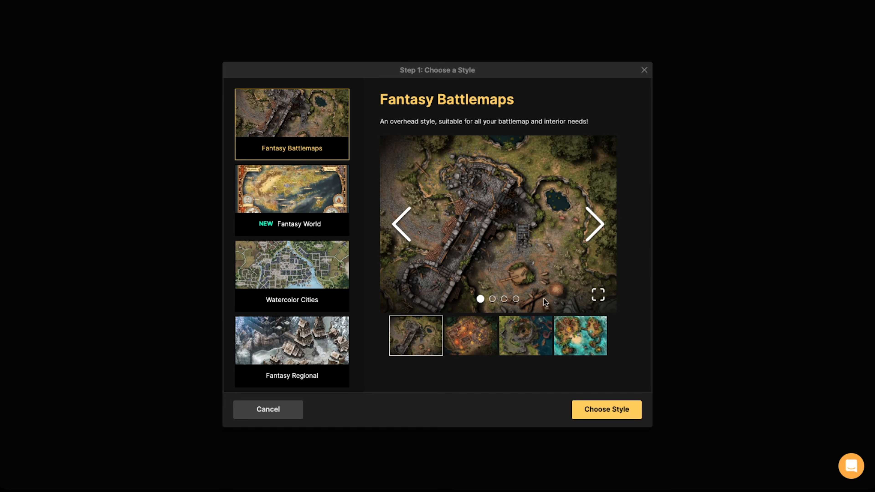
pyautogui.click(602, 418)
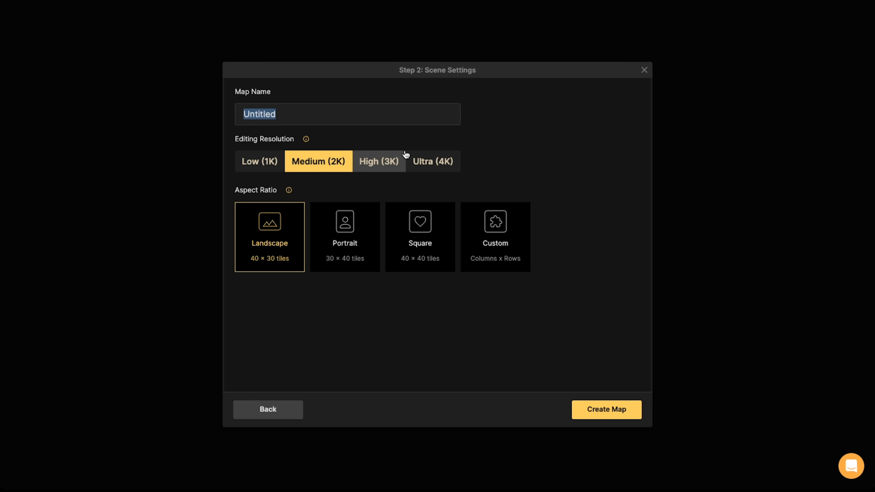
# Step: Create a Landscape map named River Village at Ultra (4K) editing resolution
pyautogui.click(416, 162)
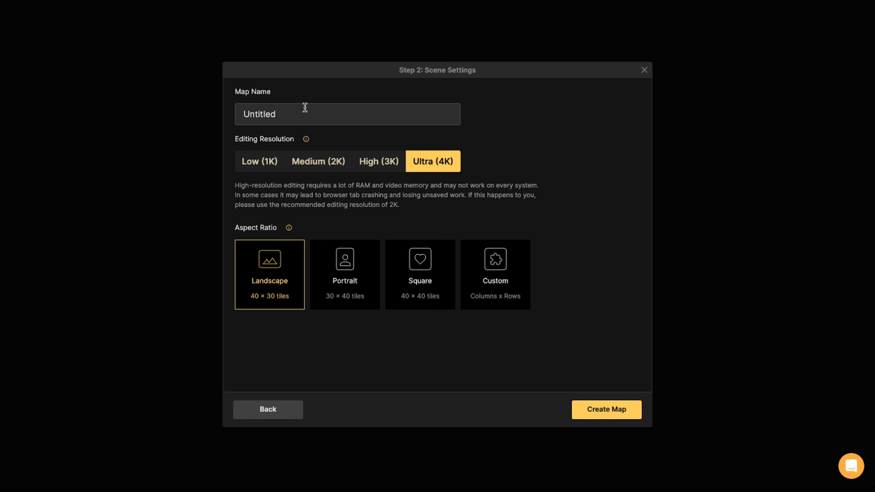
pyautogui.moveTo(284, 112); pyautogui.dragTo(242, 111)
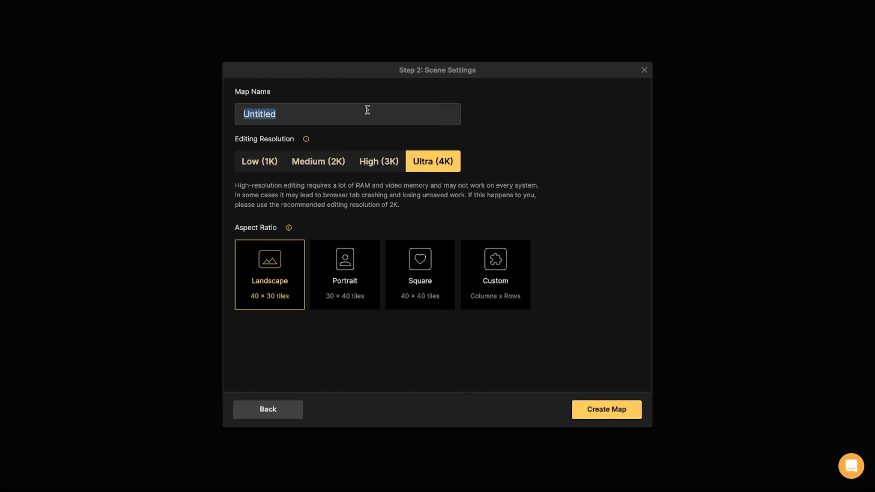
pyautogui.press('BackSpace')
pyautogui.write('River Village')
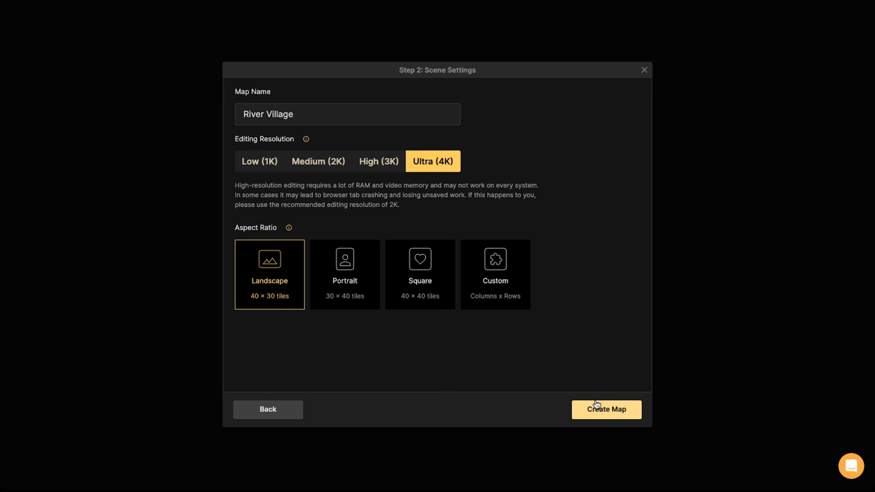
pyautogui.click(599, 411)
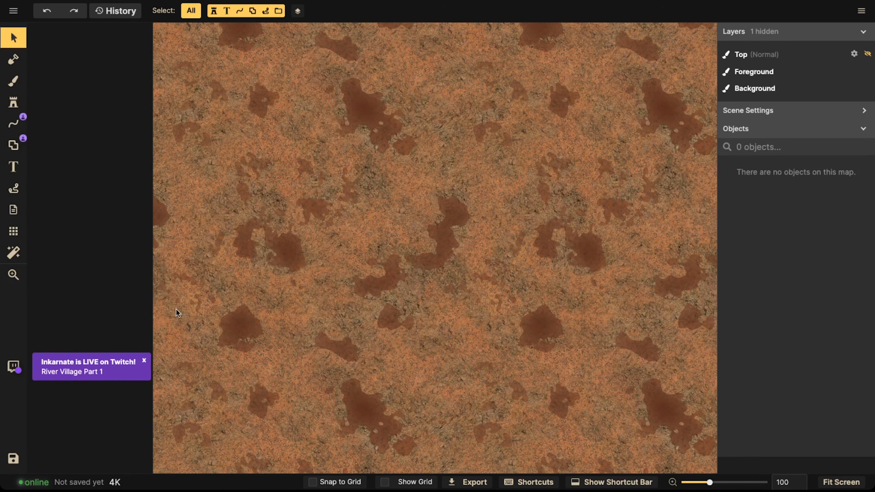
# Step: Dismiss the Twitch notice and turn on the grid over the map
pyautogui.click(144, 362)
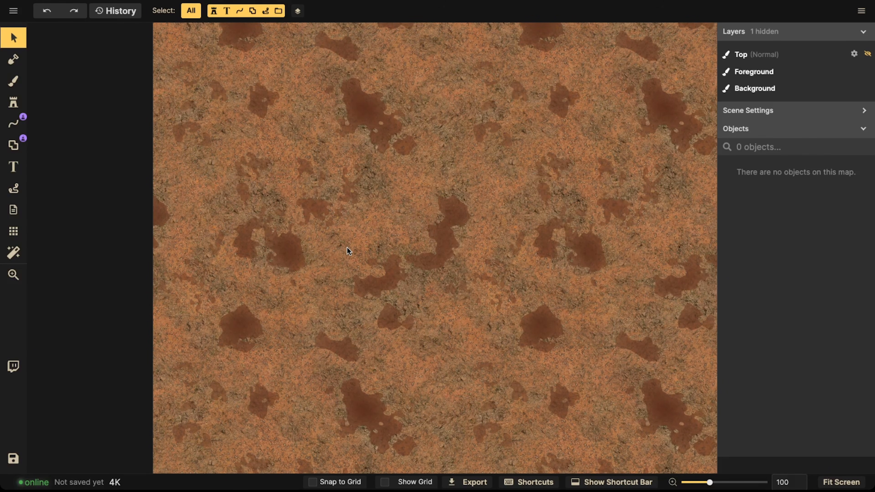
pyautogui.scroll(-2, 346, 247)
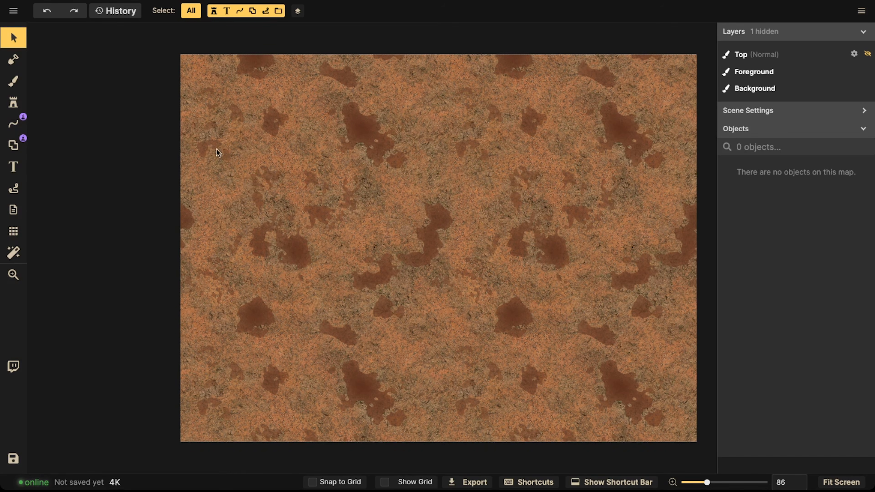
pyautogui.scroll(-1, 280, 157)
pyautogui.moveTo(410, 171); pyautogui.dragTo(334, 181)
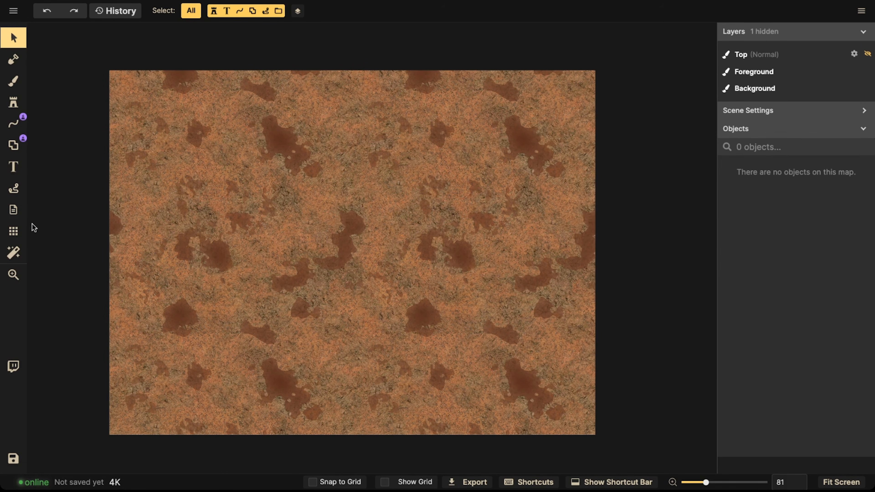
pyautogui.click(14, 231)
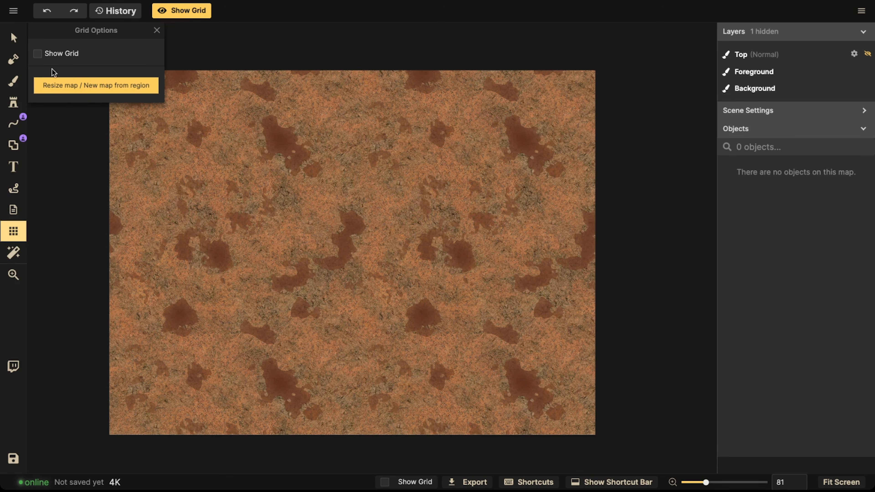
pyautogui.click(37, 55)
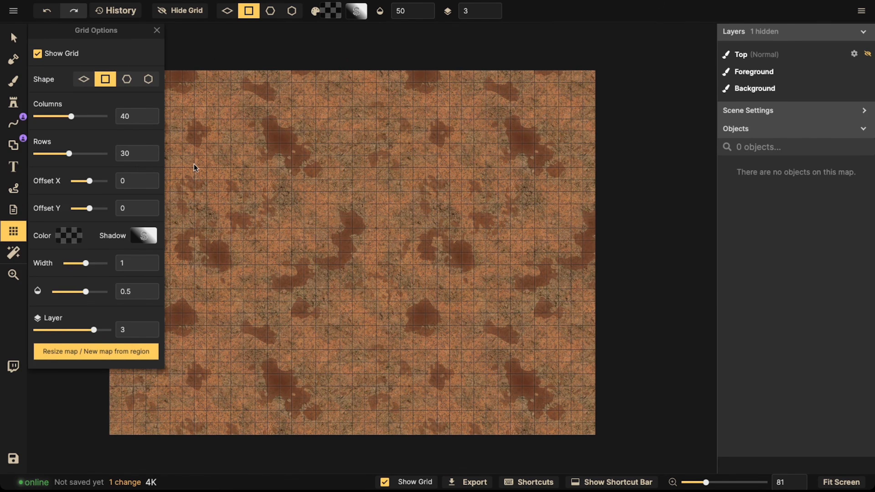
pyautogui.click(13, 37)
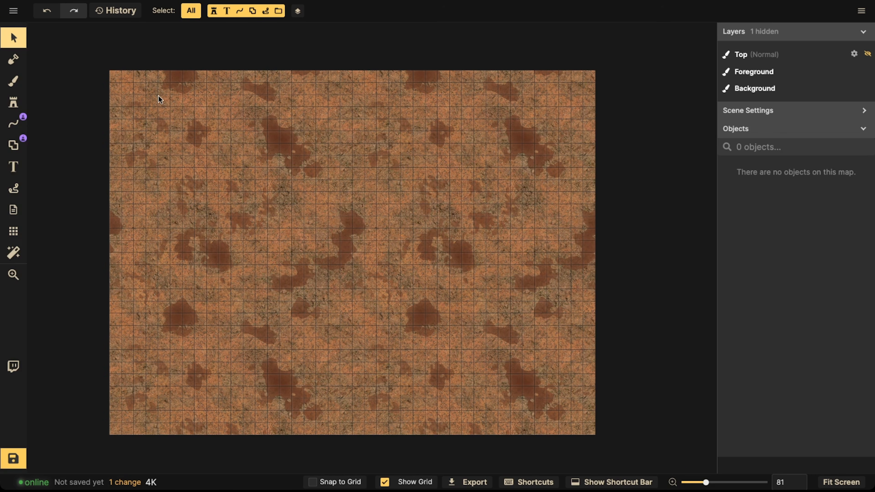
# Step: Fill the whole map with the grass top layer using the Mask tool
pyautogui.scroll(-3, 312, 163)
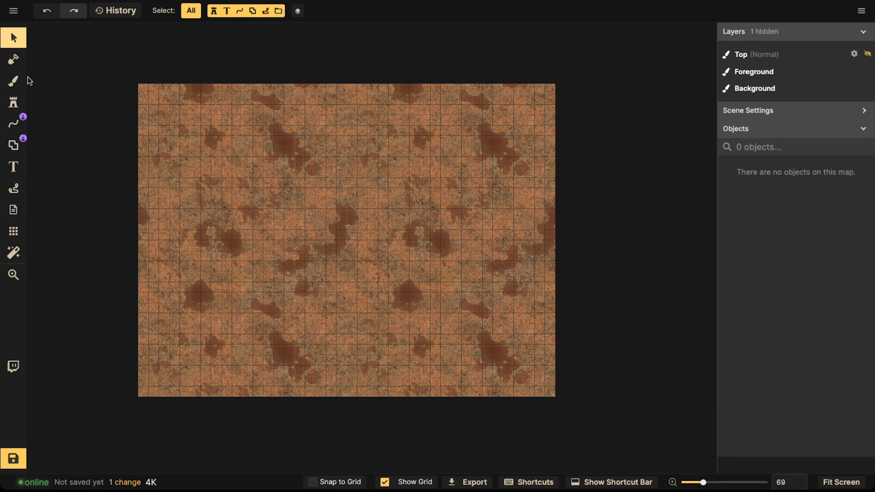
pyautogui.click(14, 60)
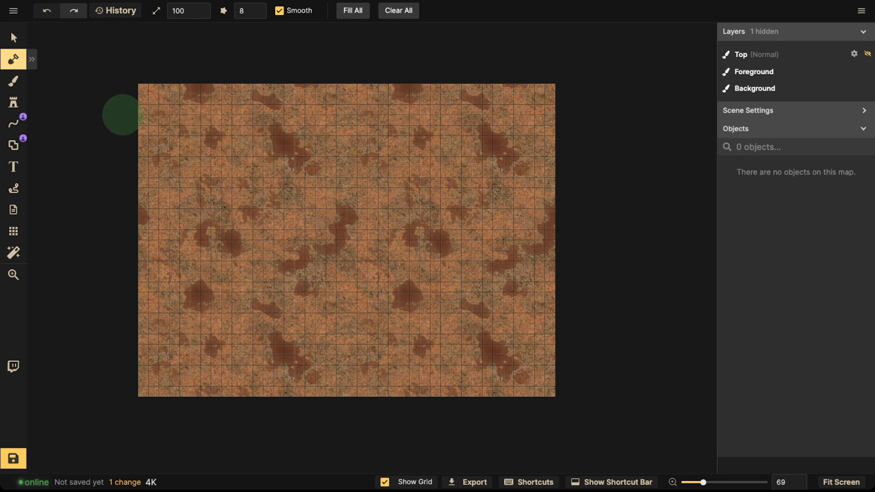
pyautogui.click(14, 37)
pyautogui.click(14, 60)
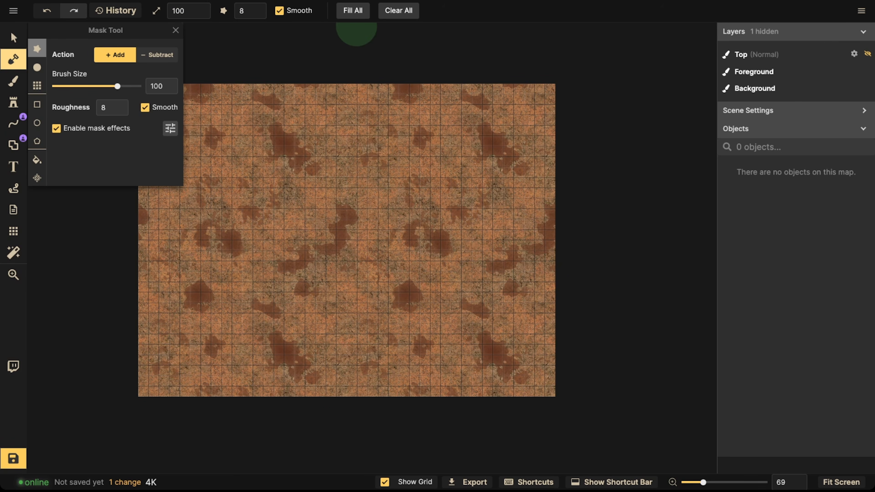
pyautogui.click(350, 17)
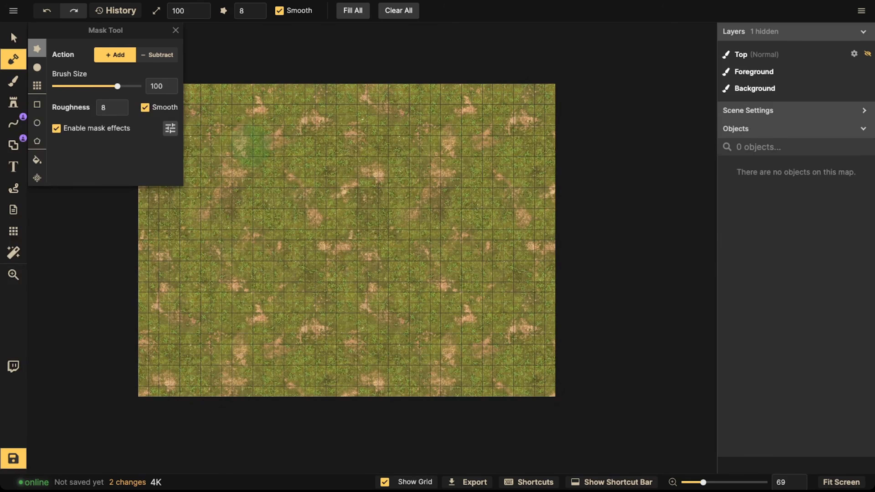
pyautogui.click(13, 37)
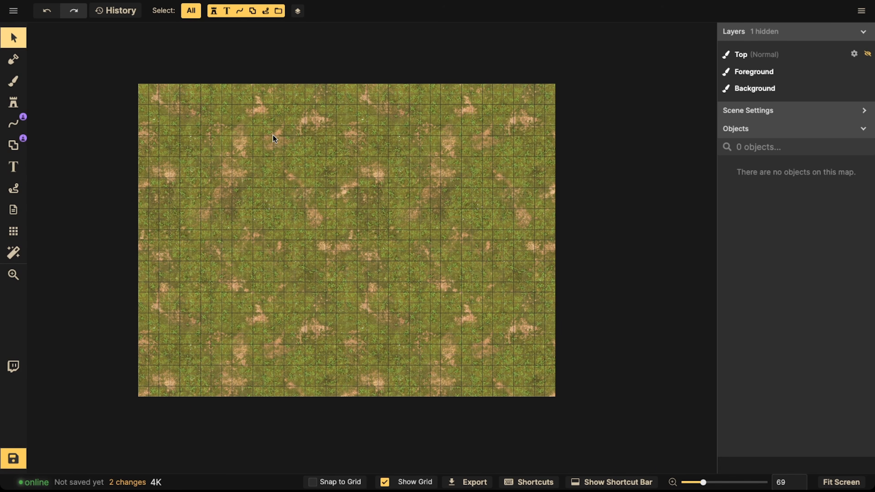
# Step: Switch the Mask tool to Subtract mode with the round brush
pyautogui.scroll(-2, 274, 136)
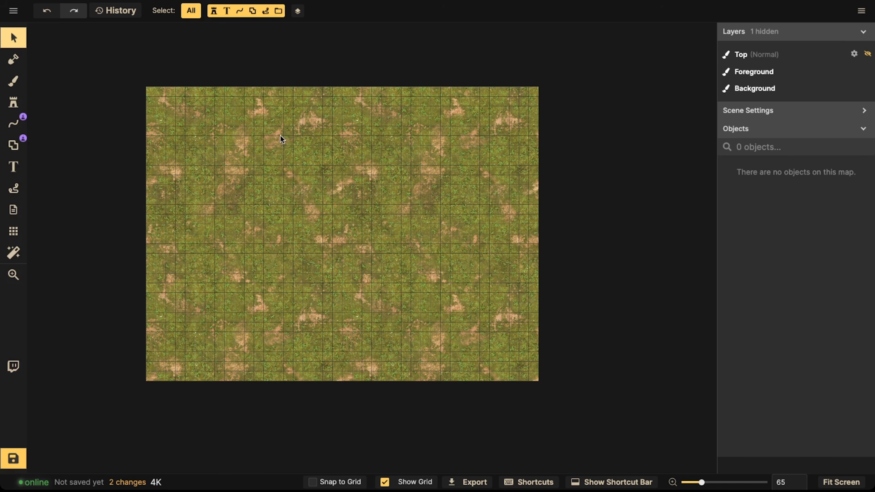
pyautogui.moveTo(316, 136); pyautogui.dragTo(283, 139)
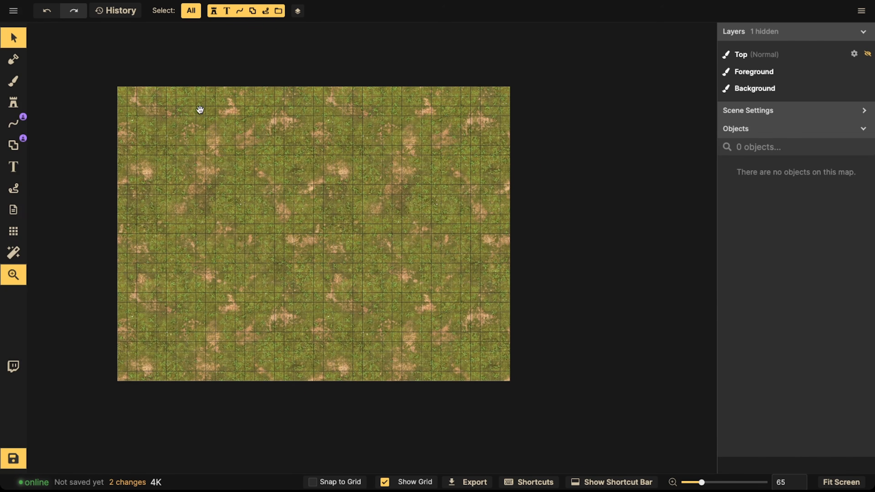
pyautogui.scroll(-2, 211, 148)
pyautogui.moveTo(211, 148); pyautogui.dragTo(260, 133)
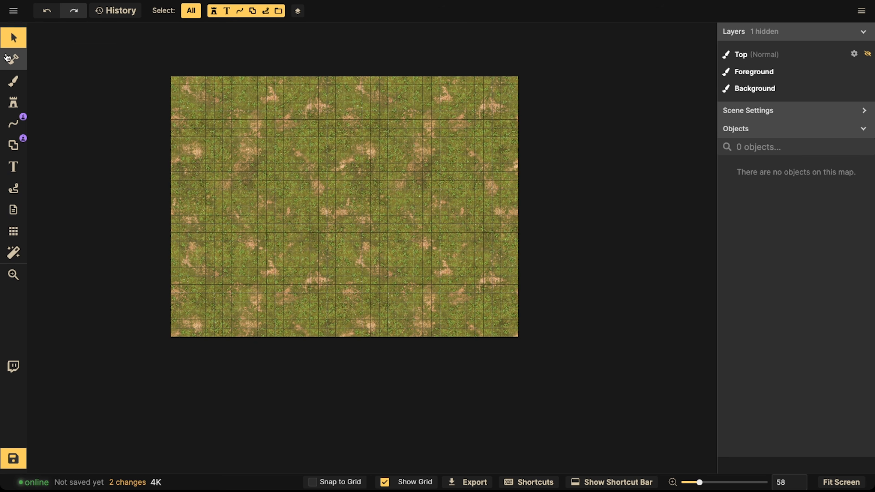
pyautogui.click(17, 65)
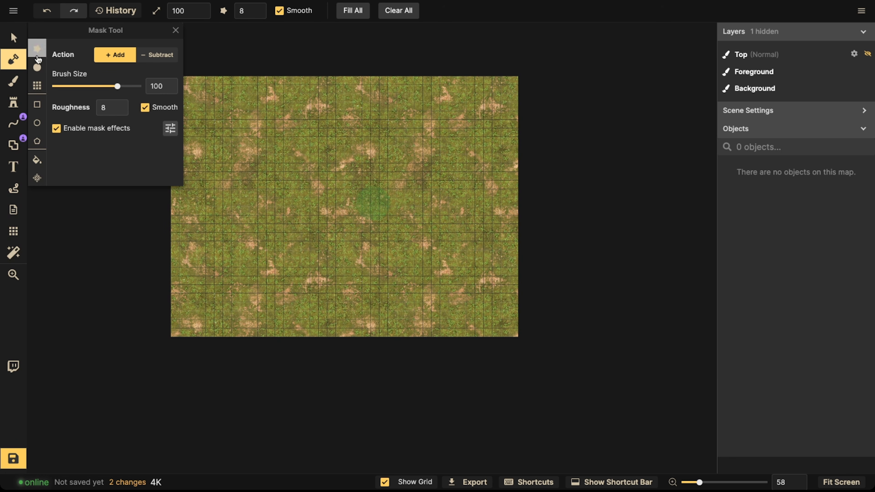
pyautogui.click(144, 59)
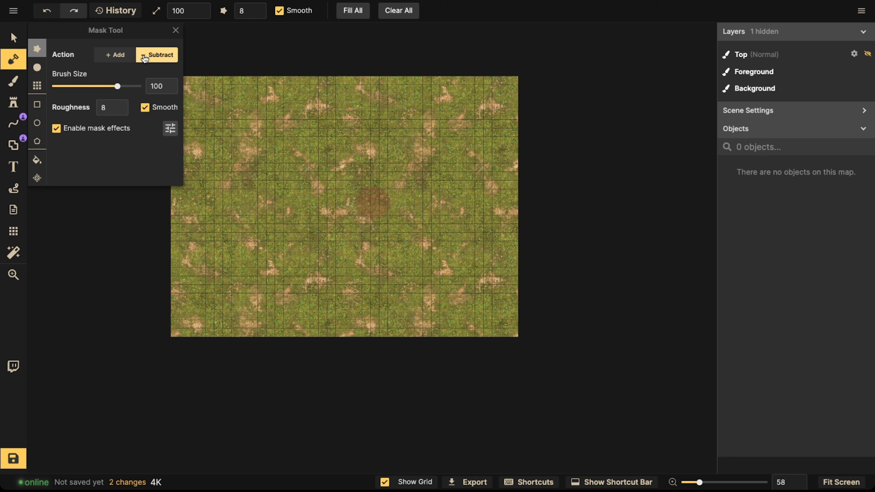
pyautogui.click(37, 67)
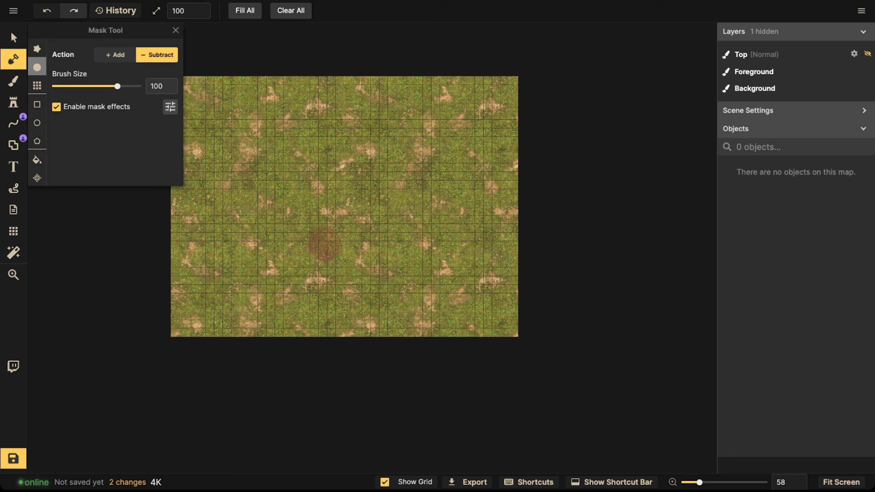
pyautogui.scroll(4, 345, 227)
pyautogui.scroll(8, 323, 210)
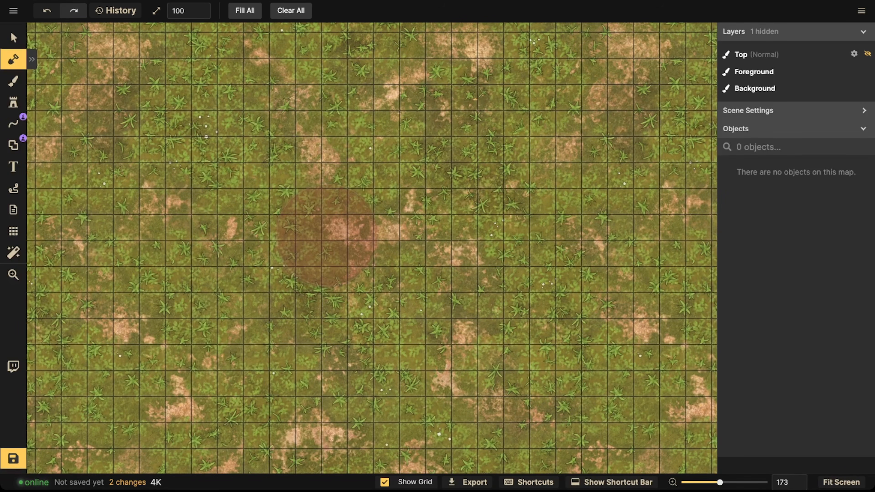
# Step: Enlarge the mask brush to 200 and erase a curving diagonal strip of grass across the map
pyautogui.press(']')
pyautogui.press(']')
pyautogui.press(']')
pyautogui.press(']')
pyautogui.press(']')
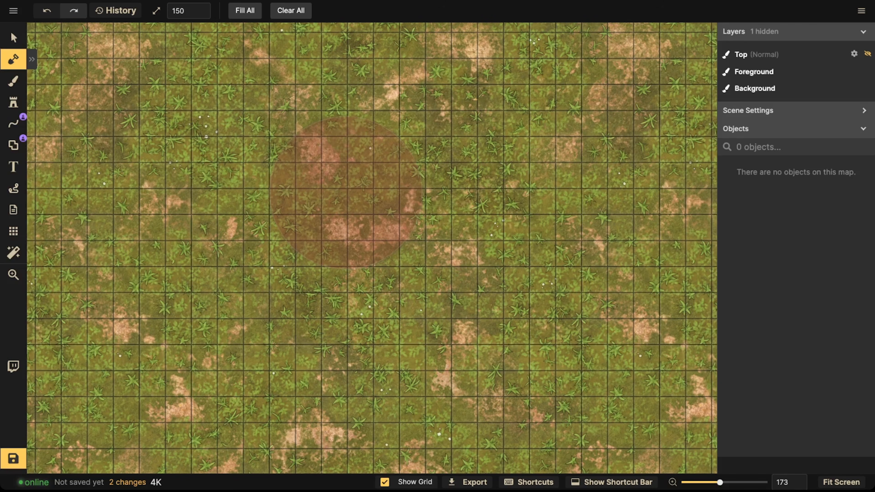
pyautogui.press(']')
pyautogui.press(']')
pyautogui.press(']')
pyautogui.press(']')
pyautogui.press(']')
pyautogui.scroll(1, 350, 197)
pyautogui.scroll(3, 348, 195)
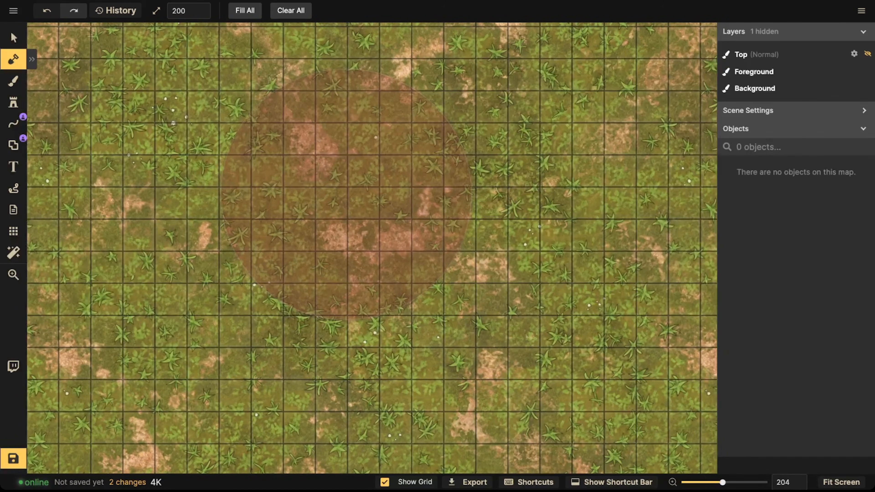
pyautogui.scroll(-5, 354, 185)
pyautogui.scroll(-5, 352, 186)
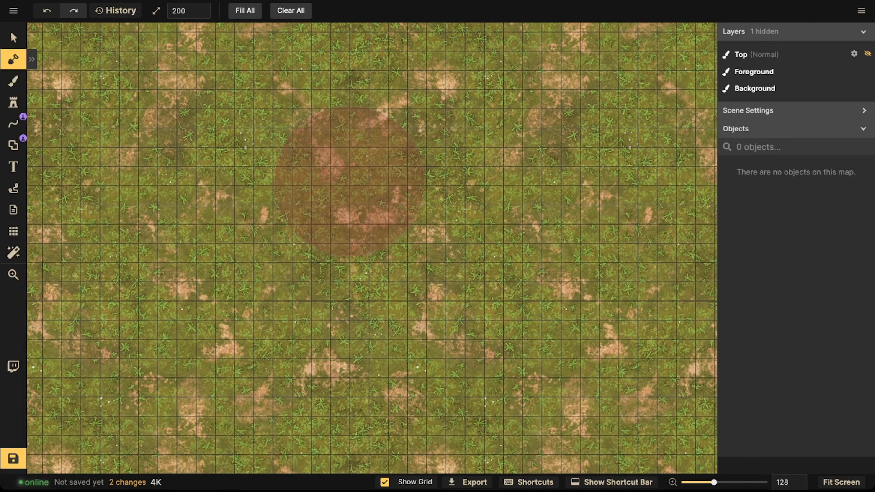
pyautogui.scroll(-4, 349, 181)
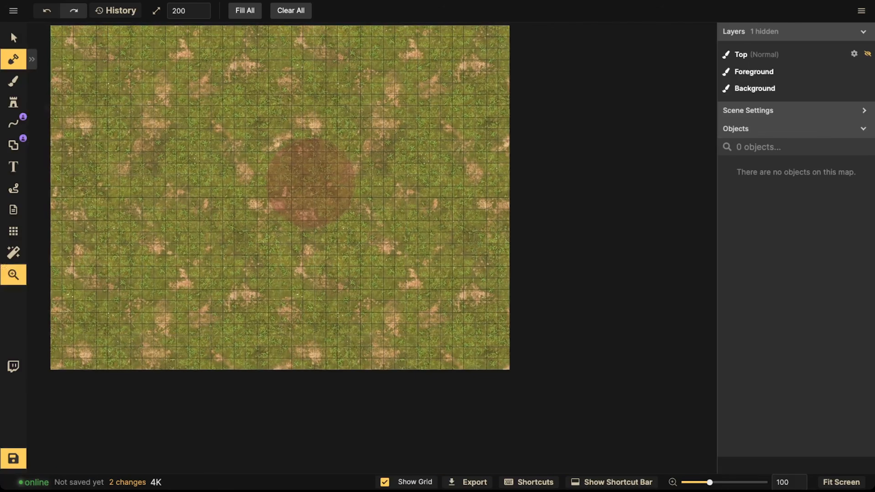
pyautogui.scroll(-4, 311, 183)
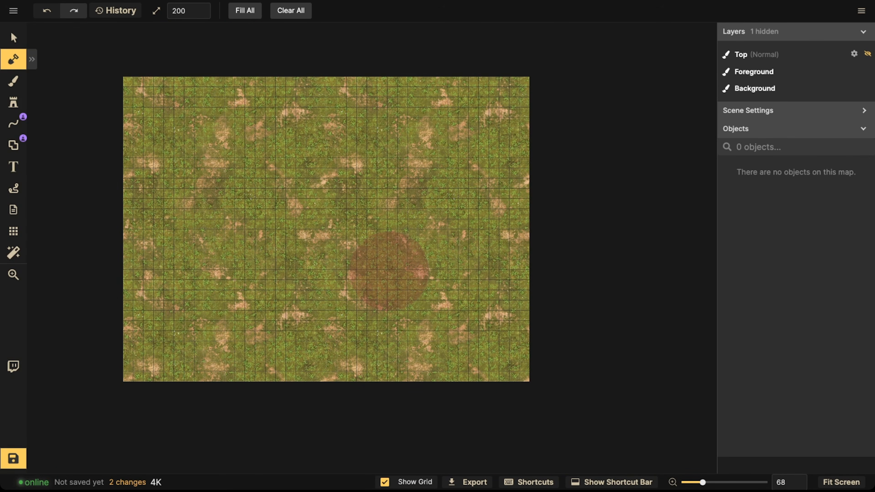
pyautogui.moveTo(528, 414)
pyautogui.mouseDown()
pyautogui.moveTo(519, 380)
pyautogui.moveTo(472, 311)
pyautogui.moveTo(323, 261)
pyautogui.moveTo(222, 208)
pyautogui.moveTo(177, 162)
pyautogui.moveTo(97, 30)
pyautogui.mouseUp()
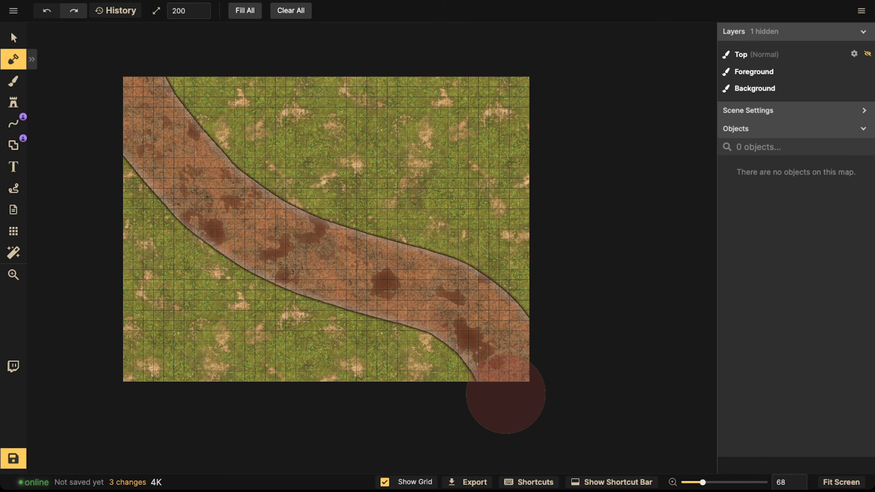
# Step: Turn off mask effects for the grass mask
pyautogui.click(24, 68)
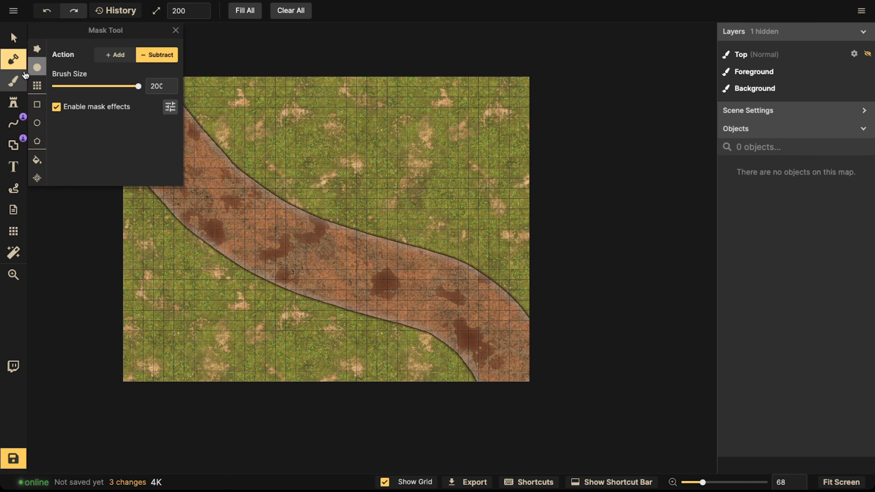
pyautogui.click(56, 108)
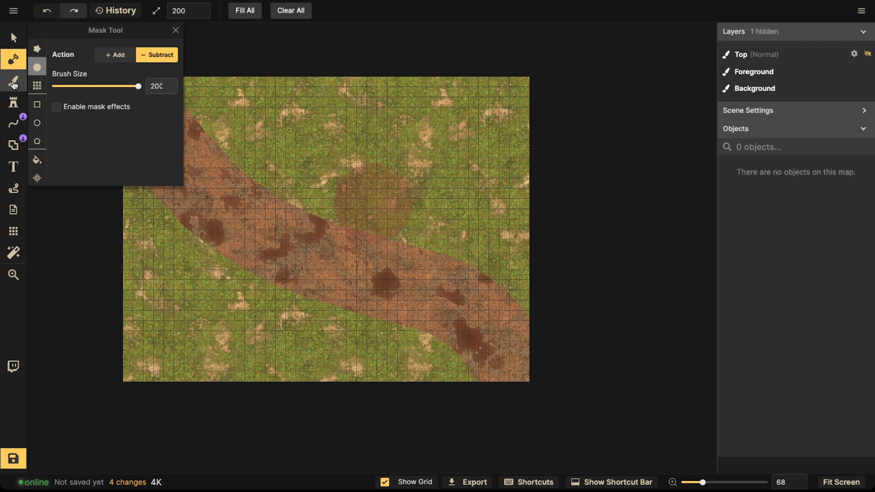
# Step: Fill the background layer with a blue water texture found by searching the texture catalog for water
pyautogui.click(14, 81)
pyautogui.click(95, 138)
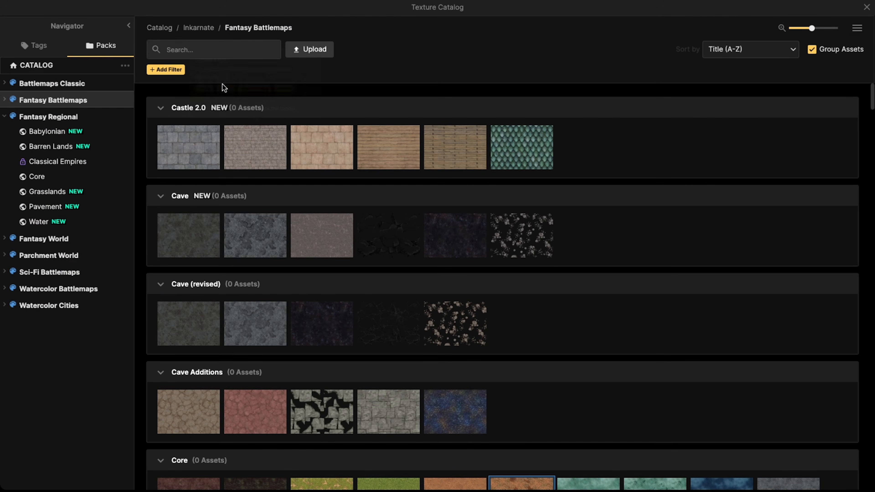
pyautogui.click(194, 55)
pyautogui.write('water')
pyautogui.press('Return')
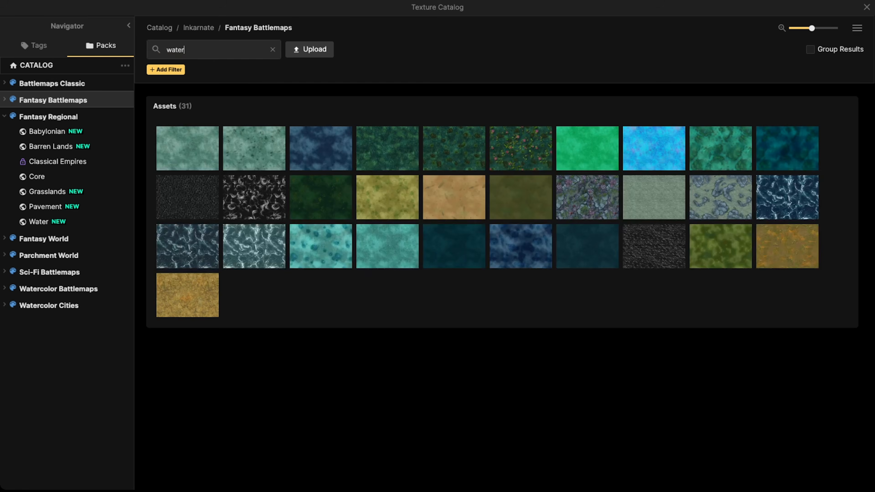
pyautogui.click(315, 143)
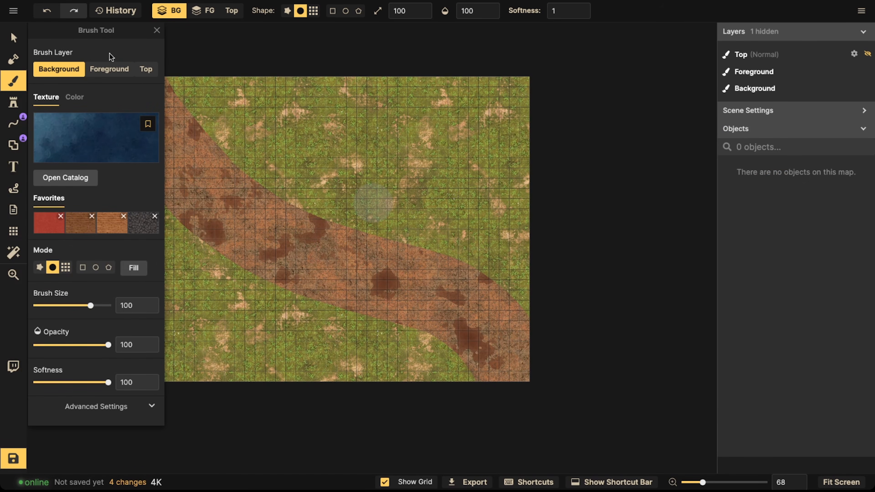
pyautogui.click(142, 272)
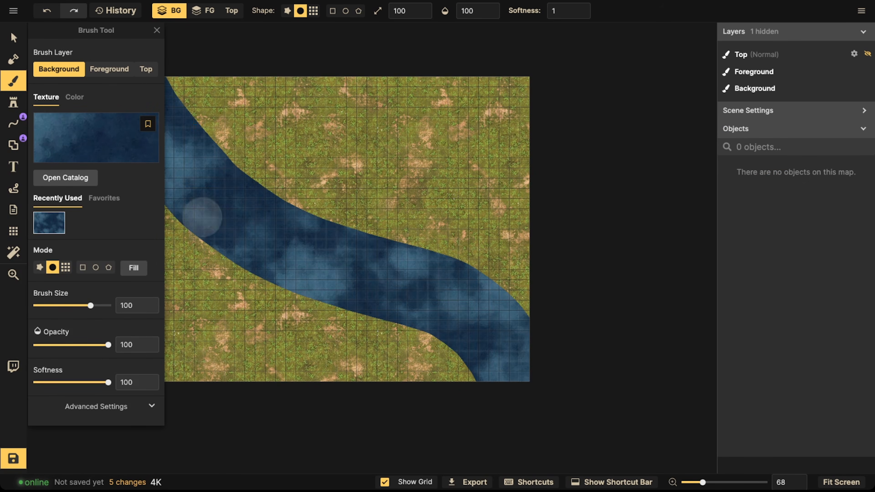
# Step: Choose the Hill path stamp for the Line tool by searching the path catalog for hill
pyautogui.press('v')
pyautogui.scroll(-3, 263, 188)
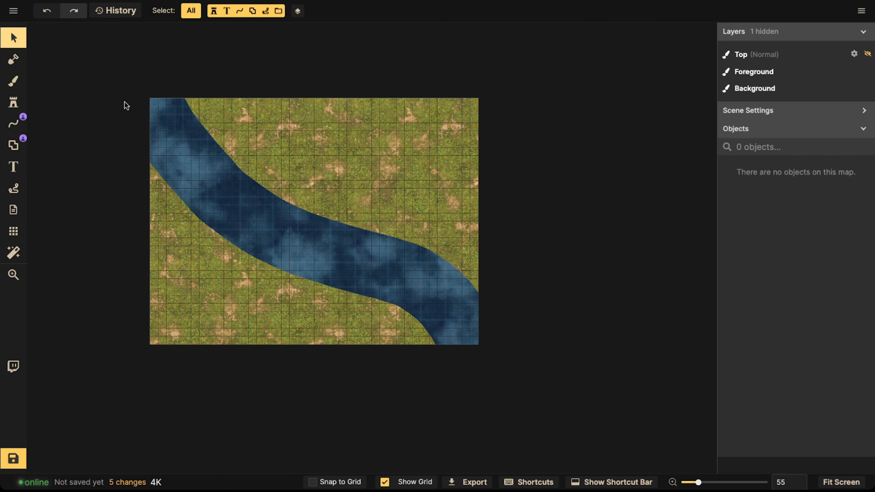
pyautogui.scroll(3, 306, 267)
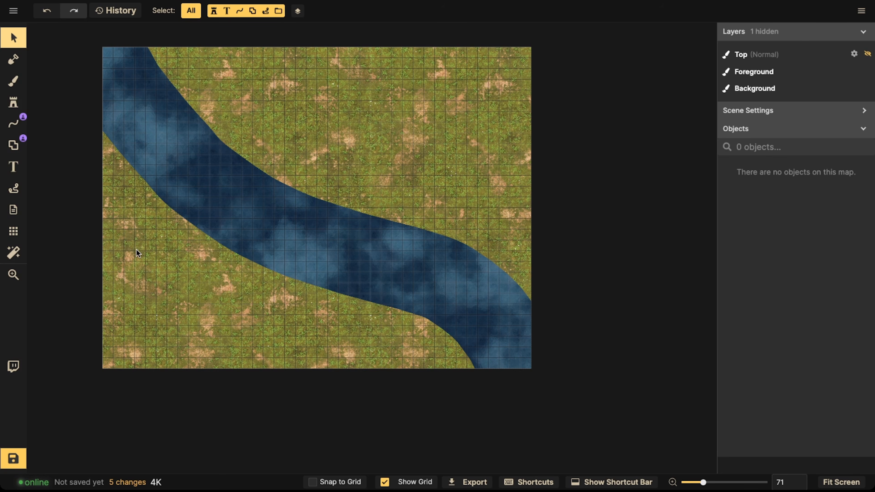
pyautogui.click(13, 124)
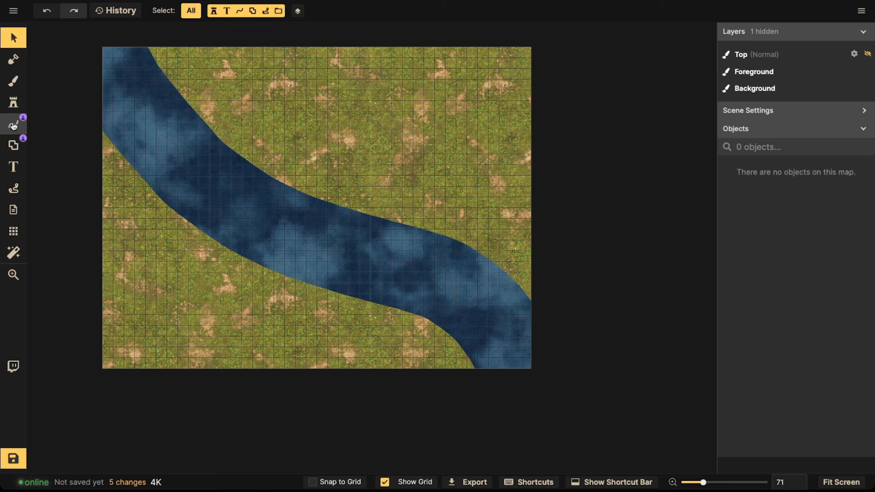
pyautogui.click(145, 90)
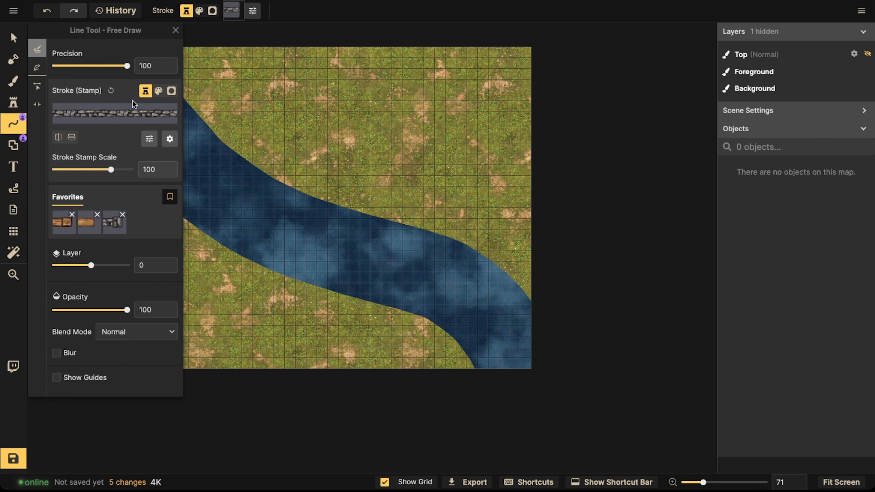
pyautogui.click(111, 113)
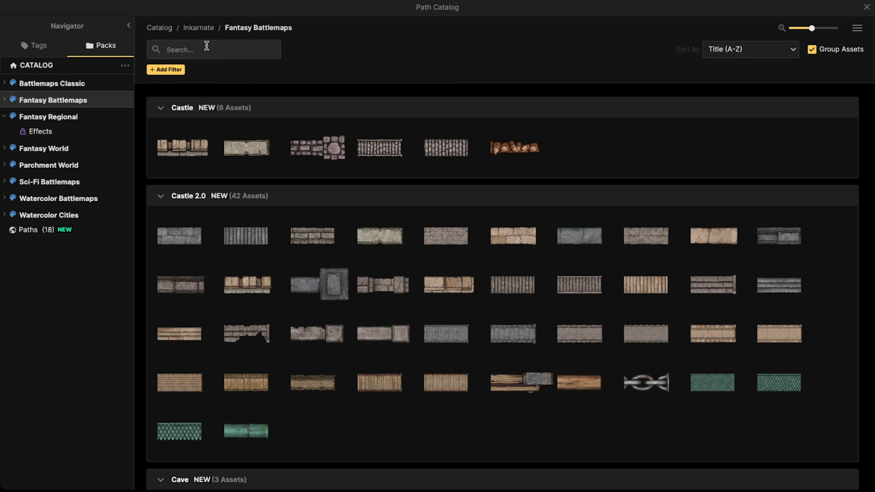
pyautogui.write('hill')
pyautogui.press('Return')
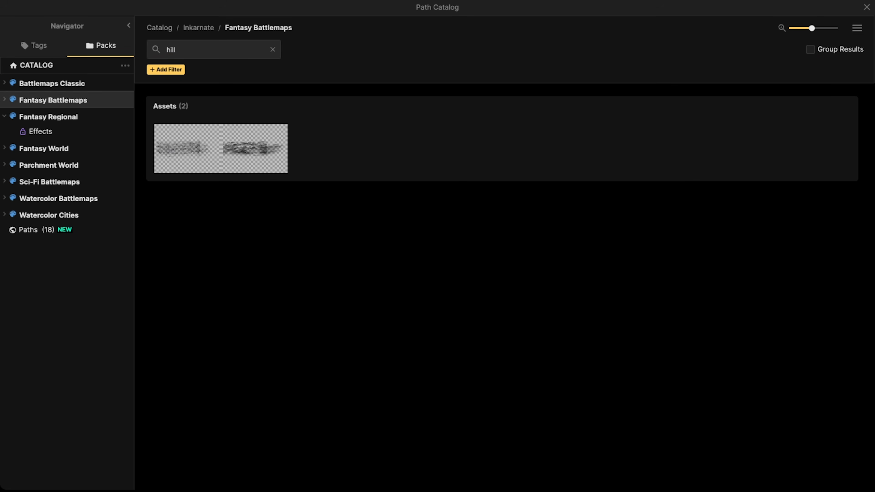
pyautogui.click(233, 170)
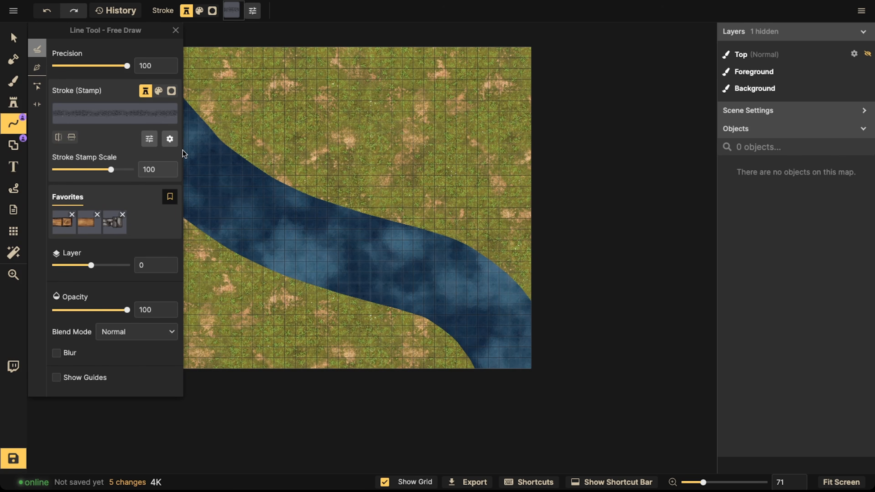
pyautogui.scroll(-1, 213, 129)
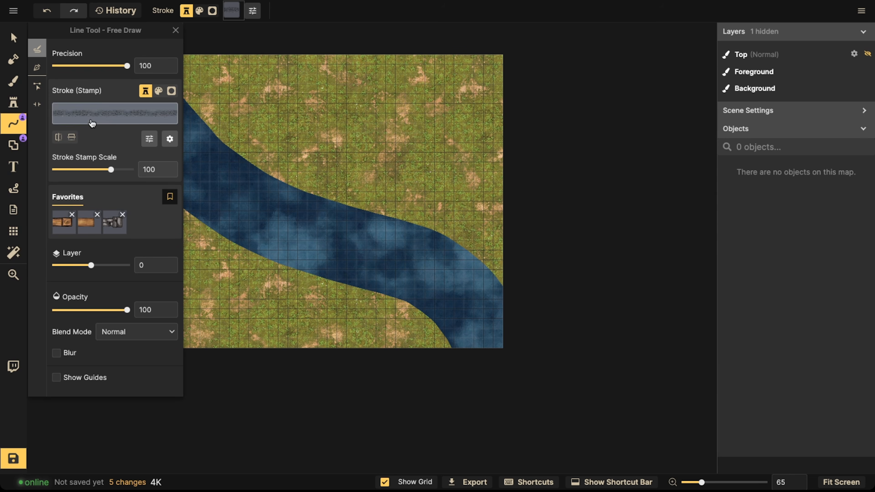
pyautogui.moveTo(236, 102); pyautogui.dragTo(326, 182)
pyautogui.click(13, 37)
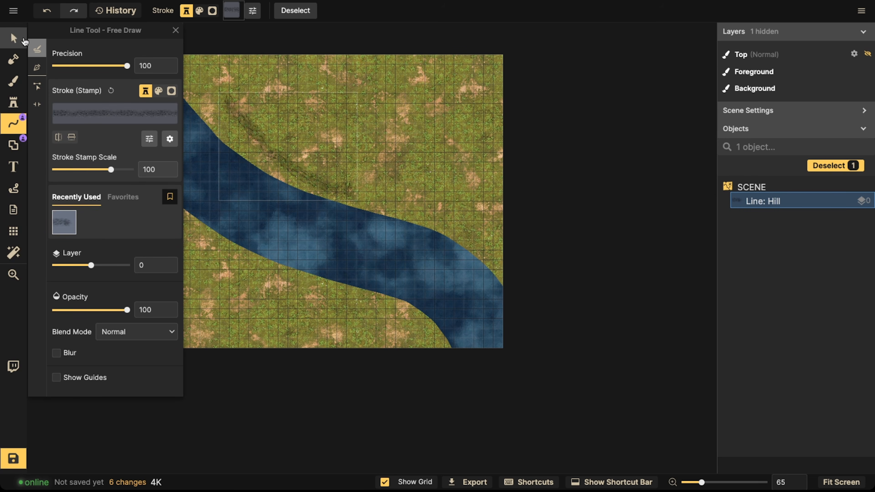
pyautogui.press('Delete')
pyautogui.click(13, 123)
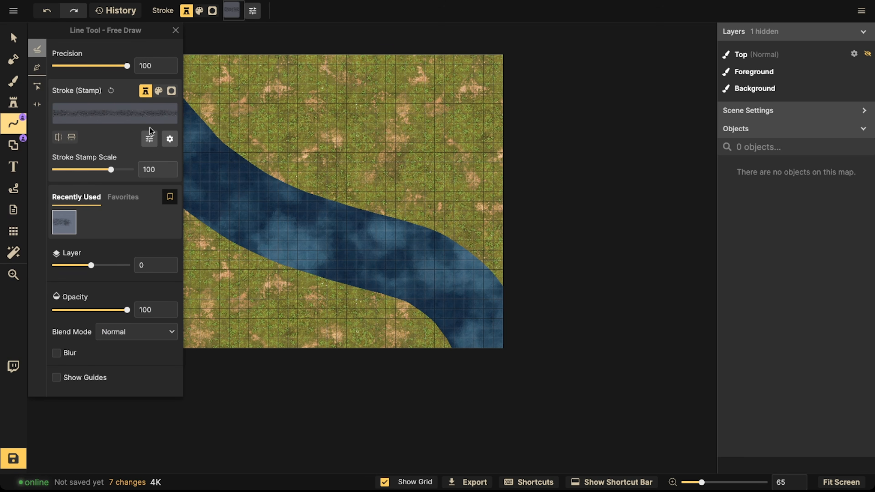
pyautogui.click(158, 91)
pyautogui.scroll(5, 267, 123)
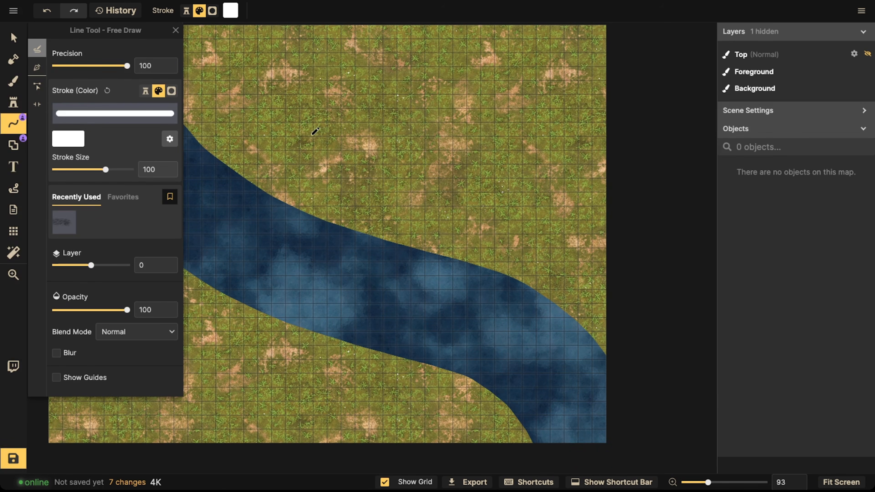
pyautogui.moveTo(299, 134); pyautogui.dragTo(324, 131)
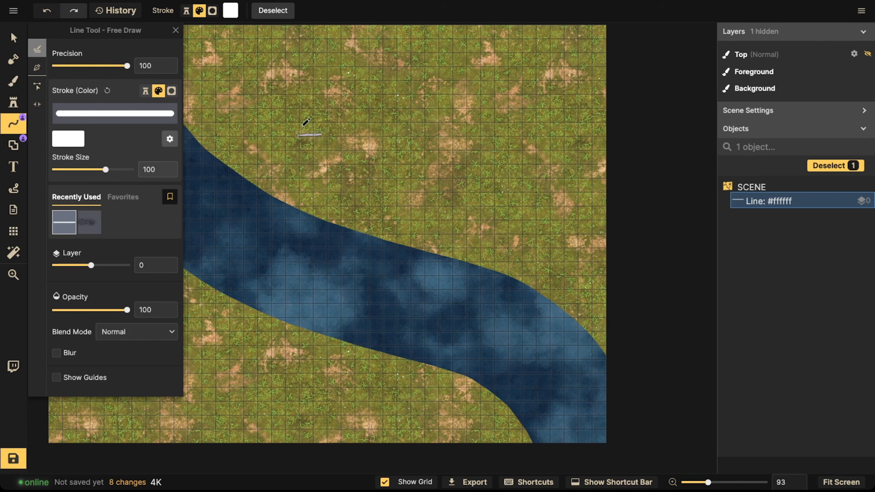
pyautogui.moveTo(107, 170); pyautogui.dragTo(130, 170)
pyautogui.moveTo(296, 147)
pyautogui.mouseDown()
pyautogui.moveTo(343, 149)
pyautogui.moveTo(347, 52)
pyautogui.mouseUp()
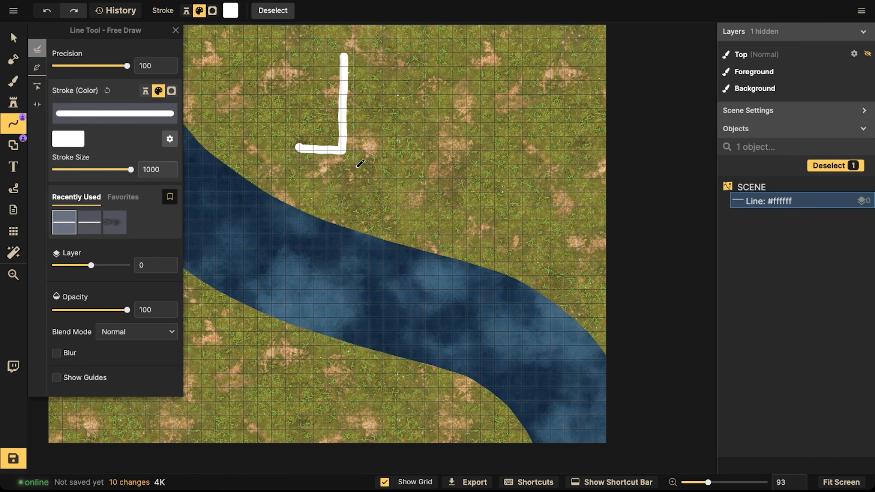
pyautogui.hotkey('ctrl', 'z')
pyautogui.moveTo(297, 164)
pyautogui.mouseDown()
pyautogui.moveTo(368, 171)
pyautogui.moveTo(371, 59)
pyautogui.mouseUp()
pyautogui.moveTo(303, 165)
pyautogui.mouseDown()
pyautogui.moveTo(349, 163)
pyautogui.moveTo(348, 55)
pyautogui.moveTo(410, 44)
pyautogui.mouseUp()
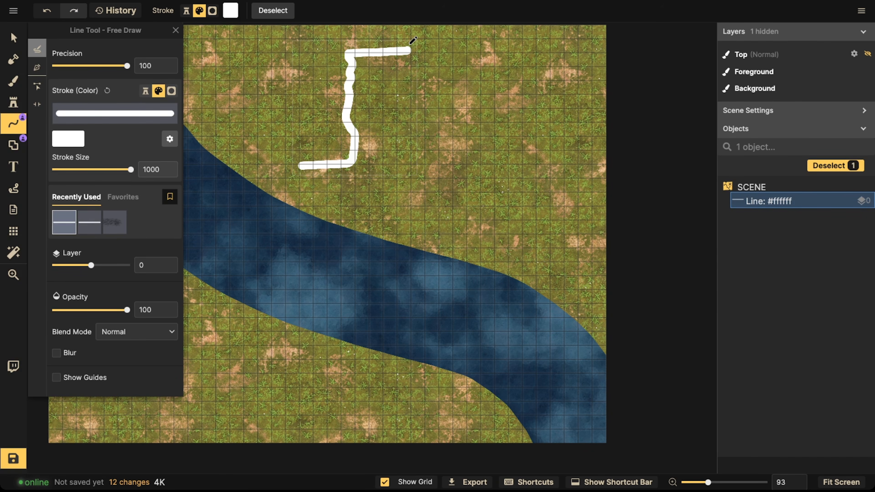
pyautogui.moveTo(275, 177)
pyautogui.mouseDown()
pyautogui.moveTo(419, 172)
pyautogui.moveTo(501, 131)
pyautogui.moveTo(509, 64)
pyautogui.mouseUp()
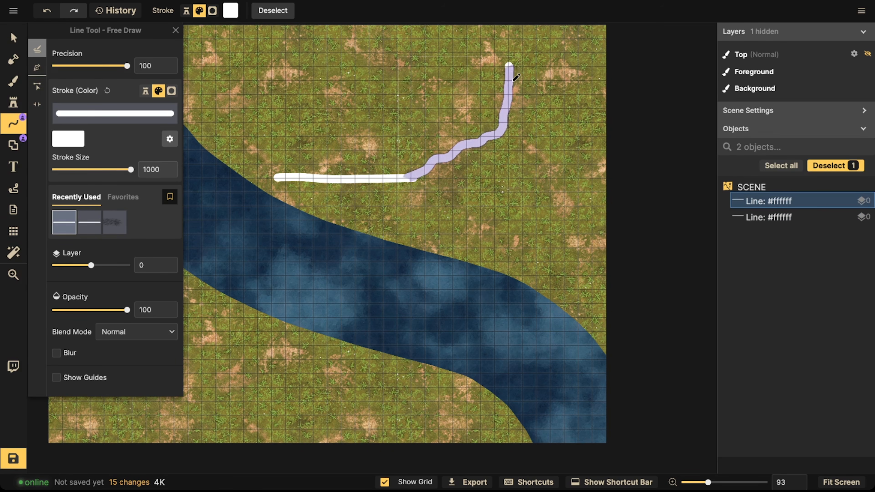
pyautogui.hotkey('ctrl', 'z')
pyautogui.moveTo(410, 176)
pyautogui.mouseDown()
pyautogui.moveTo(529, 117)
pyautogui.moveTo(533, 172)
pyautogui.mouseUp()
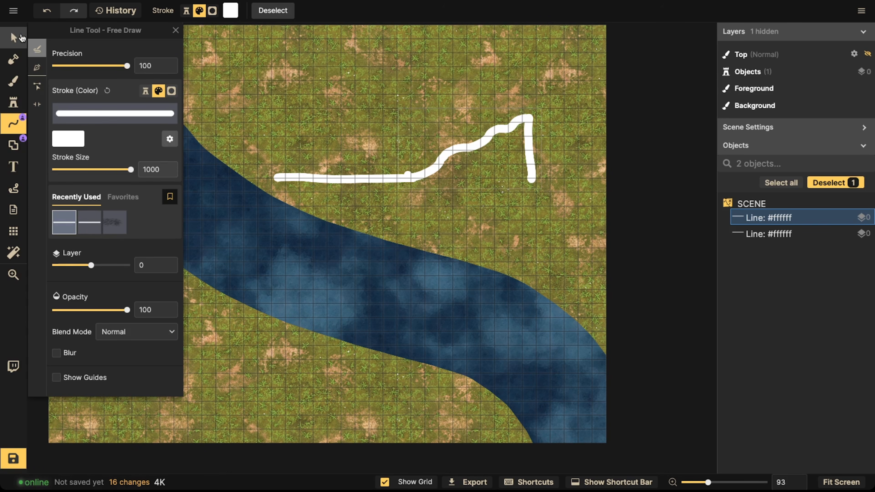
pyautogui.click(13, 37)
pyautogui.press('Delete')
pyautogui.click(400, 176)
pyautogui.press('Delete')
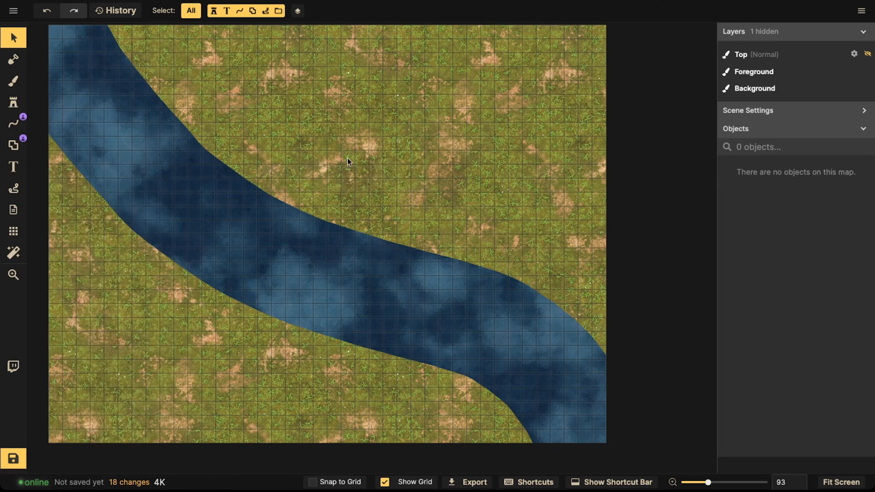
# Step: Draw a Hill line with the Pen tool along the river's upper bank, from the map's top edge to its right edge
pyautogui.scroll(-1, 288, 157)
pyautogui.click(18, 133)
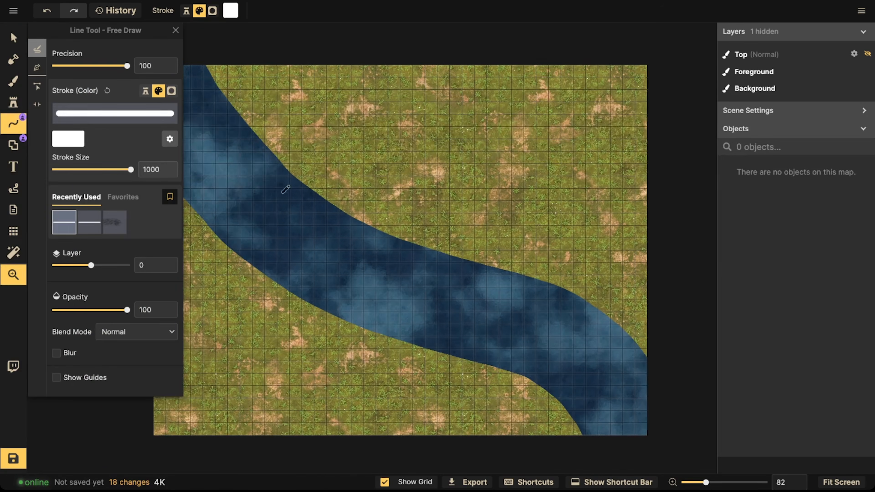
pyautogui.click(114, 222)
pyautogui.scroll(-1, 283, 183)
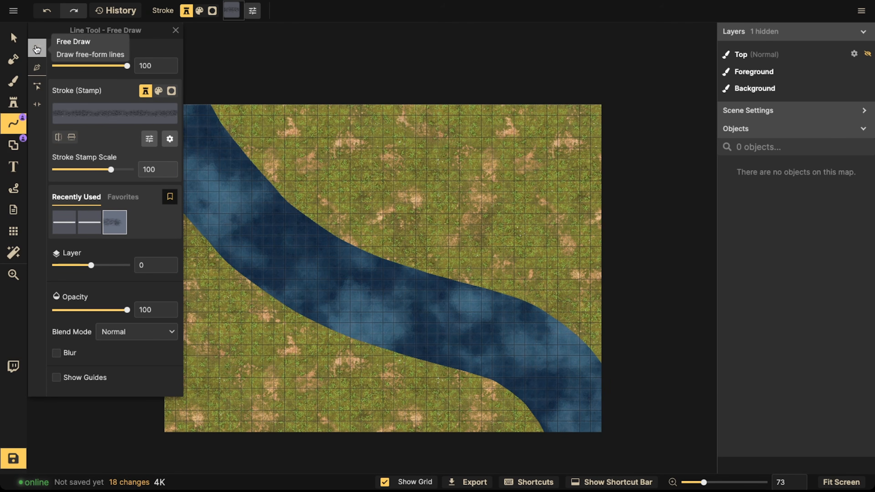
pyautogui.click(38, 67)
pyautogui.click(219, 99)
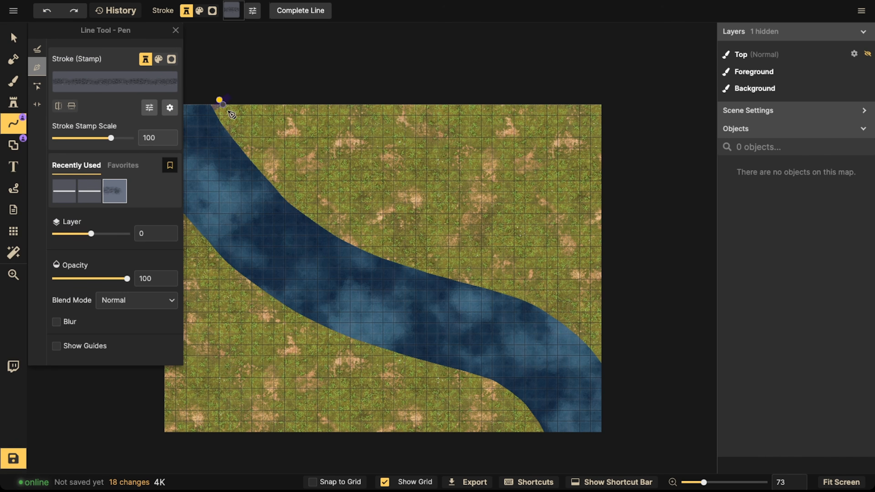
pyautogui.click(254, 143)
pyautogui.click(298, 191)
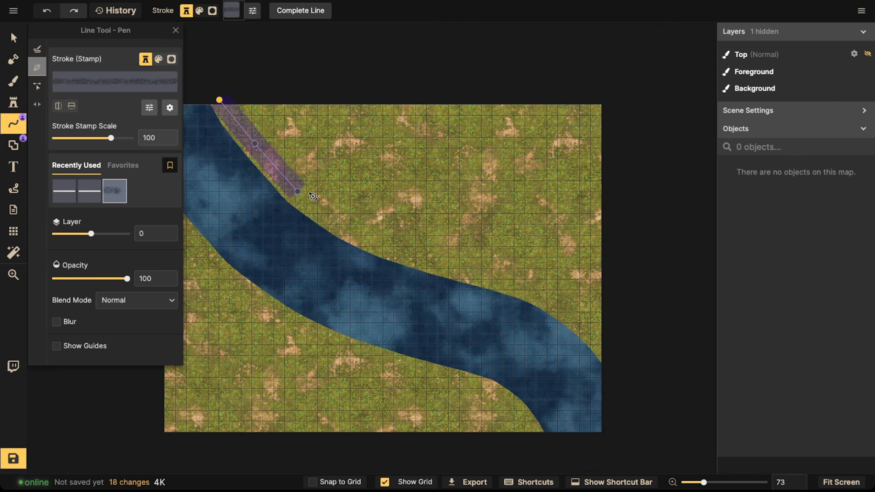
pyautogui.click(342, 225)
pyautogui.click(396, 248)
pyautogui.click(453, 265)
pyautogui.click(516, 280)
pyautogui.click(562, 302)
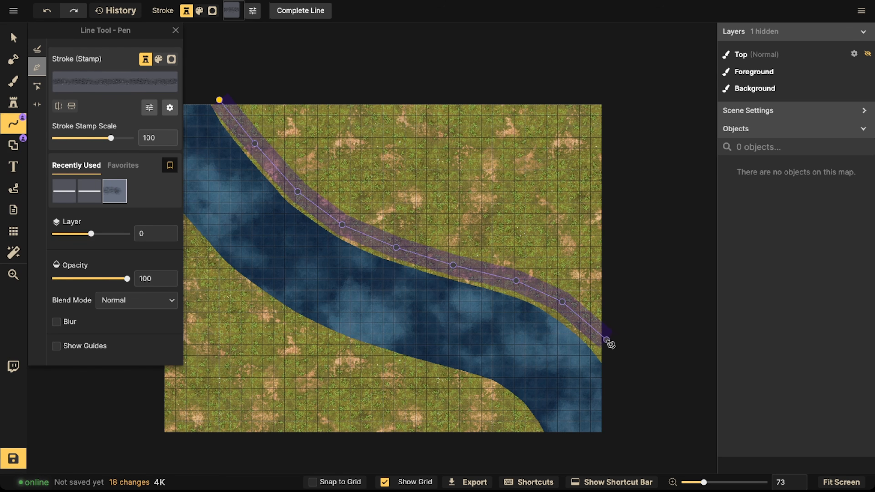
pyautogui.doubleClick(614, 347)
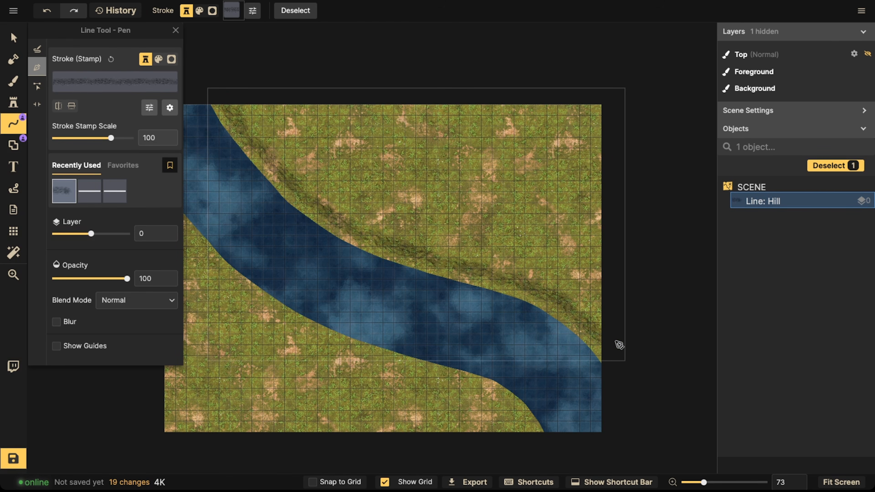
# Step: Flip the hill line's stamp vertically and set its stroke stamp scale to 131
pyautogui.scroll(3, 366, 172)
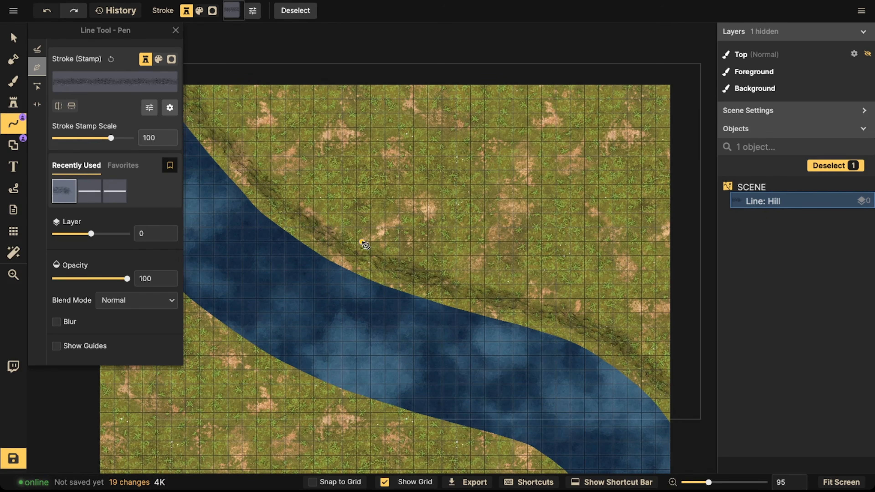
pyautogui.scroll(-2, 336, 227)
pyautogui.moveTo(329, 217); pyautogui.dragTo(375, 206)
pyautogui.scroll(5, 269, 149)
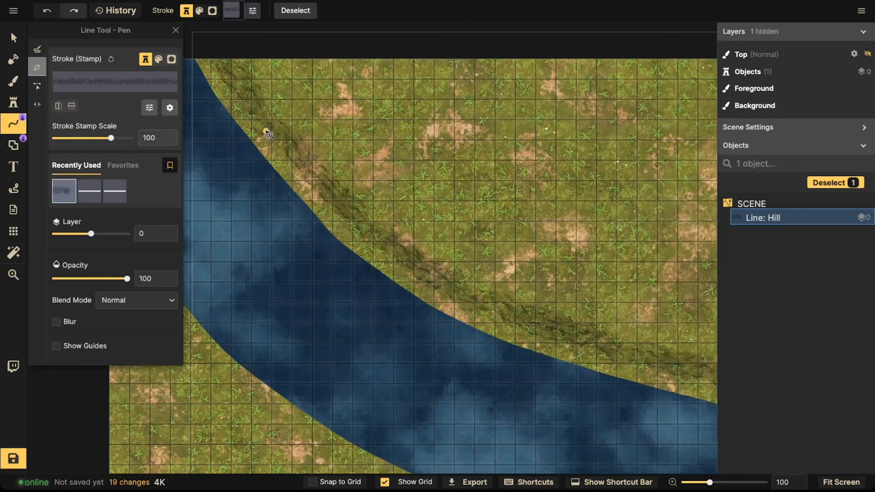
pyautogui.scroll(3, 269, 134)
pyautogui.click(13, 37)
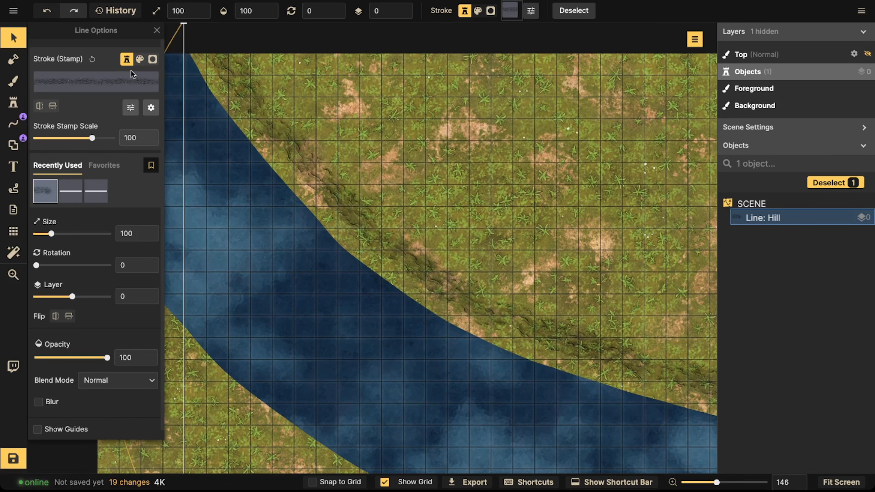
pyautogui.click(52, 107)
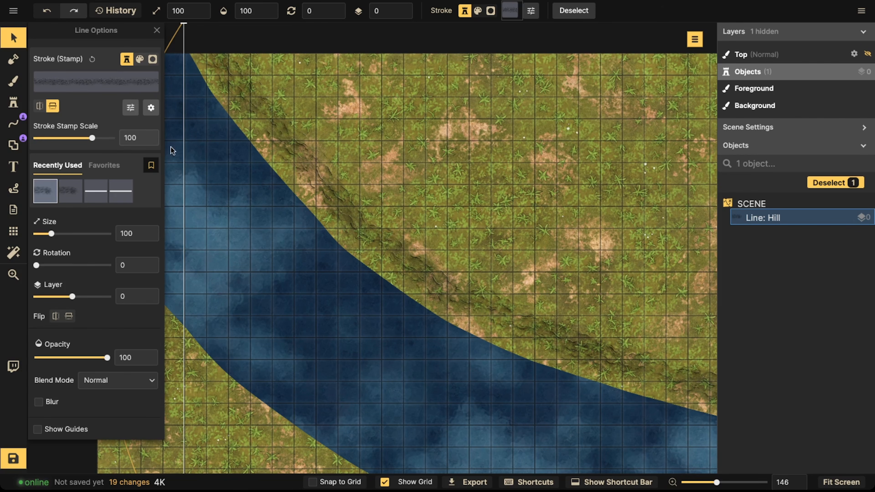
pyautogui.moveTo(95, 141); pyautogui.dragTo(96, 139)
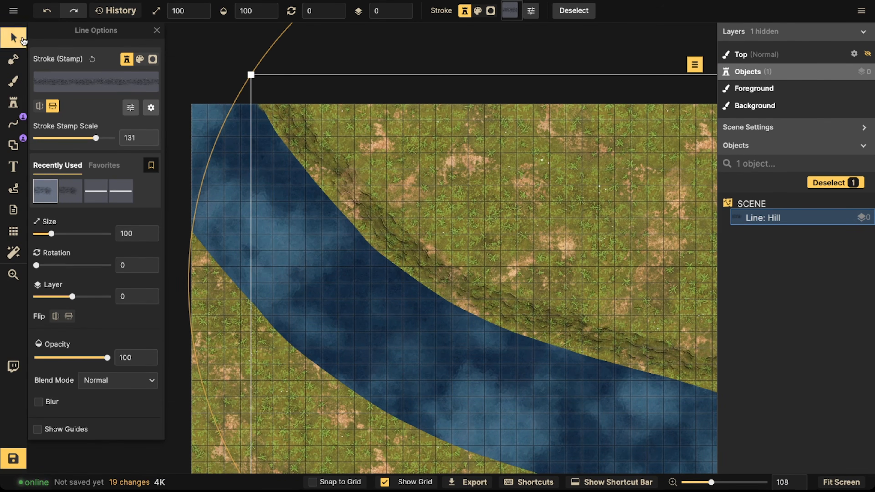
pyautogui.click(20, 39)
pyautogui.moveTo(395, 214); pyautogui.dragTo(395, 213)
pyautogui.scroll(-3, 395, 213)
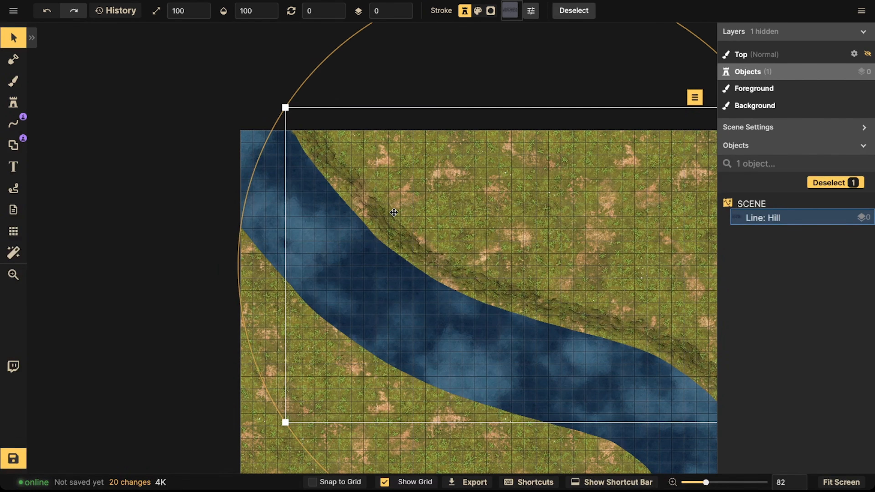
# Step: Draw a Hill line freehand along the river's lower bank, from the map's bottom edge to its left edge
pyautogui.click(65, 183)
pyautogui.click(23, 126)
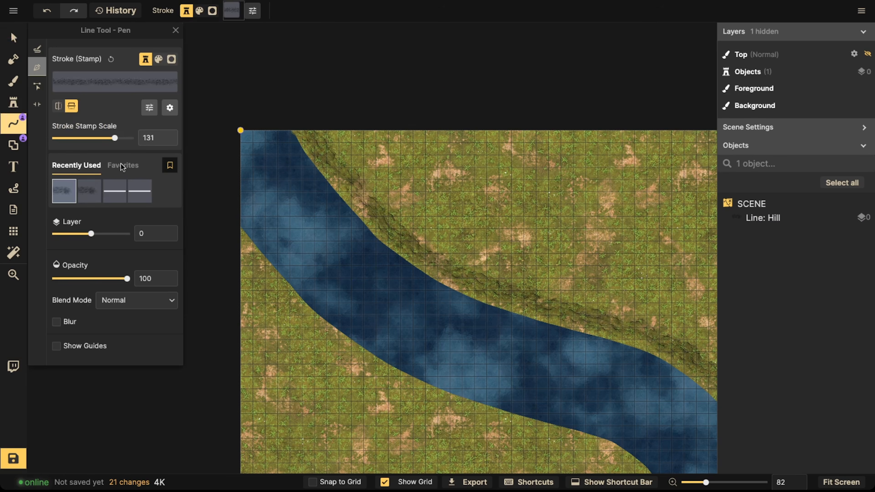
pyautogui.scroll(-3, 246, 200)
pyautogui.moveTo(320, 238); pyautogui.dragTo(295, 180)
pyautogui.click(531, 384)
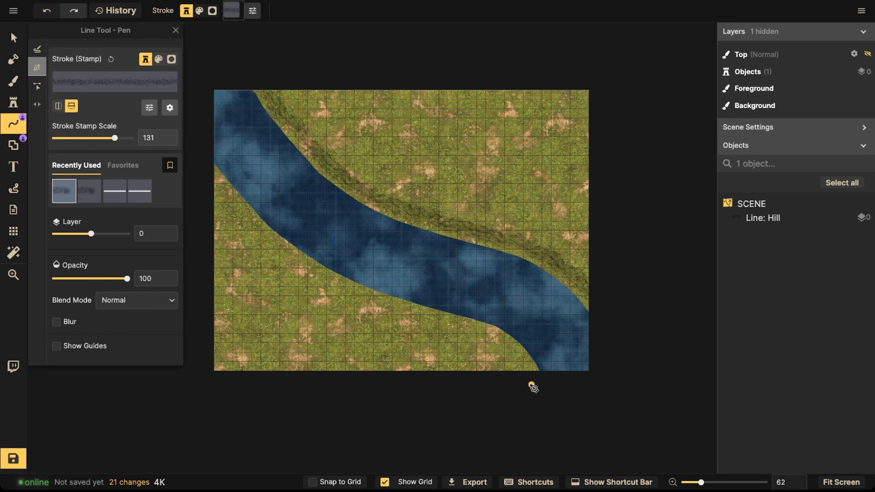
pyautogui.click(215, 181)
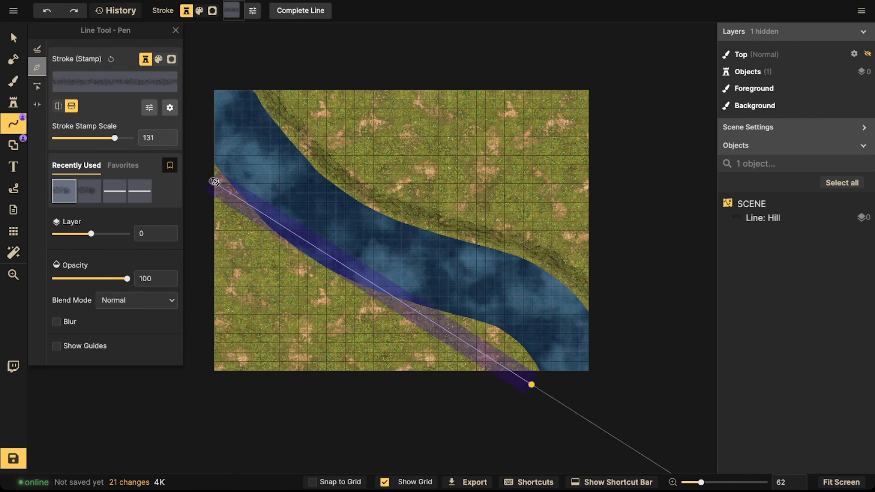
pyautogui.press('Escape')
pyautogui.click(37, 50)
pyautogui.moveTo(528, 385); pyautogui.dragTo(476, 318)
pyautogui.hotkey('ctrl', 'z')
pyautogui.moveTo(531, 383)
pyautogui.mouseDown()
pyautogui.moveTo(485, 336)
pyautogui.moveTo(345, 291)
pyautogui.moveTo(219, 188)
pyautogui.mouseUp()
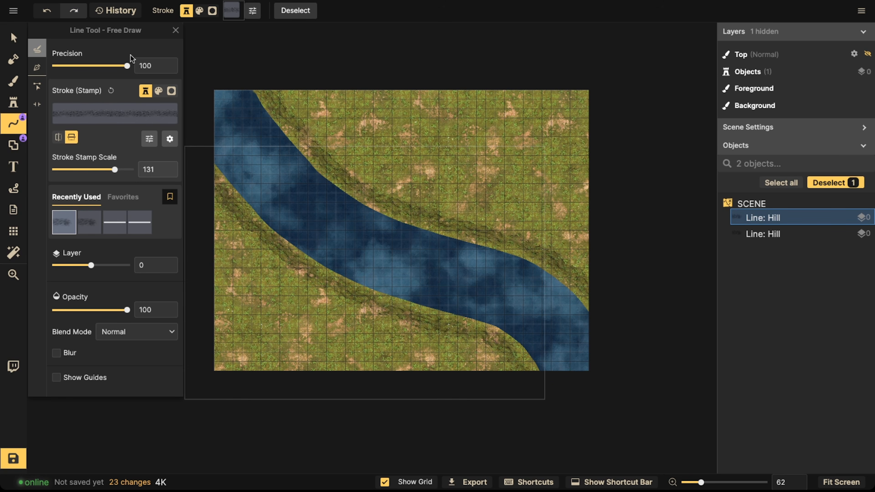
# Step: Select the lower hill line and check both banks at a zoomed-out view
pyautogui.click(24, 41)
pyautogui.moveTo(384, 248); pyautogui.dragTo(388, 252)
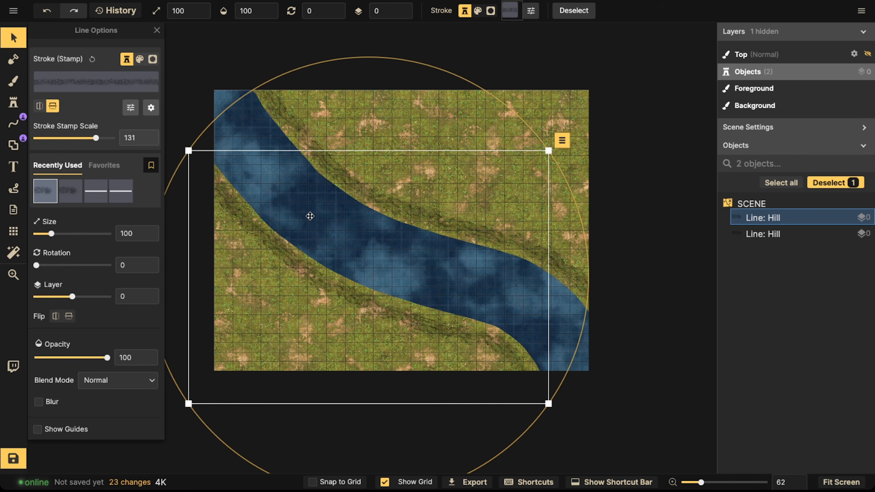
pyautogui.scroll(-3, 310, 216)
pyautogui.click(381, 246)
pyautogui.keyDown('shift'); pyautogui.click(375, 262); pyautogui.keyUp('shift')
pyautogui.press('Escape')
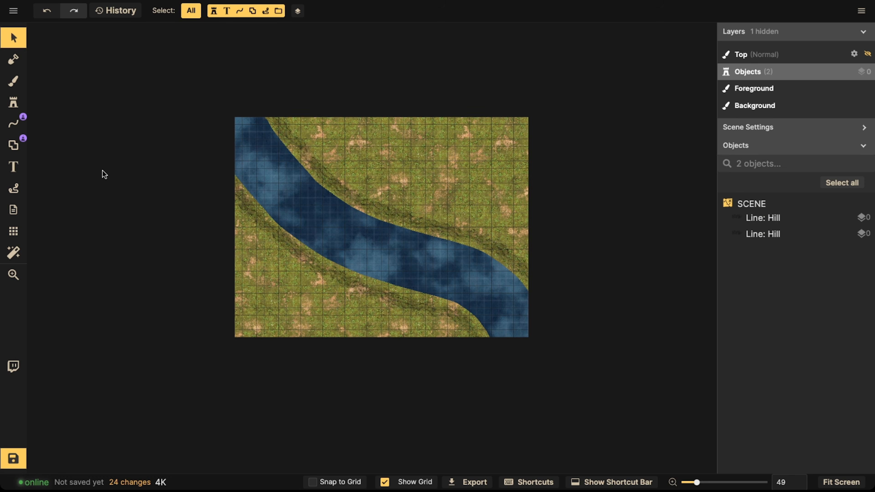
# Step: Hide the map grid
pyautogui.click(13, 145)
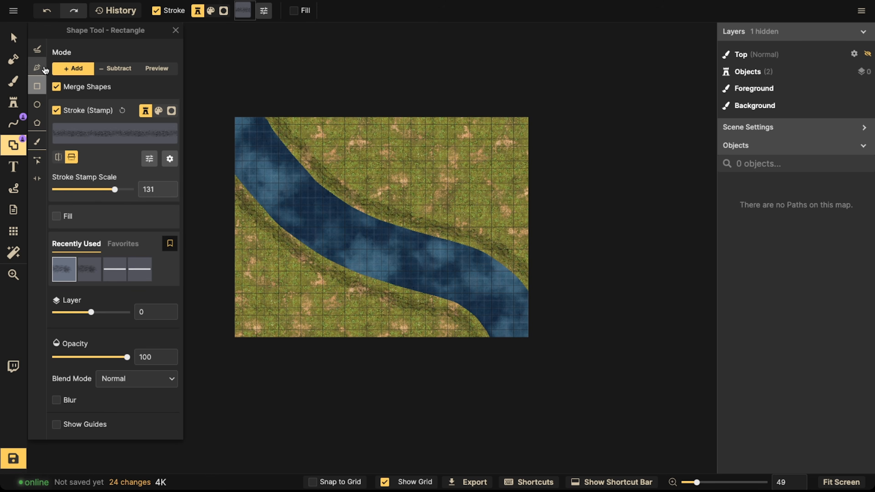
pyautogui.click(13, 231)
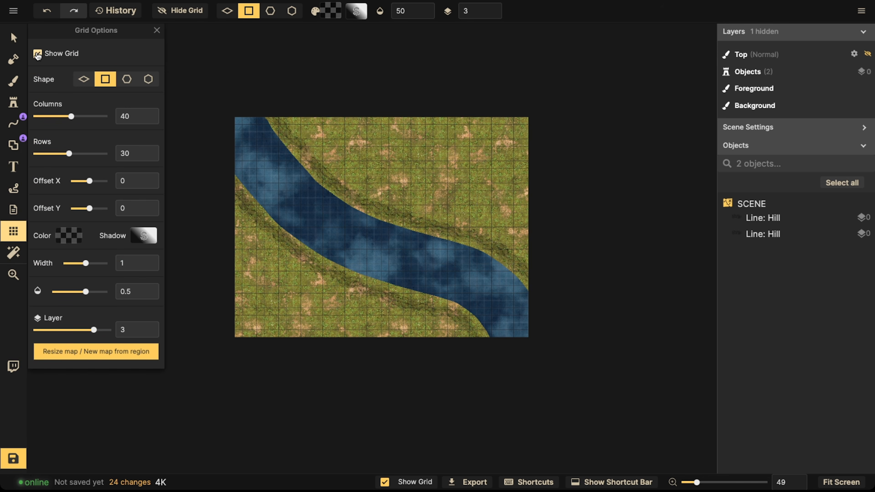
pyautogui.click(38, 54)
pyautogui.click(12, 38)
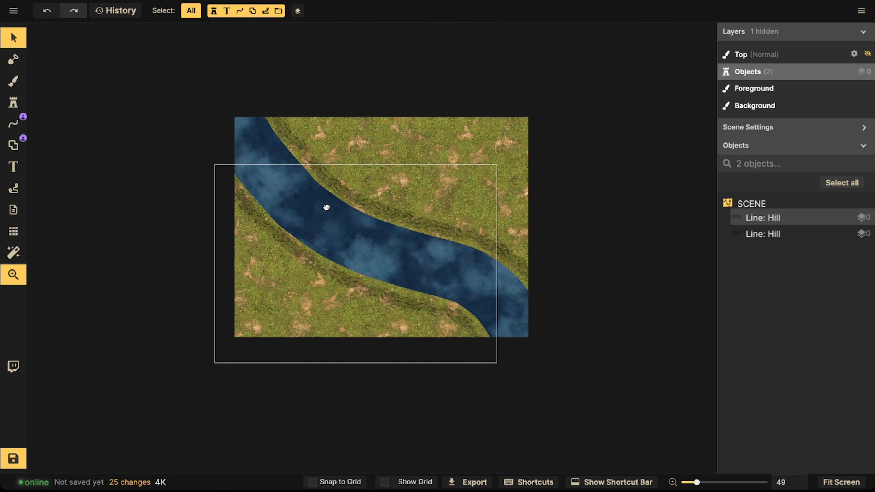
# Step: Select the lower hill line and browse the hill stamps in the path catalog with asset names shown
pyautogui.moveTo(326, 207); pyautogui.dragTo(320, 206)
pyautogui.scroll(4, 320, 206)
pyautogui.scroll(3, 305, 211)
pyautogui.moveTo(293, 162); pyautogui.dragTo(215, 195)
pyautogui.moveTo(325, 143); pyautogui.dragTo(387, 118)
pyautogui.moveTo(478, 81); pyautogui.dragTo(519, 61)
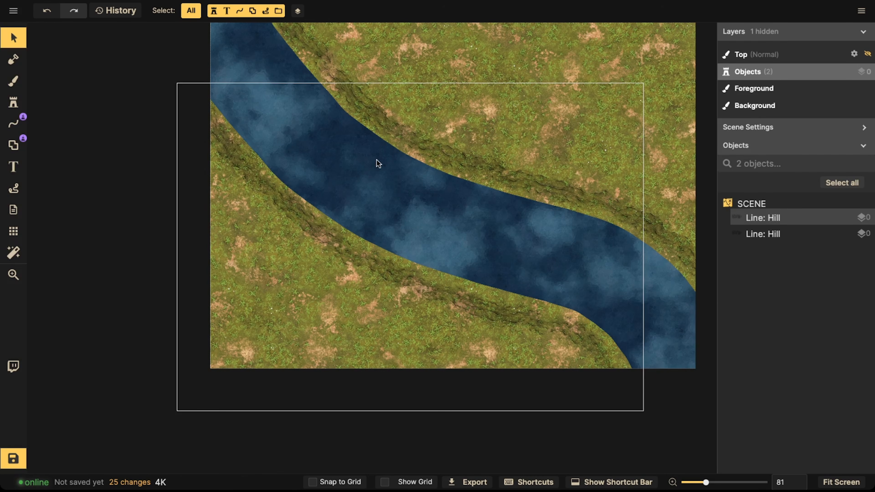
pyautogui.click(331, 207)
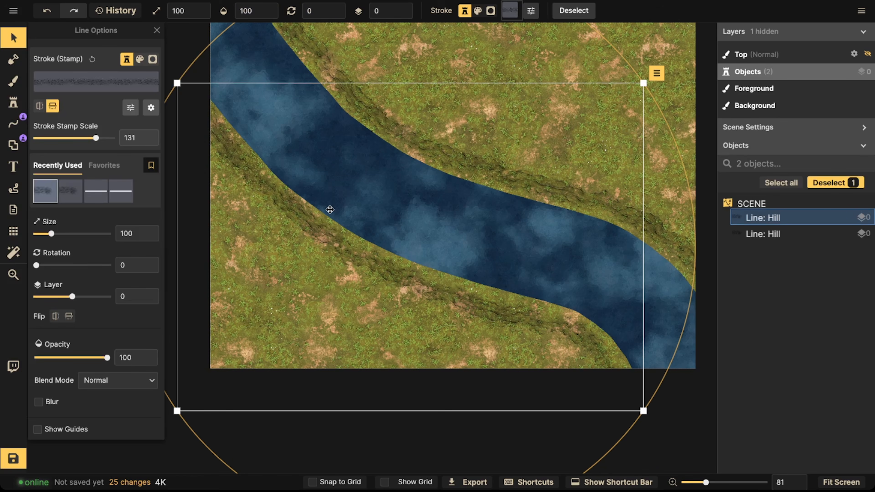
pyautogui.click(93, 88)
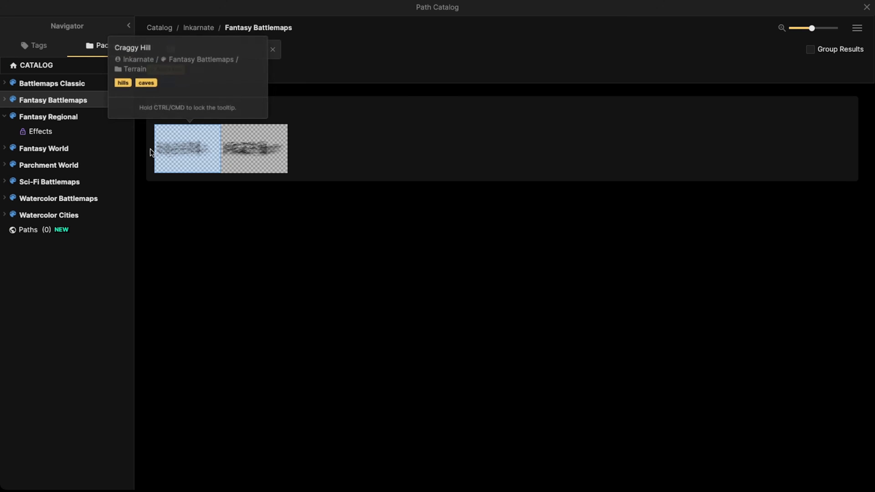
pyautogui.moveTo(235, 154)
pyautogui.moveTo(183, 156)
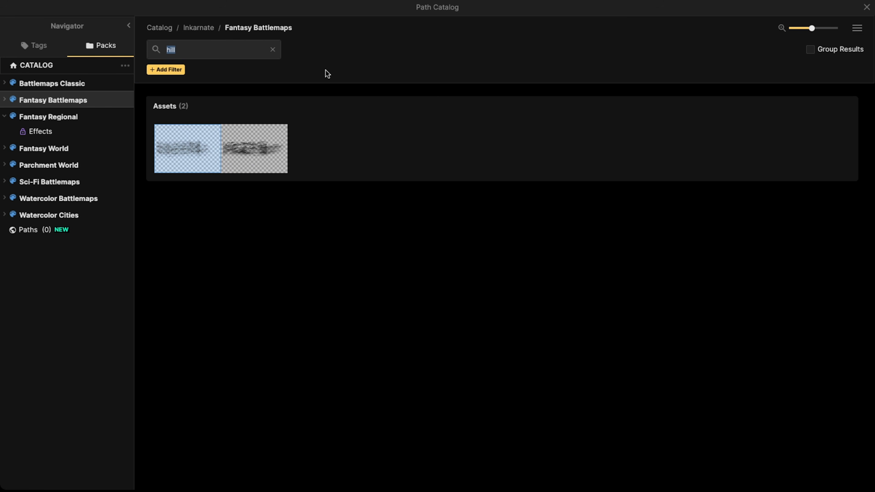
pyautogui.click(862, 32)
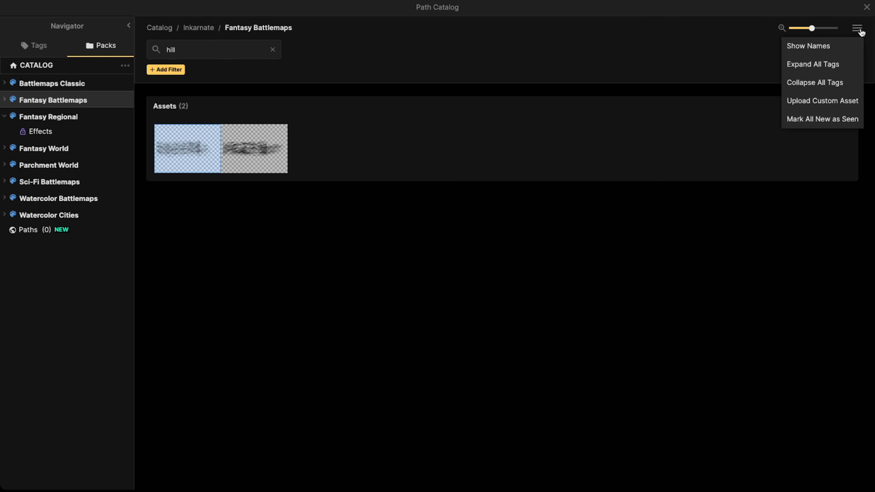
pyautogui.click(819, 47)
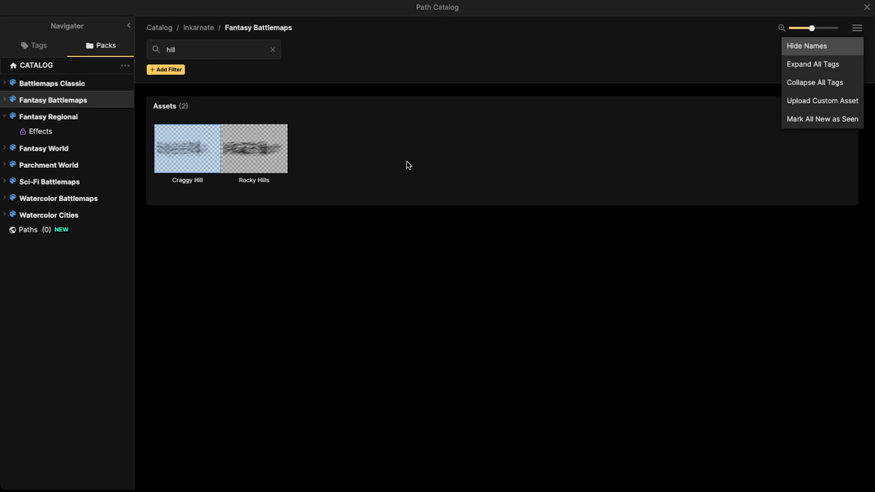
pyautogui.click(817, 50)
pyautogui.click(834, 50)
pyautogui.click(273, 50)
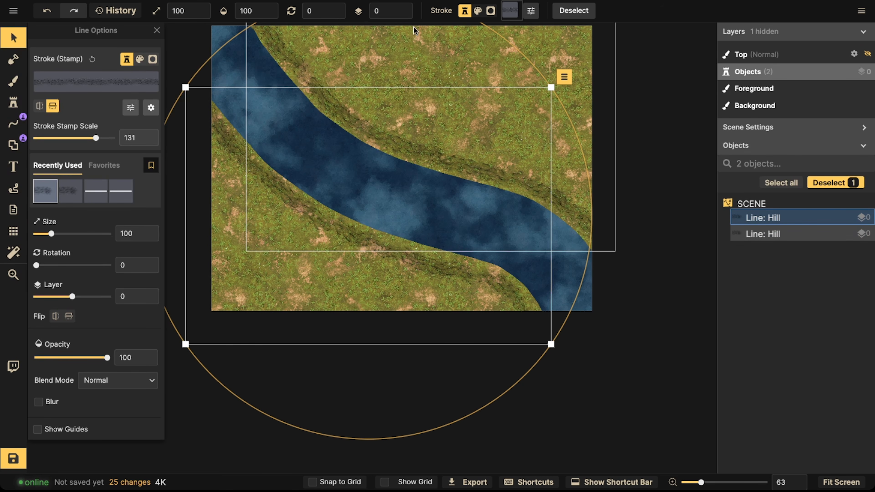
# Step: Select both hill lines and group them under the name Terrain
pyautogui.click(16, 39)
pyautogui.press('space')
pyautogui.moveTo(253, 157); pyautogui.dragTo(318, 188)
pyautogui.click(339, 161)
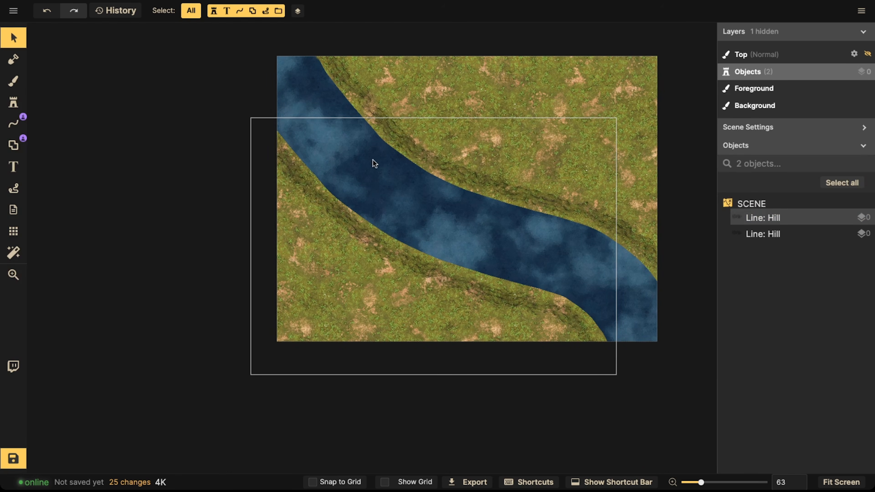
pyautogui.press('space')
pyautogui.moveTo(374, 159); pyautogui.dragTo(310, 168)
pyautogui.click(8, 38)
pyautogui.scroll(-1, 233, 103)
pyautogui.moveTo(143, 56); pyautogui.dragTo(564, 305)
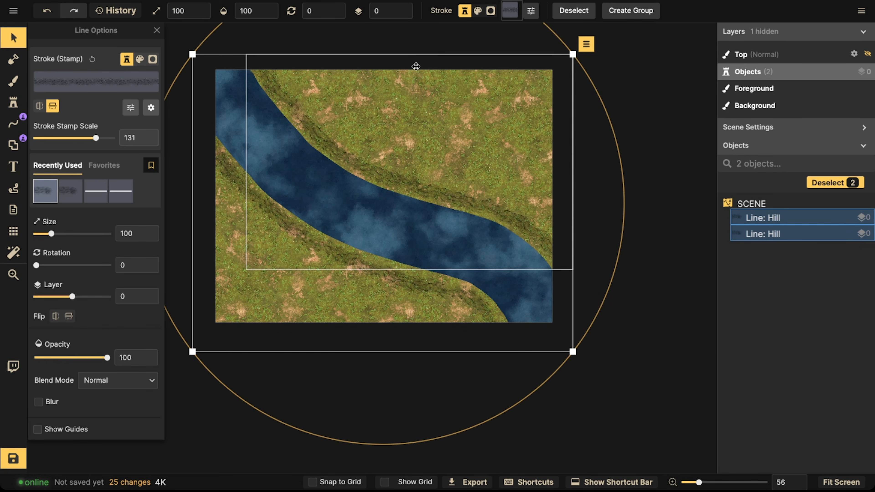
pyautogui.click(631, 10)
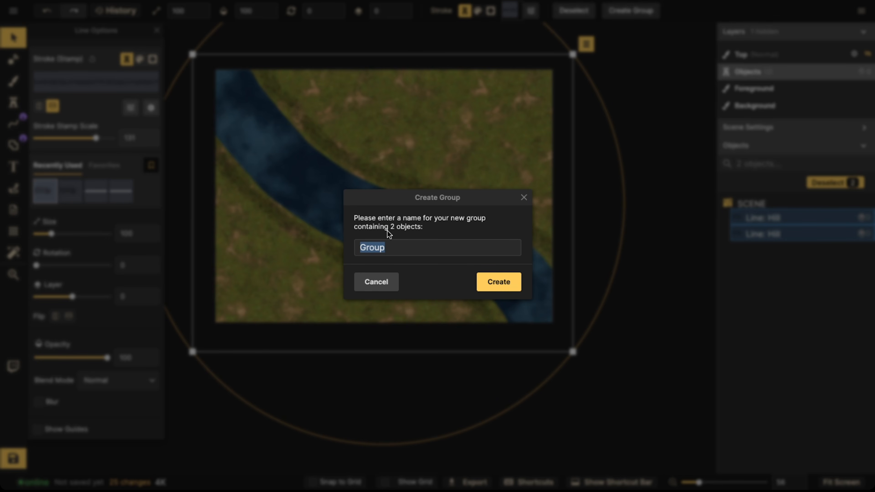
pyautogui.press('BackSpace')
pyautogui.write('Terrain')
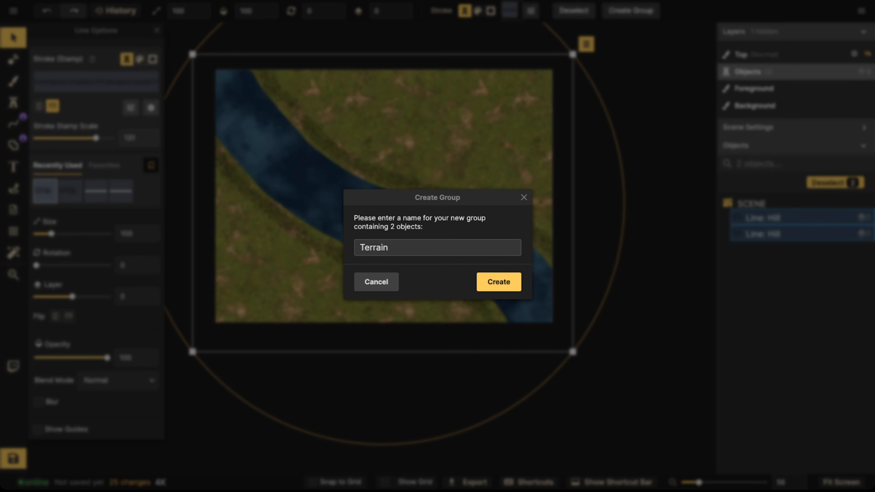
pyautogui.click(485, 281)
# Step: Set the Terrain group's layer to -5 and lock the group
pyautogui.click(406, 251)
pyautogui.scroll(-1, 407, 251)
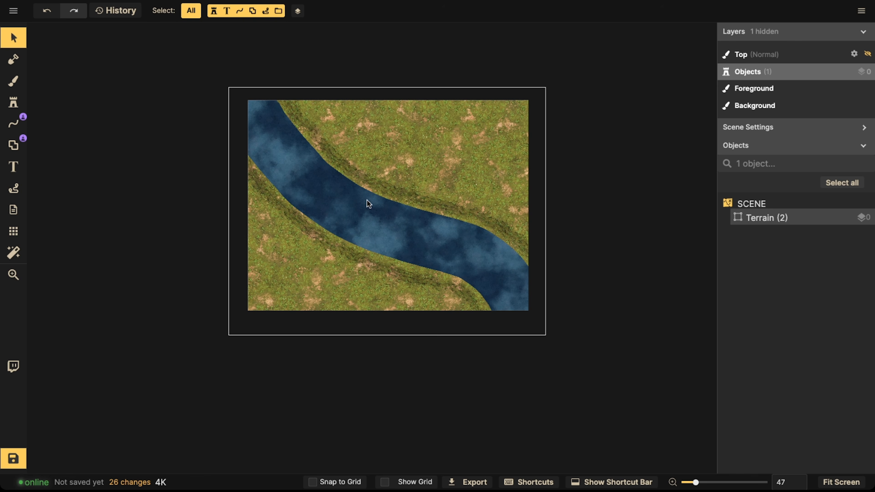
pyautogui.click(768, 218)
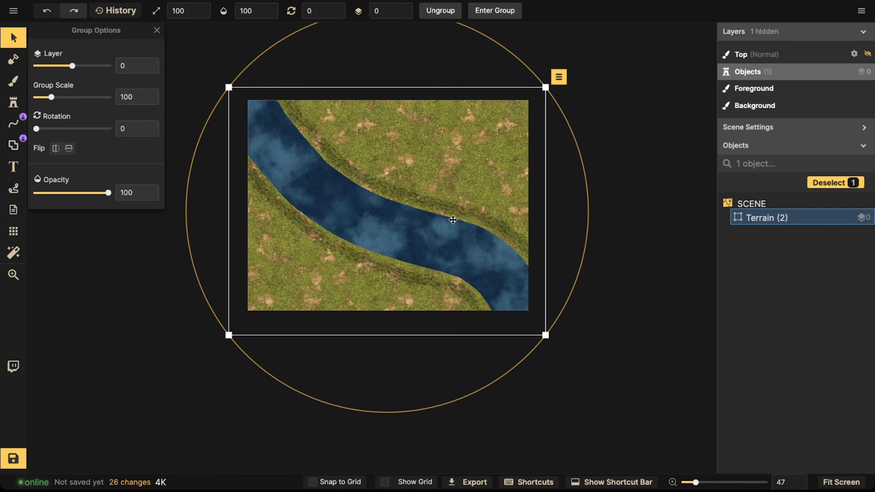
pyautogui.click(402, 15)
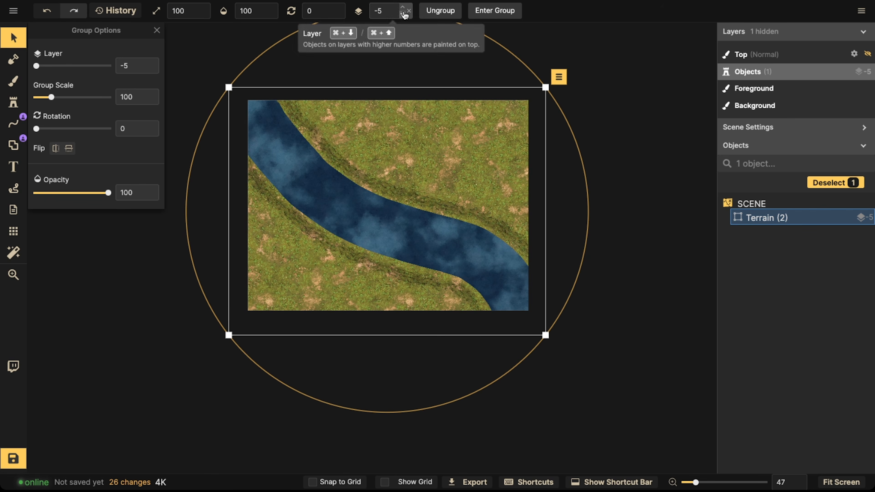
pyautogui.click(850, 218)
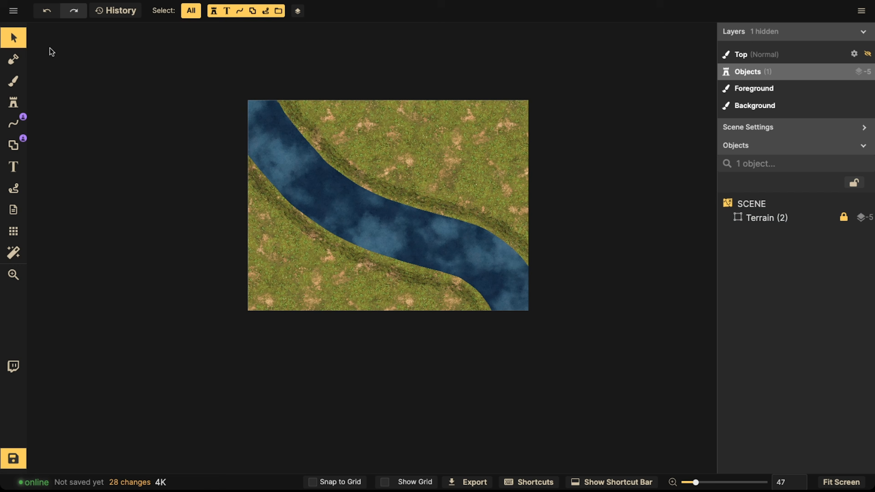
# Step: Try box-selecting the locked terrain lines on the canvas
pyautogui.moveTo(216, 83); pyautogui.dragTo(516, 289)
pyautogui.moveTo(234, 141); pyautogui.dragTo(561, 299)
pyautogui.moveTo(194, 102); pyautogui.dragTo(510, 290)
pyautogui.moveTo(269, 117); pyautogui.dragTo(577, 315)
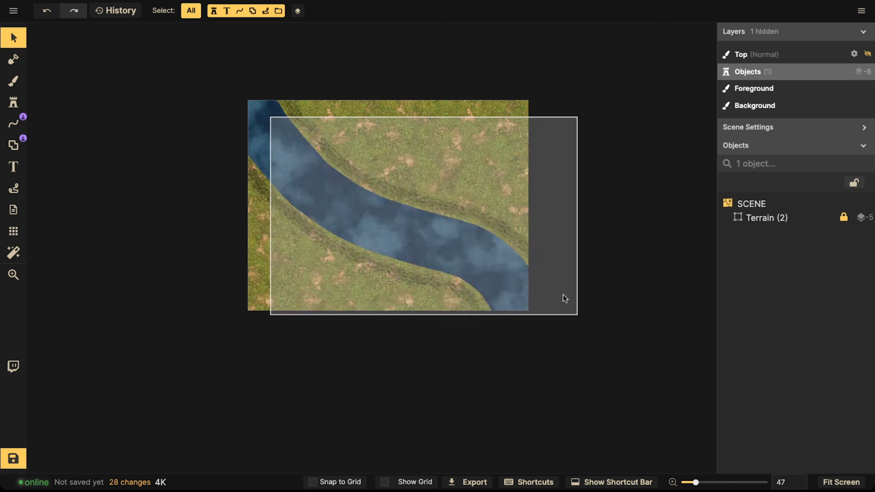
pyautogui.moveTo(512, 238); pyautogui.dragTo(513, 239)
pyautogui.scroll(5, 441, 246)
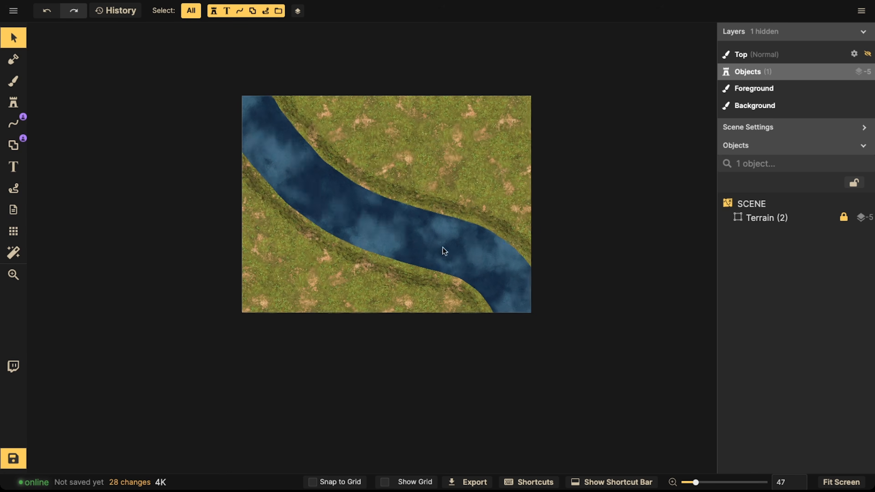
pyautogui.press('space')
pyautogui.moveTo(367, 228); pyautogui.dragTo(393, 256)
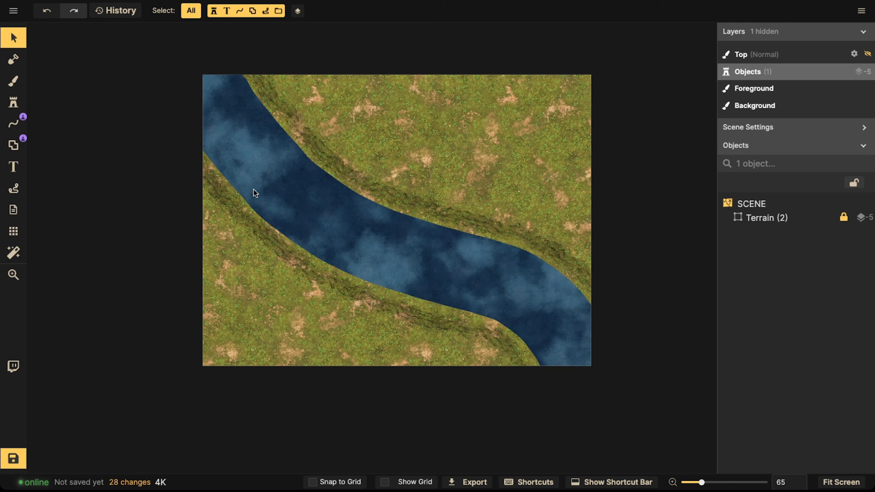
# Step: Turn the map grid back on
pyautogui.click(13, 231)
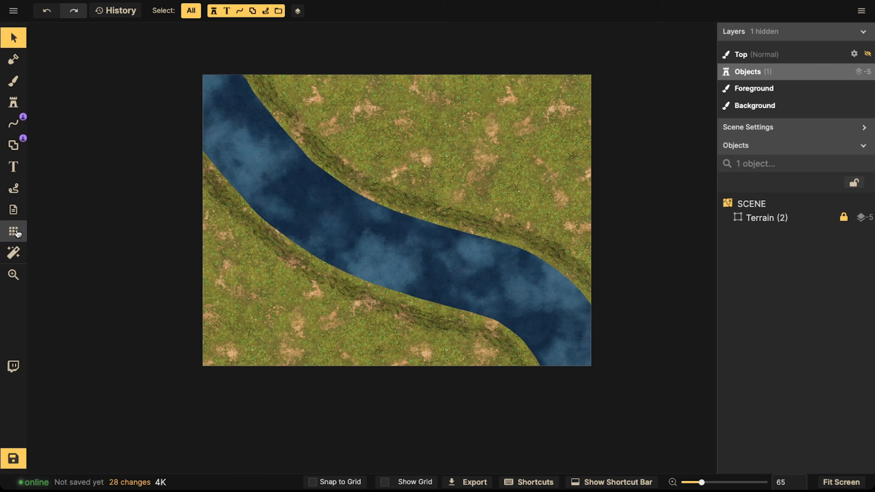
pyautogui.click(37, 53)
pyautogui.scroll(3, 327, 212)
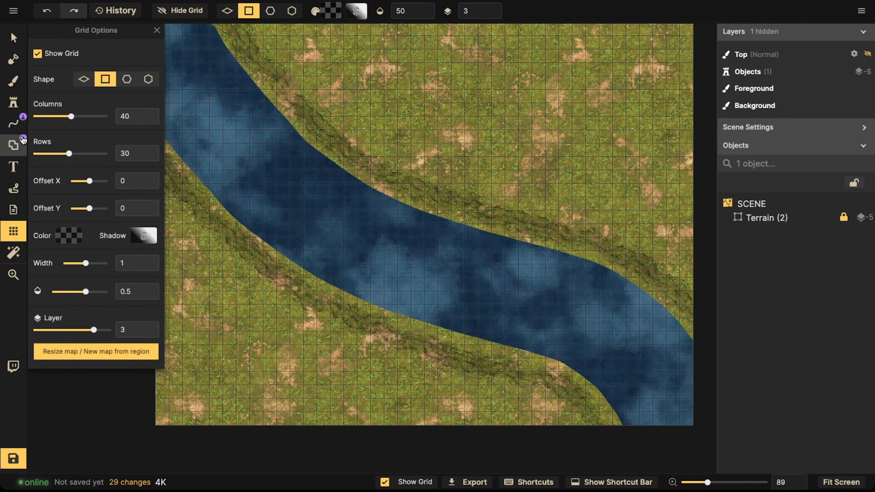
# Step: Pick the Stone Wall stamp for the Rectangle shape tool, enable snap to grid, and draw a square wall about 8 squares across over the river
pyautogui.click(11, 146)
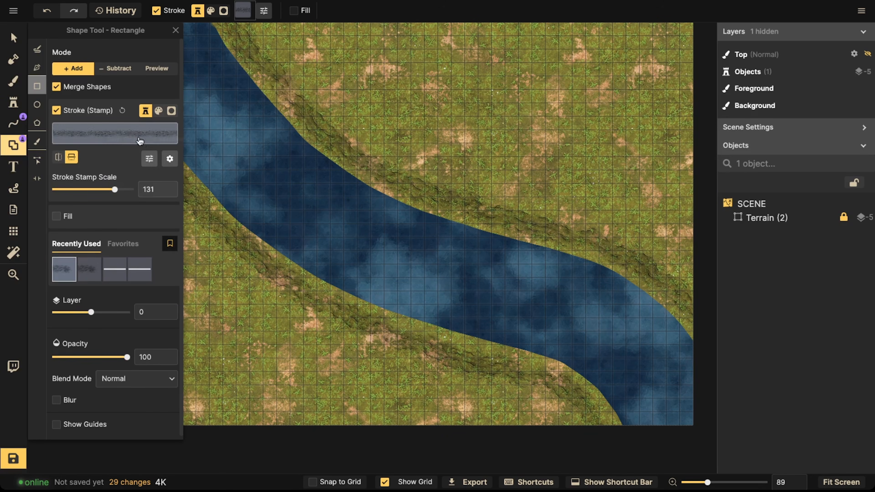
pyautogui.click(128, 132)
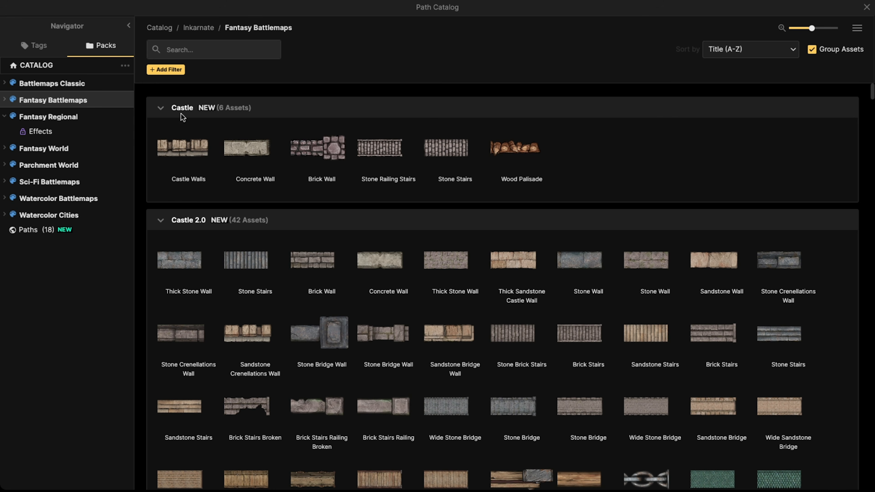
pyautogui.write('wall')
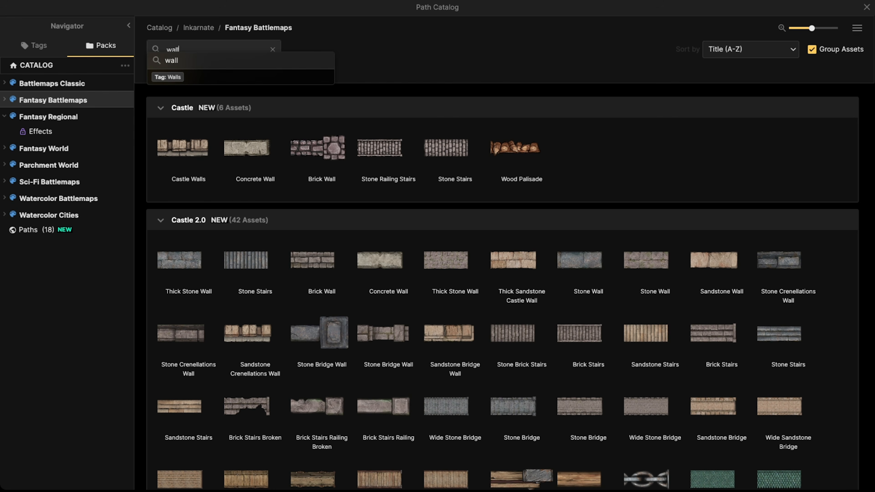
pyautogui.press('Return')
pyautogui.scroll(-4, 522, 141)
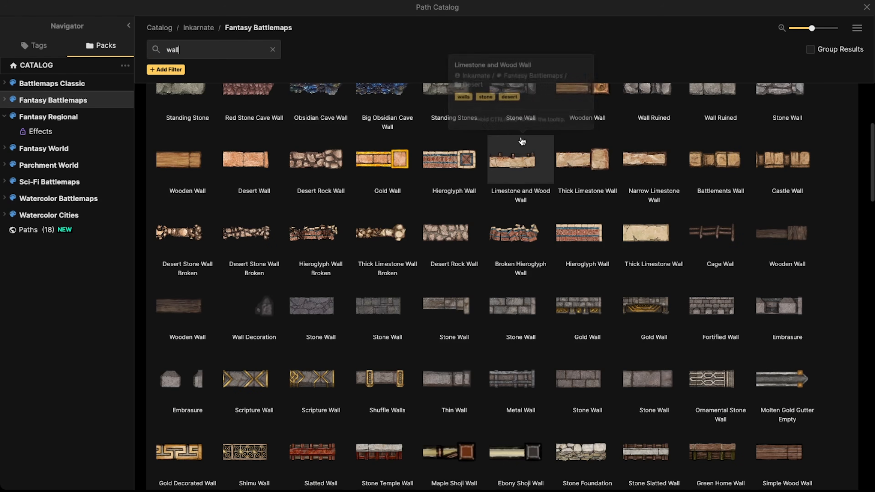
pyautogui.scroll(4, 522, 142)
pyautogui.click(522, 294)
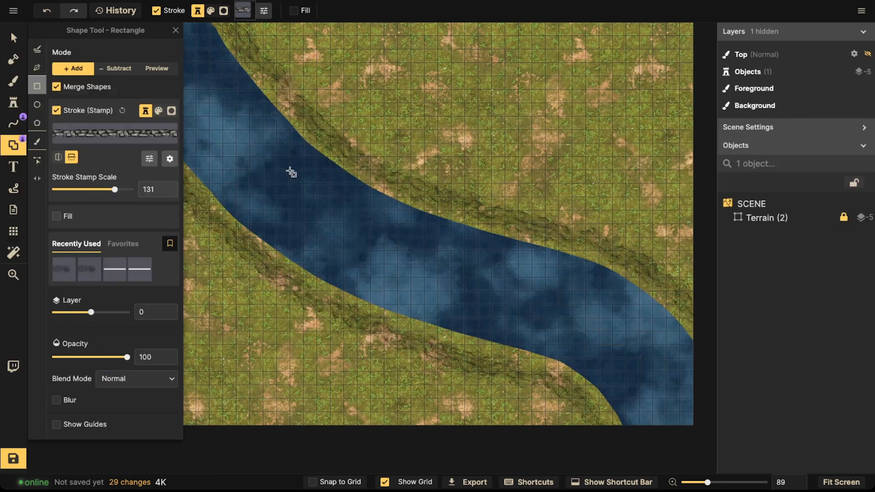
pyautogui.click(312, 482)
pyautogui.moveTo(246, 194); pyautogui.dragTo(348, 300)
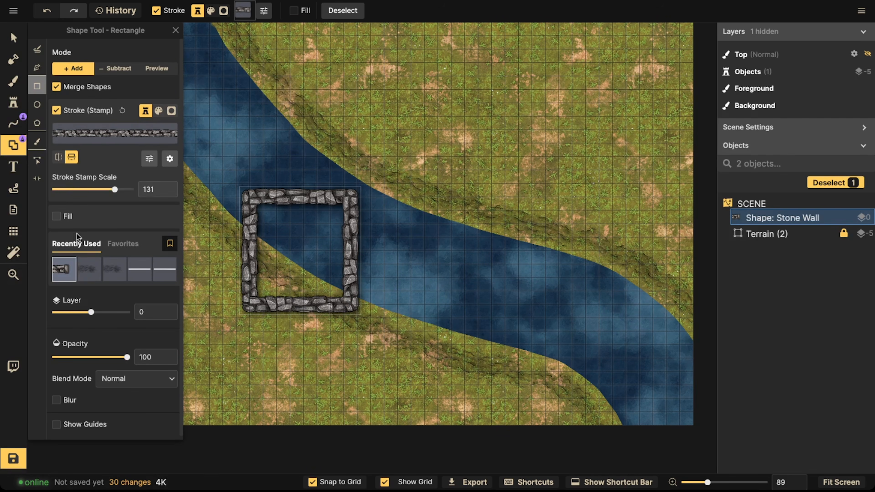
# Step: Select the stone wall square and set its stroke stamp scale to 51
pyautogui.click(13, 37)
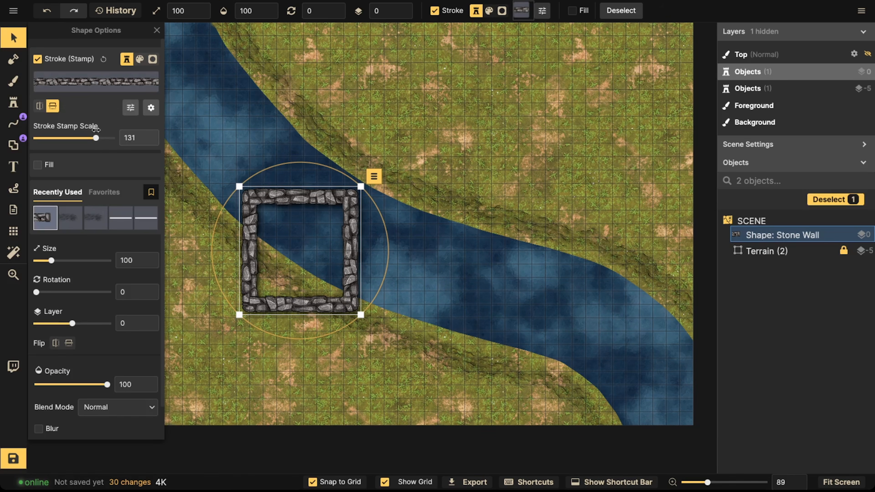
pyautogui.moveTo(97, 137); pyautogui.dragTo(86, 138)
pyautogui.scroll(3, 275, 219)
pyautogui.scroll(5, 279, 221)
pyautogui.moveTo(299, 226); pyautogui.dragTo(290, 217)
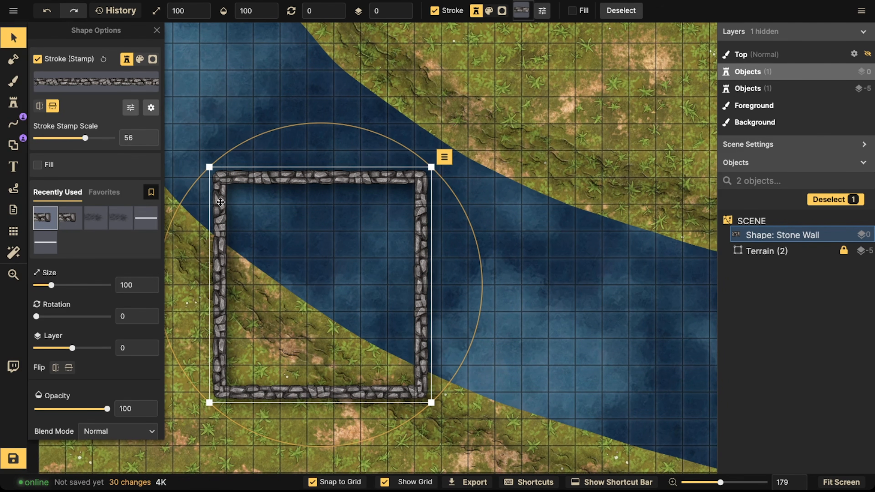
pyautogui.scroll(3, 221, 199)
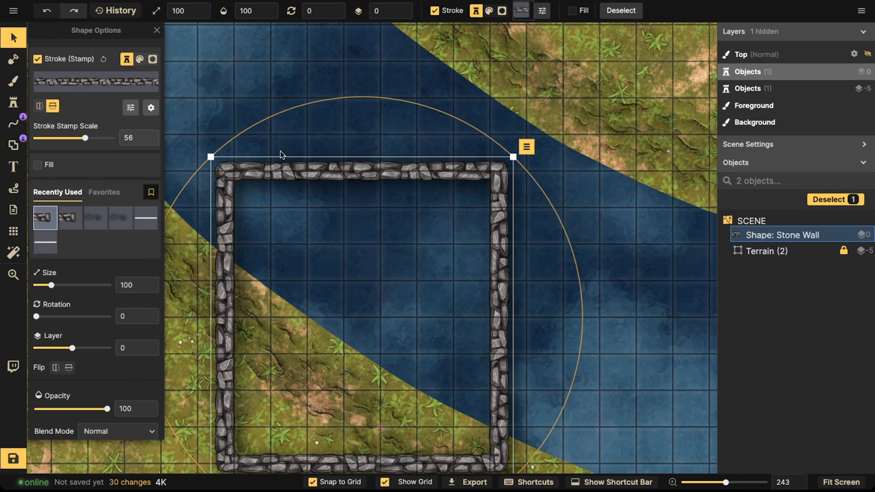
pyautogui.moveTo(85, 138); pyautogui.dragTo(83, 139)
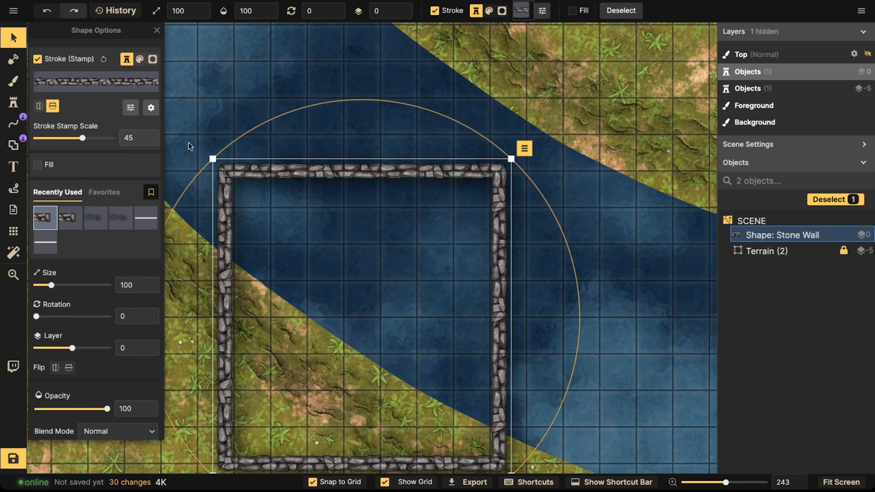
pyautogui.scroll(-3, 212, 143)
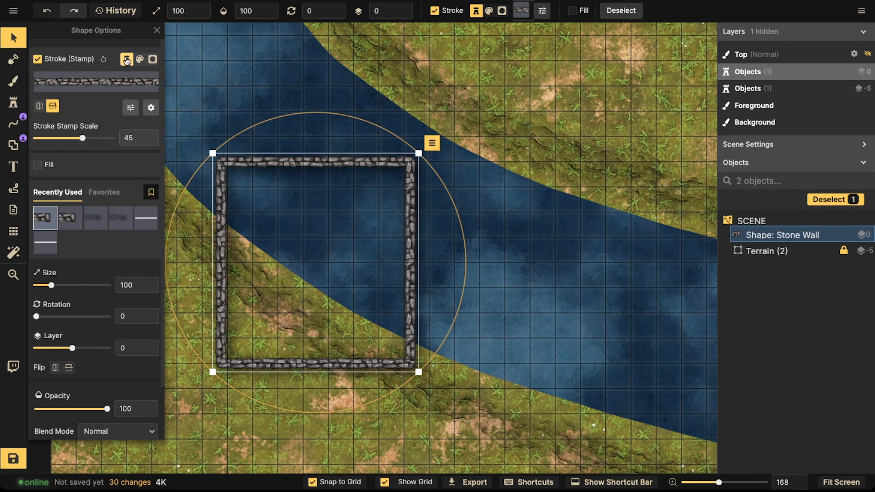
pyautogui.moveTo(85, 139); pyautogui.dragTo(91, 140)
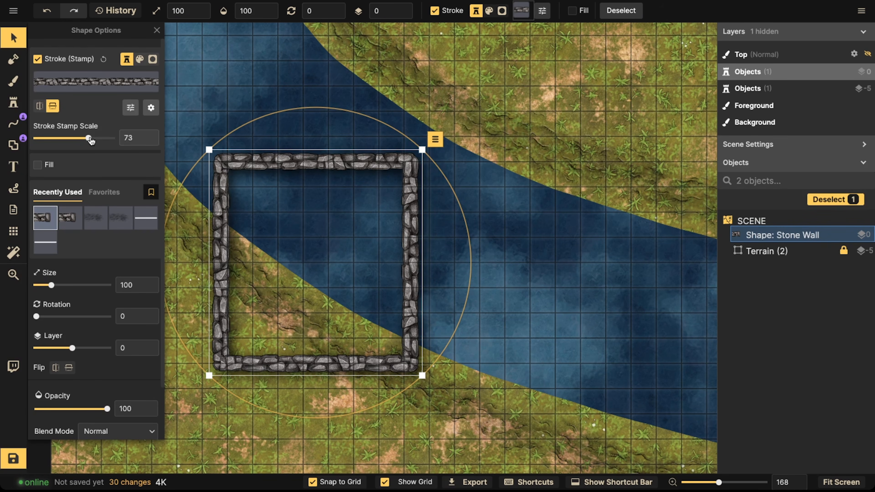
pyautogui.moveTo(90, 141); pyautogui.dragTo(85, 140)
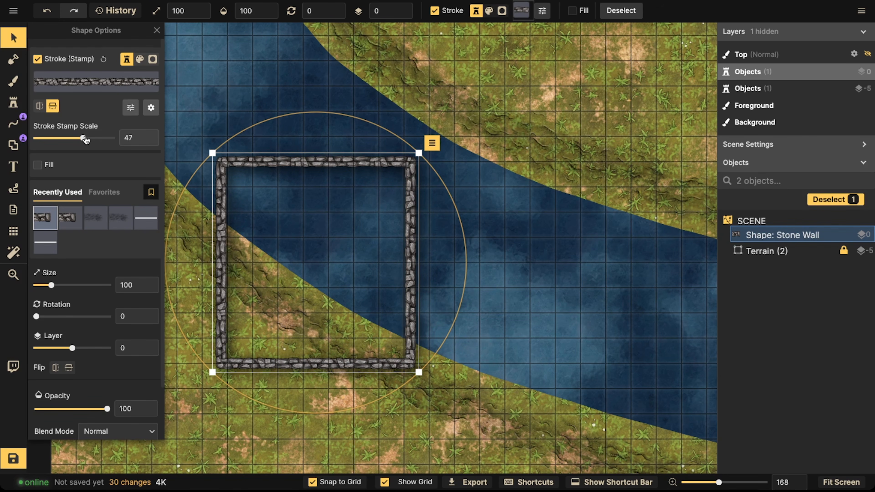
pyautogui.moveTo(85, 140); pyautogui.dragTo(87, 139)
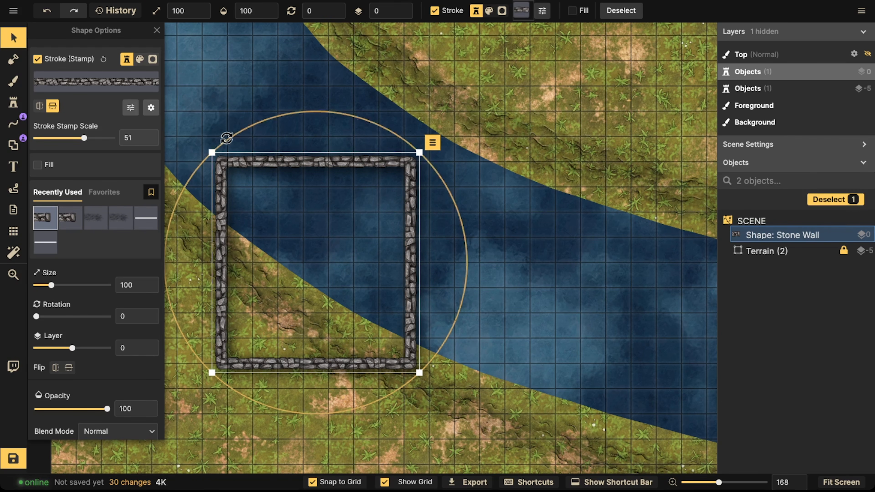
# Step: Move the stone wall square downward so it sits more on the grass bank
pyautogui.scroll(-5, 226, 137)
pyautogui.click(13, 38)
pyautogui.moveTo(259, 186); pyautogui.dragTo(260, 228)
pyautogui.click(12, 38)
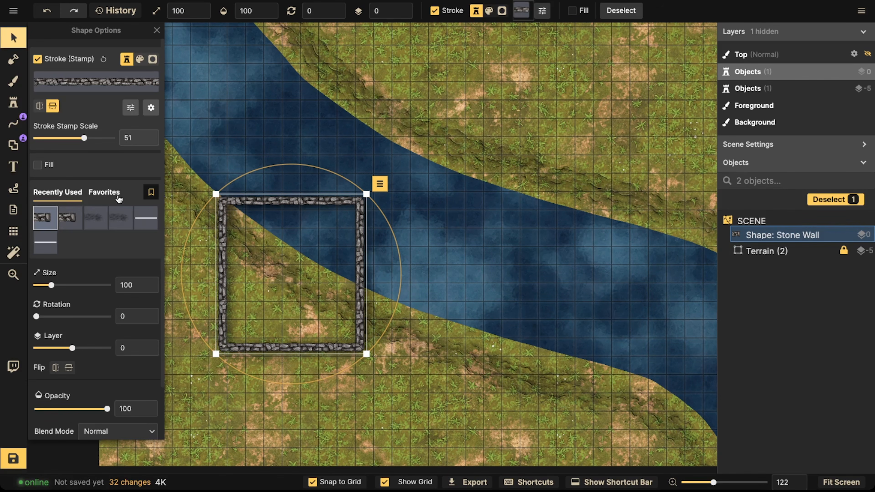
# Step: Delete the existing stamp from the Favorites list
pyautogui.click(104, 192)
pyautogui.click(53, 211)
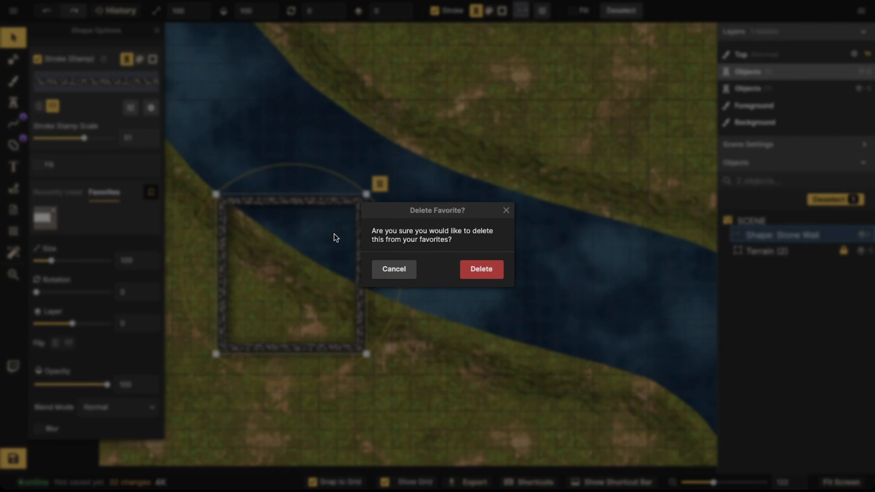
pyautogui.click(479, 274)
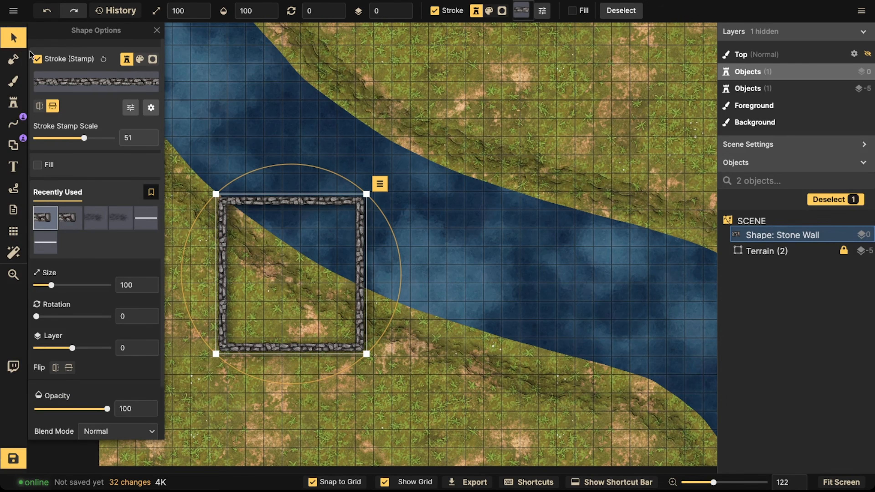
pyautogui.click(13, 37)
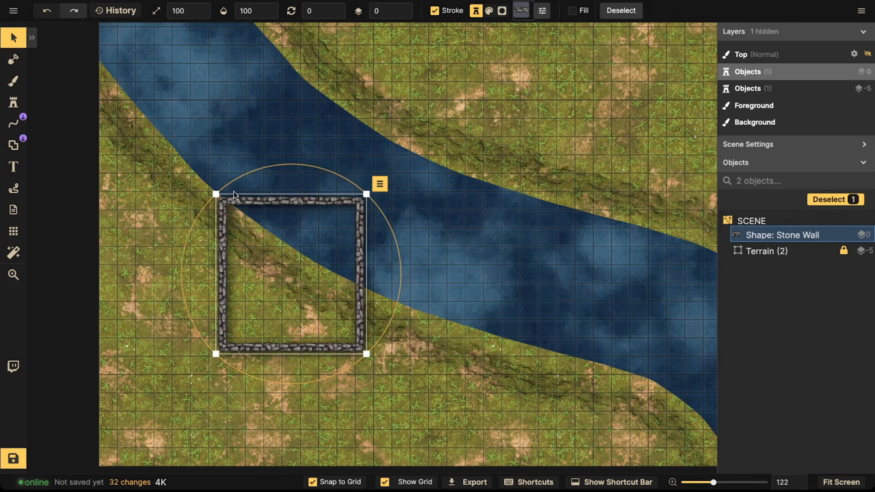
pyautogui.click(31, 37)
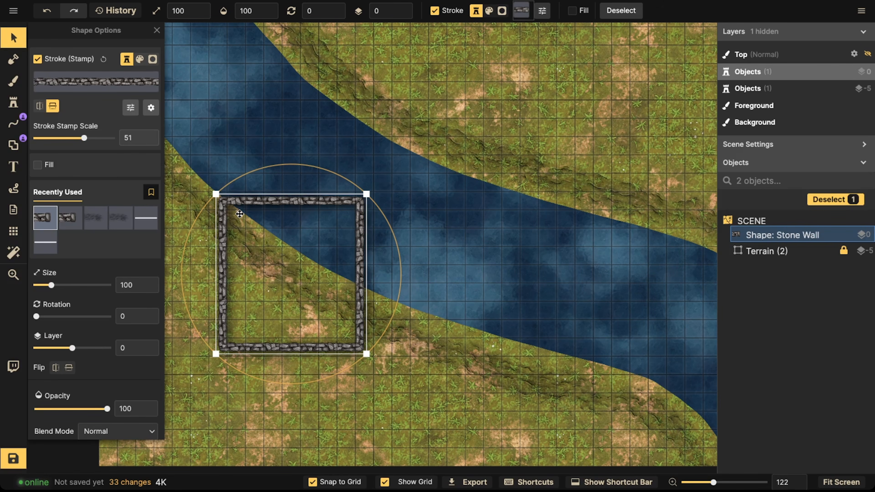
pyautogui.click(13, 100)
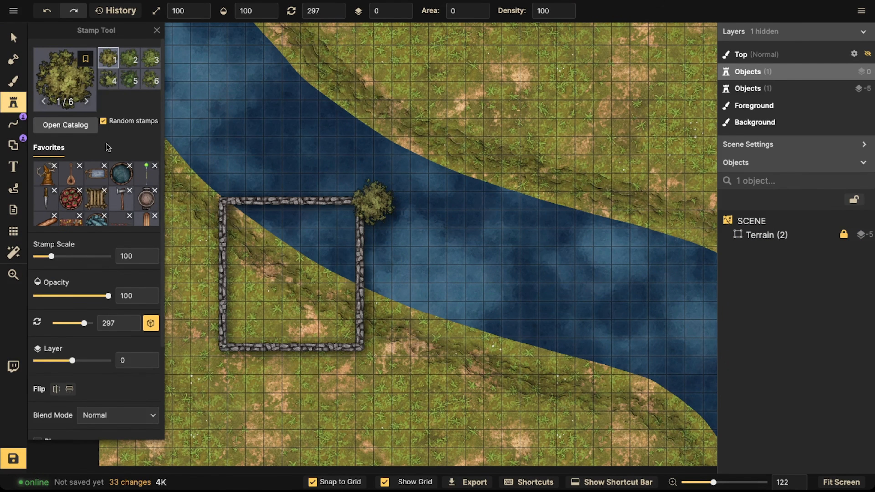
pyautogui.click(12, 145)
pyautogui.click(13, 37)
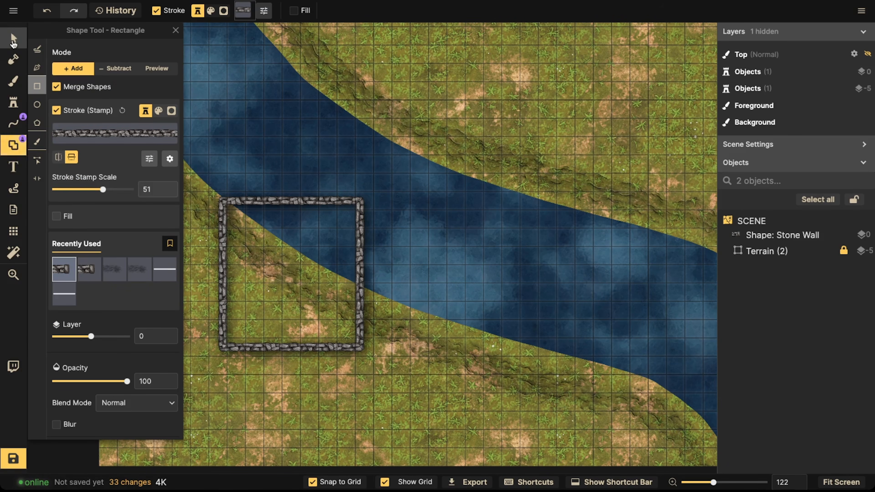
# Step: Select the stone wall and save its stroke stamp to favorites
pyautogui.click(318, 263)
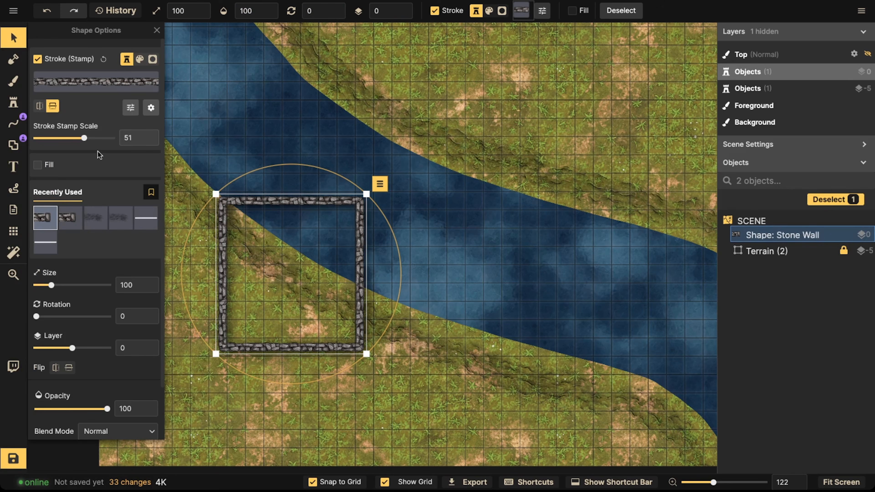
pyautogui.click(151, 197)
pyautogui.click(58, 192)
pyautogui.click(98, 195)
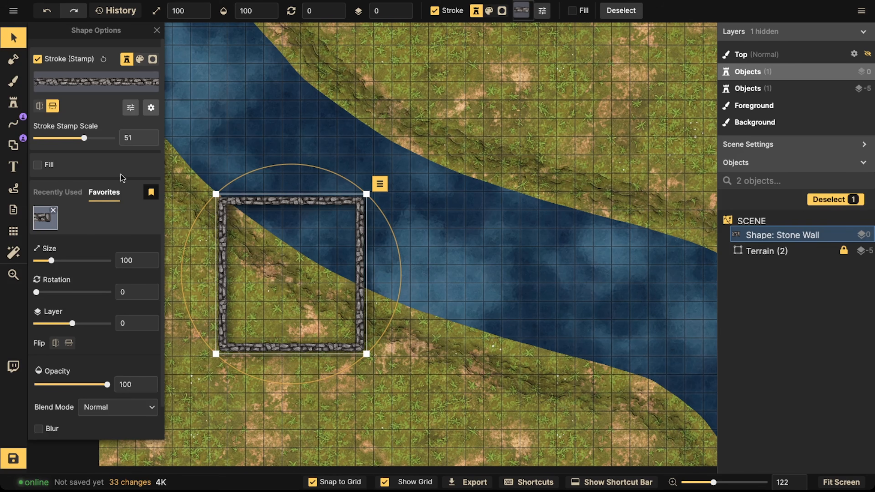
# Step: Move the stone wall square up and to the right over the river
pyautogui.scroll(-2, 238, 188)
pyautogui.moveTo(267, 270); pyautogui.dragTo(348, 221)
pyautogui.scroll(5, 265, 209)
pyautogui.scroll(-2, 265, 209)
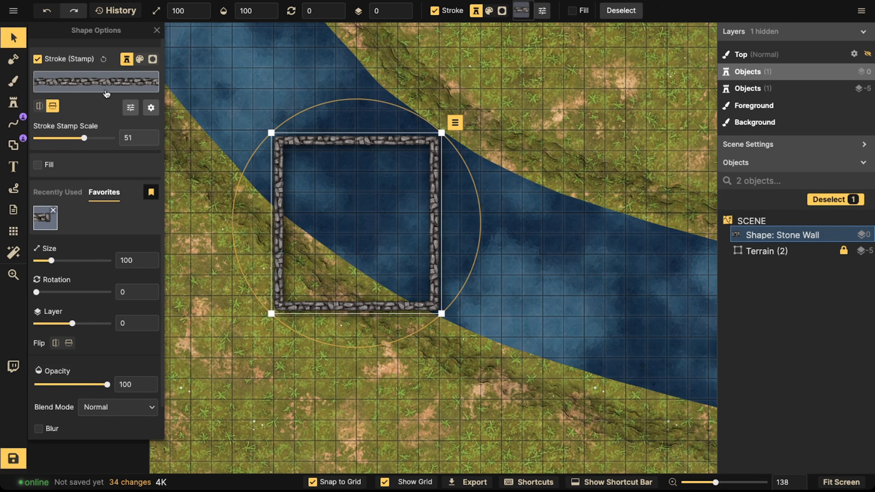
# Step: Replace the wall's stroke stamp with Hay Roof by searching the path catalog for roof
pyautogui.click(105, 93)
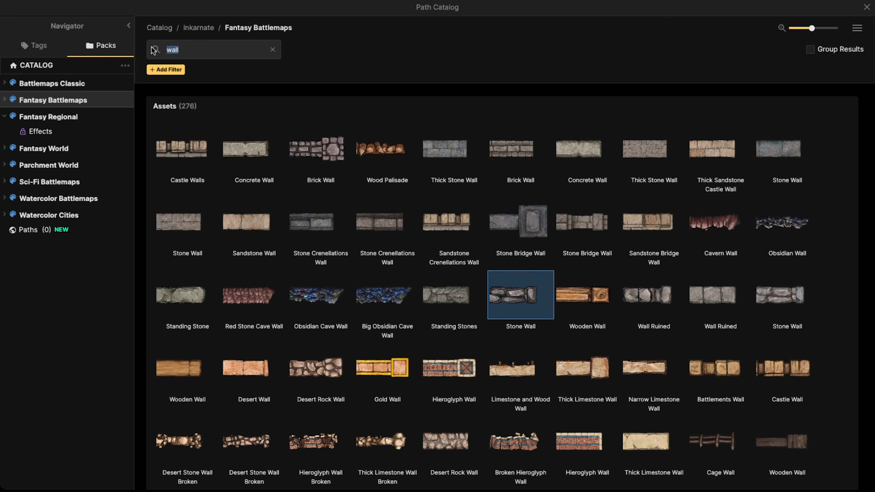
pyautogui.write('roof')
pyautogui.press('Return')
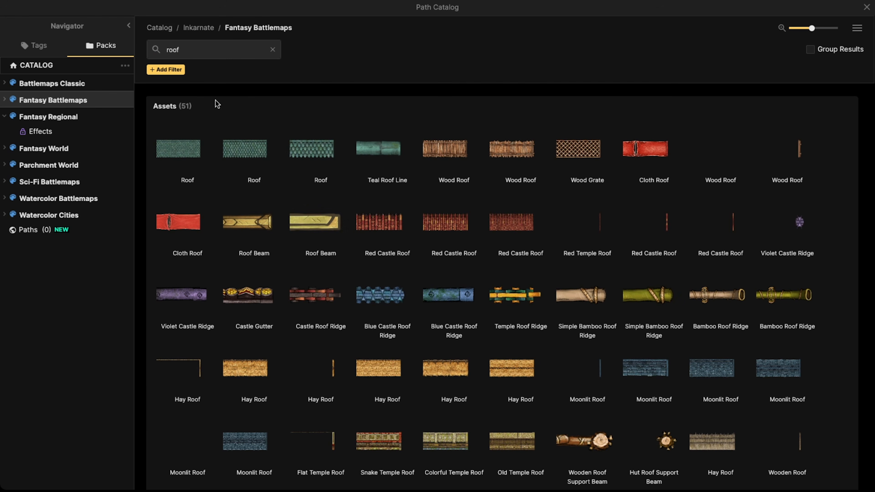
pyautogui.scroll(-3, 328, 244)
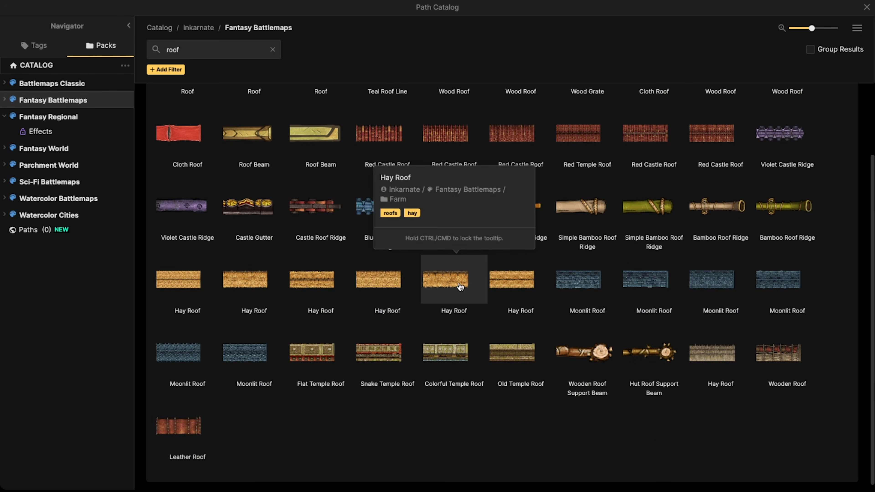
pyautogui.click(459, 281)
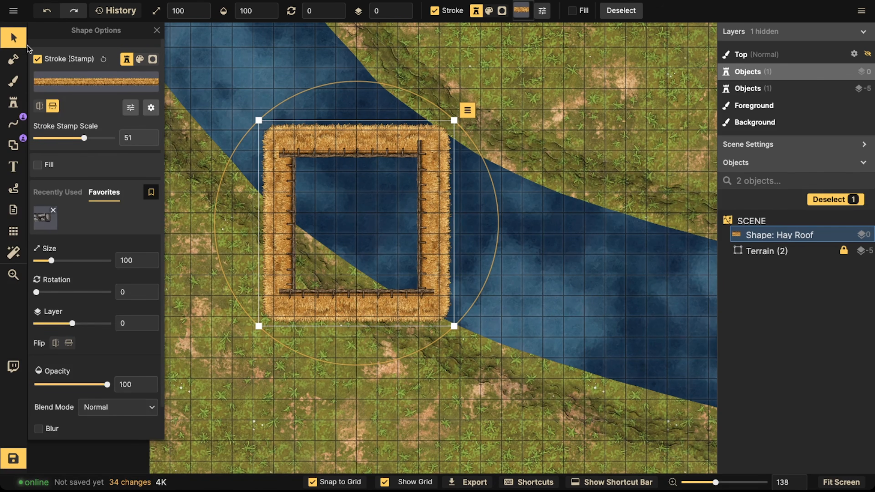
pyautogui.click(20, 39)
pyautogui.scroll(4, 316, 179)
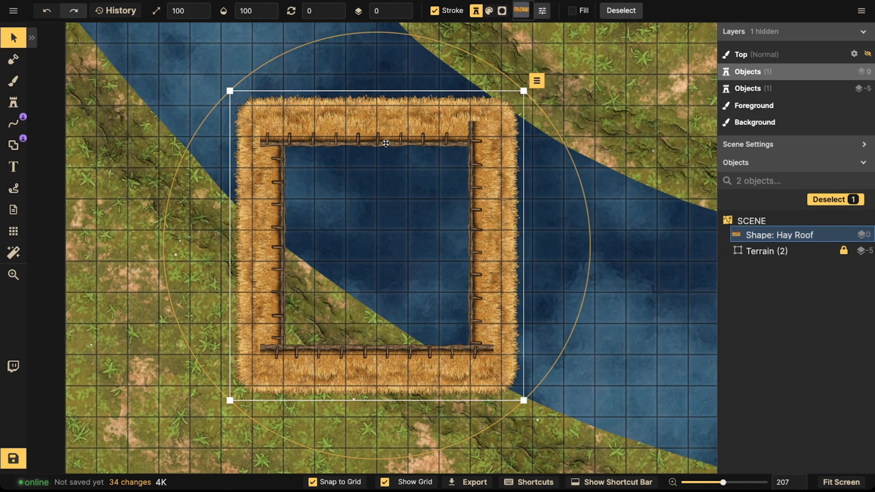
pyautogui.click(15, 39)
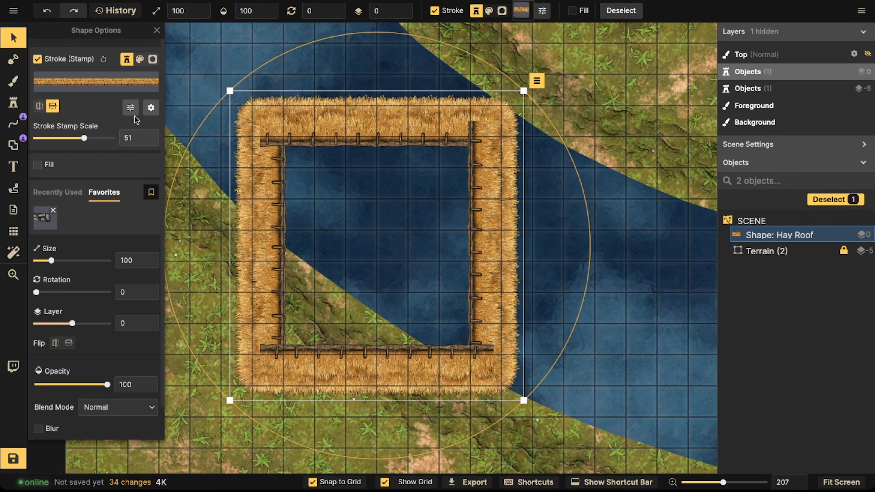
pyautogui.click(151, 108)
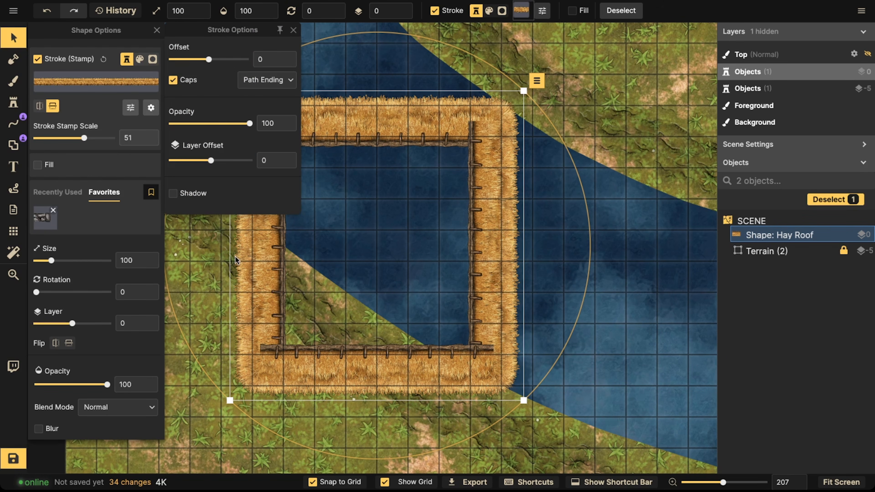
pyautogui.click(149, 106)
pyautogui.click(155, 106)
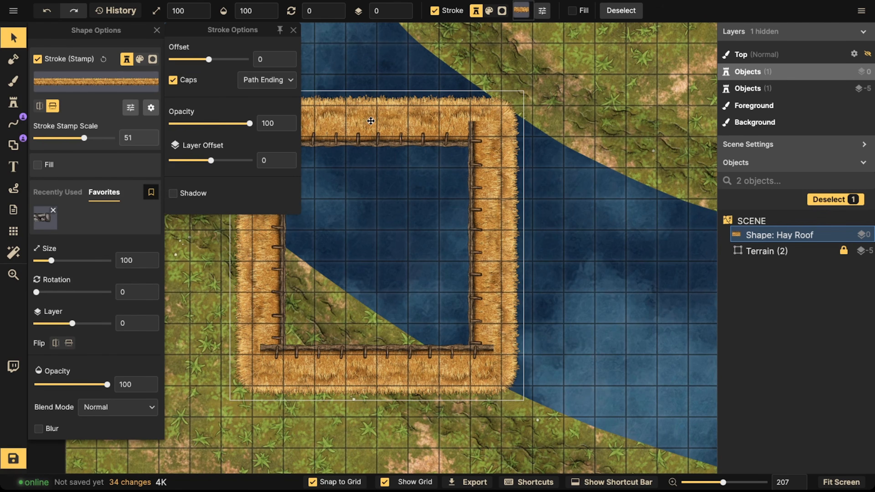
pyautogui.moveTo(371, 121); pyautogui.dragTo(366, 123)
pyautogui.click(16, 38)
pyautogui.hotkey('ctrl', 'z')
# Step: Reposition the hay roof square down and to the left
pyautogui.scroll(-5, 464, 163)
pyautogui.moveTo(512, 174); pyautogui.dragTo(378, 253)
pyautogui.moveTo(415, 197); pyautogui.dragTo(312, 262)
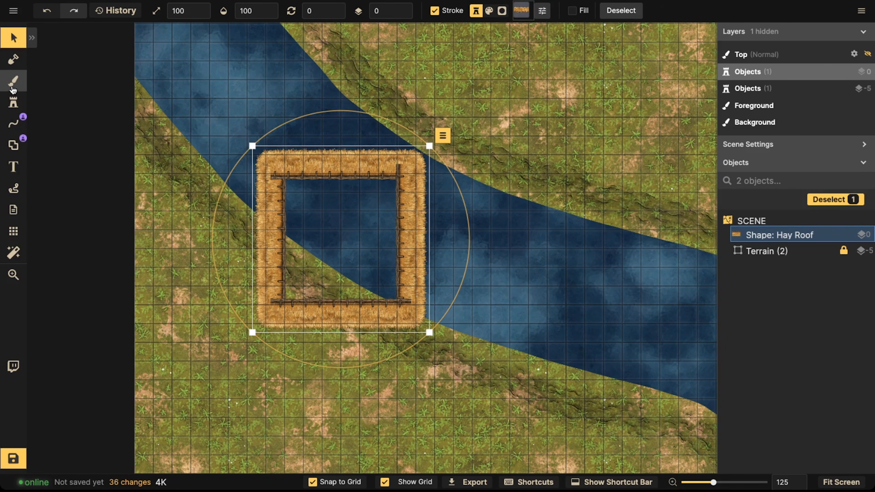
# Step: Turn off caps in the hay roof's stroke options
pyautogui.click(32, 37)
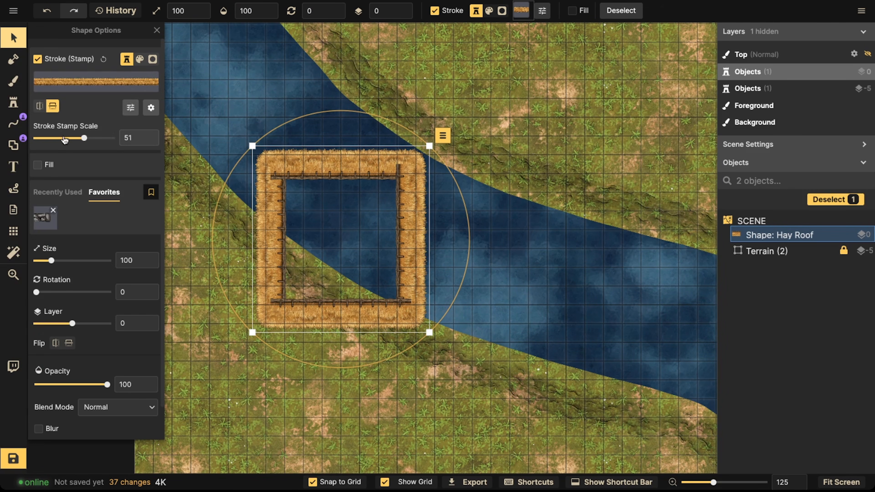
pyautogui.click(146, 110)
pyautogui.click(176, 81)
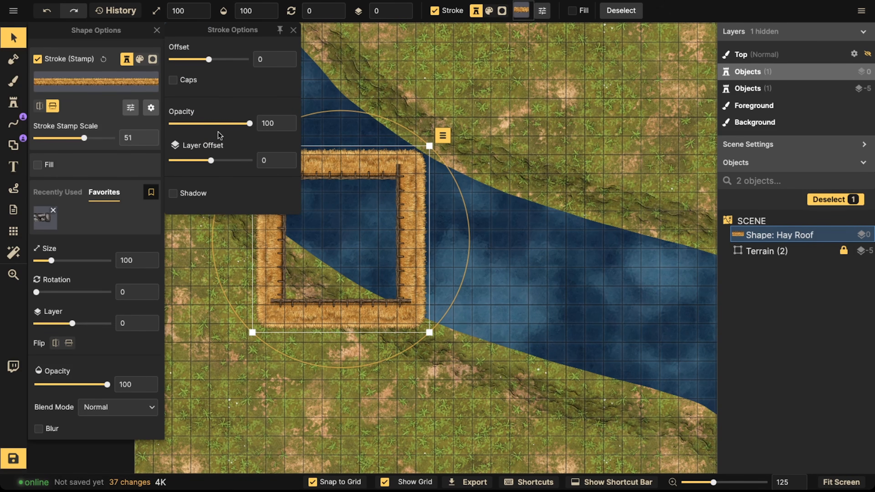
pyautogui.click(326, 170)
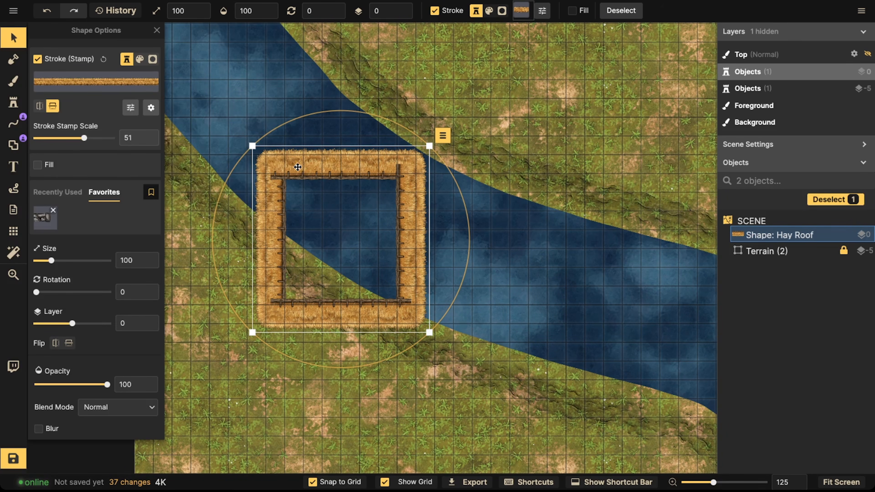
# Step: Move the hay roof square up and slightly to the right
pyautogui.click(13, 145)
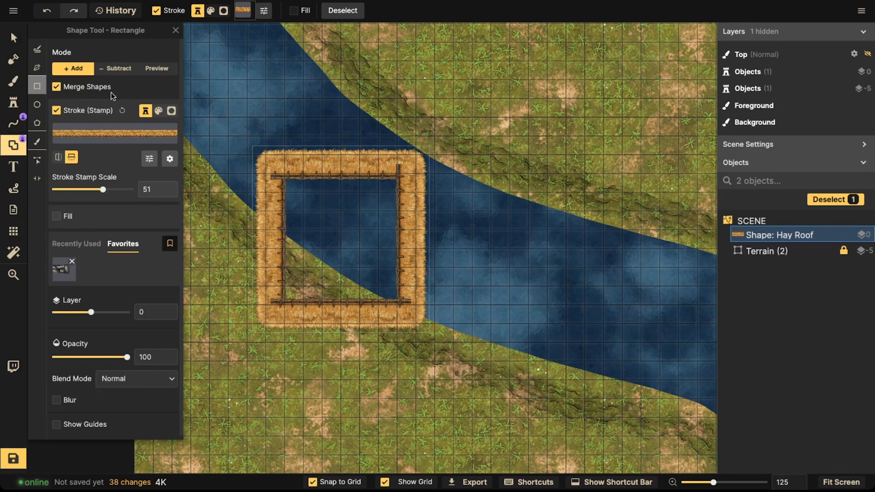
pyautogui.click(169, 158)
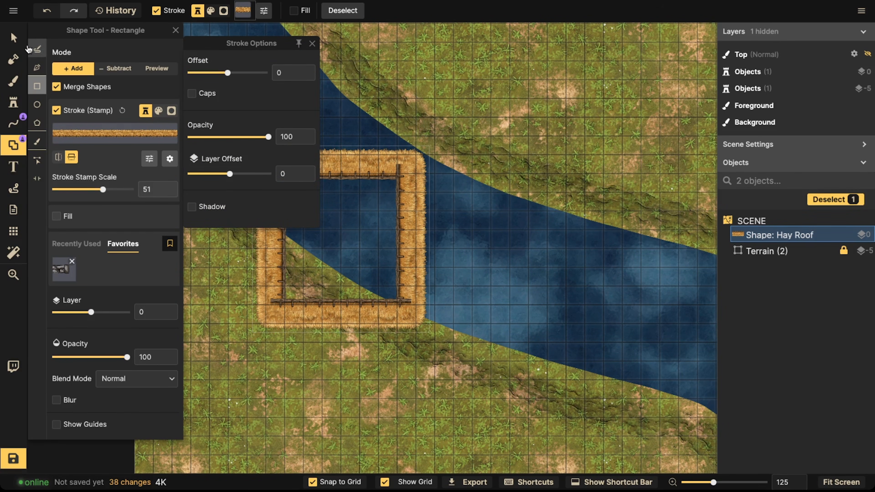
pyautogui.click(13, 38)
pyautogui.scroll(-3, 305, 197)
pyautogui.moveTo(306, 202)
pyautogui.mouseDown()
pyautogui.moveTo(348, 186)
pyautogui.moveTo(311, 202)
pyautogui.moveTo(260, 205)
pyautogui.moveTo(385, 139)
pyautogui.moveTo(327, 146)
pyautogui.mouseUp()
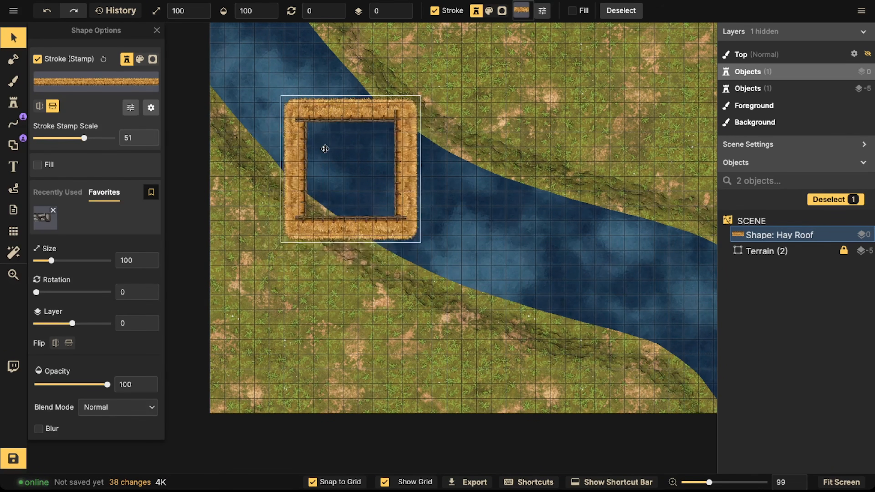
pyautogui.scroll(5, 324, 148)
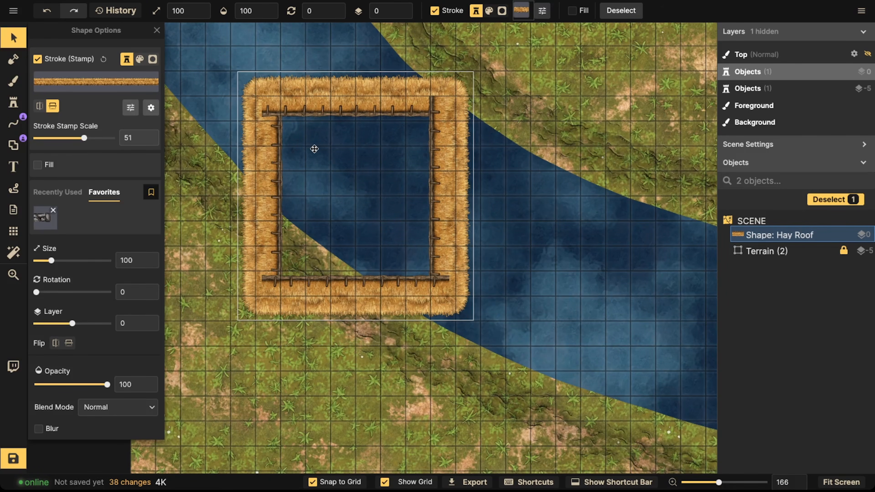
# Step: Set the hay roof square's stroke stamp scale to 33
pyautogui.moveTo(314, 144); pyautogui.dragTo(313, 140)
pyautogui.scroll(-3, 312, 141)
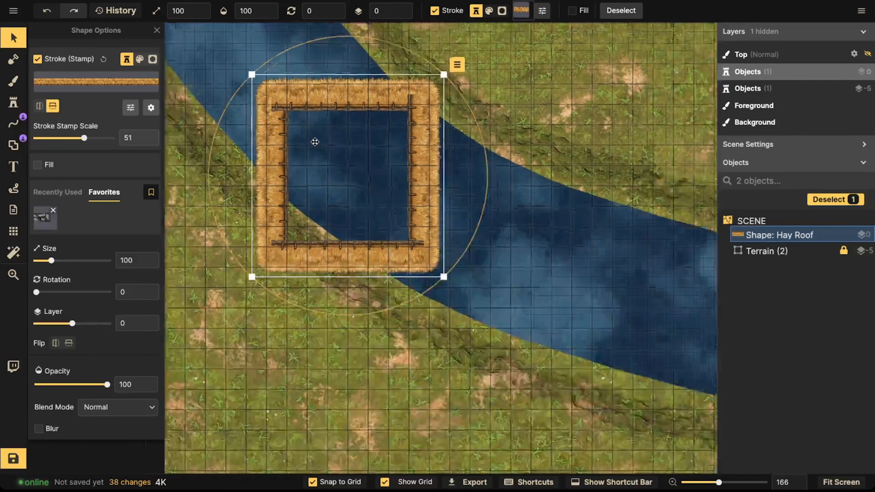
pyautogui.moveTo(312, 142); pyautogui.dragTo(312, 141)
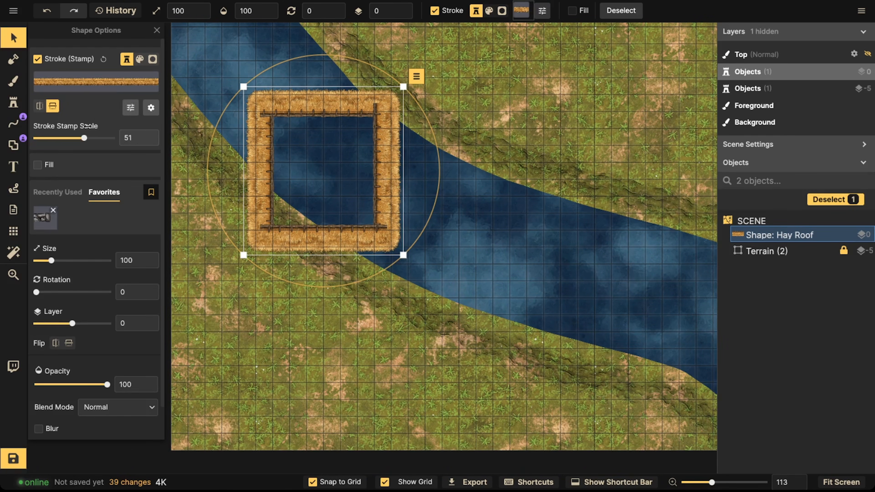
pyautogui.moveTo(84, 138); pyautogui.dragTo(79, 136)
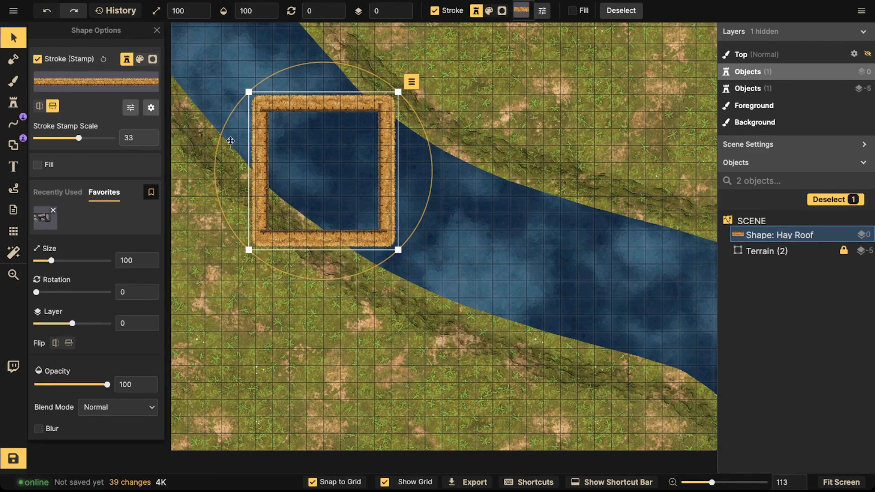
# Step: Delete the hay roof square and draw a new hay roof rectangle on the grass left of the river
pyautogui.click(13, 39)
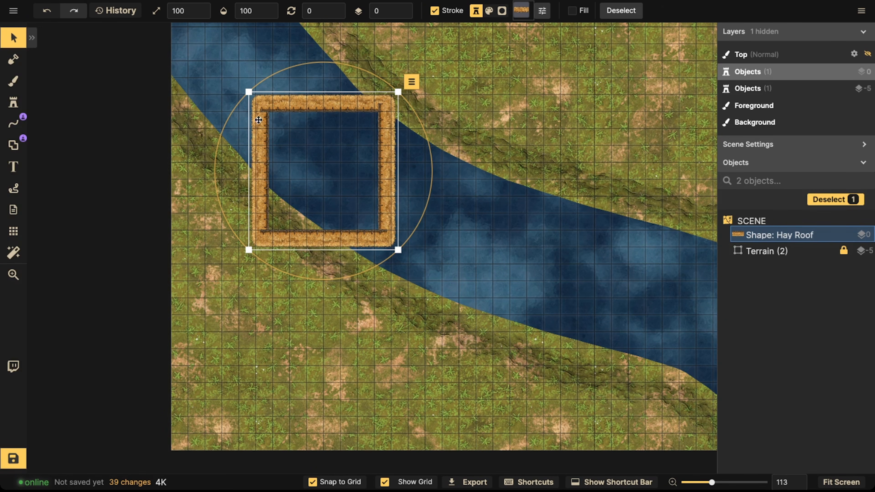
pyautogui.press('Delete')
pyautogui.click(14, 145)
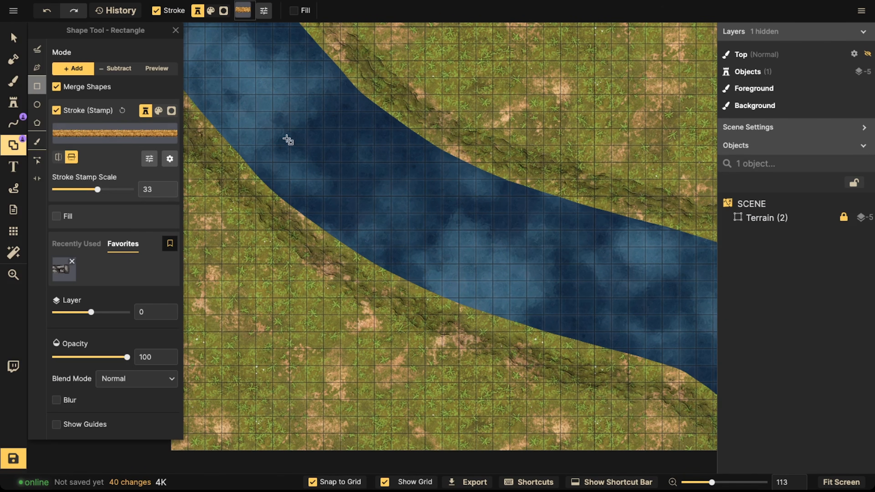
pyautogui.scroll(-3, 244, 158)
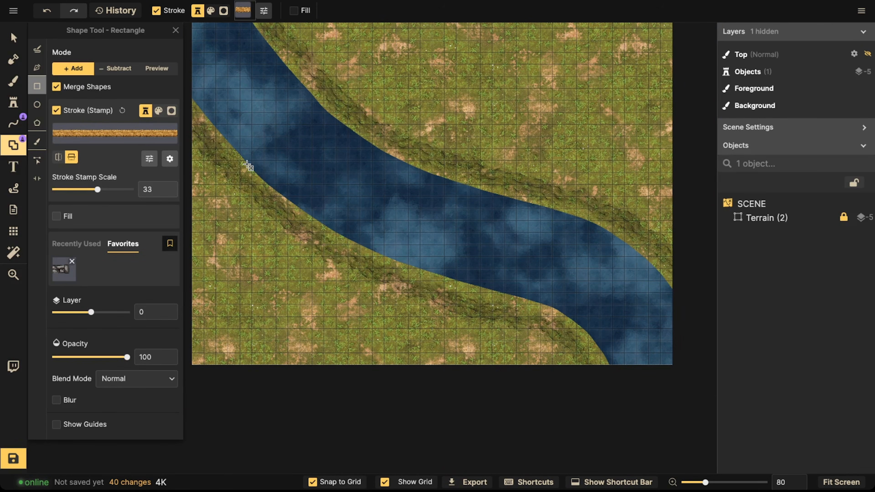
pyautogui.scroll(4, 255, 211)
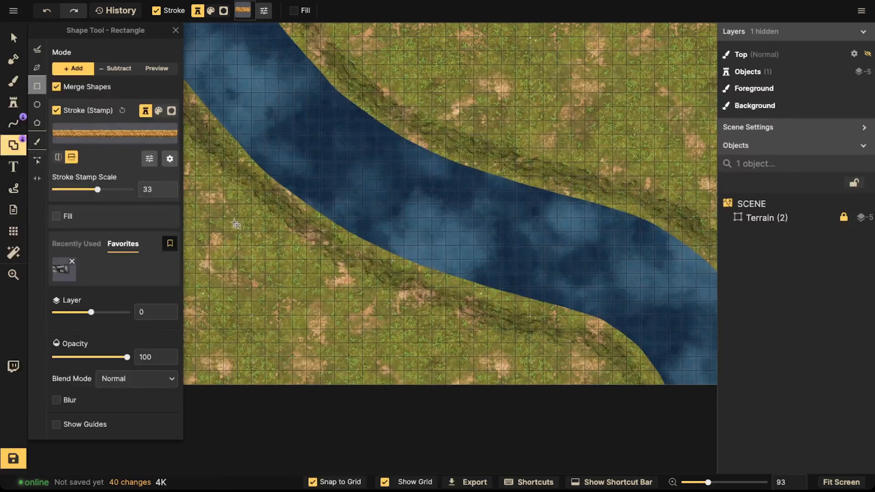
pyautogui.moveTo(224, 220); pyautogui.dragTo(320, 322)
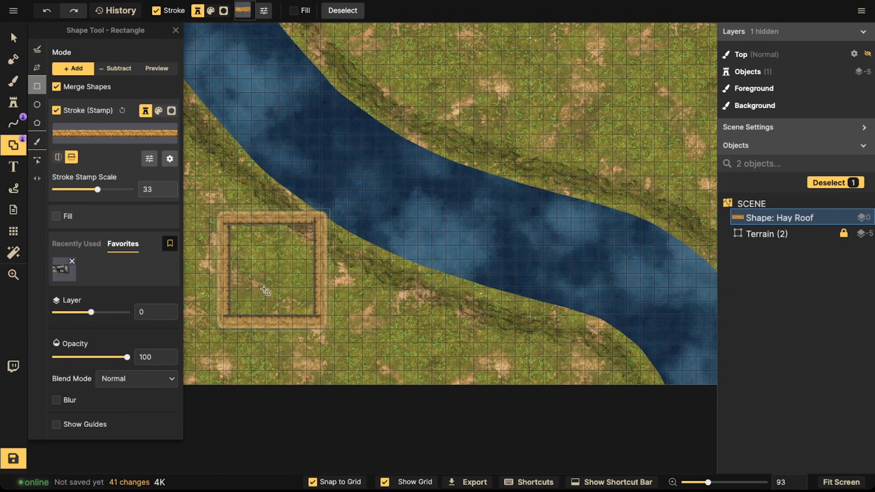
# Step: Move the new hay roof rectangle up and to the left so it straddles the river's upper bank
pyautogui.scroll(5, 262, 248)
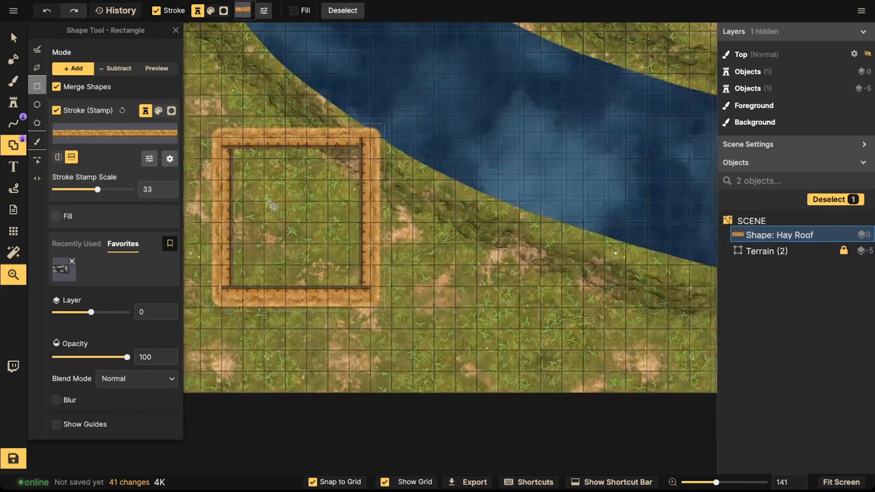
pyautogui.moveTo(270, 204); pyautogui.dragTo(286, 183)
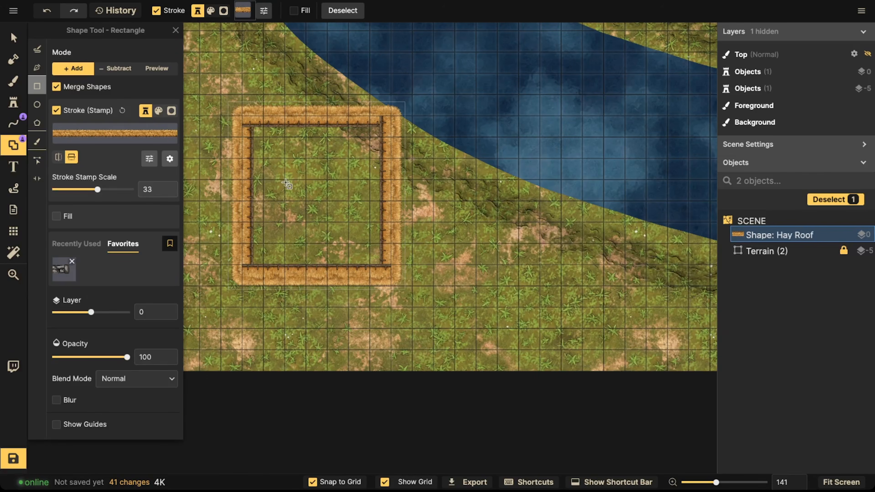
pyautogui.click(14, 38)
pyautogui.moveTo(335, 200); pyautogui.dragTo(312, 178)
pyautogui.scroll(-2, 306, 150)
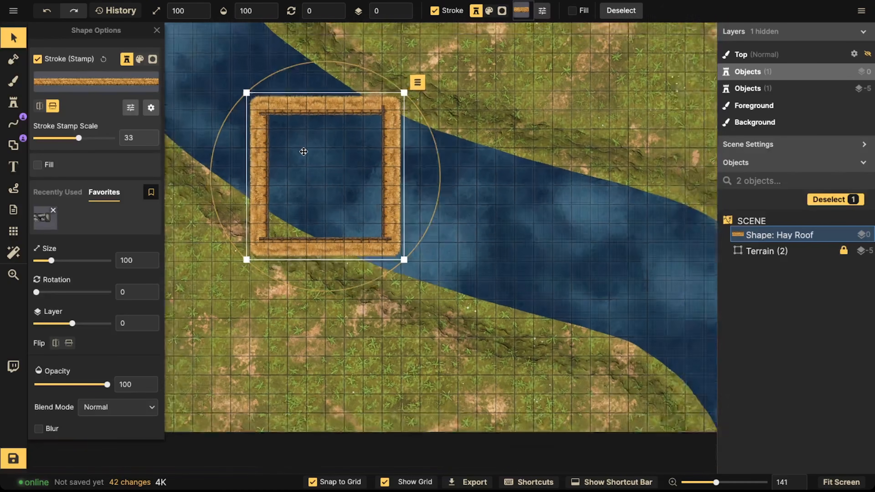
# Step: Draw a second hay roof rectangle across the river's lower bank
pyautogui.click(13, 145)
pyautogui.moveTo(433, 240); pyautogui.dragTo(347, 206)
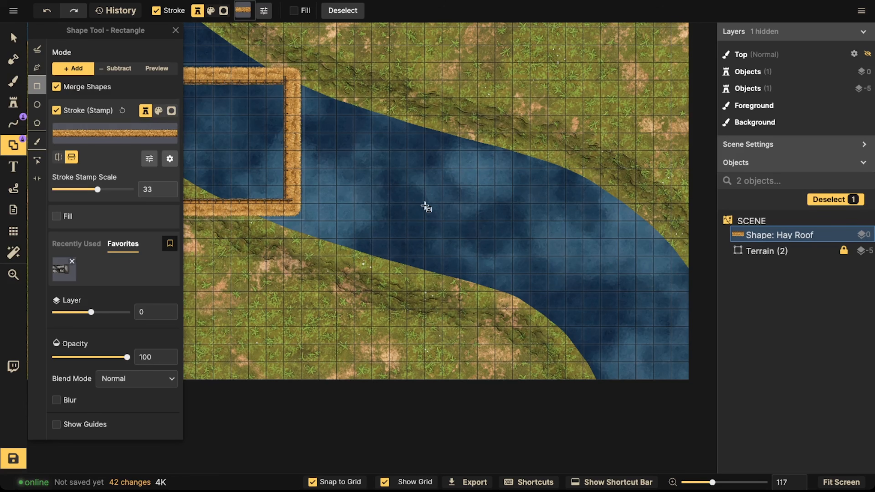
pyautogui.moveTo(401, 199)
pyautogui.mouseDown()
pyautogui.moveTo(500, 344)
pyautogui.moveTo(496, 336)
pyautogui.mouseUp()
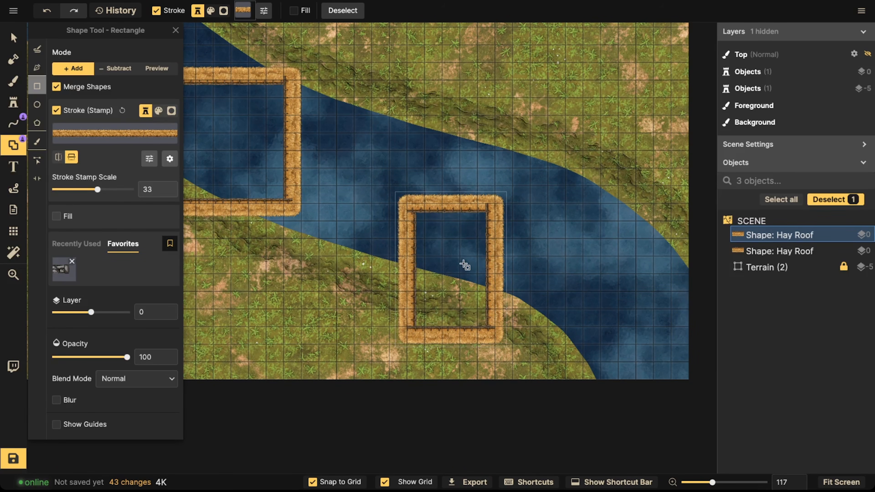
# Step: Extend that building to the left with merged rectangles to form a stepped outline
pyautogui.moveTo(388, 240); pyautogui.dragTo(417, 292)
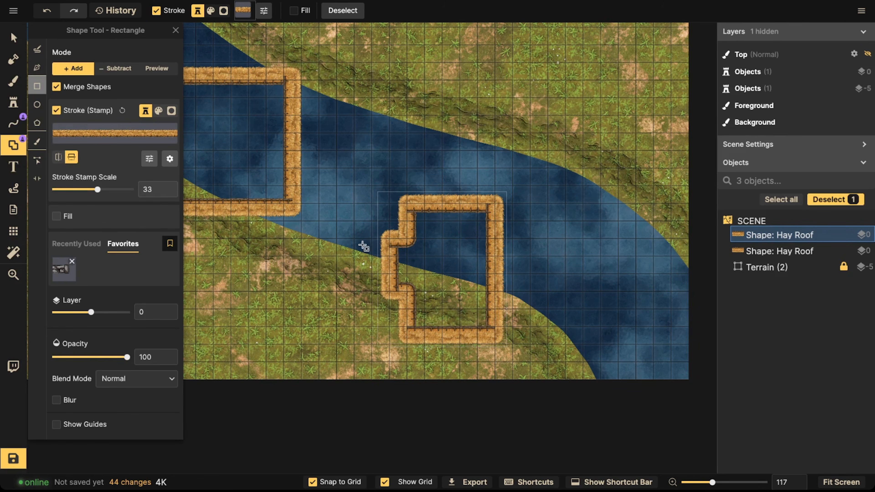
pyautogui.moveTo(372, 239); pyautogui.dragTo(418, 317)
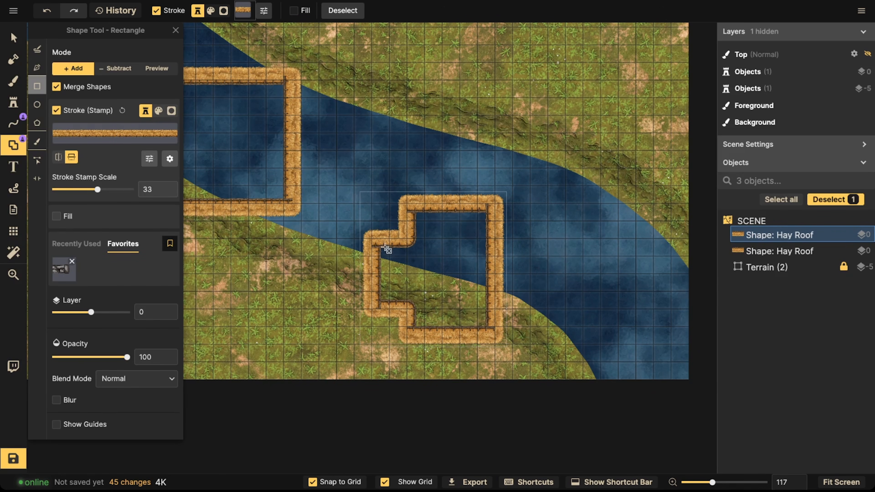
pyautogui.moveTo(366, 228); pyautogui.dragTo(418, 314)
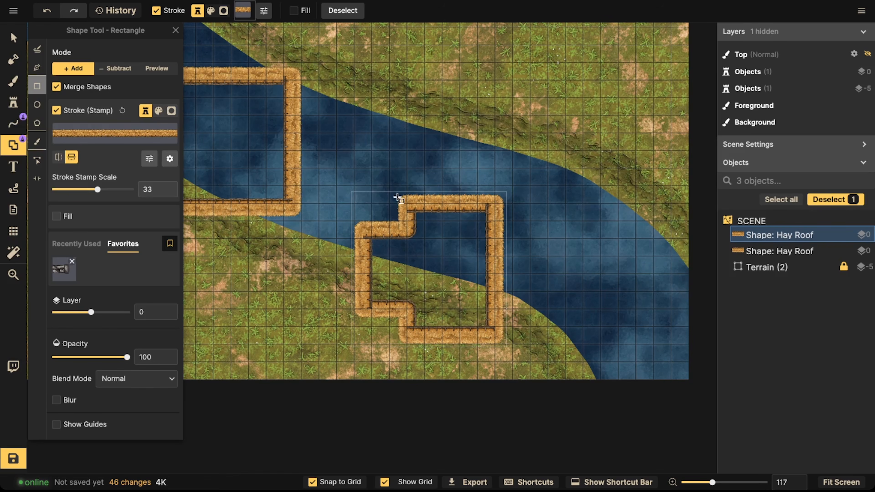
# Step: Draw a 6 x 6 hay roof square on the grass above the river
pyautogui.scroll(5, 410, 143)
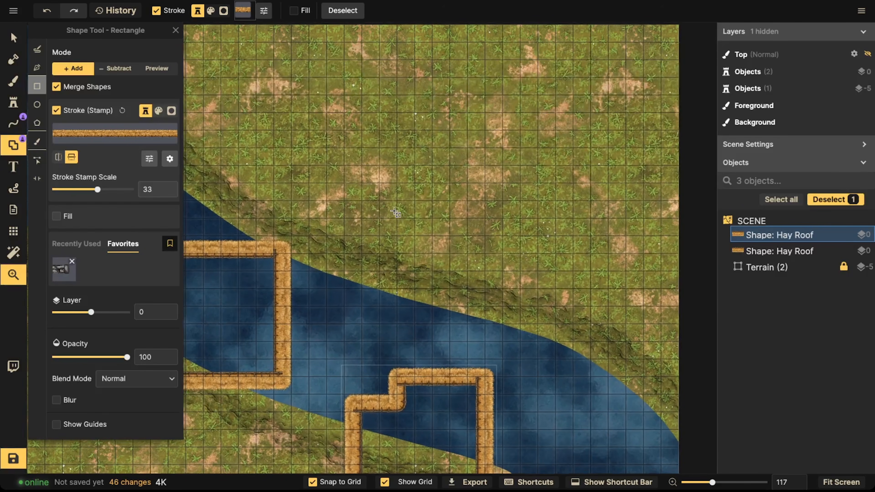
pyautogui.moveTo(378, 166); pyautogui.dragTo(485, 276)
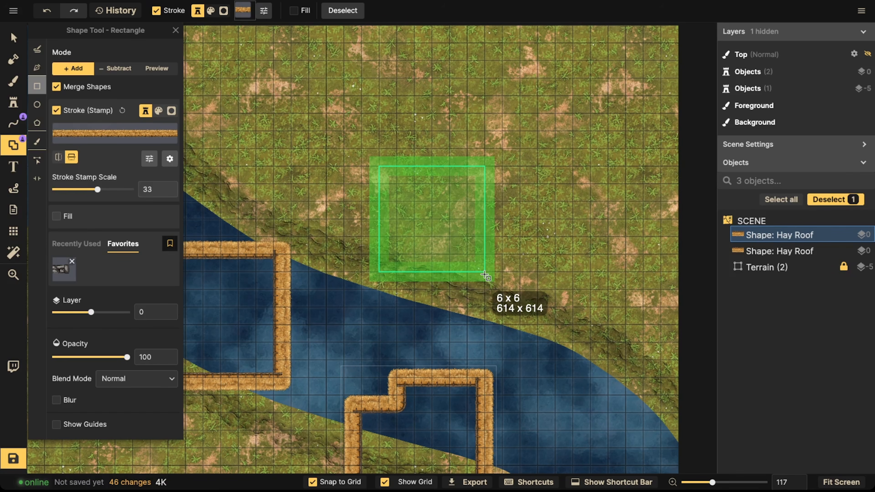
pyautogui.moveTo(485, 275); pyautogui.dragTo(485, 275)
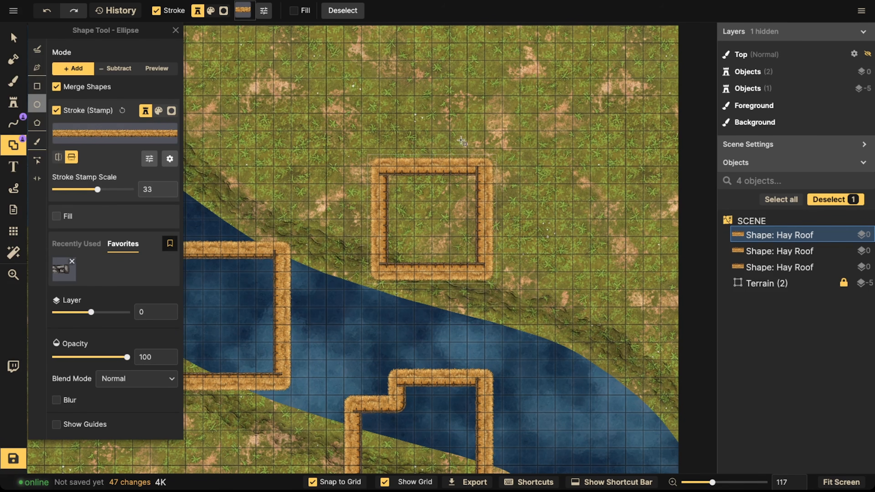
# Step: Add a round ellipse bump to the top-right corner of the 6 x 6 building
pyautogui.moveTo(479, 174); pyautogui.dragTo(498, 199)
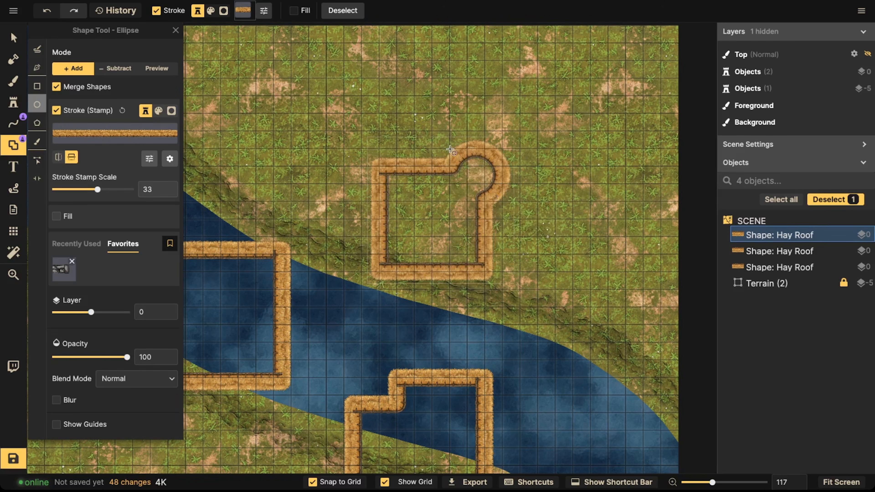
pyautogui.scroll(-1, 446, 149)
pyautogui.scroll(-1, 424, 166)
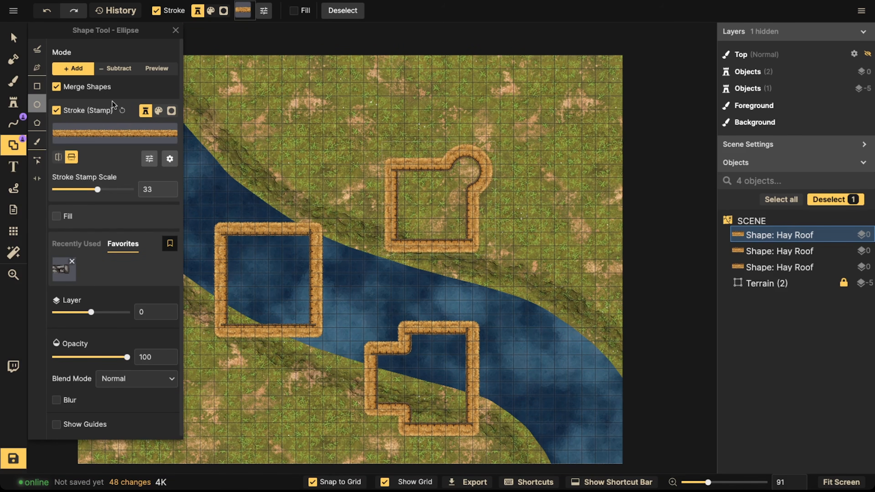
# Step: Draw an L-shaped hay roof building from two merged rectangles near the map's top edge
pyautogui.click(37, 86)
pyautogui.scroll(3, 272, 133)
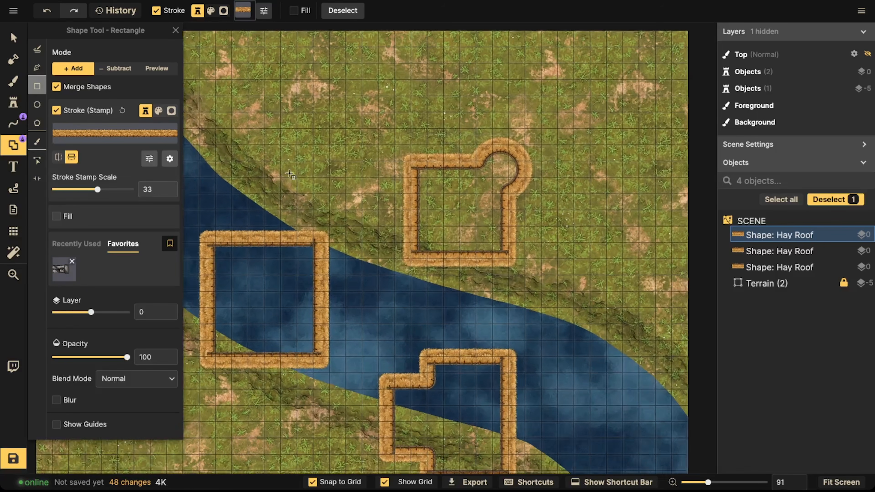
pyautogui.moveTo(231, 87); pyautogui.dragTo(341, 158)
pyautogui.moveTo(303, 88); pyautogui.dragTo(370, 185)
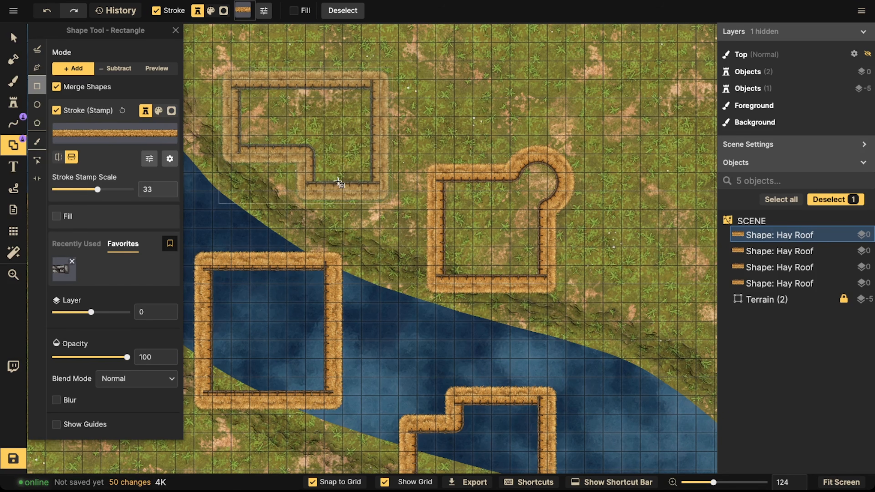
pyautogui.scroll(-3, 308, 157)
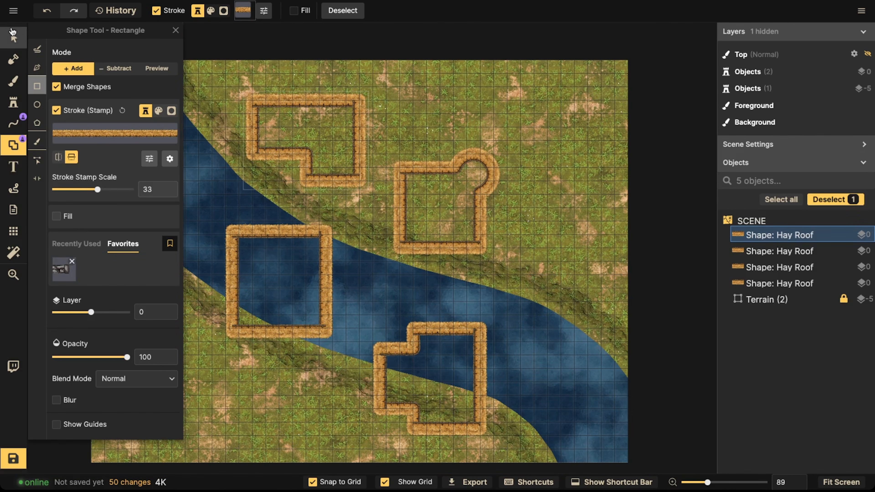
# Step: Switch the shape stroke stamp to Wooden Wall by searching the path catalog for wood
pyautogui.click(13, 34)
pyautogui.scroll(2, 289, 148)
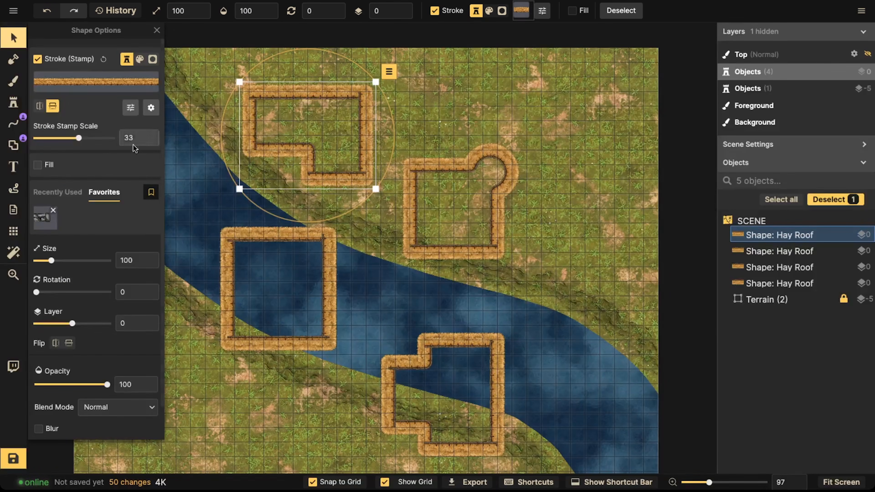
pyautogui.scroll(-3, 354, 165)
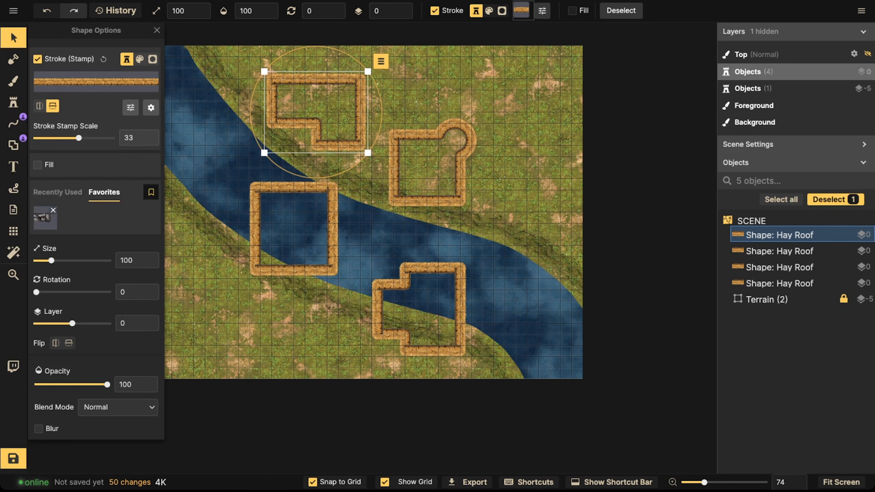
pyautogui.click(13, 144)
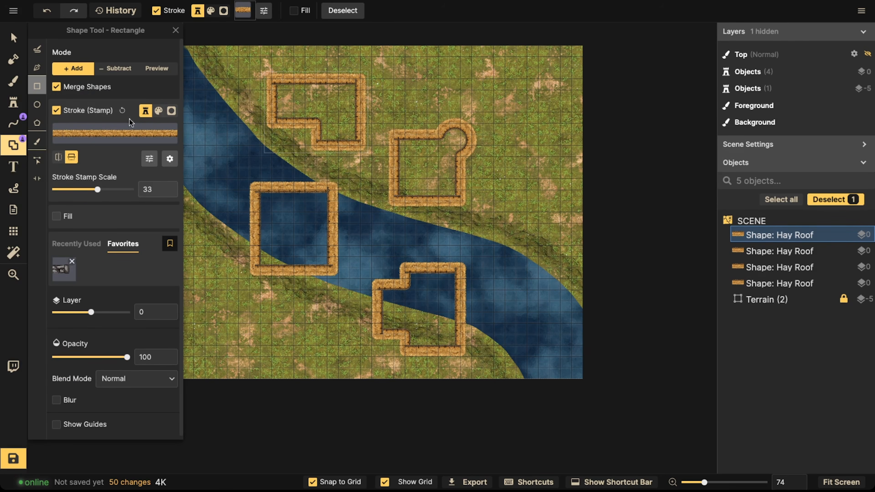
pyautogui.click(151, 135)
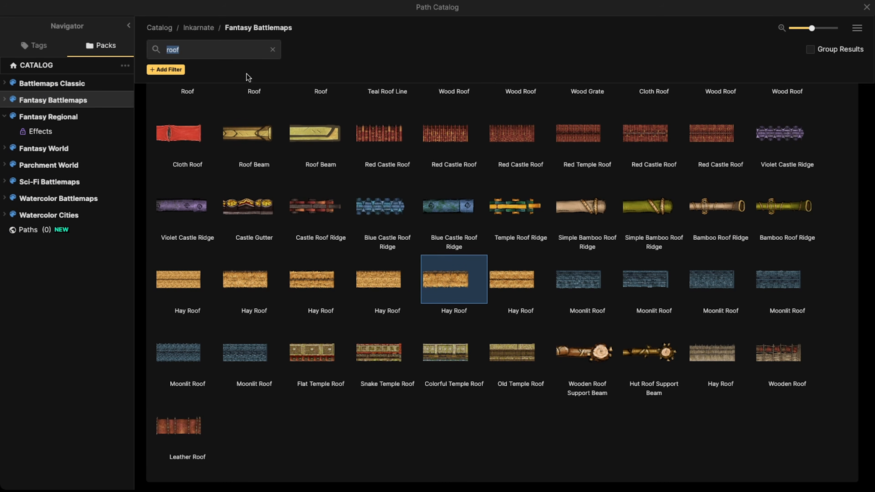
pyautogui.write('wood')
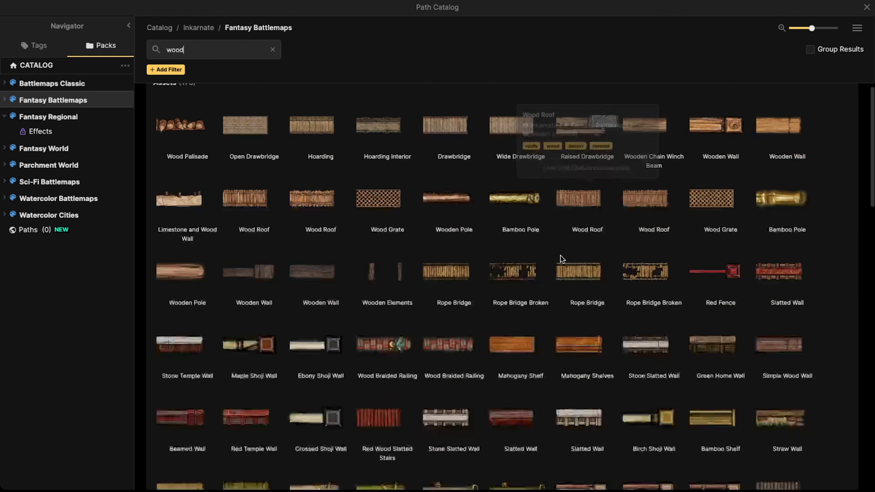
pyautogui.click(713, 160)
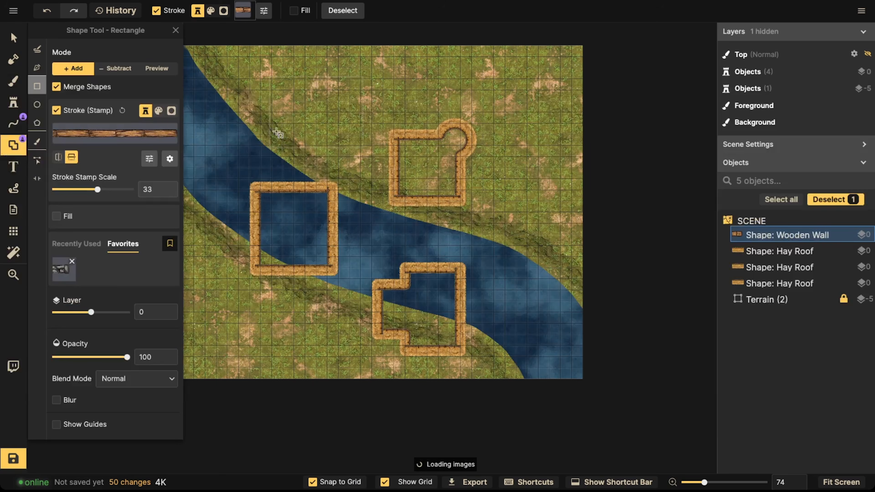
# Step: Undo the stamp change on the L-shaped building and deselect it
pyautogui.moveTo(438, 155); pyautogui.dragTo(347, 146)
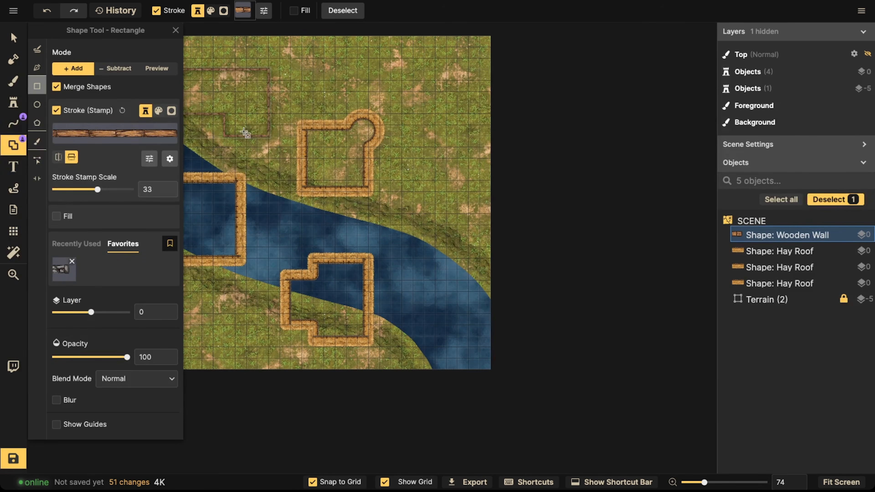
pyautogui.hotkey('ctrl', 'z')
pyautogui.press('Escape')
pyautogui.press('Escape')
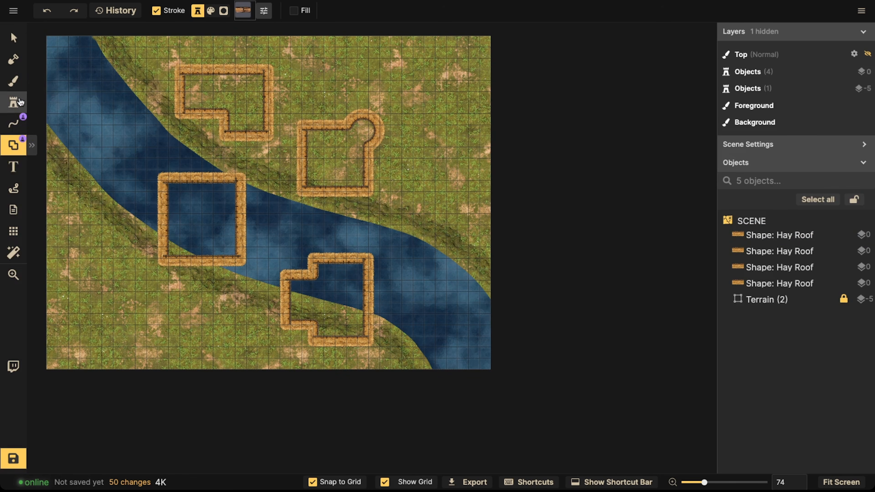
# Step: Draw a 3 x 4 wooden wall rectangle on the grass right of the round-cornered building and select it
pyautogui.scroll(4, 396, 183)
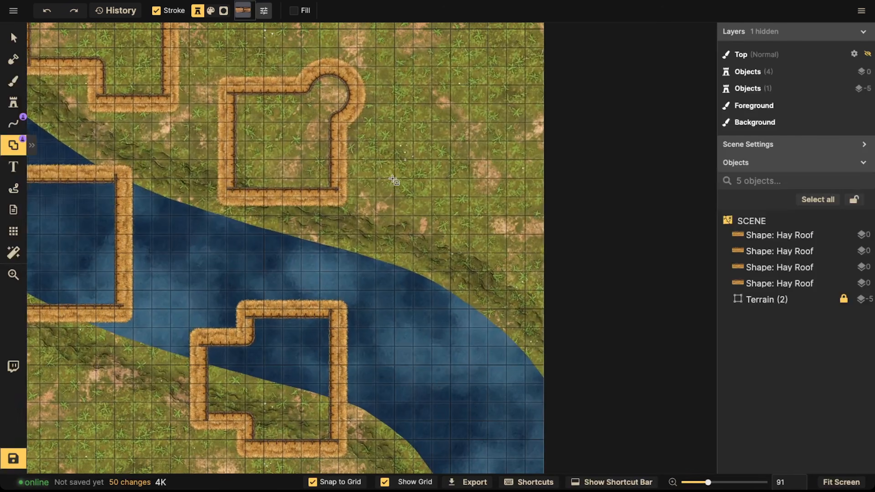
pyautogui.moveTo(393, 160); pyautogui.dragTo(450, 238)
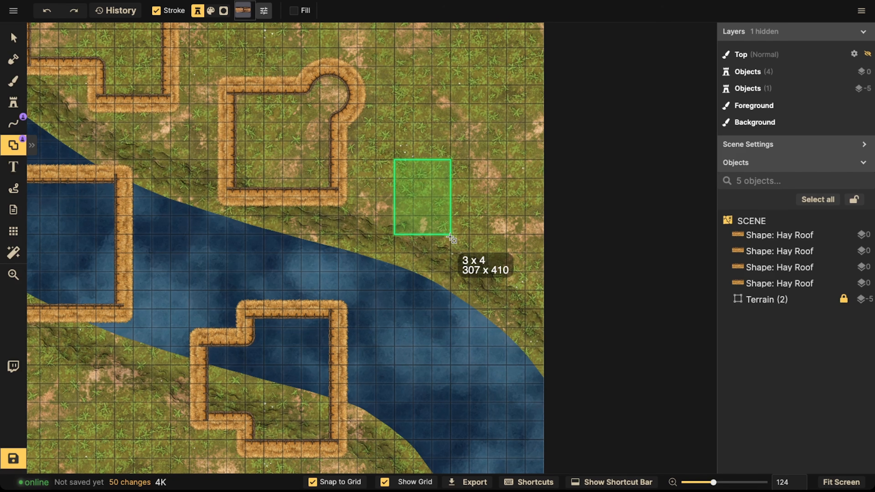
pyautogui.moveTo(450, 238); pyautogui.dragTo(450, 237)
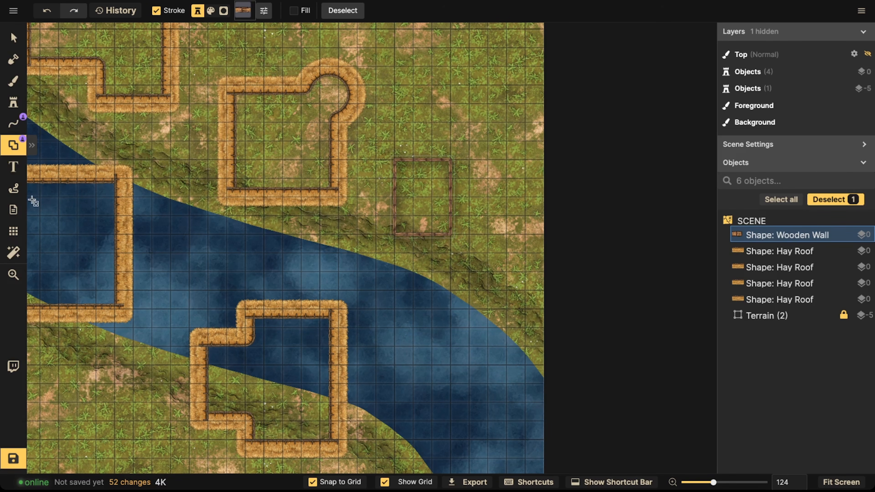
pyautogui.click(12, 37)
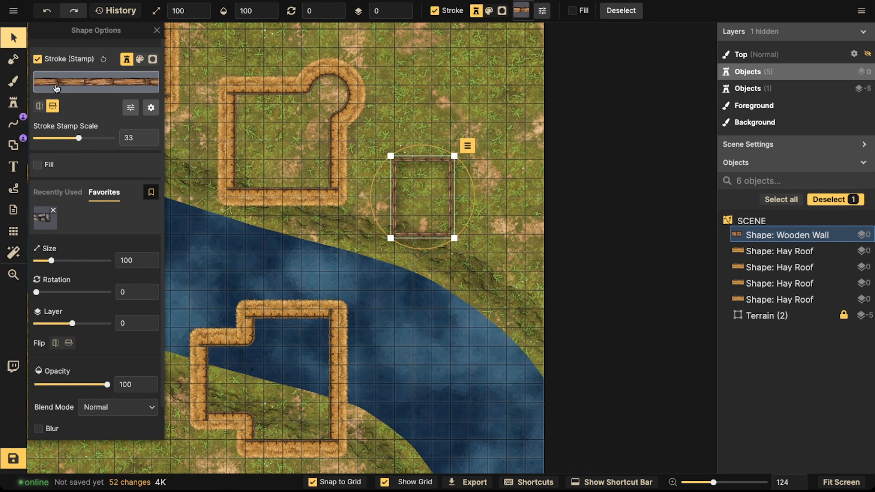
# Step: Set the wooden wall rectangle's stroke stamp scale to 59 and nudge it into place
pyautogui.click(87, 138)
pyautogui.moveTo(88, 139); pyautogui.dragTo(87, 139)
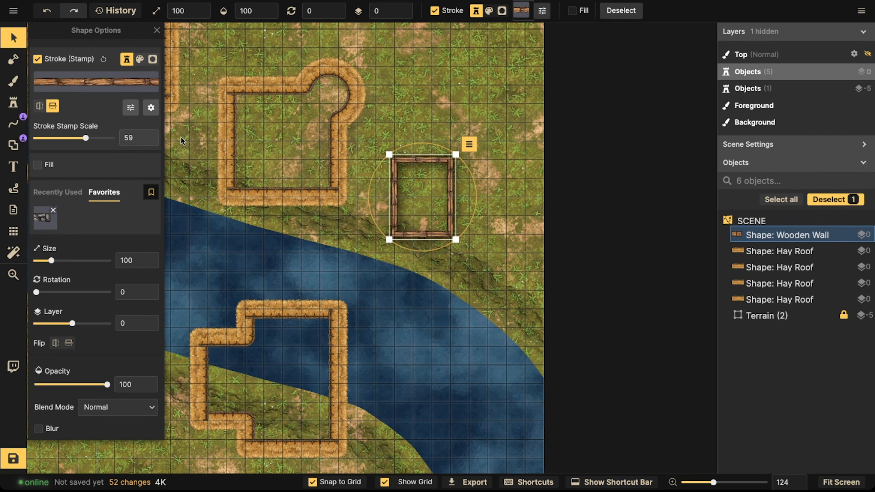
pyautogui.press('Escape')
pyautogui.scroll(-5, 368, 196)
pyautogui.press('Escape')
pyautogui.moveTo(400, 201); pyautogui.dragTo(414, 180)
pyautogui.scroll(-2, 279, 188)
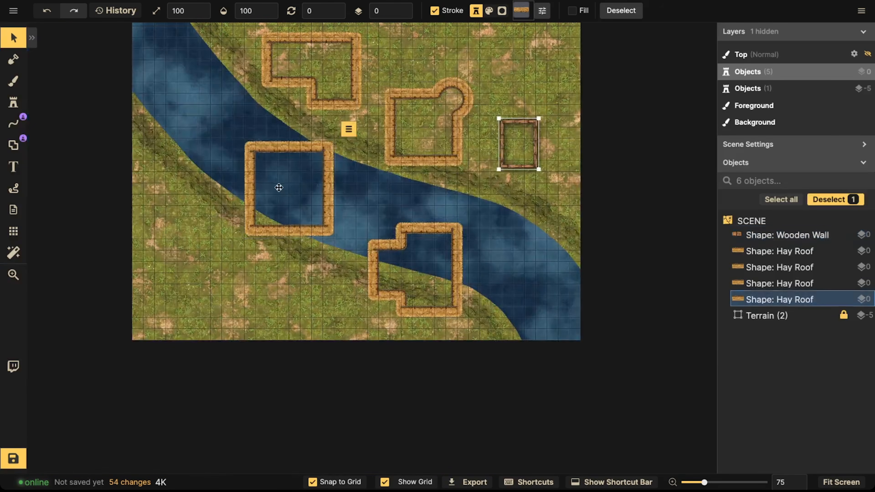
pyautogui.moveTo(279, 188); pyautogui.dragTo(262, 199)
pyautogui.moveTo(396, 269); pyautogui.dragTo(393, 261)
pyautogui.hotkey('ctrl', 'z')
pyautogui.hotkey('ctrl', 'z')
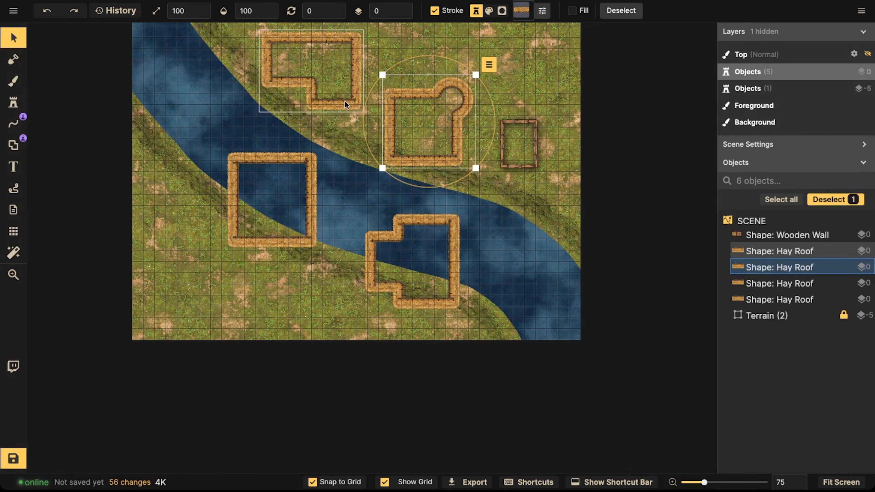
pyautogui.hotkey('ctrl', 'z')
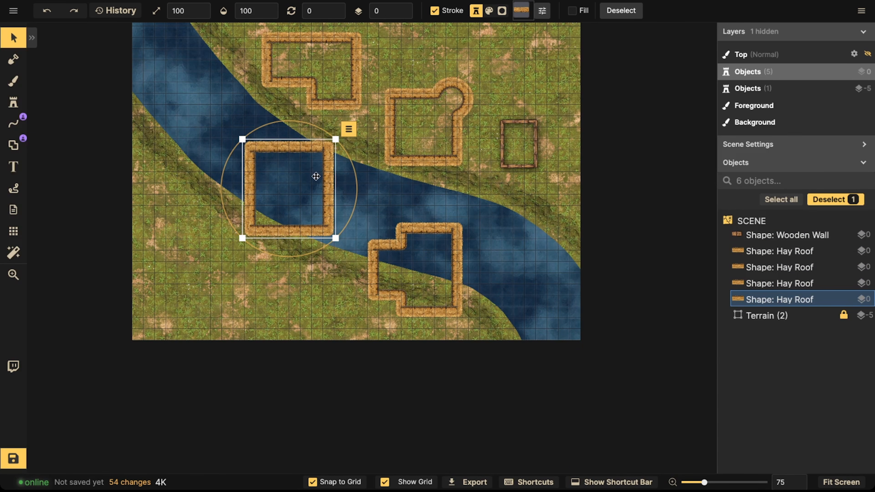
# Step: Try to trace a wooden wall line along the inner edge of the square hay-roof building in the river
pyautogui.moveTo(318, 181); pyautogui.dragTo(319, 174)
pyautogui.scroll(5, 268, 167)
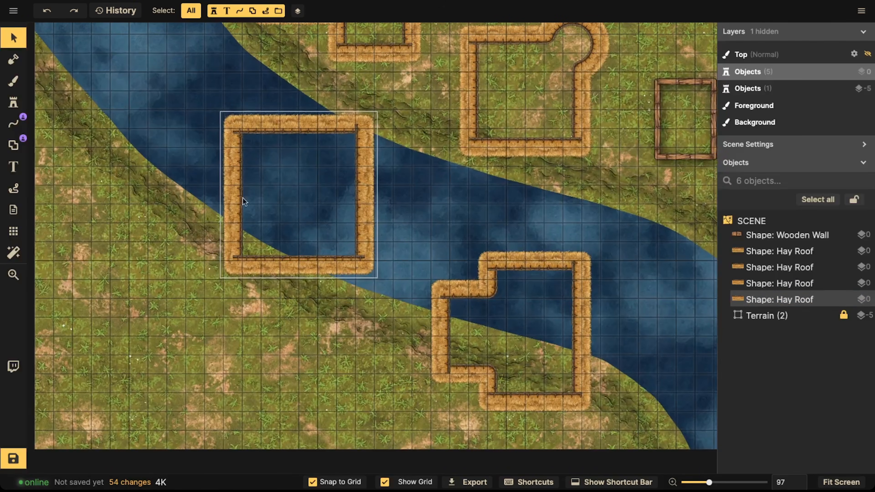
pyautogui.scroll(5, 252, 173)
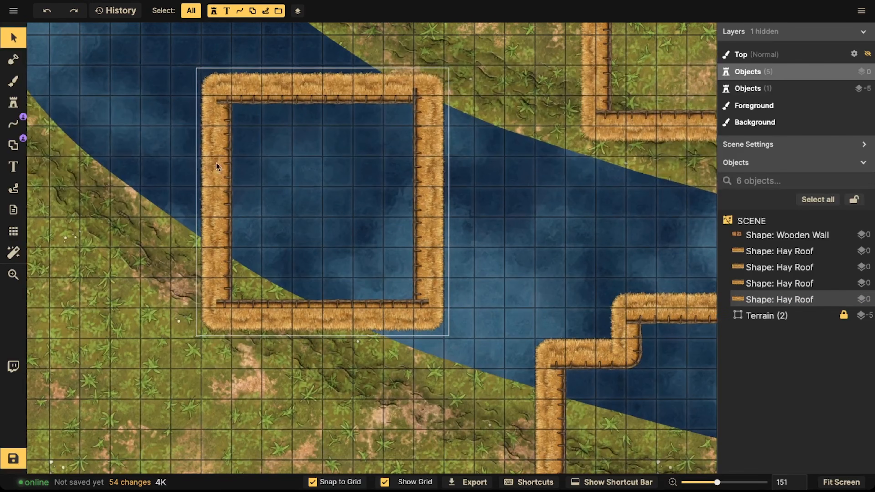
pyautogui.click(16, 124)
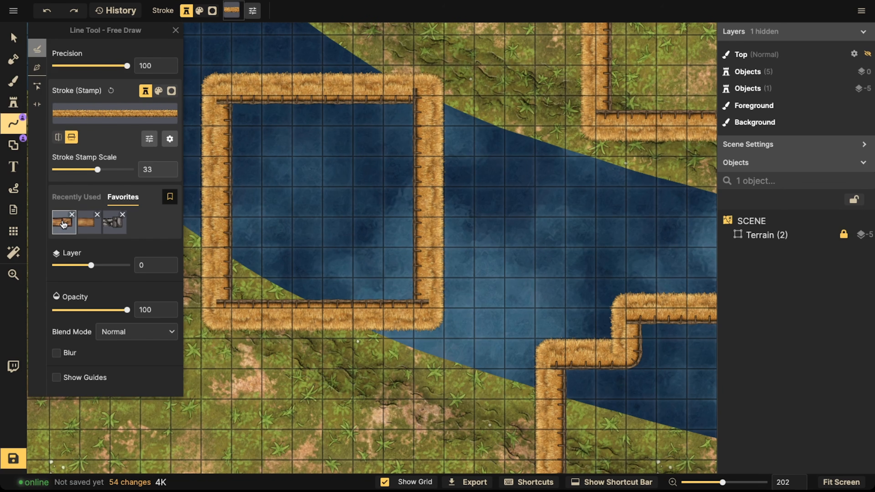
pyautogui.click(64, 223)
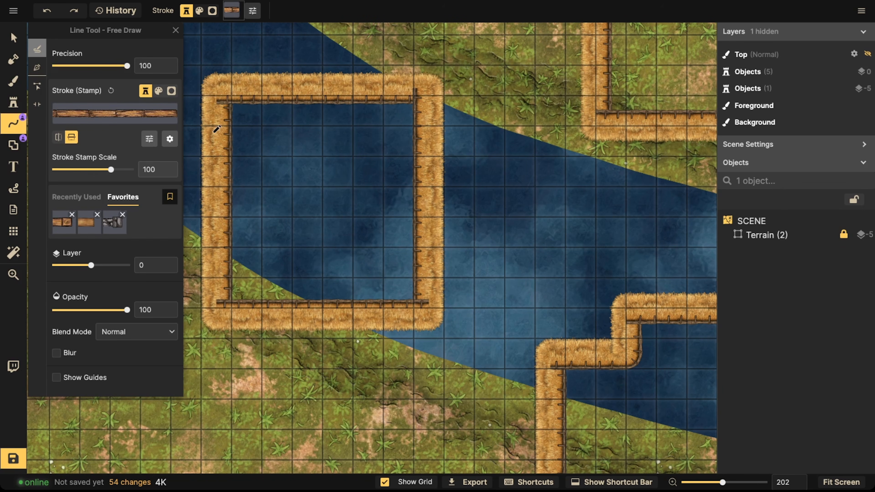
pyautogui.click(37, 68)
pyautogui.click(232, 96)
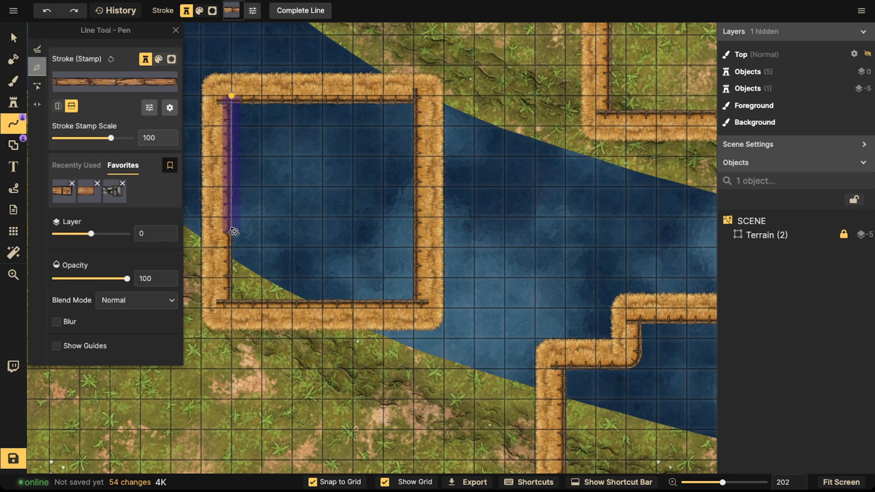
pyautogui.click(232, 308)
pyautogui.doubleClick(419, 307)
# Step: Draw a wooden wall rectangle at stroke scale 67 inside the square hay-roof building in the river
pyautogui.click(13, 144)
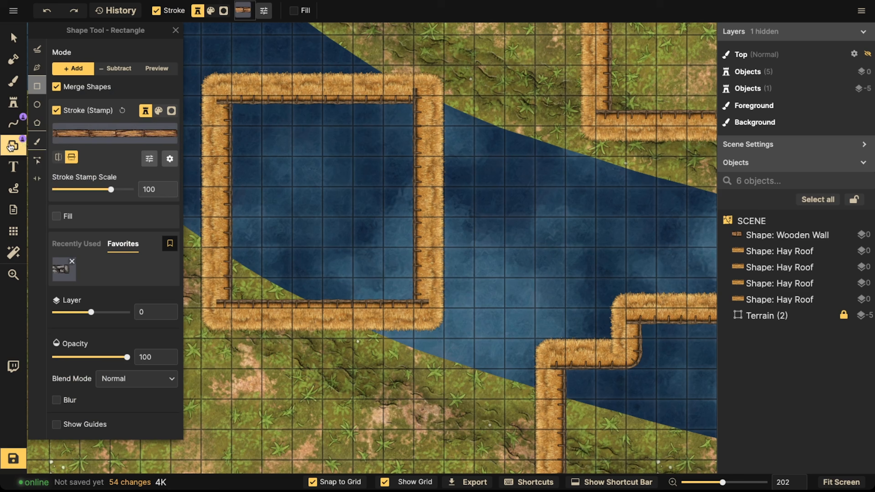
pyautogui.moveTo(230, 102); pyautogui.dragTo(418, 312)
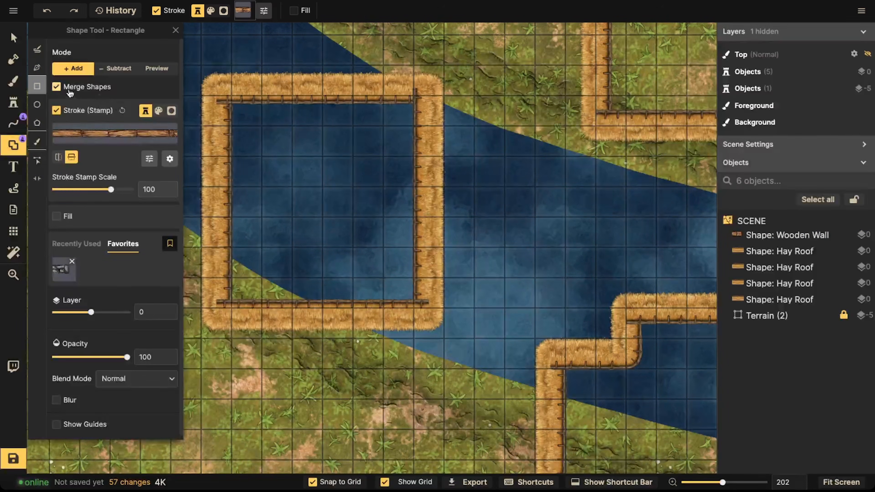
pyautogui.moveTo(232, 102); pyautogui.dragTo(428, 312)
pyautogui.hotkey('ctrl', 'z')
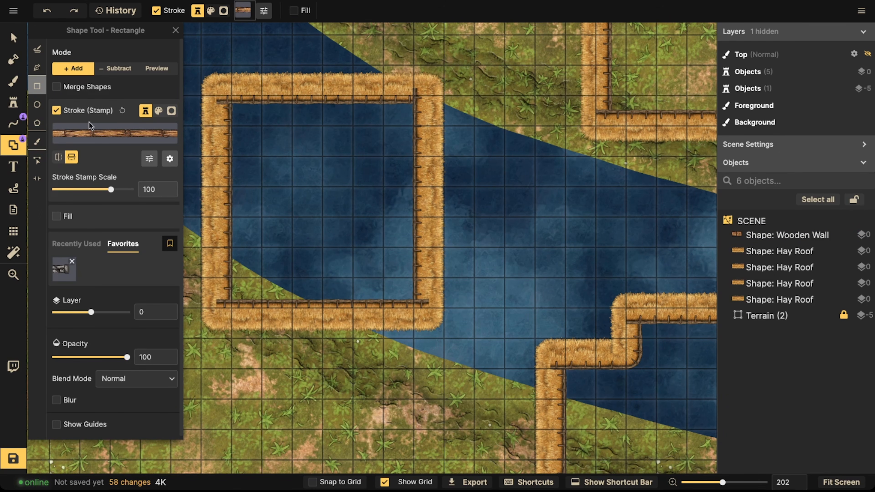
pyautogui.moveTo(109, 190); pyautogui.dragTo(106, 189)
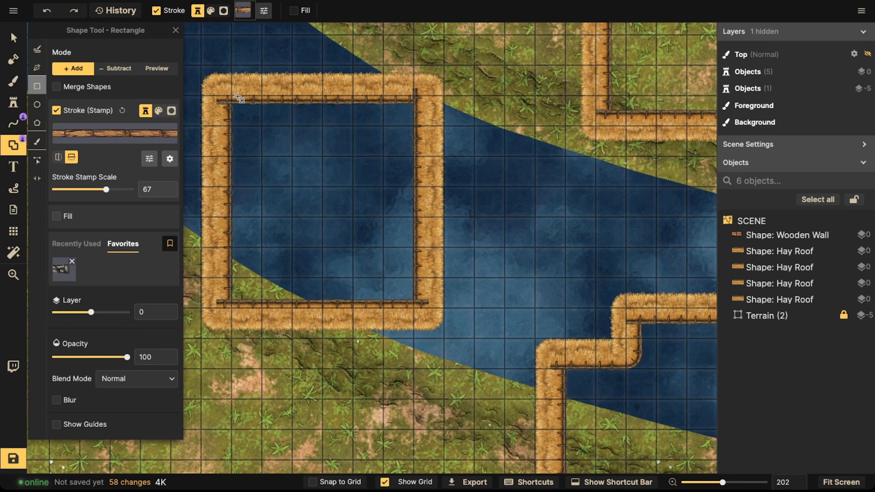
pyautogui.moveTo(230, 102); pyautogui.dragTo(176, 166)
pyautogui.scroll(-3, 346, 201)
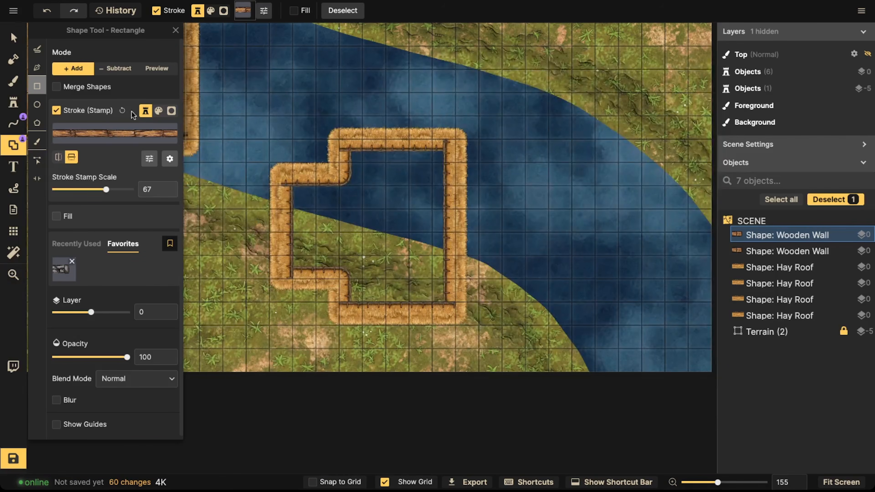
# Step: Trace a wooden wall polygon along the inner edge of the stepped hay-roof building across the river
pyautogui.click(37, 67)
pyautogui.click(349, 184)
pyautogui.click(291, 184)
pyautogui.click(292, 269)
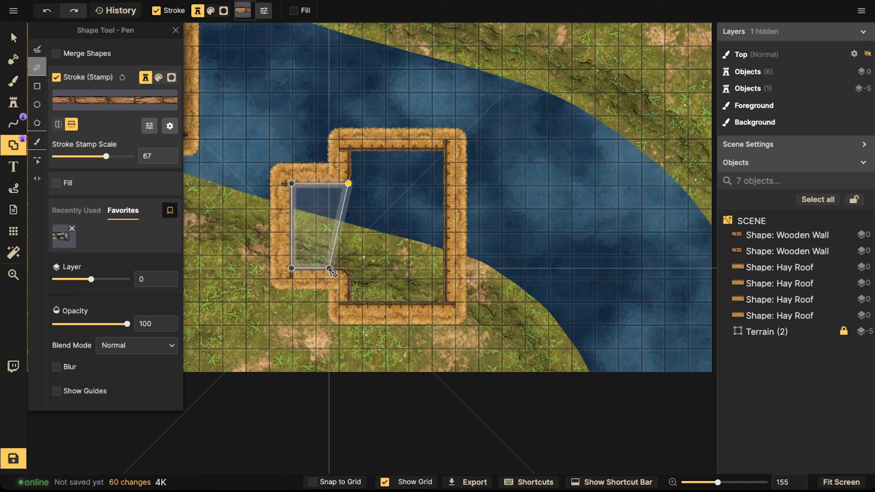
pyautogui.click(348, 269)
pyautogui.click(349, 305)
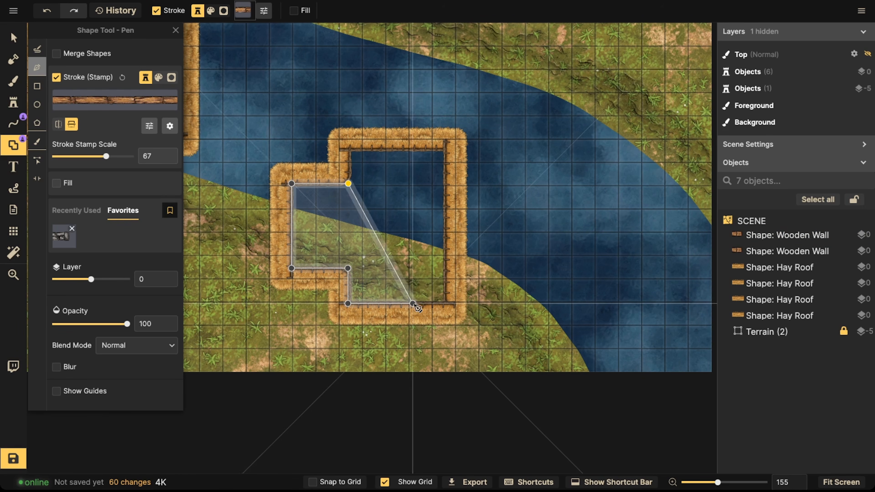
pyautogui.click(447, 304)
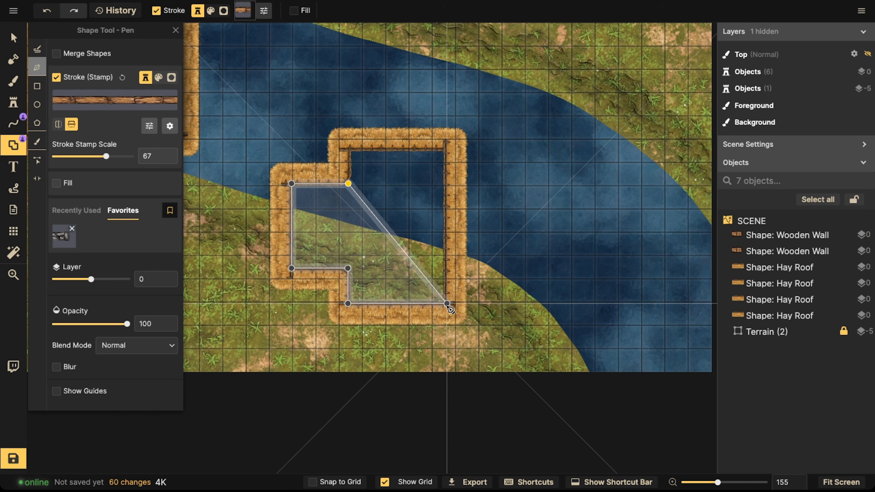
pyautogui.click(446, 150)
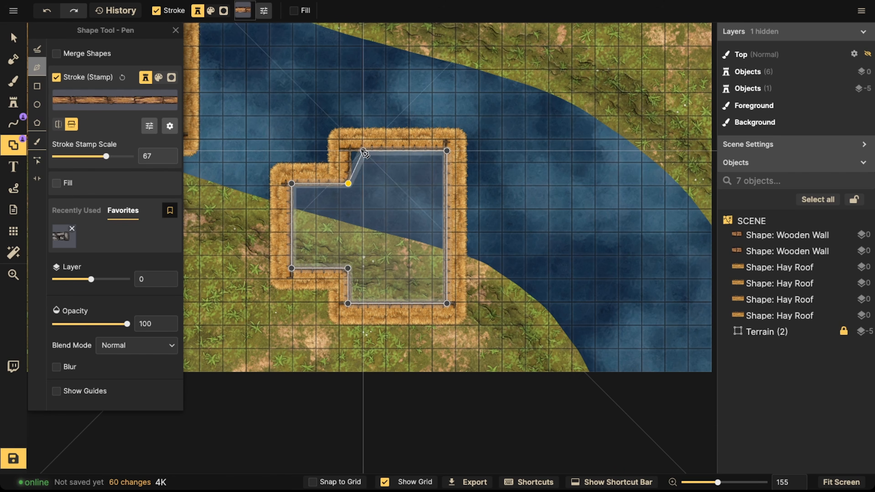
pyautogui.click(349, 151)
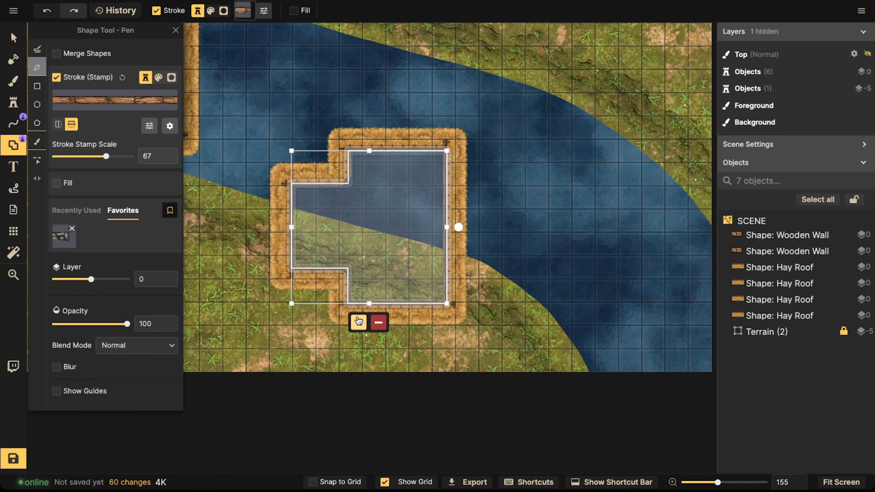
pyautogui.click(358, 322)
pyautogui.moveTo(412, 74); pyautogui.dragTo(393, 371)
# Step: Trace a wooden wall polygon along the inner edge of the round-cornered hay-roof building, following its curve
pyautogui.scroll(3, 305, 172)
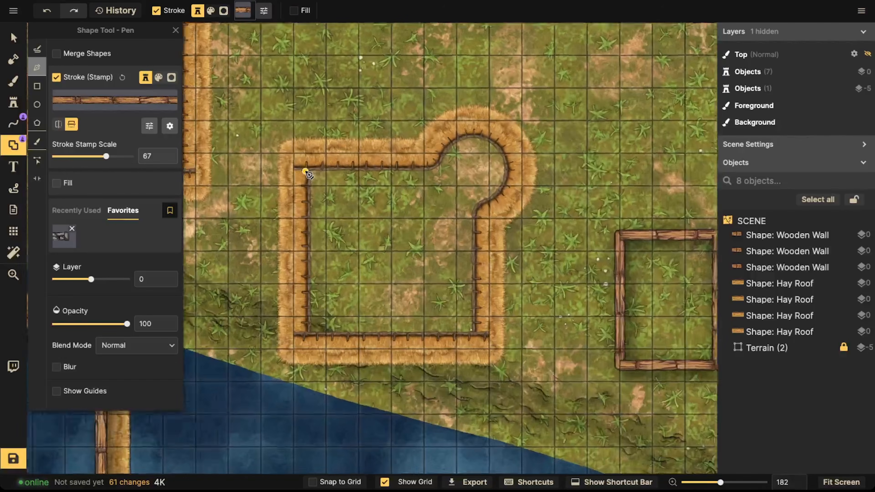
pyautogui.scroll(3, 305, 172)
pyautogui.click(305, 171)
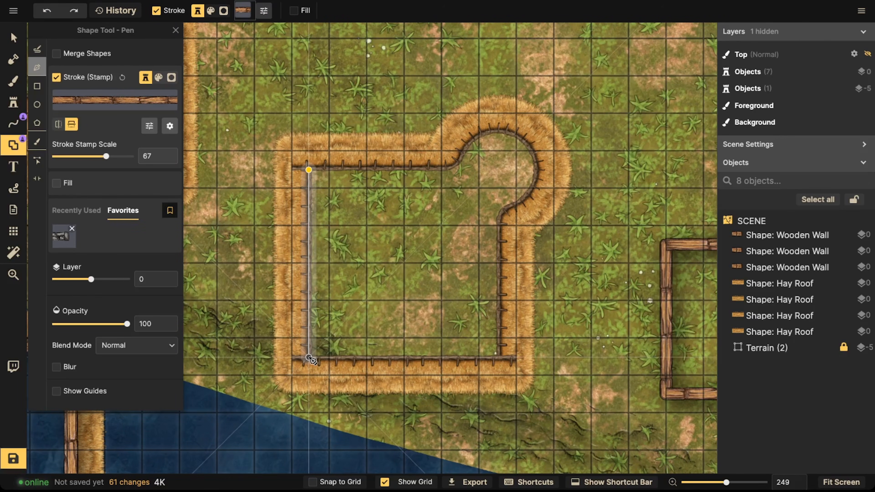
pyautogui.click(309, 357)
pyautogui.click(498, 357)
pyautogui.click(499, 213)
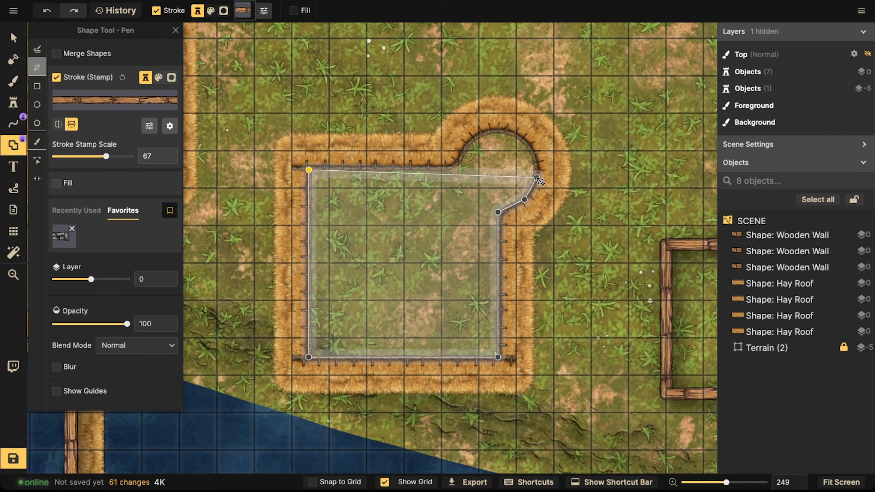
pyautogui.click(535, 156)
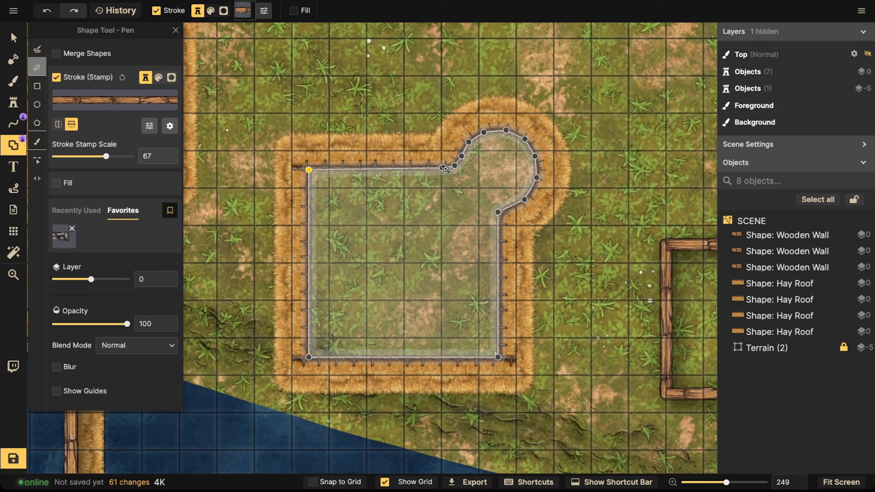
pyautogui.doubleClick(442, 167)
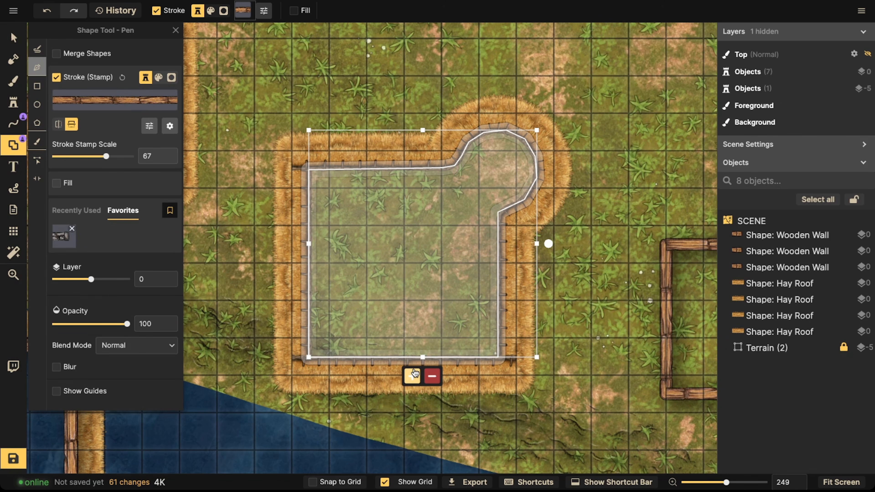
pyautogui.click(412, 376)
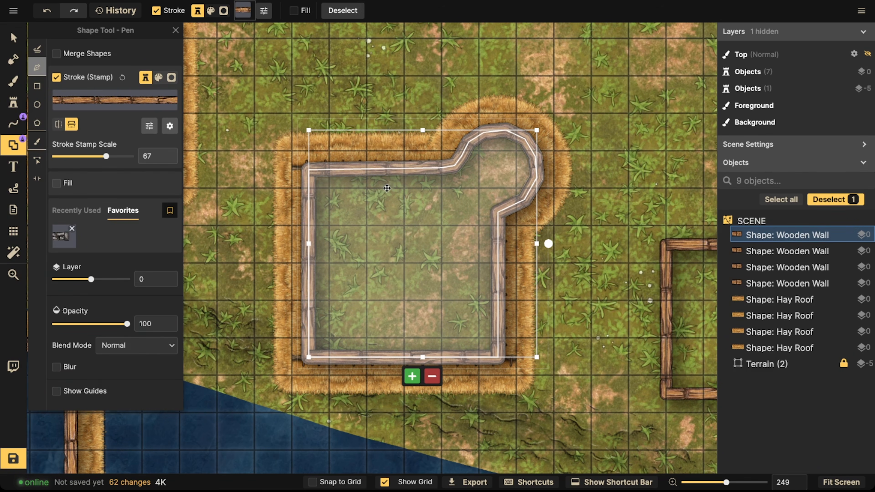
# Step: Trace a wooden wall polygon along the inner edge of the L-shaped hay-roof building near the top
pyautogui.press('Escape')
pyautogui.scroll(-5, 388, 184)
pyautogui.moveTo(229, 116); pyautogui.dragTo(388, 162)
pyautogui.scroll(4, 265, 130)
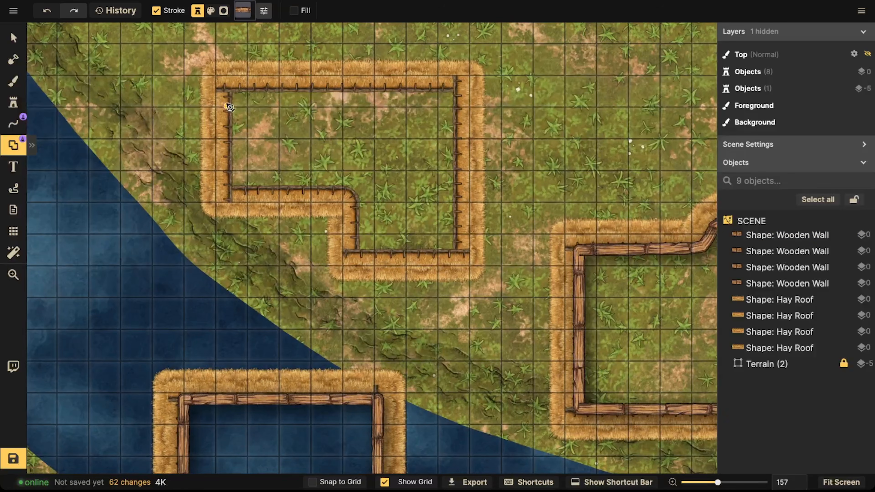
pyautogui.click(230, 90)
pyautogui.click(230, 186)
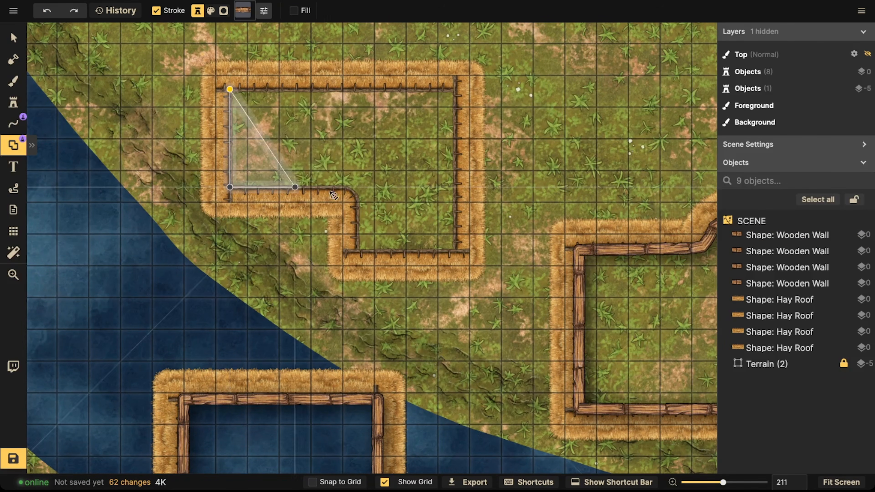
pyautogui.click(356, 194)
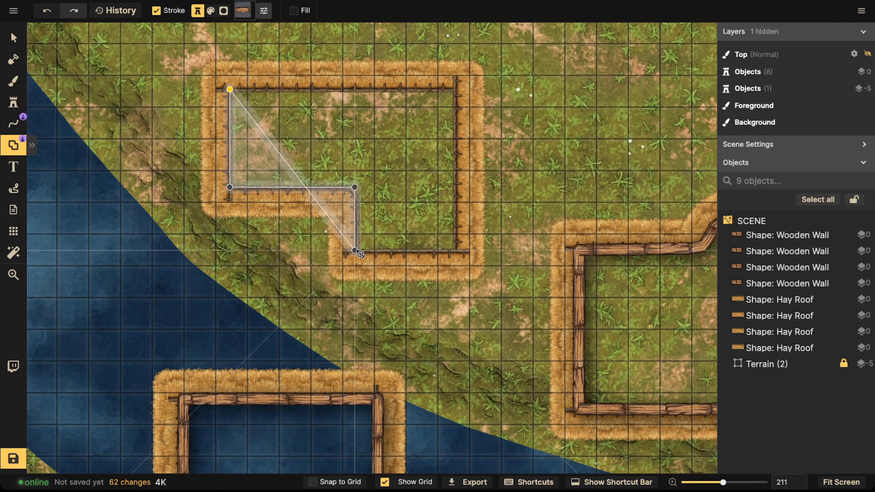
pyautogui.click(355, 251)
pyautogui.click(455, 251)
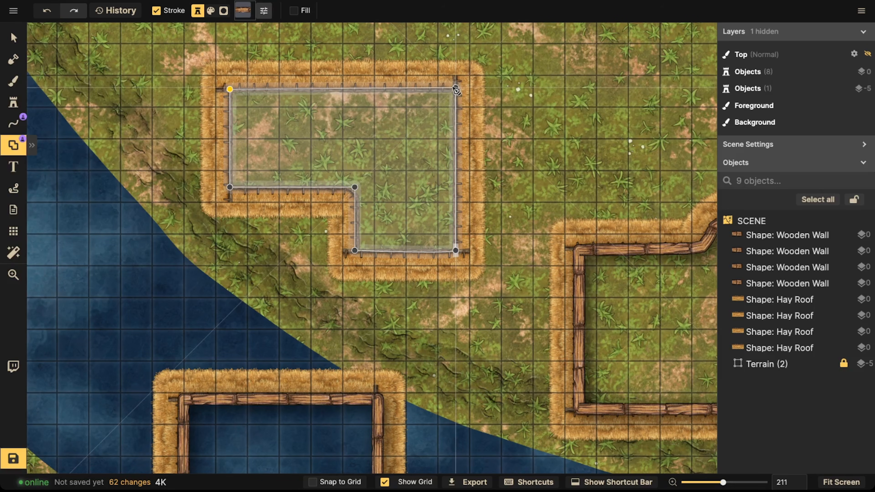
pyautogui.doubleClick(455, 89)
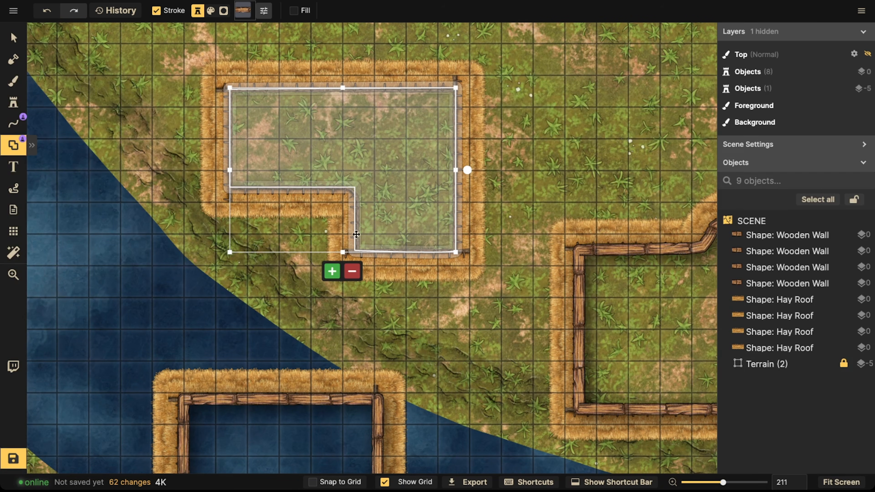
pyautogui.click(336, 270)
# Step: Select the square river building together with its inner wooden wall, then rotate and move them
pyautogui.scroll(-5, 232, 182)
pyautogui.press('v')
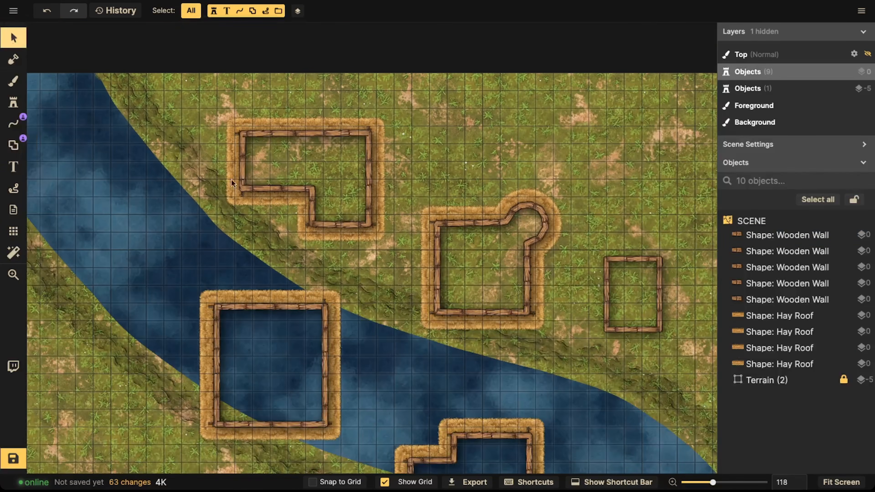
pyautogui.scroll(-2, 233, 183)
pyautogui.scroll(-2, 484, 170)
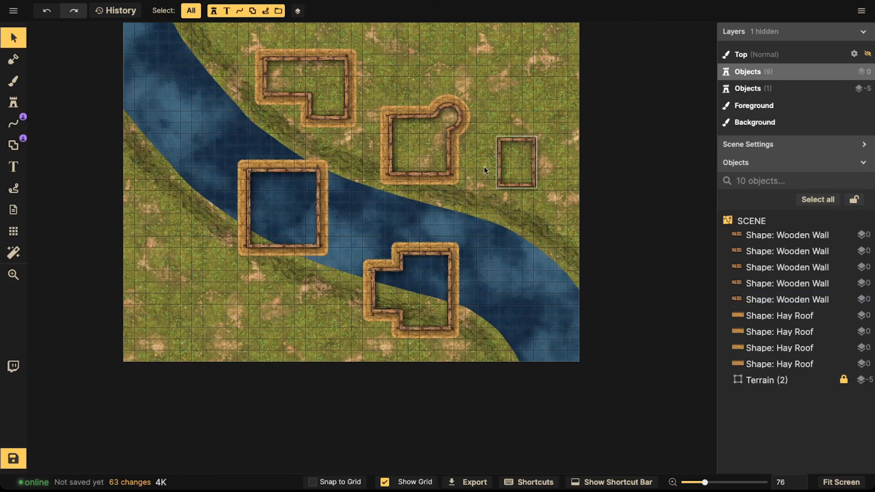
pyautogui.scroll(-1, 483, 169)
pyautogui.press('space')
pyautogui.moveTo(303, 178); pyautogui.dragTo(381, 174)
pyautogui.moveTo(310, 164); pyautogui.dragTo(427, 248)
pyautogui.scroll(2, 427, 214)
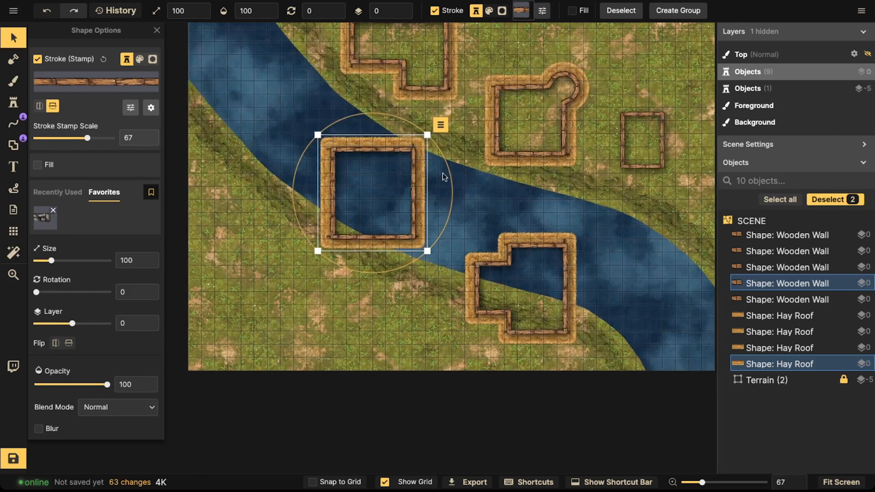
pyautogui.moveTo(449, 175); pyautogui.dragTo(439, 237)
pyautogui.moveTo(358, 180); pyautogui.dragTo(365, 225)
pyautogui.press('space')
pyautogui.moveTo(357, 229); pyautogui.dragTo(261, 298)
pyautogui.moveTo(246, 67); pyautogui.dragTo(313, 141)
pyautogui.press('space')
pyautogui.moveTo(310, 133)
pyautogui.mouseDown()
pyautogui.moveTo(444, 134)
pyautogui.moveTo(313, 142)
pyautogui.mouseUp()
# Step: Move the round-cornered building with its wooden wall to the map's lower-left area
pyautogui.click(551, 124)
pyautogui.click(596, 186)
pyautogui.moveTo(596, 185); pyautogui.dragTo(339, 360)
pyautogui.click(491, 341)
pyautogui.scroll(2, 491, 341)
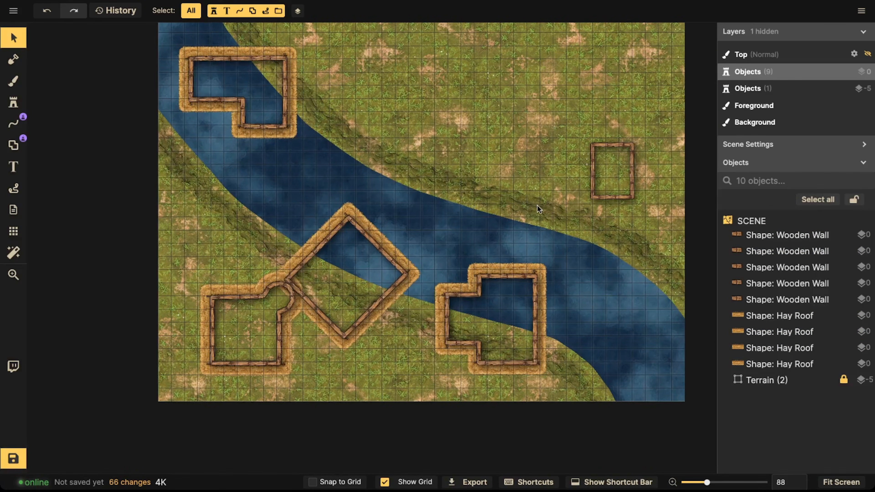
# Step: Move the small wooden wall rectangle into the river and rotate the square building 26.5° near the top-right corner
pyautogui.scroll(-3, 537, 211)
pyautogui.scroll(-1, 539, 207)
pyautogui.click(603, 174)
pyautogui.moveTo(603, 174); pyautogui.dragTo(612, 279)
pyautogui.click(482, 238)
pyautogui.moveTo(321, 184); pyautogui.dragTo(389, 250)
pyautogui.moveTo(362, 296); pyautogui.dragTo(597, 150)
pyautogui.moveTo(567, 212); pyautogui.dragTo(596, 215)
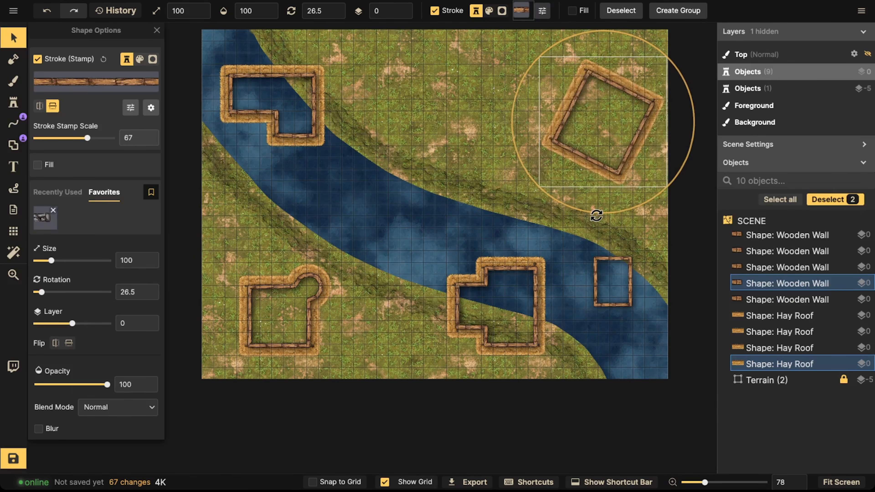
# Step: Move the L-shaped building from the river up to the top of the map between the other buildings and rotate it
pyautogui.moveTo(600, 119)
pyautogui.mouseDown()
pyautogui.moveTo(613, 124)
pyautogui.moveTo(602, 118)
pyautogui.mouseUp()
pyautogui.click(602, 229)
pyautogui.moveTo(429, 229); pyautogui.dragTo(505, 301)
pyautogui.moveTo(506, 303); pyautogui.dragTo(468, 91)
pyautogui.moveTo(451, 168); pyautogui.dragTo(549, 137)
pyautogui.moveTo(487, 90); pyautogui.dragTo(460, 118)
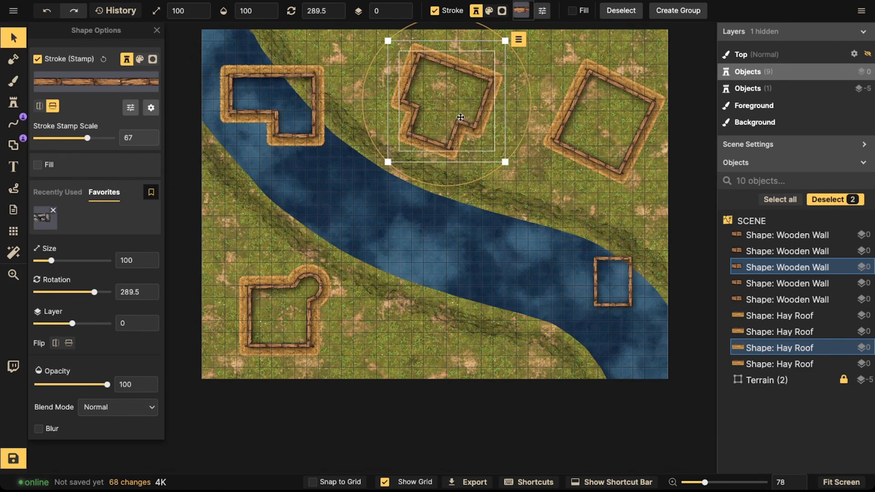
pyautogui.moveTo(421, 189); pyautogui.dragTo(514, 131)
pyautogui.moveTo(441, 100); pyautogui.dragTo(423, 90)
pyautogui.click(524, 88)
# Step: Shift the square building slightly toward the river and move the round-cornered building to the lower-middle riverbank
pyautogui.moveTo(553, 61); pyautogui.dragTo(582, 150)
pyautogui.moveTo(557, 239); pyautogui.dragTo(575, 242)
pyautogui.click(301, 200)
pyautogui.click(301, 311)
pyautogui.moveTo(301, 311); pyautogui.dragTo(448, 288)
# Step: Move the top-left L-shaped building to the lower-left riverbank and rotate it to 40.5°
pyautogui.click(251, 95)
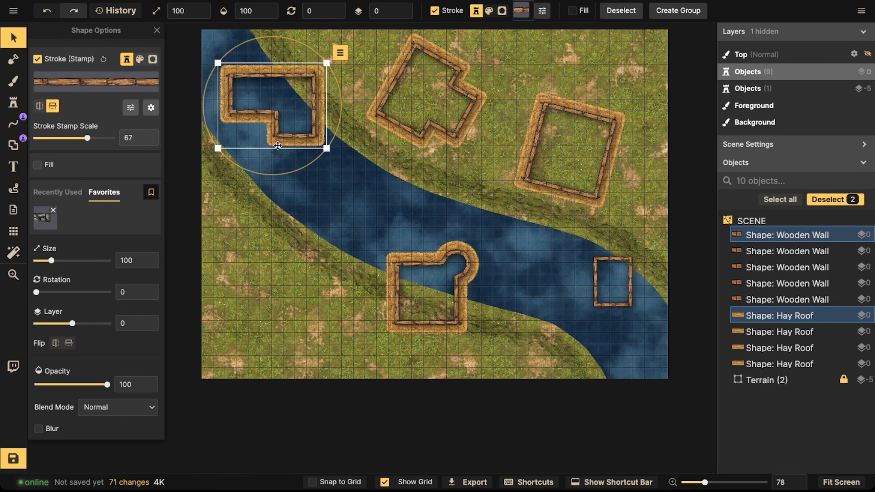
pyautogui.moveTo(347, 129); pyautogui.dragTo(329, 40)
pyautogui.moveTo(275, 102); pyautogui.dragTo(397, 333)
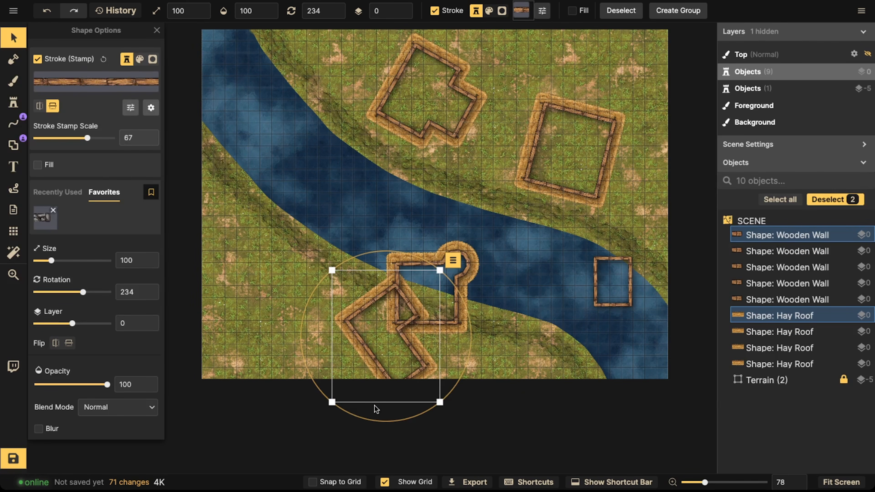
pyautogui.moveTo(374, 424); pyautogui.dragTo(392, 421)
pyautogui.moveTo(383, 352); pyautogui.dragTo(248, 292)
pyautogui.moveTo(245, 363); pyautogui.dragTo(285, 170)
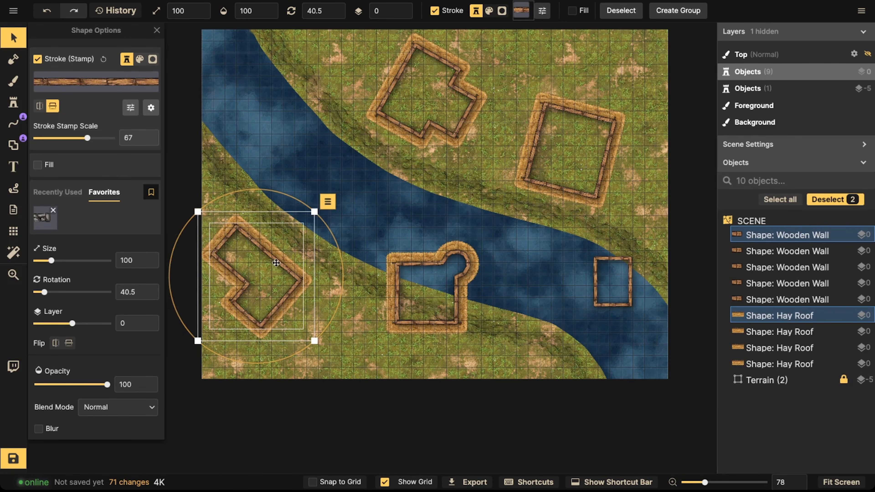
# Step: Rotate the round-cornered building on the lower riverbank so it angles toward the river
pyautogui.click(422, 298)
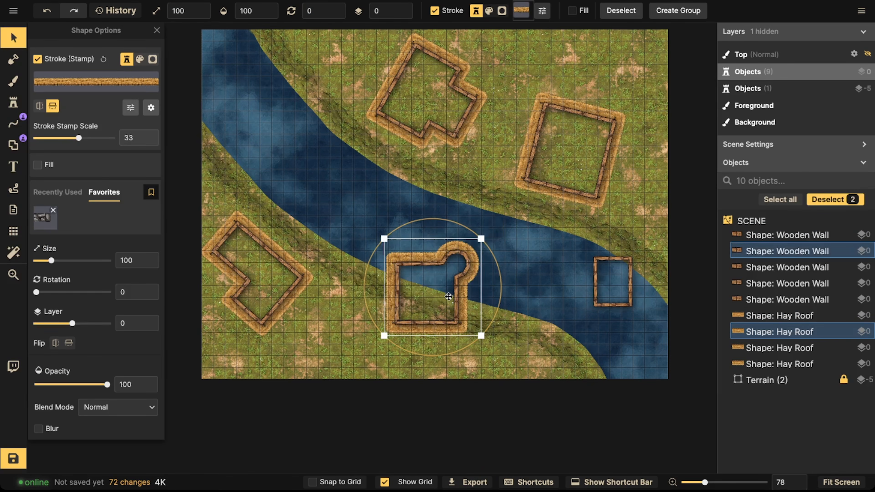
pyautogui.moveTo(449, 297); pyautogui.dragTo(402, 337)
pyautogui.moveTo(456, 343); pyautogui.dragTo(324, 294)
pyautogui.moveTo(373, 337); pyautogui.dragTo(372, 321)
pyautogui.press('Escape')
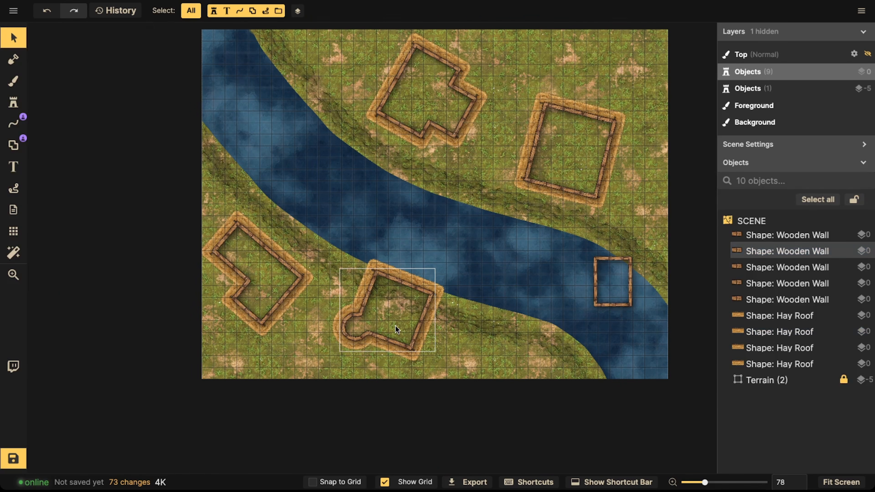
# Step: Move the small wooden wall rectangle to the upper-left riverbank beside the top L-shaped building, angled over the water
pyautogui.press('space')
pyautogui.moveTo(462, 310); pyautogui.dragTo(408, 273)
pyautogui.moveTo(546, 236); pyautogui.dragTo(392, 195)
pyautogui.press('space')
pyautogui.press('space')
pyautogui.moveTo(294, 119); pyautogui.dragTo(336, 174)
pyautogui.hotkey('ctrl', 'z')
pyautogui.press('Escape')
pyautogui.moveTo(401, 245); pyautogui.dragTo(334, 200)
pyautogui.scroll(9, 338, 204)
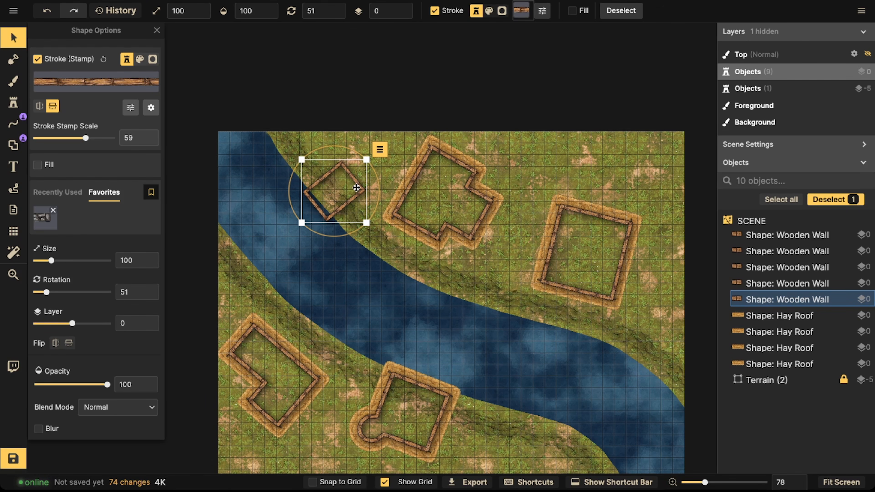
# Step: Paste a copy of the small wooden wall and place it at the river's edge on the right side of the map
pyautogui.press('space')
pyautogui.moveTo(513, 285); pyautogui.dragTo(566, 277)
pyautogui.press('super+v')
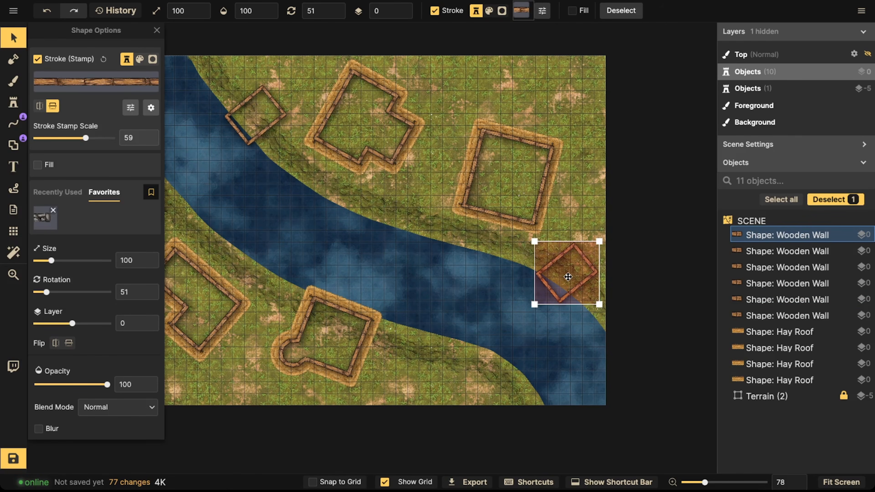
pyautogui.press('space')
pyautogui.moveTo(402, 278); pyautogui.dragTo(410, 245)
pyautogui.press('space')
pyautogui.moveTo(347, 241); pyautogui.dragTo(452, 317)
pyautogui.press('space')
pyautogui.moveTo(389, 180); pyautogui.dragTo(401, 293)
pyautogui.click(400, 292)
pyautogui.moveTo(336, 178); pyautogui.dragTo(321, 165)
pyautogui.click(327, 160)
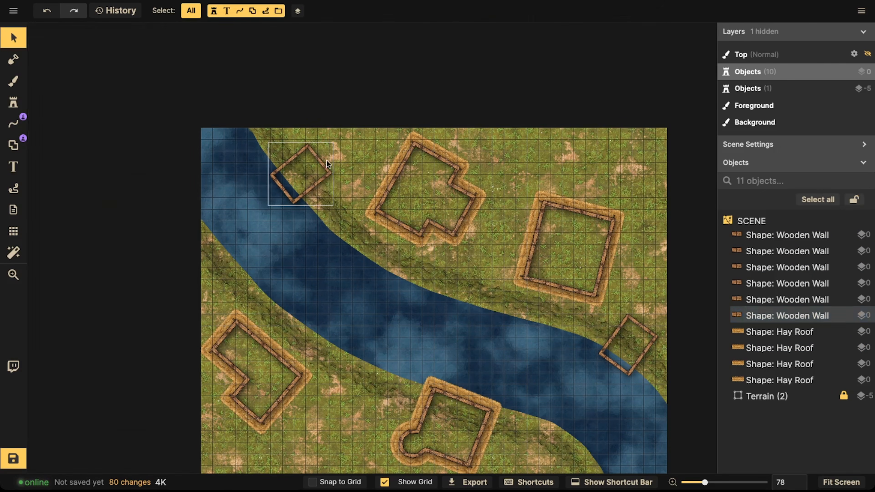
# Step: Adjust the position and rotation of the L-shaped building at the top of the map
pyautogui.moveTo(434, 190); pyautogui.dragTo(407, 181)
pyautogui.moveTo(374, 257); pyautogui.dragTo(353, 254)
pyautogui.press('space')
pyautogui.moveTo(427, 261); pyautogui.dragTo(417, 145)
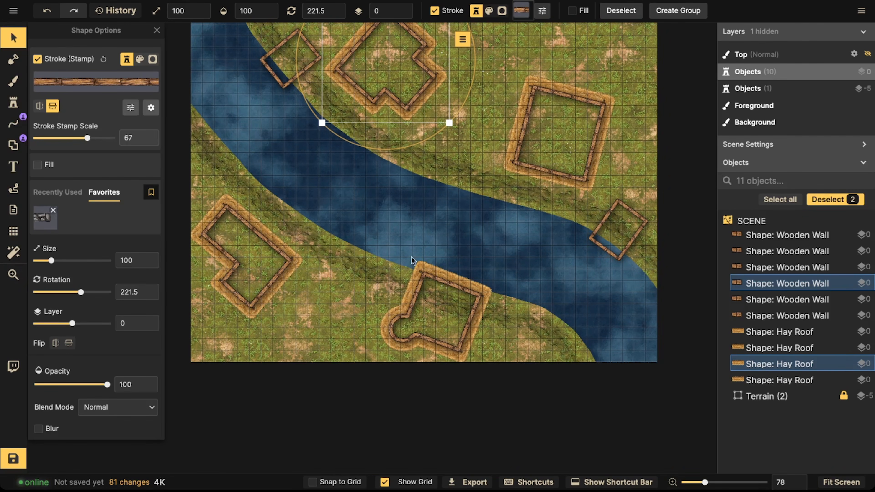
# Step: Rotate the round-cornered building on the lower riverbank to about 198.5°
pyautogui.press('space')
pyautogui.moveTo(414, 248); pyautogui.dragTo(408, 239)
pyautogui.click(443, 279)
pyautogui.moveTo(446, 285); pyautogui.dragTo(448, 287)
pyautogui.moveTo(512, 313); pyautogui.dragTo(511, 310)
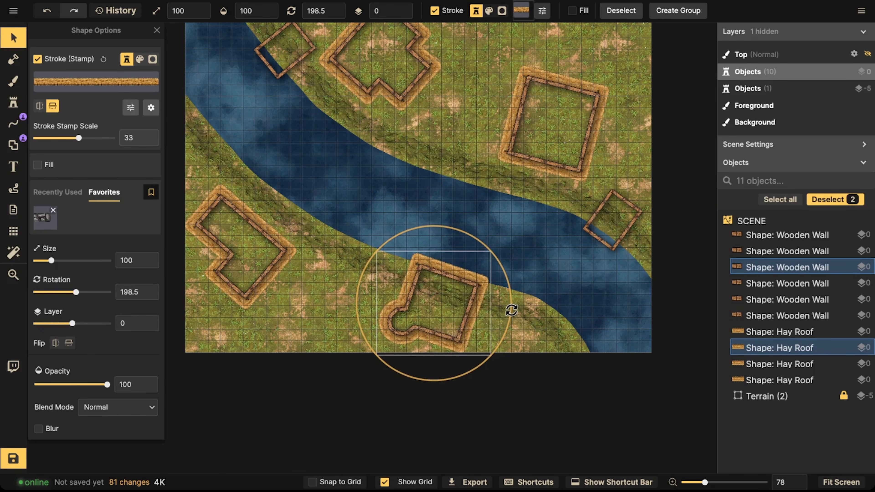
# Step: Duplicate the small wooden wall on the right bank and place the copy on the left bank above the lower-left building
pyautogui.hscroll(5, 523, 276)
pyautogui.scroll(1, 523, 276)
pyautogui.click(535, 241)
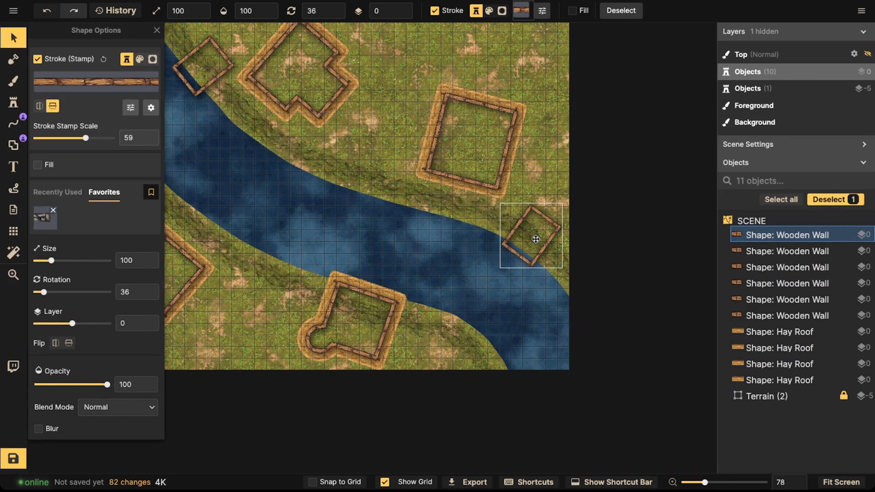
pyautogui.hscroll(-5, 530, 238)
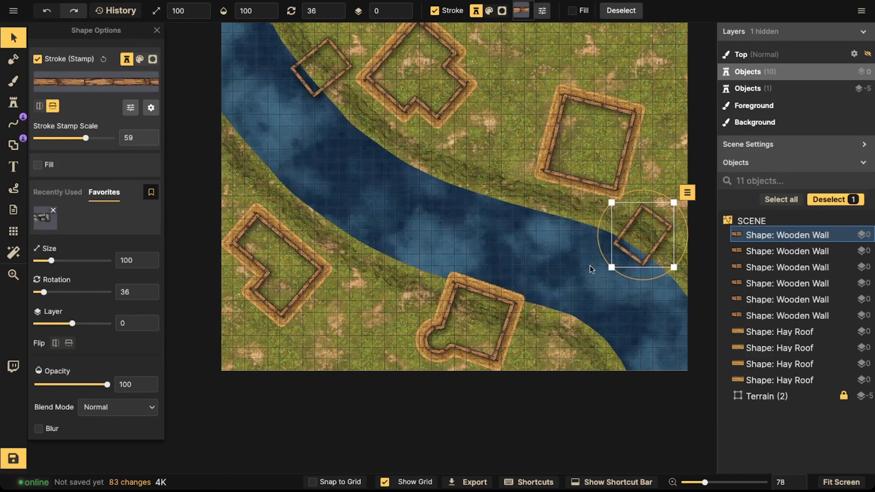
pyautogui.hotkey('ctrl', 'd')
pyautogui.moveTo(561, 341); pyautogui.dragTo(257, 154)
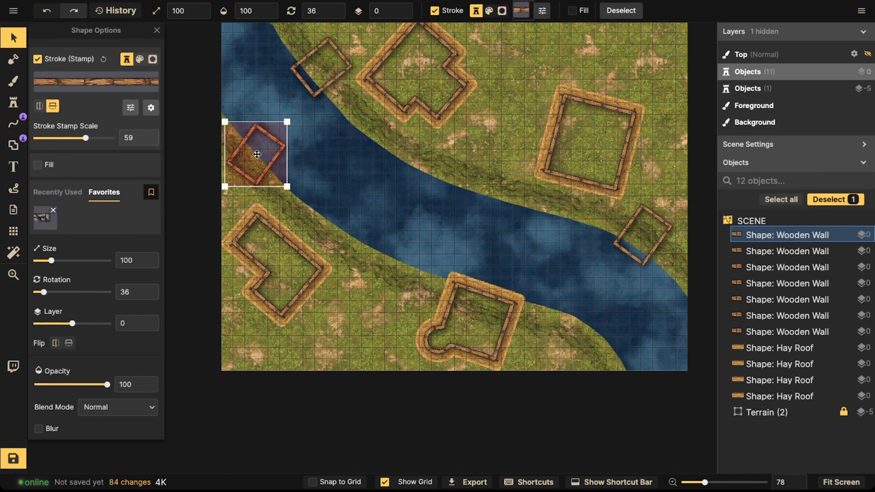
pyautogui.moveTo(319, 213); pyautogui.dragTo(558, 319)
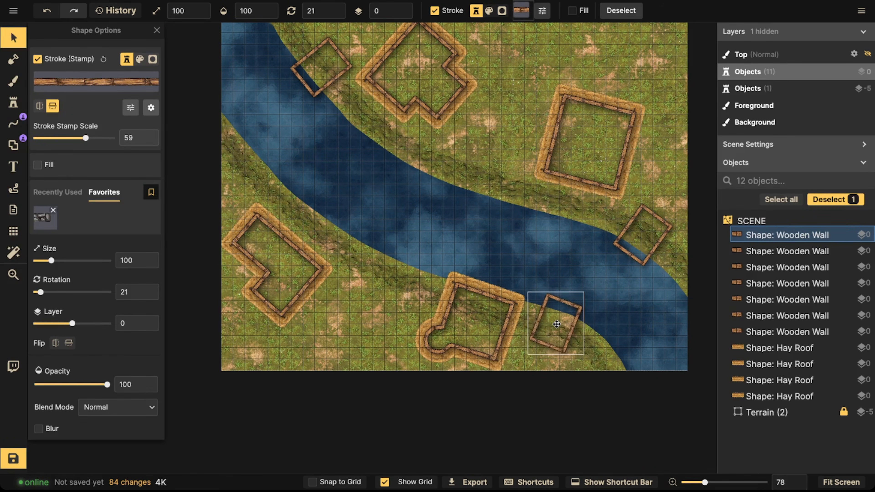
pyautogui.moveTo(544, 343); pyautogui.dragTo(382, 262)
pyautogui.press('Escape')
pyautogui.moveTo(291, 294)
pyautogui.mouseDown()
pyautogui.moveTo(263, 276)
pyautogui.moveTo(287, 284)
pyautogui.mouseUp()
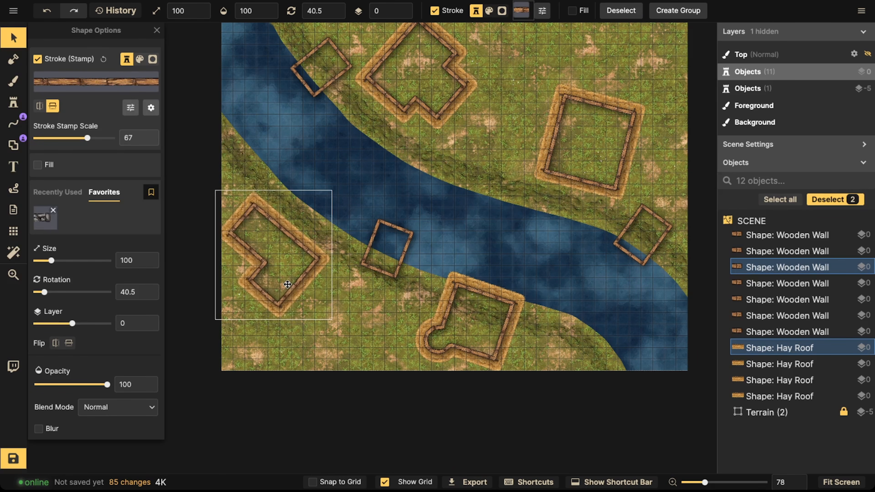
pyautogui.moveTo(385, 265); pyautogui.dragTo(243, 168)
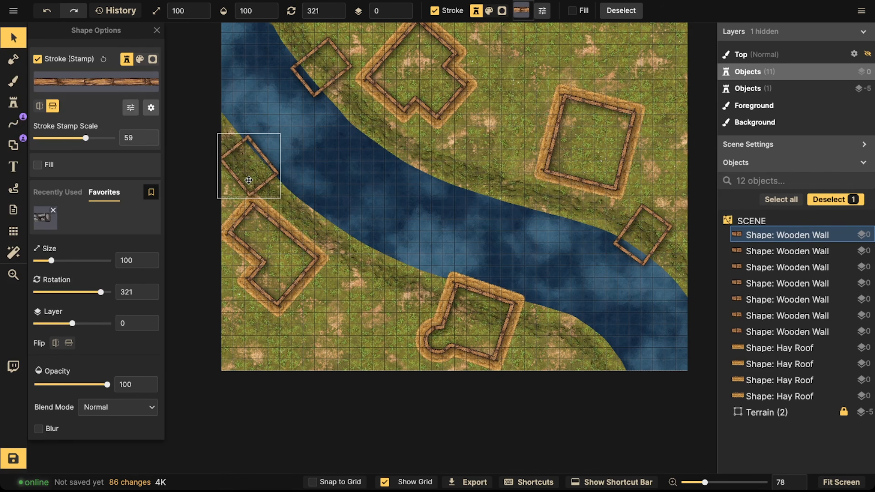
# Step: Nudge the lower-left L-shaped building and the small wall above it into alignment
pyautogui.moveTo(249, 180); pyautogui.dragTo(250, 180)
pyautogui.click(268, 276)
pyautogui.moveTo(189, 258); pyautogui.dragTo(268, 271)
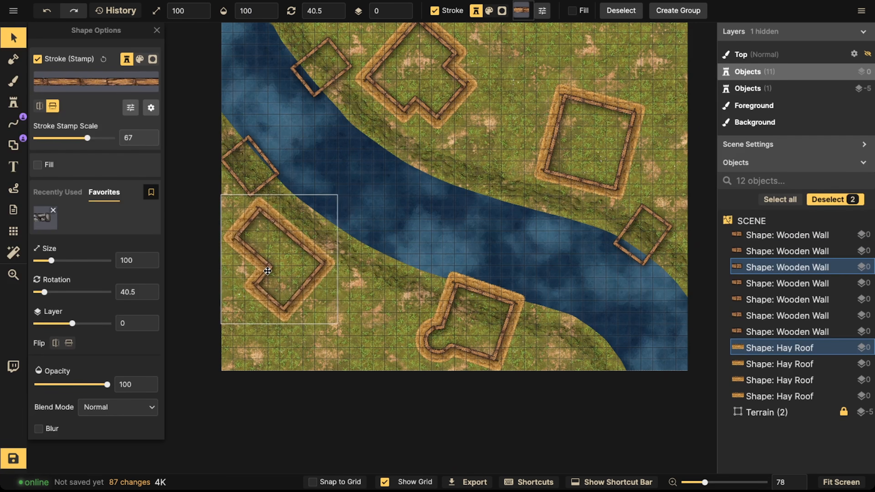
pyautogui.click(262, 162)
pyautogui.press('Escape')
pyautogui.moveTo(261, 159); pyautogui.dragTo(300, 159)
pyautogui.scroll(-3, 260, 156)
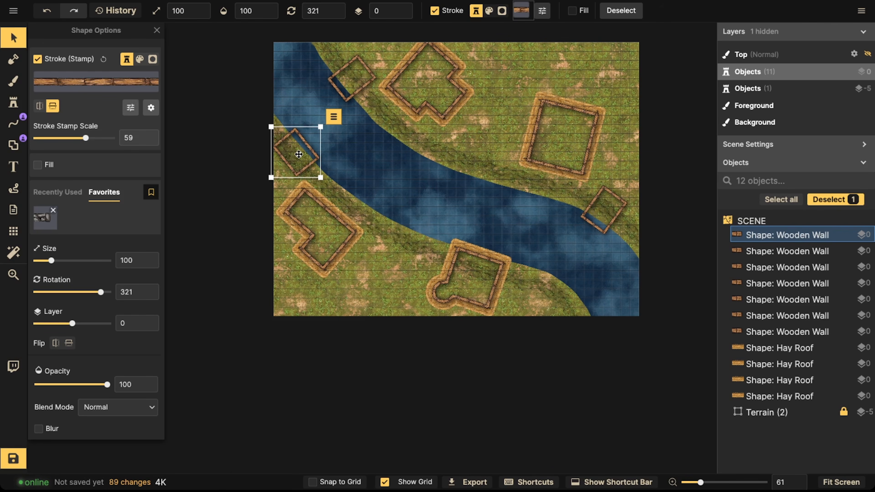
pyautogui.moveTo(514, 177); pyautogui.dragTo(496, 183)
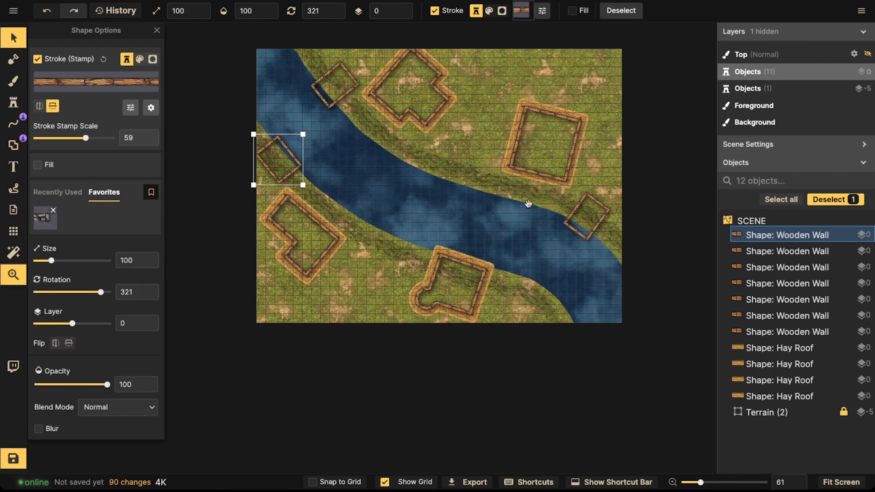
pyautogui.click(585, 210)
pyautogui.click(338, 100)
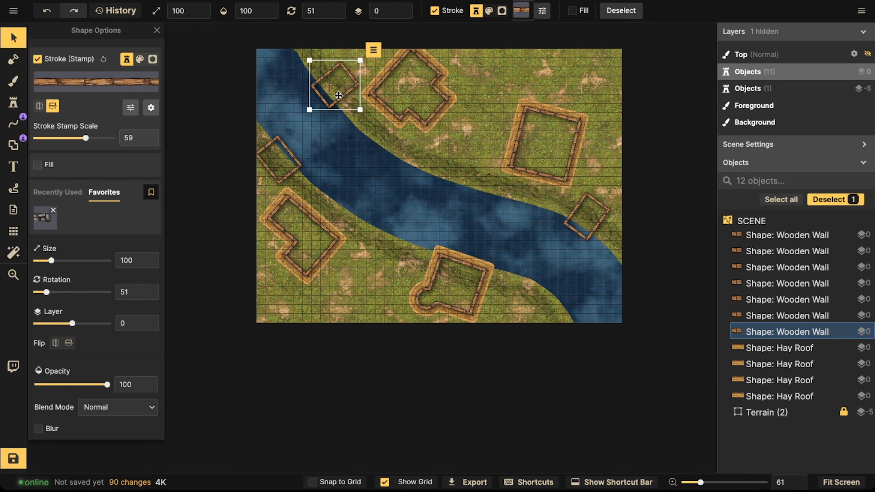
pyautogui.moveTo(581, 215); pyautogui.dragTo(582, 215)
pyautogui.press('Escape')
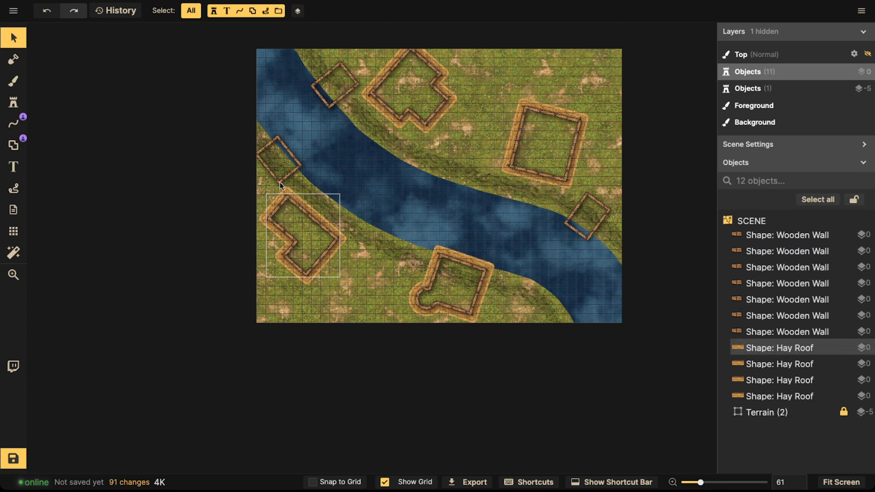
# Step: Enter the Terrain group and add a portal to the hill line beneath the small wall on the left bank
pyautogui.moveTo(279, 166); pyautogui.dragTo(282, 209)
pyautogui.scroll(3, 611, 411)
pyautogui.click(745, 412)
pyautogui.scroll(5, 215, 161)
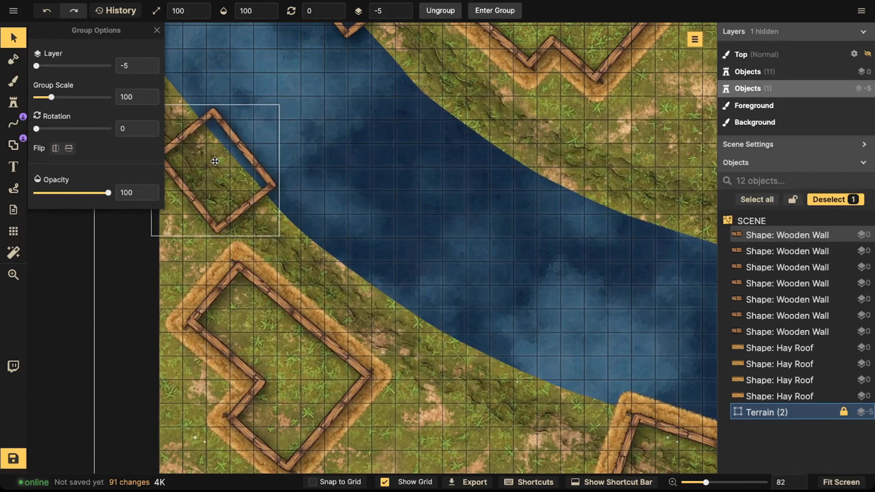
pyautogui.moveTo(214, 161); pyautogui.dragTo(308, 160)
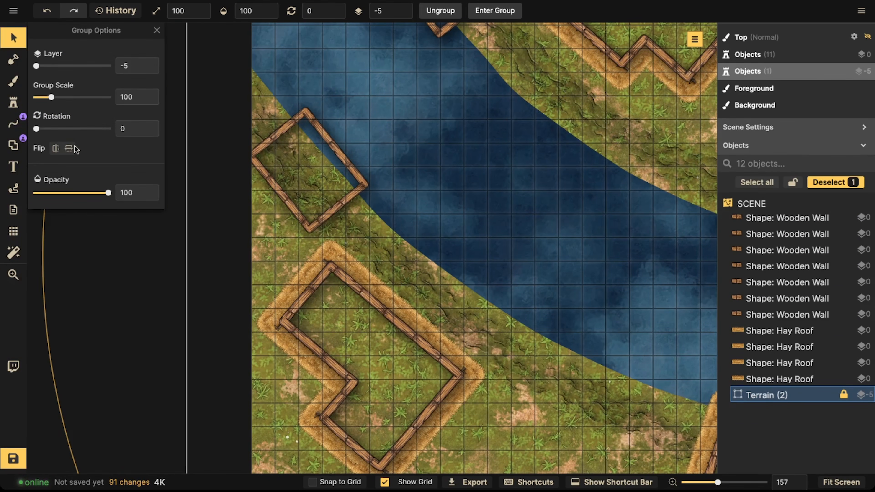
pyautogui.doubleClick(776, 396)
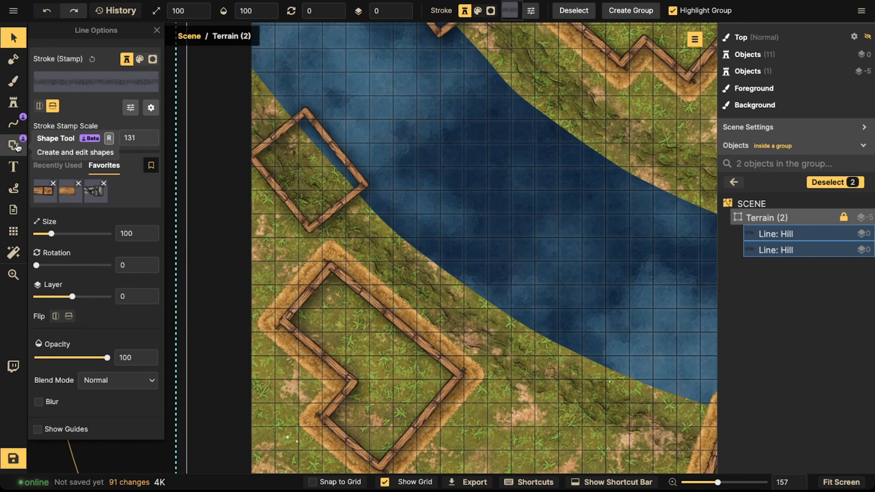
pyautogui.click(13, 128)
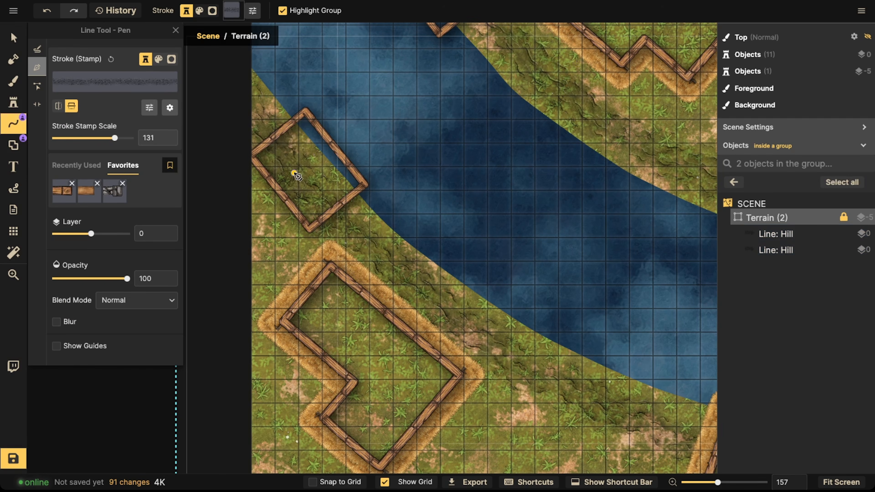
pyautogui.click(38, 103)
pyautogui.moveTo(294, 175); pyautogui.dragTo(279, 154)
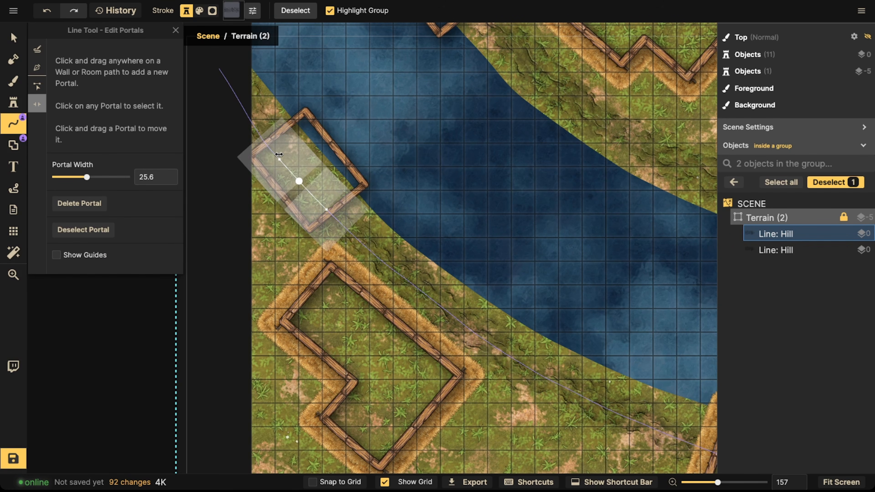
# Step: Add a portal to the hill line beneath the small wall on the upper riverbank
pyautogui.click(419, 195)
pyautogui.moveTo(432, 147); pyautogui.dragTo(358, 322)
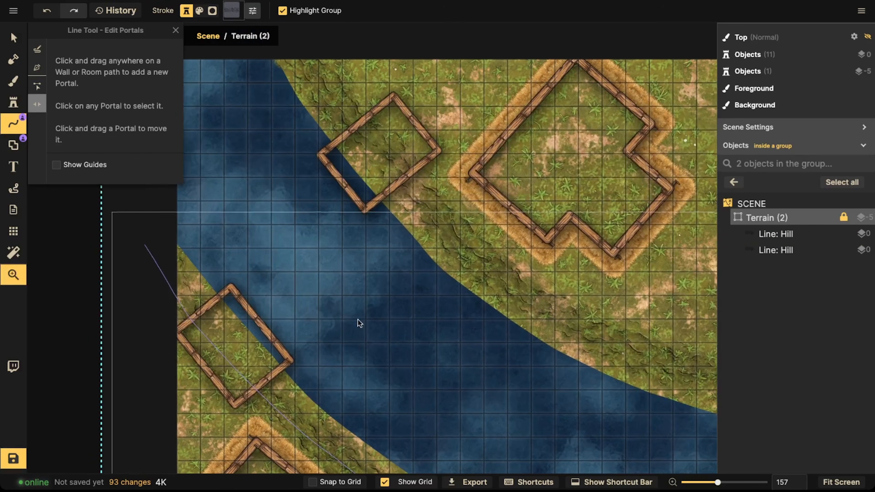
pyautogui.moveTo(385, 158); pyautogui.dragTo(357, 124)
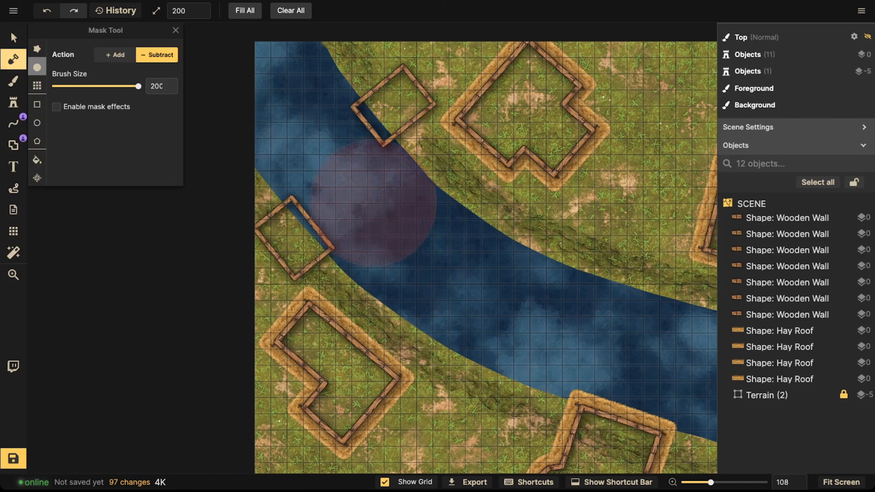
# Step: Erase the terrain mask inside the small riverside wooden walls with a subtract brush of size 30
pyautogui.press('[')
pyautogui.press('[')
pyautogui.press('[')
pyautogui.press('[')
pyautogui.press('[')
pyautogui.press('[')
pyautogui.press('[')
pyautogui.press('[')
pyautogui.press('[')
pyautogui.press('[')
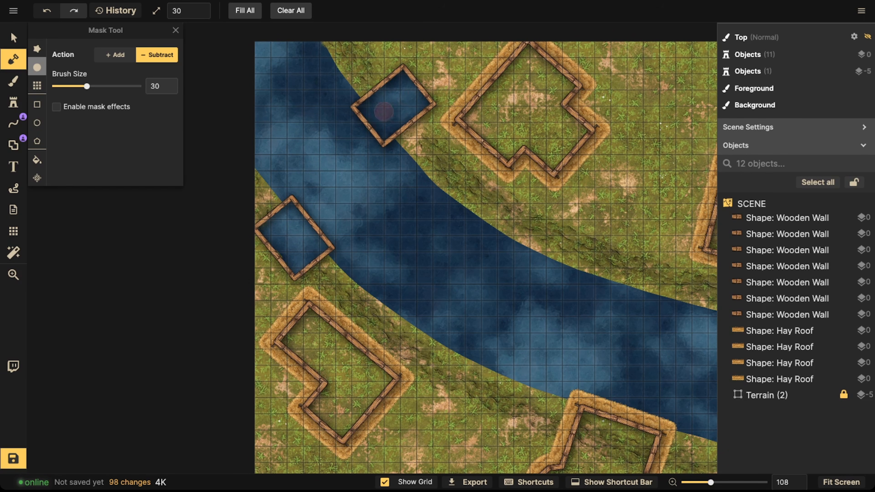
pyautogui.press('space')
pyautogui.moveTo(620, 297)
pyautogui.mouseDown()
pyautogui.moveTo(529, 242)
pyautogui.moveTo(356, 210)
pyautogui.mouseUp()
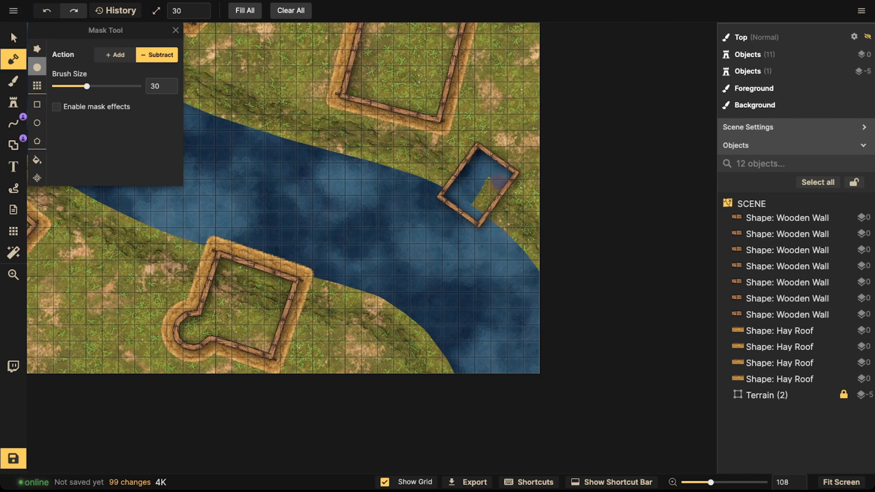
pyautogui.press('space')
pyautogui.moveTo(321, 227); pyautogui.dragTo(492, 301)
pyautogui.moveTo(408, 226)
pyautogui.mouseDown()
pyautogui.moveTo(451, 279)
pyautogui.moveTo(508, 313)
pyautogui.mouseUp()
pyautogui.moveTo(231, 231); pyautogui.dragTo(359, 223)
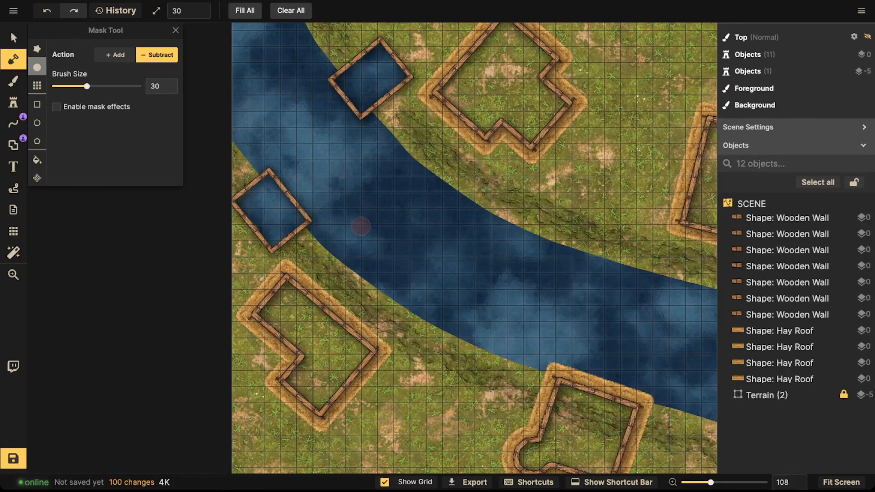
# Step: Open the stamp catalog and search for "wood wall"
pyautogui.click(23, 38)
pyautogui.click(13, 103)
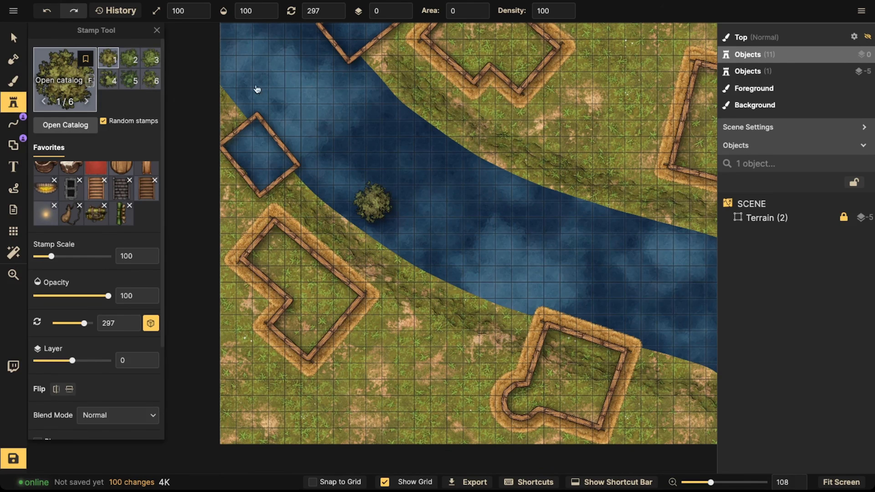
pyautogui.click(68, 124)
pyautogui.write('wood')
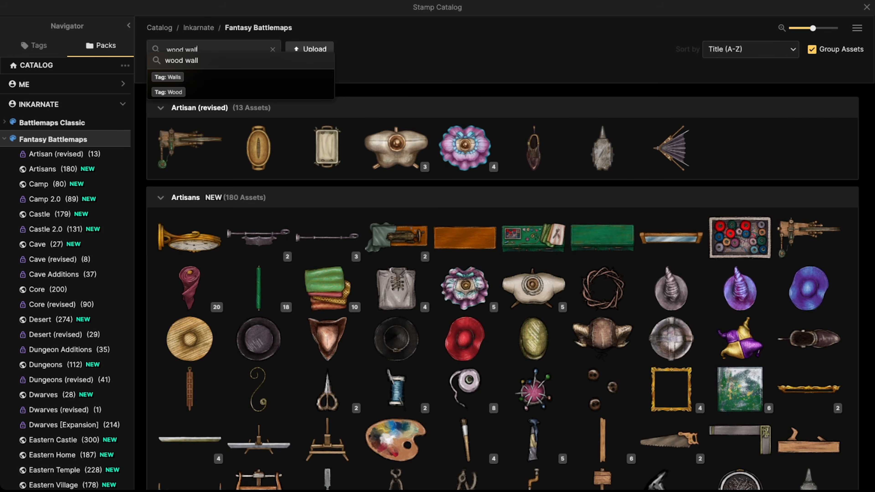
pyautogui.write(' wall')
pyautogui.press('Return')
# Step: Choose a wooden stamp from the results and set its layer to 2
pyautogui.click(253, 147)
pyautogui.scroll(6, 230, 142)
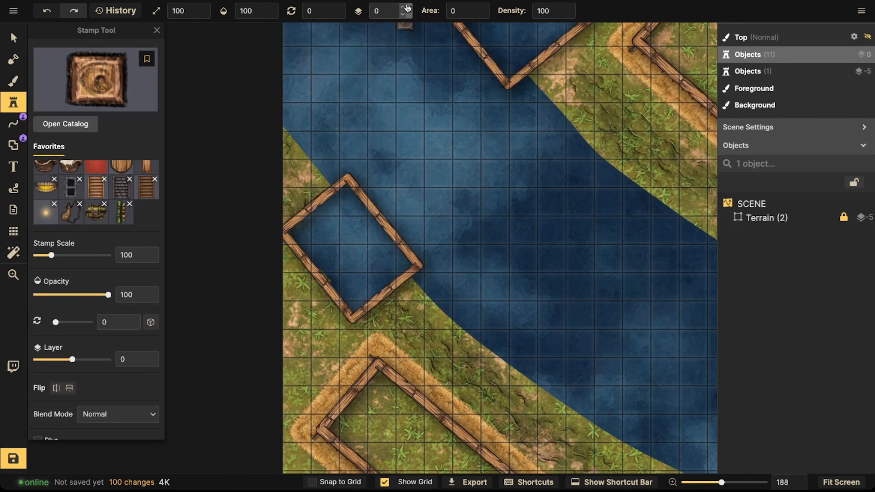
pyautogui.click(403, 8)
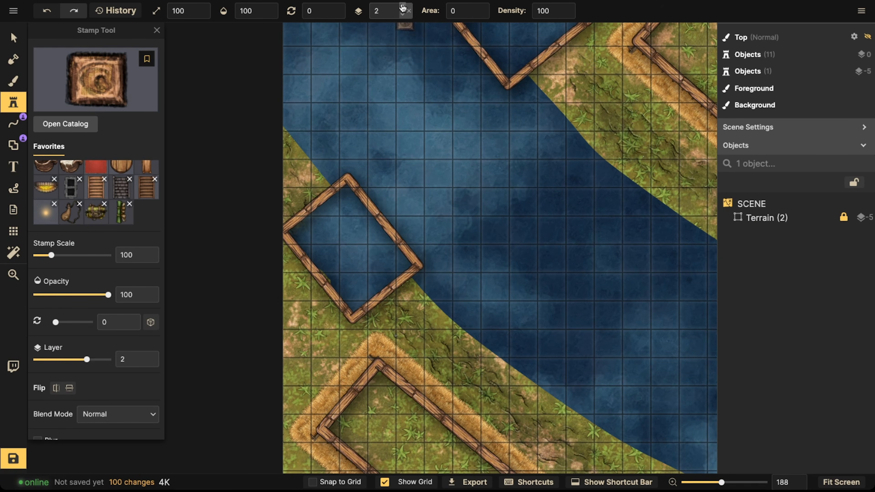
# Step: Stamp a wooden wall post at the top corner of the riverside dock at scale 70, layer 5, rotated 315°
pyautogui.scroll(8, 379, 240)
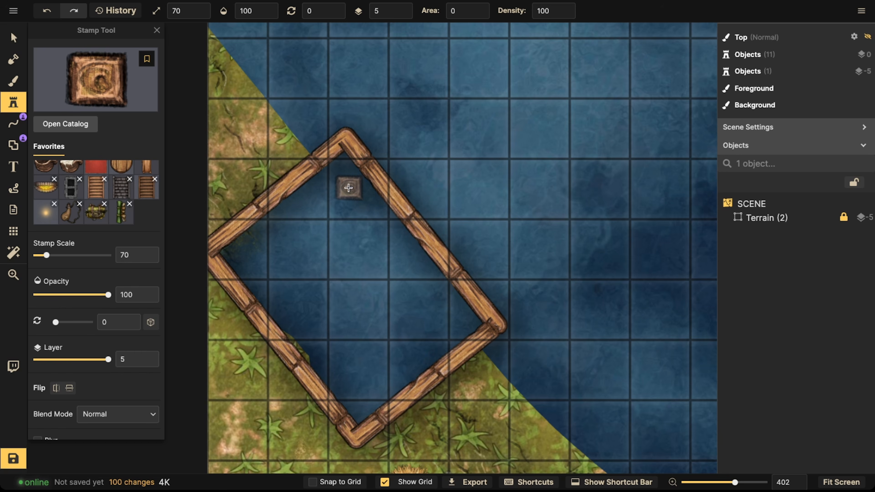
pyautogui.scroll(12, 348, 188)
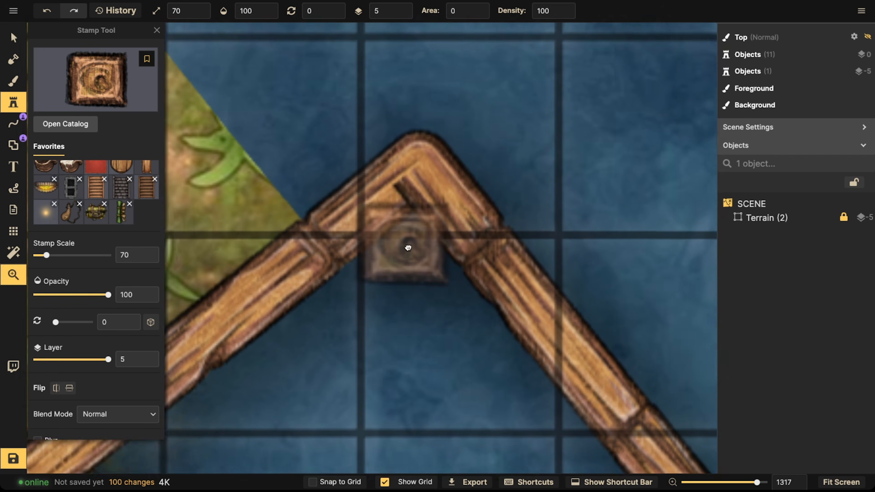
pyautogui.moveTo(408, 247); pyautogui.dragTo(448, 270)
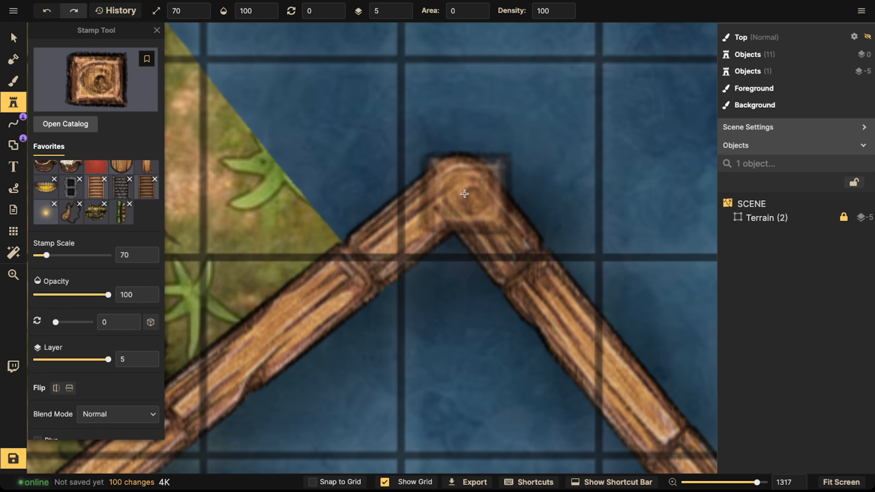
pyautogui.scroll(-9, 457, 183)
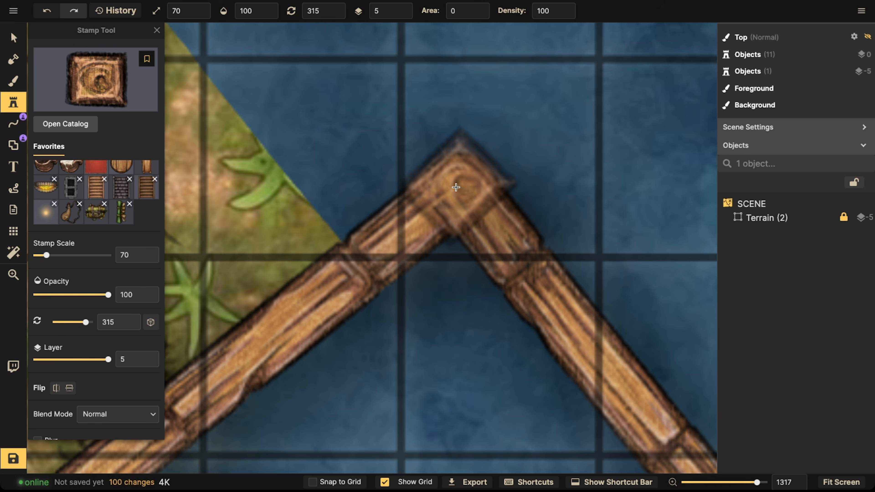
pyautogui.click(455, 187)
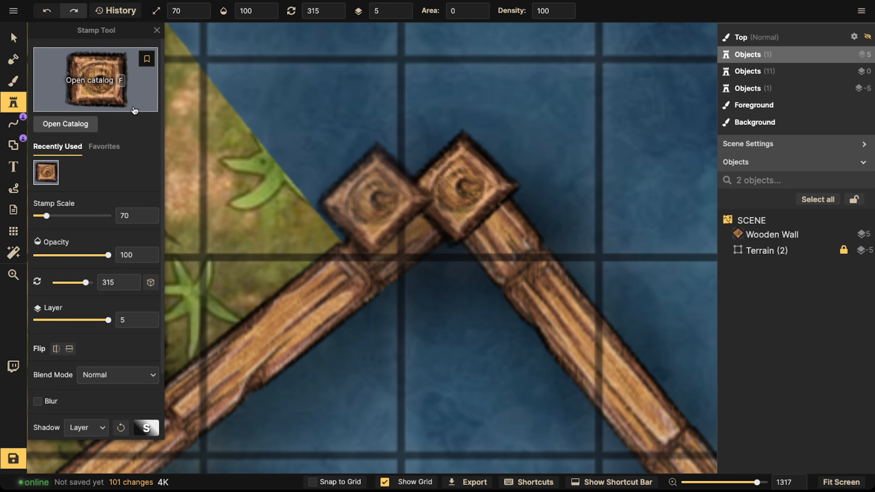
# Step: Select the post, rotate it to 320° and align it on the dock's corner
pyautogui.click(14, 41)
pyautogui.scroll(-4, 443, 235)
pyautogui.click(91, 289)
pyautogui.click(95, 298)
pyautogui.moveTo(447, 273); pyautogui.dragTo(438, 275)
pyautogui.moveTo(458, 202); pyautogui.dragTo(456, 202)
pyautogui.scroll(-5, 456, 201)
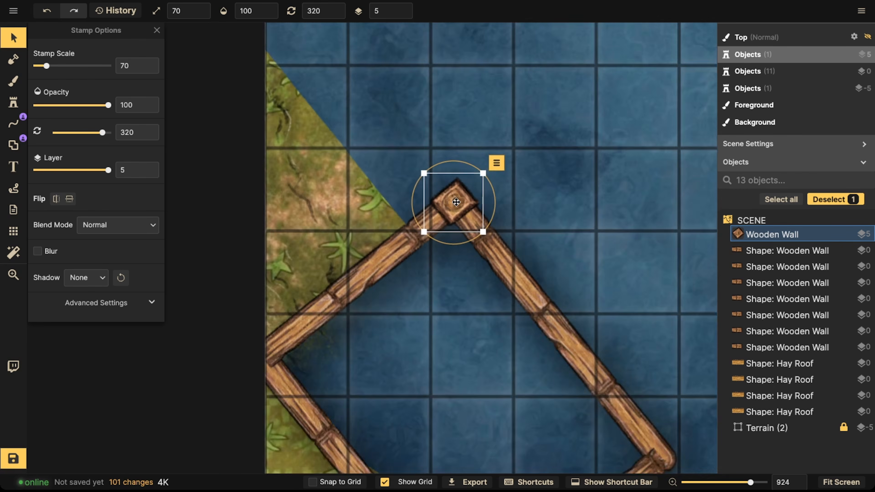
pyautogui.scroll(-5, 456, 202)
pyautogui.moveTo(452, 240); pyautogui.dragTo(452, 131)
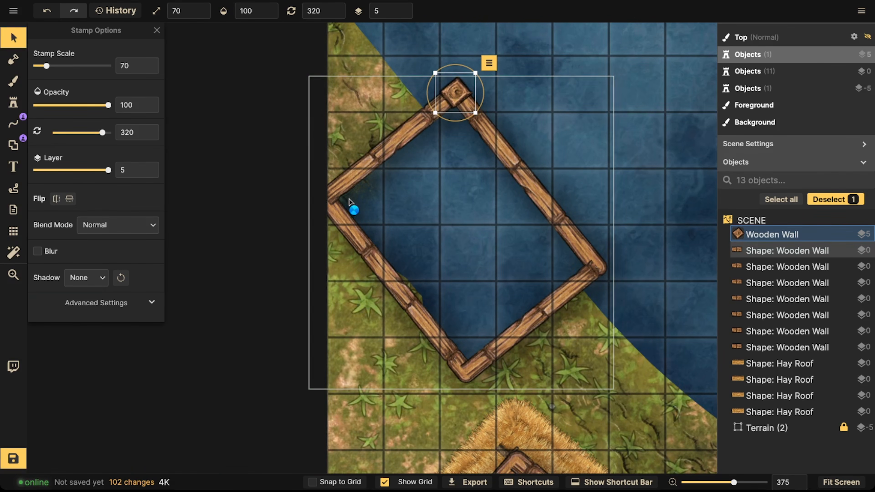
# Step: Paste copies of the post onto the dock's remaining corners
pyautogui.hotkey('ctrl', 'v')
pyautogui.moveTo(349, 199); pyautogui.dragTo(320, 201)
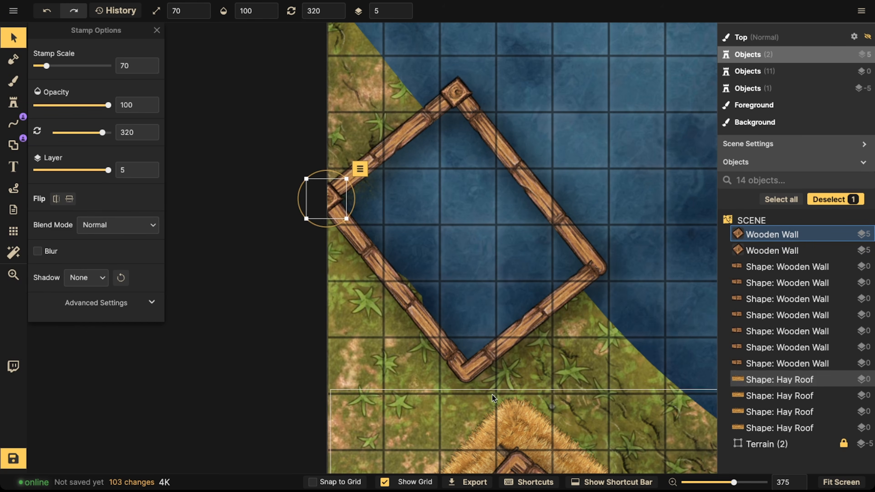
pyautogui.hotkey('ctrl', 'v')
pyautogui.moveTo(474, 362); pyautogui.dragTo(602, 269)
pyautogui.hotkey('ctrl', 'v')
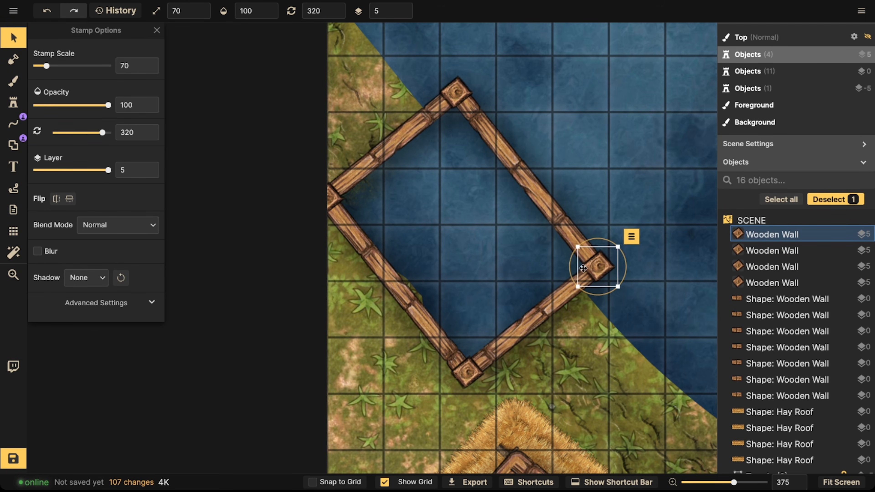
# Step: Paste wooden posts onto the top and left corners of the neighbouring hay-roofed house
pyautogui.scroll(-3, 572, 248)
pyautogui.press('space')
pyautogui.moveTo(564, 180); pyautogui.dragTo(448, 52)
pyautogui.moveTo(483, 171); pyautogui.dragTo(457, 49)
pyautogui.hotkey('ctrl', 'v')
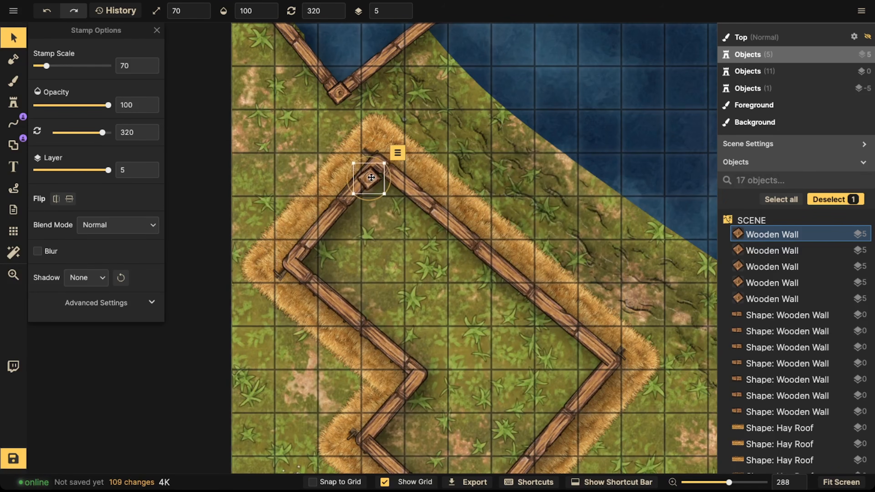
pyautogui.scroll(5, 380, 163)
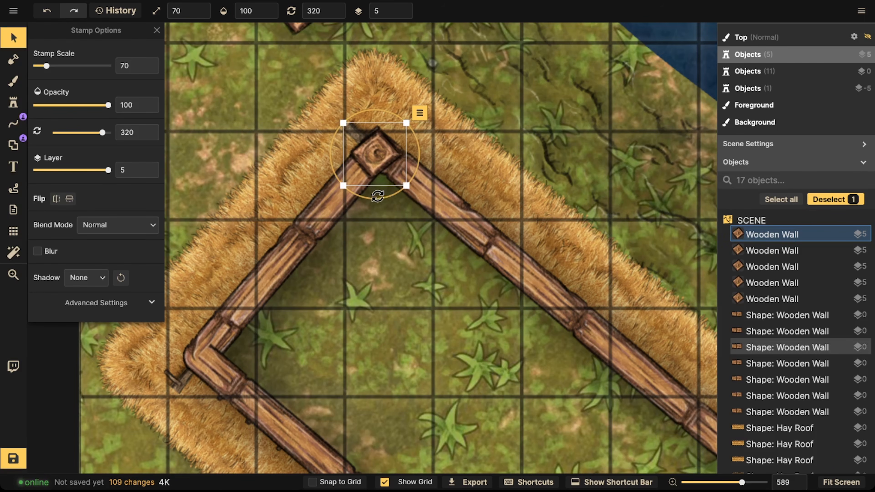
pyautogui.hotkey('ctrl', 'v')
pyautogui.moveTo(380, 148); pyautogui.dragTo(201, 357)
pyautogui.press('space')
pyautogui.moveTo(368, 455); pyautogui.dragTo(354, 224)
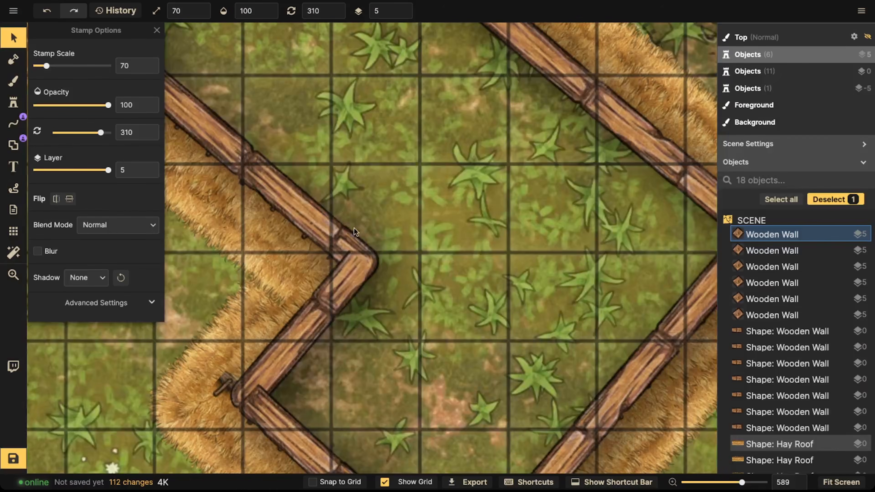
# Step: Continue pasting posts along this house's inner and outer corners, rotated 310°
pyautogui.hotkey('ctrl', 'v')
pyautogui.moveTo(357, 267); pyautogui.dragTo(360, 262)
pyautogui.hotkey('ctrl', 'v')
pyautogui.moveTo(251, 385); pyautogui.dragTo(249, 395)
pyautogui.press('space')
pyautogui.moveTo(406, 425); pyautogui.dragTo(341, 302)
pyautogui.hotkey('ctrl', 'v')
pyautogui.press('space')
pyautogui.moveTo(543, 141); pyautogui.dragTo(490, 204)
pyautogui.hotkey('ctrl', 'v')
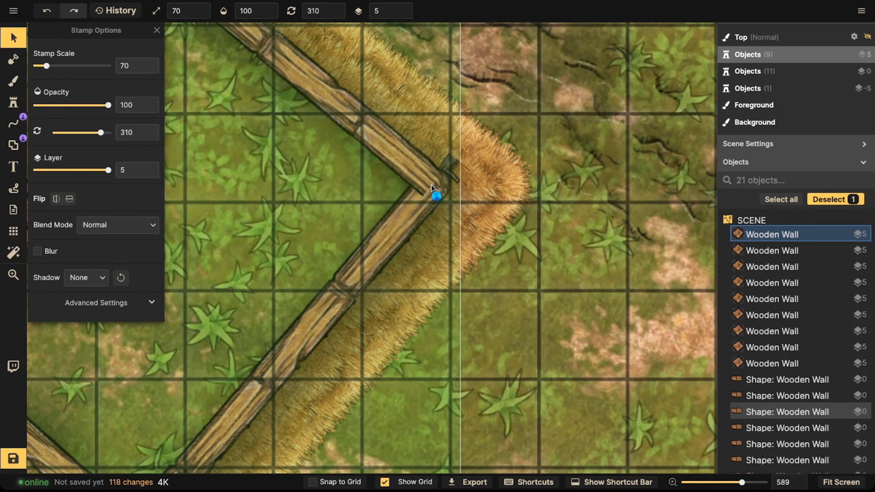
# Step: Hide the map grid
pyautogui.click(13, 231)
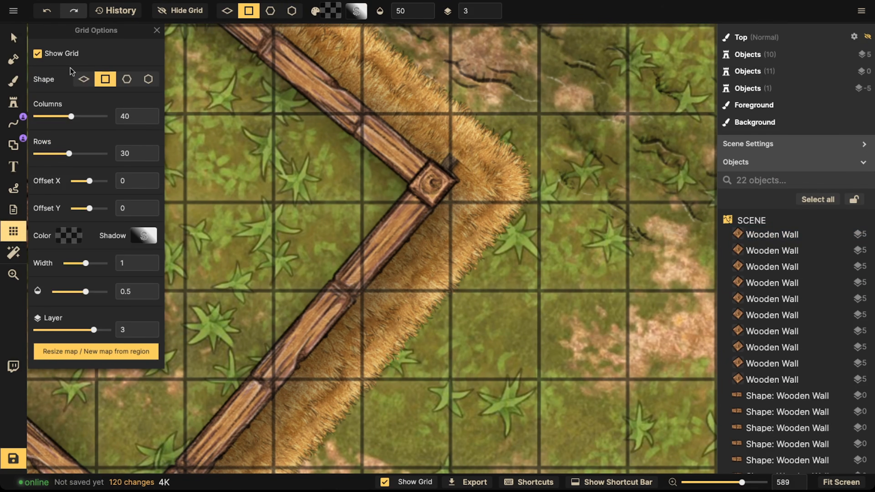
pyautogui.click(40, 55)
pyautogui.press('space')
pyautogui.moveTo(277, 94); pyautogui.dragTo(414, 209)
pyautogui.moveTo(248, 45); pyautogui.dragTo(365, 145)
pyautogui.moveTo(655, 183); pyautogui.dragTo(195, 53)
pyautogui.moveTo(680, 337); pyautogui.dragTo(522, 73)
pyautogui.moveTo(613, 155); pyautogui.dragTo(192, 96)
pyautogui.moveTo(377, 149); pyautogui.dragTo(224, 114)
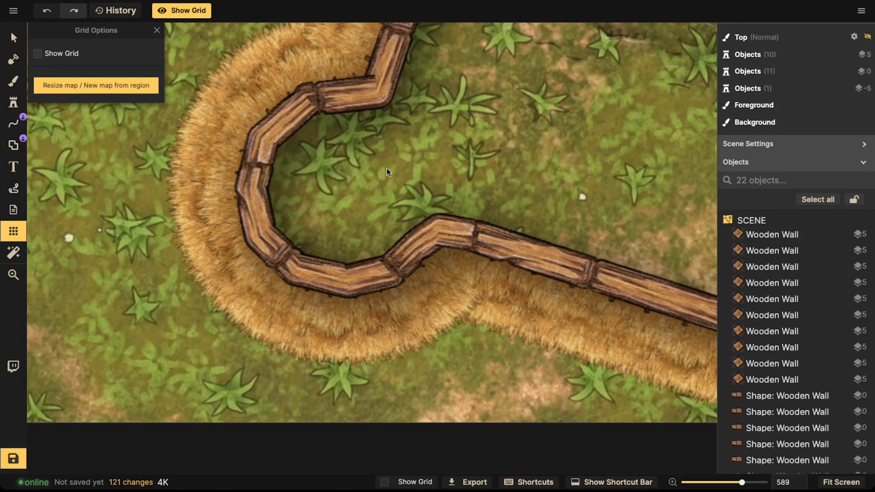
# Step: Paste a post onto a corner of the next house and rotate it to 287°
pyautogui.press('s')
pyautogui.press('super+v')
pyautogui.moveTo(458, 218); pyautogui.dragTo(443, 88)
pyautogui.press('space')
pyautogui.moveTo(444, 88); pyautogui.dragTo(270, 285)
pyautogui.press('space')
pyautogui.moveTo(274, 252); pyautogui.dragTo(313, 135)
pyautogui.press('Left')
pyautogui.press('Left')
pyautogui.press('Left')
pyautogui.moveTo(307, 192); pyautogui.dragTo(302, 193)
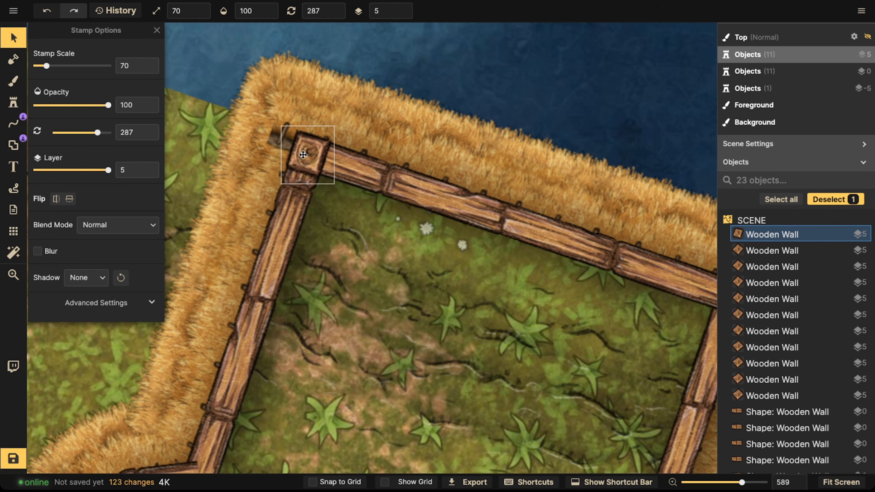
# Step: Paste posts onto two more corners of this house
pyautogui.press('space')
pyautogui.moveTo(390, 187); pyautogui.dragTo(229, 139)
pyautogui.press('super+v')
pyautogui.moveTo(576, 236); pyautogui.dragTo(572, 250)
pyautogui.press('space')
pyautogui.moveTo(398, 371); pyautogui.dragTo(411, 166)
pyautogui.press('super+v')
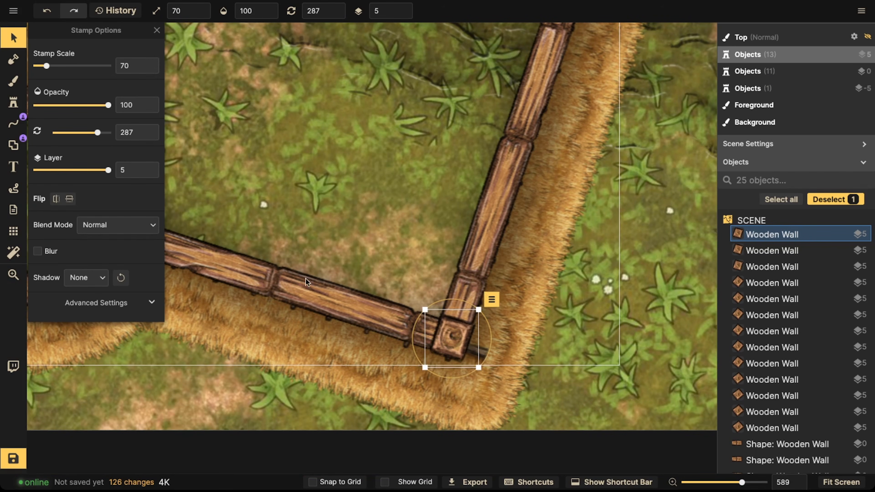
# Step: Paste a post onto the corner of the left riverside dock, rotated 305°
pyautogui.press('space')
pyautogui.moveTo(175, 226); pyautogui.dragTo(365, 229)
pyautogui.moveTo(453, 207); pyautogui.dragTo(176, 293)
pyautogui.moveTo(697, 131); pyautogui.dragTo(330, 193)
pyautogui.moveTo(582, 124); pyautogui.dragTo(368, 290)
pyautogui.click(426, 134)
pyautogui.press('space')
pyautogui.moveTo(486, 126); pyautogui.dragTo(345, 286)
pyautogui.moveTo(682, 66); pyautogui.dragTo(375, 286)
pyautogui.moveTo(311, 193); pyautogui.dragTo(373, 205)
pyautogui.hotkey('ctrl', 'v')
pyautogui.moveTo(231, 201); pyautogui.dragTo(222, 209)
# Step: Paste posts onto the other corners of the left riverside dock
pyautogui.scroll(3, 219, 210)
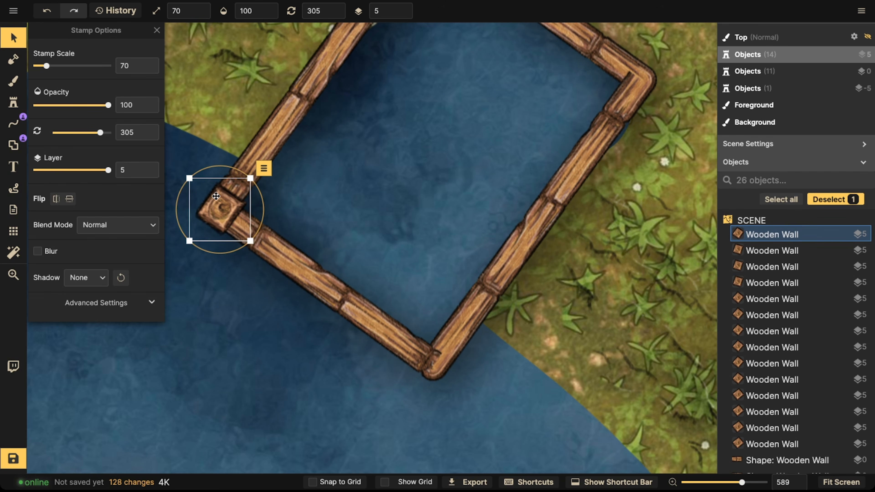
pyautogui.hotkey('ctrl', 'v')
pyautogui.moveTo(429, 370); pyautogui.dragTo(288, 78)
pyautogui.hotkey('ctrl', 'v')
pyautogui.hotkey('ctrl', 'v')
pyautogui.click(14, 61)
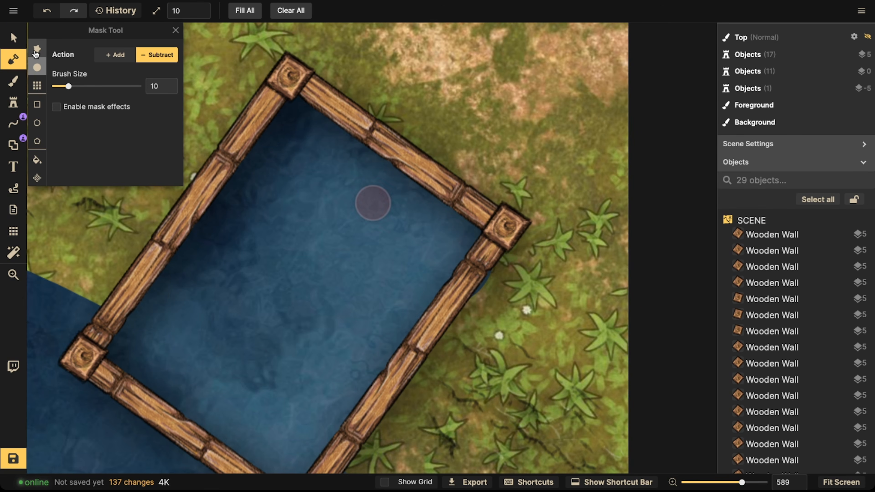
pyautogui.click(103, 56)
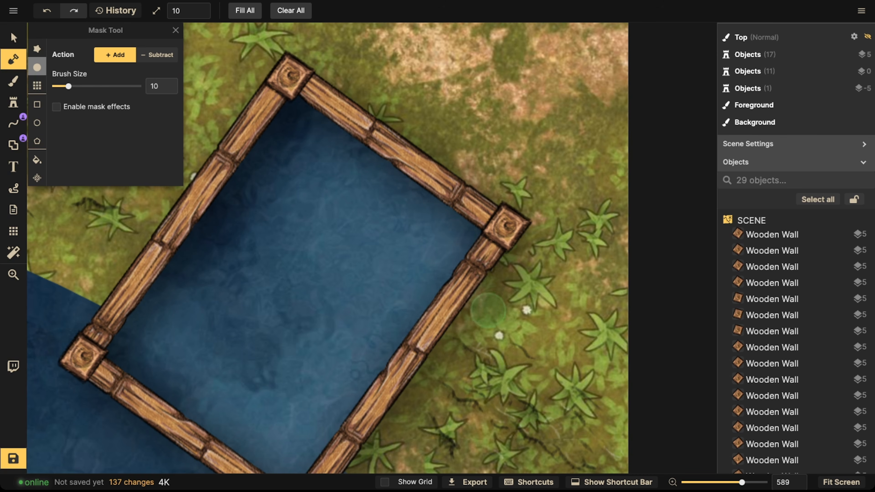
pyautogui.scroll(-3, 288, 250)
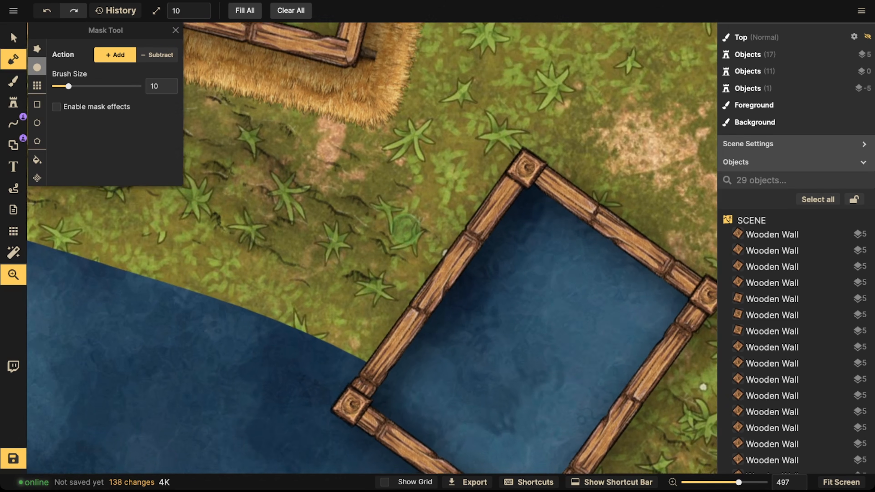
pyautogui.scroll(10, 403, 229)
# Step: Paste posts onto the corners of another house, rotated about 284°
pyautogui.press('v')
pyautogui.hscroll(5, 463, 250)
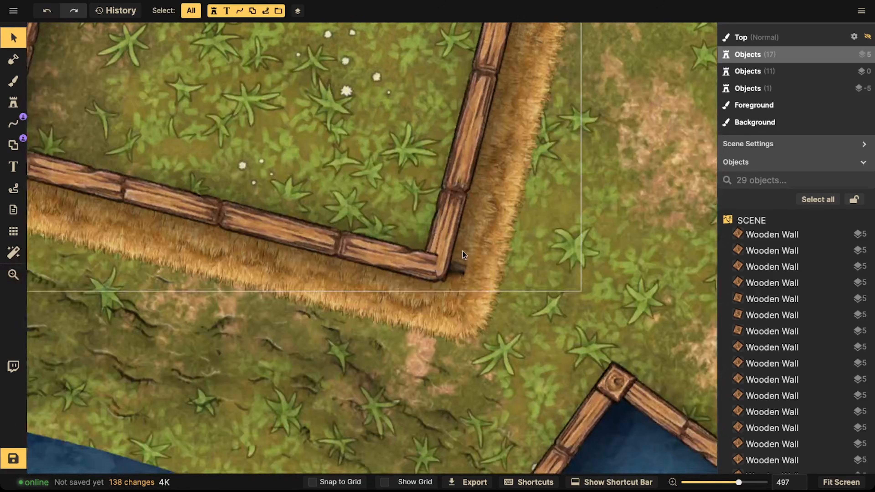
pyautogui.scroll(2, 463, 251)
pyautogui.hotkey('ctrl', 'v')
pyautogui.scroll(2, 445, 267)
pyautogui.moveTo(445, 268); pyautogui.dragTo(427, 269)
pyautogui.moveTo(410, 310); pyautogui.dragTo(414, 315)
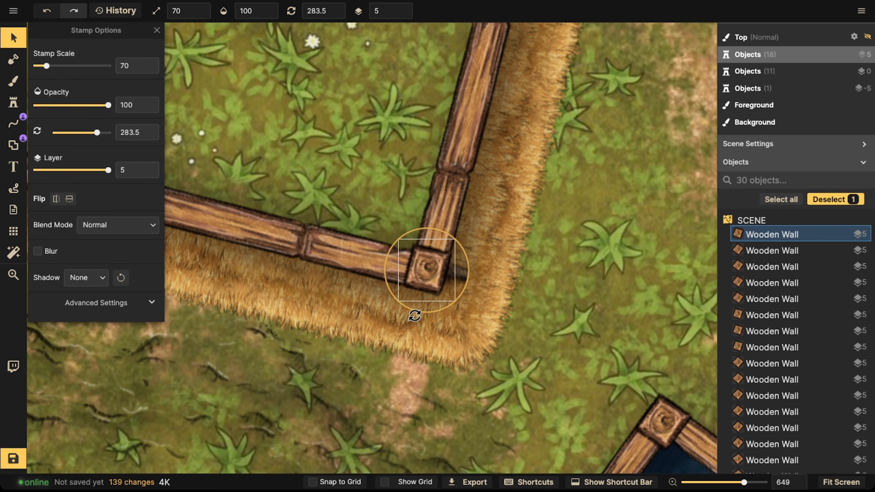
pyautogui.scroll(-2, 422, 259)
pyautogui.moveTo(213, 152); pyautogui.dragTo(374, 182)
pyautogui.hotkey('ctrl', 'v')
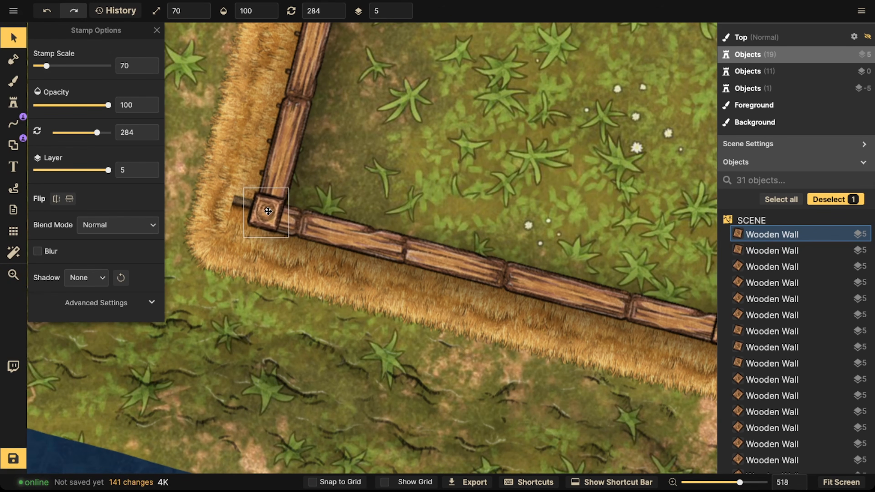
# Step: Add posts to further corners of this house, rotated 312°
pyautogui.scroll(5, 396, 91)
pyautogui.hotkey('ctrl', 'v')
pyautogui.hscroll(10, 330, 121)
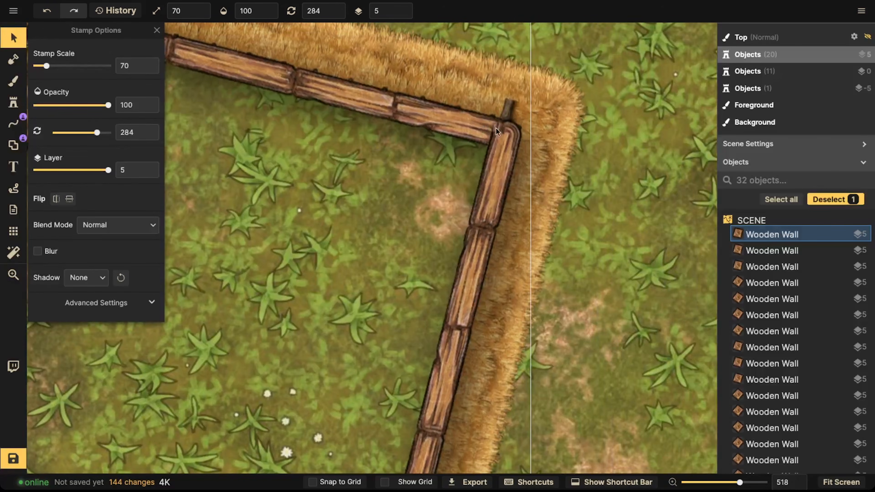
pyautogui.hotkey('ctrl', 'v')
pyautogui.moveTo(506, 136); pyautogui.dragTo(507, 136)
pyautogui.scroll(-8, 383, 138)
pyautogui.press('space')
pyautogui.moveTo(289, 169); pyautogui.dragTo(488, 179)
pyautogui.scroll(8, 407, 213)
pyautogui.hotkey('ctrl', 'v')
pyautogui.scroll(3, 369, 199)
pyautogui.moveTo(369, 199); pyautogui.dragTo(375, 201)
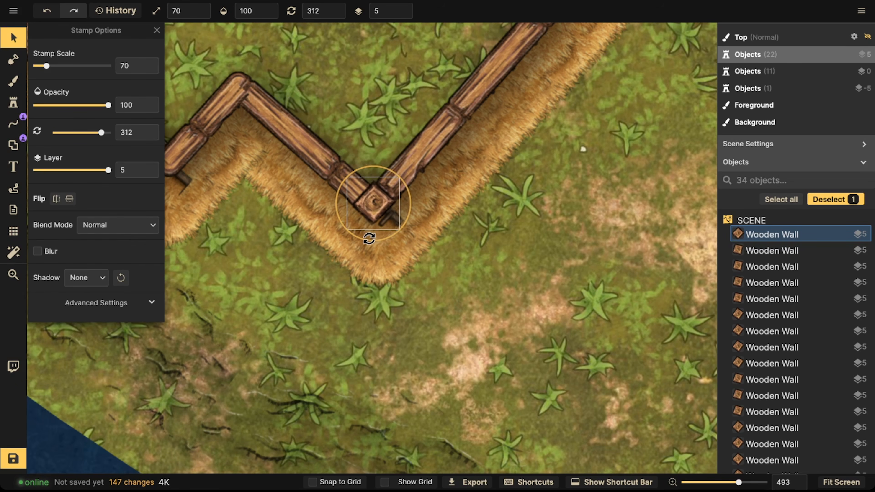
# Step: Paste posts onto the corners of the L-shaped house at 310° rotation
pyautogui.scroll(-2, 373, 209)
pyautogui.press('space')
pyautogui.moveTo(293, 201); pyautogui.dragTo(417, 270)
pyautogui.hotkey('ctrl', 'v')
pyautogui.moveTo(321, 249); pyautogui.dragTo(474, 391)
pyautogui.press('space')
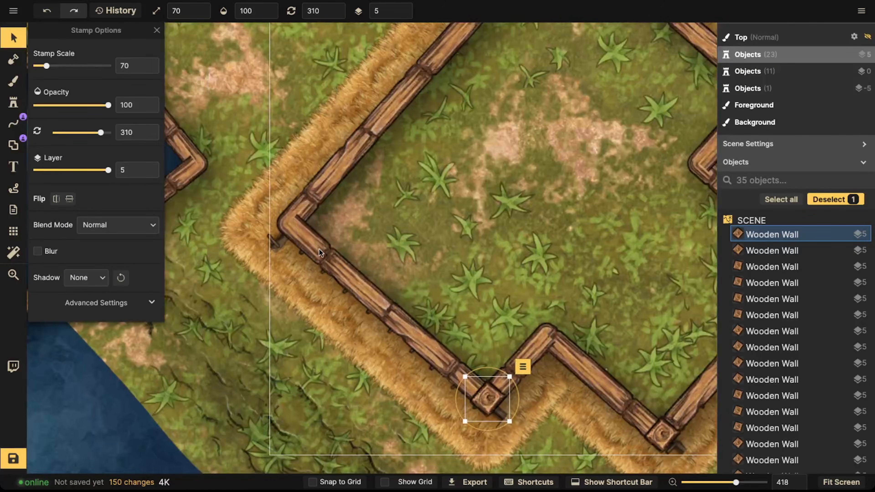
pyautogui.hotkey('ctrl', 'v')
pyautogui.moveTo(288, 225); pyautogui.dragTo(289, 226)
pyautogui.press('space')
pyautogui.moveTo(473, 69); pyautogui.dragTo(289, 269)
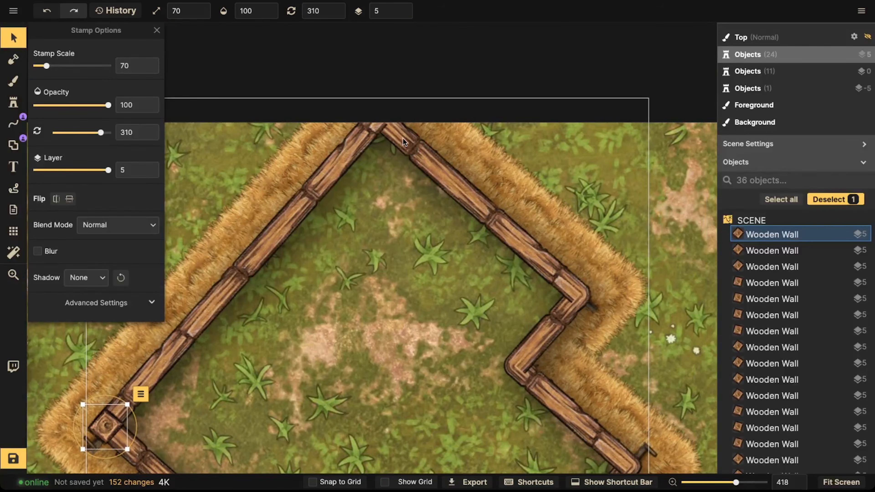
# Step: Paste more posts around the L-shaped house's outer corners
pyautogui.hotkey('ctrl', 'v')
pyautogui.press('space')
pyautogui.moveTo(582, 293); pyautogui.dragTo(464, 178)
pyautogui.hotkey('ctrl', 'v')
pyautogui.hotkey('ctrl', 'v')
pyautogui.moveTo(392, 251); pyautogui.dragTo(404, 241)
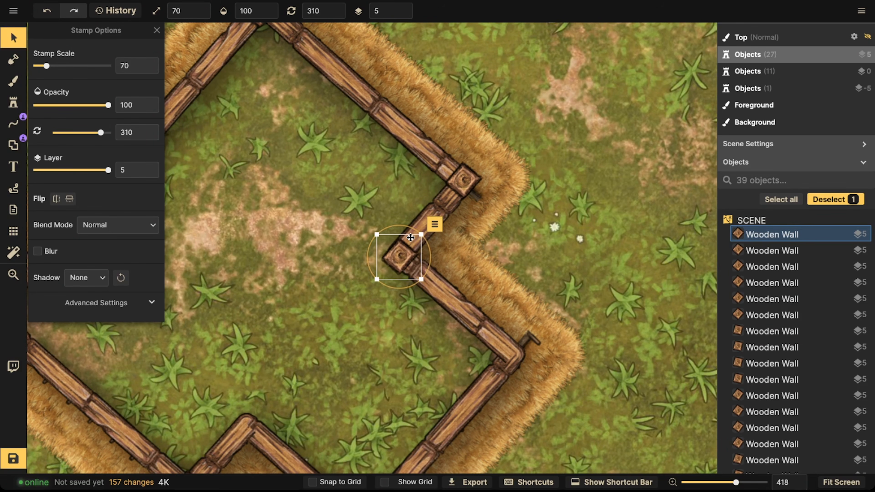
# Step: Finish placing posts on the L-shaped house's remaining corners
pyautogui.hotkey('ctrl', 'v')
pyautogui.moveTo(512, 352); pyautogui.dragTo(513, 354)
pyautogui.scroll(-2, 459, 347)
pyautogui.press('space')
pyautogui.moveTo(286, 394); pyautogui.dragTo(385, 287)
pyautogui.hotkey('ctrl', 'v')
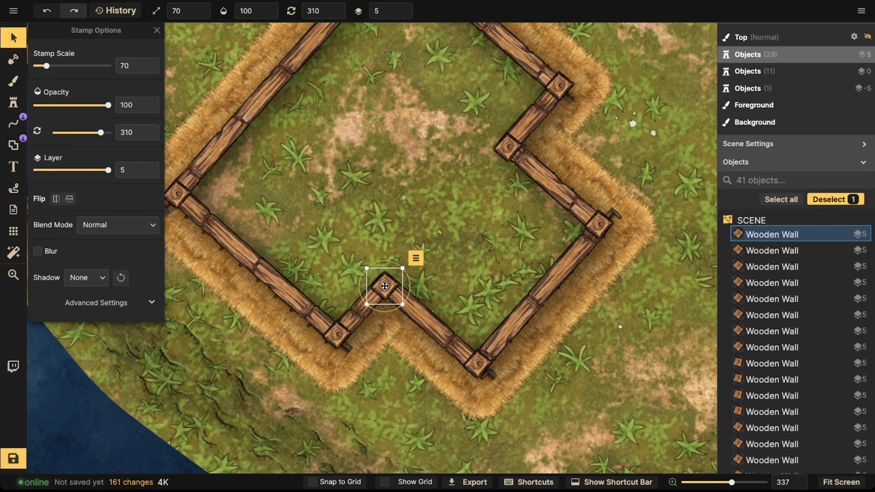
pyautogui.press('space')
pyautogui.moveTo(193, 231); pyautogui.dragTo(586, 261)
pyautogui.hotkey('ctrl', 'v')
# Step: Place posts on all four corners of the remaining riverside dock, rotated 318°
pyautogui.click(245, 188)
pyautogui.moveTo(240, 211); pyautogui.dragTo(239, 211)
pyautogui.click(245, 187)
pyautogui.click(245, 187)
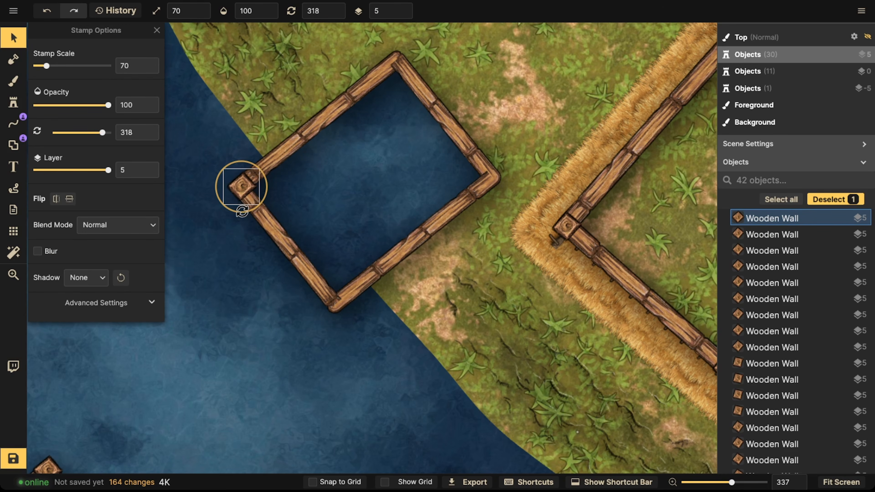
pyautogui.hotkey('ctrl', 'v')
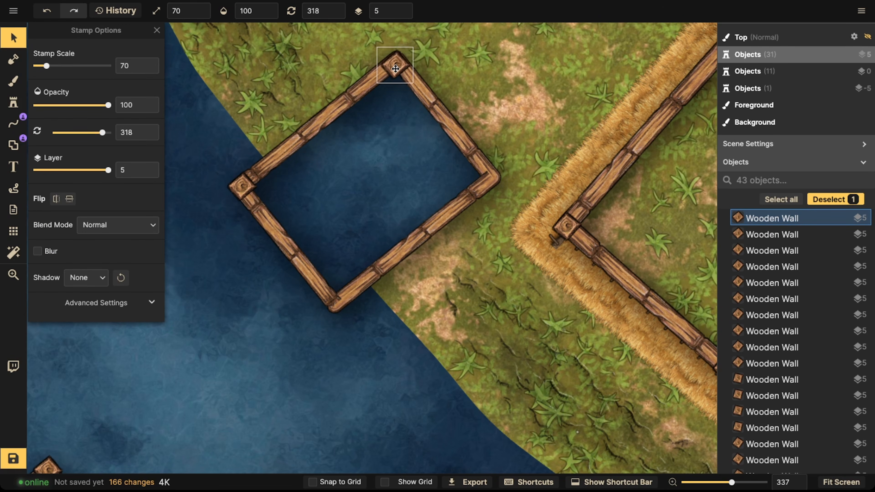
pyautogui.click(486, 166)
pyautogui.hotkey('ctrl', 'v')
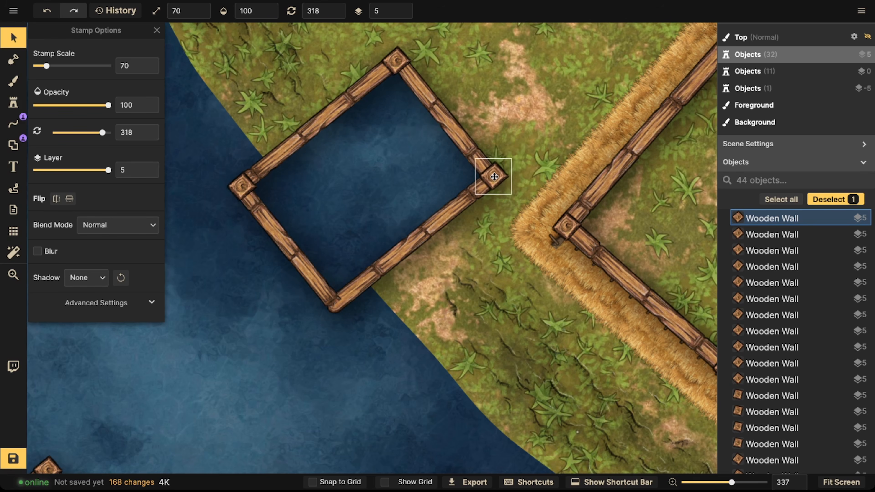
pyautogui.click(332, 299)
pyautogui.hotkey('ctrl', 'v')
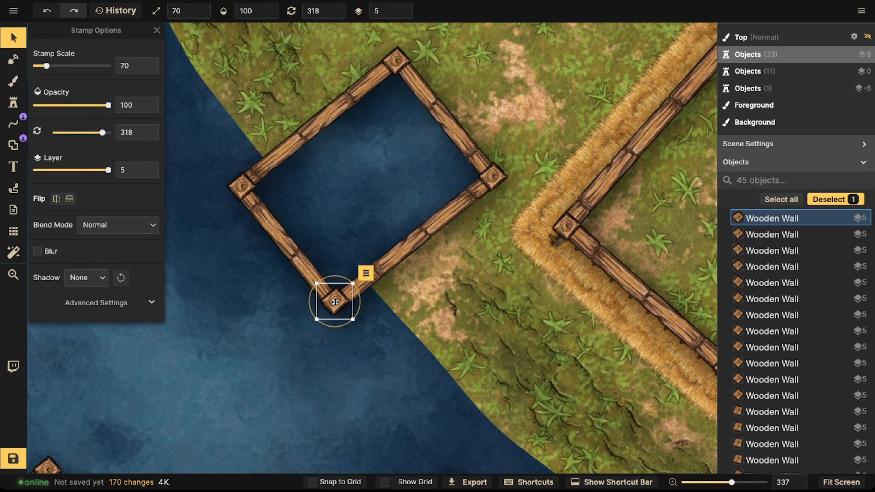
# Step: Zoom out to review the whole map
pyautogui.press('Escape')
pyautogui.scroll(-10, 322, 260)
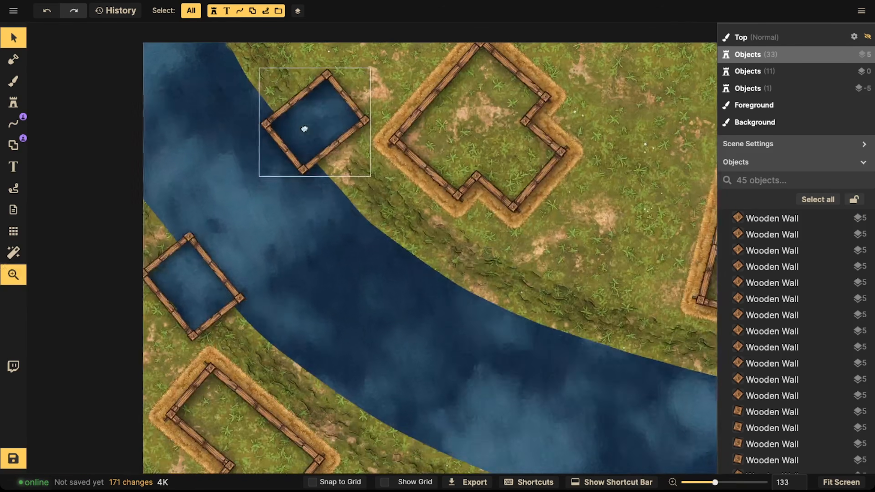
pyautogui.scroll(-5, 312, 170)
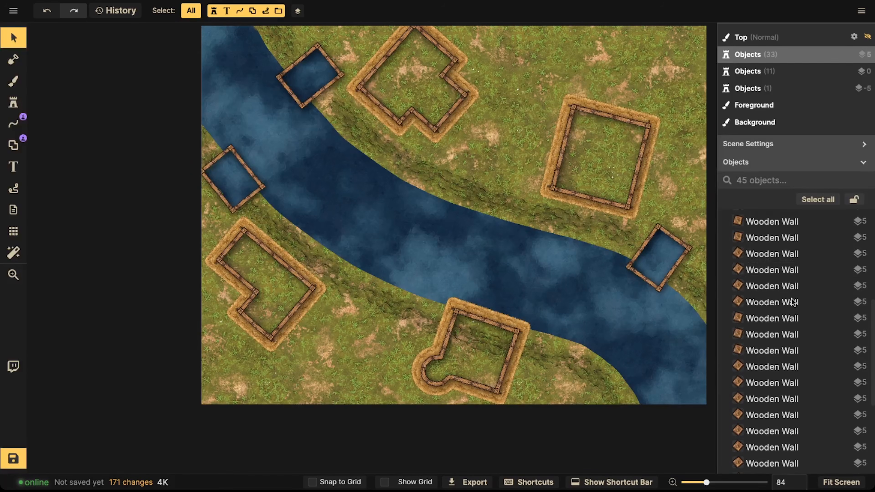
pyautogui.scroll(-10, 777, 279)
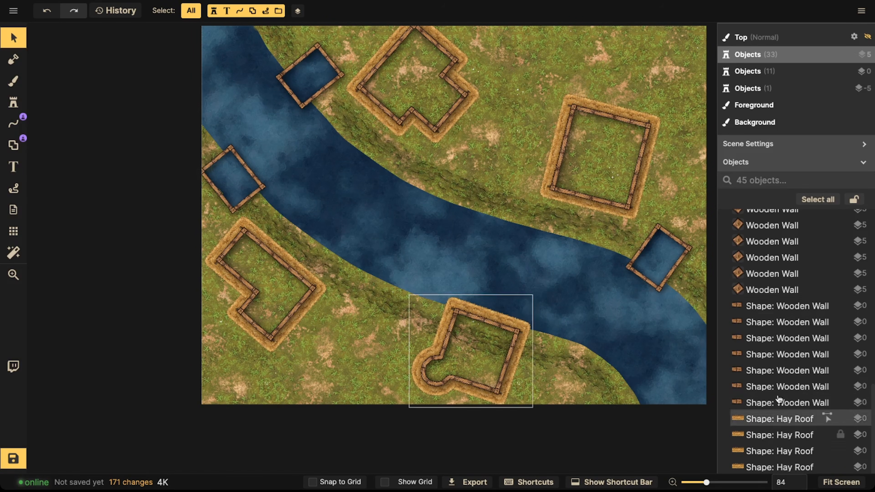
pyautogui.moveTo(402, 145); pyautogui.dragTo(365, 200)
pyautogui.scroll(-1, 186, 201)
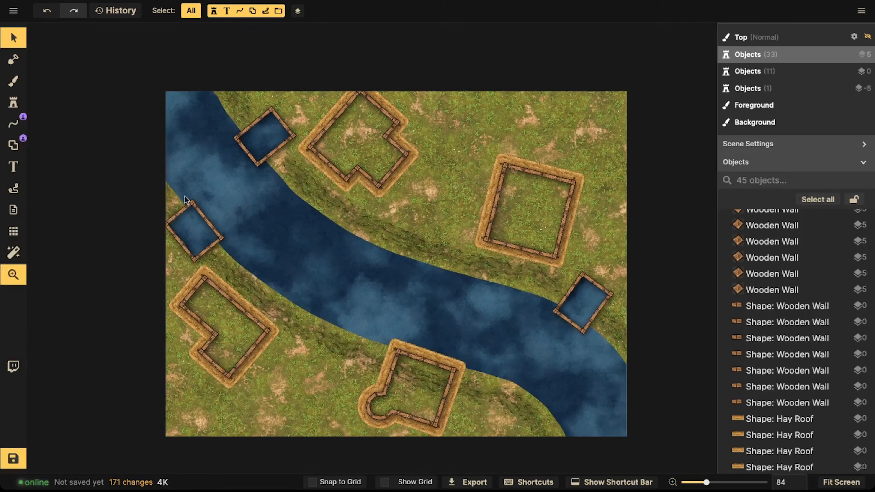
pyautogui.moveTo(187, 200); pyautogui.dragTo(174, 193)
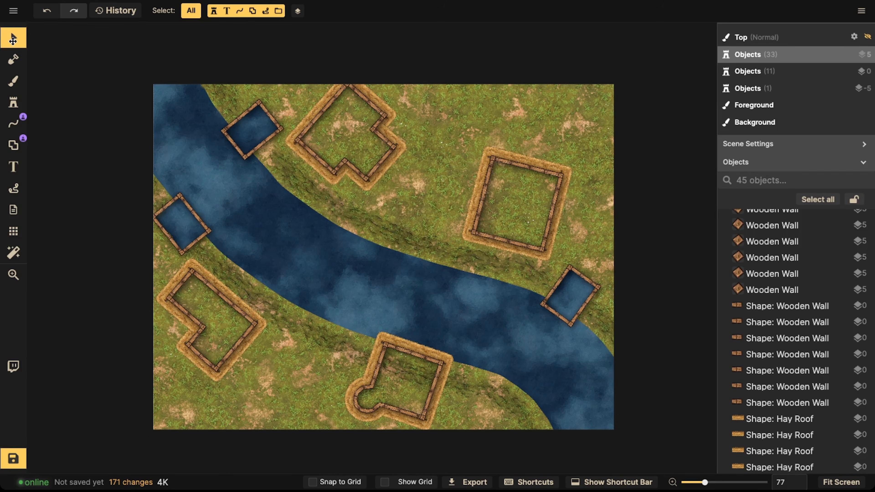
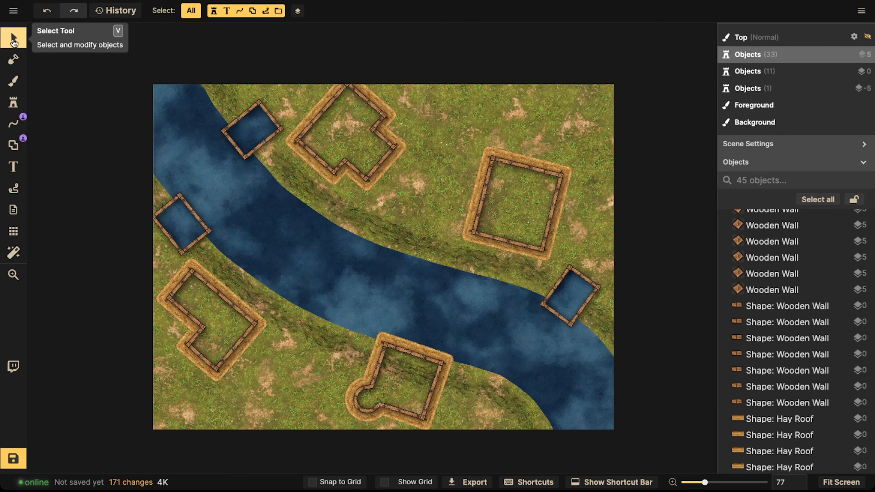
# Step: Limit selection to shapes, turn on grid snapping, and add a door portal on the top house's lower-right wall
pyautogui.click(192, 11)
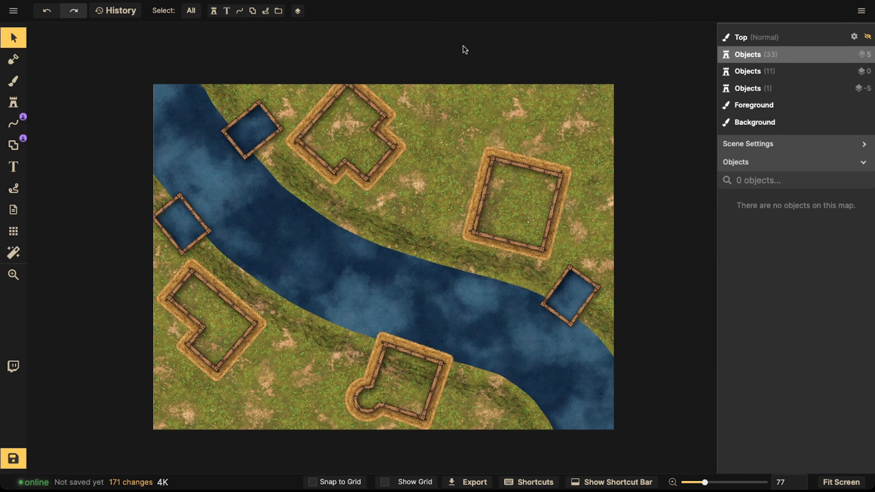
pyautogui.click(253, 11)
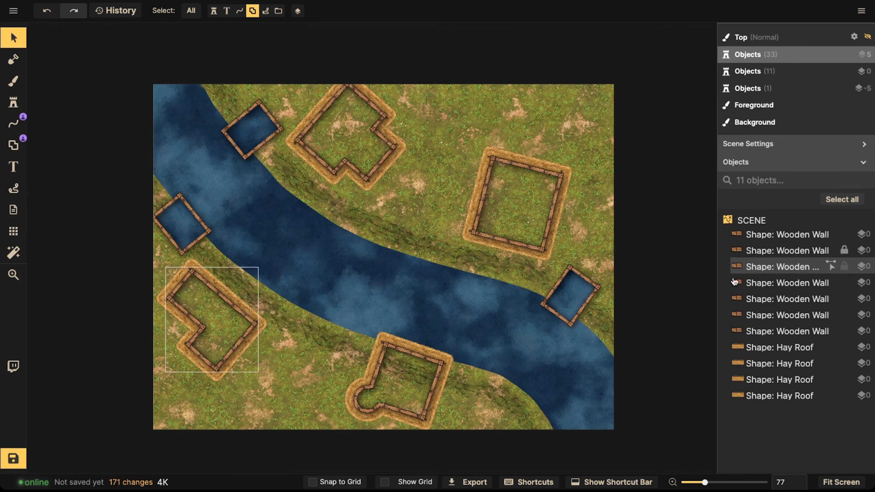
pyautogui.click(12, 151)
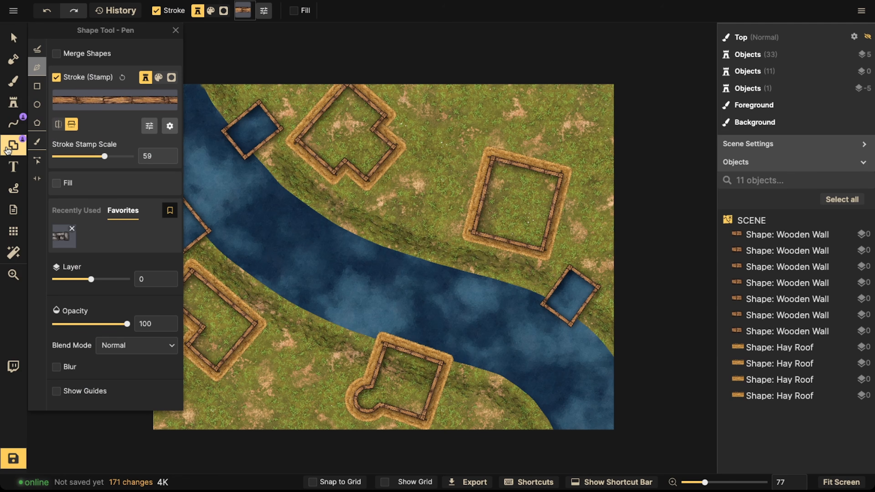
pyautogui.click(37, 178)
pyautogui.scroll(2, 242, 257)
pyautogui.scroll(-5, 295, 164)
pyautogui.hscroll(-3, 295, 164)
pyautogui.scroll(6, 340, 212)
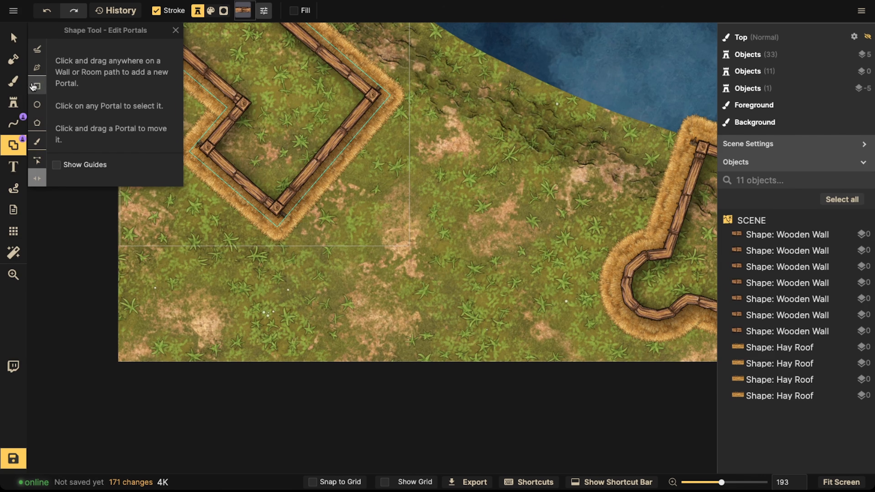
pyautogui.click(337, 158)
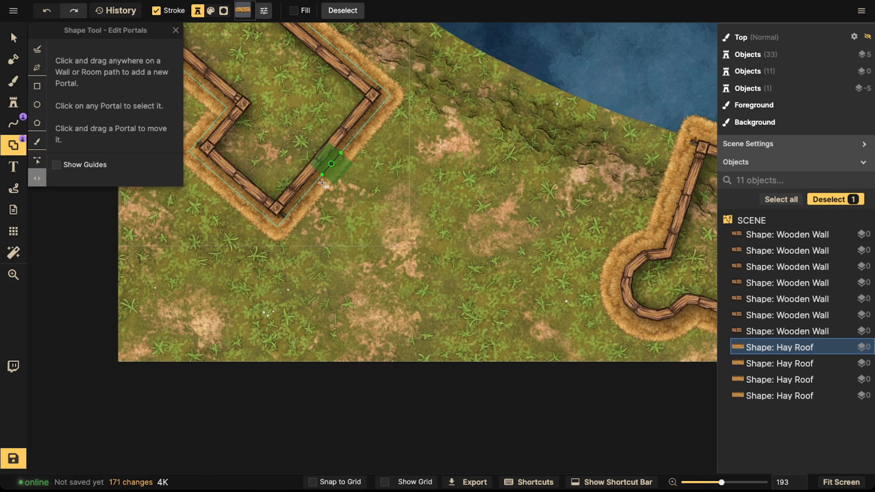
pyautogui.click(319, 481)
pyautogui.moveTo(310, 187); pyautogui.dragTo(347, 145)
# Step: Adjust the portal on the top house's right wall with grid snapping turned off
pyautogui.press('space')
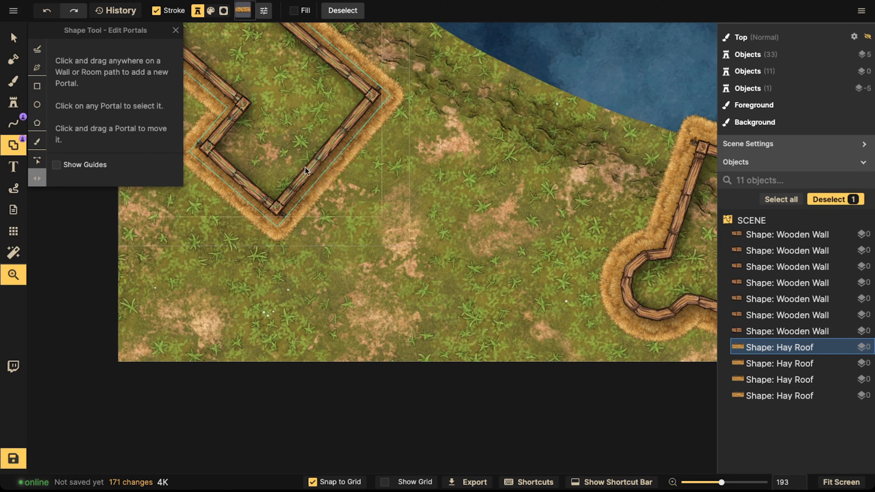
pyautogui.moveTo(306, 166); pyautogui.dragTo(309, 243)
pyautogui.press('space')
pyautogui.moveTo(251, 252); pyautogui.dragTo(390, 191)
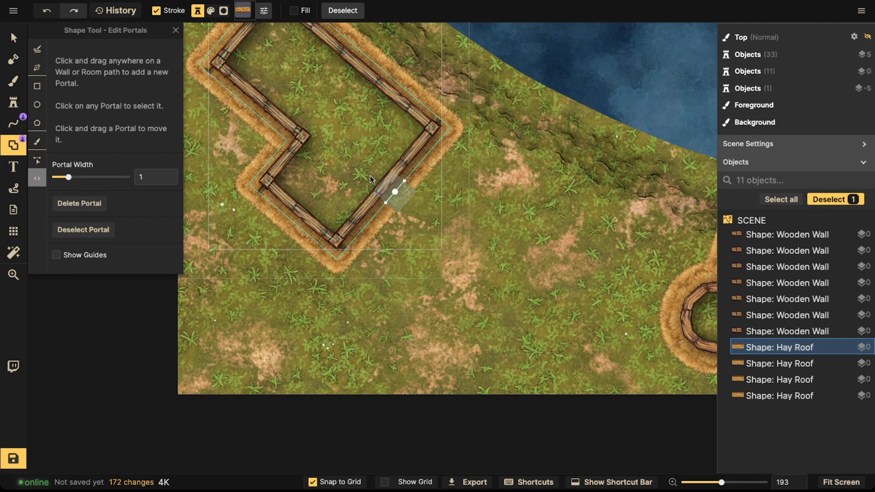
pyautogui.click(384, 185)
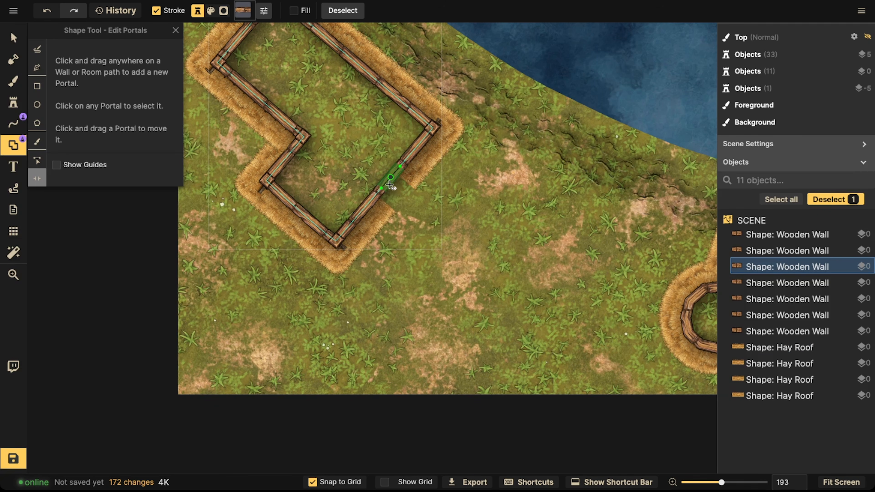
pyautogui.click(331, 482)
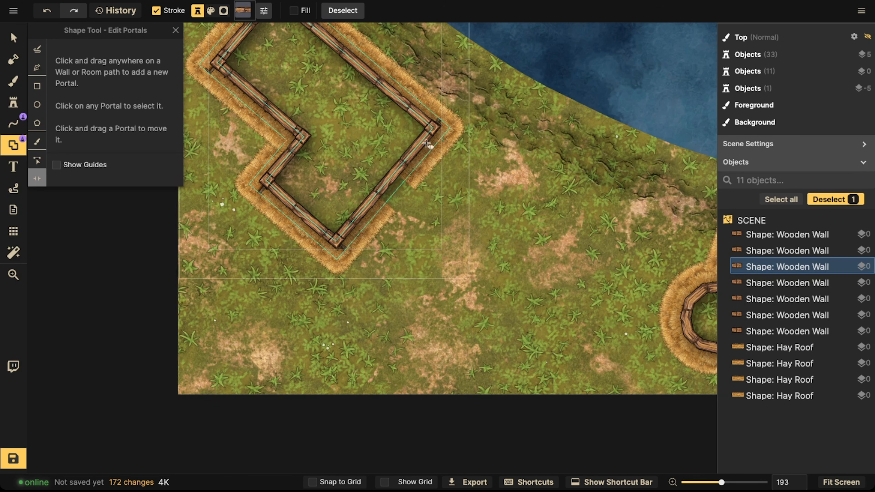
pyautogui.click(395, 192)
pyautogui.scroll(-2, 374, 136)
pyautogui.press('space')
pyautogui.moveTo(375, 136); pyautogui.dragTo(390, 372)
pyautogui.click(298, 275)
pyautogui.press('space')
pyautogui.moveTo(299, 289); pyautogui.dragTo(369, 211)
pyautogui.scroll(3, 368, 232)
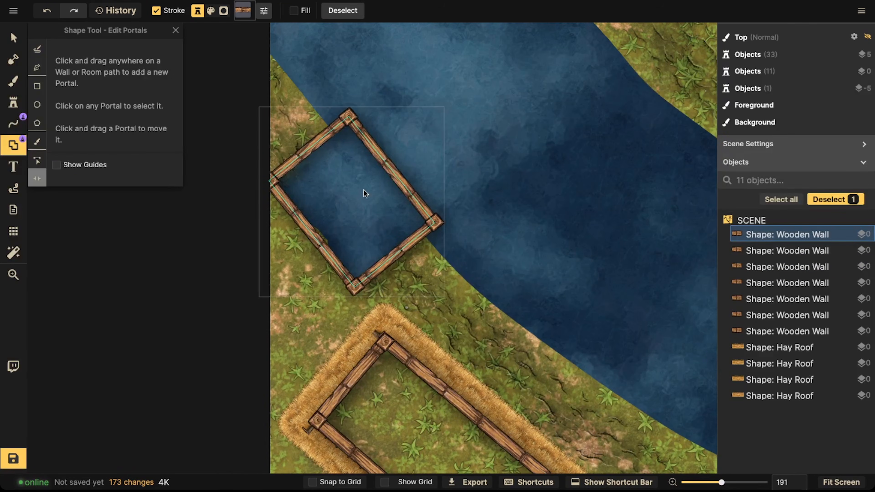
# Step: Open the upper-left dock's river-facing side with a wide portal and add a small portal on its landward side
pyautogui.click(395, 173)
pyautogui.moveTo(384, 160); pyautogui.dragTo(371, 142)
pyautogui.moveTo(394, 175); pyautogui.dragTo(389, 169)
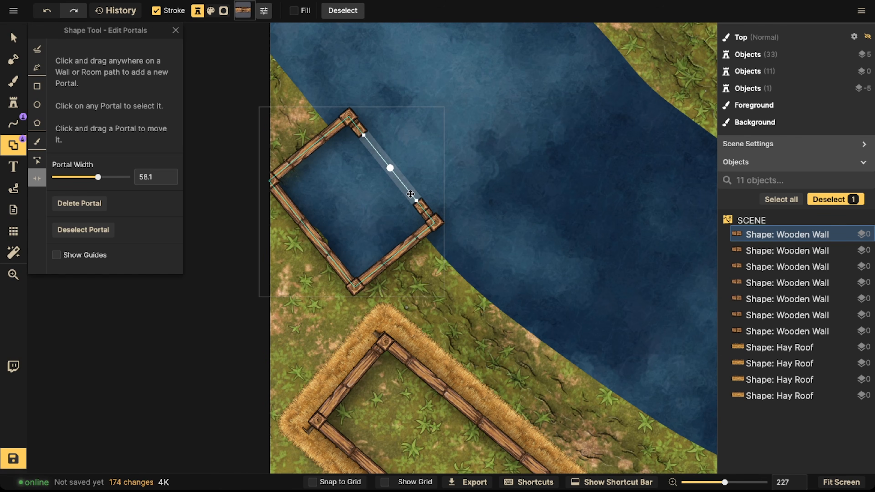
pyautogui.moveTo(392, 172); pyautogui.dragTo(396, 177)
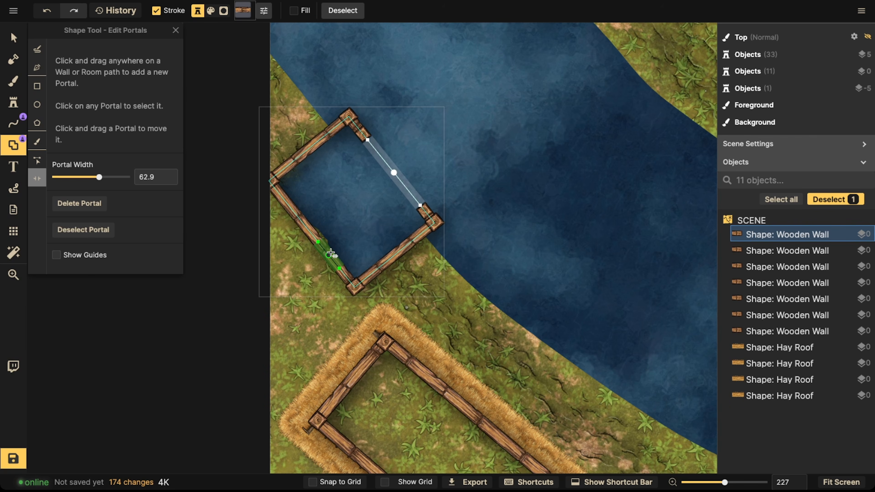
pyautogui.moveTo(393, 172); pyautogui.dragTo(389, 167)
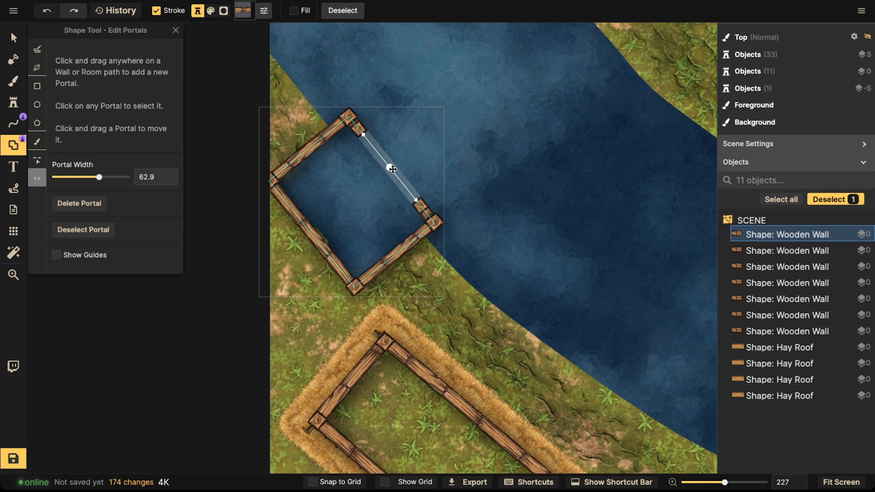
pyautogui.moveTo(417, 198); pyautogui.dragTo(385, 162)
pyautogui.moveTo(320, 243); pyautogui.dragTo(331, 259)
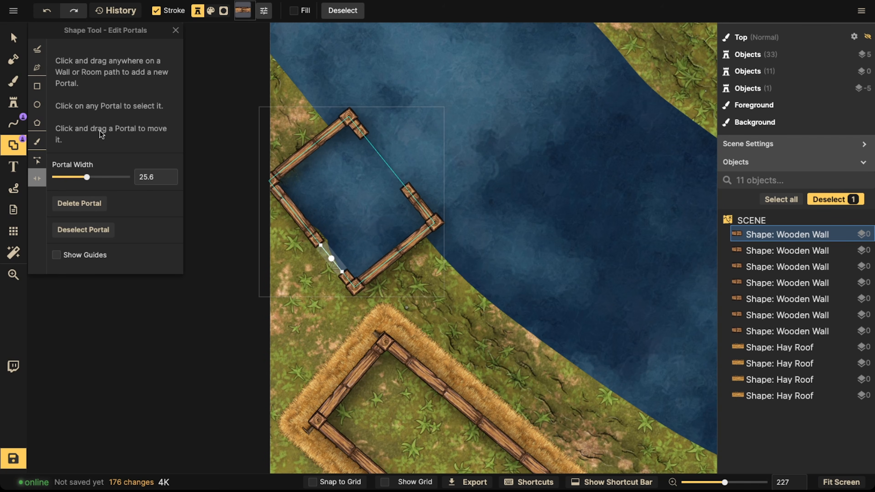
# Step: Turn on the map grid
pyautogui.click(13, 102)
pyautogui.click(13, 231)
pyautogui.click(37, 53)
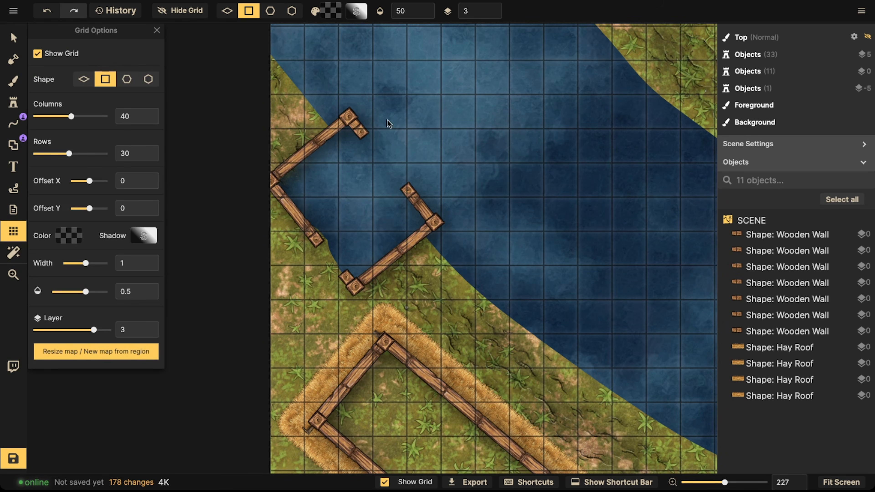
# Step: Search the stamp catalog for boat and place a rowboat at scale 30, rotated 240°, inside the dock
pyautogui.click(13, 103)
pyautogui.click(73, 95)
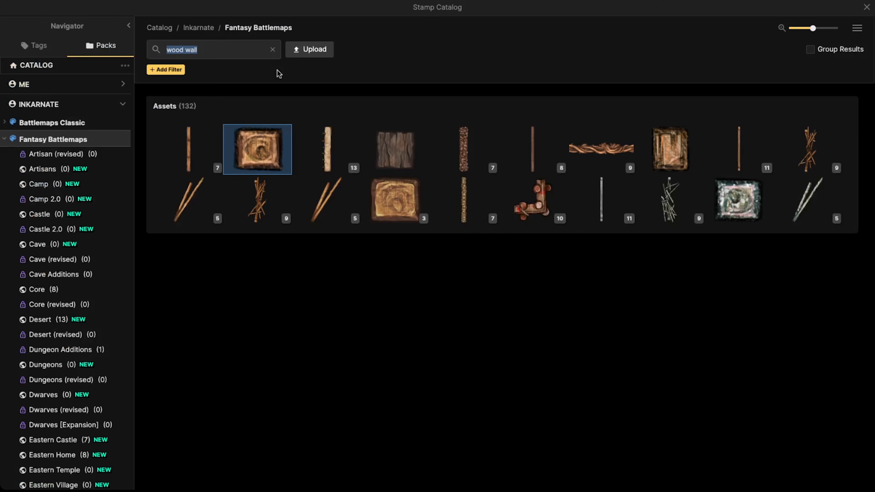
pyautogui.write('boat')
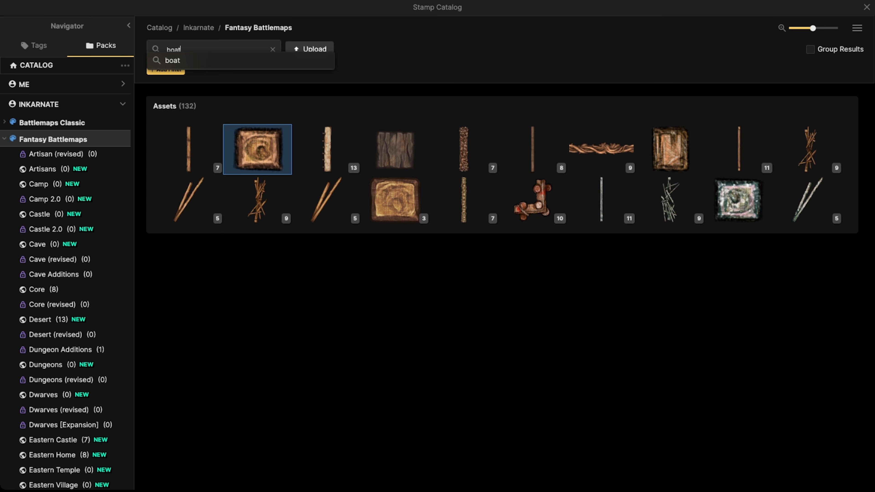
pyautogui.click(193, 66)
pyautogui.click(240, 149)
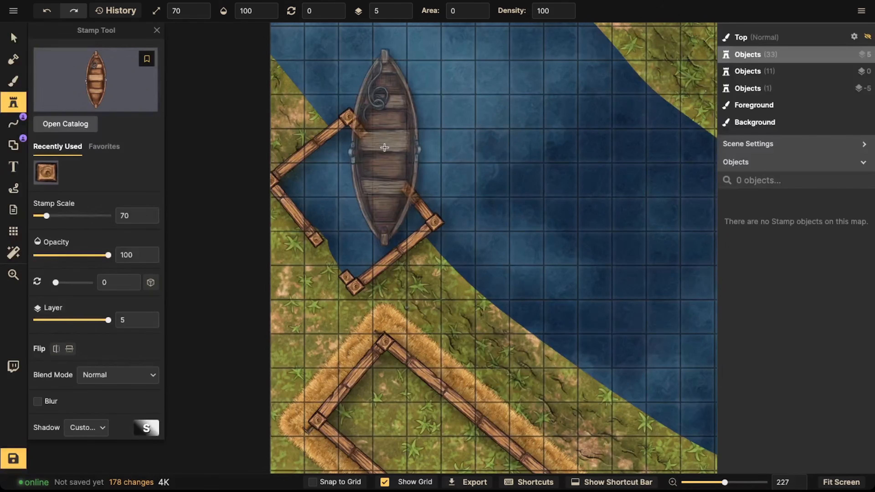
pyautogui.scroll(-4, 395, 143)
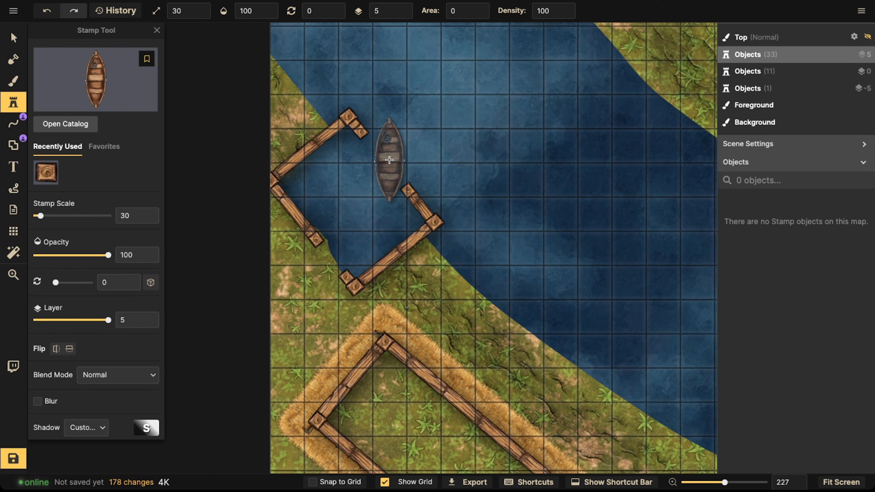
pyautogui.scroll(4, 389, 160)
pyautogui.scroll(-4, 389, 160)
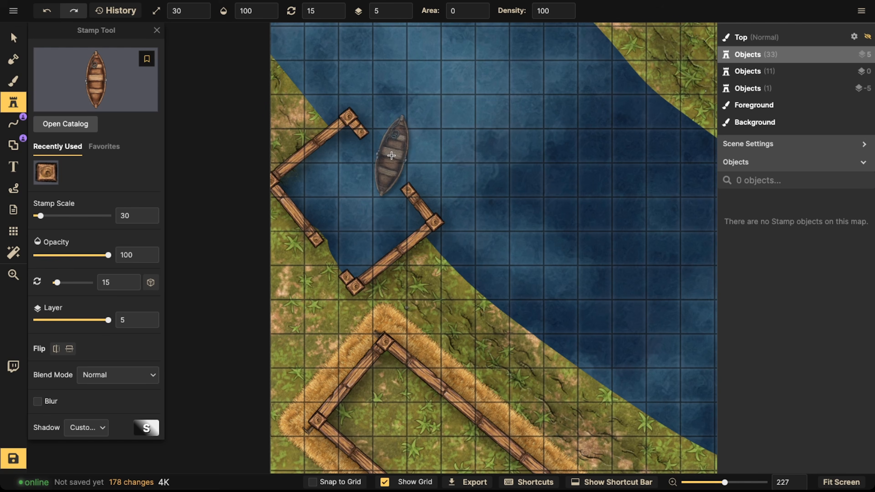
pyautogui.scroll(5, 390, 162)
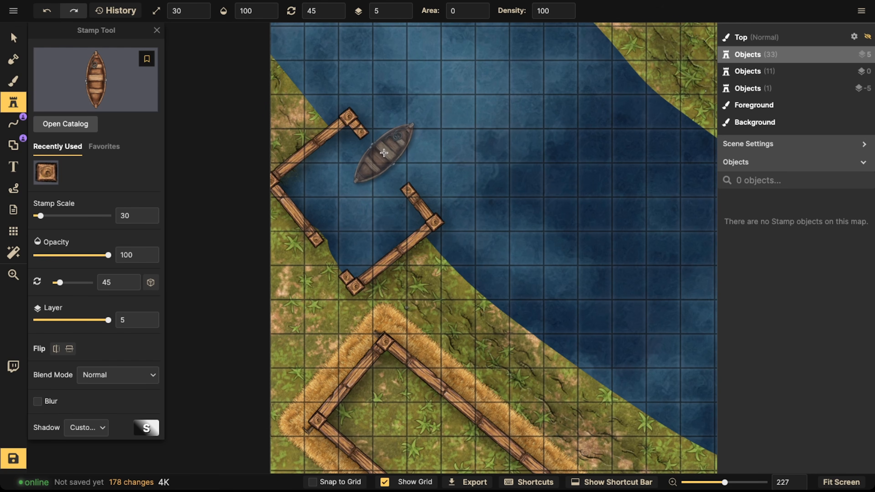
pyautogui.scroll(8, 385, 151)
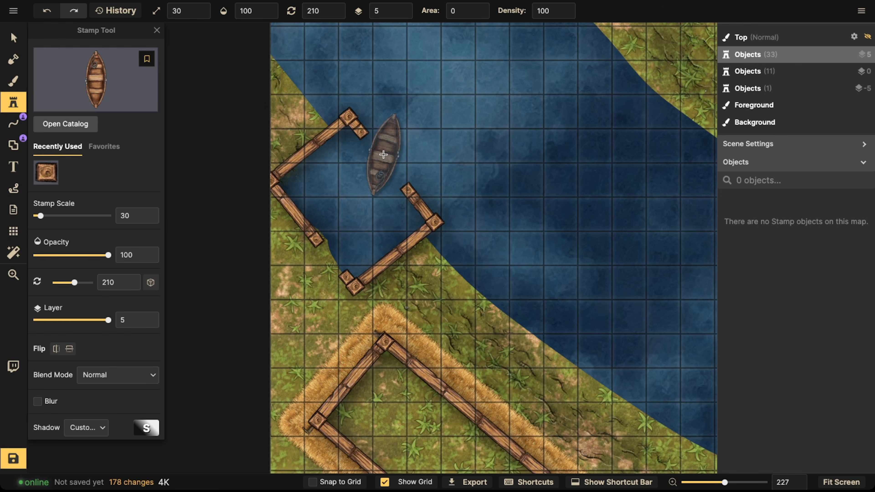
pyautogui.scroll(3, 410, 145)
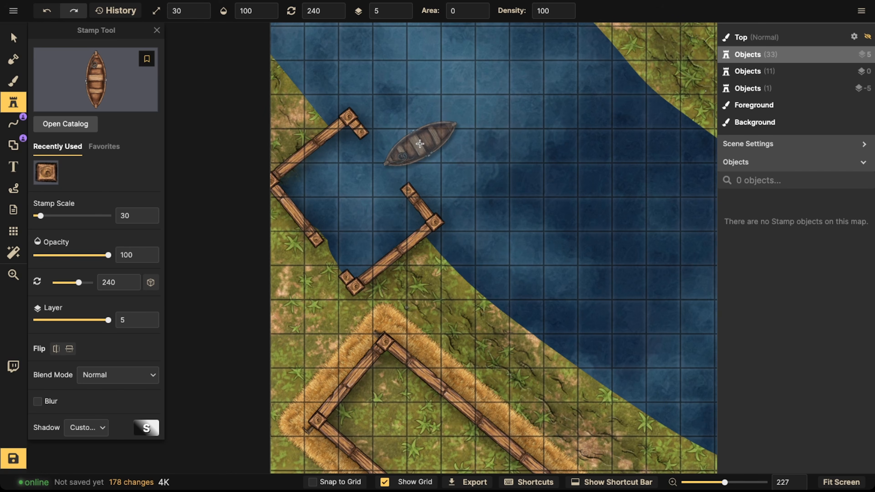
pyautogui.click(420, 144)
pyautogui.click(16, 39)
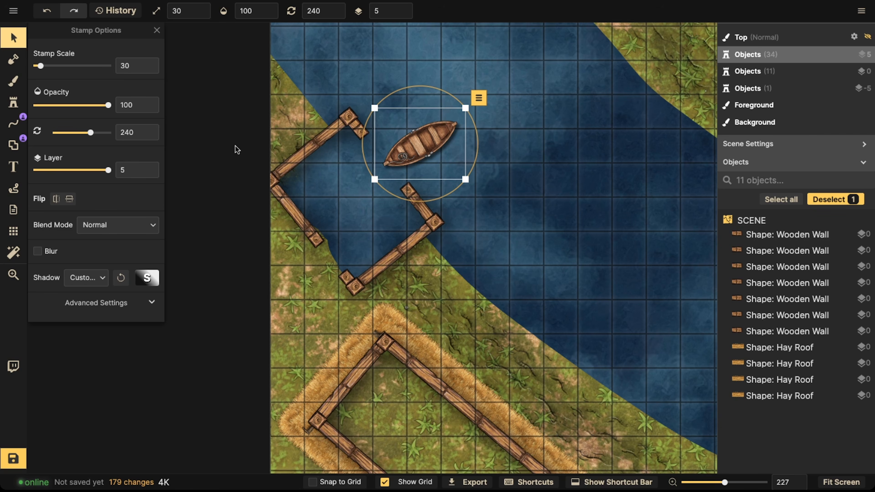
# Step: Add portals on the upper dock's river-facing side and its landward wall
pyautogui.press('space')
pyautogui.moveTo(267, 152); pyautogui.dragTo(195, 149)
pyautogui.click(16, 145)
pyautogui.press('space')
pyautogui.moveTo(489, 145); pyautogui.dragTo(411, 274)
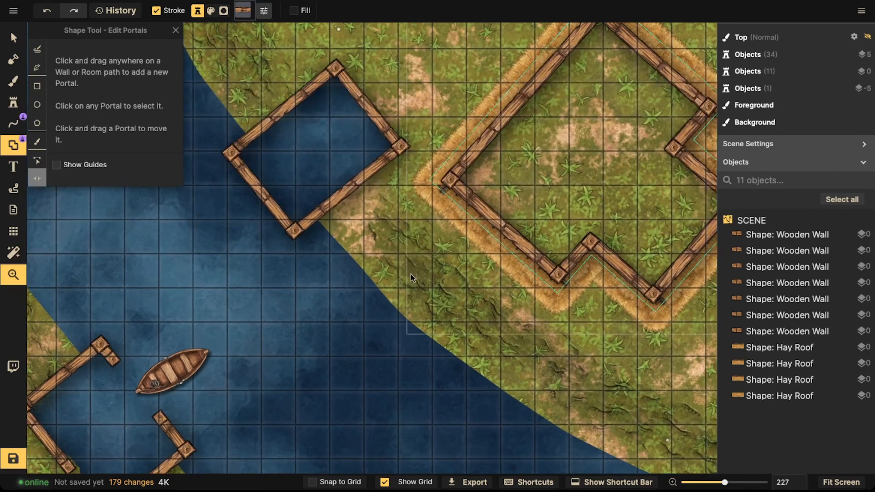
pyautogui.click(263, 197)
pyautogui.moveTo(252, 182); pyautogui.dragTo(242, 169)
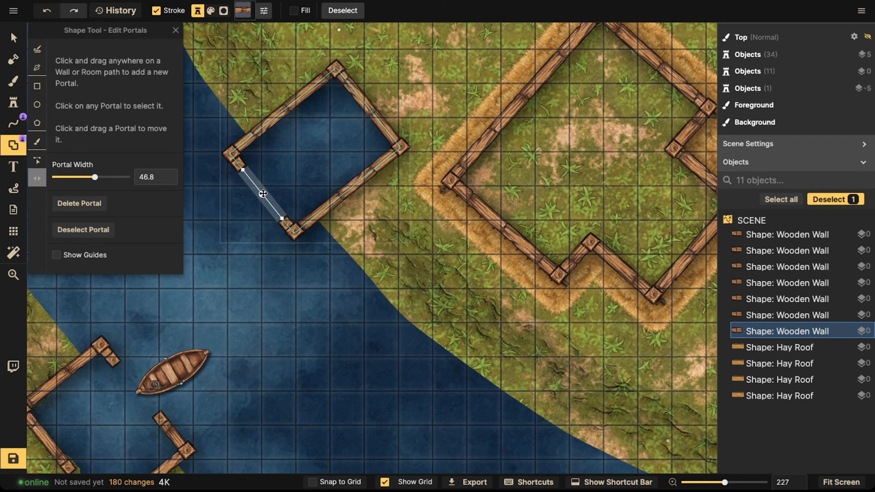
pyautogui.click(363, 101)
# Step: Add a door portal on the zigzag house's lower-right wall
pyautogui.press('space')
pyautogui.moveTo(686, 297); pyautogui.dragTo(321, 198)
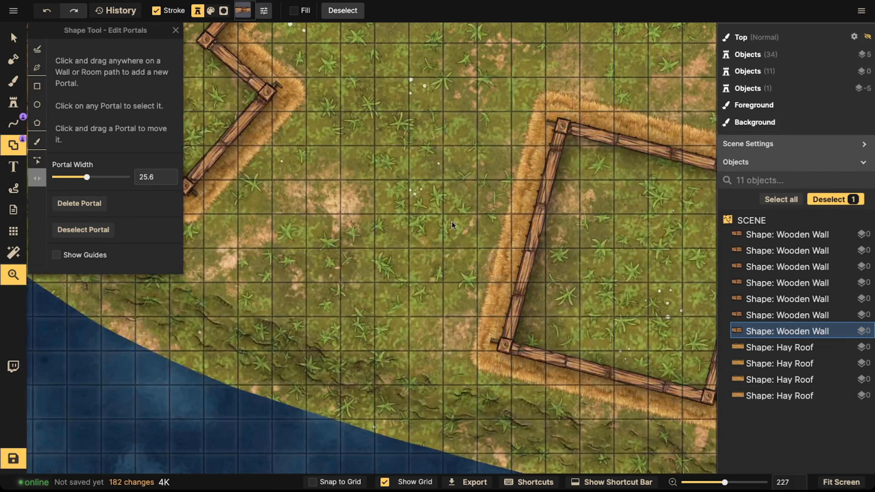
pyautogui.press('space')
pyautogui.moveTo(379, 320); pyautogui.dragTo(617, 442)
pyautogui.press('space')
pyautogui.moveTo(465, 275); pyautogui.dragTo(456, 280)
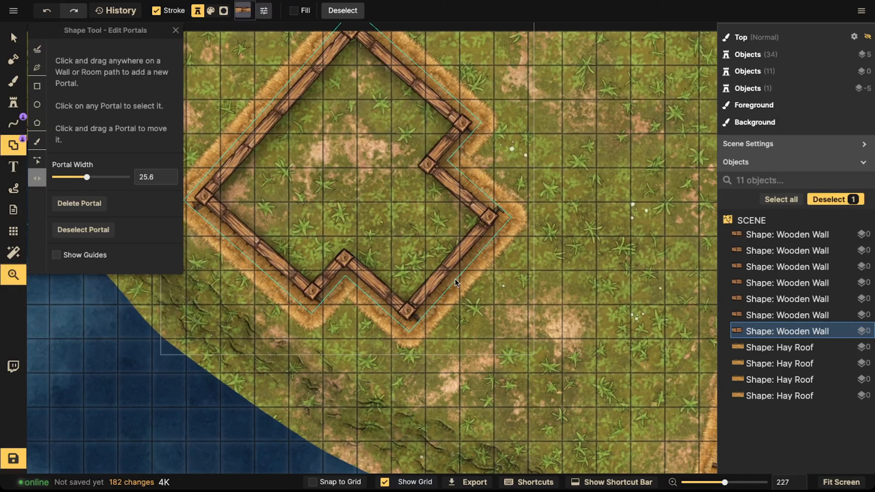
pyautogui.click(450, 269)
pyautogui.click(452, 268)
pyautogui.click(449, 265)
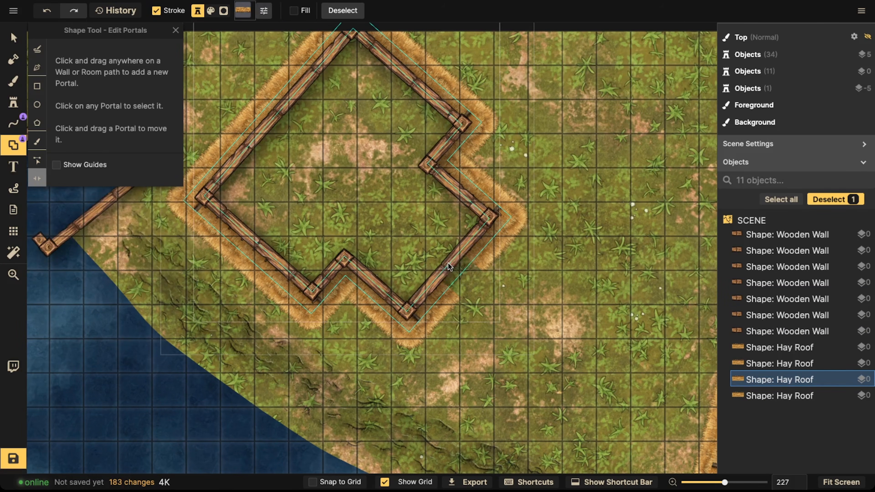
pyautogui.click(449, 264)
# Step: Add a door portal on the square house's left wall
pyautogui.press('space')
pyautogui.moveTo(551, 270); pyautogui.dragTo(189, 185)
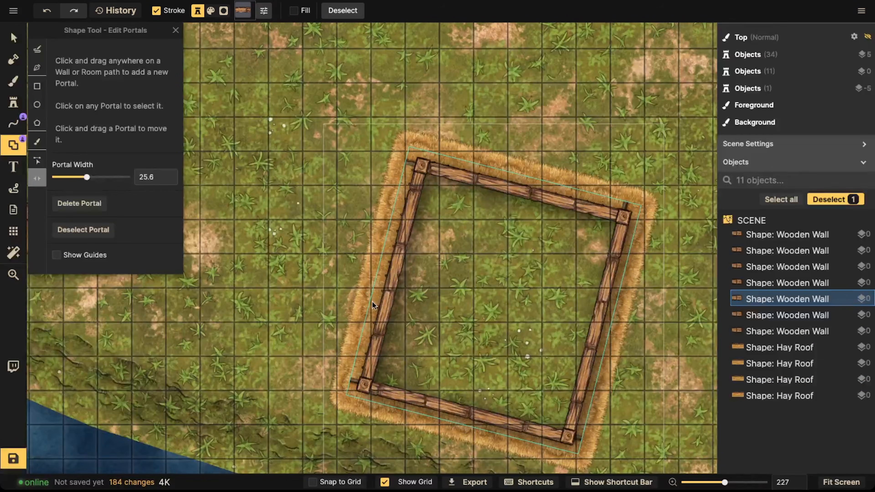
pyautogui.click(373, 302)
pyautogui.click(390, 307)
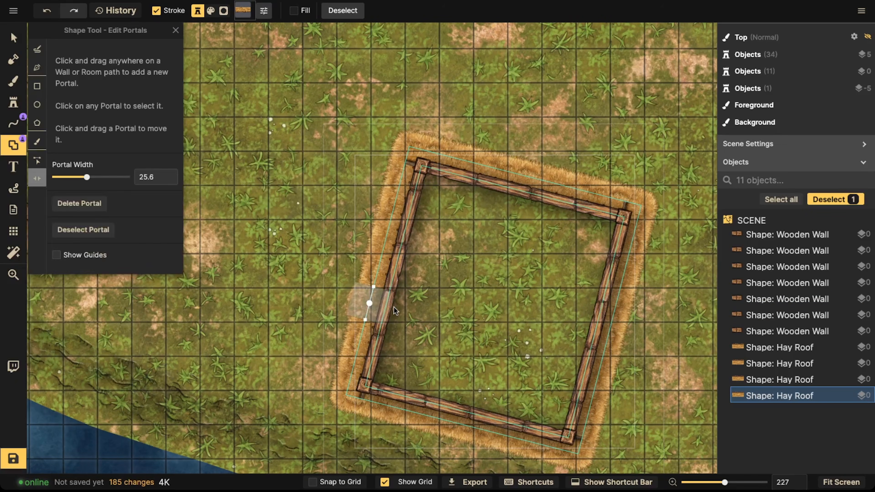
pyautogui.click(390, 307)
pyautogui.click(387, 310)
# Step: Add portals on the riverside dock's river-facing wall and its landward wall
pyautogui.scroll(-10, 387, 303)
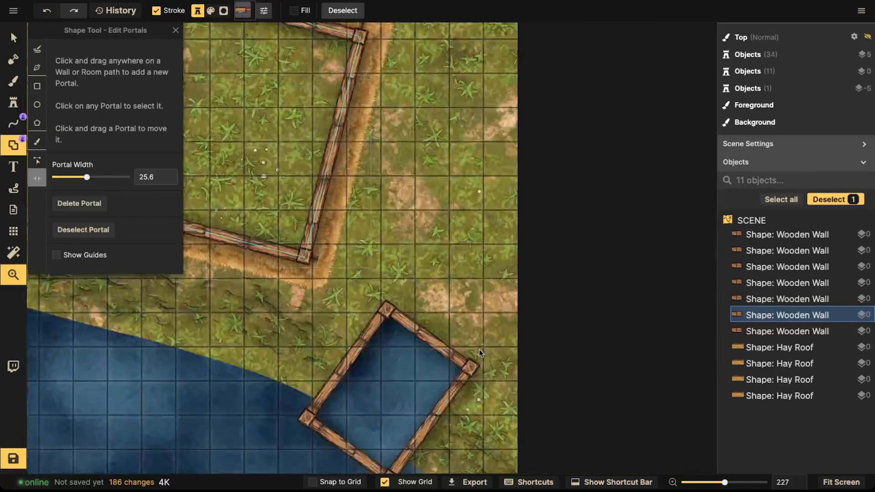
pyautogui.click(331, 293)
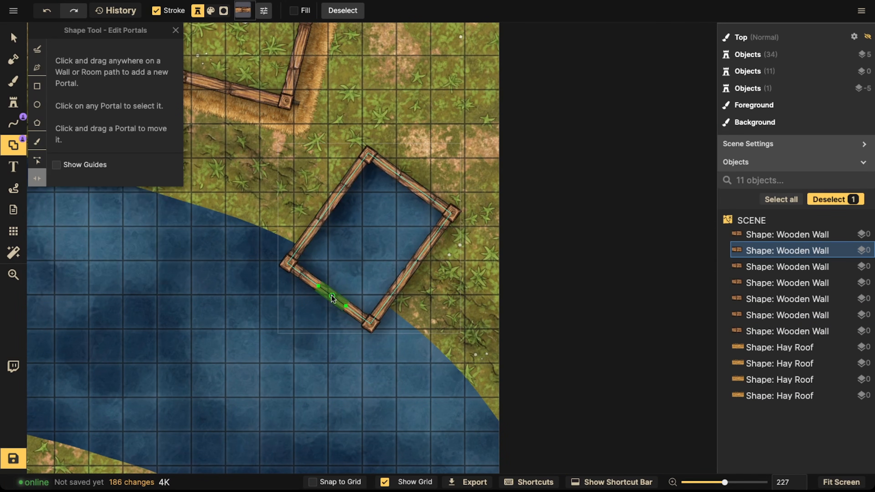
pyautogui.click(332, 297)
pyautogui.moveTo(319, 287)
pyautogui.mouseDown()
pyautogui.moveTo(307, 280)
pyautogui.moveTo(326, 292)
pyautogui.mouseUp()
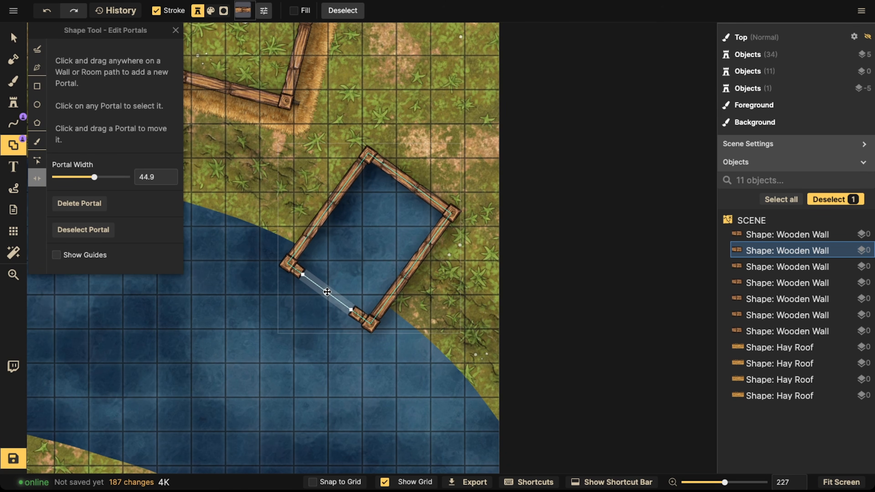
pyautogui.click(403, 177)
# Step: Add a door portal on the rounded house's left wall
pyautogui.scroll(-4, 367, 200)
pyautogui.press('space')
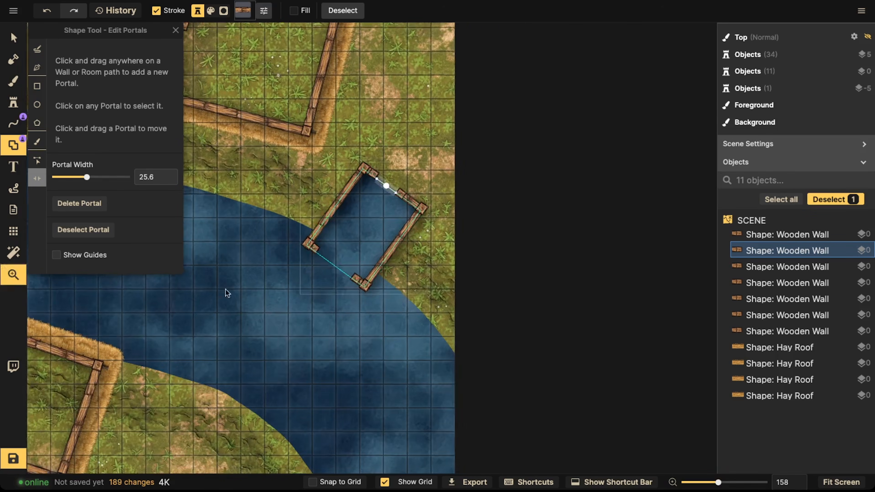
pyautogui.moveTo(225, 289); pyautogui.dragTo(407, 103)
pyautogui.moveTo(256, 305); pyautogui.dragTo(416, 206)
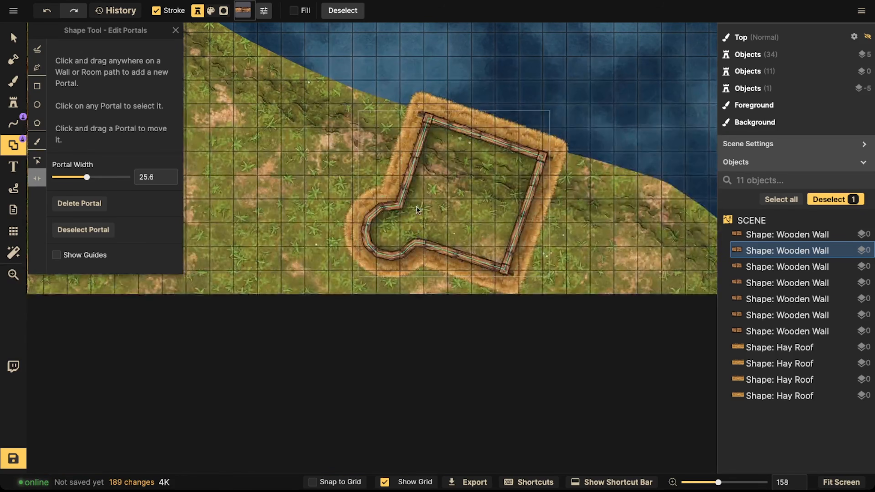
pyautogui.scroll(2, 413, 171)
pyautogui.moveTo(413, 171); pyautogui.dragTo(429, 251)
pyautogui.click(480, 200)
pyautogui.press('space')
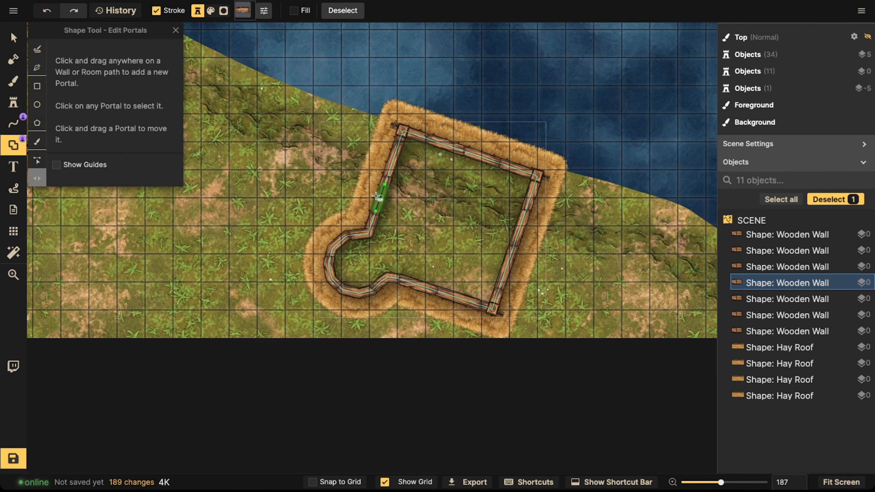
pyautogui.click(378, 200)
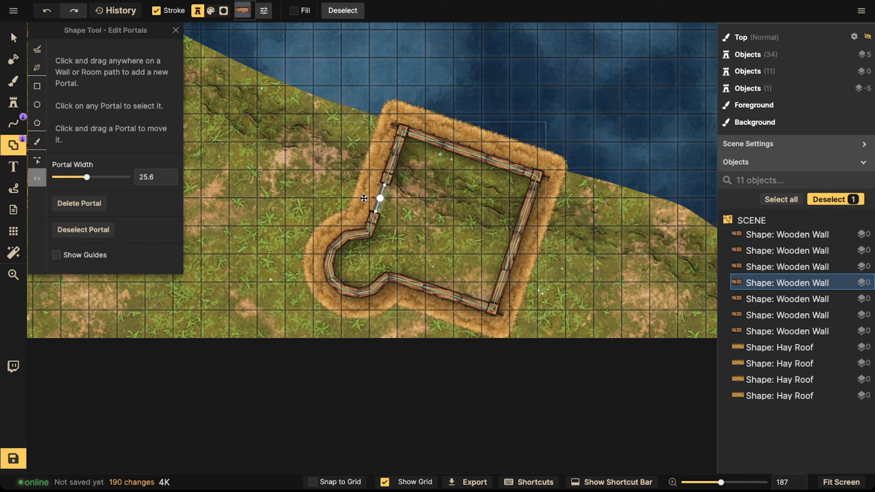
# Step: Pan across the map to review the portals placed on the houses and docks
pyautogui.click(364, 188)
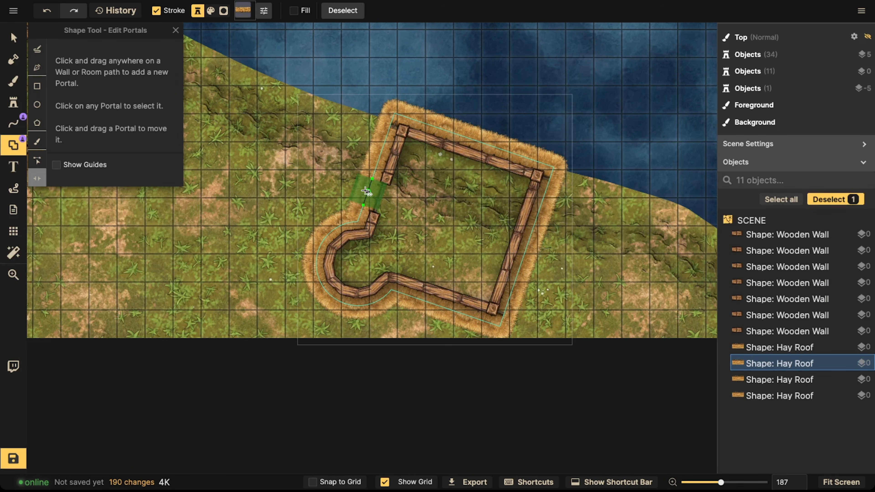
pyautogui.click(365, 193)
pyautogui.moveTo(299, 186); pyautogui.dragTo(405, 226)
pyautogui.moveTo(429, 142); pyautogui.dragTo(427, 197)
pyautogui.moveTo(595, 138); pyautogui.dragTo(430, 279)
pyautogui.moveTo(641, 352); pyautogui.dragTo(400, 221)
pyautogui.moveTo(611, 324); pyautogui.dragTo(486, 221)
pyautogui.scroll(-4, 389, 299)
pyautogui.moveTo(390, 300); pyautogui.dragTo(672, 362)
pyautogui.moveTo(294, 140); pyautogui.dragTo(436, 157)
pyautogui.moveTo(431, 223); pyautogui.dragTo(450, 176)
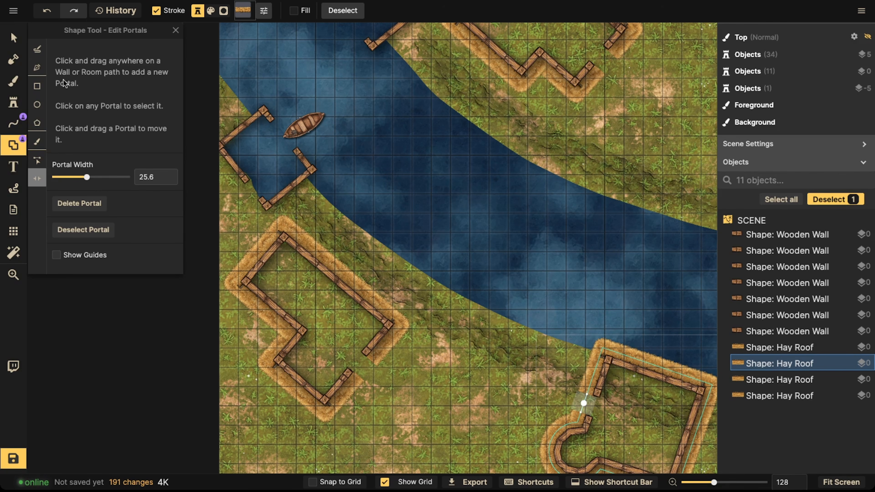
# Step: Switch to the Pen line tool with the wooden wall stamp and set its stroke brightness to 60
pyautogui.click(13, 124)
pyautogui.scroll(5, 217, 143)
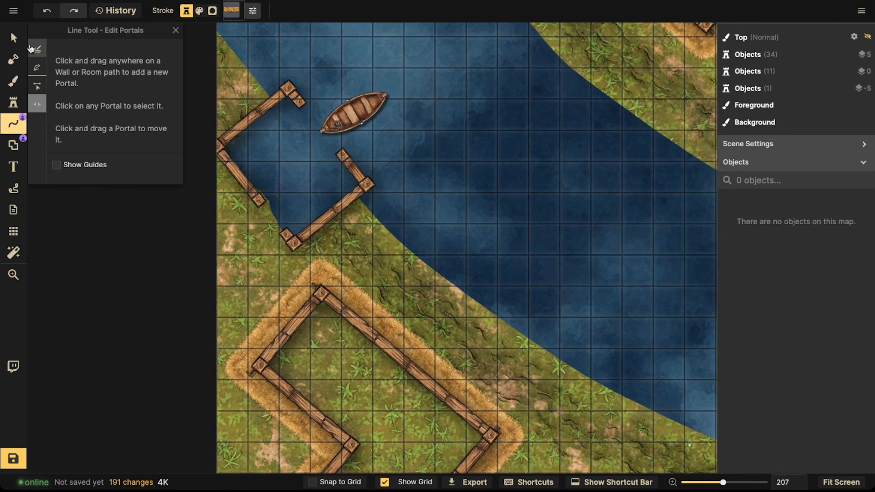
pyautogui.click(261, 160)
pyautogui.moveTo(268, 159); pyautogui.dragTo(353, 148)
pyautogui.scroll(3, 353, 148)
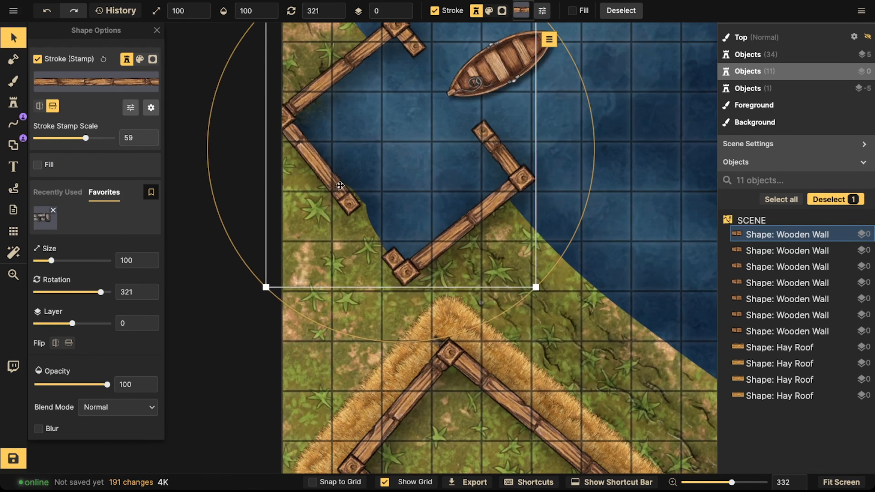
pyautogui.click(13, 81)
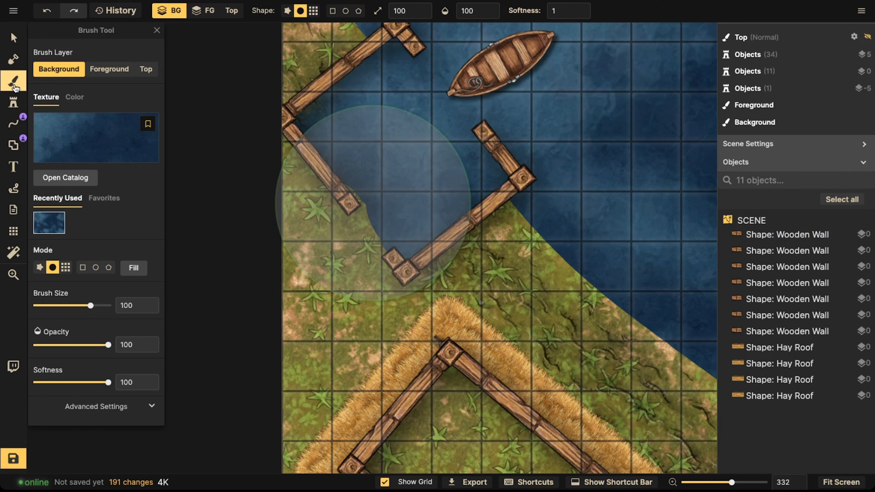
pyautogui.click(13, 125)
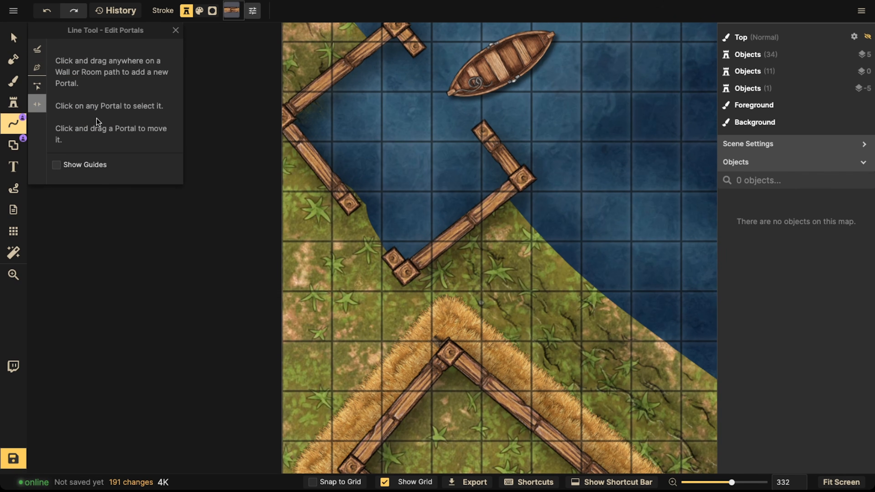
pyautogui.click(37, 69)
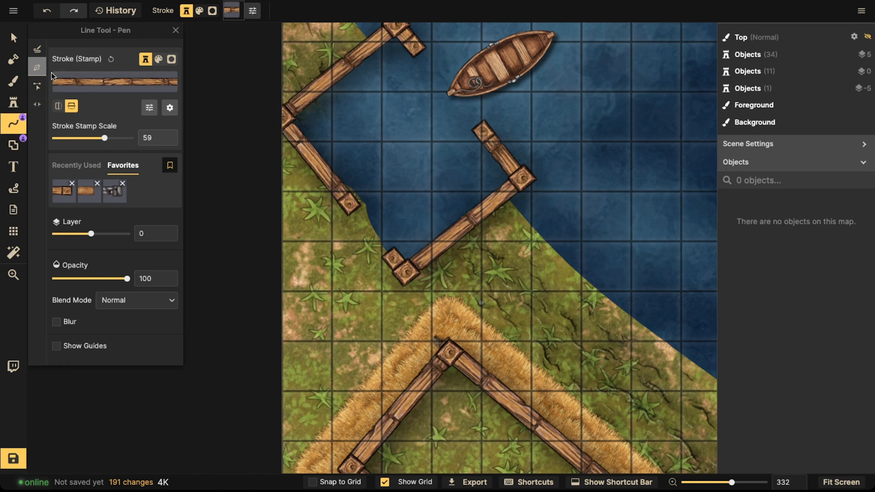
pyautogui.click(171, 107)
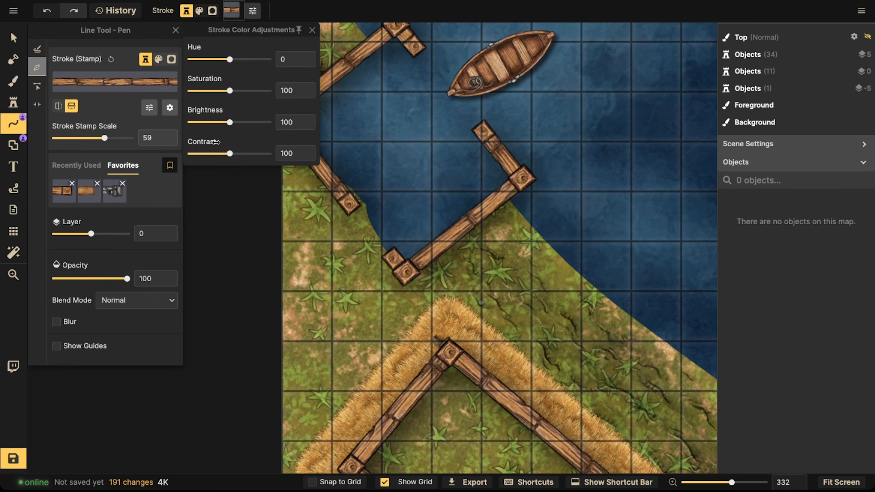
pyautogui.click(216, 122)
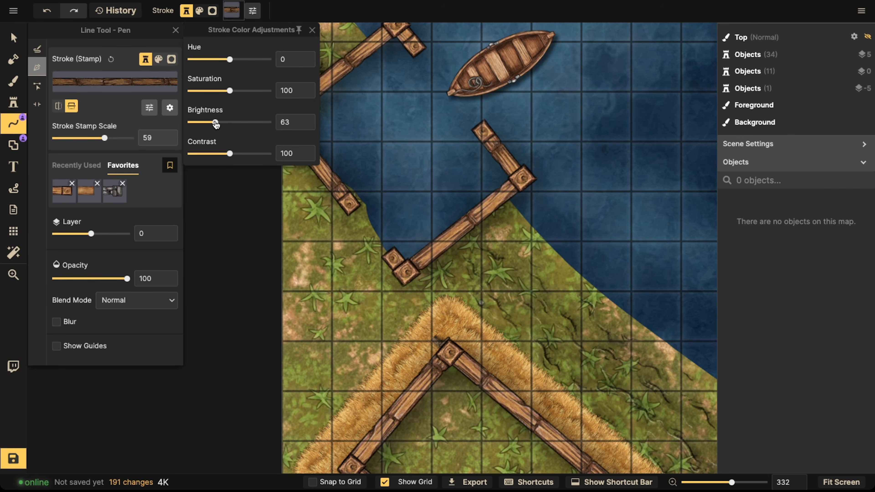
# Step: Draw a darkened wooden wall line across the opening on the lower part of the dock's left arm
pyautogui.click(171, 112)
pyautogui.click(192, 156)
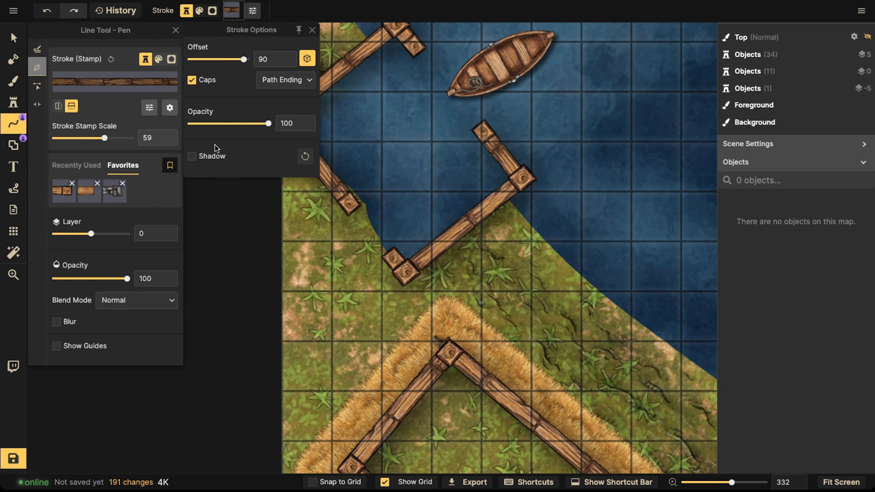
pyautogui.click(348, 208)
pyautogui.click(350, 205)
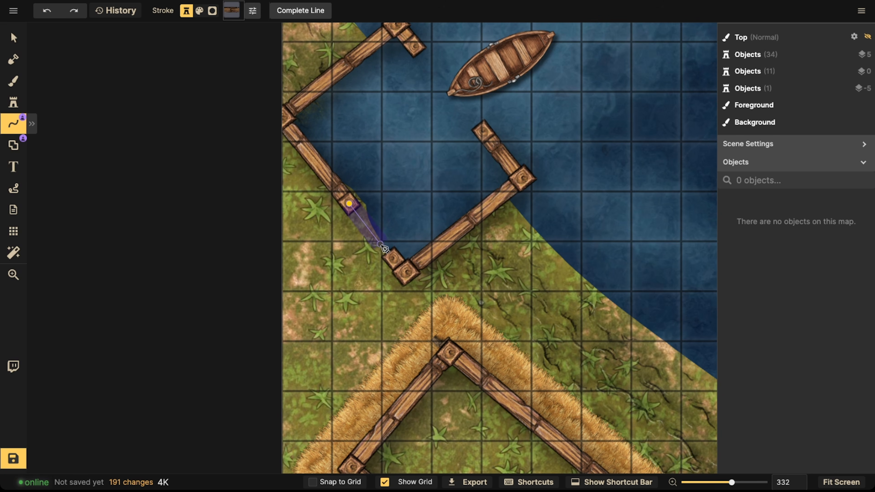
pyautogui.doubleClick(395, 258)
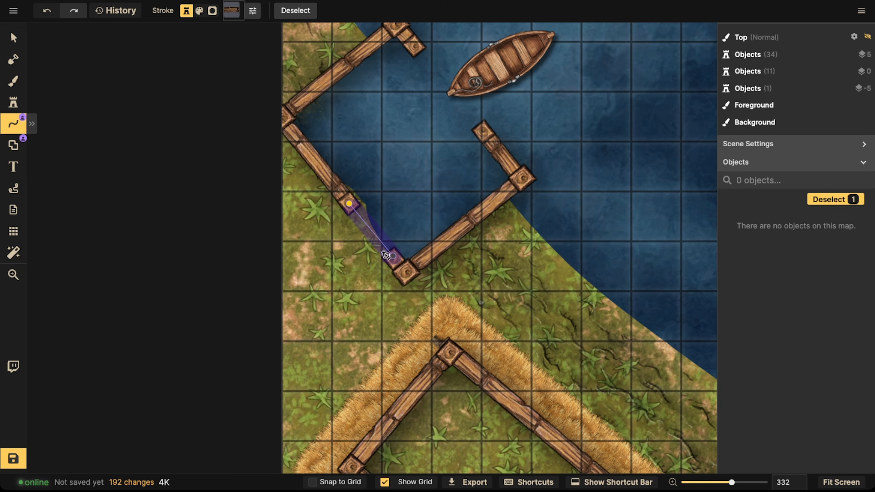
# Step: Move the darkened wall line to layer -2, beneath the other walls
pyautogui.click(14, 37)
pyautogui.click(151, 108)
pyautogui.click(177, 84)
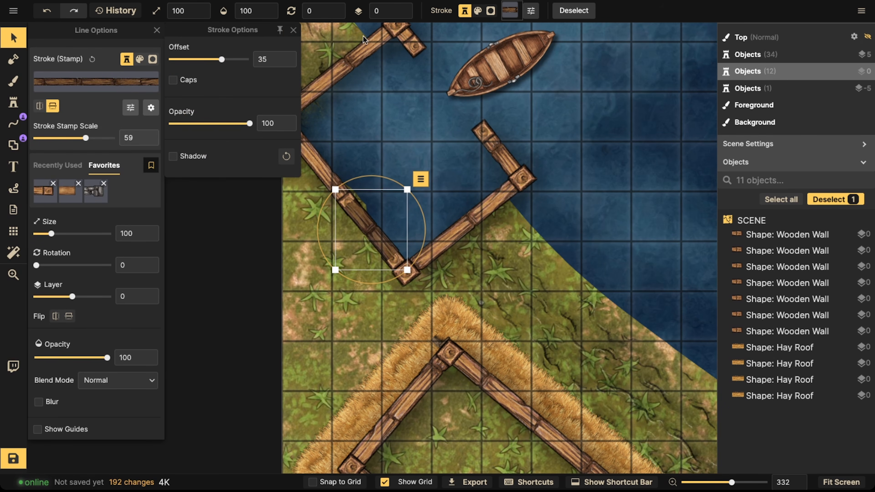
pyautogui.click(407, 13)
pyautogui.click(407, 14)
# Step: Paste a copy of the darkened wall line into the zigzag house's lower-right doorway, rotated about 82°
pyautogui.click(361, 222)
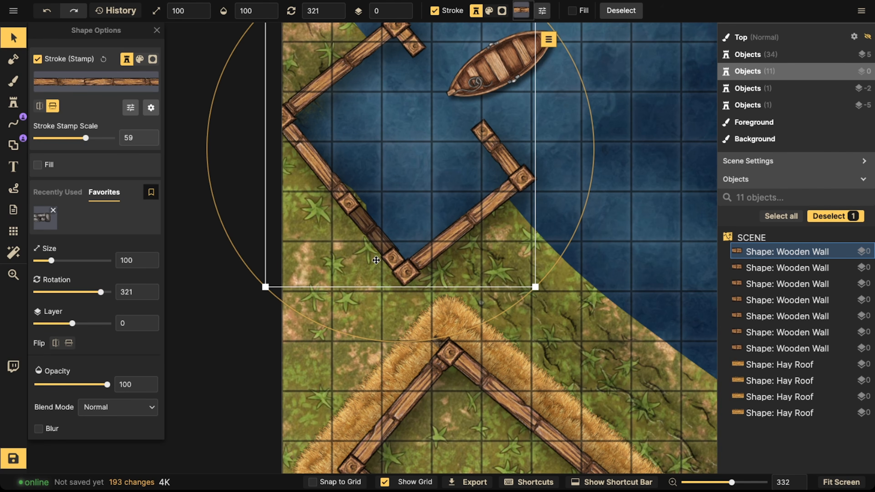
pyautogui.click(156, 30)
pyautogui.click(190, 11)
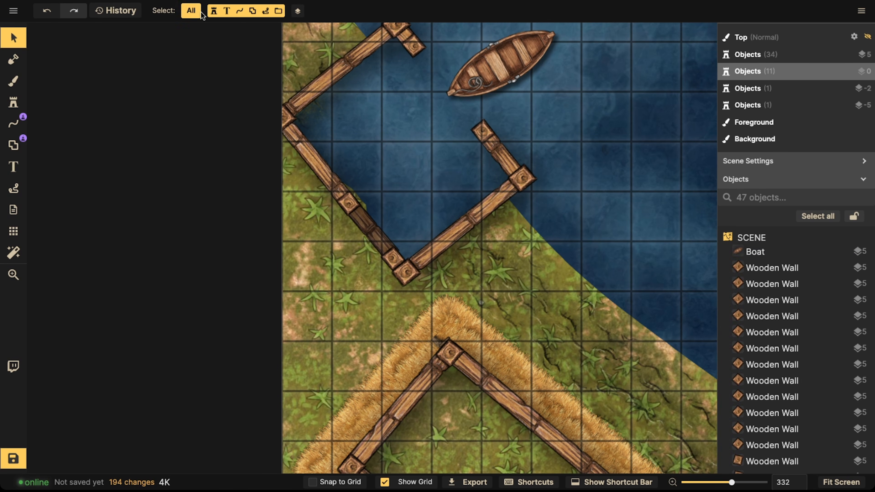
pyautogui.click(240, 12)
pyautogui.click(387, 210)
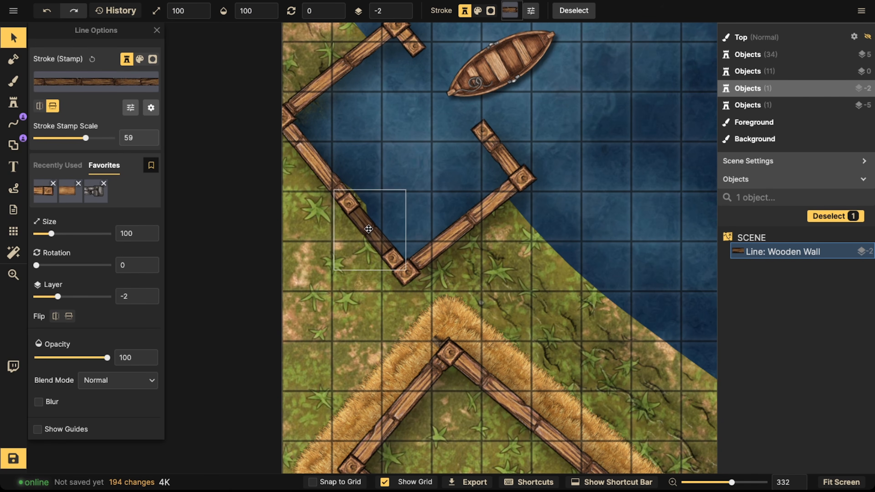
pyautogui.scroll(-2, 370, 229)
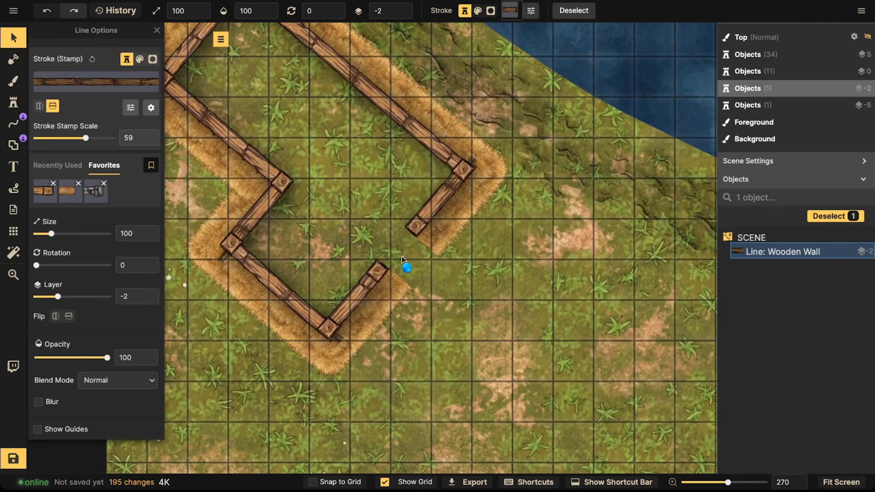
pyautogui.press('super+v')
pyautogui.scroll(6, 402, 256)
pyautogui.moveTo(402, 256); pyautogui.dragTo(397, 248)
pyautogui.moveTo(388, 293); pyautogui.dragTo(393, 293)
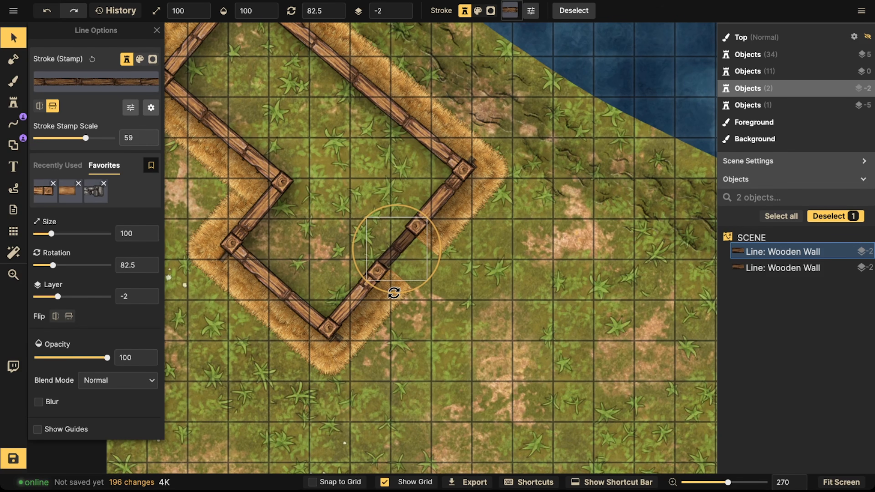
# Step: Paste another darkened wall piece into the rounded house's left doorway, rotated about 59.5°
pyautogui.scroll(-3, 379, 224)
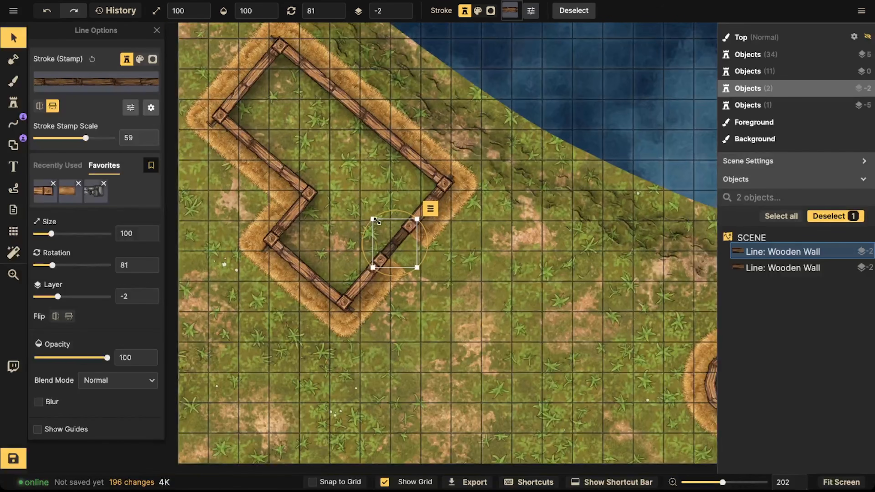
pyautogui.scroll(-5, 375, 218)
pyautogui.hscroll(9, 374, 218)
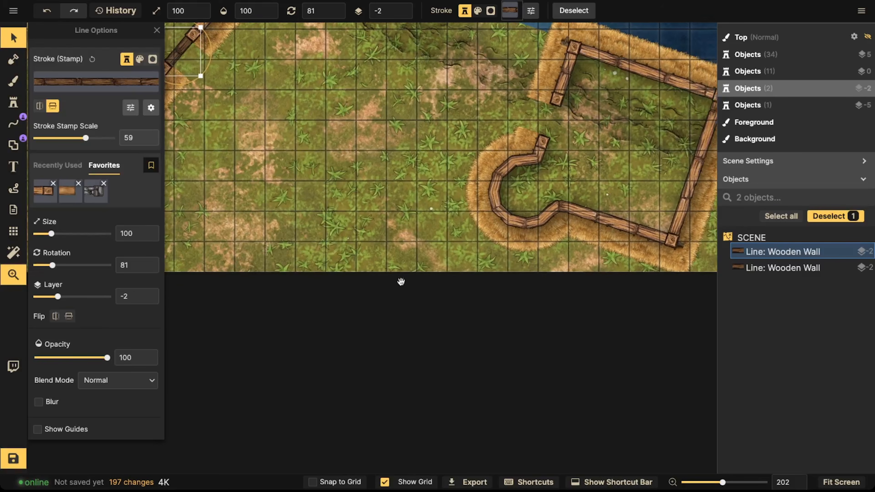
pyautogui.moveTo(490, 211); pyautogui.dragTo(360, 236)
pyautogui.hotkey('ctrl', 'v')
pyautogui.scroll(5, 338, 175)
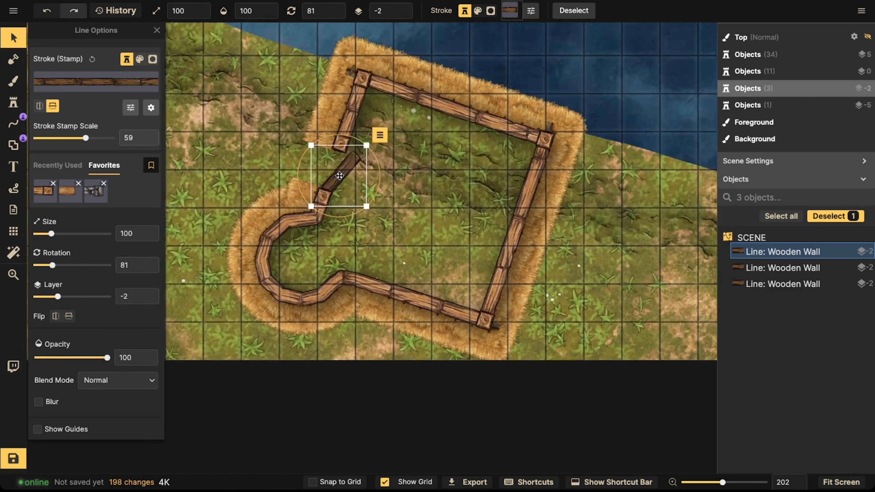
pyautogui.scroll(-3, 339, 176)
pyautogui.moveTo(338, 174); pyautogui.dragTo(330, 169)
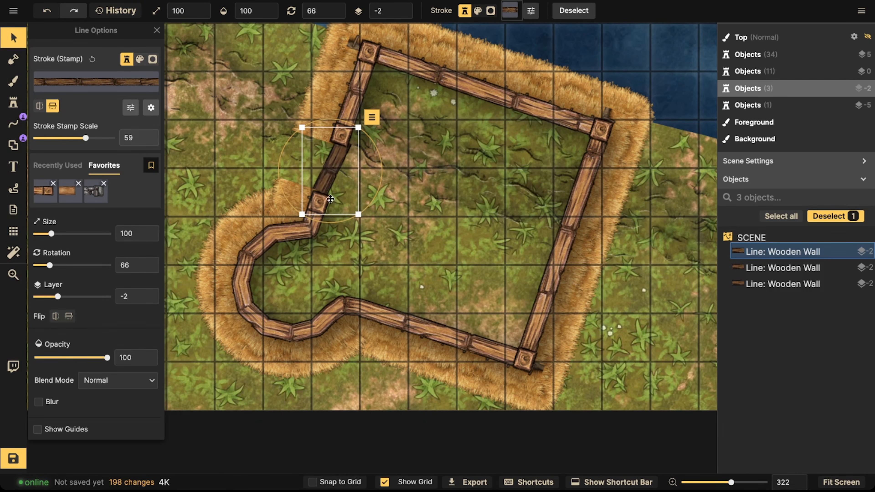
pyautogui.moveTo(330, 221); pyautogui.dragTo(334, 221)
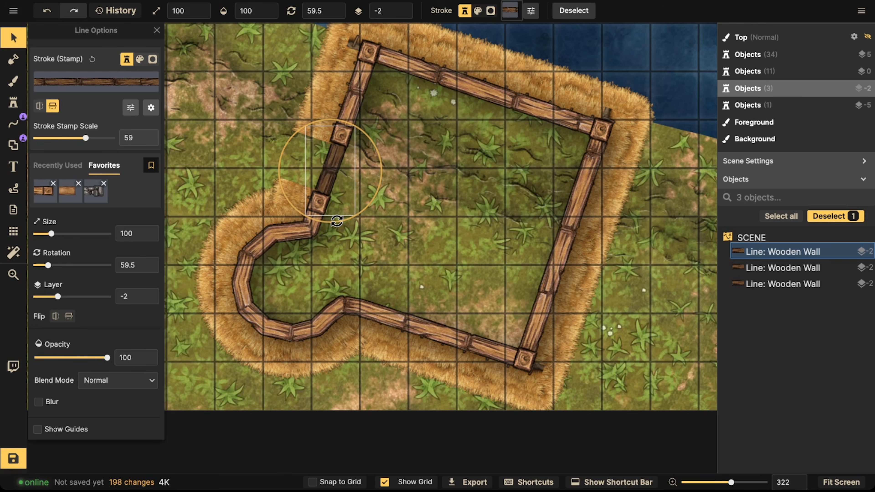
pyautogui.moveTo(334, 172)
pyautogui.mouseDown()
pyautogui.moveTo(353, 168)
pyautogui.moveTo(335, 169)
pyautogui.mouseUp()
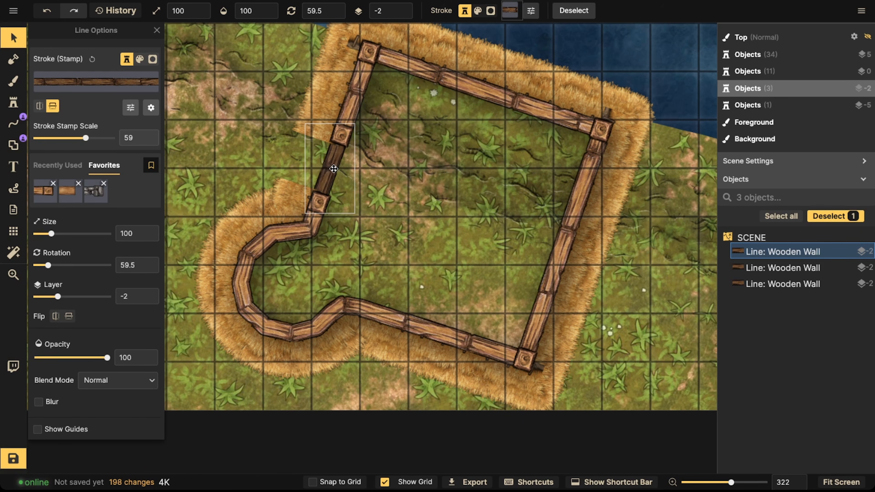
pyautogui.moveTo(334, 169); pyautogui.dragTo(333, 168)
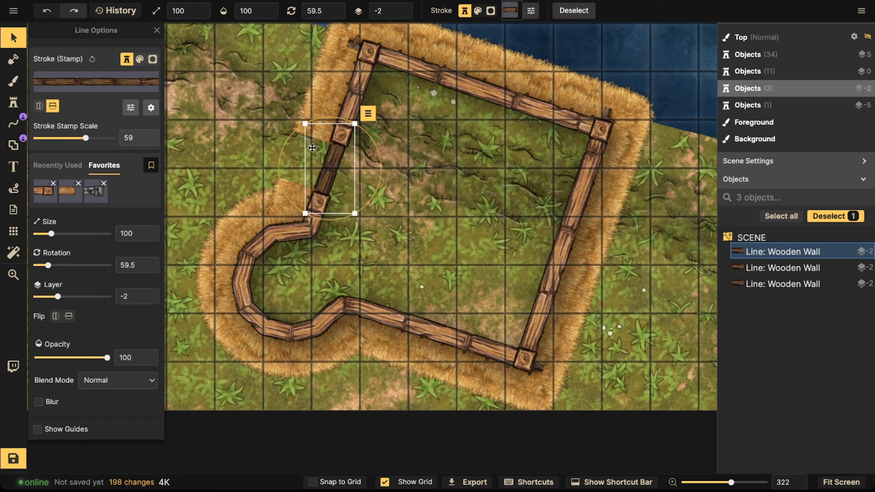
# Step: Paste a darkened wall piece into the riverside dock's landward wall opening, rotated about 345.5°
pyautogui.scroll(-3, 311, 155)
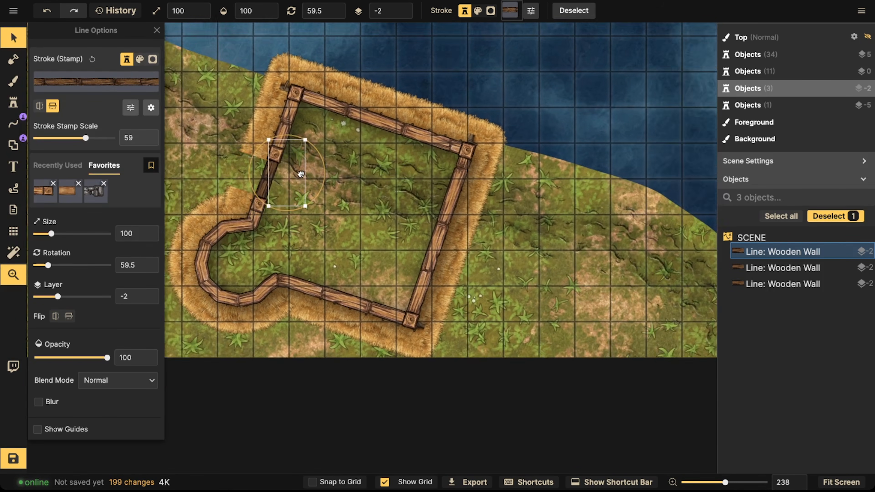
pyautogui.moveTo(502, 129); pyautogui.dragTo(203, 233)
pyautogui.moveTo(508, 105); pyautogui.dragTo(403, 185)
pyautogui.press('super+v')
pyautogui.scroll(4, 471, 67)
pyautogui.scroll(-5, 471, 68)
pyautogui.press('space')
pyautogui.moveTo(471, 69); pyautogui.dragTo(451, 121)
pyautogui.moveTo(451, 119); pyautogui.dragTo(457, 103)
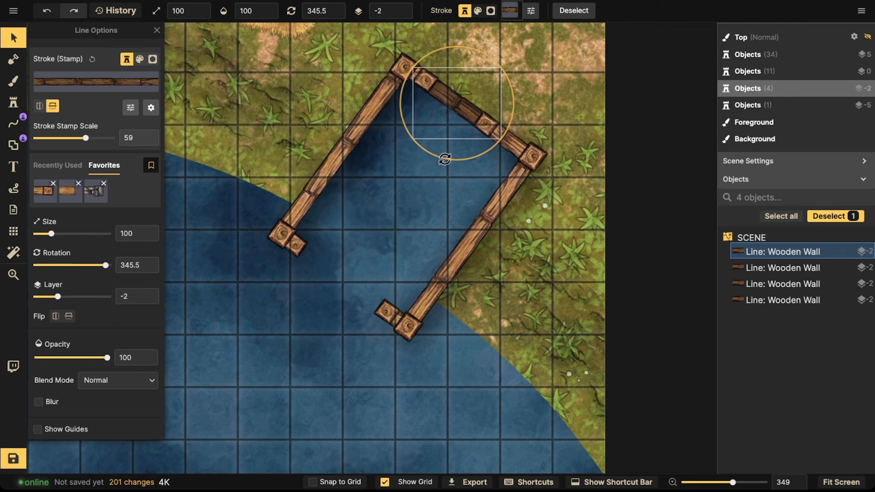
# Step: Paste a darkened wall piece into the square house's left doorway, rotated about 54.5°
pyautogui.press('space')
pyautogui.moveTo(272, 178); pyautogui.dragTo(549, 215)
pyautogui.moveTo(256, 67); pyautogui.dragTo(374, 270)
pyautogui.moveTo(437, 86); pyautogui.dragTo(363, 219)
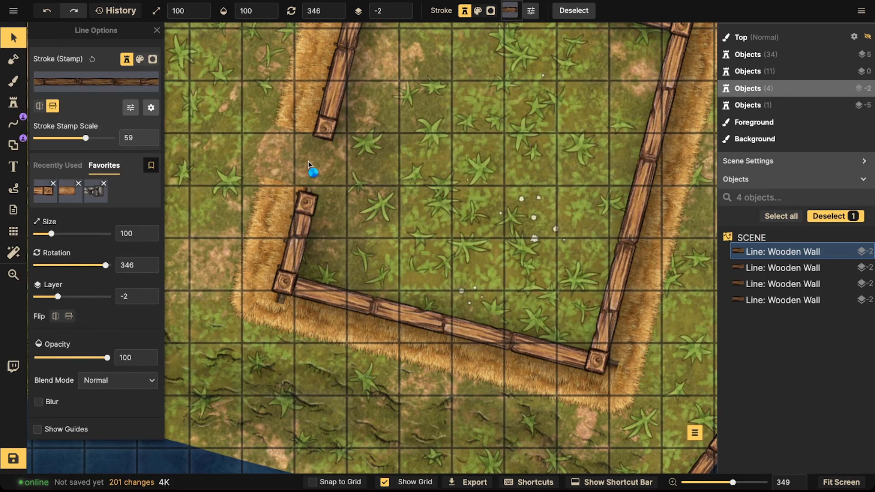
pyautogui.press('super+v')
pyautogui.scroll(5, 309, 162)
pyautogui.moveTo(309, 162); pyautogui.dragTo(318, 167)
pyautogui.moveTo(310, 226); pyautogui.dragTo(316, 226)
pyautogui.moveTo(318, 162); pyautogui.dragTo(317, 161)
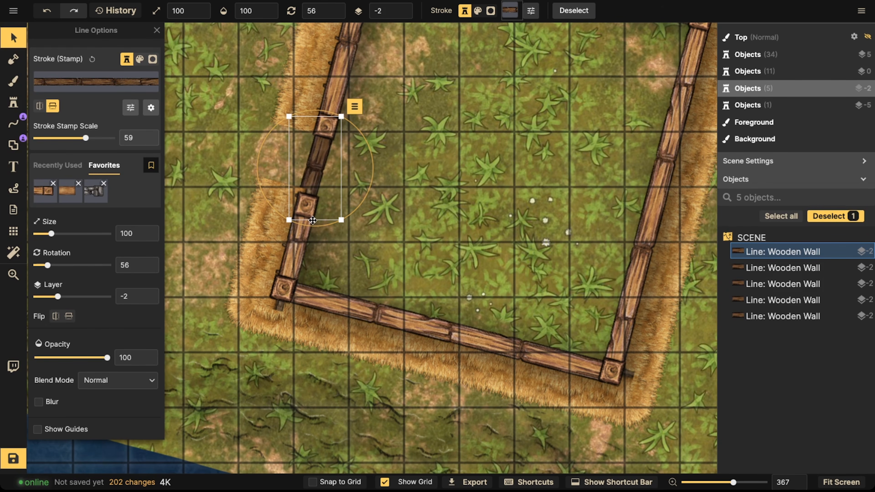
pyautogui.moveTo(315, 224); pyautogui.dragTo(315, 223)
# Step: Paste a darkened wall piece into the zigzag house's upper wall opening, rotated about 81°
pyautogui.moveTo(314, 174); pyautogui.dragTo(514, 171)
pyautogui.scroll(-6, 313, 158)
pyautogui.press('space')
pyautogui.moveTo(263, 105); pyautogui.dragTo(352, 185)
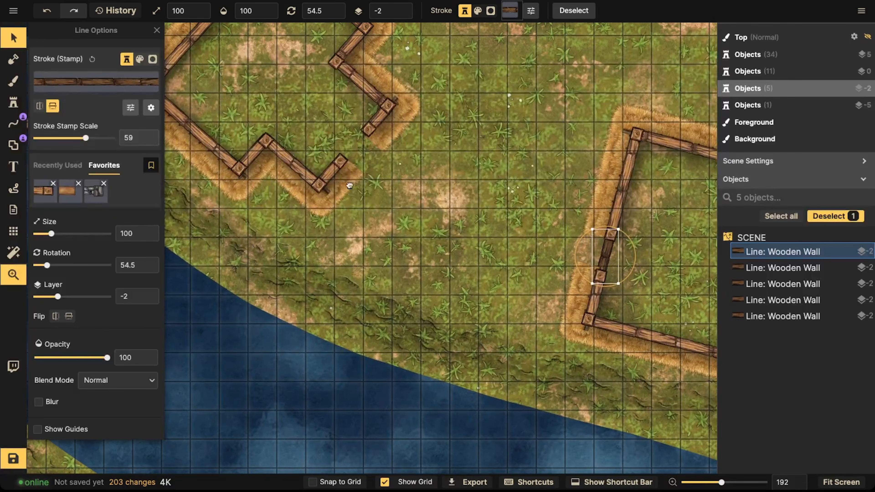
pyautogui.press('super+v')
pyautogui.scroll(5, 351, 154)
pyautogui.scroll(2, 351, 153)
pyautogui.moveTo(352, 154); pyautogui.dragTo(357, 140)
pyautogui.moveTo(337, 187); pyautogui.dragTo(340, 189)
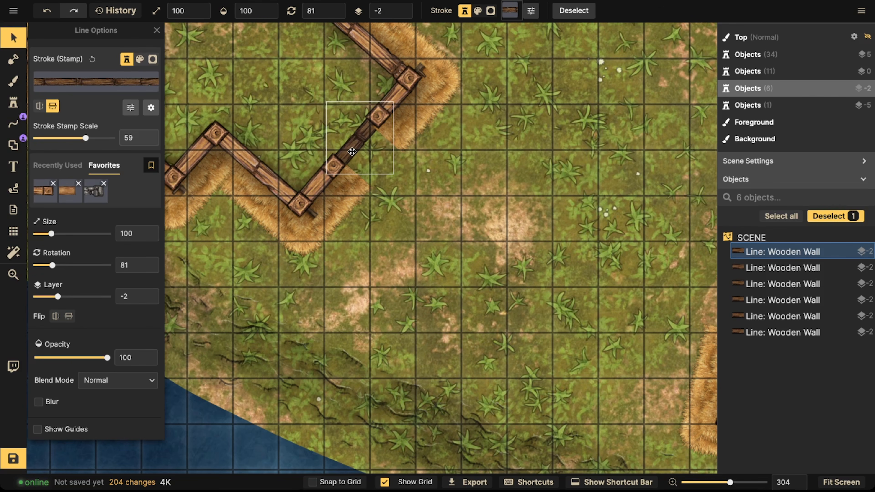
# Step: Paste another darkened wall piece onto the upper-left dock's corner wall
pyautogui.click(294, 100)
pyautogui.scroll(-8, 294, 100)
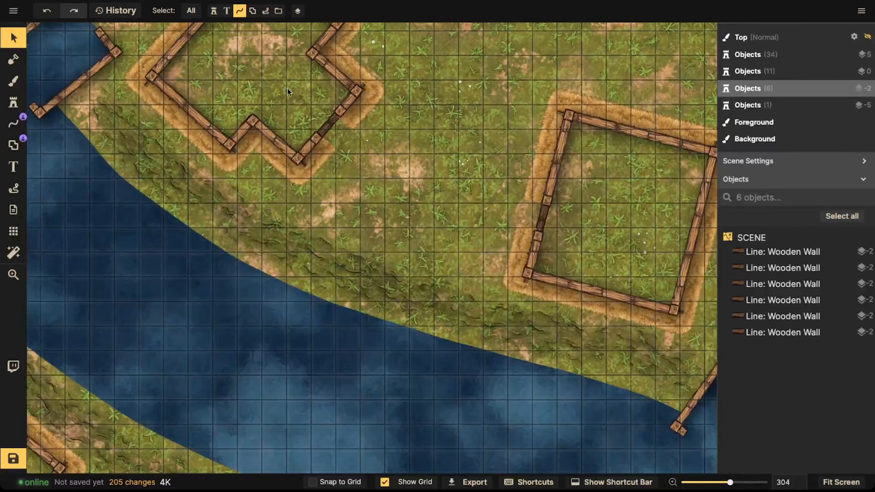
pyautogui.scroll(8, 291, 78)
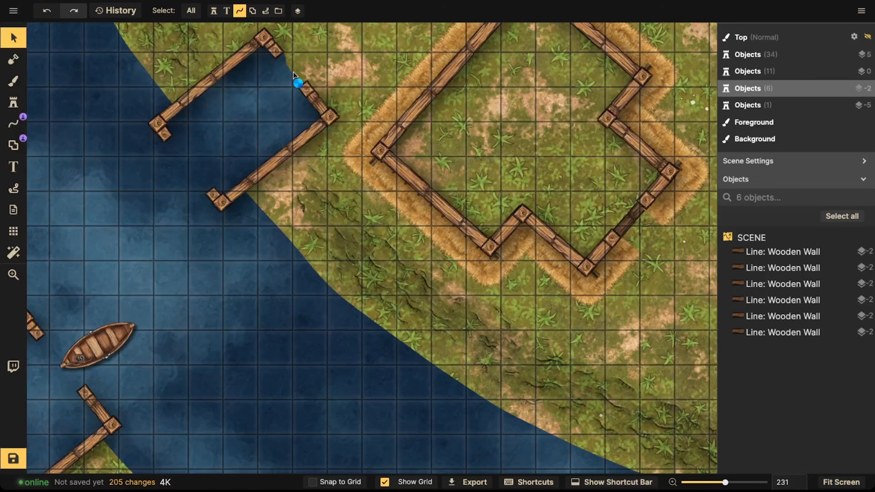
pyautogui.hotkey('ctrl', 'v')
pyautogui.press(',')
pyautogui.press(',')
pyautogui.moveTo(293, 73); pyautogui.dragTo(291, 71)
pyautogui.moveTo(291, 121); pyautogui.dragTo(286, 123)
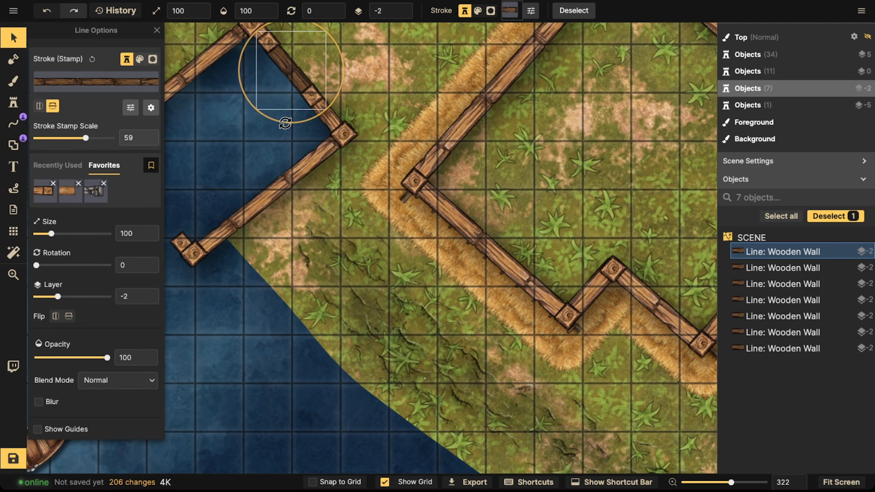
pyautogui.click(261, 134)
# Step: Inspect the darkened wall pieces placed around the left-bank houses and docks
pyautogui.scroll(-8, 259, 135)
pyautogui.press('space')
pyautogui.moveTo(238, 204); pyautogui.dragTo(286, 119)
pyautogui.moveTo(263, 261); pyautogui.dragTo(328, 123)
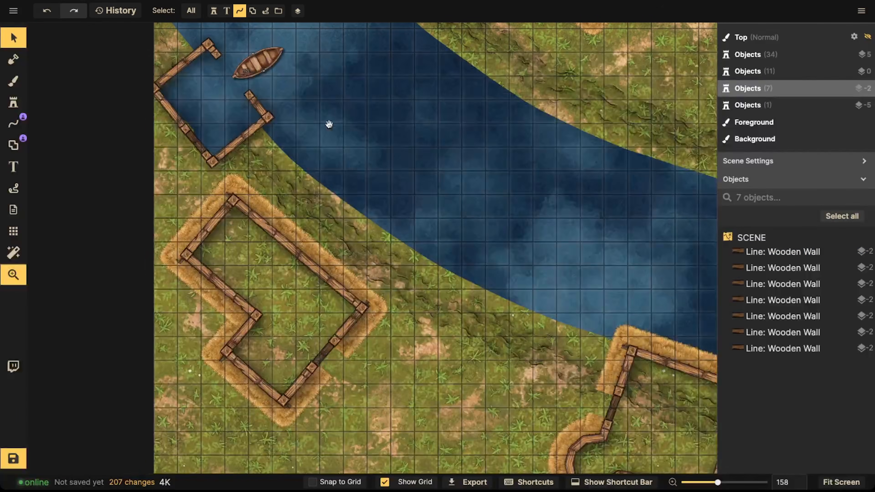
pyautogui.moveTo(279, 226); pyautogui.dragTo(274, 170)
pyautogui.scroll(-6, 272, 188)
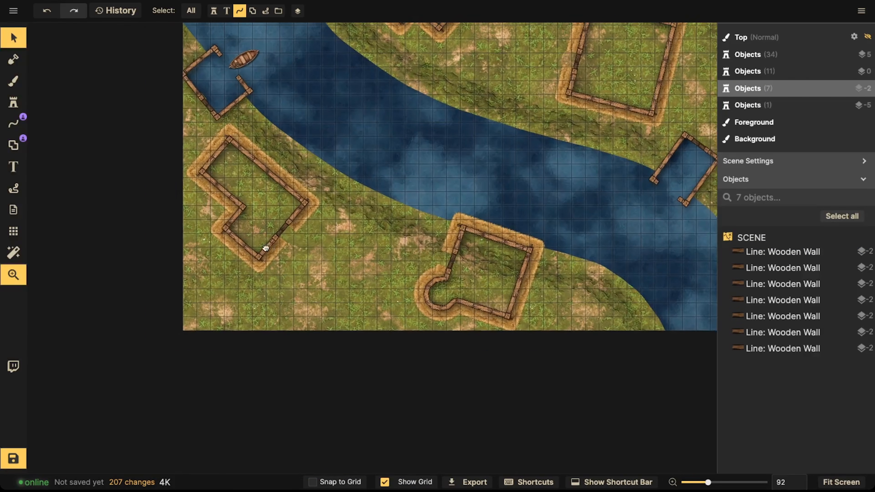
pyautogui.click(279, 230)
pyautogui.scroll(5, 281, 232)
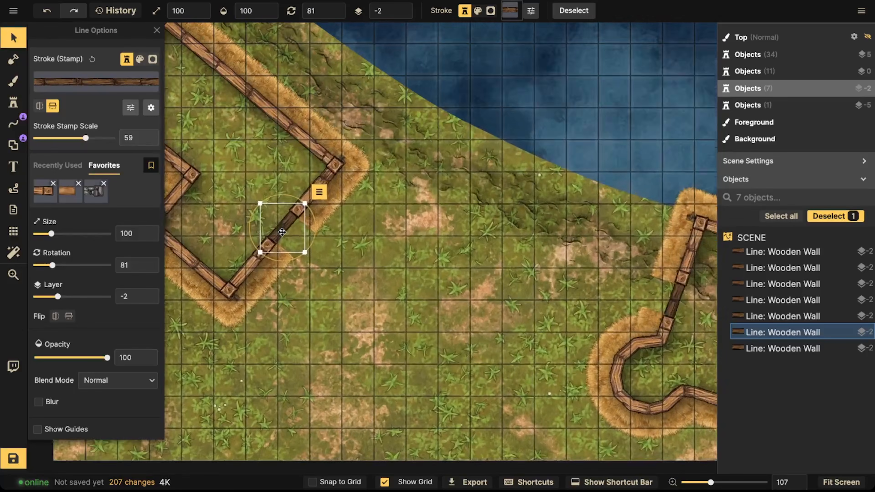
pyautogui.scroll(2, 282, 232)
pyautogui.moveTo(295, 227); pyautogui.dragTo(397, 276)
pyautogui.moveTo(315, 210); pyautogui.dragTo(352, 323)
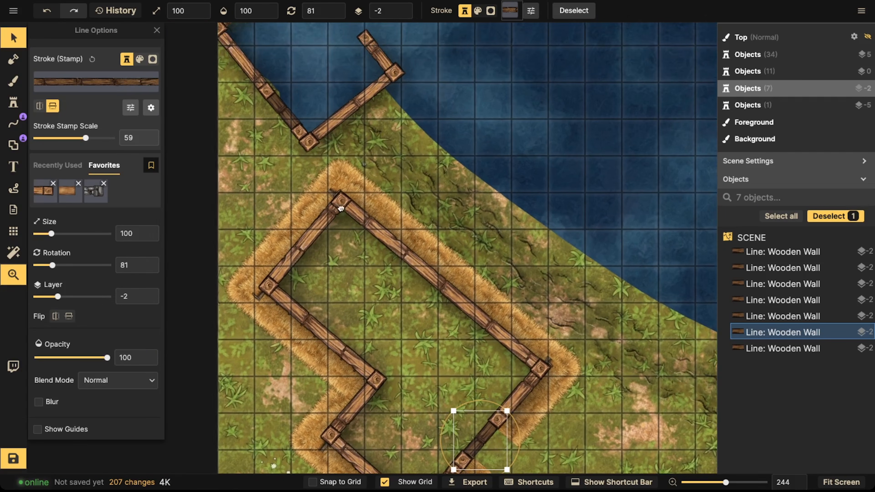
# Step: Turn off the grid display
pyautogui.click(16, 234)
pyautogui.click(38, 54)
pyautogui.click(14, 38)
# Step: Zoom out over the whole battlemap and save the map
pyautogui.scroll(-2, 331, 181)
pyautogui.scroll(-10, 330, 178)
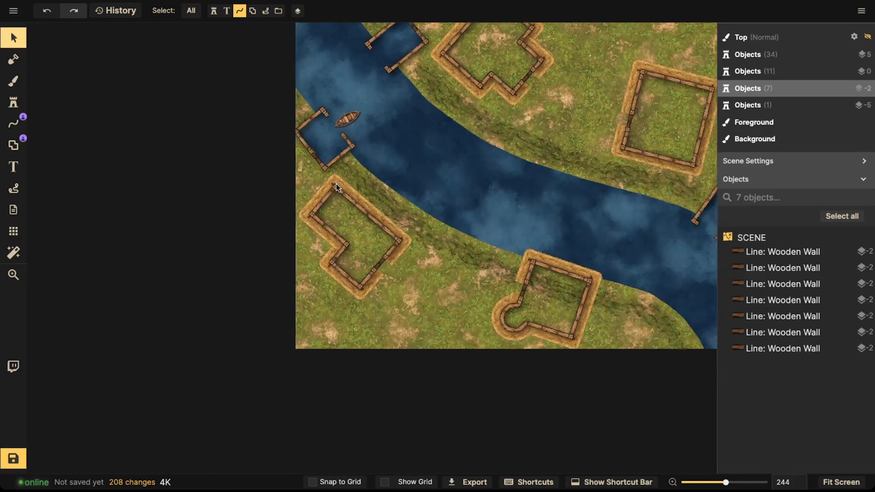
pyautogui.moveTo(370, 197); pyautogui.dragTo(366, 198)
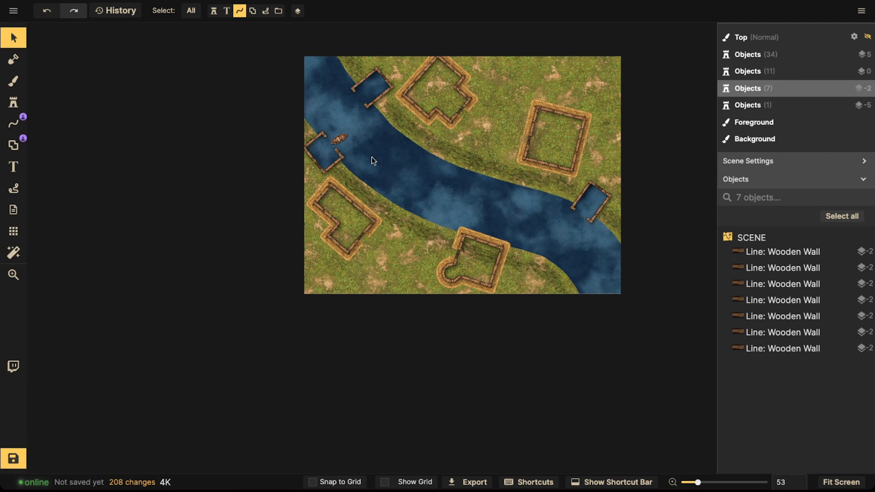
pyautogui.moveTo(538, 159); pyautogui.dragTo(446, 181)
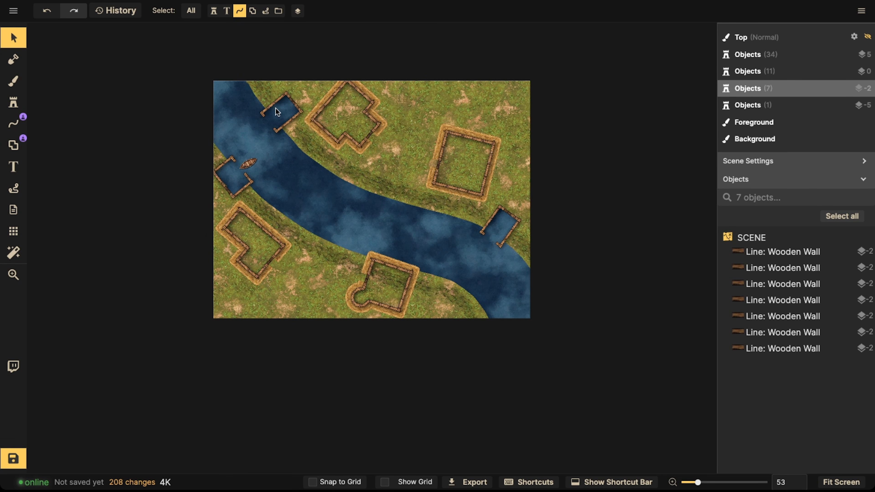
pyautogui.scroll(-4, 275, 109)
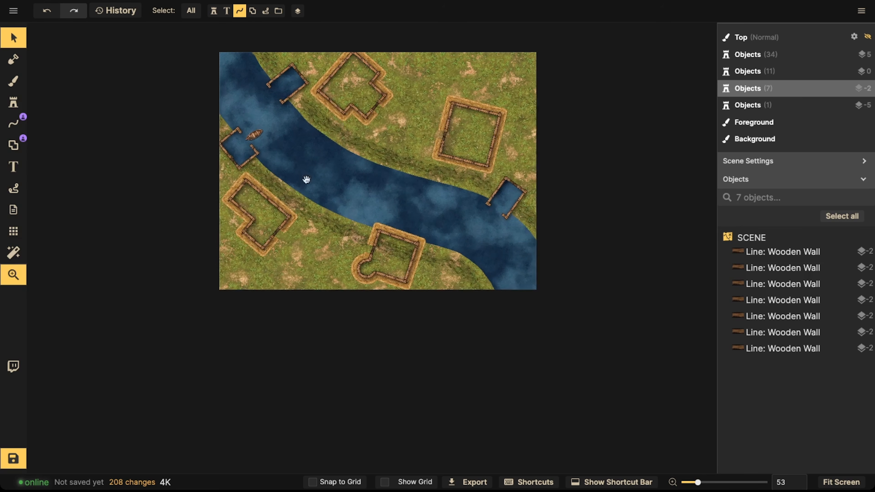
pyautogui.scroll(5, 307, 180)
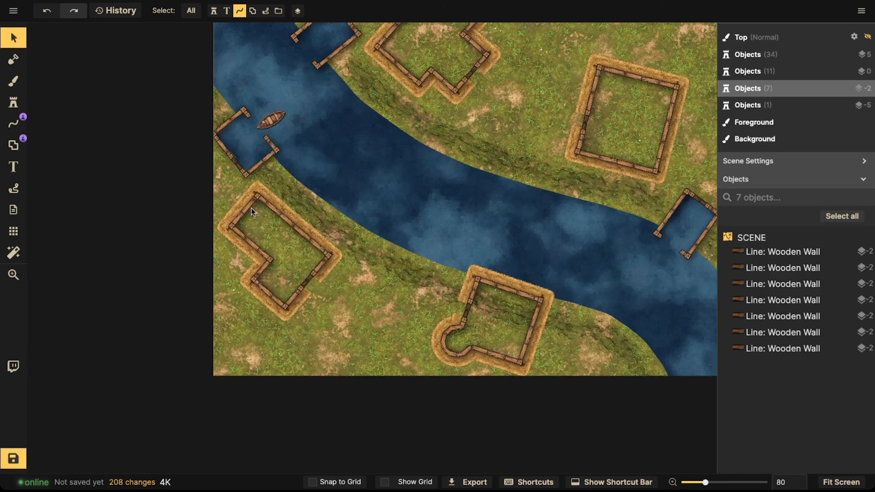
pyautogui.click(12, 461)
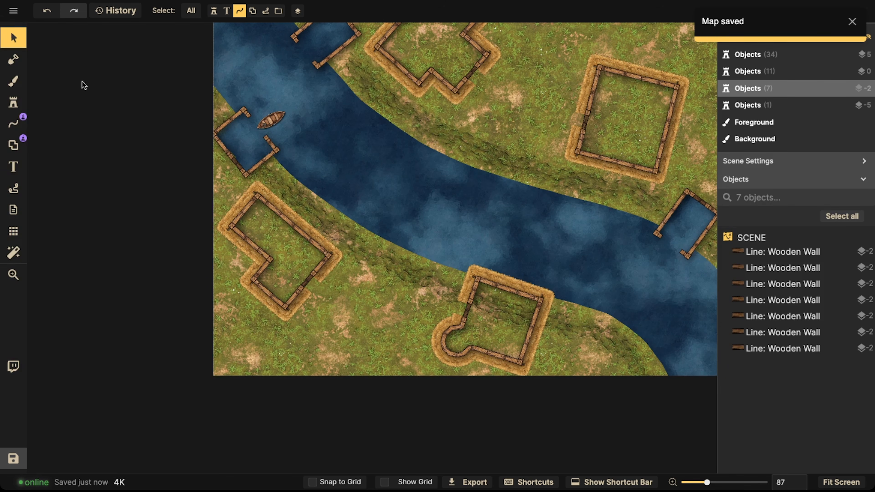
# Step: Erase stray grass from the water inside the upper-left dock using the mask Subtract brush at size 10
pyautogui.scroll(10, 243, 157)
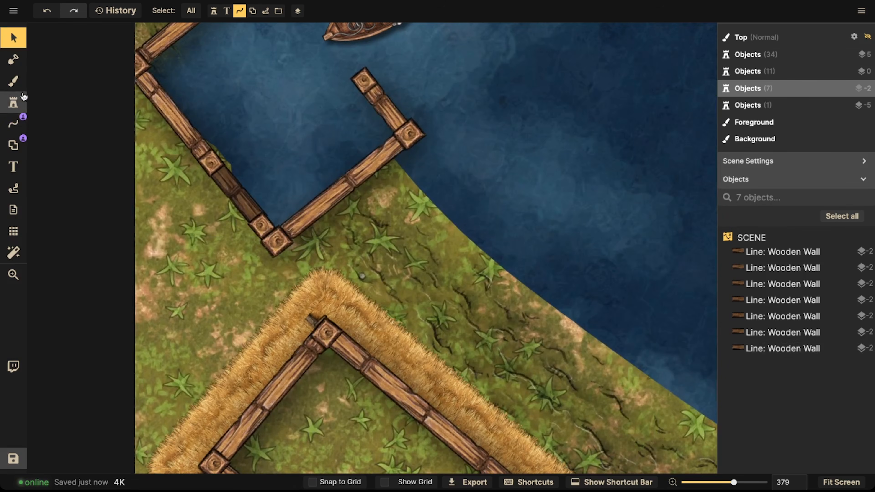
pyautogui.click(16, 62)
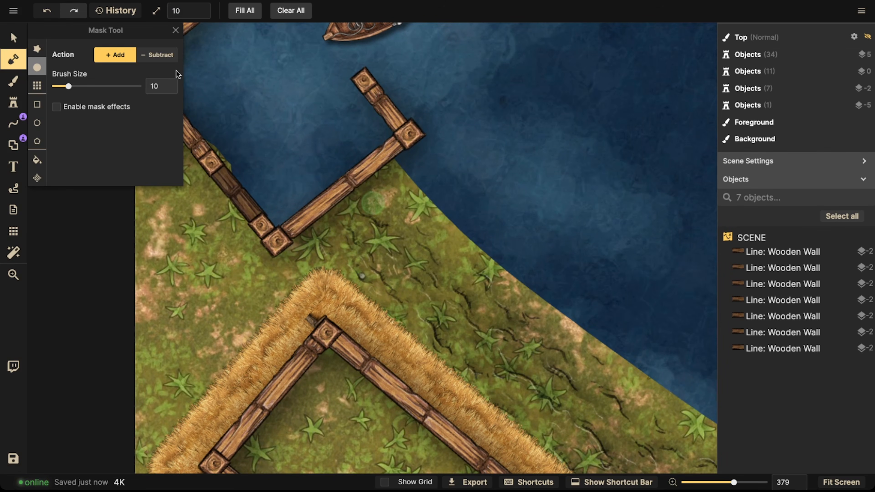
pyautogui.click(159, 58)
pyautogui.click(241, 178)
pyautogui.press('space')
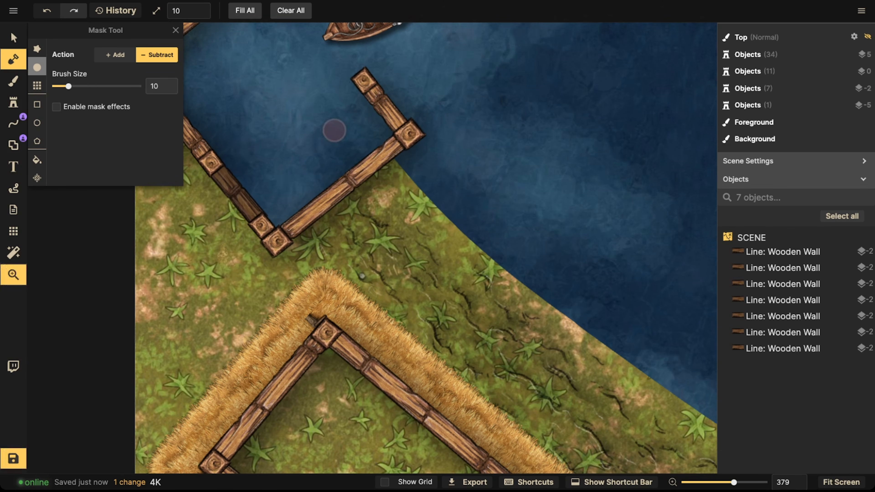
pyautogui.moveTo(334, 131); pyautogui.dragTo(360, 148)
pyautogui.click(390, 170)
pyautogui.press('space')
pyautogui.moveTo(284, 128)
pyautogui.mouseDown()
pyautogui.moveTo(351, 167)
pyautogui.moveTo(356, 223)
pyautogui.mouseUp()
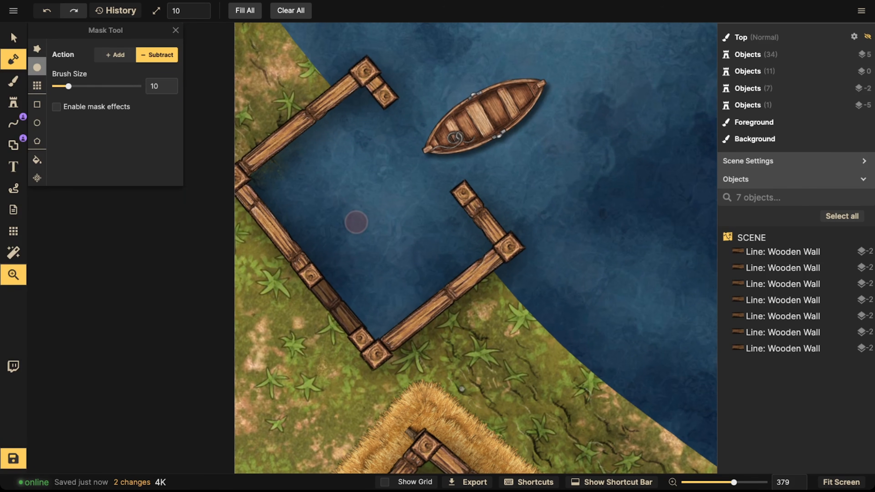
pyautogui.moveTo(241, 149); pyautogui.dragTo(302, 140)
pyautogui.scroll(-5, 327, 165)
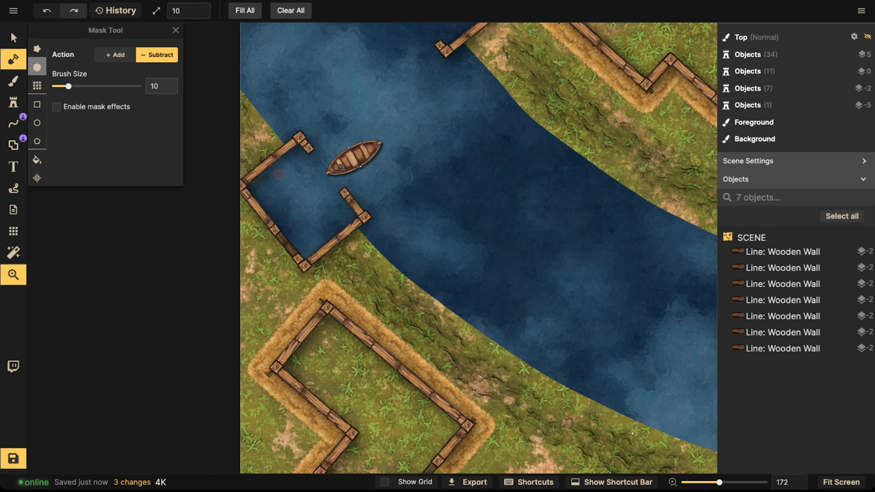
pyautogui.moveTo(278, 174); pyautogui.dragTo(344, 135)
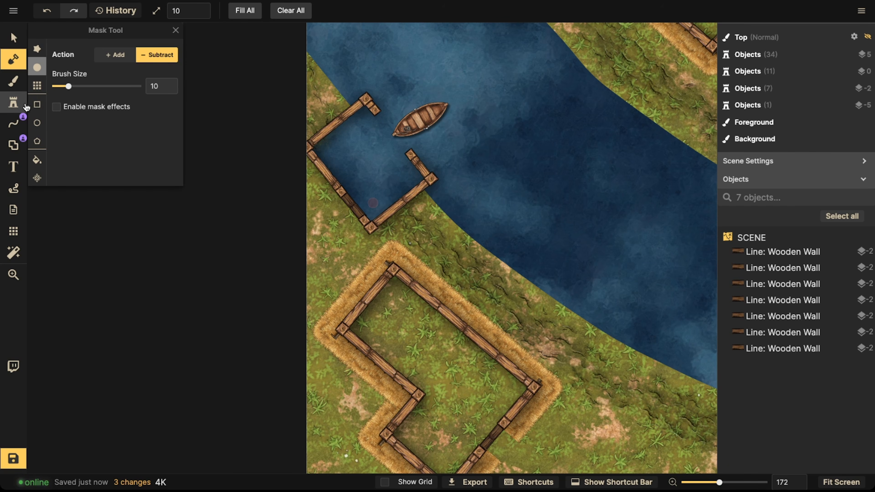
# Step: Choose the Pier stroke for the line tool by searching the path catalog for dock
pyautogui.click(20, 97)
pyautogui.click(16, 129)
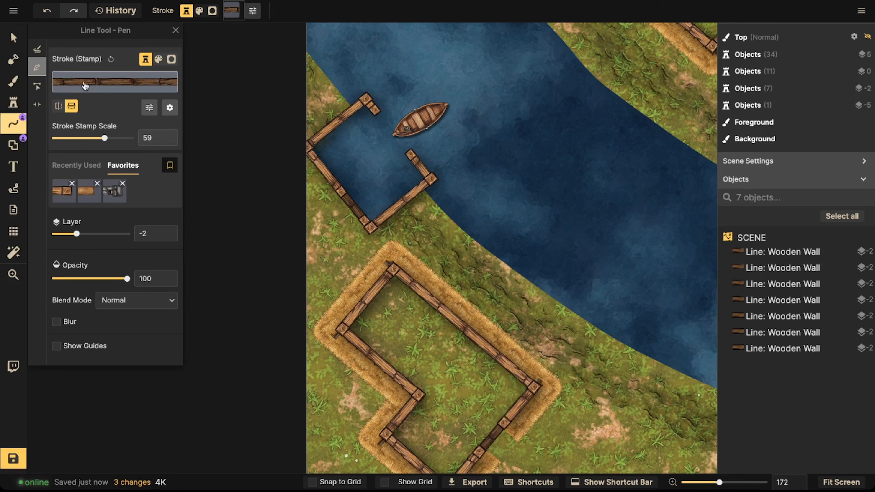
pyautogui.click(85, 86)
pyautogui.write('dock')
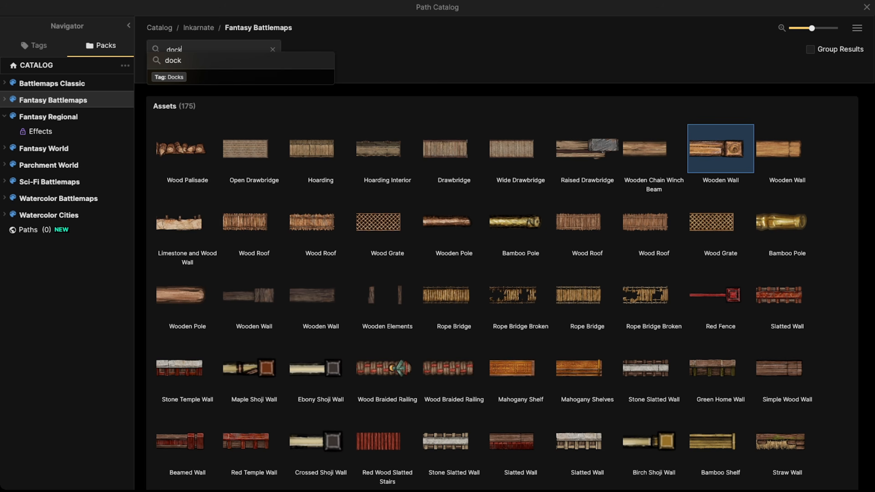
pyautogui.moveTo(268, 168)
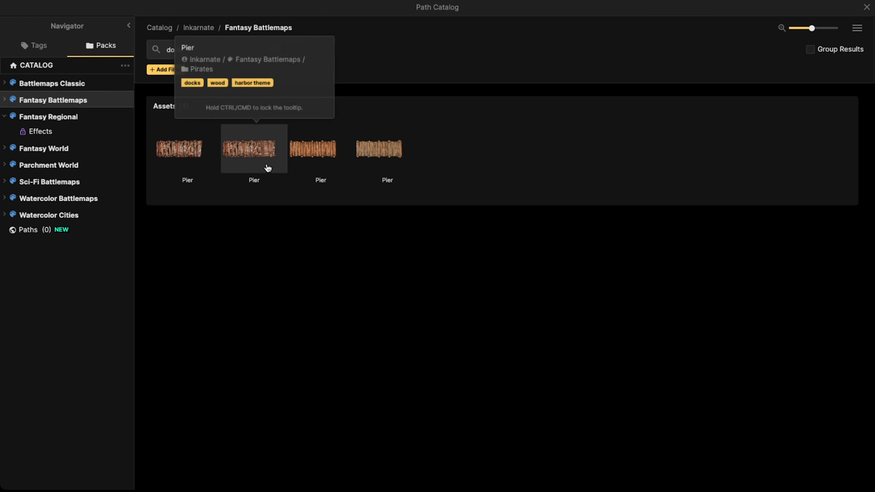
pyautogui.click(313, 157)
# Step: Draw a Pier line at stroke stamp scale 28 across the dock's inner corner between its two arms
pyautogui.click(321, 132)
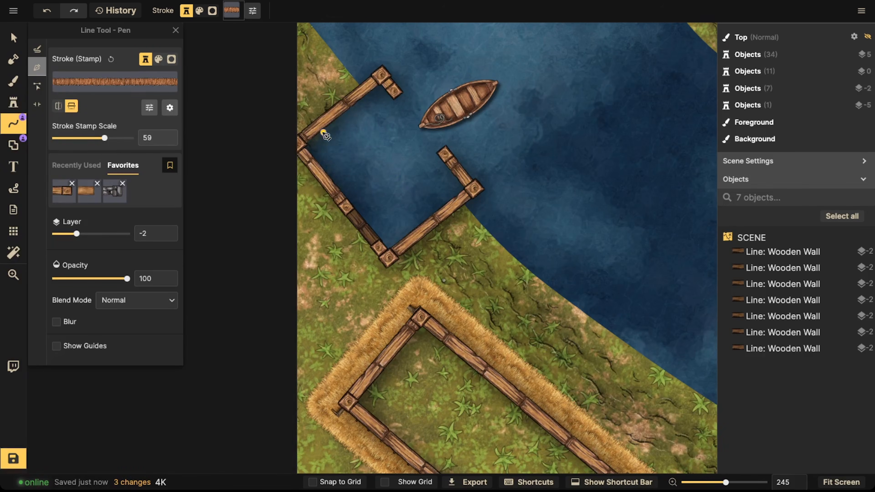
pyautogui.click(96, 137)
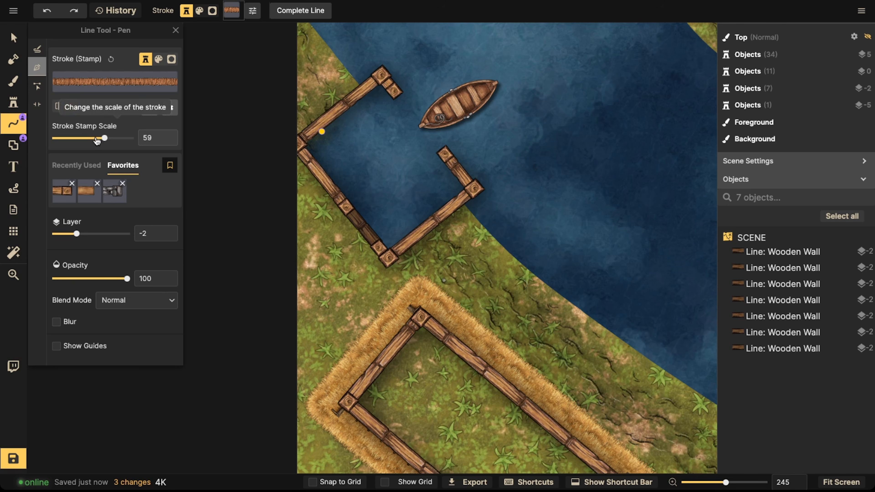
pyautogui.press('Escape')
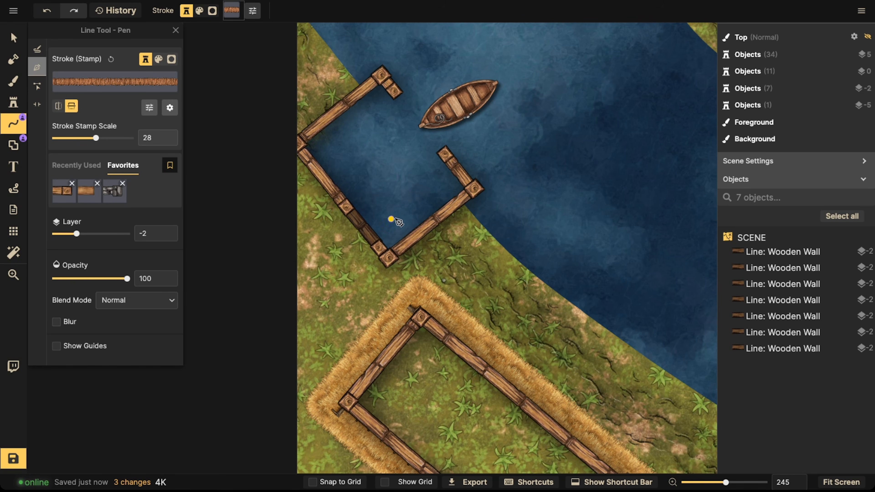
pyautogui.click(316, 128)
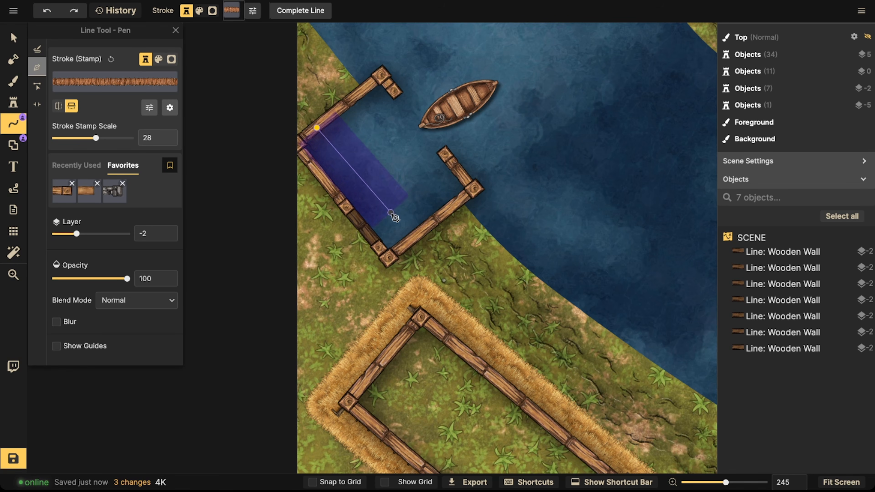
pyautogui.press('Escape')
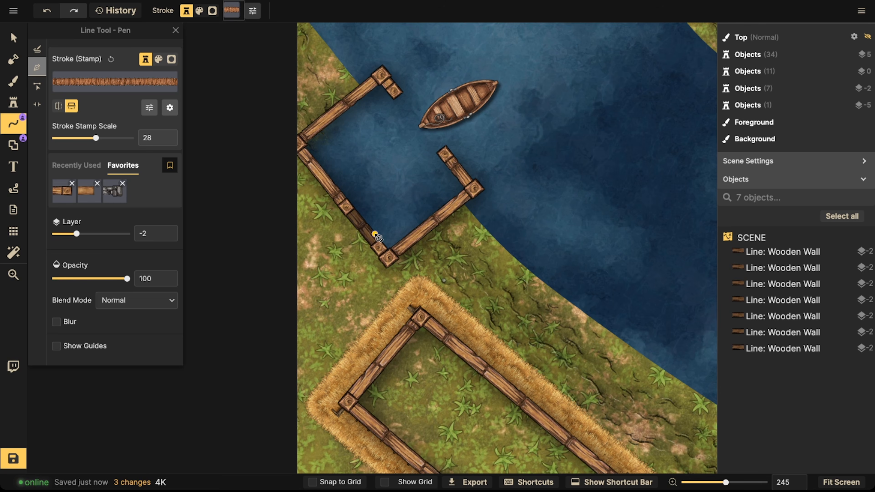
pyautogui.click(375, 234)
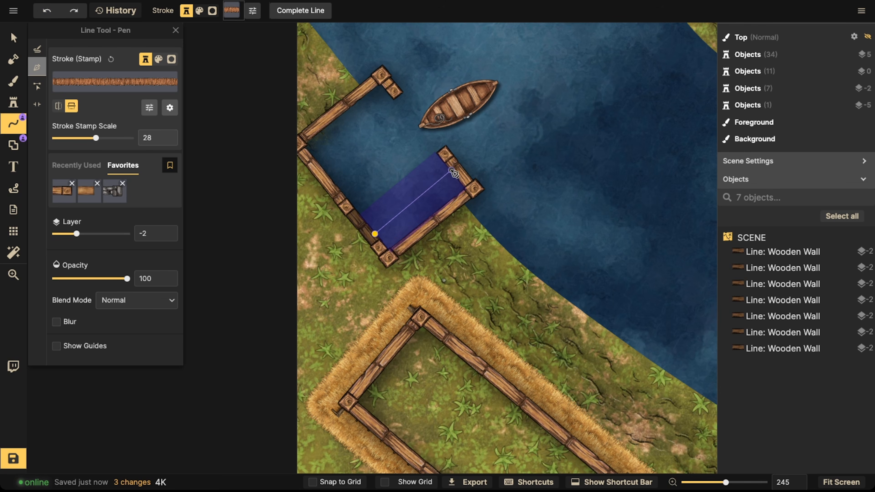
pyautogui.doubleClick(436, 173)
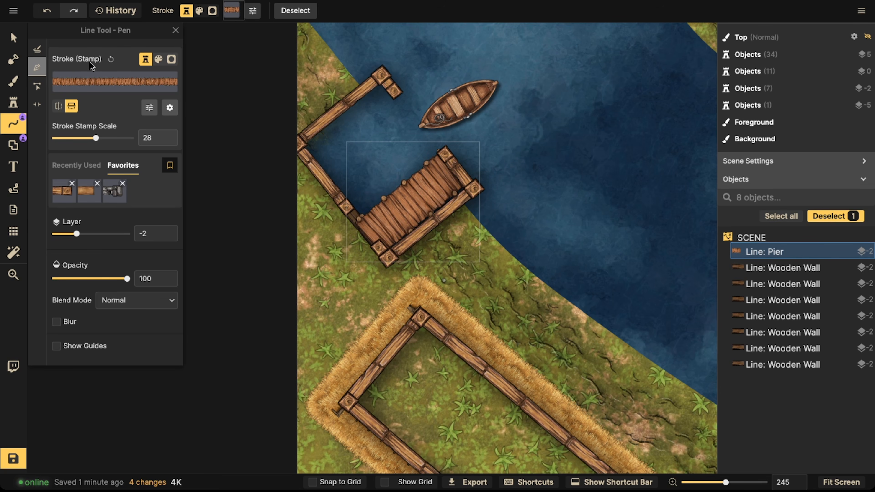
# Step: Resize the new pier to size 95
pyautogui.click(14, 37)
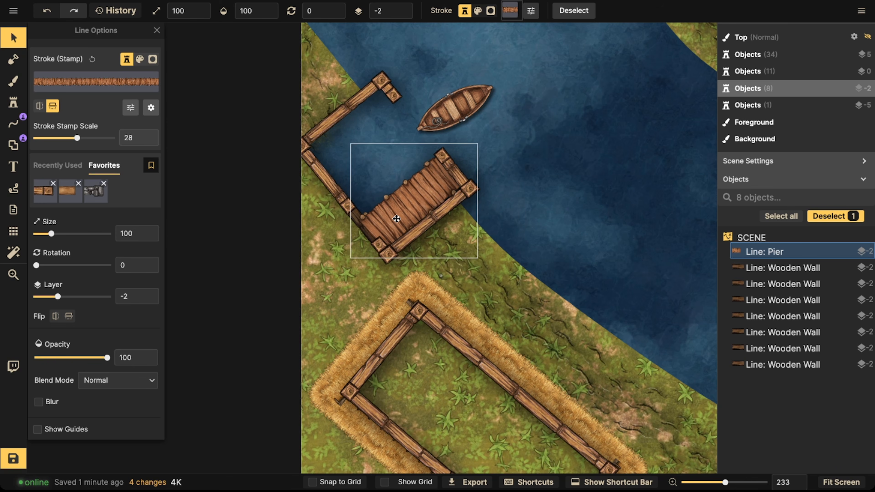
pyautogui.moveTo(355, 268); pyautogui.dragTo(360, 261)
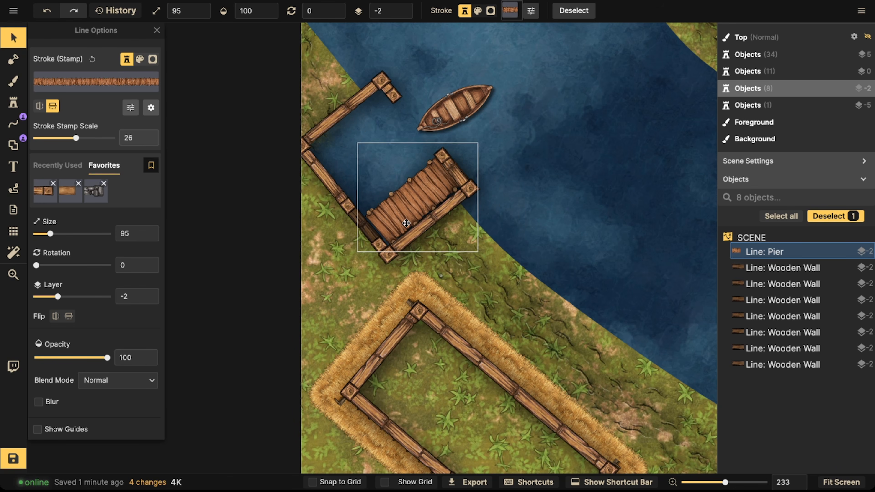
pyautogui.click(436, 103)
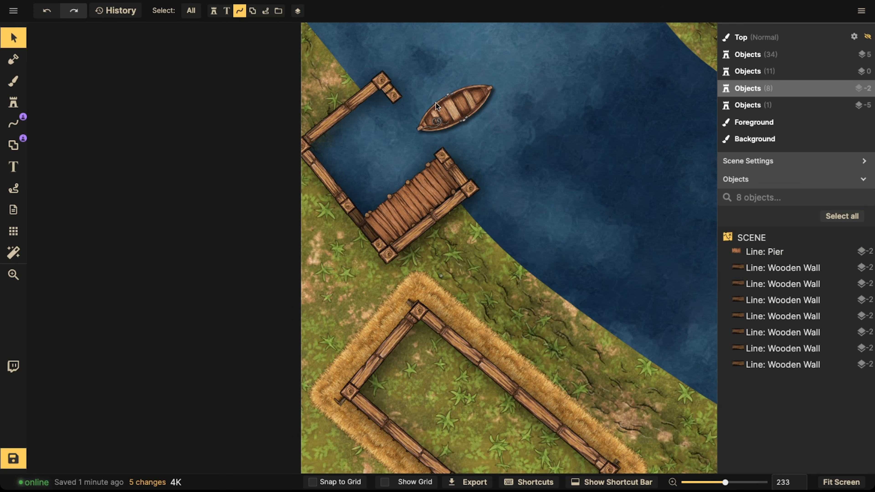
# Step: Move the rowing boat next to the new pier
pyautogui.click(185, 15)
pyautogui.moveTo(441, 114); pyautogui.dragTo(374, 164)
pyautogui.click(404, 212)
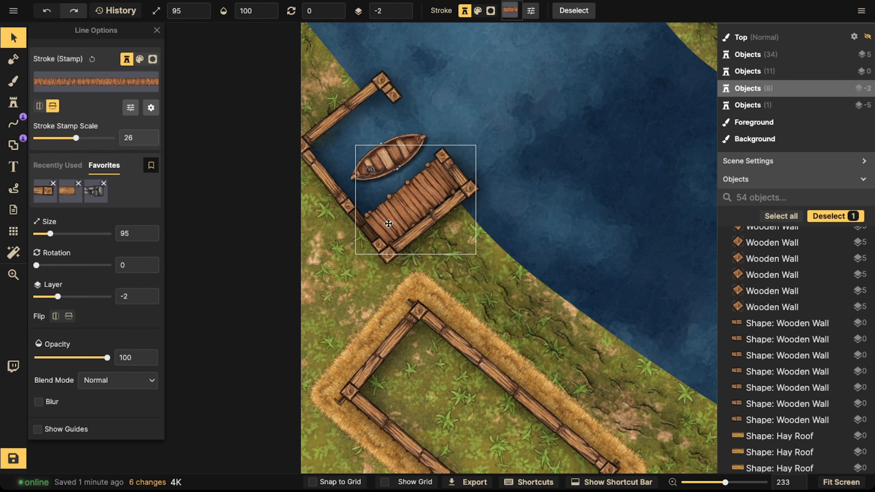
pyautogui.moveTo(383, 168)
pyautogui.mouseDown()
pyautogui.moveTo(500, 98)
pyautogui.moveTo(405, 137)
pyautogui.moveTo(414, 125)
pyautogui.moveTo(383, 157)
pyautogui.moveTo(388, 175)
pyautogui.mouseUp()
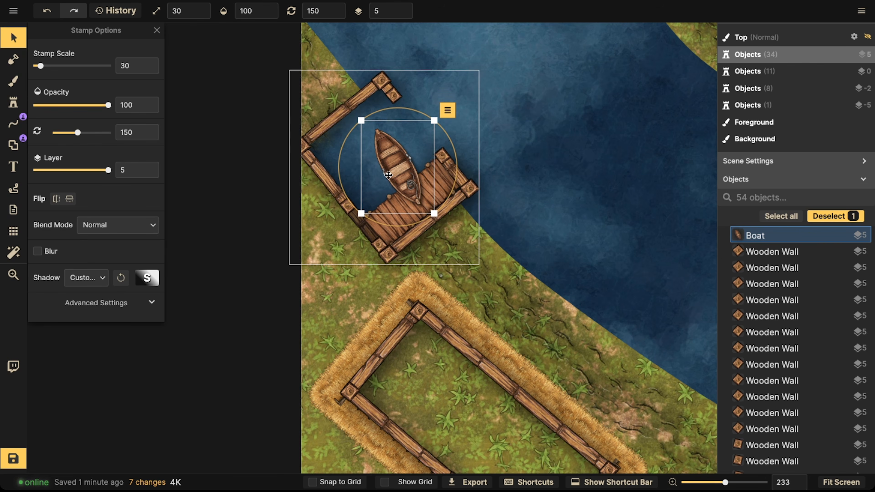
# Step: Select the pier and set its rotation to 270°
pyautogui.click(392, 169)
pyautogui.click(403, 211)
pyautogui.scroll(-3, 403, 211)
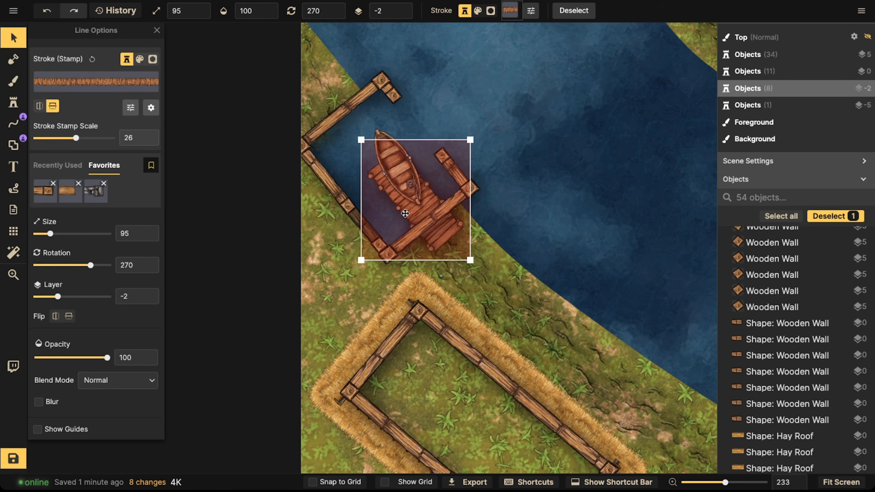
# Step: Rotate the pier to 180° and move it down to layer -3
pyautogui.moveTo(403, 211)
pyautogui.mouseDown()
pyautogui.moveTo(365, 203)
pyautogui.moveTo(341, 185)
pyautogui.moveTo(394, 205)
pyautogui.mouseUp()
pyautogui.scroll(-3, 393, 205)
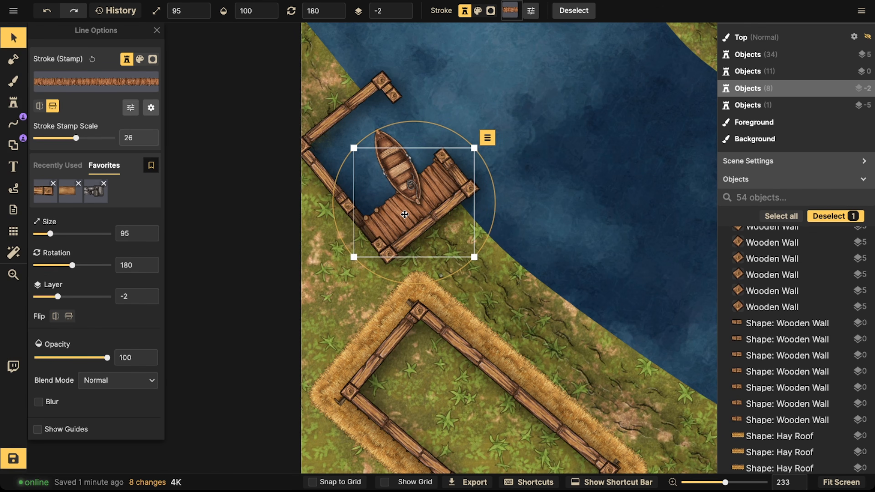
pyautogui.click(402, 15)
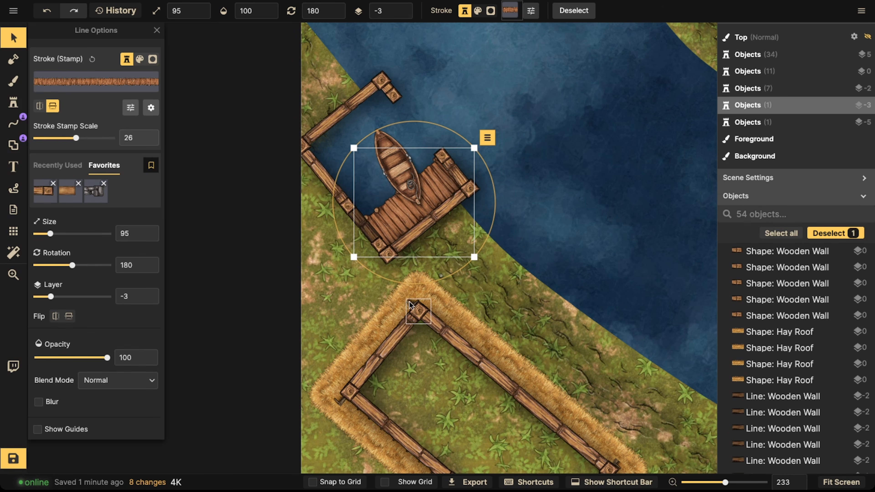
# Step: Move the rowing boat slightly upward, clear of the pier
pyautogui.moveTo(413, 284); pyautogui.dragTo(407, 284)
pyautogui.moveTo(399, 169); pyautogui.dragTo(401, 147)
pyautogui.scroll(-2, 401, 147)
pyautogui.scroll(5, 375, 235)
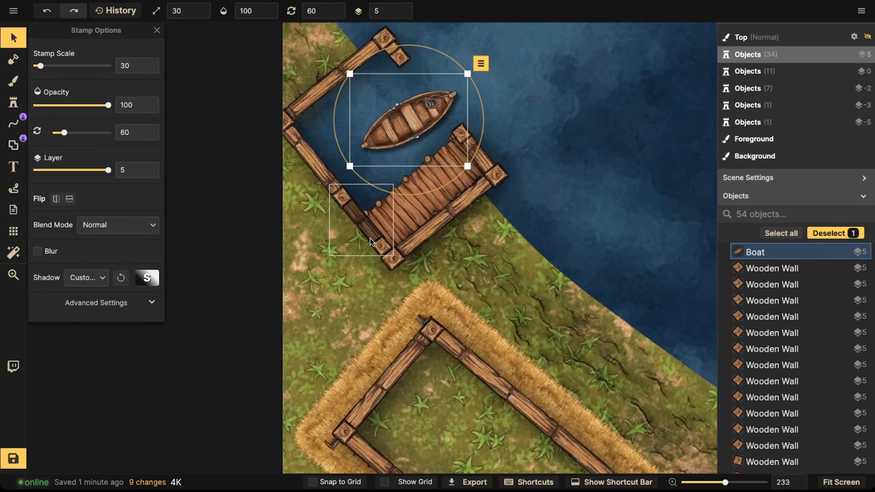
# Step: Add a door portal to the dock wall at the pier's inner corner
pyautogui.click(369, 234)
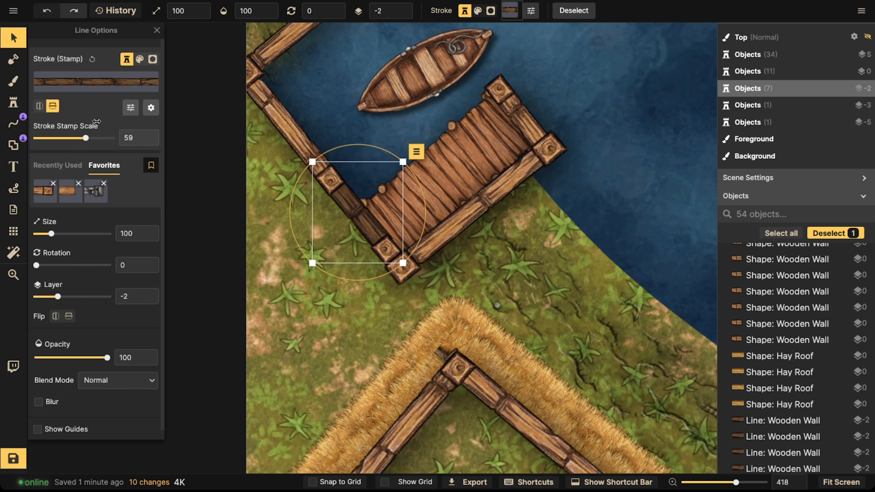
pyautogui.click(13, 145)
pyautogui.click(348, 206)
pyautogui.moveTo(358, 214); pyautogui.dragTo(375, 234)
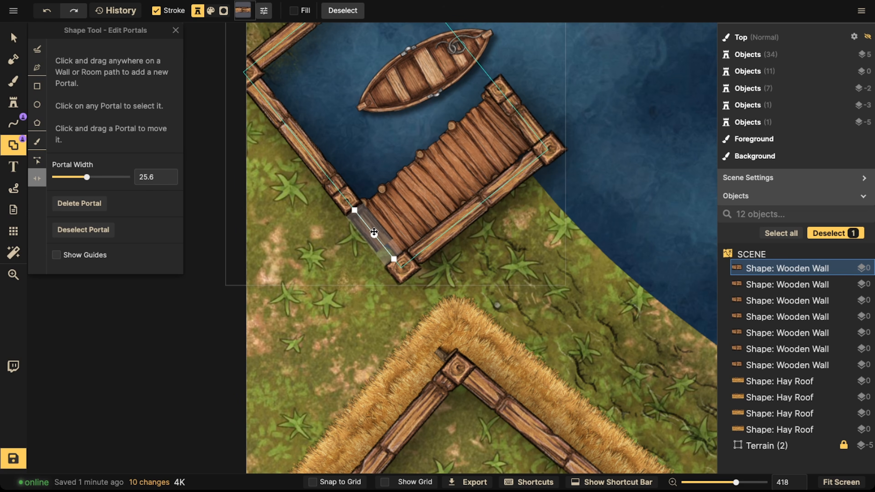
# Step: Darken the pier's stroke by setting its brightness to 62
pyautogui.click(13, 38)
pyautogui.click(382, 231)
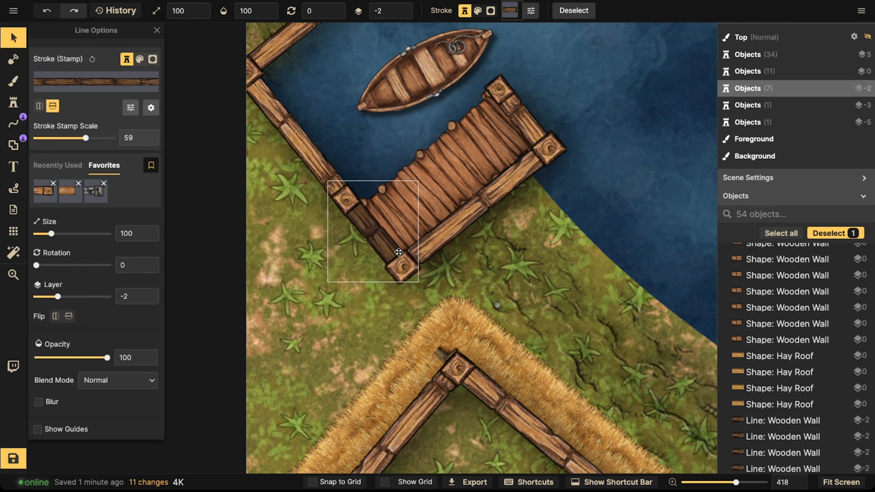
pyautogui.click(402, 258)
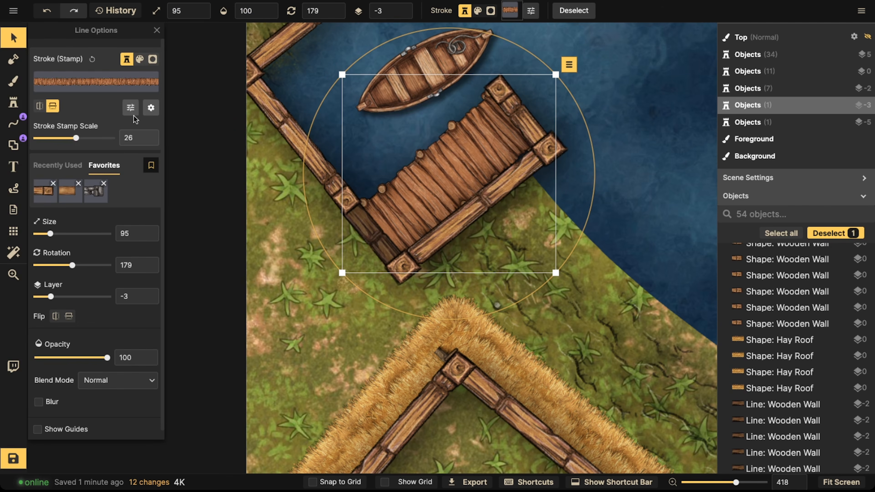
pyautogui.click(130, 107)
pyautogui.click(198, 123)
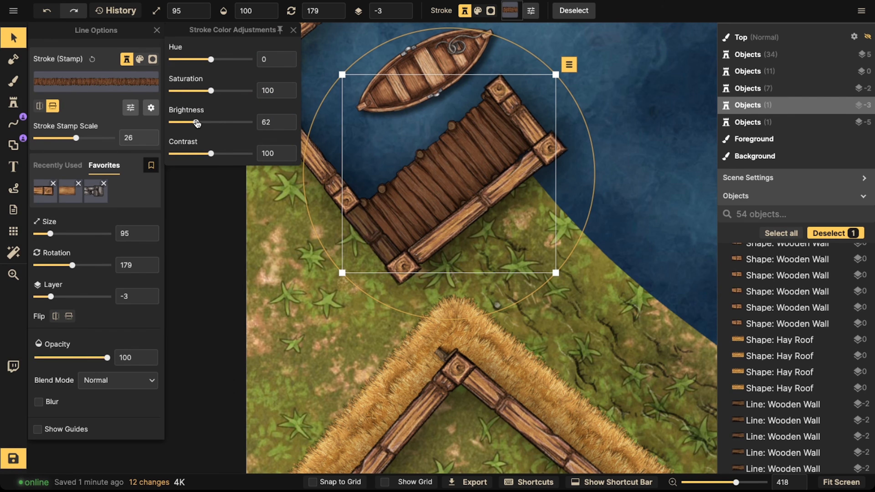
# Step: Move the rowing boat into the dock's inner corner and set its brightness to 70
pyautogui.click(381, 121)
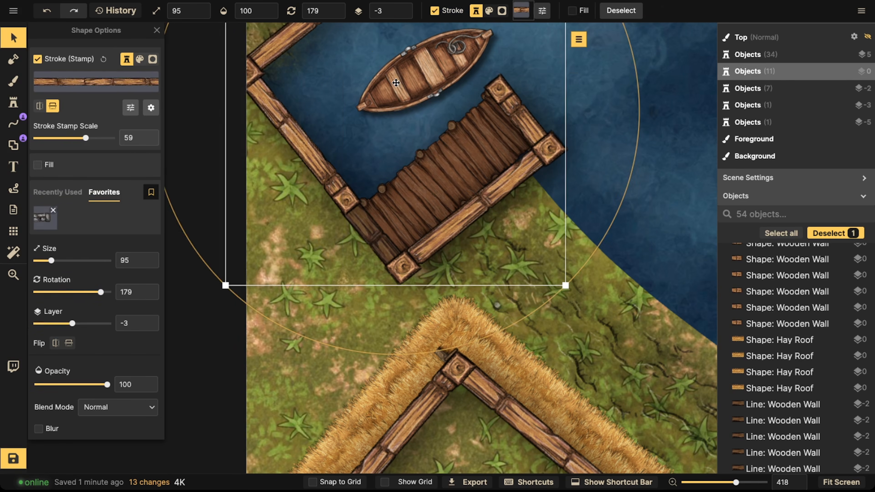
pyautogui.click(410, 81)
pyautogui.moveTo(411, 81); pyautogui.dragTo(411, 171)
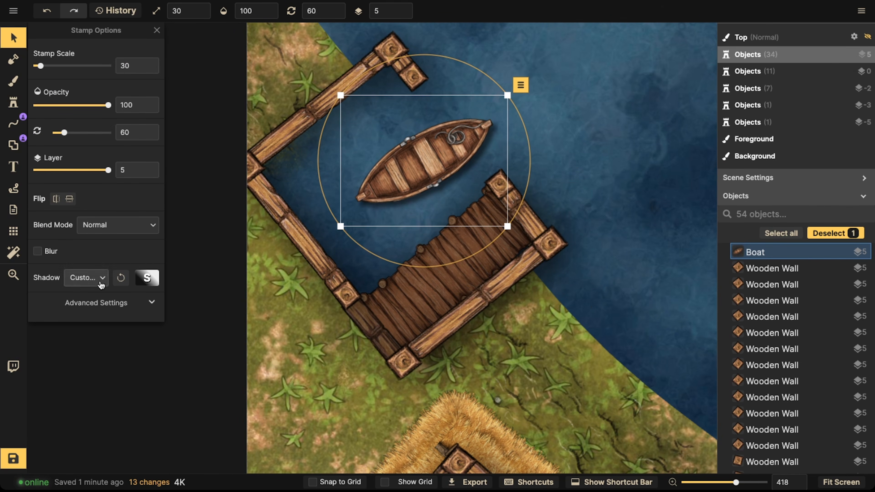
pyautogui.click(93, 303)
pyautogui.moveTo(68, 425); pyautogui.dragTo(66, 426)
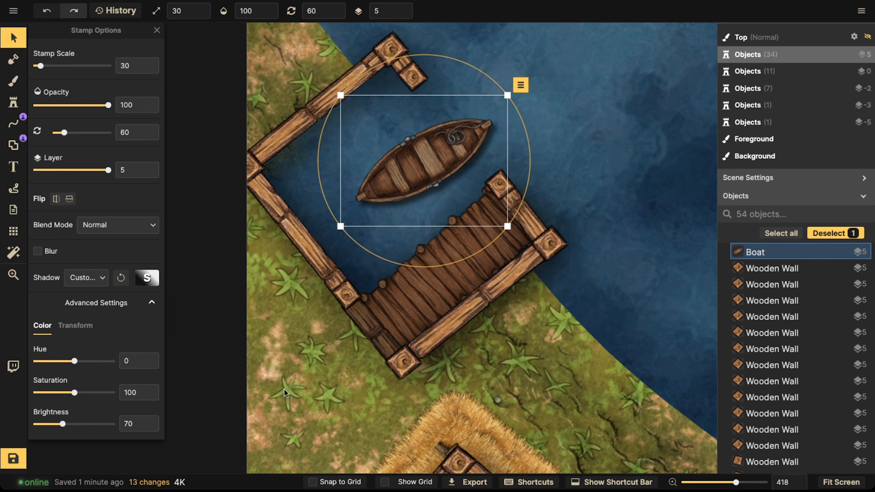
# Step: Place a copy of the pier on the dock on the opposite bank and position it
pyautogui.scroll(-3, 425, 309)
pyautogui.click(425, 310)
pyautogui.scroll(-2, 425, 308)
pyautogui.moveTo(682, 132); pyautogui.dragTo(386, 411)
pyautogui.click(360, 172)
pyautogui.scroll(-7, 385, 166)
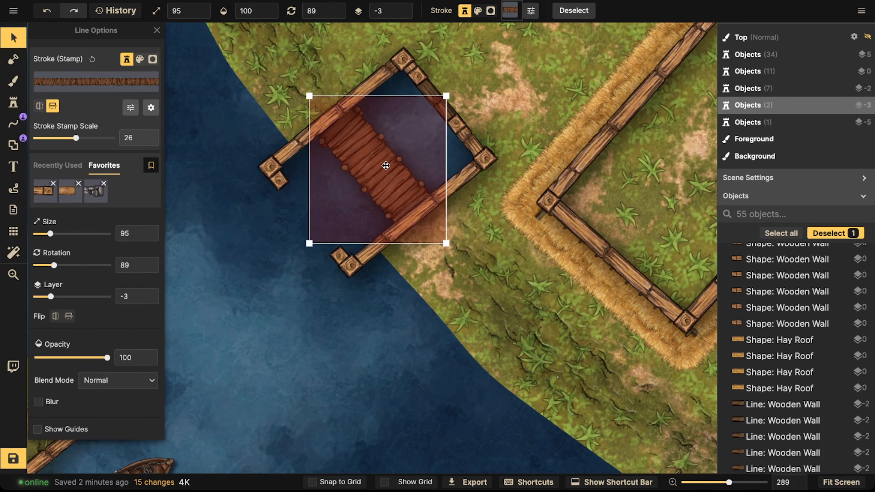
pyautogui.scroll(1, 384, 166)
pyautogui.moveTo(384, 168); pyautogui.dragTo(428, 127)
pyautogui.moveTo(389, 223); pyautogui.dragTo(388, 222)
pyautogui.scroll(-4, 416, 140)
pyautogui.moveTo(419, 154); pyautogui.dragTo(420, 155)
# Step: Paste another pier onto a third dock and rotate it to 77.5°
pyautogui.press('space')
pyautogui.moveTo(659, 326); pyautogui.dragTo(266, 159)
pyautogui.moveTo(596, 360); pyautogui.dragTo(303, 210)
pyautogui.moveTo(472, 274); pyautogui.dragTo(355, 190)
pyautogui.hotkey('ctrl', 'v')
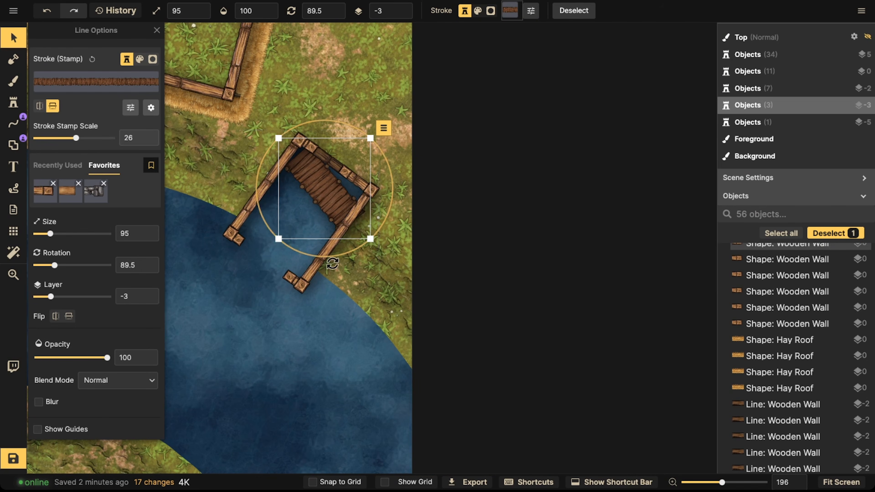
pyautogui.moveTo(326, 254); pyautogui.dragTo(338, 253)
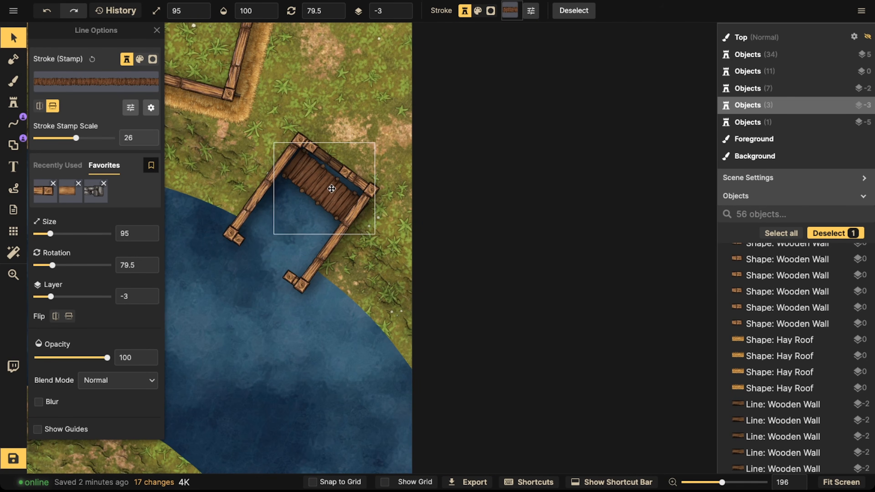
pyautogui.moveTo(333, 183); pyautogui.dragTo(332, 182)
pyautogui.moveTo(318, 250); pyautogui.dragTo(391, 153)
pyautogui.press('space')
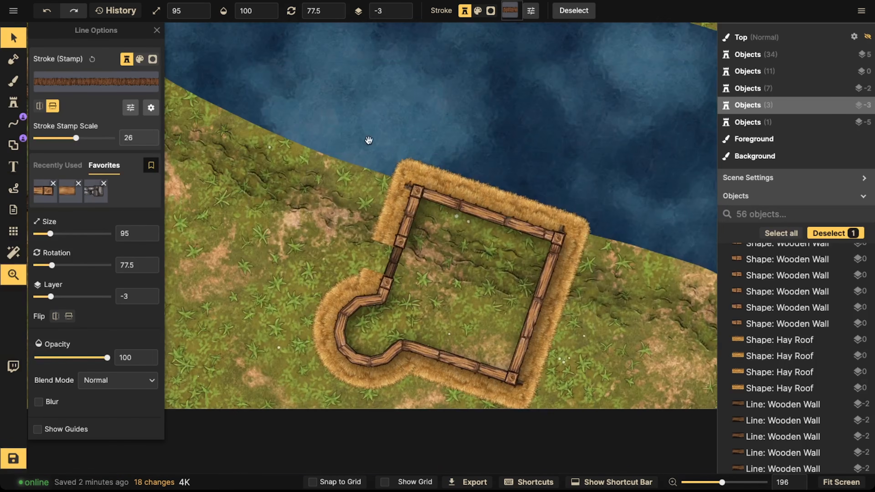
# Step: Copy the rowing boat and place the copy in the upper dock
pyautogui.scroll(-3, 390, 152)
pyautogui.moveTo(326, 114); pyautogui.dragTo(454, 332)
pyautogui.scroll(-1, 393, 216)
pyautogui.moveTo(475, 212); pyautogui.dragTo(515, 346)
pyautogui.moveTo(300, 184); pyautogui.dragTo(388, 121)
pyautogui.click(296, 237)
pyautogui.press('super+c')
pyautogui.press('super+v')
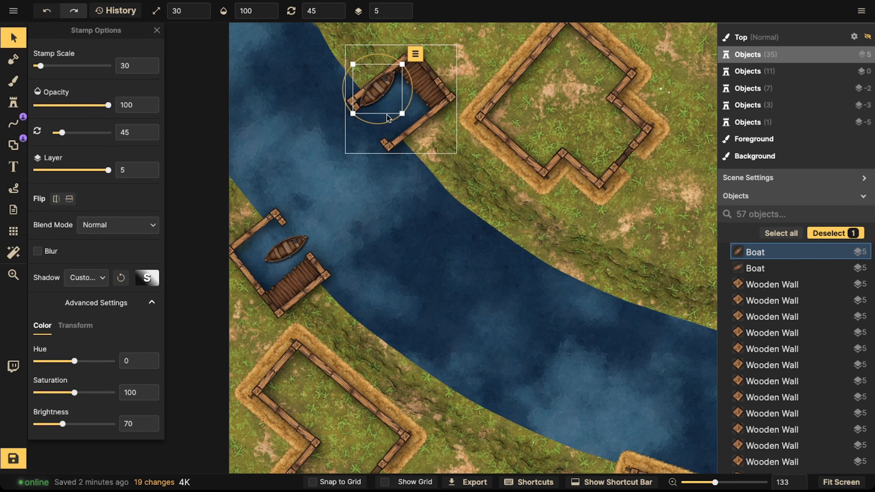
pyautogui.moveTo(372, 89); pyautogui.dragTo(383, 106)
# Step: Paste a third rowing boat into the dock on the far bank
pyautogui.scroll(-1, 381, 105)
pyautogui.moveTo(561, 255); pyautogui.dragTo(143, 96)
pyautogui.press('super+v')
pyautogui.moveTo(435, 211); pyautogui.dragTo(454, 203)
pyautogui.click(332, 189)
pyautogui.scroll(-2, 332, 189)
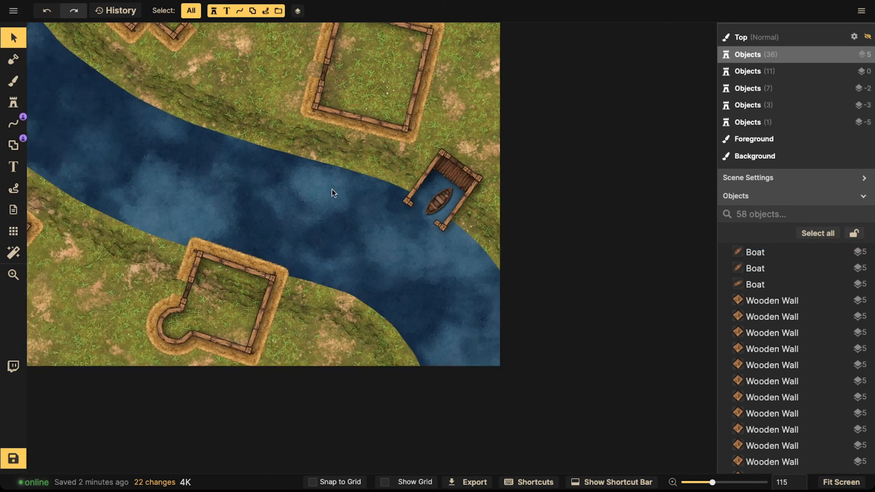
# Step: Select the three piers together and set their stroke shadow intensity to 54%
pyautogui.click(458, 179)
pyautogui.moveTo(353, 133); pyautogui.dragTo(685, 332)
pyautogui.keyDown('shift'); pyautogui.click(368, 163); pyautogui.keyUp('shift')
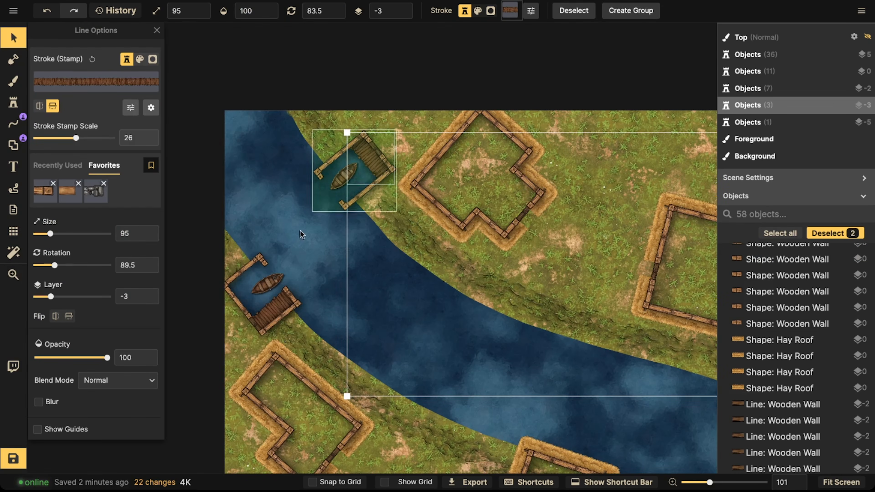
pyautogui.keyDown('shift'); pyautogui.click(261, 309); pyautogui.keyUp('shift')
pyautogui.click(130, 108)
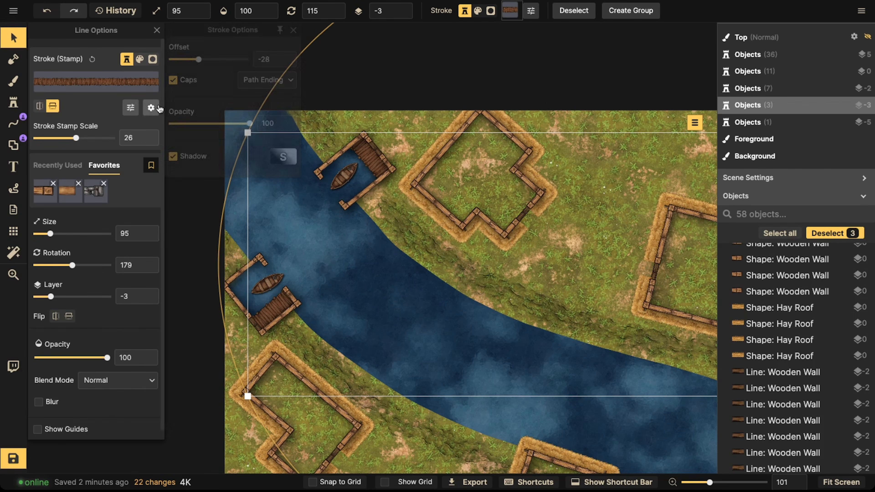
pyautogui.click(271, 158)
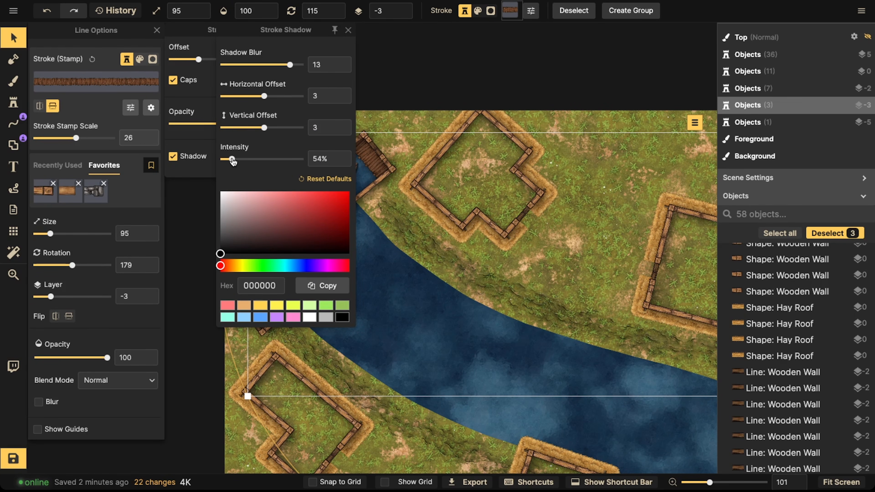
pyautogui.click(451, 175)
# Step: Search the stamp catalog for stair and place a wooden stairs stamp at scale 40, rotated 315°, across a house wall
pyautogui.scroll(-5, 363, 192)
pyautogui.moveTo(409, 276); pyautogui.dragTo(353, 204)
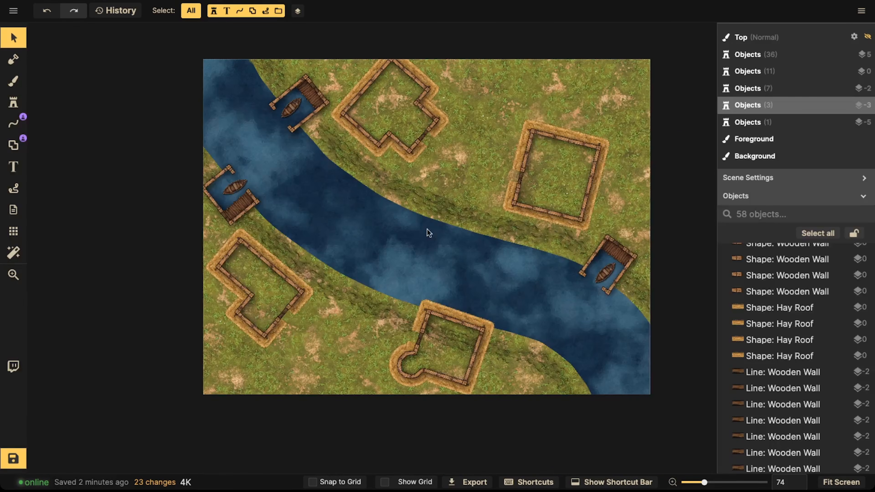
pyautogui.moveTo(382, 231); pyautogui.dragTo(439, 211)
pyautogui.scroll(5, 350, 298)
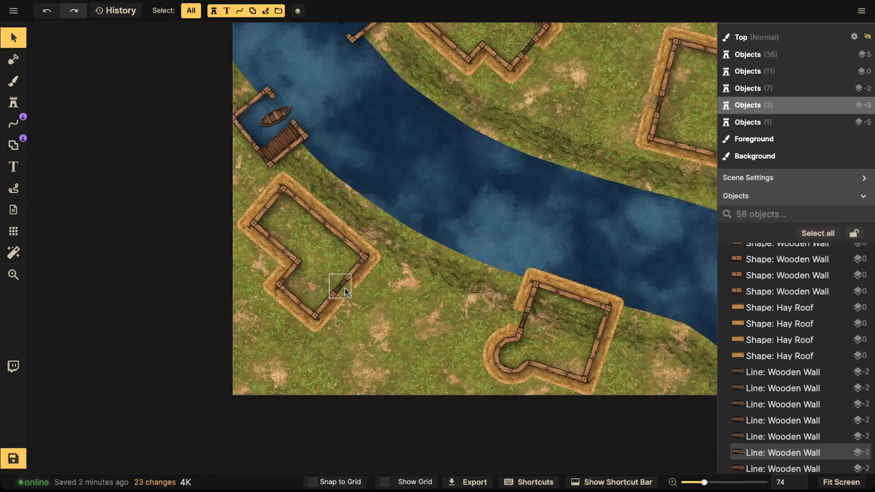
pyautogui.click(14, 104)
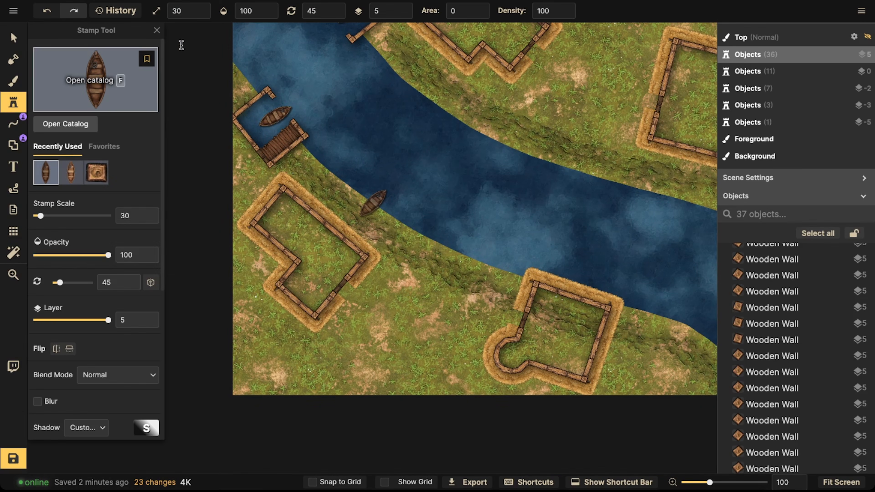
pyautogui.write('f')
pyautogui.write('stair')
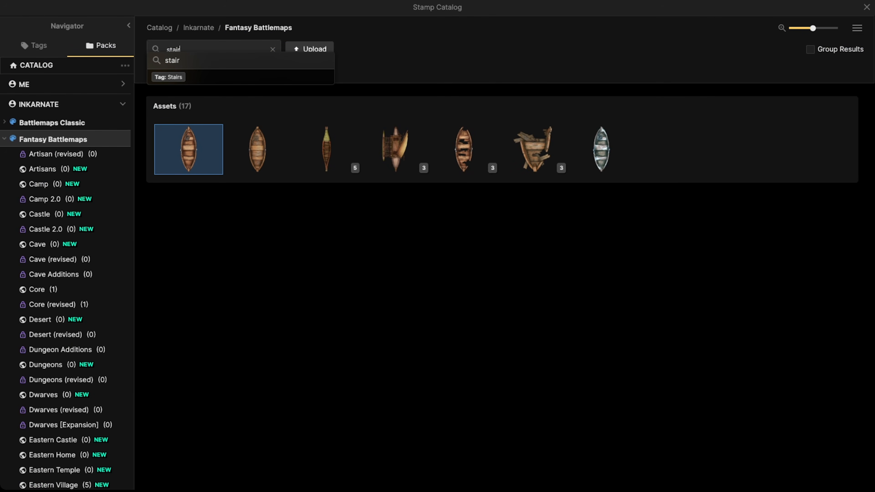
pyautogui.press('Return')
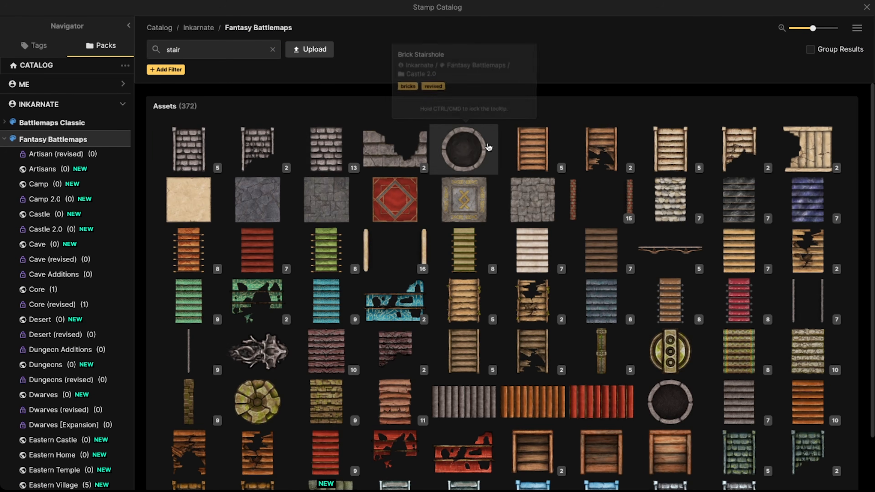
pyautogui.click(529, 147)
pyautogui.scroll(5, 353, 288)
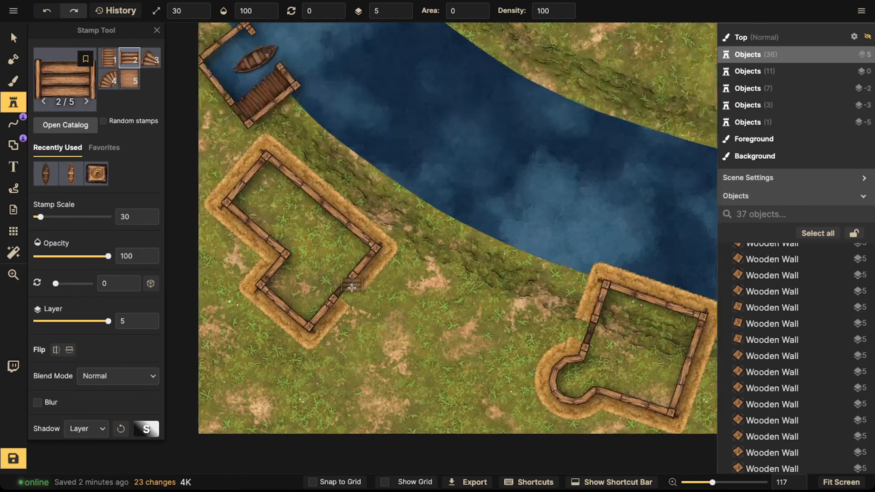
pyautogui.scroll(8, 353, 288)
pyautogui.press(']')
pyautogui.press(',')
pyautogui.click(349, 292)
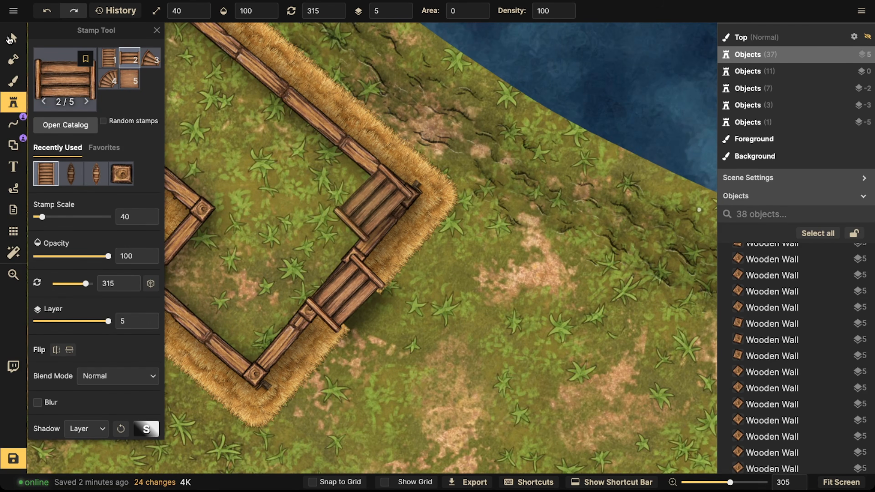
# Step: Move the stairs to layer -1 and rotate them to 310°
pyautogui.click(13, 40)
pyautogui.click(407, 14)
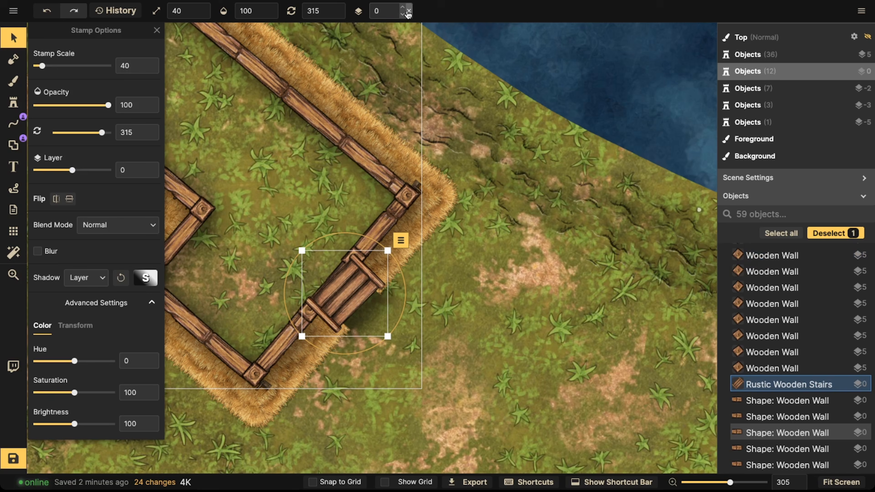
pyautogui.click(402, 14)
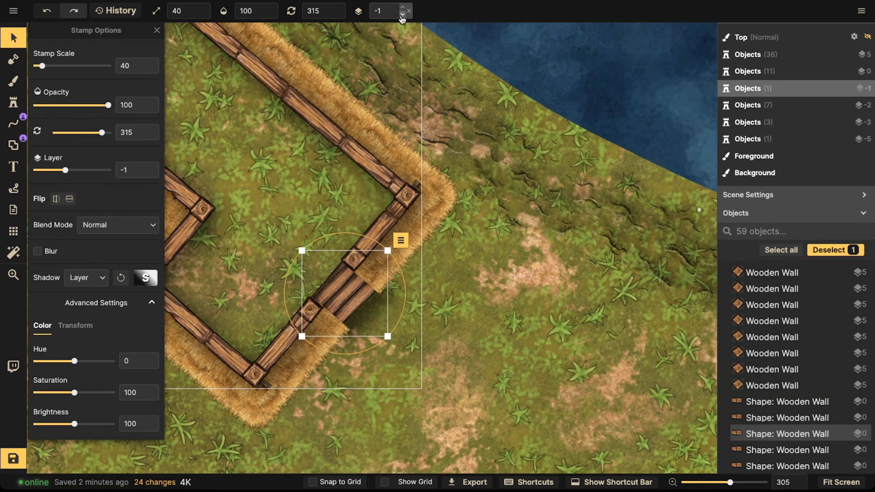
pyautogui.moveTo(320, 353); pyautogui.dragTo(326, 352)
pyautogui.moveTo(334, 301); pyautogui.dragTo(332, 299)
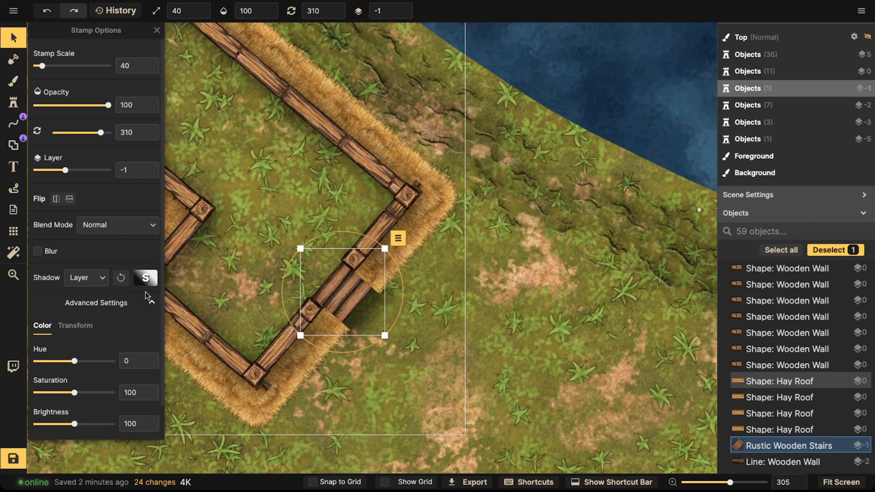
# Step: Remove the stairs' shadow and lower their brightness to 65
pyautogui.click(89, 284)
pyautogui.click(98, 294)
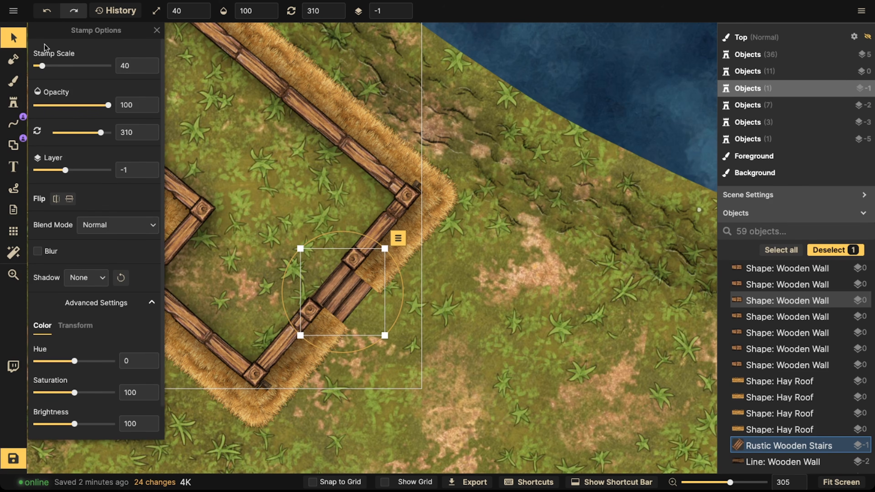
pyautogui.click(17, 39)
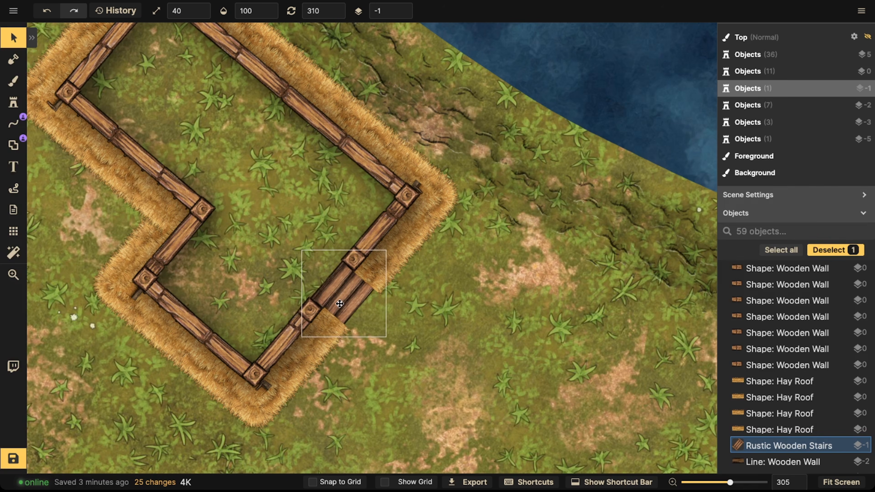
pyautogui.moveTo(465, 435); pyautogui.dragTo(35, 93)
pyautogui.click(31, 37)
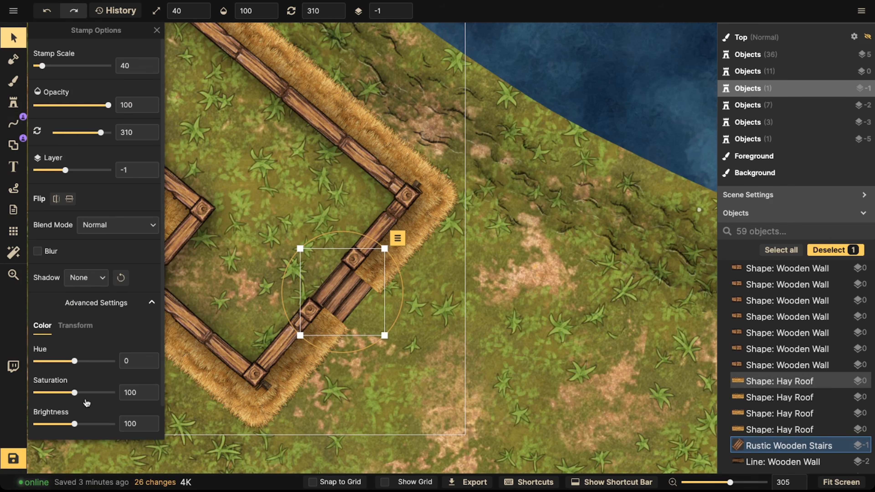
pyautogui.click(60, 424)
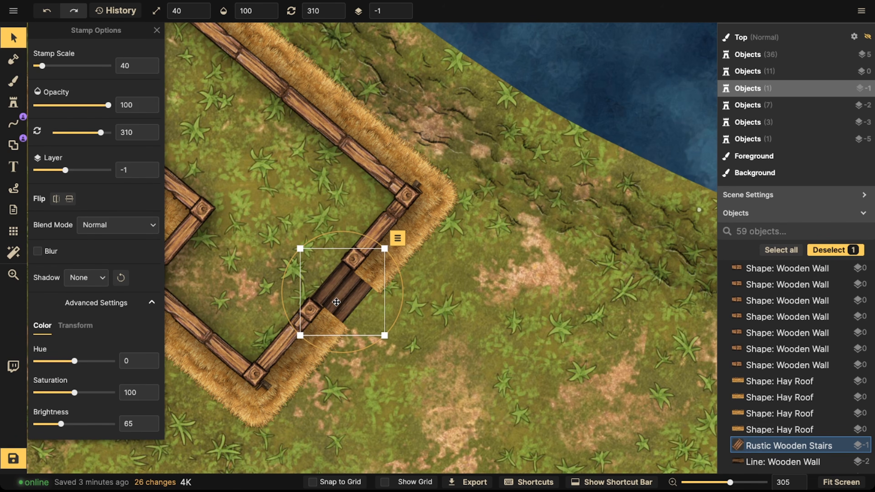
# Step: Paste a copy of the wooden stairs across the west wall of the rounded house and rotate it to about 107°
pyautogui.moveTo(320, 334); pyautogui.dragTo(312, 350)
pyautogui.press('space')
pyautogui.moveTo(312, 350); pyautogui.dragTo(463, 184)
pyautogui.moveTo(586, 459); pyautogui.dragTo(275, 242)
pyautogui.scroll(5, 289, 202)
pyautogui.press('super+v')
pyautogui.scroll(-20, 319, 180)
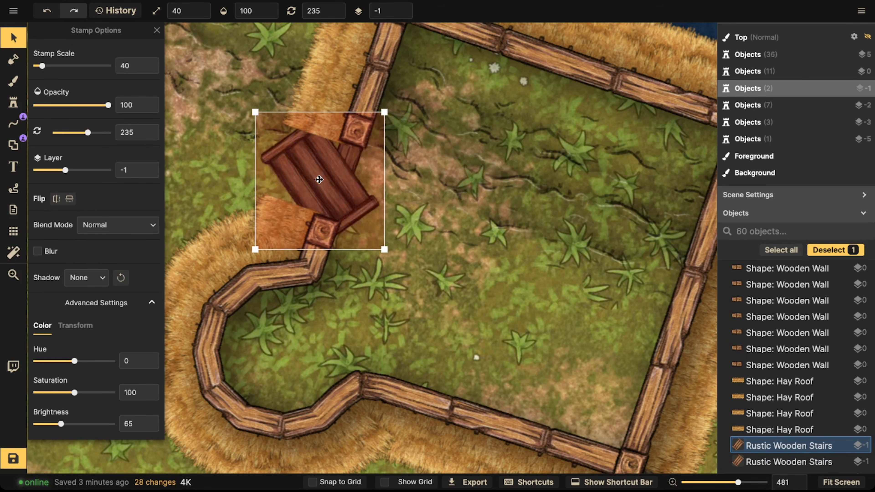
pyautogui.scroll(-1, 319, 180)
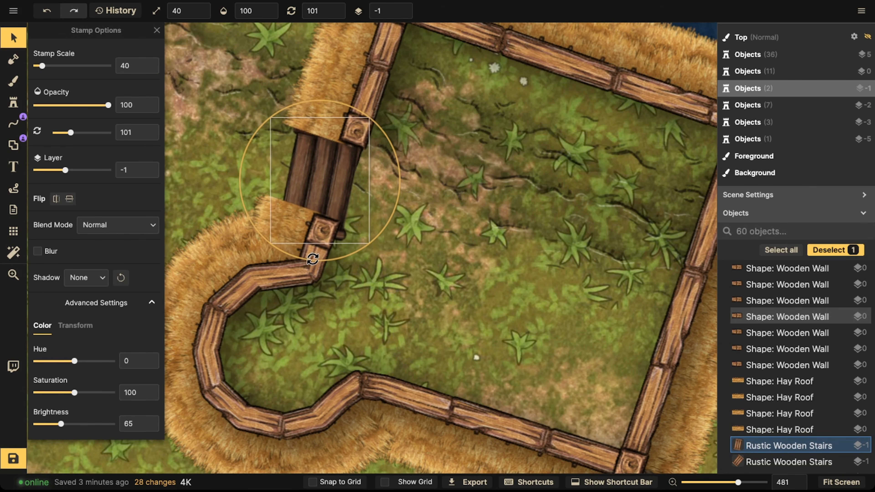
pyautogui.moveTo(307, 258); pyautogui.dragTo(303, 250)
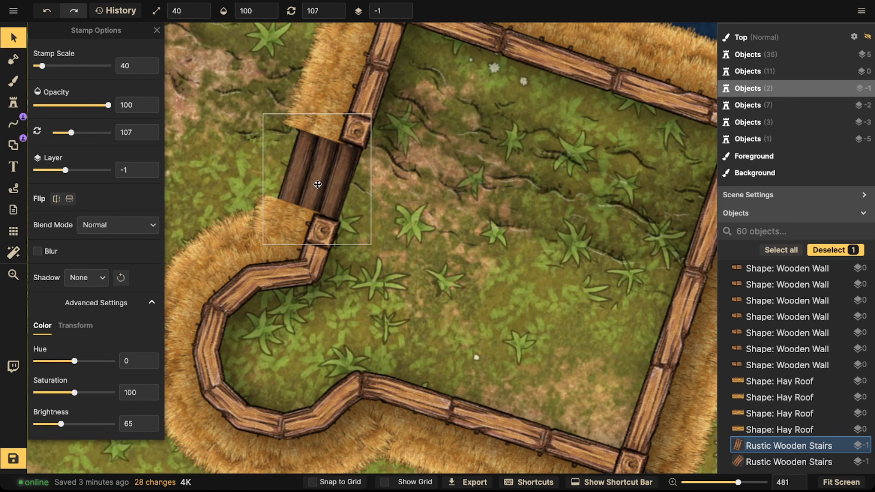
pyautogui.moveTo(297, 260); pyautogui.dragTo(295, 259)
# Step: Paste another stairs copy across the west wall of the large square house, rotated about 104.5°
pyautogui.scroll(-4, 332, 156)
pyautogui.press('space')
pyautogui.moveTo(407, 348); pyautogui.dragTo(393, 78)
pyautogui.moveTo(442, 214); pyautogui.dragTo(262, 350)
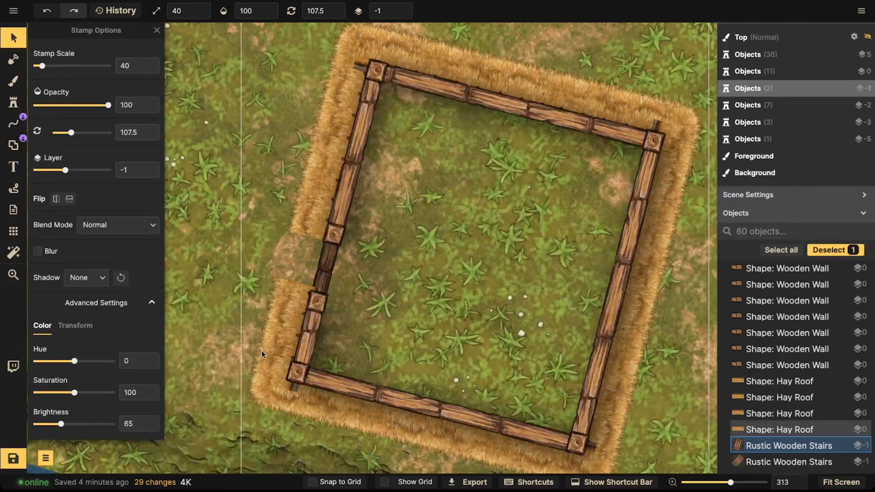
pyautogui.hotkey('ctrl', 'v')
pyautogui.moveTo(259, 352); pyautogui.dragTo(314, 262)
pyautogui.moveTo(322, 315)
pyautogui.mouseDown()
pyautogui.moveTo(313, 319)
pyautogui.moveTo(319, 309)
pyautogui.mouseUp()
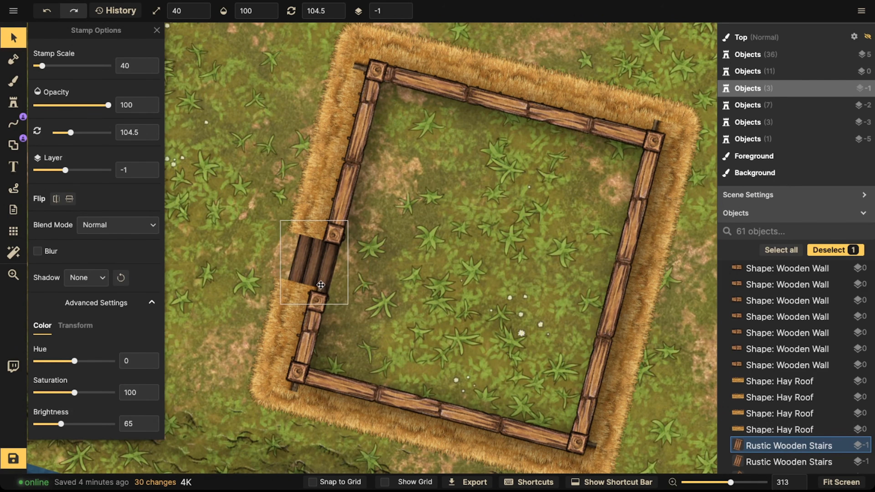
# Step: Place a further stairs copy across the zigzag house's wall, rotated about 310.5°, and deselect it
pyautogui.scroll(-3, 320, 284)
pyautogui.hscroll(-10, 327, 255)
pyautogui.scroll(5, 328, 255)
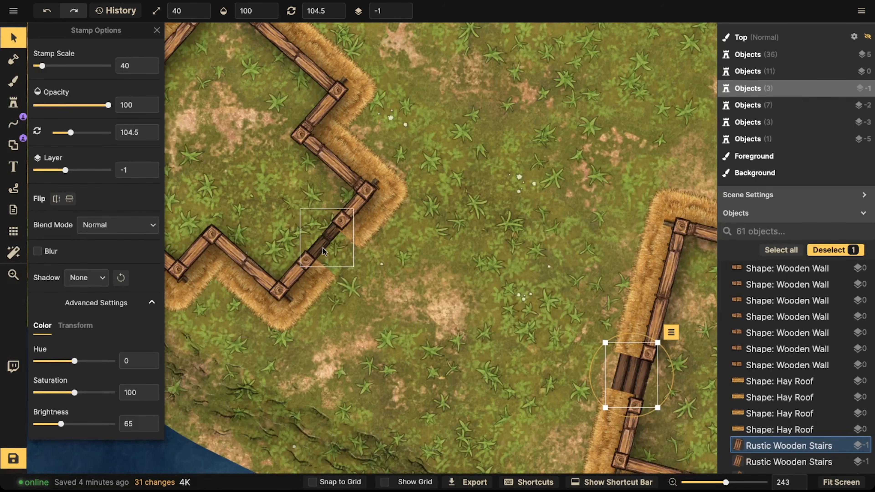
pyautogui.scroll(5, 334, 248)
pyautogui.scroll(-8, 330, 255)
pyautogui.click(330, 262)
pyautogui.click(329, 256)
pyautogui.moveTo(319, 313); pyautogui.dragTo(318, 318)
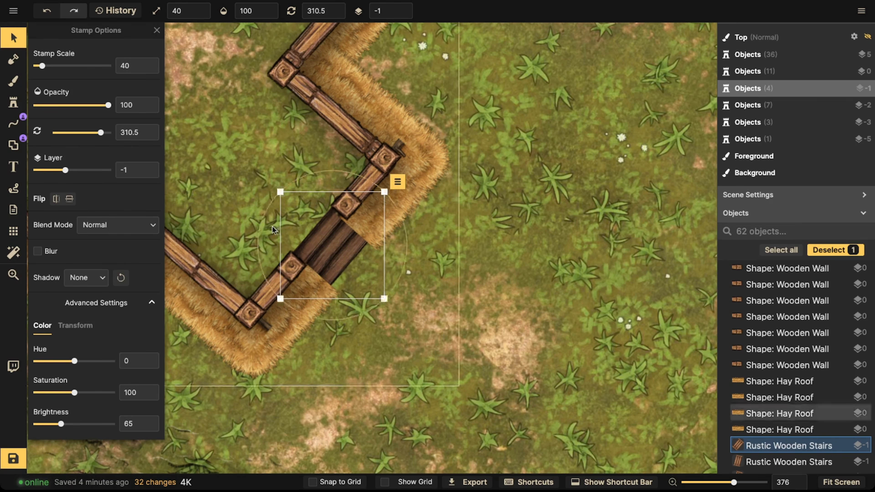
pyautogui.scroll(-3, 272, 227)
pyautogui.press('Escape')
# Step: Review the whole map and scroll through the objects list
pyautogui.scroll(-10, 271, 219)
pyautogui.scroll(5, 357, 187)
pyautogui.scroll(-2, 359, 172)
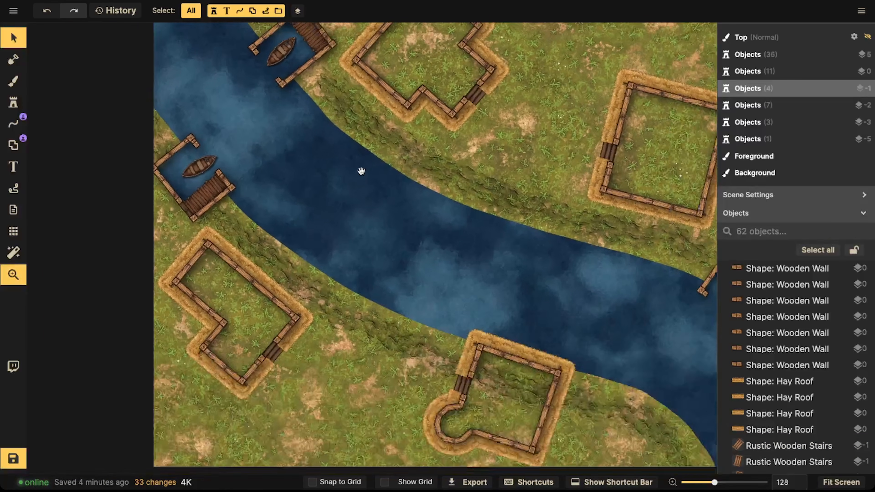
pyautogui.scroll(-2, 361, 172)
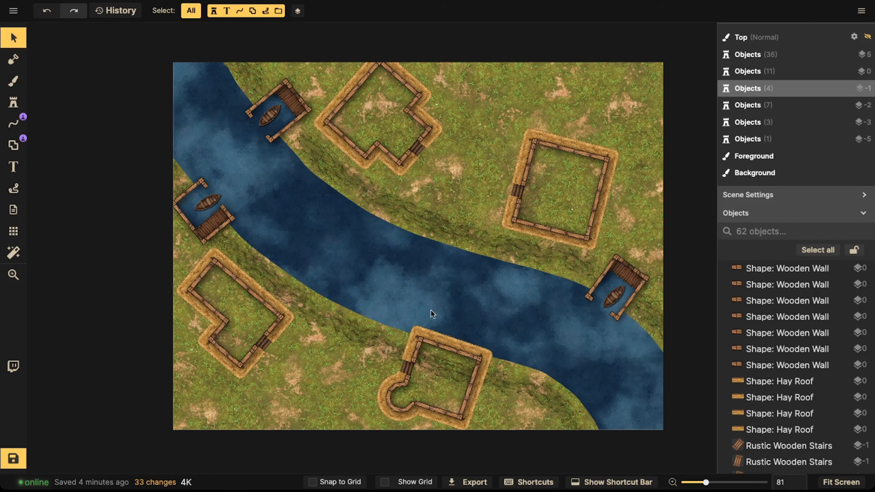
pyautogui.moveTo(339, 326); pyautogui.dragTo(301, 254)
pyautogui.scroll(5, 369, 246)
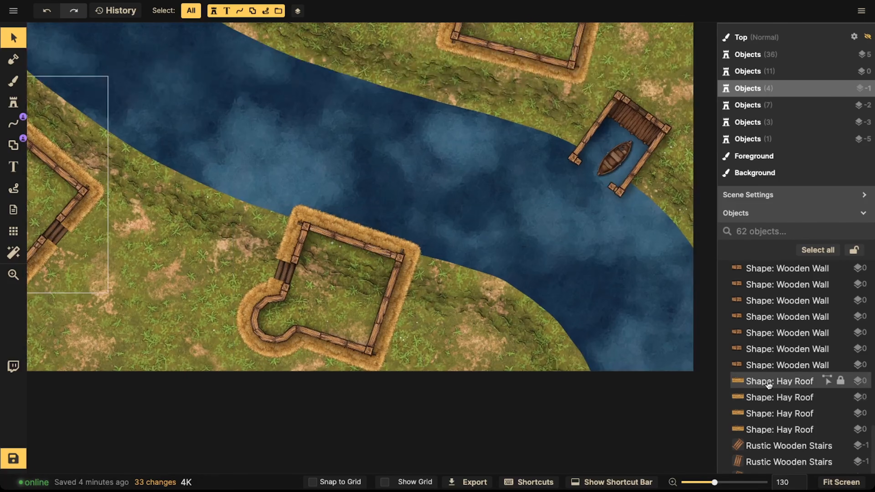
pyautogui.scroll(-4, 769, 378)
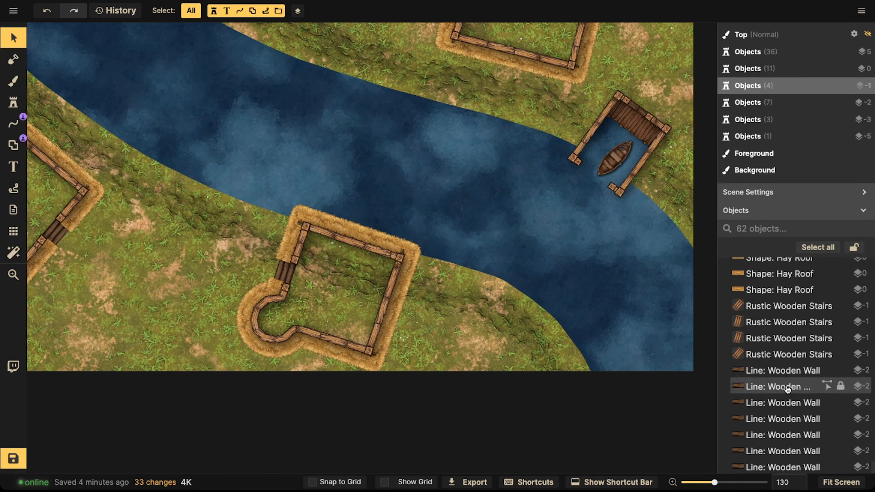
pyautogui.scroll(-2, 789, 392)
# Step: Give the rounded house's hay roof a Clip Mask fill with a fill layer offset of -5
pyautogui.click(304, 263)
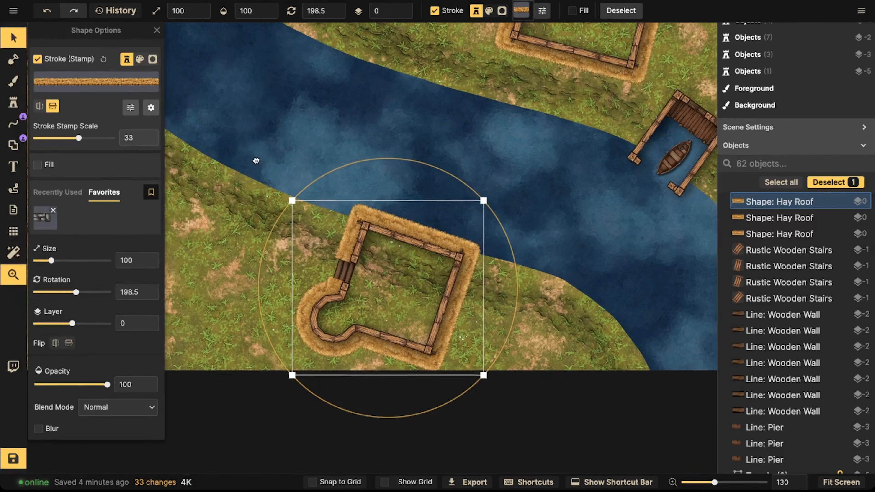
pyautogui.click(41, 166)
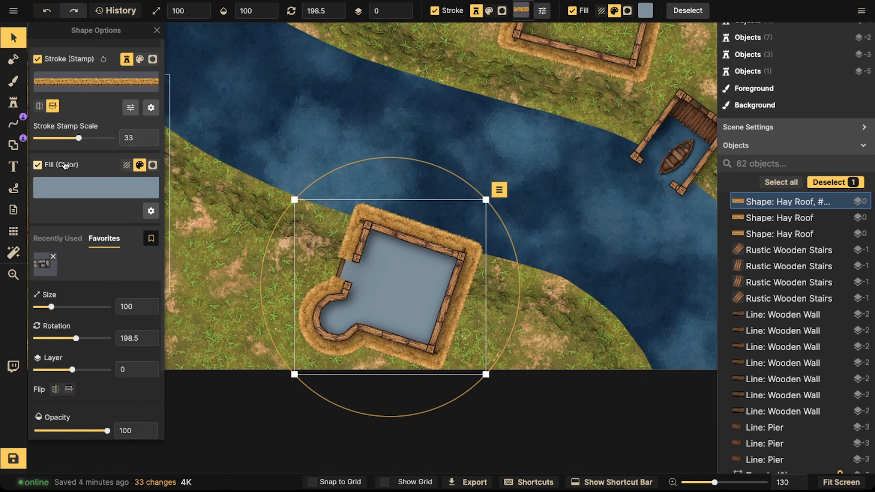
pyautogui.click(153, 165)
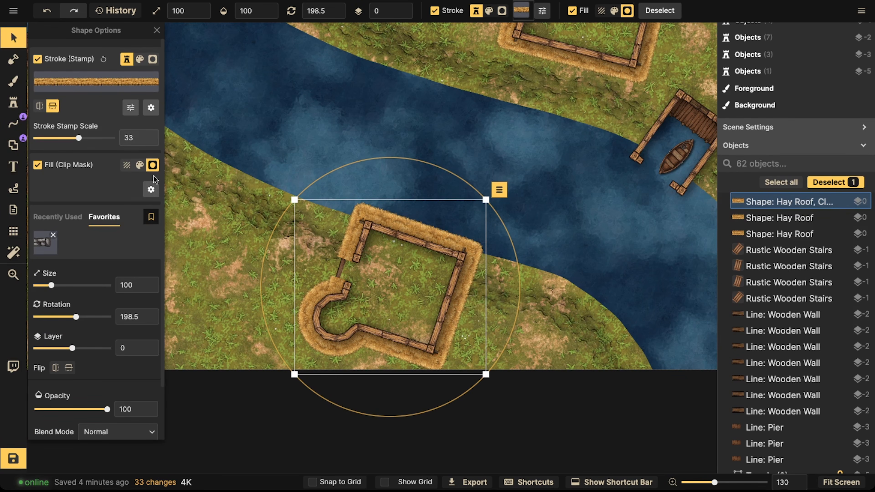
pyautogui.click(151, 189)
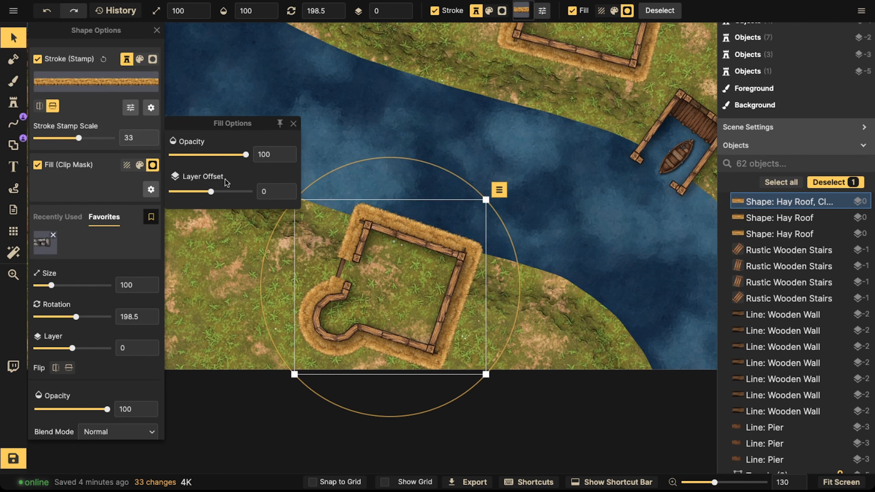
pyautogui.moveTo(211, 191); pyautogui.dragTo(192, 192)
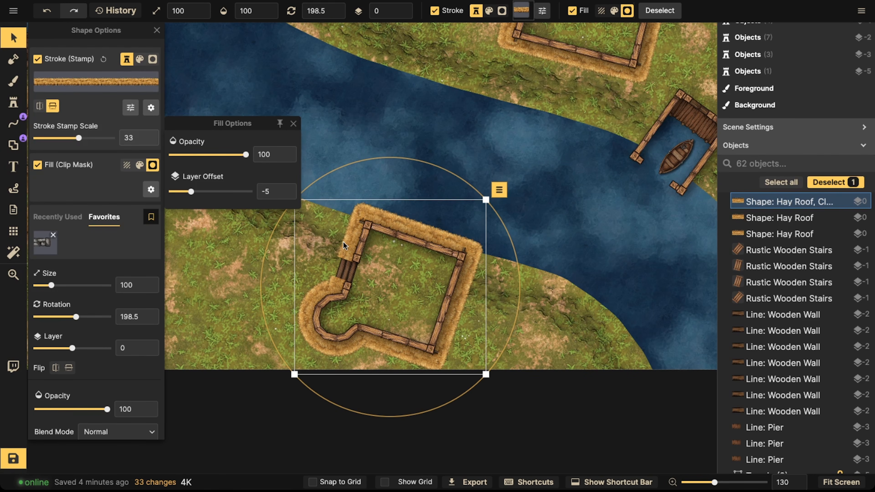
pyautogui.press('Escape')
# Step: Pick a dark cobblestone texture from the texture catalog for the brush
pyautogui.scroll(-5, 412, 271)
pyautogui.moveTo(345, 221); pyautogui.dragTo(383, 265)
pyautogui.moveTo(357, 192); pyautogui.dragTo(338, 243)
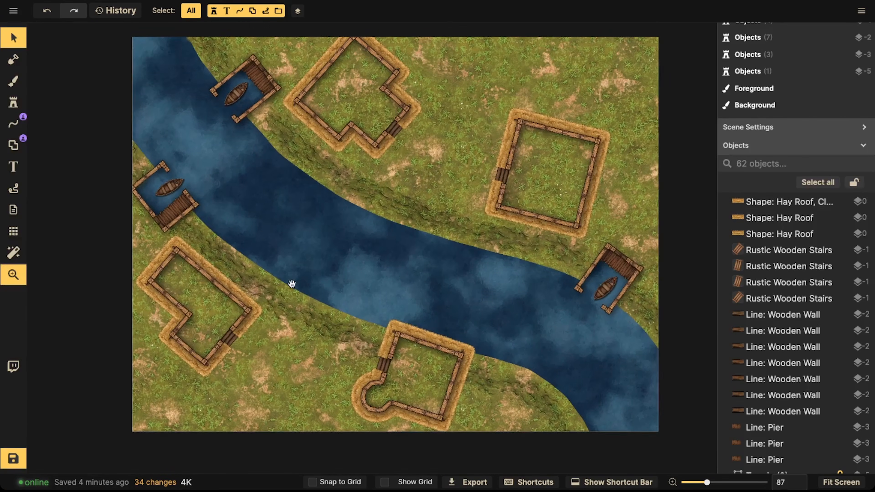
pyautogui.moveTo(292, 283); pyautogui.dragTo(294, 193)
pyautogui.moveTo(237, 220); pyautogui.dragTo(338, 260)
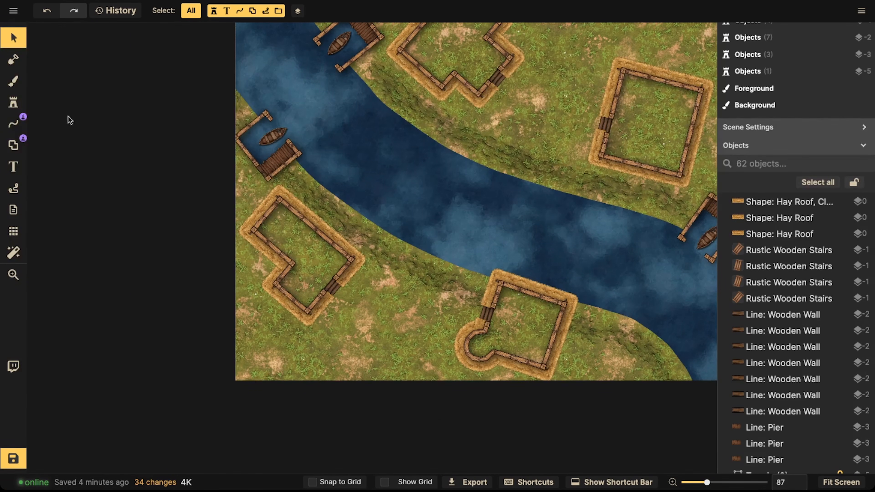
pyautogui.click(25, 88)
pyautogui.click(85, 133)
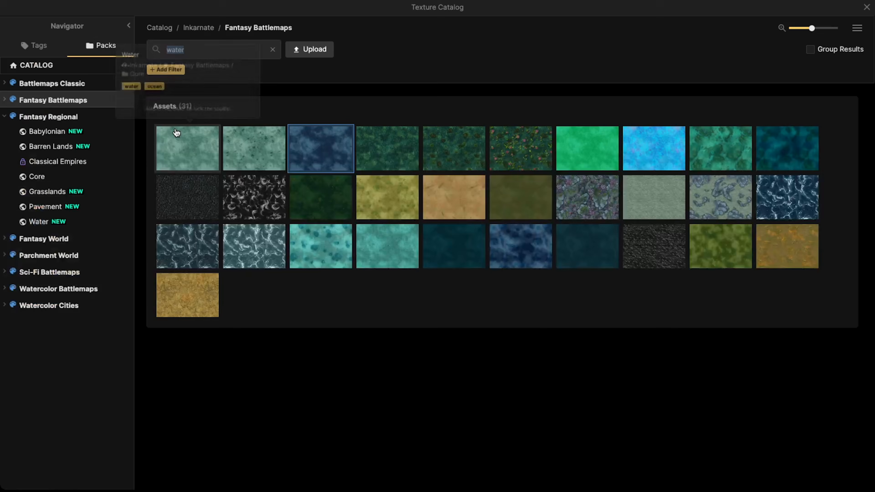
pyautogui.click(273, 50)
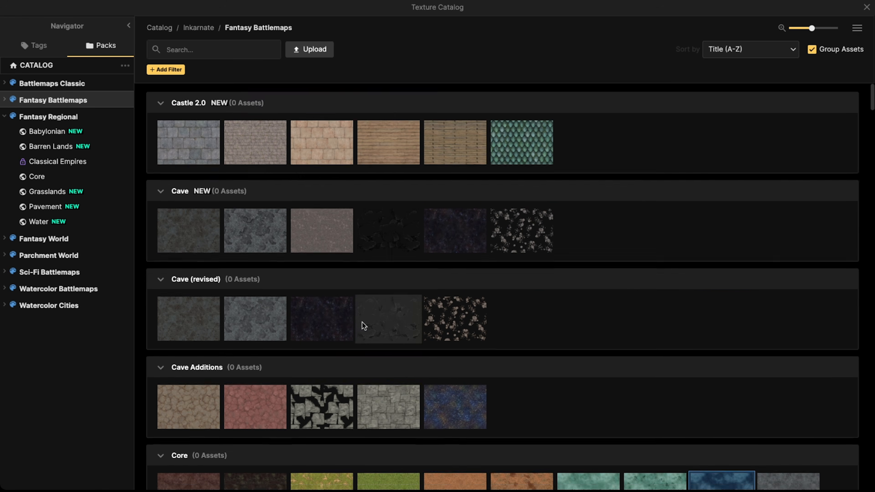
pyautogui.scroll(-8, 358, 322)
pyautogui.click(210, 260)
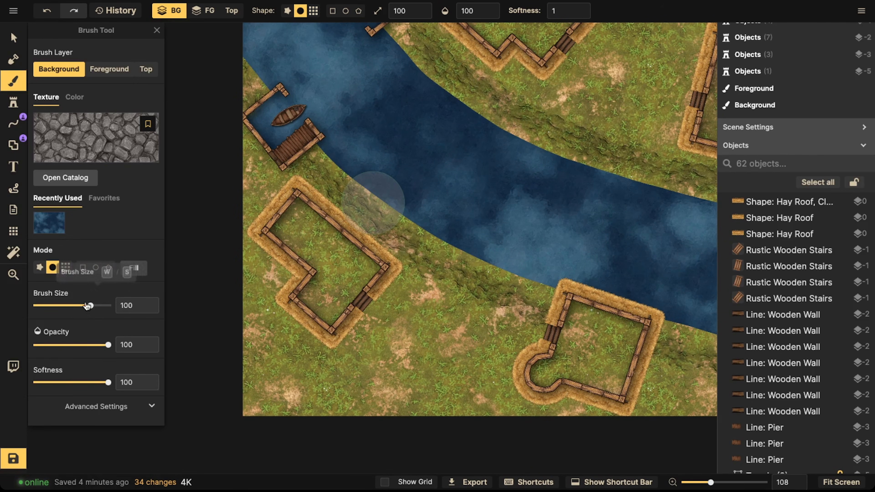
# Step: Set the cobblestone brush's color brightness to 70 in its advanced settings
pyautogui.click(92, 406)
pyautogui.scroll(-4, 88, 345)
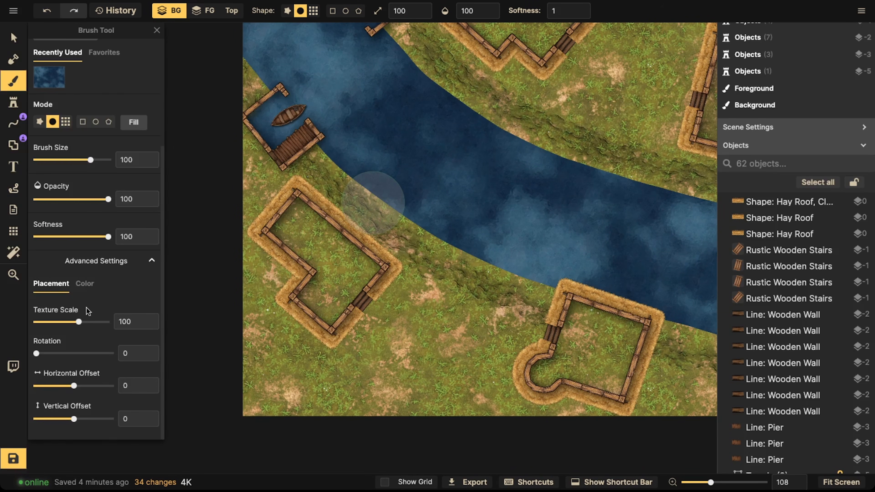
pyautogui.moveTo(80, 324); pyautogui.dragTo(63, 316)
pyautogui.click(86, 283)
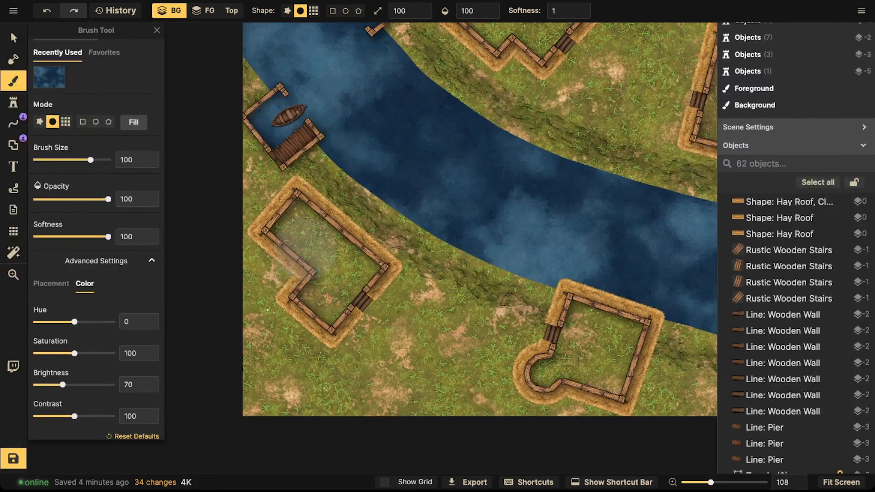
# Step: Switch the brush to the foreground layer with brush size 60 and softness 0
pyautogui.scroll(3, 379, 140)
pyautogui.click(203, 11)
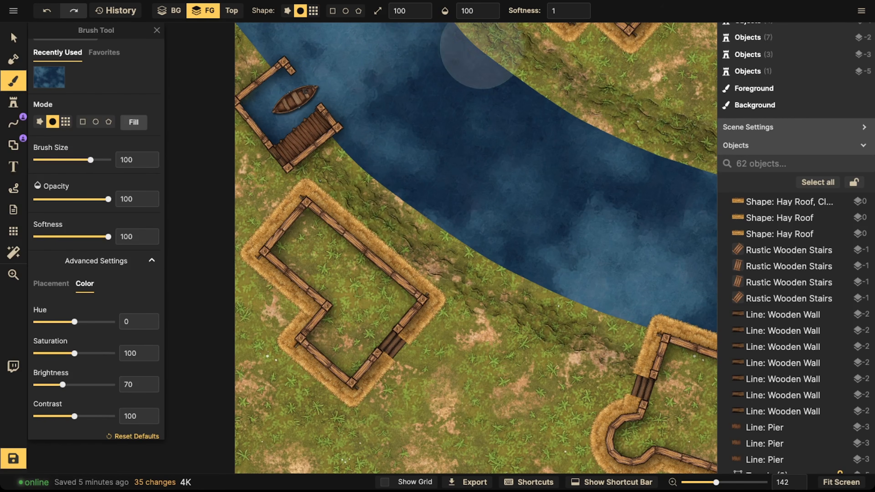
pyautogui.press('[')
pyautogui.press('[')
pyautogui.press('[')
pyautogui.press('[')
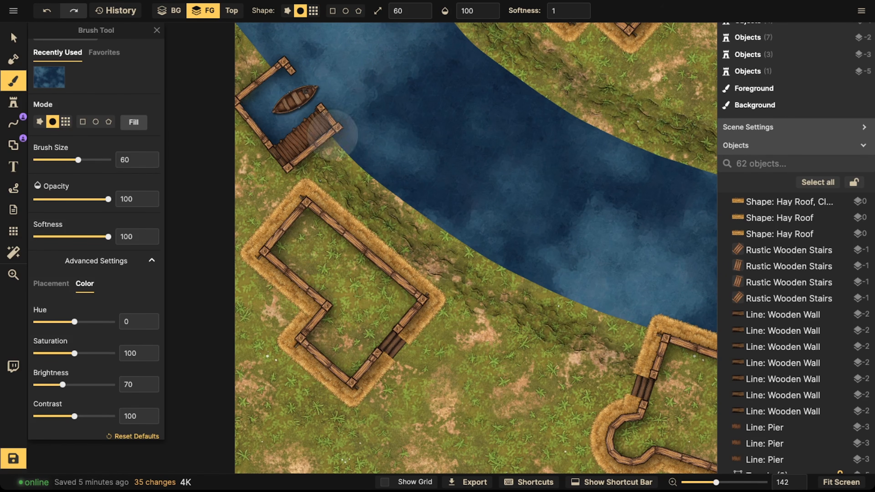
pyautogui.click(558, 11)
pyautogui.moveTo(552, 51); pyautogui.dragTo(498, 51)
# Step: Paint cobblestone floors inside the left, rounded and large square houses
pyautogui.moveTo(308, 247)
pyautogui.mouseDown()
pyautogui.moveTo(310, 240)
pyautogui.moveTo(393, 300)
pyautogui.moveTo(366, 348)
pyautogui.moveTo(320, 348)
pyautogui.moveTo(345, 313)
pyautogui.moveTo(320, 276)
pyautogui.mouseUp()
pyautogui.scroll(-3, 321, 277)
pyautogui.moveTo(520, 327); pyautogui.dragTo(378, 242)
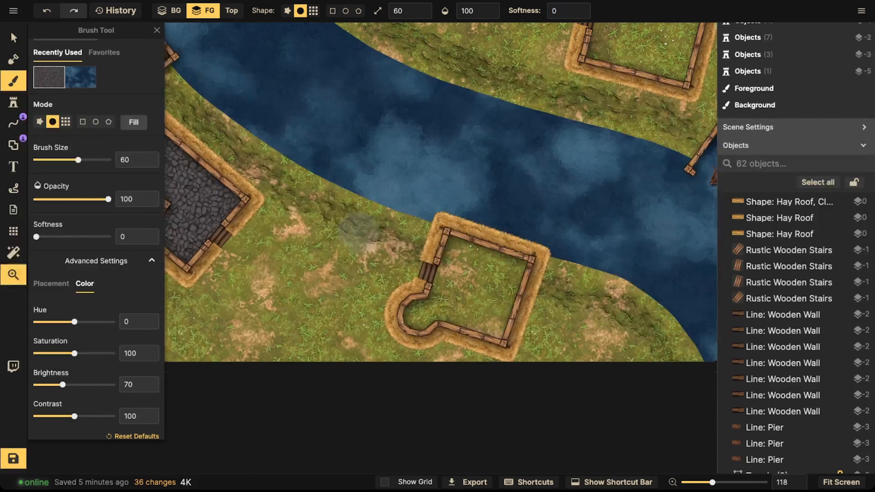
pyautogui.moveTo(455, 255)
pyautogui.mouseDown()
pyautogui.moveTo(430, 303)
pyautogui.moveTo(414, 314)
pyautogui.moveTo(444, 306)
pyautogui.moveTo(483, 315)
pyautogui.moveTo(502, 269)
pyautogui.moveTo(492, 287)
pyautogui.mouseUp()
pyautogui.moveTo(552, 168)
pyautogui.mouseDown()
pyautogui.moveTo(463, 216)
pyautogui.moveTo(380, 292)
pyautogui.mouseUp()
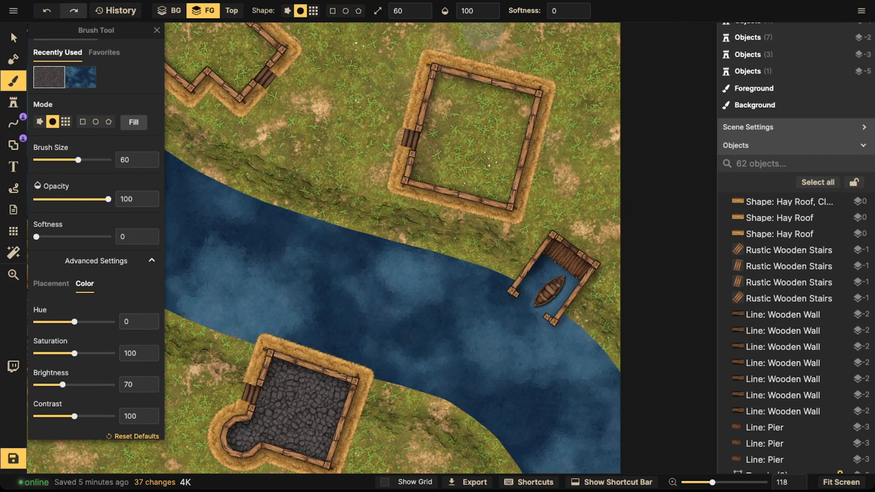
pyautogui.moveTo(448, 86)
pyautogui.mouseDown()
pyautogui.moveTo(436, 162)
pyautogui.moveTo(427, 165)
pyautogui.moveTo(467, 174)
pyautogui.mouseUp()
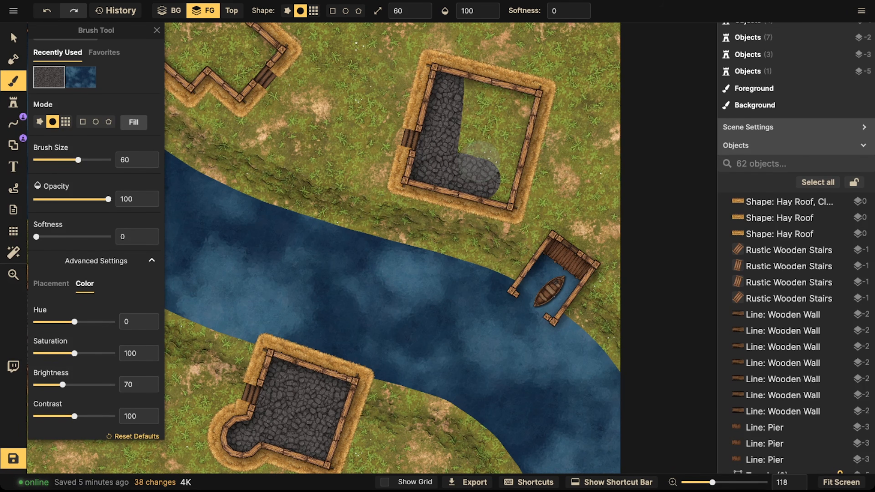
pyautogui.moveTo(487, 177)
pyautogui.mouseDown()
pyautogui.moveTo(502, 195)
pyautogui.moveTo(502, 93)
pyautogui.moveTo(468, 129)
pyautogui.moveTo(479, 143)
pyautogui.mouseUp()
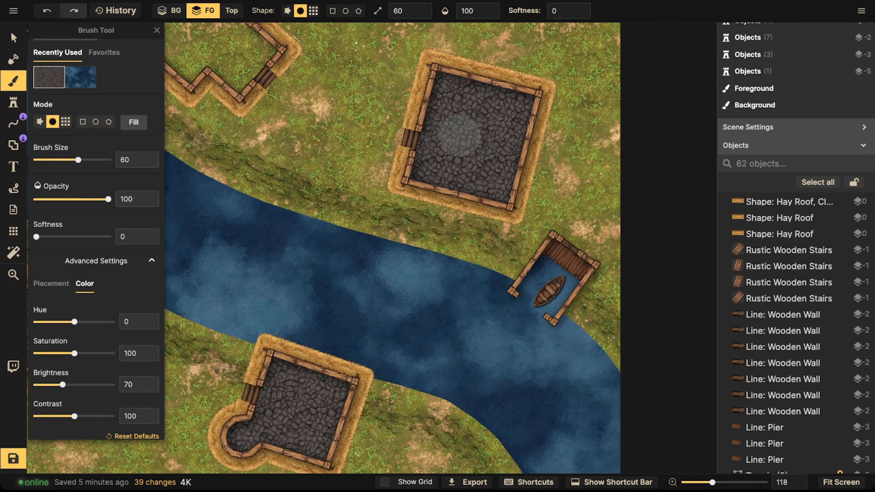
# Step: Paint cobblestone floors inside the zigzag house and the remaining houses
pyautogui.press('space')
pyautogui.moveTo(318, 108); pyautogui.dragTo(467, 220)
pyautogui.moveTo(361, 91)
pyautogui.mouseDown()
pyautogui.moveTo(313, 152)
pyautogui.moveTo(331, 127)
pyautogui.moveTo(375, 110)
pyautogui.mouseUp()
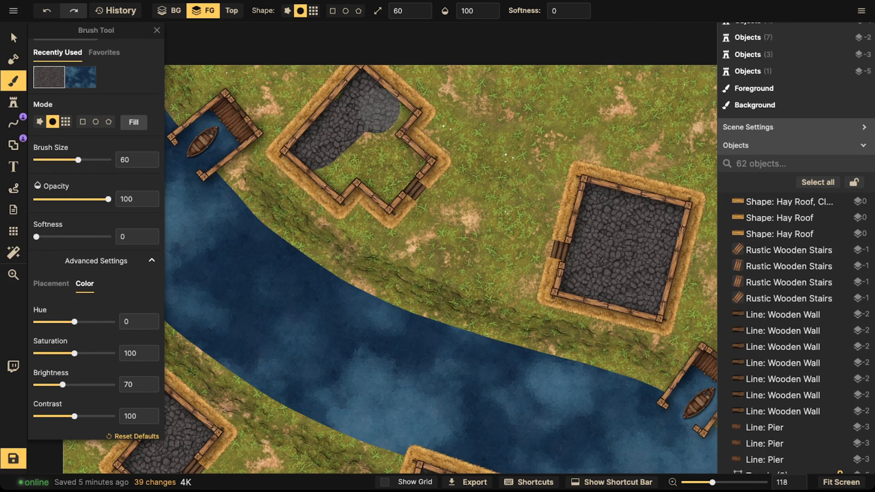
pyautogui.moveTo(386, 122)
pyautogui.mouseDown()
pyautogui.moveTo(405, 161)
pyautogui.moveTo(389, 185)
pyautogui.moveTo(373, 173)
pyautogui.moveTo(336, 171)
pyautogui.moveTo(357, 133)
pyautogui.mouseUp()
pyautogui.scroll(-2, 355, 136)
pyautogui.scroll(-4, 351, 138)
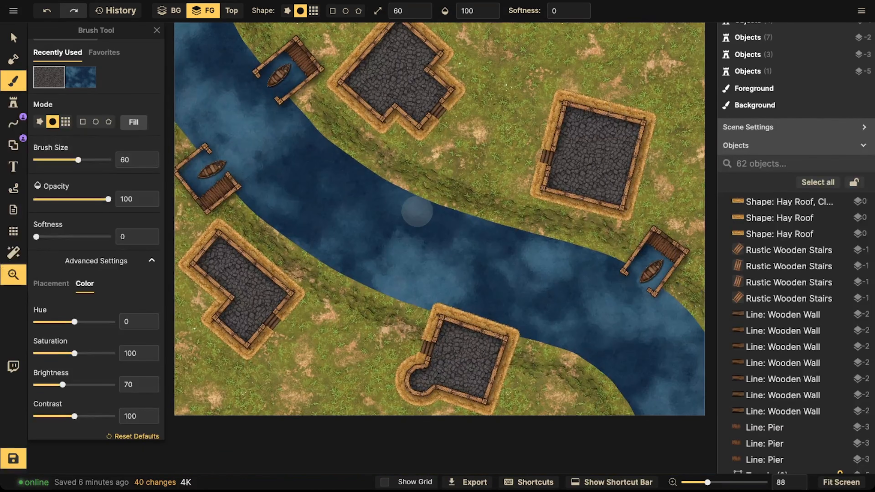
pyautogui.moveTo(417, 211)
pyautogui.mouseDown()
pyautogui.moveTo(382, 220)
pyautogui.moveTo(437, 218)
pyautogui.mouseUp()
# Step: Review the finished map with its cobblestone house floors
pyautogui.click(13, 38)
pyautogui.scroll(-4, 310, 192)
pyautogui.moveTo(317, 195); pyautogui.dragTo(342, 190)
pyautogui.moveTo(431, 273); pyautogui.dragTo(374, 290)
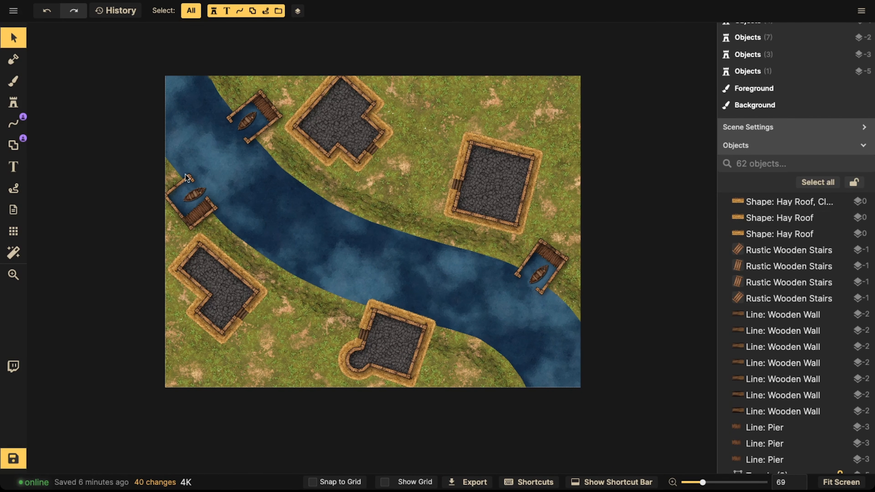
pyautogui.click(179, 210)
pyautogui.press('space')
pyautogui.moveTo(380, 180); pyautogui.dragTo(387, 186)
pyautogui.press('space')
pyautogui.moveTo(311, 288); pyautogui.dragTo(367, 228)
pyautogui.press('space')
pyautogui.moveTo(401, 191); pyautogui.dragTo(399, 216)
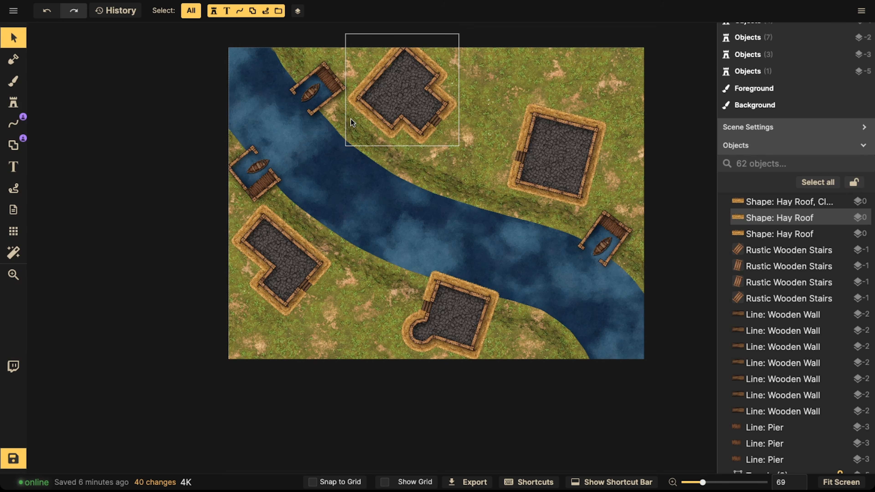
pyautogui.press('space')
pyautogui.moveTo(341, 277); pyautogui.dragTo(324, 223)
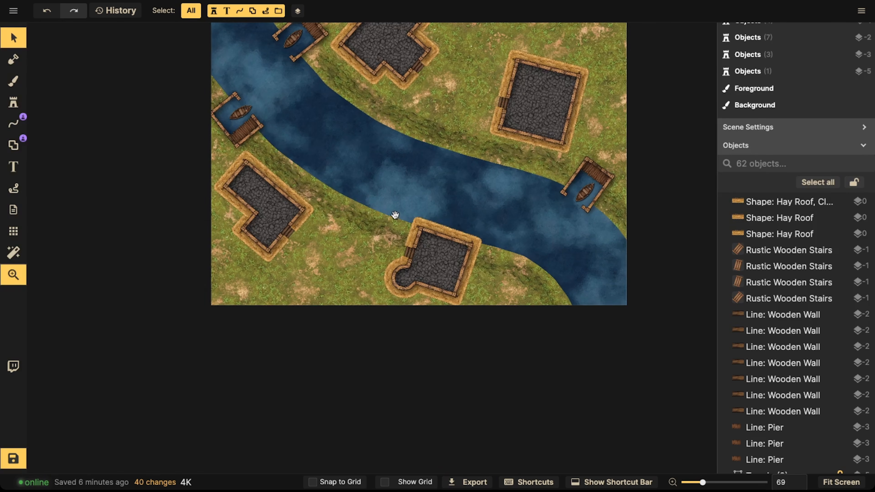
pyautogui.moveTo(394, 215); pyautogui.dragTo(390, 225)
pyautogui.press('space')
pyautogui.moveTo(347, 185); pyautogui.dragTo(405, 172)
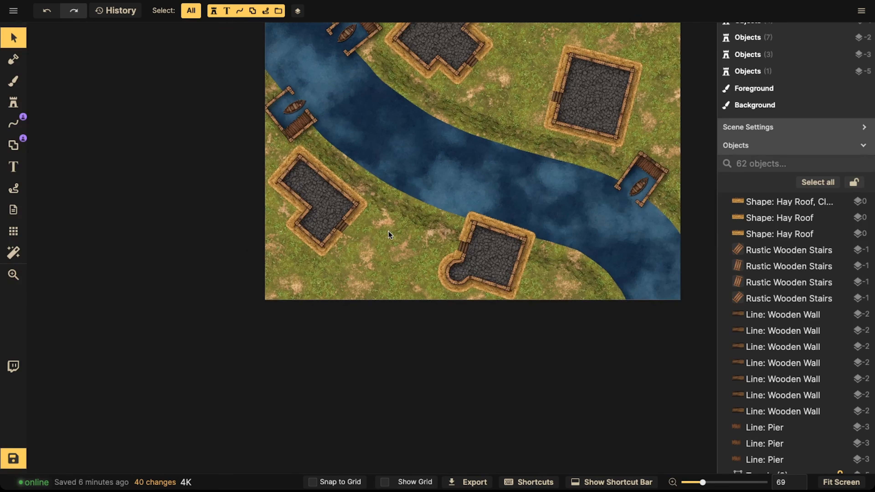
pyautogui.scroll(2, 388, 238)
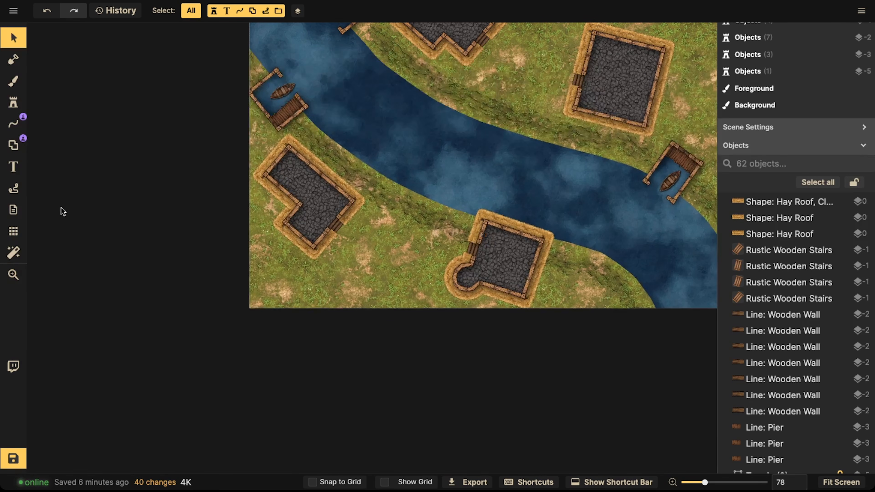
# Step: Turn on the map grid
pyautogui.click(13, 146)
pyautogui.click(23, 43)
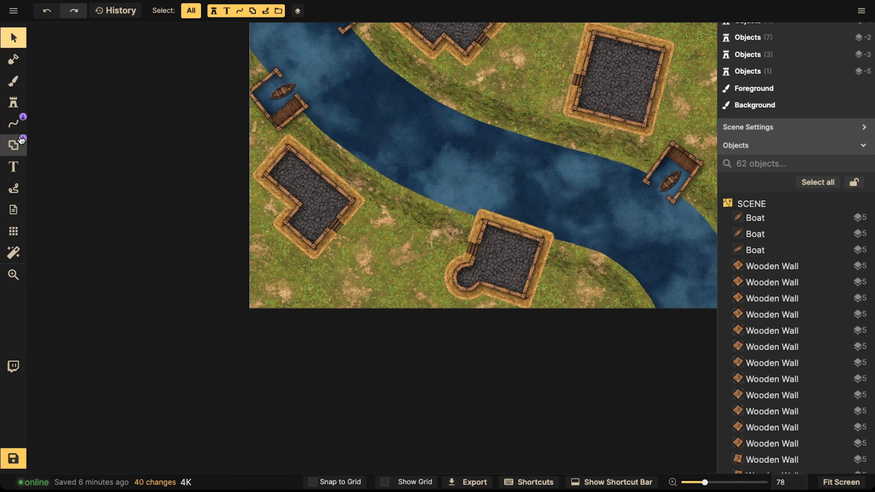
pyautogui.click(13, 231)
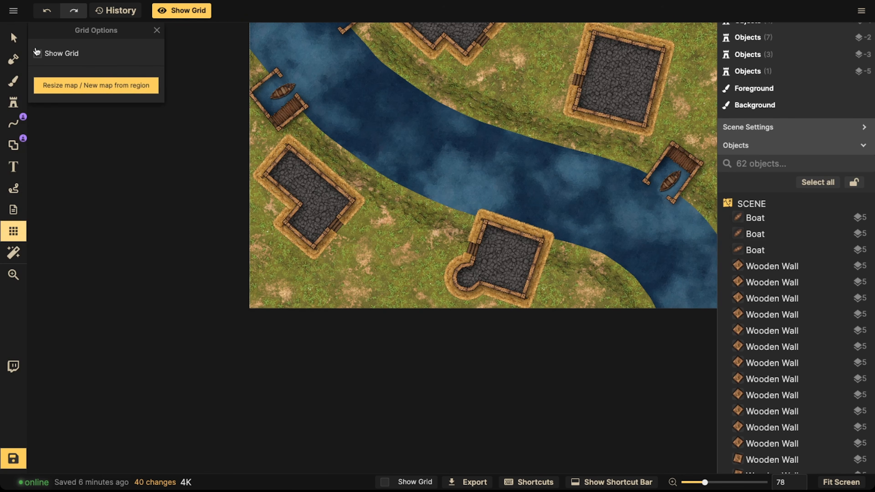
pyautogui.click(37, 53)
# Step: Set the Rectangle shape tool to a wooden wall stroke at stamp scale 67 and turn on snap to grid
pyautogui.click(14, 148)
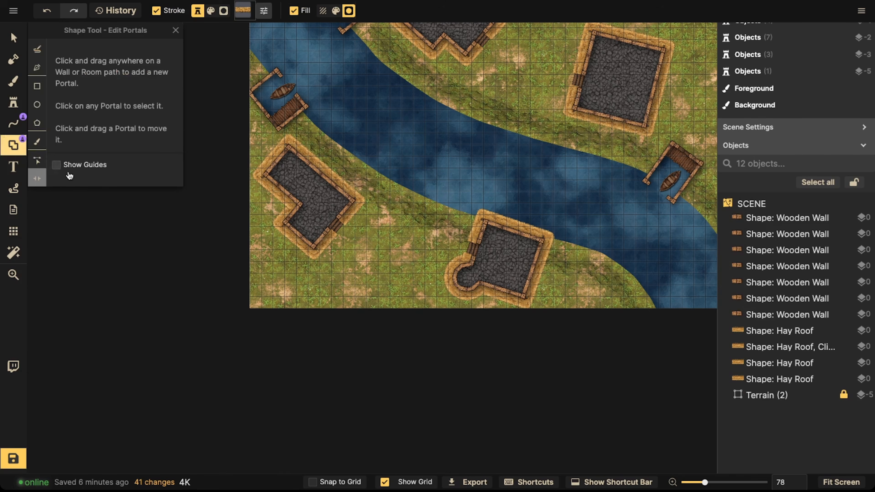
pyautogui.click(37, 86)
pyautogui.click(76, 268)
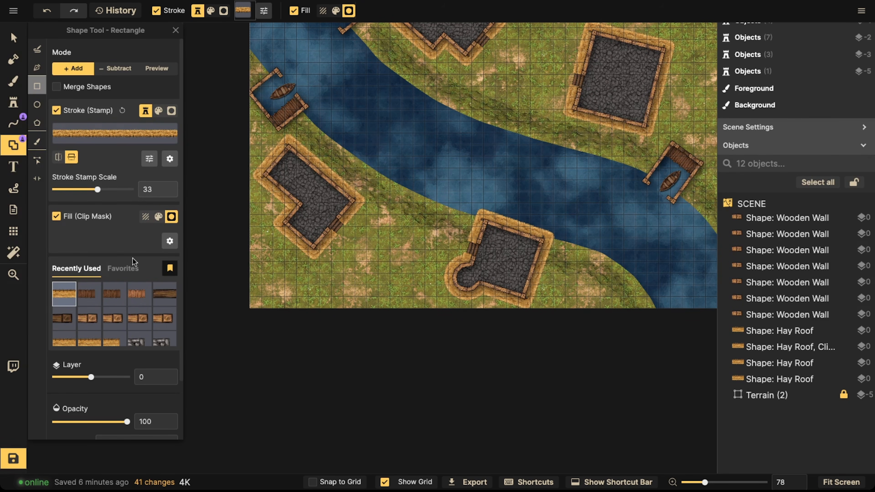
pyautogui.click(124, 268)
pyautogui.click(76, 269)
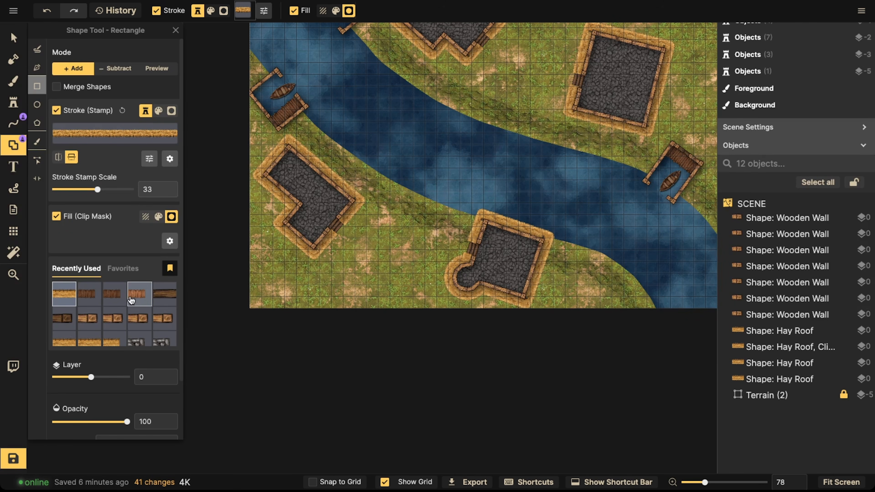
pyautogui.click(160, 297)
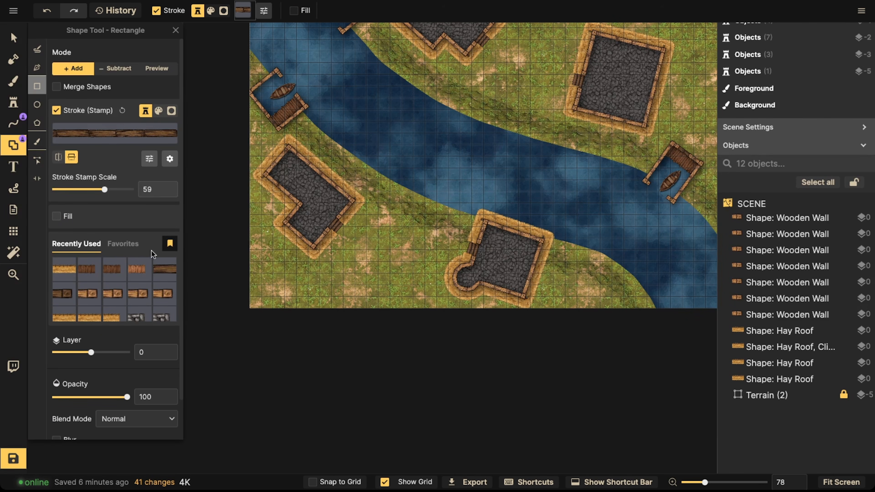
pyautogui.click(93, 293)
pyautogui.click(172, 243)
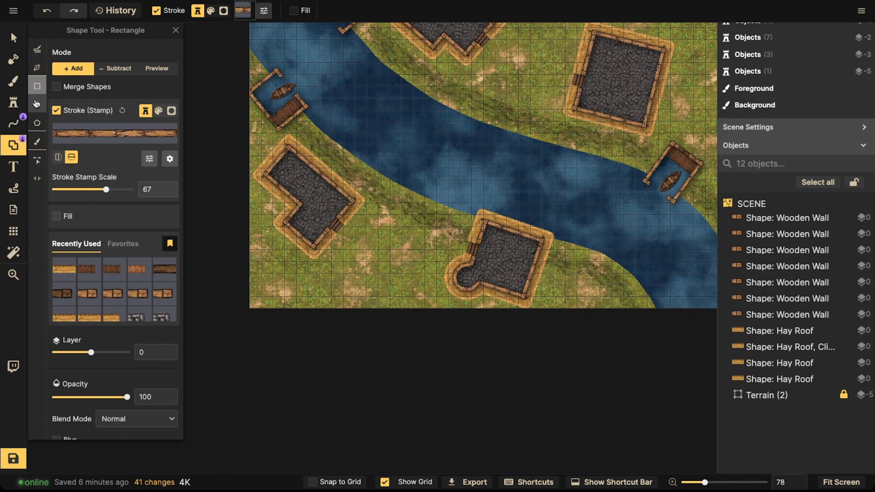
pyautogui.scroll(3, 345, 113)
pyautogui.click(320, 483)
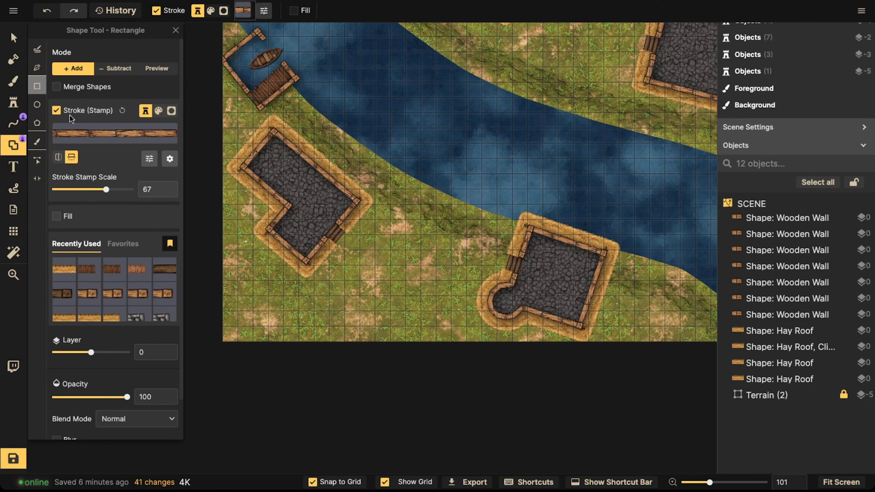
pyautogui.scroll(6, 450, 252)
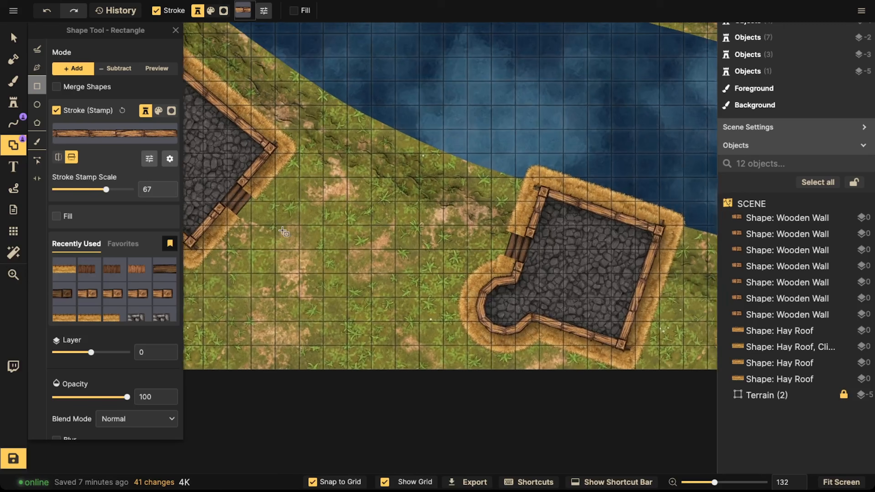
pyautogui.moveTo(301, 226); pyautogui.dragTo(366, 302)
pyautogui.hotkey('ctrl', 'z')
# Step: Draw a small circular hay-roofed hut with the Ellipse tool on the grass between the two lower houses
pyautogui.click(37, 105)
pyautogui.moveTo(329, 252); pyautogui.dragTo(364, 301)
pyautogui.scroll(-4, 345, 276)
pyautogui.click(91, 277)
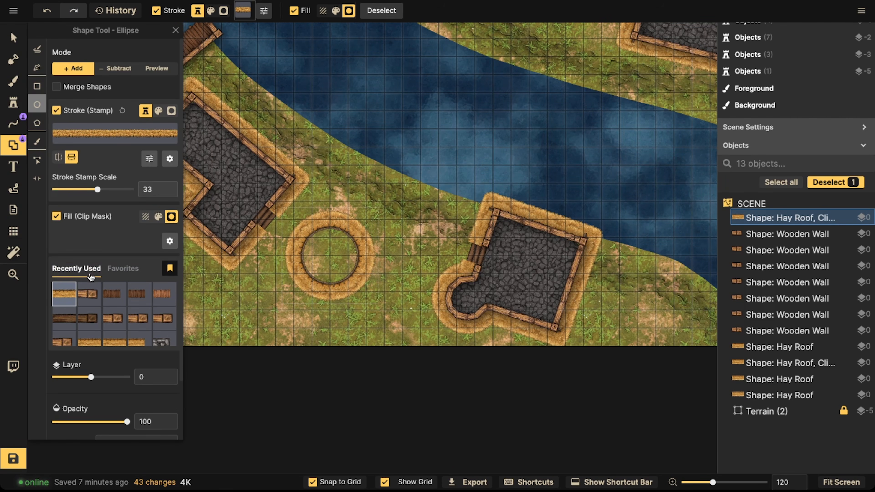
# Step: Select both shapes of the circular hut and paste a copy of it into the map's top-right corner
pyautogui.click(13, 37)
pyautogui.scroll(-2, 321, 261)
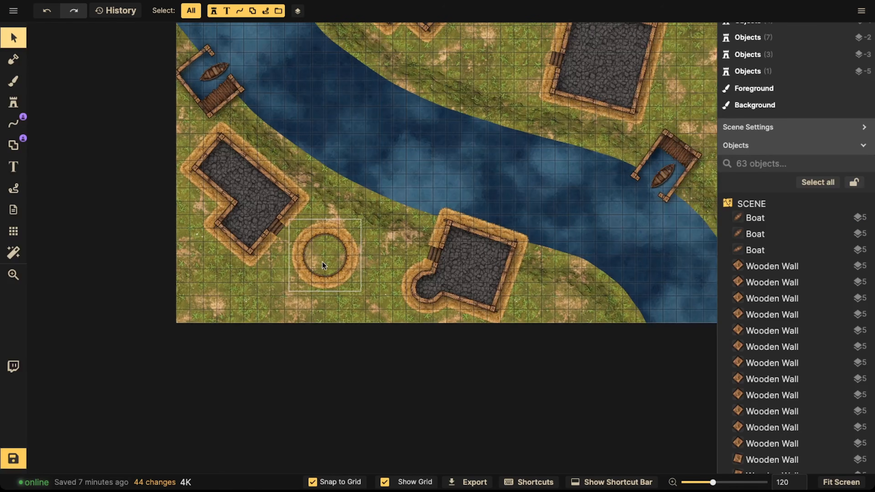
pyautogui.click(322, 264)
pyautogui.scroll(2, 346, 263)
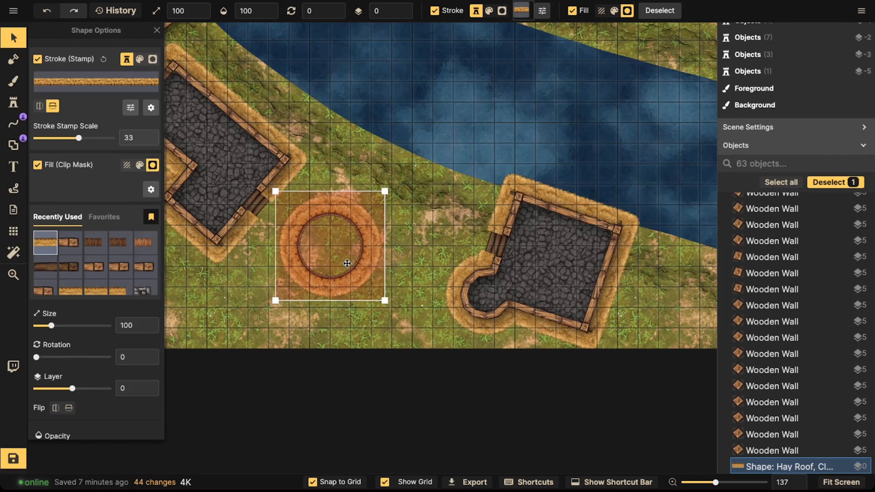
pyautogui.scroll(5, 347, 263)
pyautogui.click(71, 267)
pyautogui.press('[')
pyautogui.press('[')
pyautogui.moveTo(371, 236); pyautogui.dragTo(358, 235)
pyautogui.scroll(-5, 359, 227)
pyautogui.moveTo(357, 169); pyautogui.dragTo(332, 258)
pyautogui.scroll(-5, 348, 229)
pyautogui.scroll(-2, 335, 254)
pyautogui.moveTo(497, 150); pyautogui.dragTo(358, 293)
pyautogui.hotkey('ctrl', 'v')
pyautogui.moveTo(498, 108); pyautogui.dragTo(522, 117)
pyautogui.moveTo(203, 133); pyautogui.dragTo(372, 123)
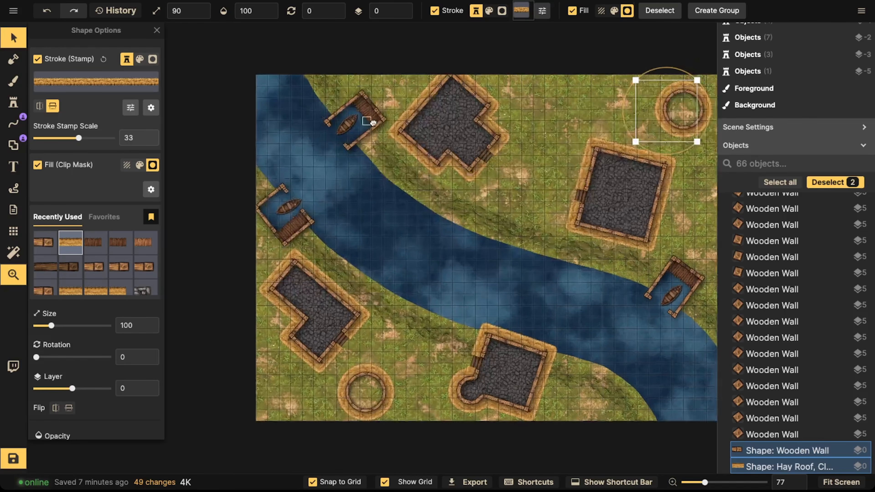
# Step: Paste another copy of the circular hut and place it on the riverbank beside the lower house
pyautogui.scroll(-5, 372, 123)
pyautogui.hscroll(3, 359, 155)
pyautogui.hotkey('ctrl', 'v')
pyautogui.moveTo(512, 244); pyautogui.dragTo(496, 243)
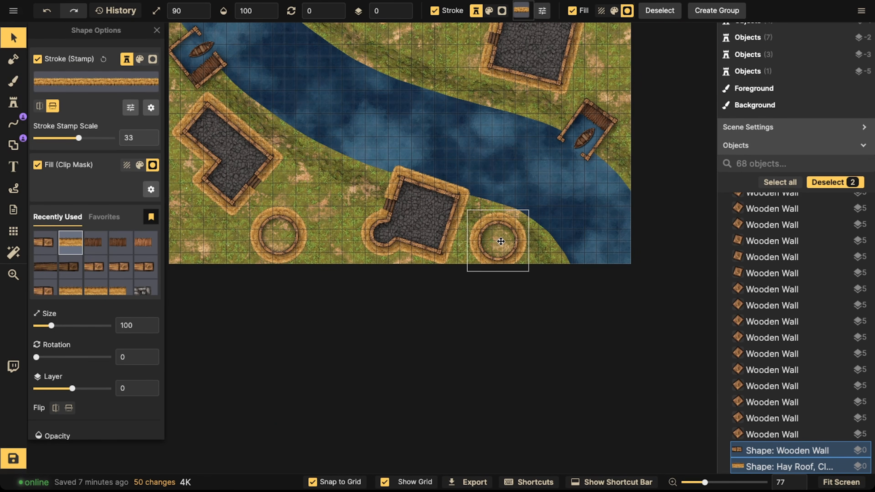
pyautogui.moveTo(500, 239); pyautogui.dragTo(500, 237)
pyautogui.press('space')
pyautogui.moveTo(473, 180); pyautogui.dragTo(477, 303)
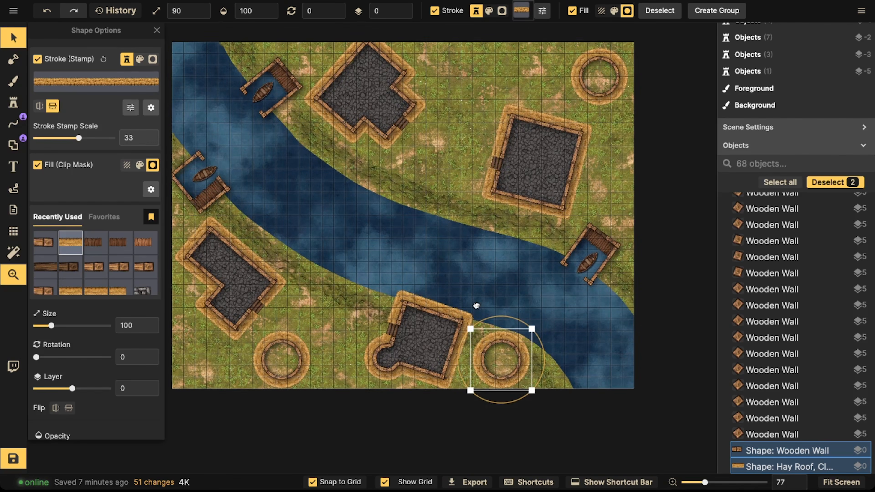
pyautogui.scroll(-3, 477, 304)
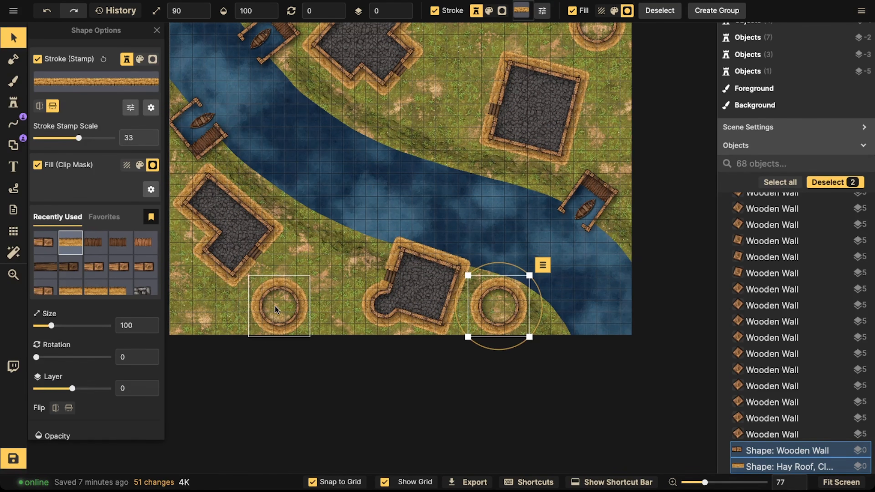
pyautogui.hotkey('ctrl', 'v')
pyautogui.press('space')
pyautogui.moveTo(274, 305); pyautogui.dragTo(361, 293)
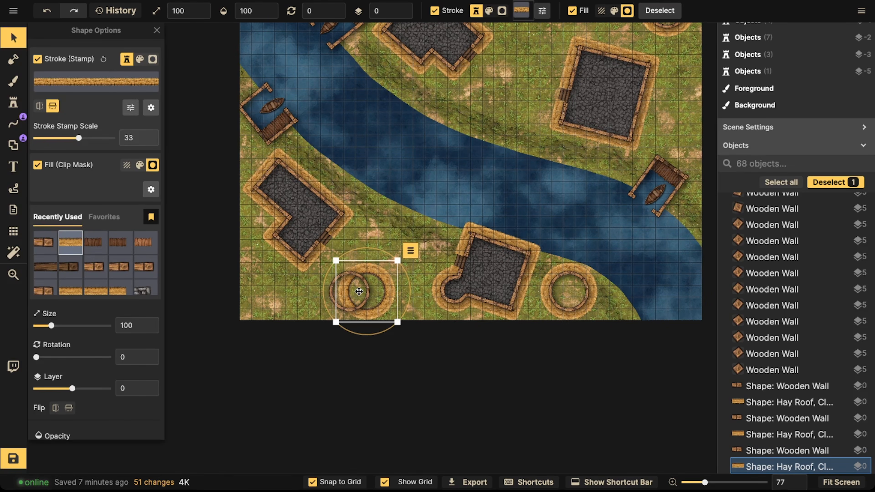
pyautogui.hotkey('ctrl', 'z')
pyautogui.press('Escape')
# Step: Paint cobblestone floors inside the three circular huts
pyautogui.scroll(-2, 319, 230)
pyautogui.click(14, 82)
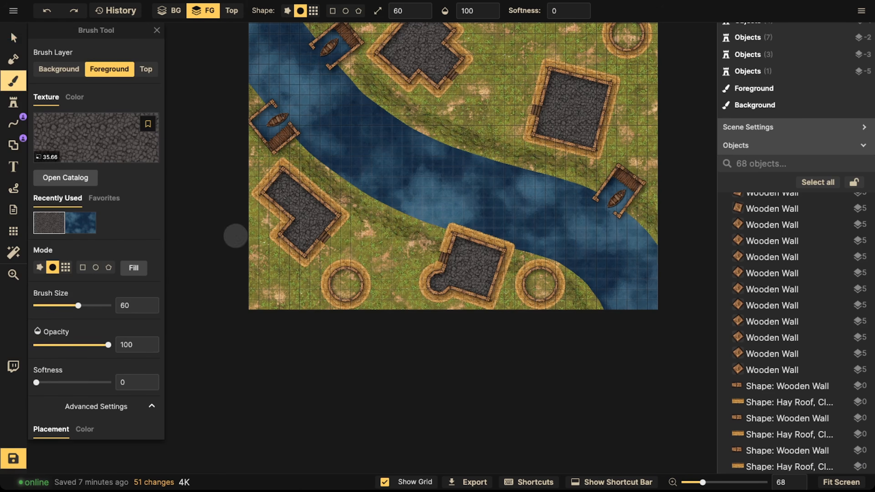
pyautogui.moveTo(351, 281); pyautogui.dragTo(334, 281)
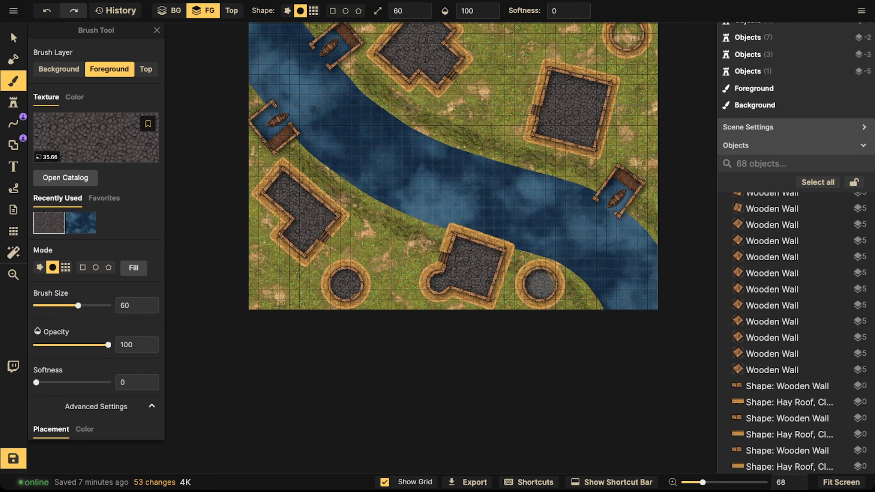
pyautogui.scroll(-3, 395, 251)
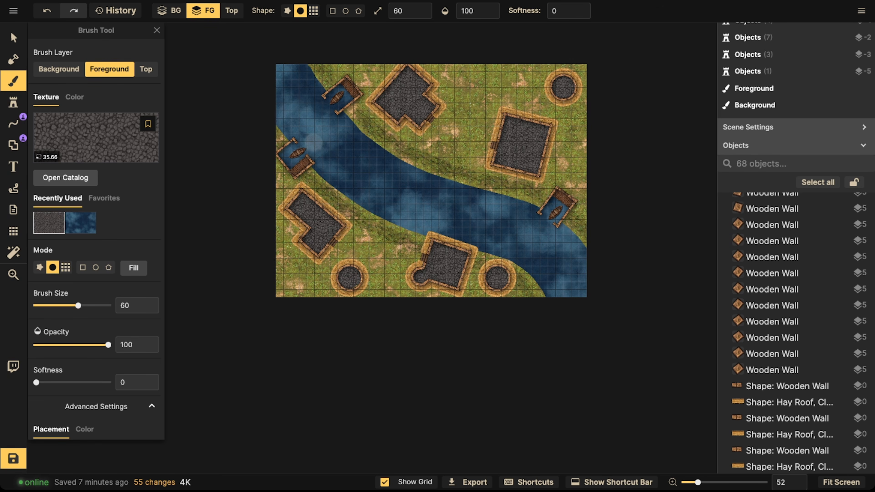
# Step: Save the map
pyautogui.click(13, 37)
pyautogui.scroll(2, 340, 192)
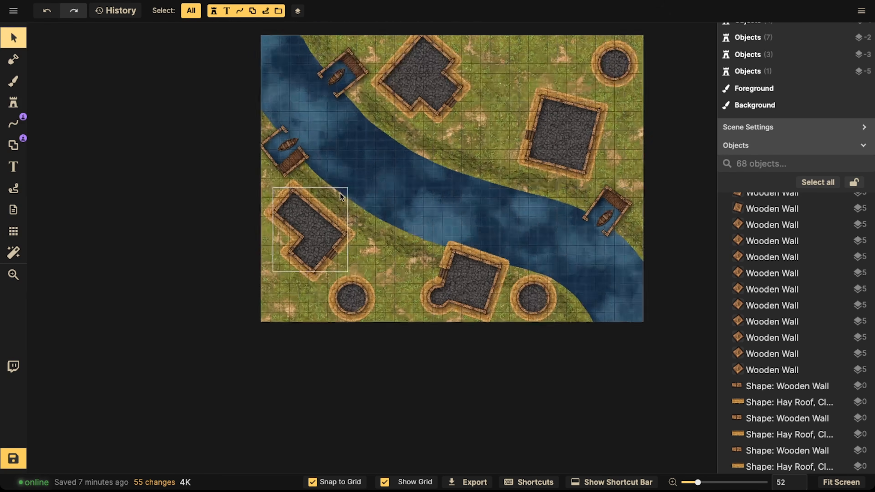
pyautogui.press('space')
pyautogui.moveTo(431, 197); pyautogui.dragTo(319, 168)
pyautogui.scroll(1, 416, 217)
pyautogui.press('space')
pyautogui.moveTo(315, 220); pyautogui.dragTo(346, 294)
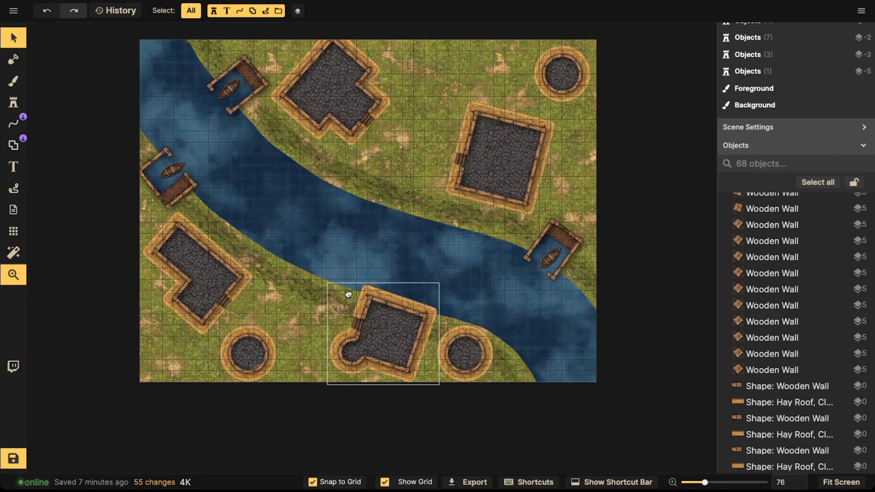
pyautogui.click(15, 468)
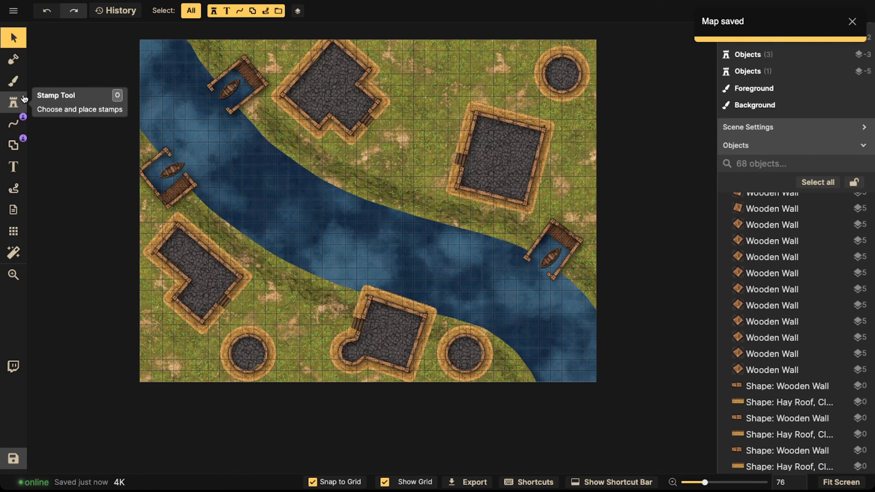
# Step: Choose the Dry Mud texture for the brush by searching the texture catalog for dirt
pyautogui.click(13, 81)
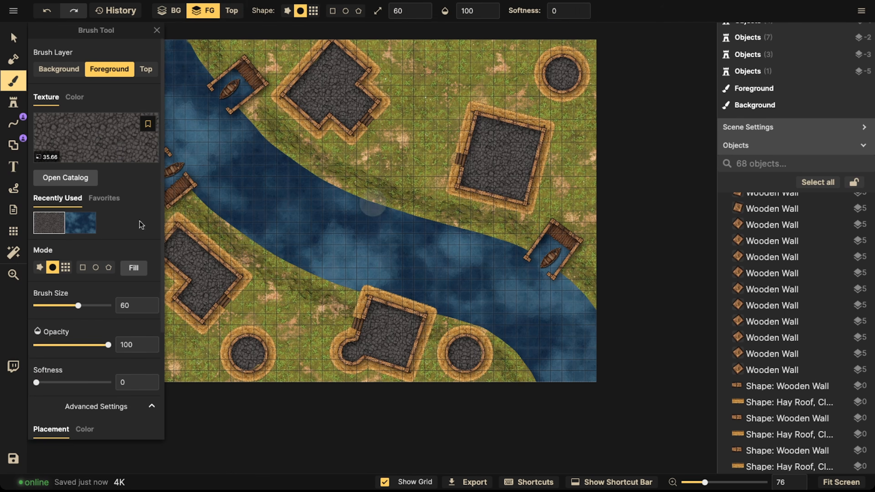
pyautogui.click(91, 140)
pyautogui.scroll(-3, 566, 310)
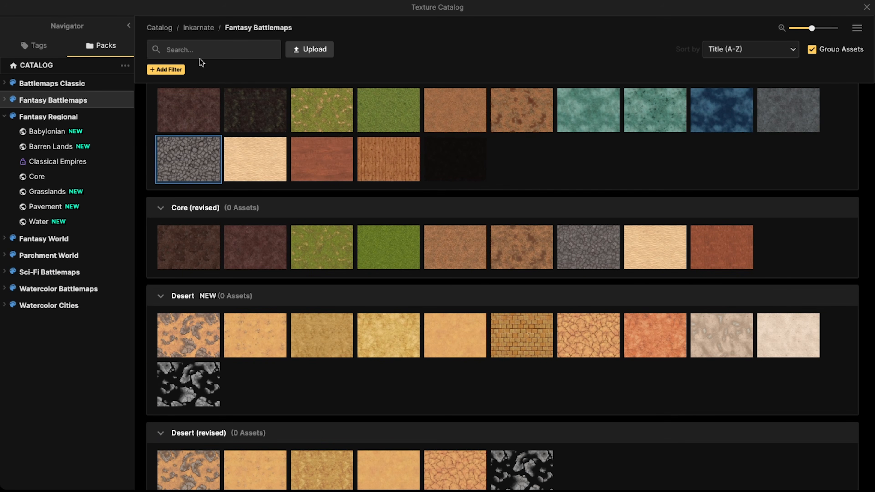
pyautogui.scroll(5, 415, 190)
pyautogui.scroll(-10, 423, 190)
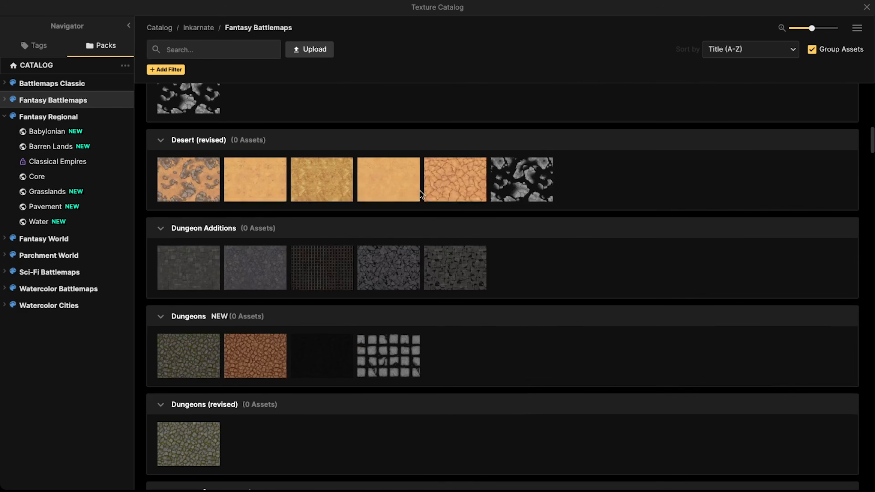
pyautogui.scroll(-10, 419, 207)
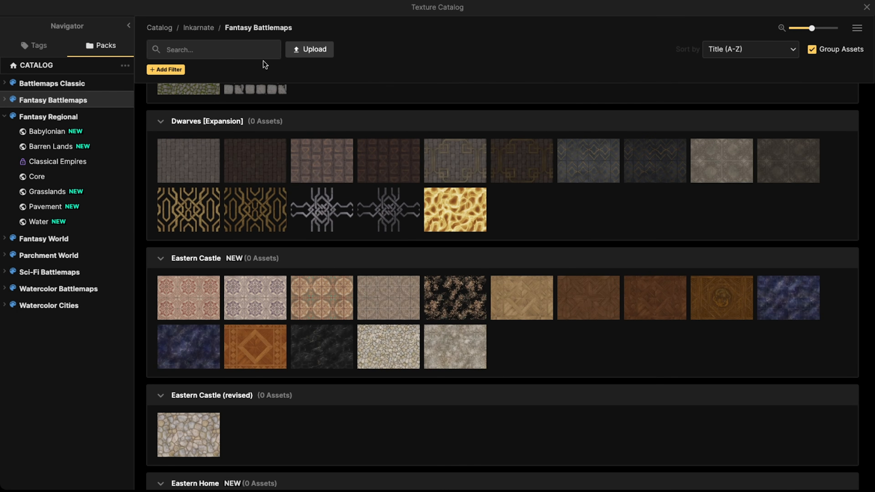
pyautogui.click(215, 51)
pyautogui.write('dirt')
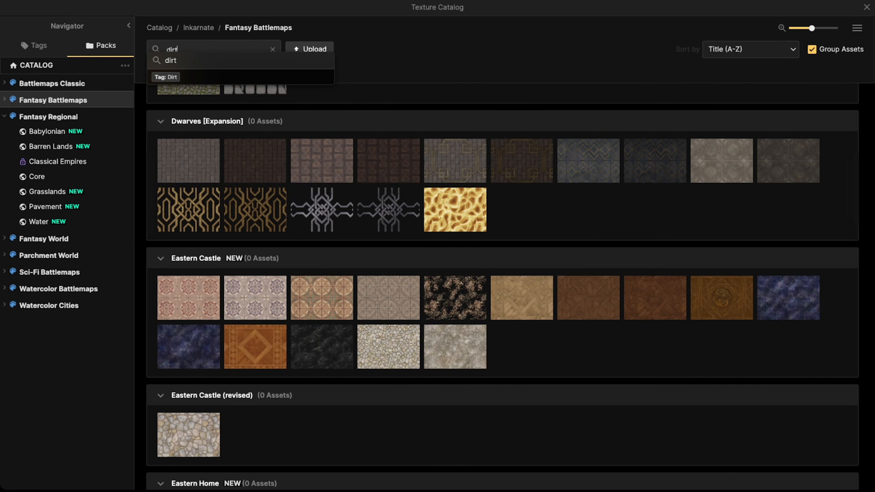
pyautogui.press('Return')
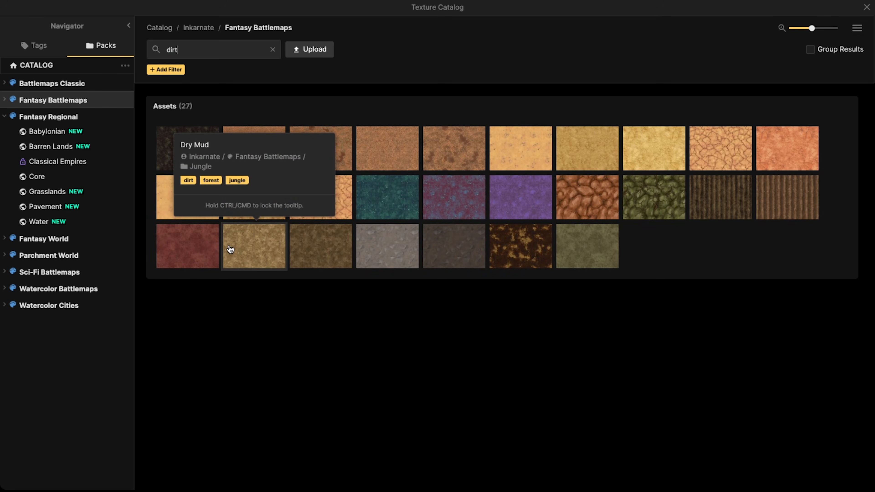
pyautogui.click(230, 249)
# Step: Set the brush softness to 100 and its opacity to 62
pyautogui.press('space')
pyautogui.moveTo(328, 320); pyautogui.dragTo(384, 256)
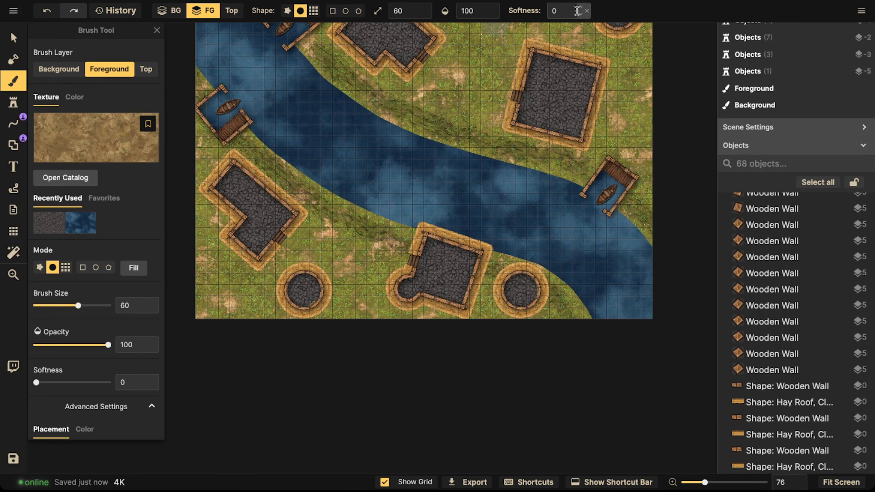
pyautogui.click(586, 9)
pyautogui.click(471, 11)
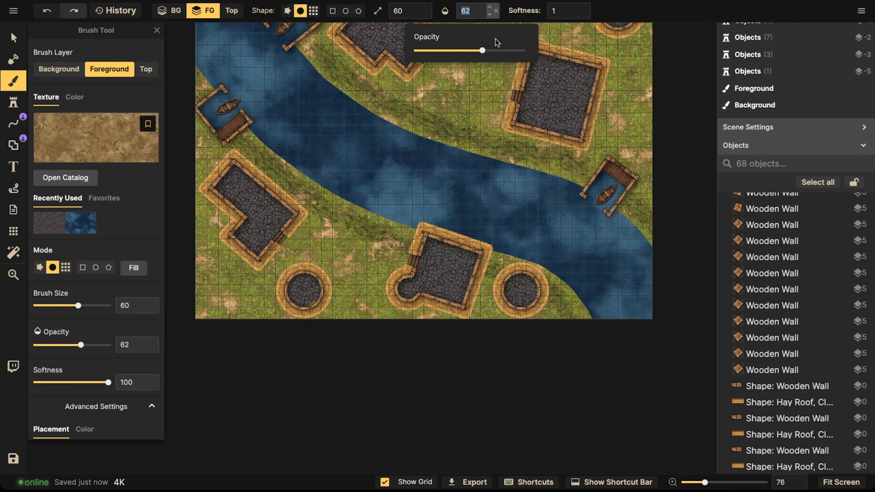
# Step: Paint soft dirt patches on the grass around the houses
pyautogui.click(412, 264)
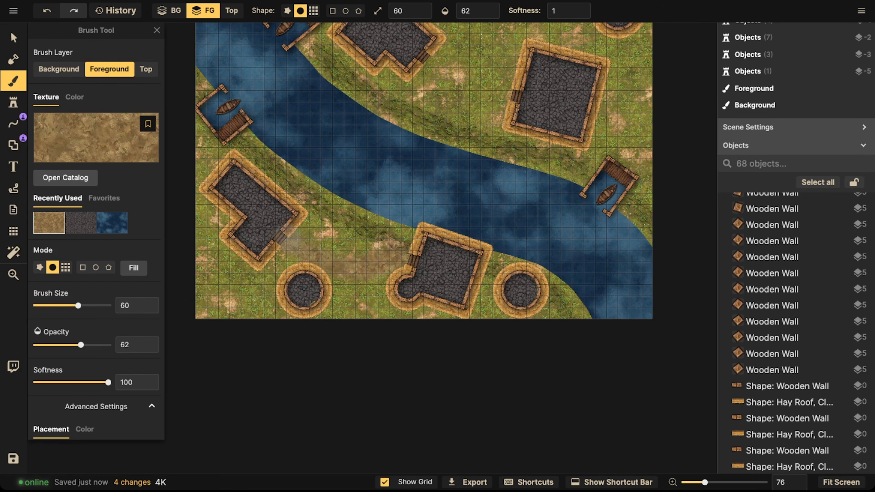
pyautogui.moveTo(266, 280)
pyautogui.mouseDown()
pyautogui.moveTo(333, 268)
pyautogui.moveTo(265, 288)
pyautogui.mouseUp()
pyautogui.moveTo(200, 154)
pyautogui.mouseDown()
pyautogui.moveTo(238, 122)
pyautogui.moveTo(205, 172)
pyautogui.mouseUp()
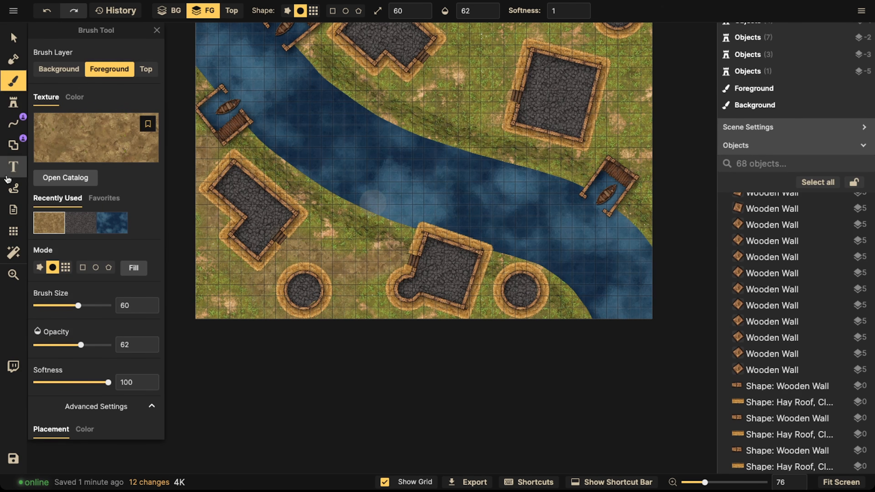
# Step: Hide the map grid and return to the brush
pyautogui.click(13, 231)
pyautogui.click(36, 54)
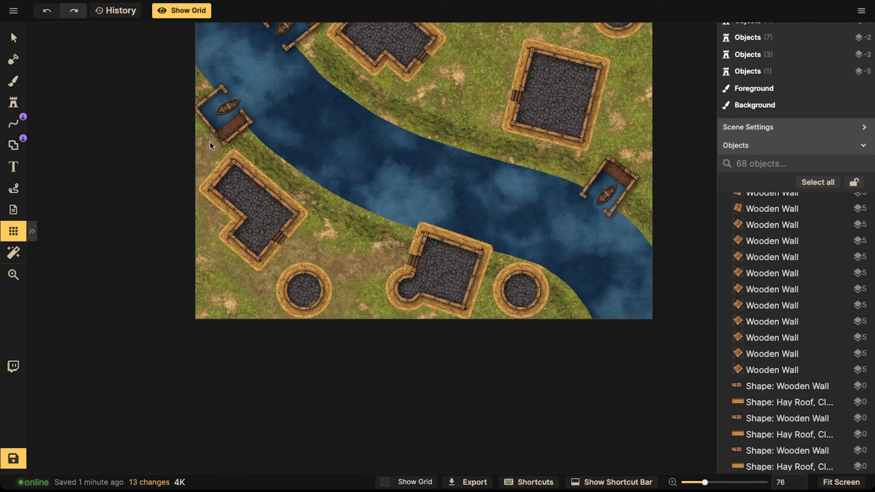
pyautogui.click(13, 80)
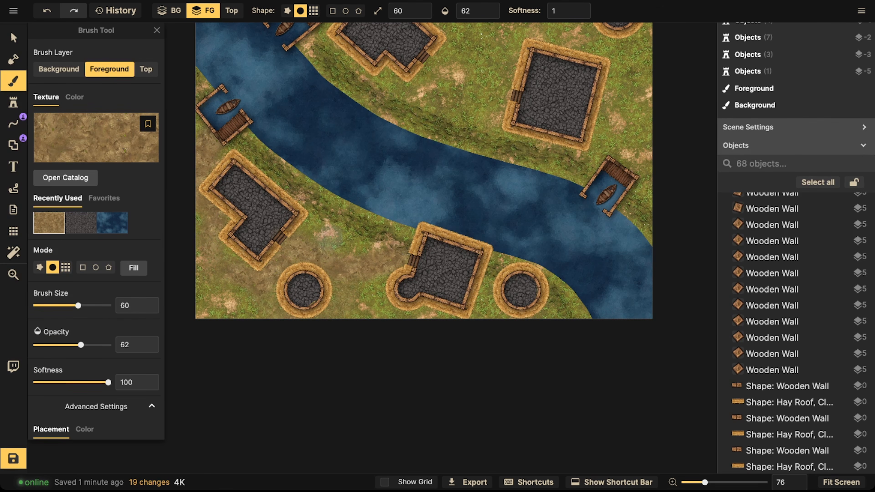
# Step: Paint more soft dirt patches on the grass around the houses and docks across the map
pyautogui.click(400, 258)
pyautogui.click(484, 275)
pyautogui.moveTo(514, 320); pyautogui.dragTo(464, 269)
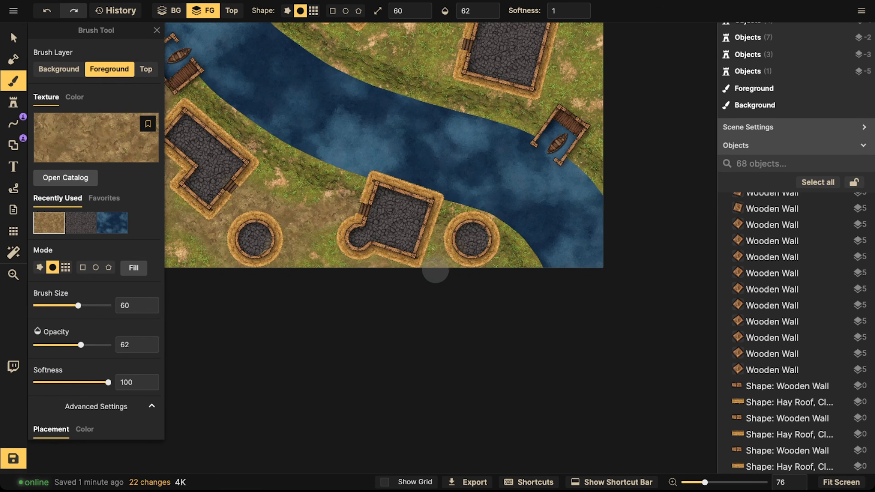
pyautogui.click(372, 263)
pyautogui.moveTo(649, 63)
pyautogui.mouseDown()
pyautogui.moveTo(534, 123)
pyautogui.moveTo(495, 170)
pyautogui.mouseUp()
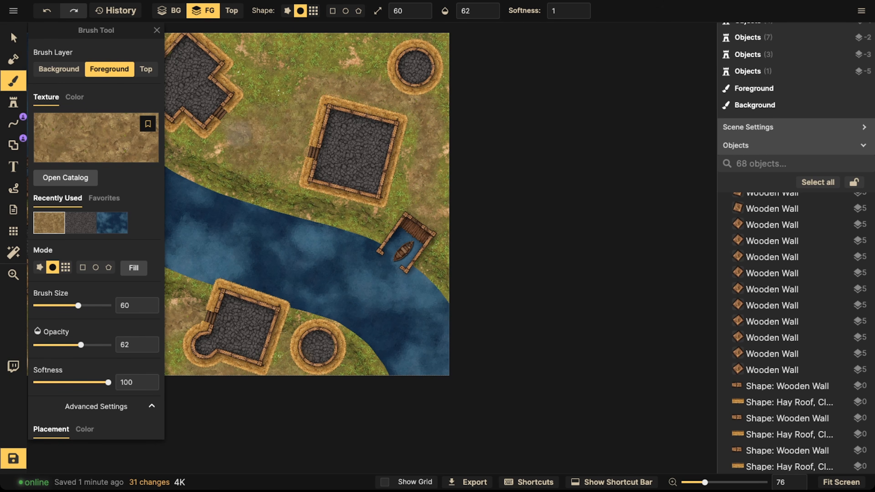
pyautogui.click(418, 101)
pyautogui.click(420, 74)
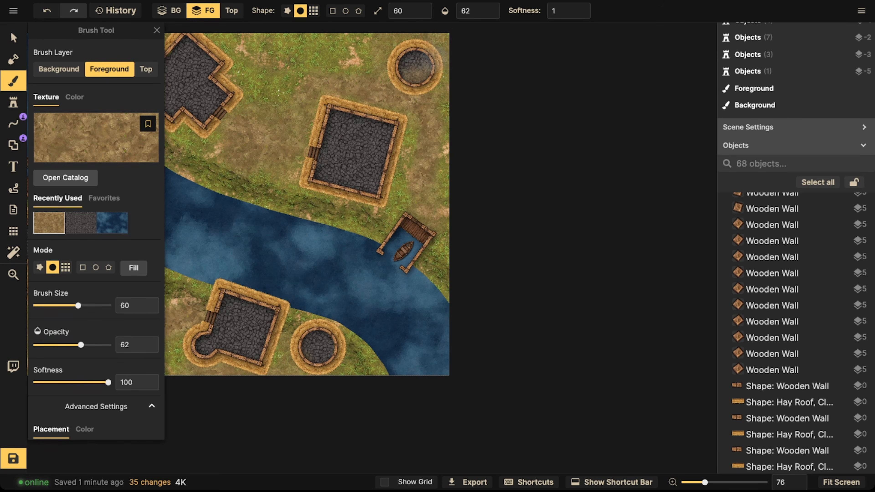
pyautogui.moveTo(240, 139); pyautogui.dragTo(438, 169)
pyautogui.moveTo(380, 173)
pyautogui.mouseDown()
pyautogui.moveTo(392, 56)
pyautogui.moveTo(331, 71)
pyautogui.moveTo(391, 27)
pyautogui.mouseUp()
pyautogui.moveTo(322, 84); pyautogui.dragTo(365, 72)
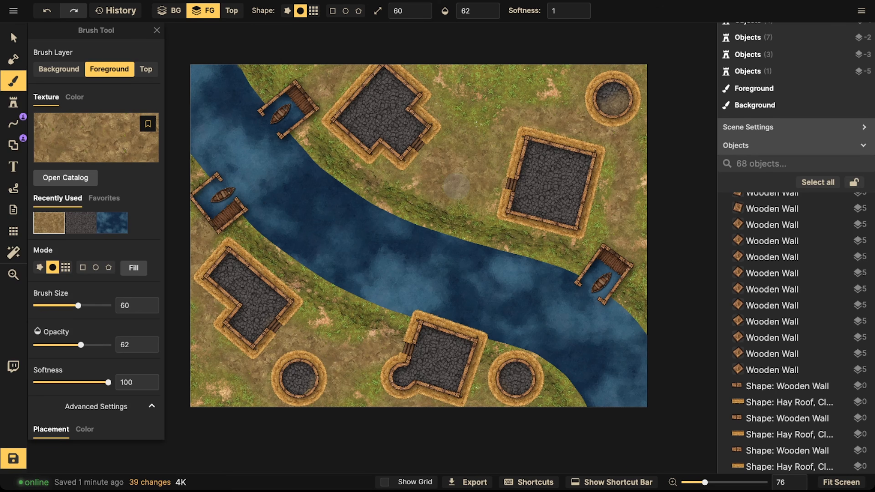
pyautogui.press('v')
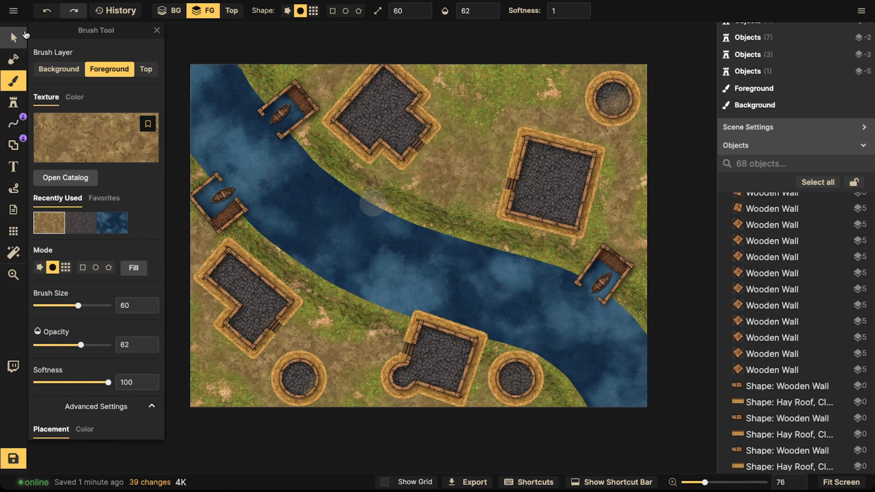
pyautogui.moveTo(333, 76); pyautogui.dragTo(434, 166)
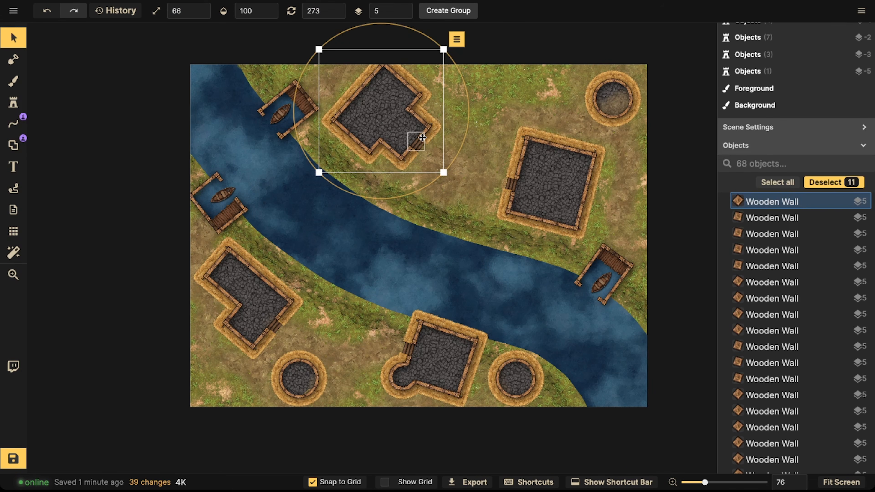
pyautogui.moveTo(426, 141); pyautogui.dragTo(425, 141)
pyautogui.press('Escape')
pyautogui.hotkey('ctrl', 'z')
pyautogui.press('Escape')
# Step: Choose a grass texture for the brush by searching the texture catalog for grass
pyautogui.scroll(-2, 372, 118)
pyautogui.press('space')
pyautogui.moveTo(370, 115); pyautogui.dragTo(321, 86)
pyautogui.scroll(4, 381, 160)
pyautogui.press('space')
pyautogui.moveTo(369, 159); pyautogui.dragTo(343, 219)
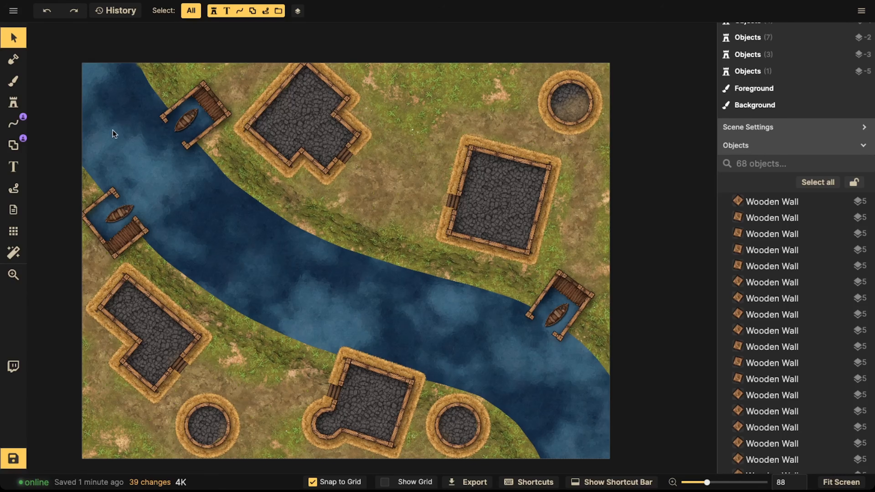
pyautogui.click(14, 81)
pyautogui.click(88, 139)
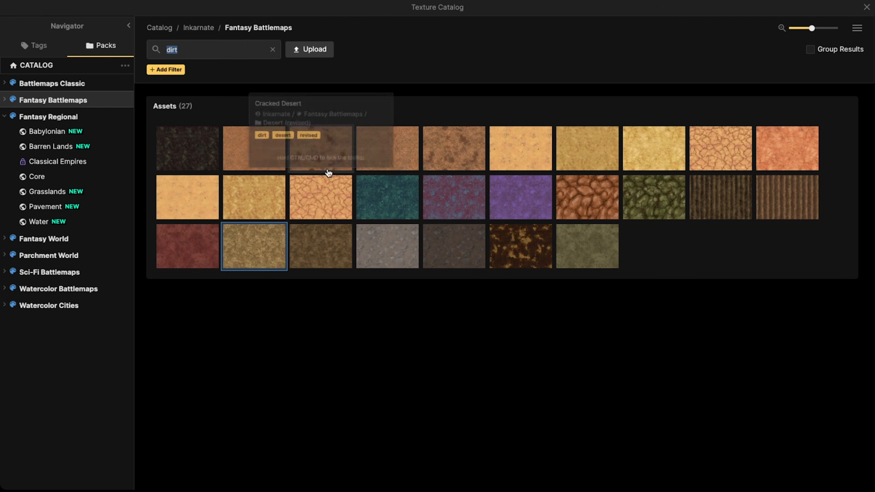
pyautogui.write('fl')
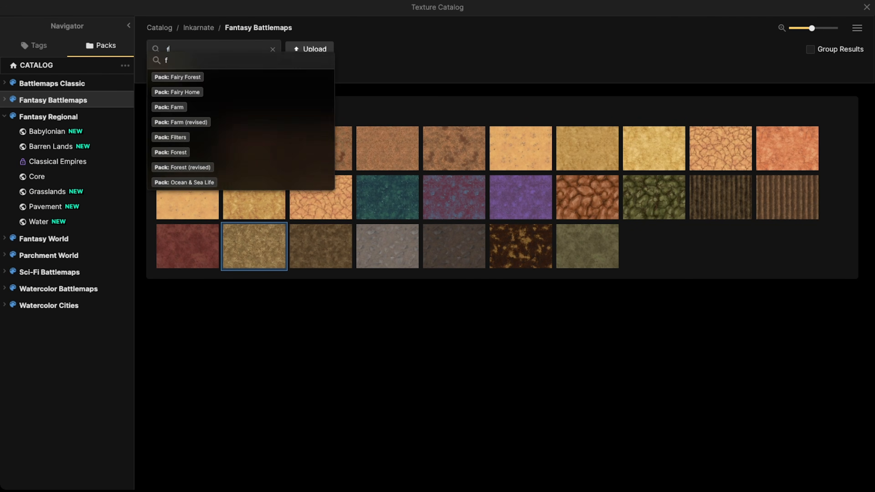
pyautogui.press('BackSpace')
pyautogui.press('BackSpace')
pyautogui.write('greasa')
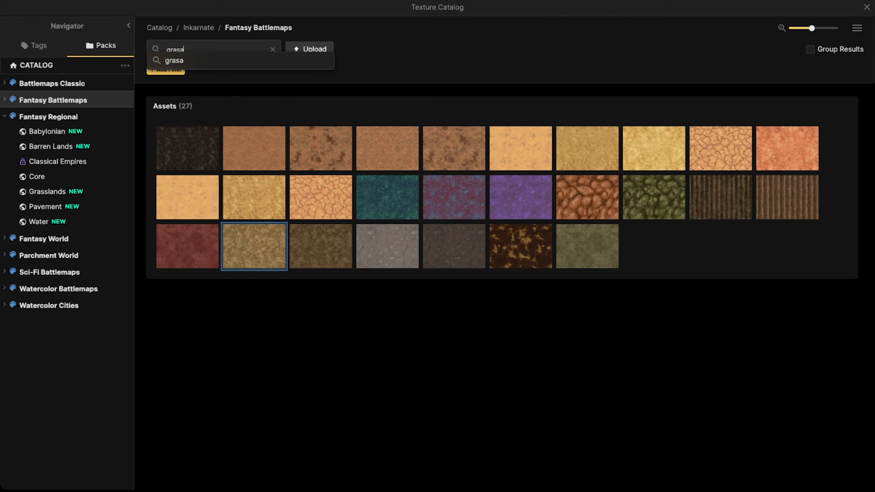
pyautogui.press('BackSpace')
pyautogui.press('BackSpace')
pyautogui.press('BackSpace')
pyautogui.write('ass')
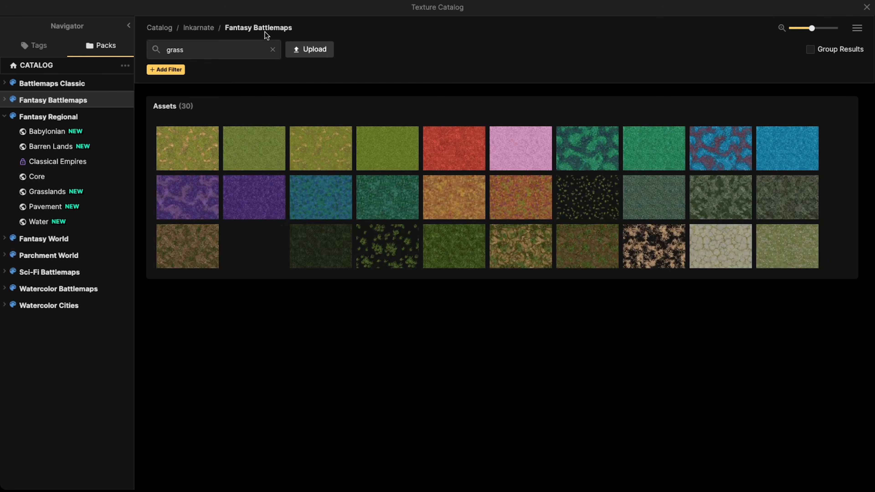
pyautogui.click(464, 241)
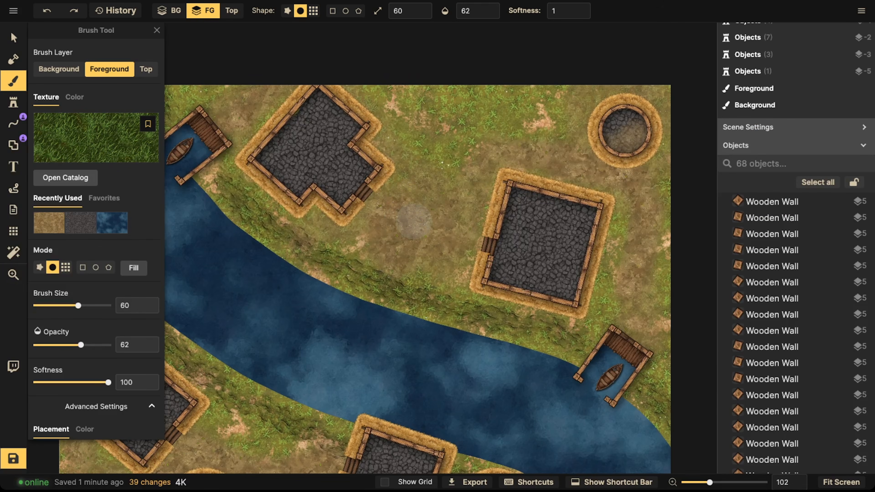
# Step: Set the brush's texture scale to 62.92
pyautogui.scroll(-2, 413, 221)
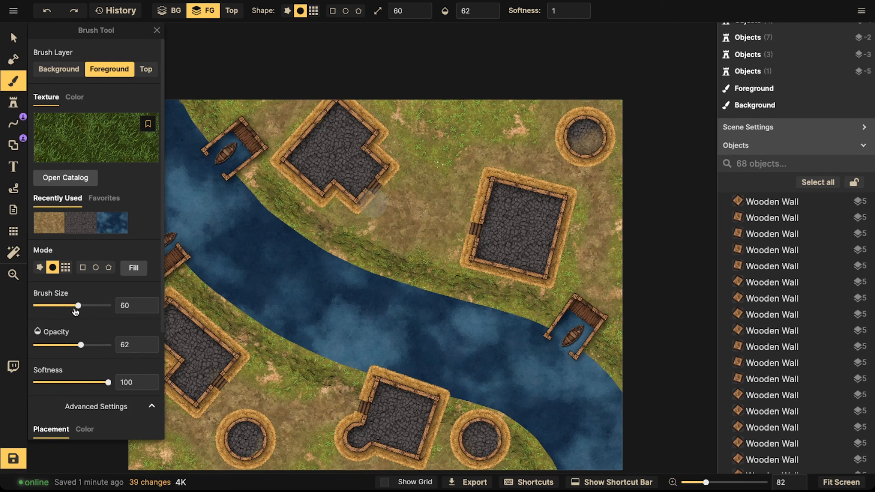
pyautogui.scroll(-4, 79, 379)
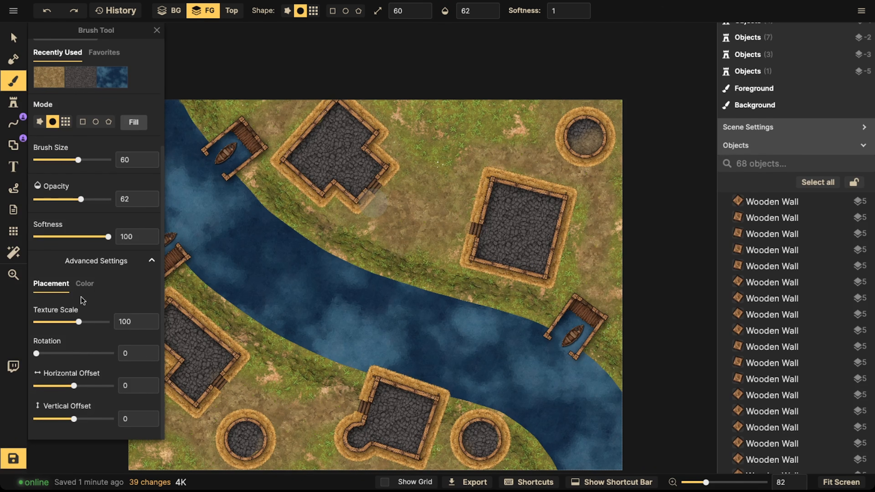
pyautogui.moveTo(79, 318); pyautogui.dragTo(71, 322)
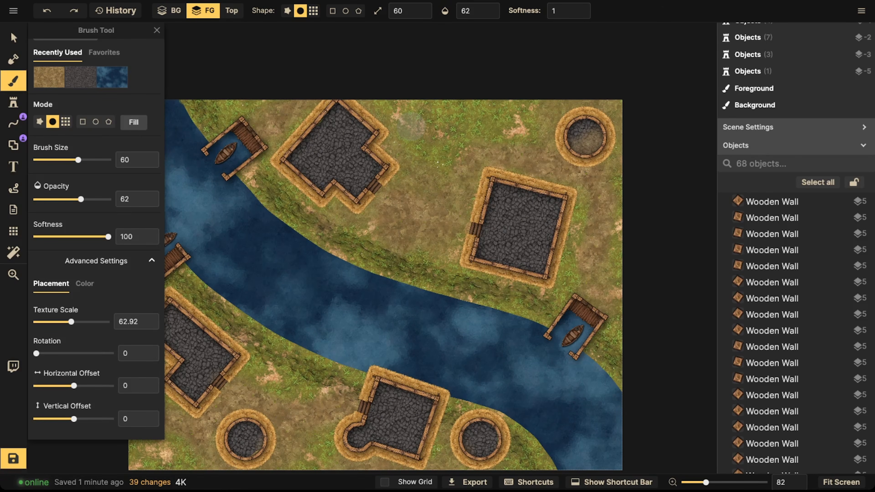
# Step: Paint grass over parts of the dirt patches to break up their edges around the houses and riverbanks
pyautogui.moveTo(578, 203)
pyautogui.mouseDown()
pyautogui.moveTo(563, 292)
pyautogui.moveTo(570, 284)
pyautogui.mouseUp()
pyautogui.moveTo(617, 165)
pyautogui.mouseDown()
pyautogui.moveTo(624, 157)
pyautogui.moveTo(621, 235)
pyautogui.moveTo(634, 261)
pyautogui.moveTo(626, 316)
pyautogui.moveTo(598, 327)
pyautogui.moveTo(608, 358)
pyautogui.mouseUp()
pyautogui.moveTo(622, 102); pyautogui.dragTo(616, 110)
pyautogui.moveTo(528, 100); pyautogui.dragTo(519, 129)
pyautogui.moveTo(416, 96)
pyautogui.mouseDown()
pyautogui.moveTo(409, 126)
pyautogui.moveTo(423, 138)
pyautogui.mouseUp()
pyautogui.moveTo(445, 87)
pyautogui.mouseDown()
pyautogui.moveTo(465, 138)
pyautogui.moveTo(524, 104)
pyautogui.moveTo(444, 137)
pyautogui.moveTo(413, 123)
pyautogui.moveTo(469, 86)
pyautogui.moveTo(483, 136)
pyautogui.moveTo(513, 89)
pyautogui.mouseUp()
pyautogui.moveTo(214, 90)
pyautogui.mouseDown()
pyautogui.moveTo(243, 88)
pyautogui.moveTo(256, 70)
pyautogui.mouseUp()
pyautogui.moveTo(626, 165)
pyautogui.mouseDown()
pyautogui.moveTo(620, 104)
pyautogui.moveTo(635, 153)
pyautogui.mouseUp()
pyautogui.press('space')
pyautogui.moveTo(256, 376)
pyautogui.mouseDown()
pyautogui.moveTo(407, 235)
pyautogui.moveTo(391, 232)
pyautogui.mouseUp()
pyautogui.moveTo(393, 235)
pyautogui.mouseDown()
pyautogui.moveTo(462, 248)
pyautogui.moveTo(419, 228)
pyautogui.mouseUp()
pyautogui.moveTo(287, 242)
pyautogui.mouseDown()
pyautogui.moveTo(278, 256)
pyautogui.moveTo(311, 307)
pyautogui.moveTo(340, 320)
pyautogui.moveTo(289, 312)
pyautogui.moveTo(311, 341)
pyautogui.mouseUp()
pyautogui.moveTo(312, 341)
pyautogui.mouseDown()
pyautogui.moveTo(339, 333)
pyautogui.moveTo(290, 319)
pyautogui.mouseUp()
pyautogui.moveTo(279, 226); pyautogui.dragTo(266, 329)
pyautogui.moveTo(280, 80); pyautogui.dragTo(271, 41)
pyautogui.press('space')
pyautogui.moveTo(582, 265); pyautogui.dragTo(532, 212)
pyautogui.moveTo(422, 262)
pyautogui.mouseDown()
pyautogui.moveTo(431, 245)
pyautogui.moveTo(437, 270)
pyautogui.mouseUp()
pyautogui.moveTo(615, 267)
pyautogui.mouseDown()
pyautogui.moveTo(630, 272)
pyautogui.moveTo(620, 268)
pyautogui.moveTo(639, 294)
pyautogui.mouseUp()
pyautogui.moveTo(540, 252); pyautogui.dragTo(541, 254)
pyautogui.press('space')
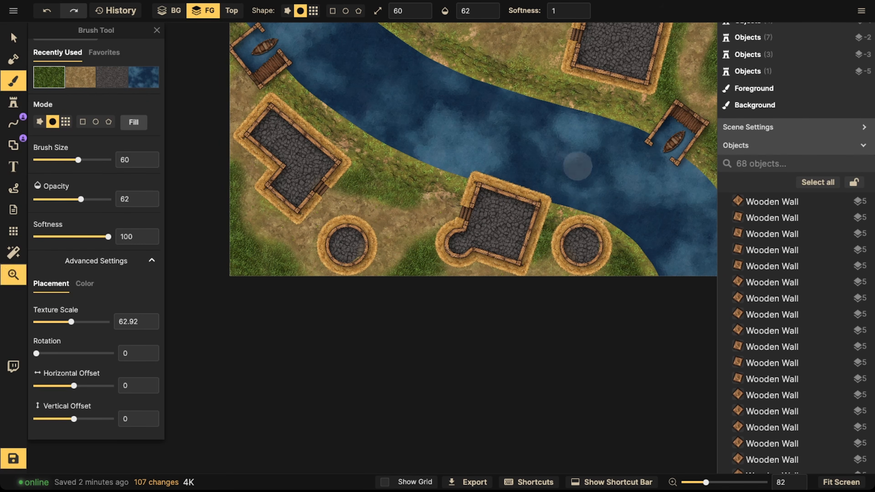
pyautogui.moveTo(578, 166); pyautogui.dragTo(586, 244)
pyautogui.moveTo(369, 247); pyautogui.dragTo(294, 175)
pyautogui.press('space')
pyautogui.moveTo(635, 227); pyautogui.dragTo(507, 275)
pyautogui.moveTo(602, 183); pyautogui.dragTo(606, 166)
pyautogui.moveTo(334, 145)
pyautogui.mouseDown()
pyautogui.moveTo(306, 144)
pyautogui.moveTo(253, 110)
pyautogui.moveTo(339, 149)
pyautogui.moveTo(275, 131)
pyautogui.mouseUp()
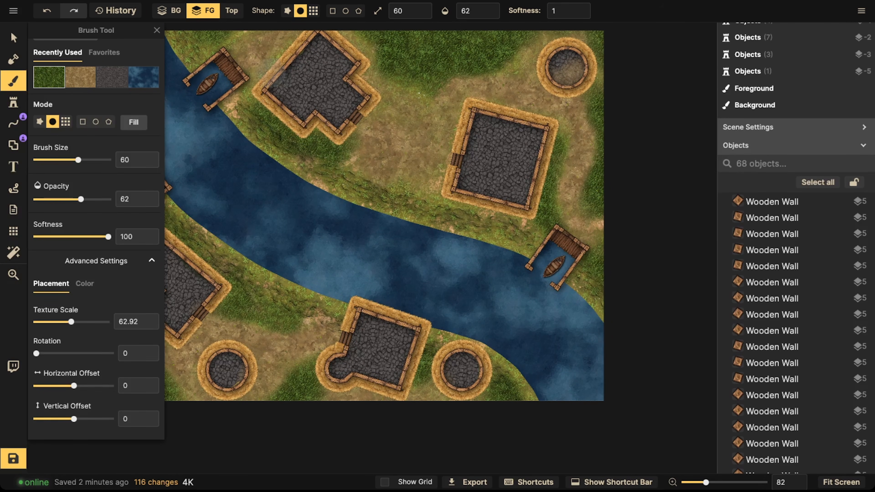
pyautogui.press('space')
pyautogui.moveTo(312, 35); pyautogui.dragTo(305, 47)
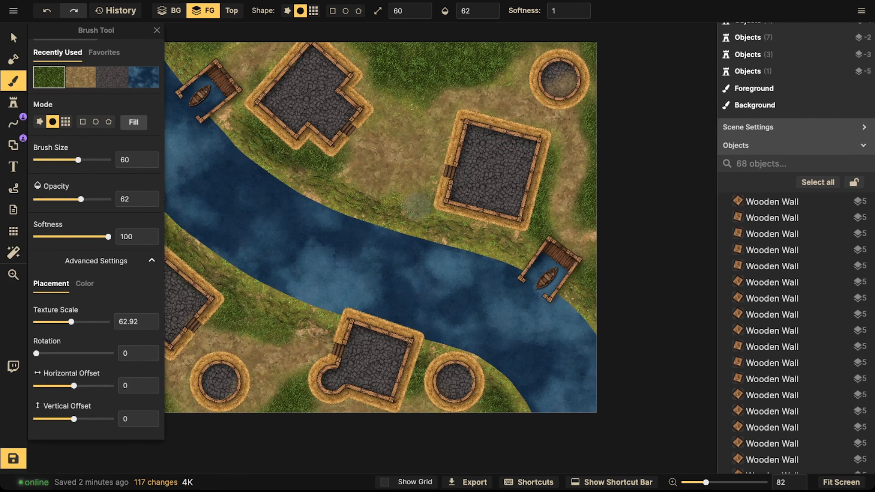
pyautogui.moveTo(432, 212); pyautogui.dragTo(490, 226)
pyautogui.press('space')
pyautogui.moveTo(447, 261); pyautogui.dragTo(501, 223)
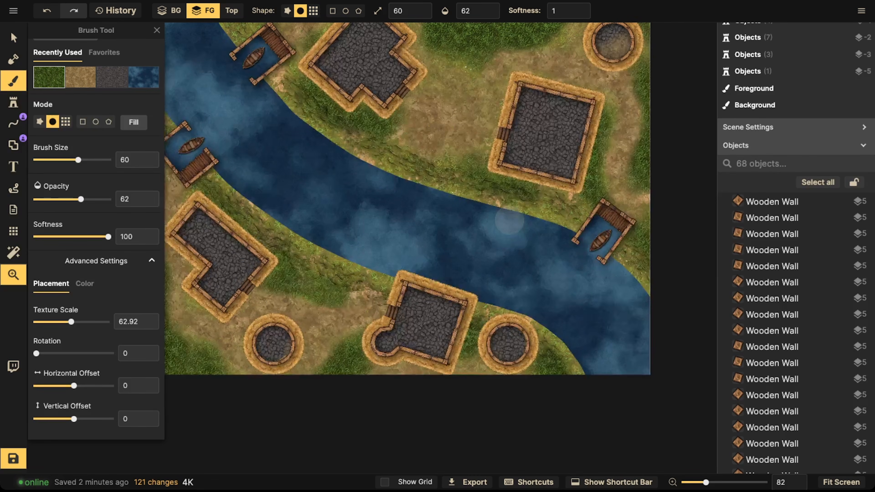
pyautogui.moveTo(270, 284)
pyautogui.mouseDown()
pyautogui.moveTo(327, 293)
pyautogui.moveTo(339, 351)
pyautogui.moveTo(329, 363)
pyautogui.mouseUp()
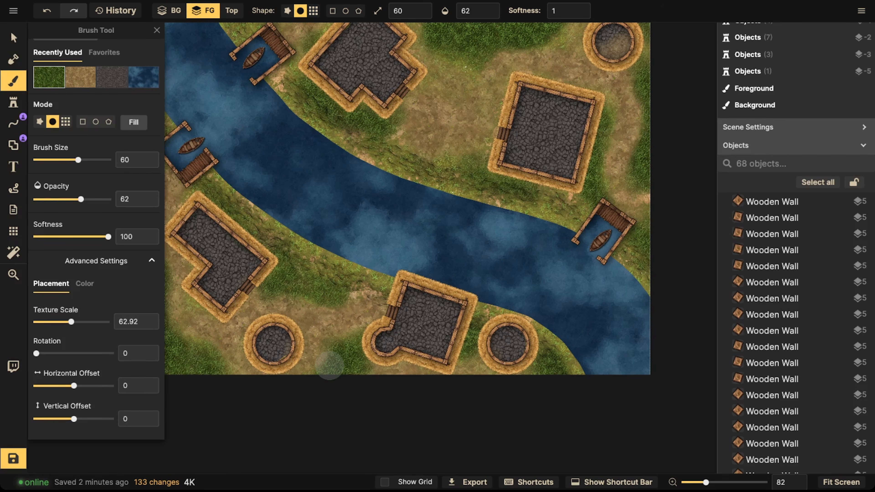
# Step: Choose a patchy dry texture for the brush by searching the texture catalog for dry
pyautogui.scroll(4, 89, 172)
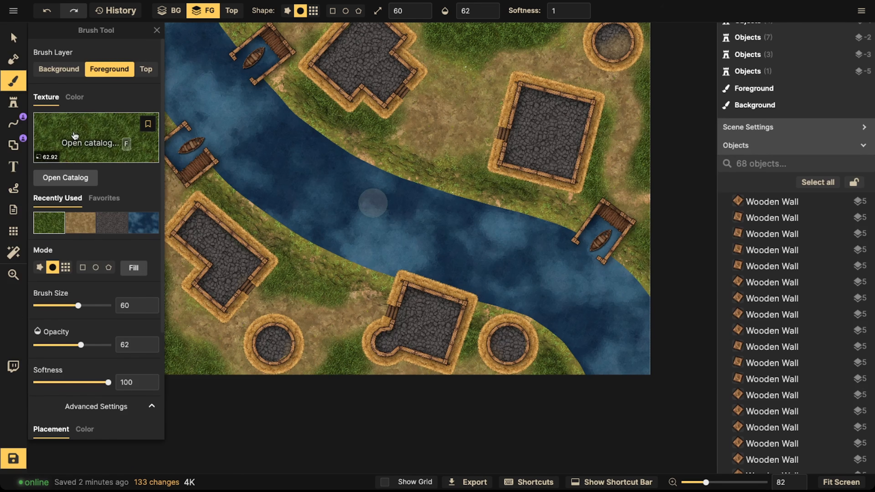
pyautogui.click(86, 137)
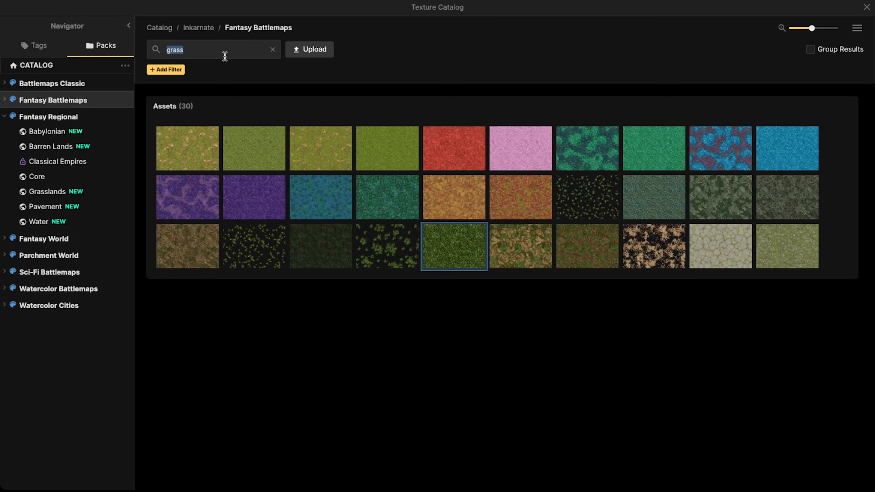
pyautogui.write('dry')
pyautogui.press('Return')
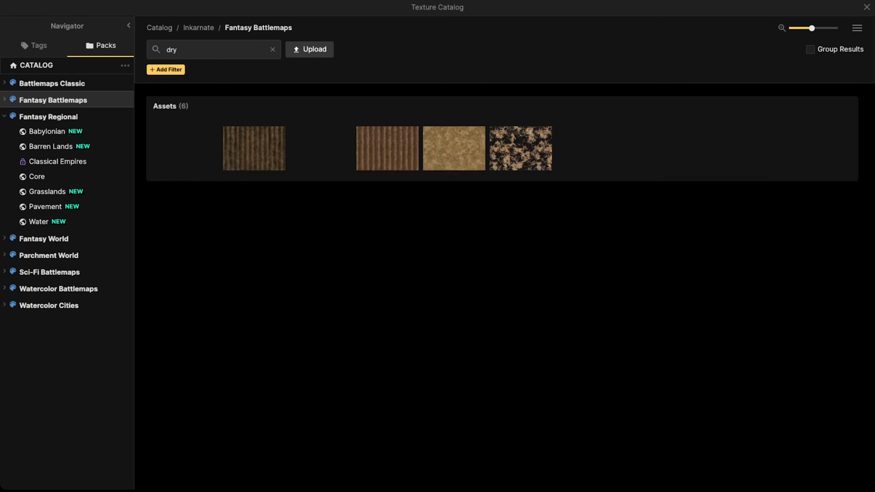
pyautogui.click(506, 140)
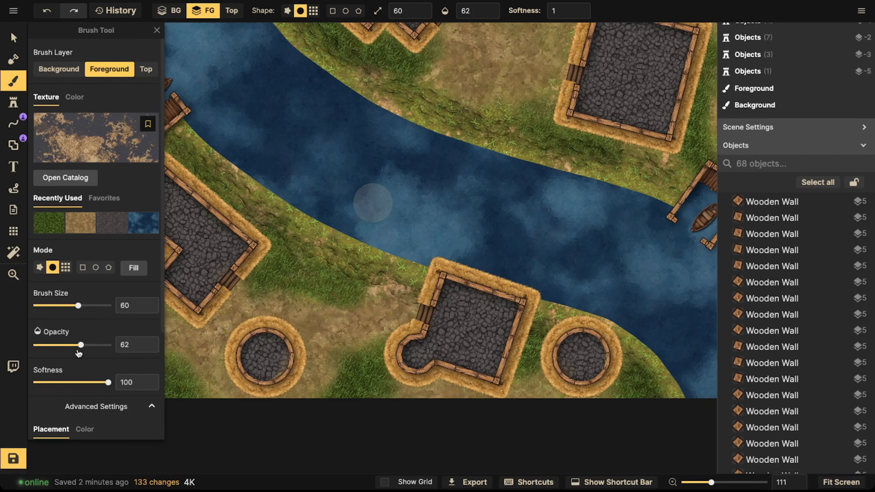
# Step: Set the texture scale to 42.83, the brush size to 50 and the opacity to 49
pyautogui.scroll(-4, 79, 345)
pyautogui.moveTo(78, 323); pyautogui.dragTo(66, 324)
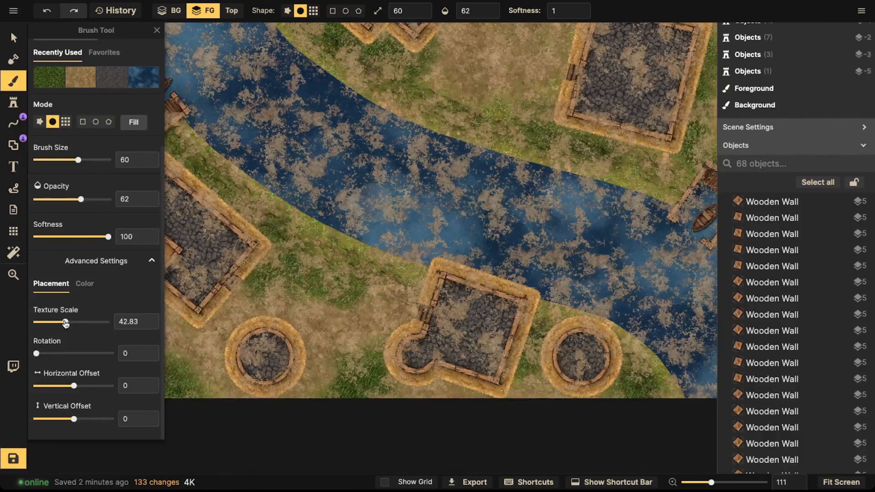
pyautogui.scroll(2, 326, 346)
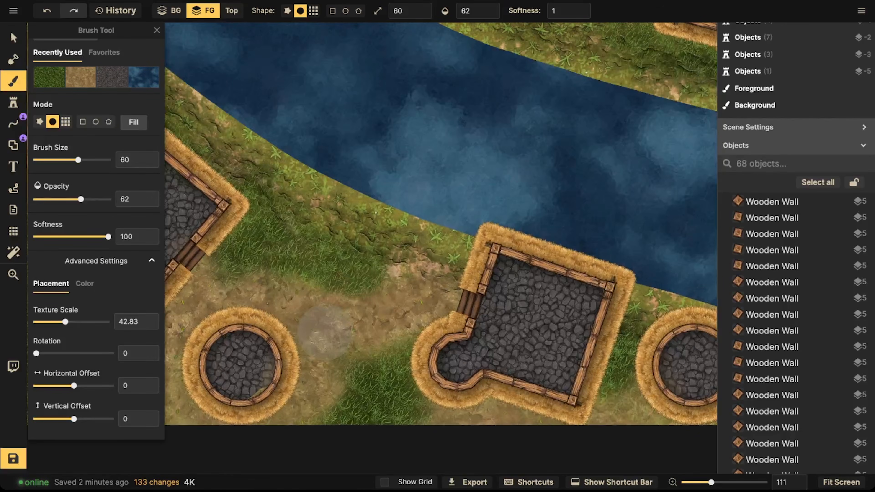
pyautogui.moveTo(253, 252)
pyautogui.mouseDown()
pyautogui.moveTo(324, 258)
pyautogui.moveTo(373, 202)
pyautogui.mouseUp()
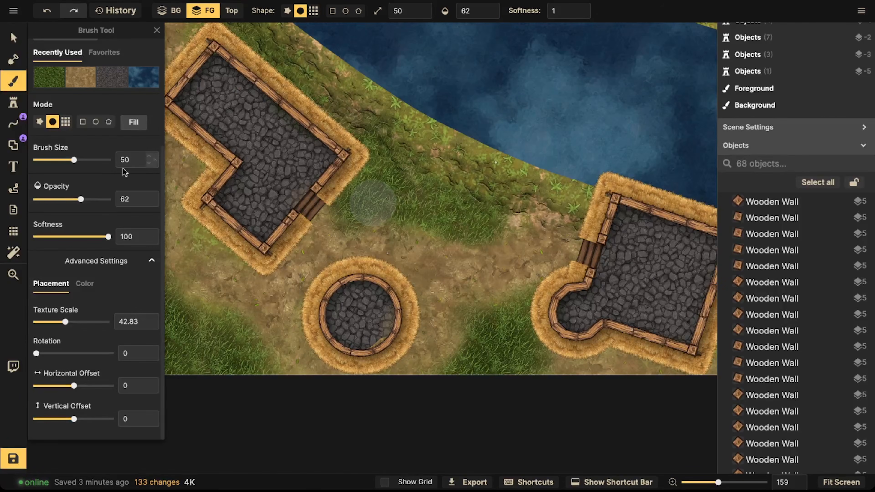
pyautogui.moveTo(79, 200); pyautogui.dragTo(71, 199)
pyautogui.scroll(-3, 401, 254)
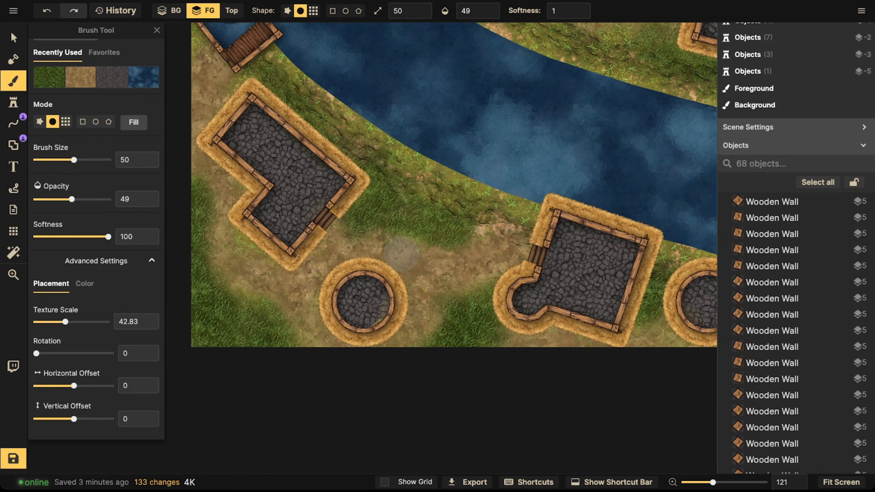
# Step: Raise the opacity to 100 and dab patchy dry ground around the lower circular hut and houses
pyautogui.click(505, 246)
pyautogui.click(457, 275)
pyautogui.click(419, 275)
pyautogui.click(383, 293)
pyautogui.click(396, 281)
pyautogui.click(420, 266)
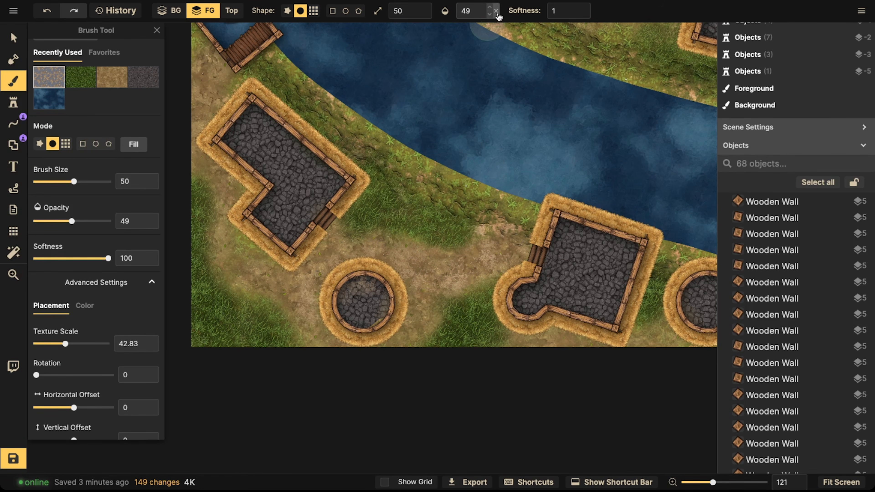
pyautogui.click(411, 259)
pyautogui.click(441, 297)
pyautogui.click(414, 301)
pyautogui.click(380, 328)
pyautogui.click(383, 345)
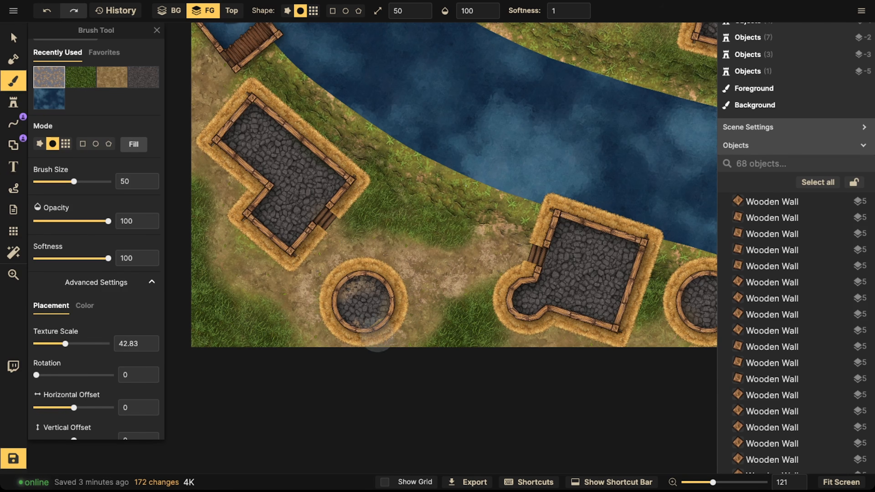
pyautogui.click(357, 293)
pyautogui.click(200, 78)
pyautogui.click(195, 61)
pyautogui.click(217, 62)
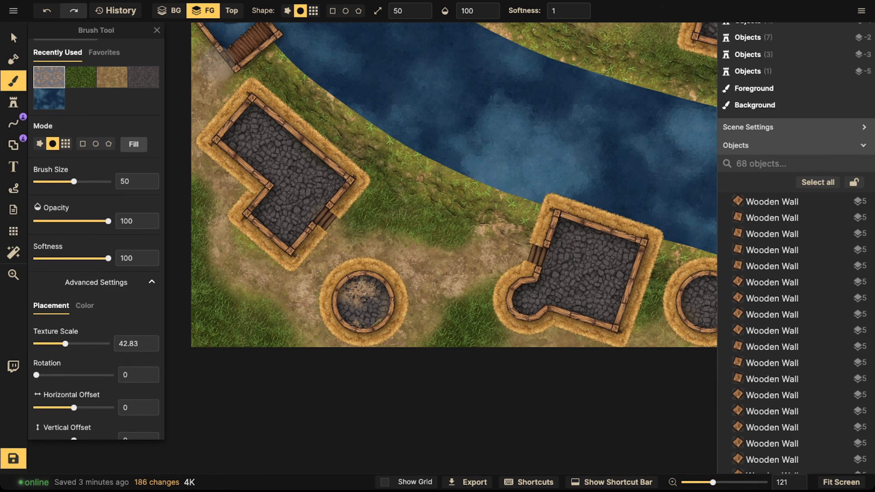
pyautogui.click(195, 85)
# Step: Dab patchy dry ground around the upper square houses and the eastern dock, and switch to the selection tool
pyautogui.press('space')
pyautogui.moveTo(617, 183); pyautogui.dragTo(407, 345)
pyautogui.click(483, 137)
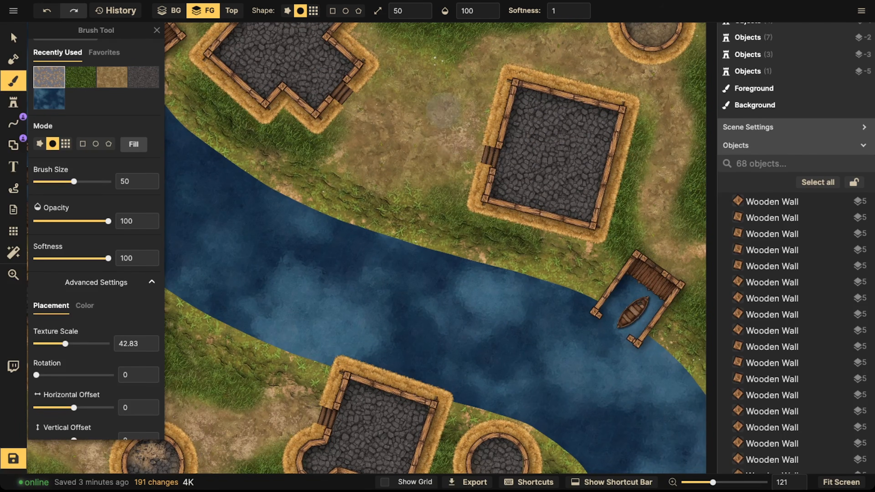
pyautogui.click(431, 112)
pyautogui.click(404, 138)
pyautogui.click(410, 156)
pyautogui.click(386, 116)
pyautogui.click(349, 105)
pyautogui.click(388, 63)
pyautogui.click(474, 85)
pyautogui.click(575, 52)
pyautogui.press('space')
pyautogui.moveTo(643, 48); pyautogui.dragTo(559, 44)
pyautogui.click(575, 82)
pyautogui.click(585, 119)
pyautogui.click(581, 184)
pyautogui.click(578, 228)
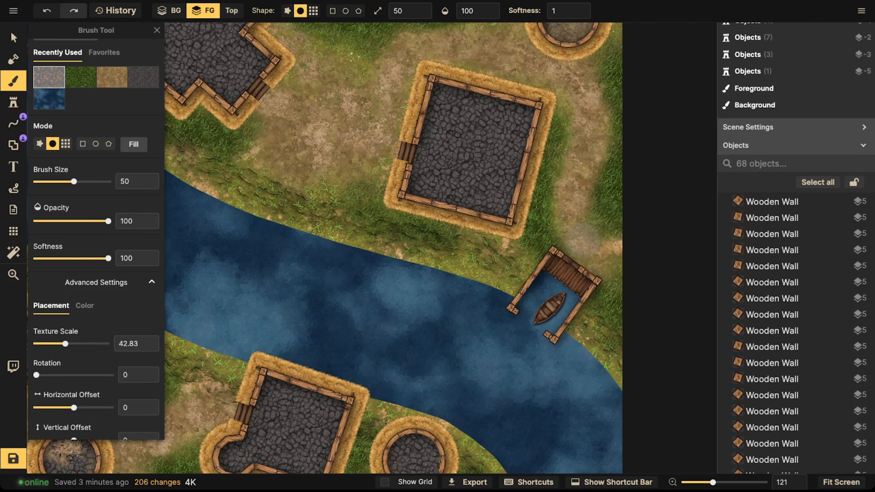
pyautogui.click(582, 239)
pyautogui.click(611, 247)
pyautogui.press('space')
pyautogui.moveTo(400, 254); pyautogui.dragTo(549, 403)
pyautogui.click(413, 130)
pyautogui.click(400, 119)
pyautogui.click(275, 136)
pyautogui.click(238, 153)
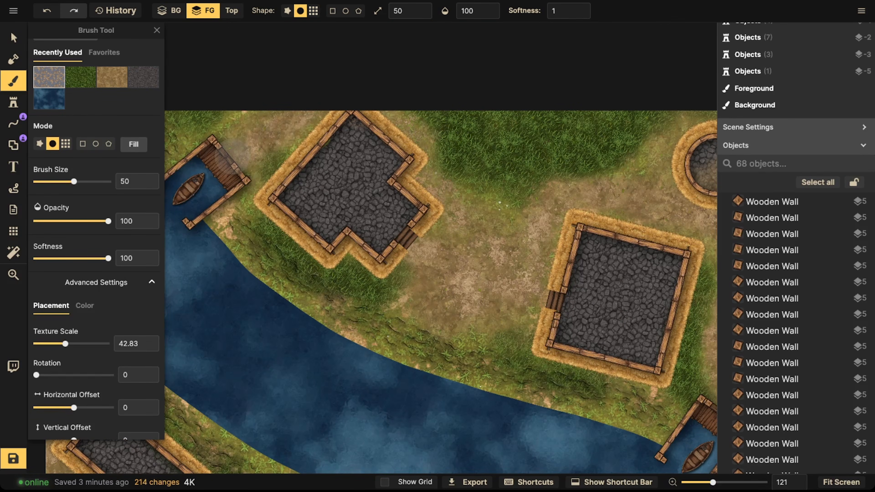
pyautogui.press('v')
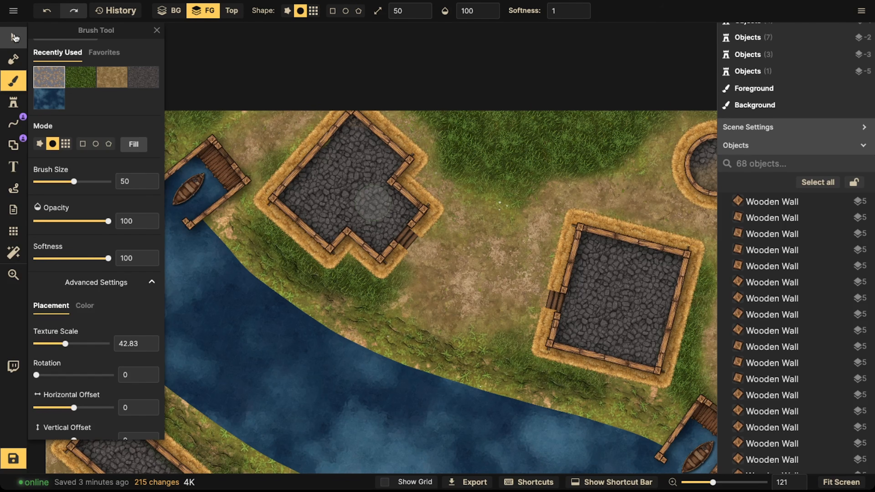
# Step: Save the map
pyautogui.scroll(-5, 356, 254)
pyautogui.press('space')
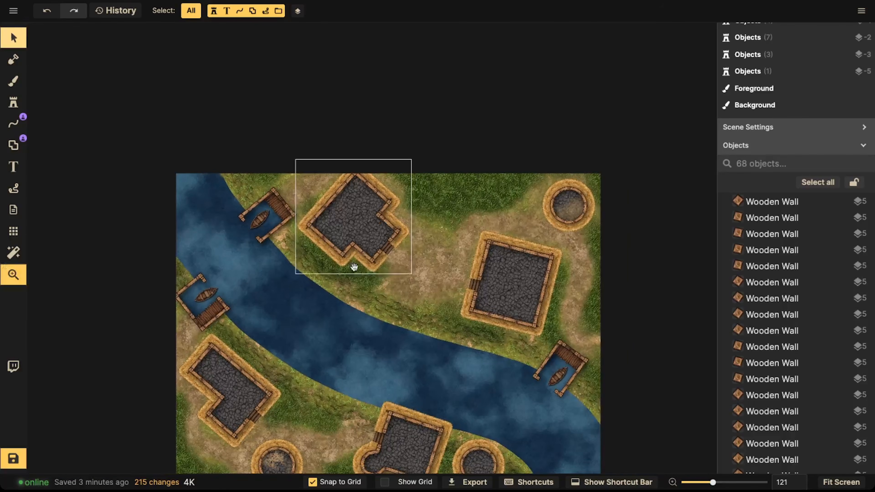
pyautogui.moveTo(354, 267); pyautogui.dragTo(354, 186)
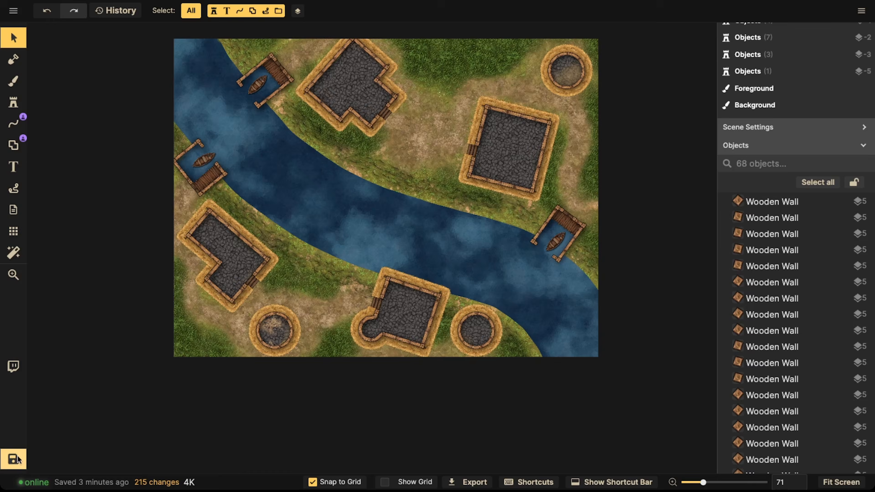
pyautogui.click(17, 460)
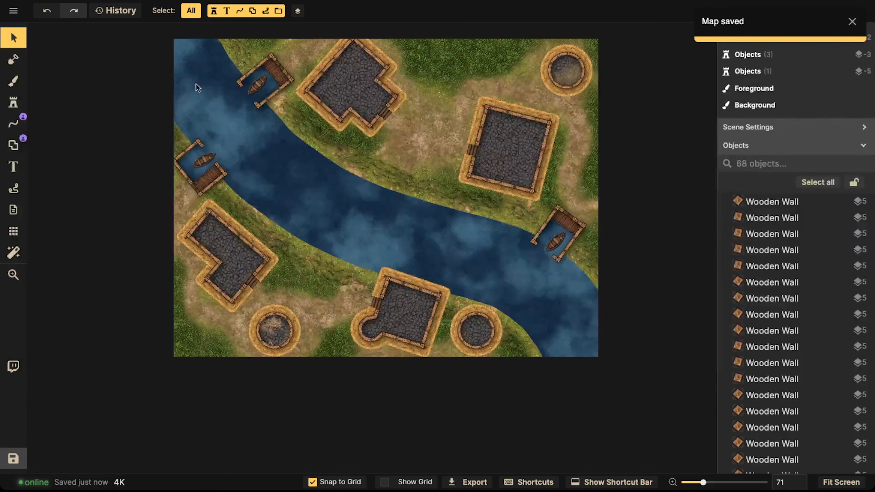
# Step: Select all shapes on the map, enable a stroke shadow and set the stroke offset to 59
pyautogui.click(190, 10)
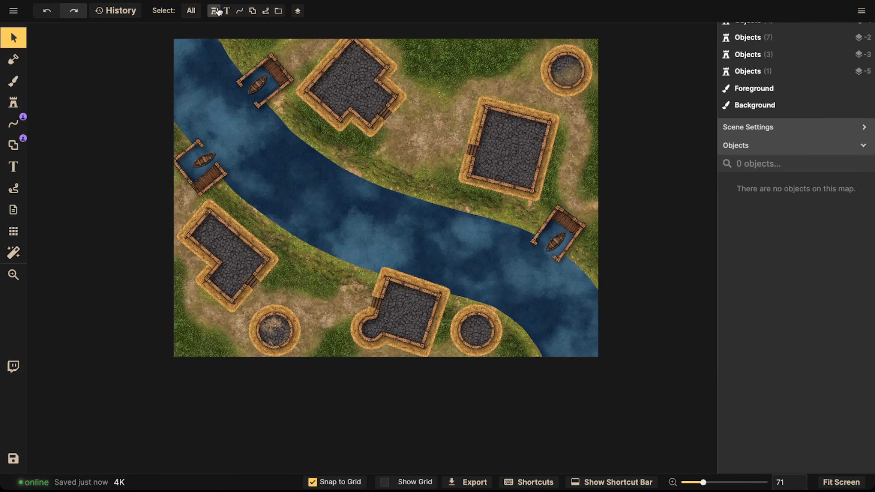
pyautogui.click(252, 10)
pyautogui.moveTo(162, 43); pyautogui.dragTo(595, 367)
pyautogui.click(21, 44)
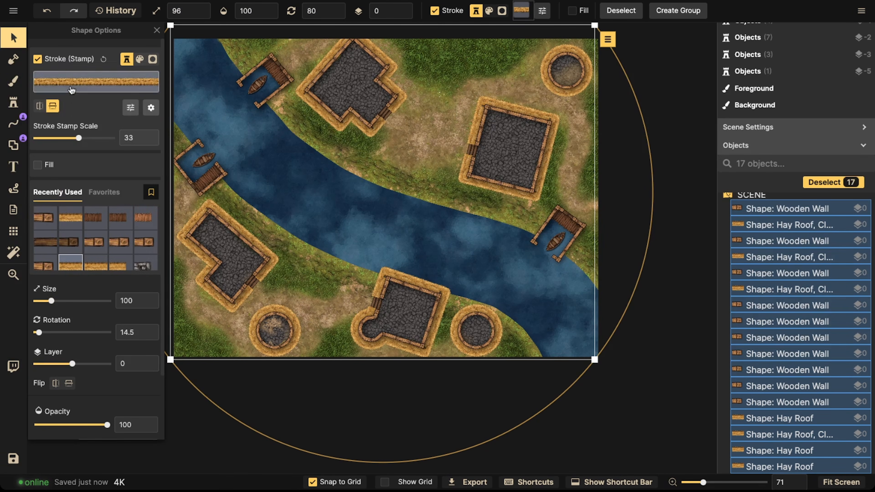
pyautogui.click(150, 108)
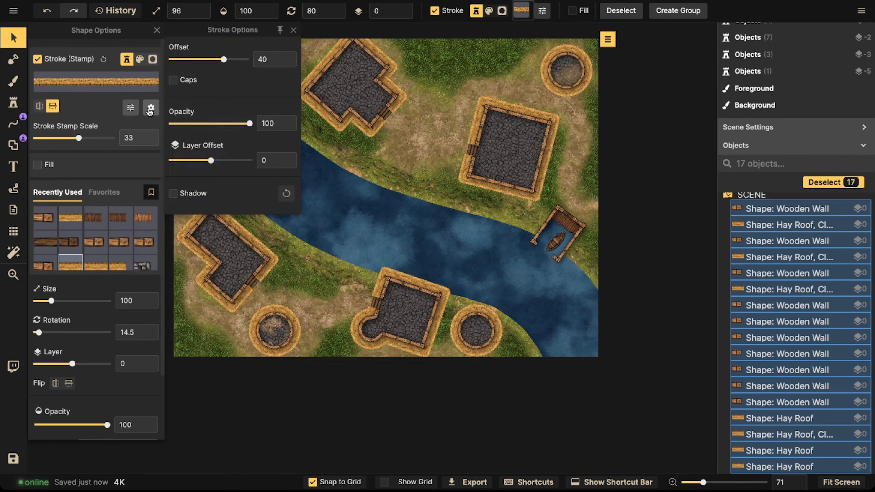
pyautogui.click(173, 194)
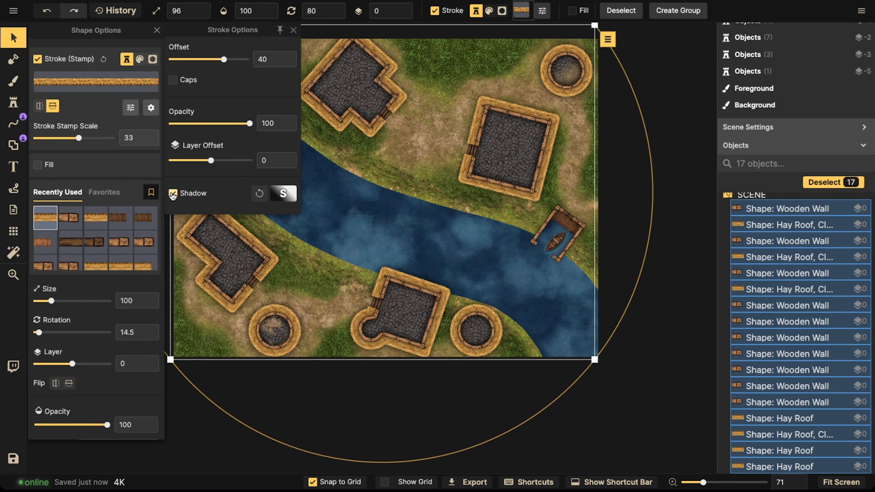
pyautogui.moveTo(224, 59); pyautogui.dragTo(236, 59)
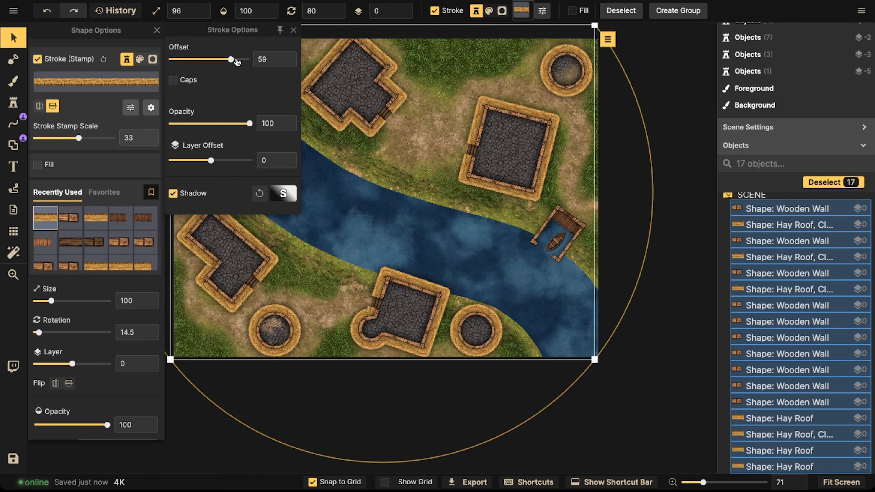
# Step: Set the stroke shadow blur to 20 and the intensity to 148%
pyautogui.click(283, 193)
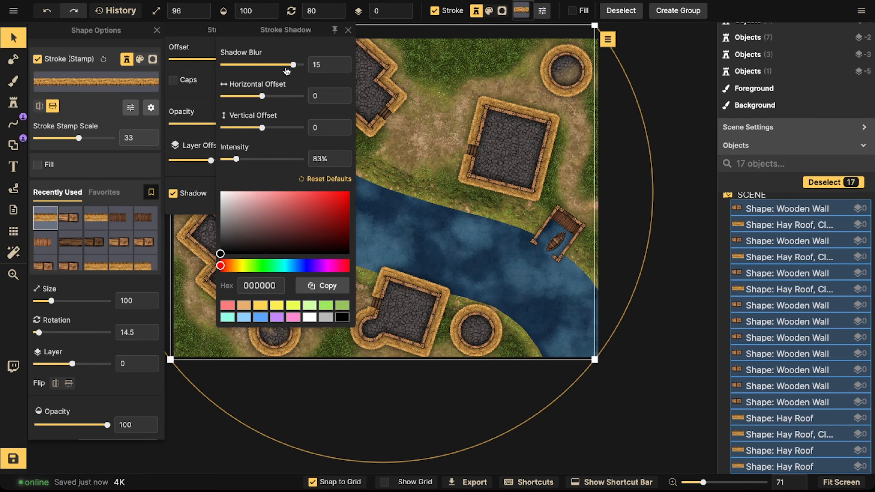
pyautogui.moveTo(338, 61); pyautogui.dragTo(340, 65)
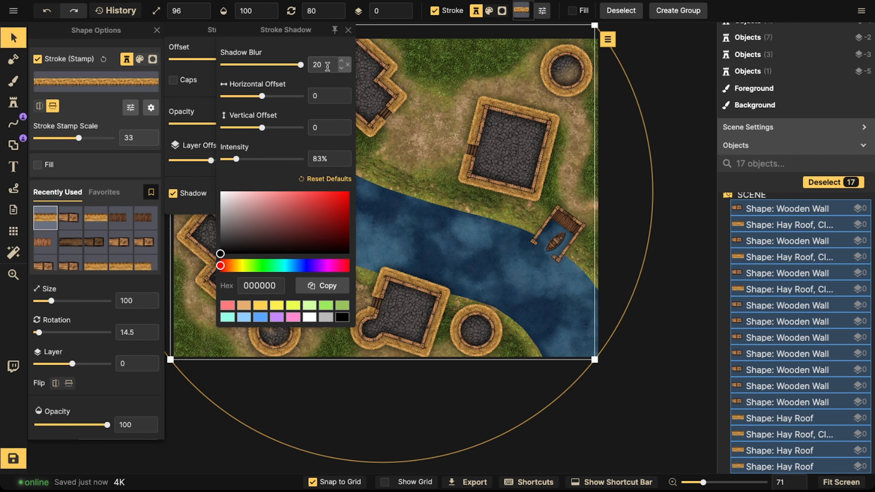
pyautogui.moveTo(243, 160); pyautogui.dragTo(249, 160)
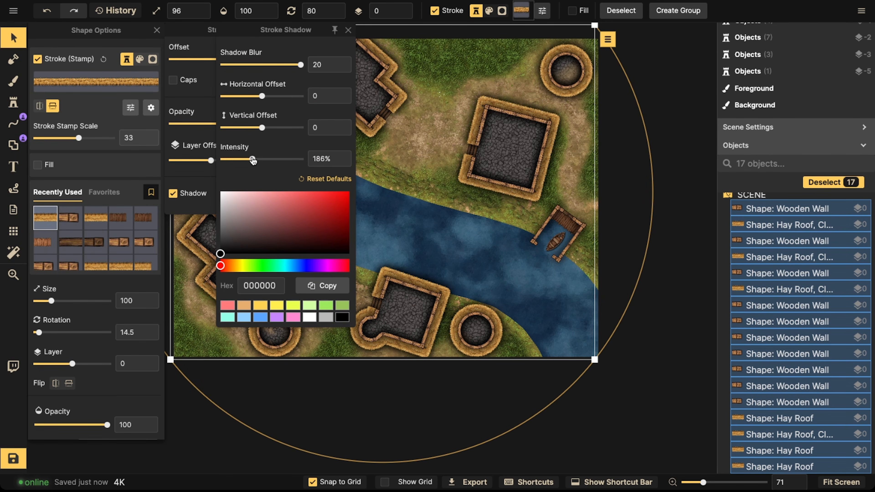
pyautogui.moveTo(248, 160); pyautogui.dragTo(248, 160)
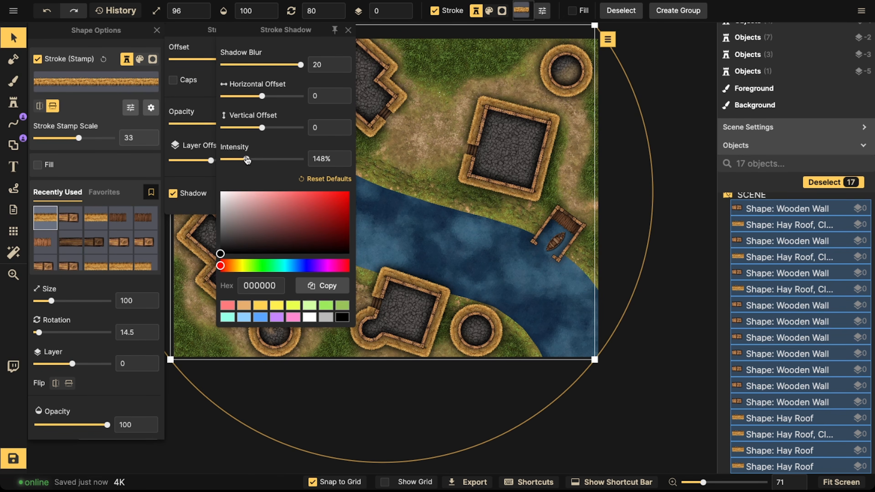
pyautogui.click(479, 195)
# Step: Examine the shadowed hay roofs and walls around the houses and huts up close
pyautogui.scroll(-3, 372, 169)
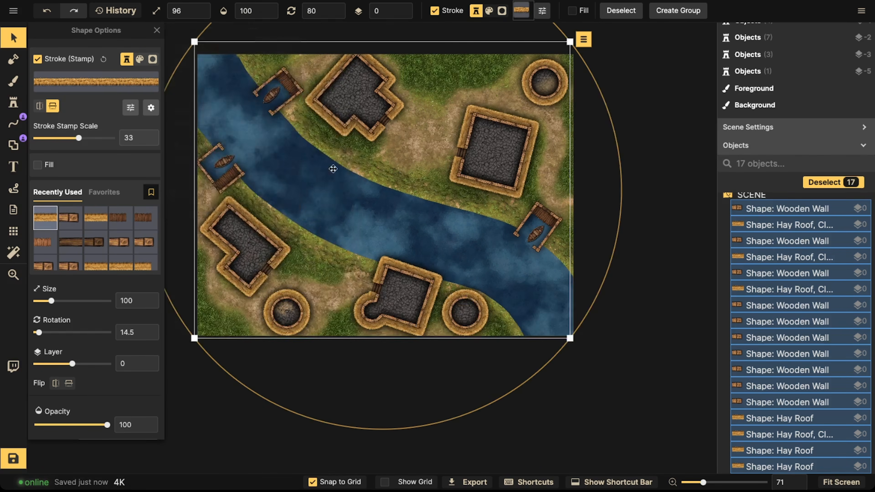
pyautogui.click(330, 167)
pyautogui.scroll(-4, 303, 169)
pyautogui.press('space')
pyautogui.moveTo(339, 163); pyautogui.dragTo(338, 173)
pyautogui.scroll(3, 256, 162)
pyautogui.scroll(6, 256, 166)
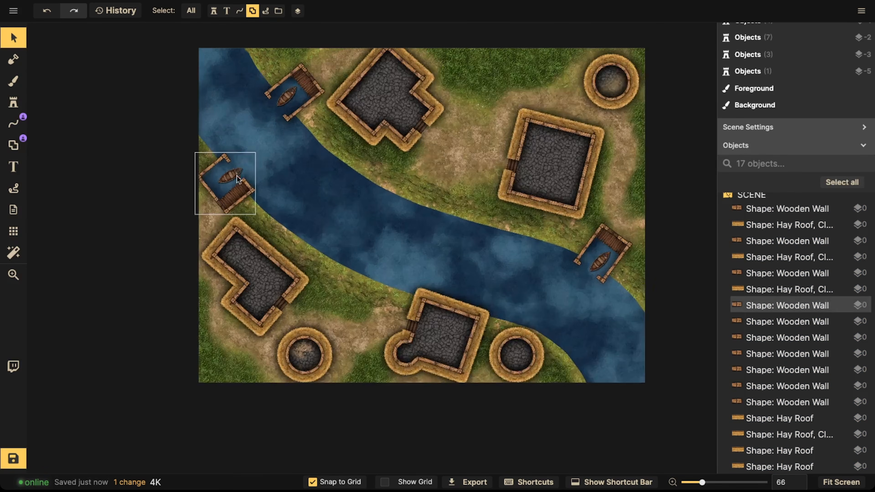
pyautogui.press('z')
pyautogui.scroll(5, 426, 252)
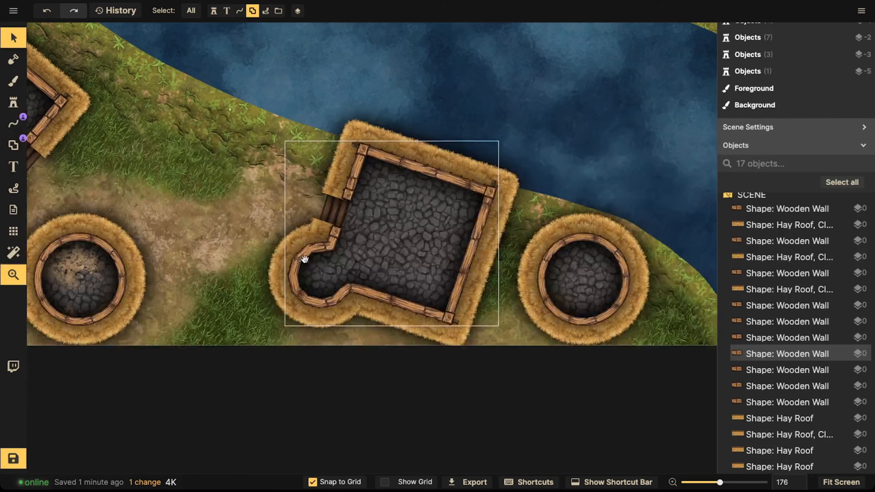
pyautogui.moveTo(506, 86); pyautogui.dragTo(478, 310)
pyautogui.moveTo(486, 102); pyautogui.dragTo(473, 272)
pyautogui.moveTo(488, 185); pyautogui.dragTo(489, 307)
pyautogui.moveTo(312, 152); pyautogui.dragTo(431, 229)
pyautogui.moveTo(312, 242); pyautogui.dragTo(430, 117)
pyautogui.scroll(-5, 329, 193)
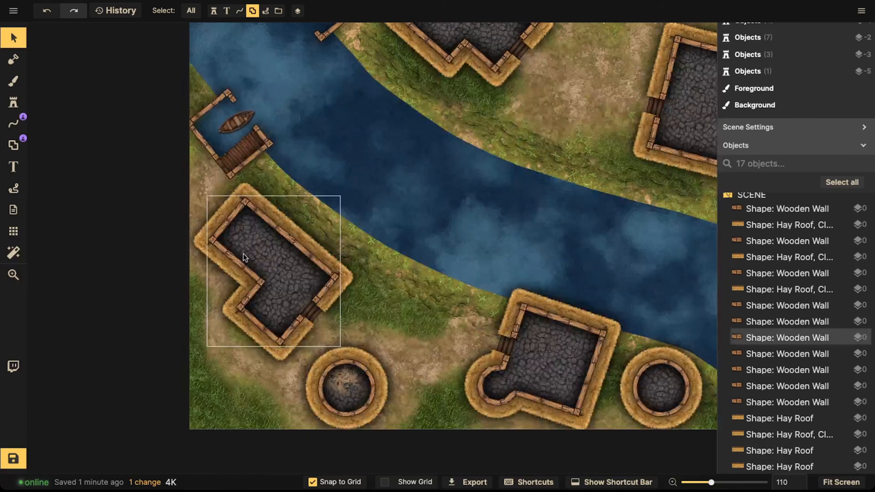
pyautogui.scroll(4, 240, 319)
pyautogui.scroll(4, 255, 277)
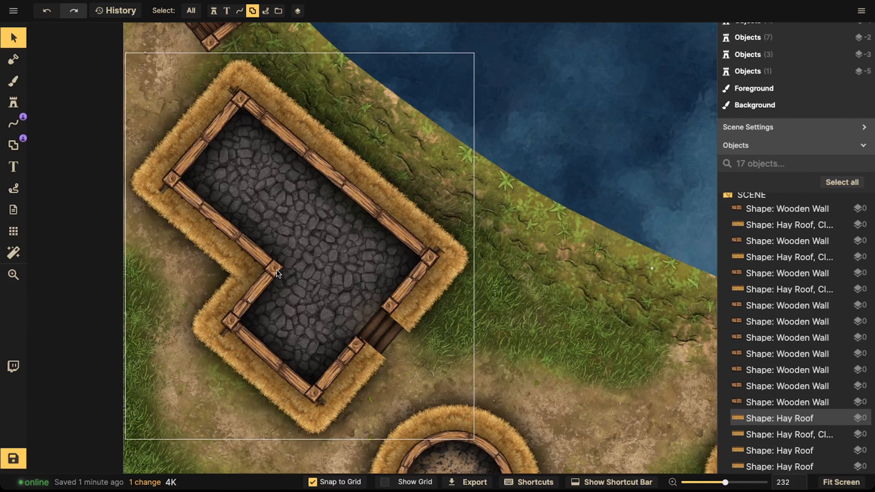
# Step: Pick a wooden plank stamp for the pen Line tool and start a plank line inside the upper-right square house
pyautogui.click(10, 125)
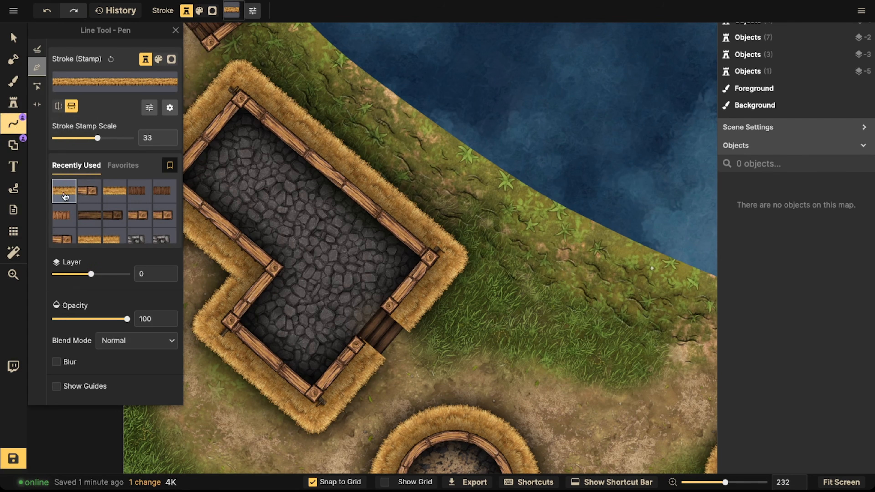
pyautogui.click(89, 190)
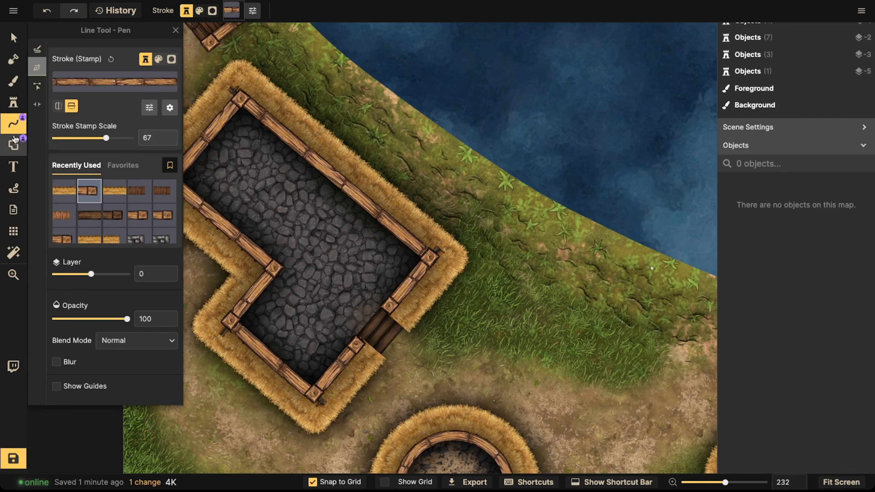
pyautogui.scroll(-2, 482, 293)
pyautogui.moveTo(482, 293); pyautogui.dragTo(282, 141)
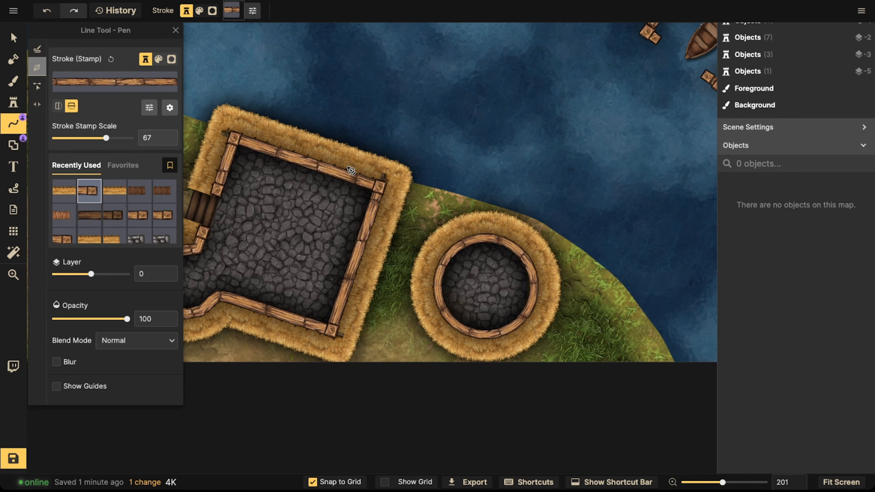
pyautogui.moveTo(365, 136); pyautogui.dragTo(496, 129)
pyautogui.moveTo(633, 49); pyautogui.dragTo(322, 270)
pyautogui.moveTo(385, 178); pyautogui.dragTo(434, 331)
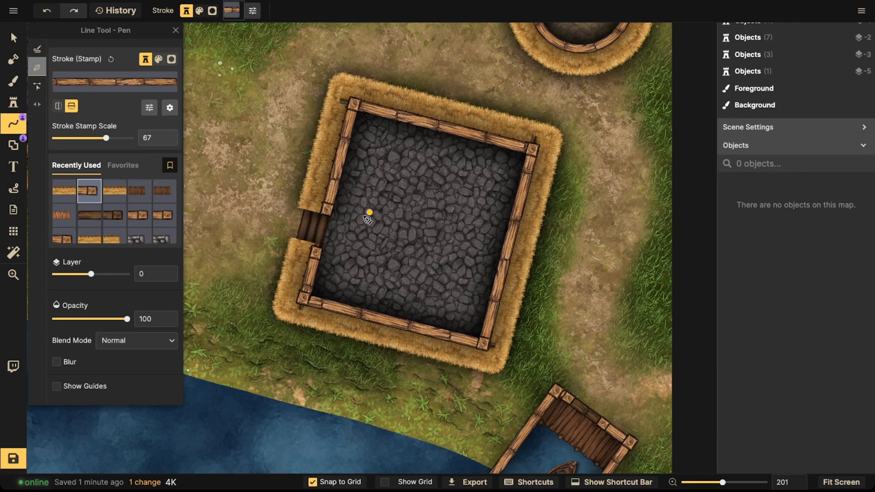
pyautogui.moveTo(360, 192); pyautogui.dragTo(675, 337)
pyautogui.moveTo(367, 262); pyautogui.dragTo(103, 179)
pyautogui.scroll(2, 395, 305)
pyautogui.moveTo(394, 303); pyautogui.dragTo(384, 264)
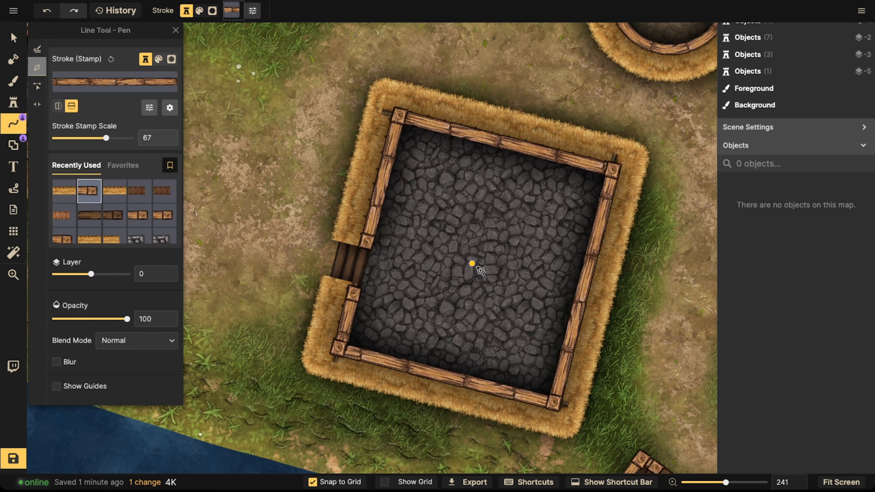
# Step: Turn off grid snapping and draw a wooden wall line across the square house from its left wall to its right wall
pyautogui.scroll(5, 465, 248)
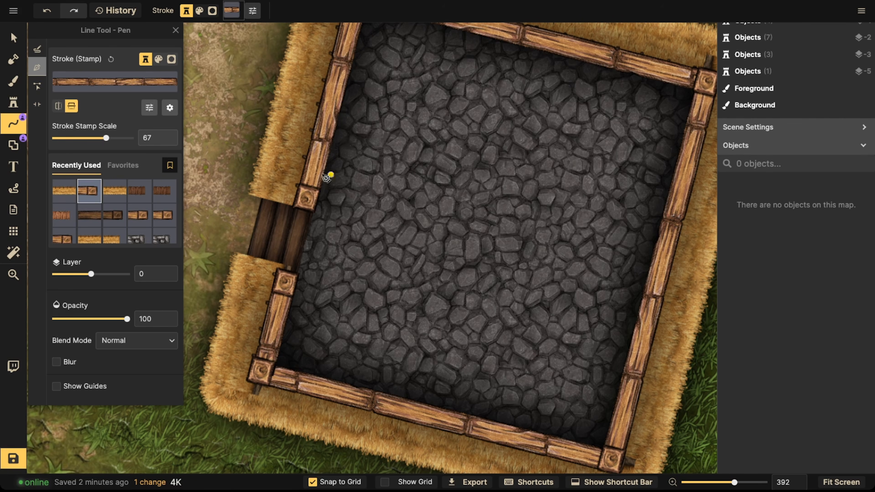
pyautogui.scroll(-2, 328, 174)
pyautogui.click(314, 482)
pyautogui.click(310, 195)
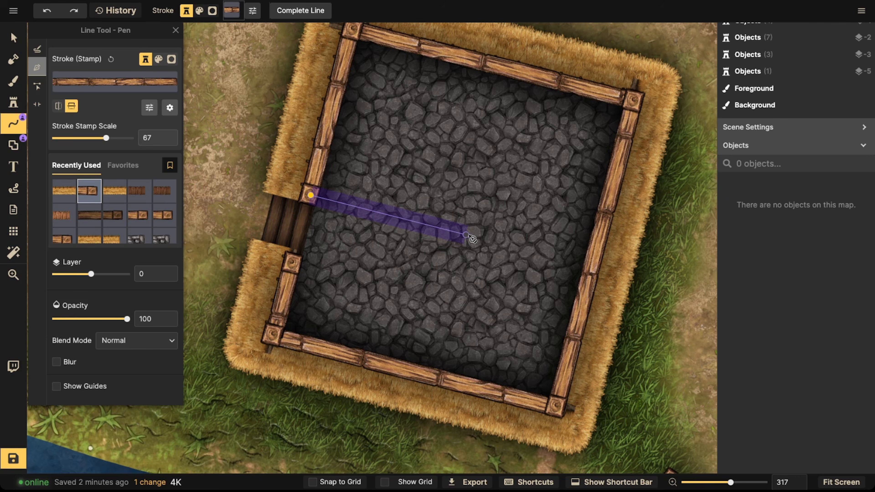
pyautogui.doubleClick(586, 263)
# Step: Zoom in and examine where the new interior wall meets the house's outer walls
pyautogui.click(14, 37)
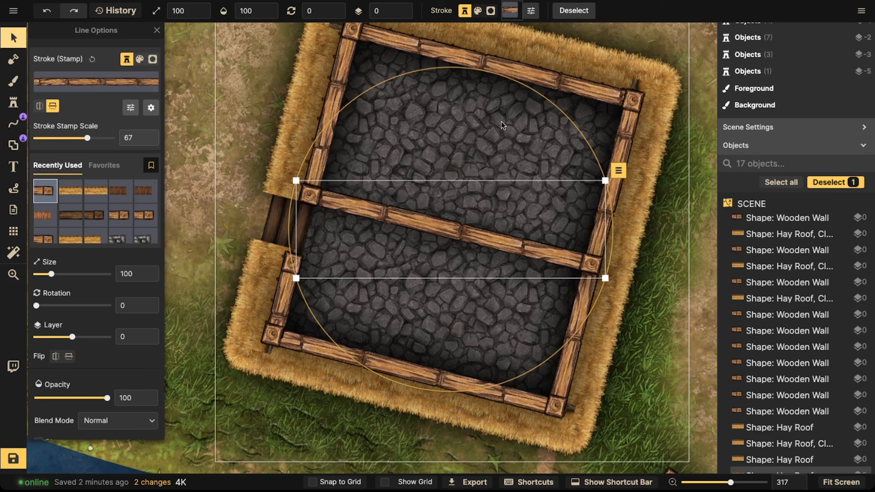
pyautogui.scroll(5, 407, 156)
pyautogui.click(434, 140)
pyautogui.press('space')
pyautogui.moveTo(436, 135); pyautogui.dragTo(351, 219)
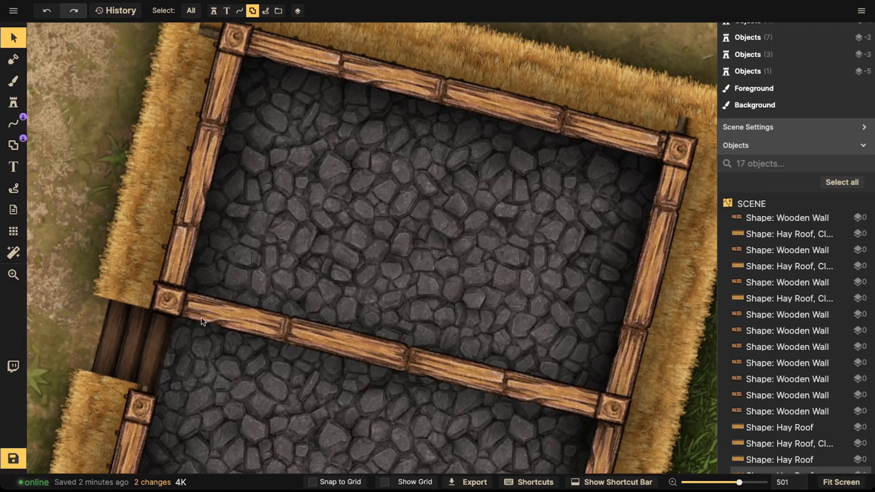
pyautogui.scroll(2, 400, 220)
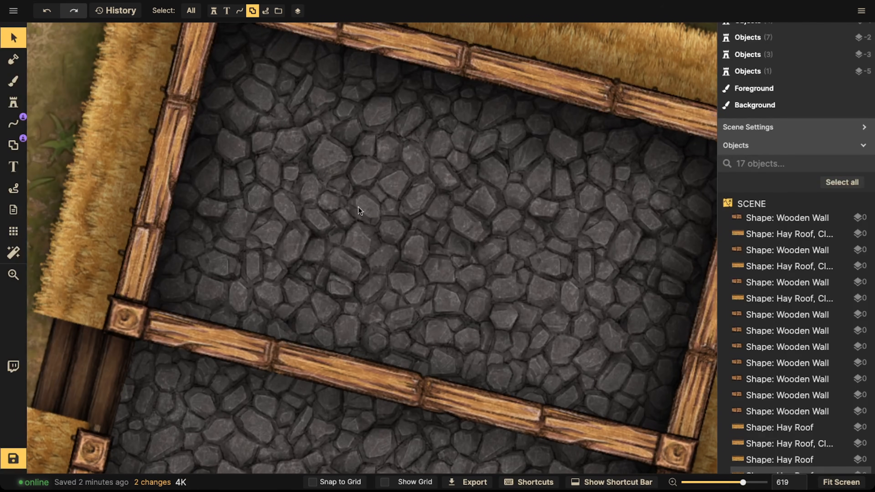
pyautogui.press('space')
pyautogui.moveTo(416, 235); pyautogui.dragTo(412, 243)
pyautogui.moveTo(385, 283); pyautogui.dragTo(417, 175)
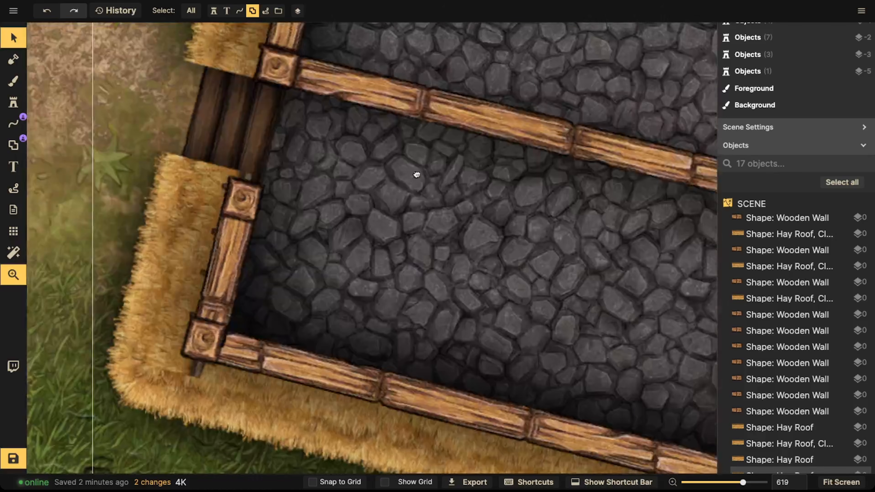
pyautogui.press('space')
pyautogui.moveTo(432, 255); pyautogui.dragTo(370, 184)
pyautogui.press('space')
pyautogui.press('space')
pyautogui.moveTo(297, 211); pyautogui.dragTo(260, 266)
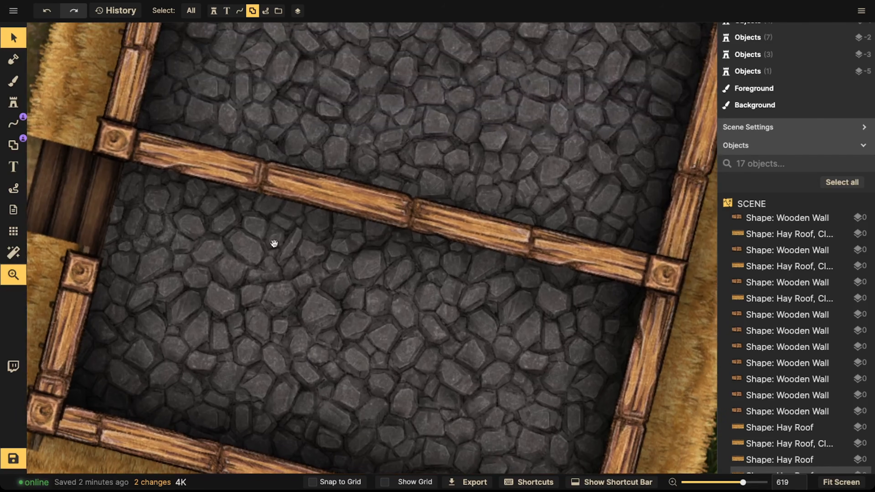
pyautogui.click(100, 52)
pyautogui.scroll(-2, 167, 48)
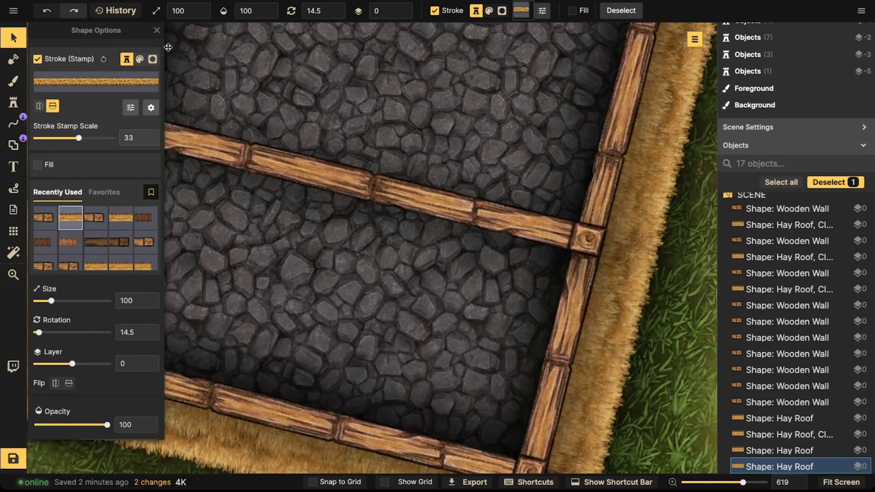
pyautogui.click(157, 31)
pyautogui.click(189, 10)
pyautogui.press('space')
pyautogui.moveTo(302, 169); pyautogui.dragTo(357, 201)
pyautogui.click(346, 185)
pyautogui.scroll(-4, 356, 147)
pyautogui.press('space')
pyautogui.press('space')
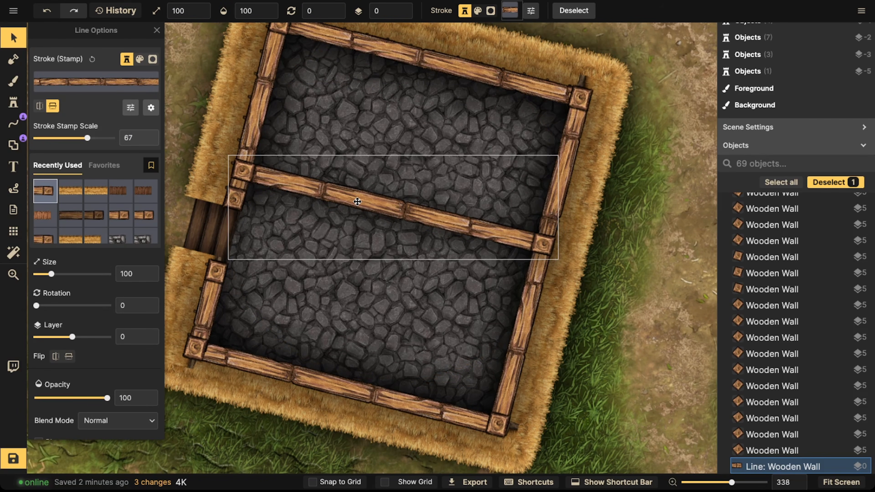
# Step: Draw a second wooden wall line from the new interior wall up to the house's top wall
pyautogui.click(13, 123)
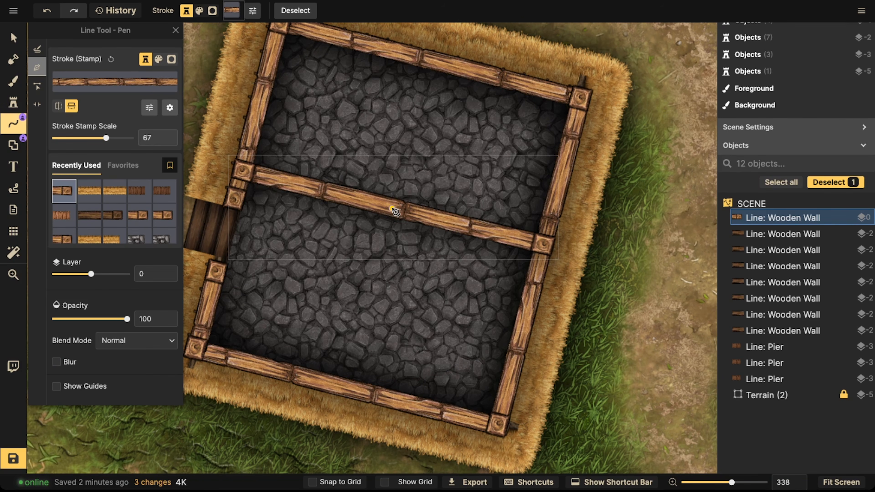
pyautogui.click(393, 209)
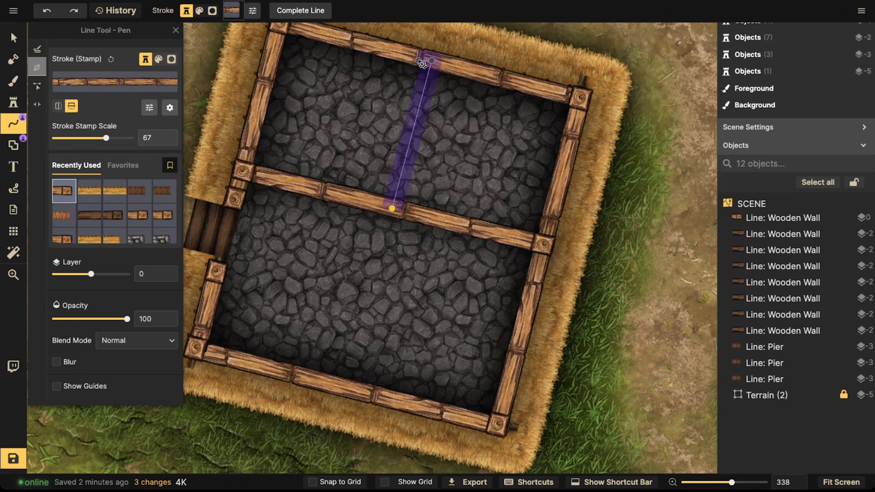
pyautogui.doubleClick(420, 63)
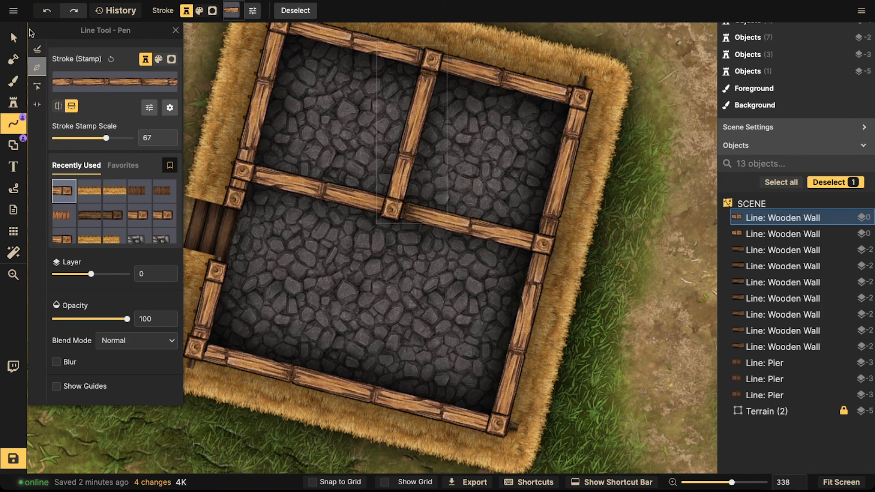
# Step: Switch the Line tool to portal editing and add a door portal on the horizontal interior wall
pyautogui.click(13, 37)
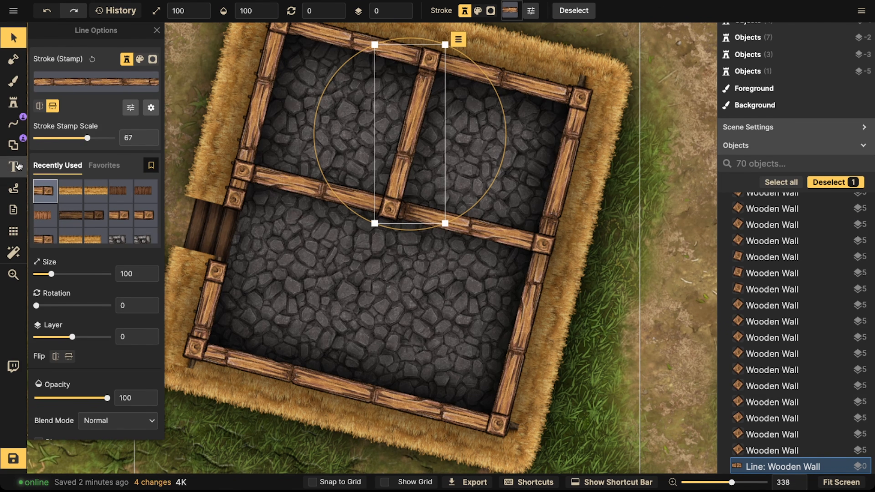
pyautogui.click(13, 123)
pyautogui.click(36, 104)
pyautogui.moveTo(321, 187); pyautogui.dragTo(298, 182)
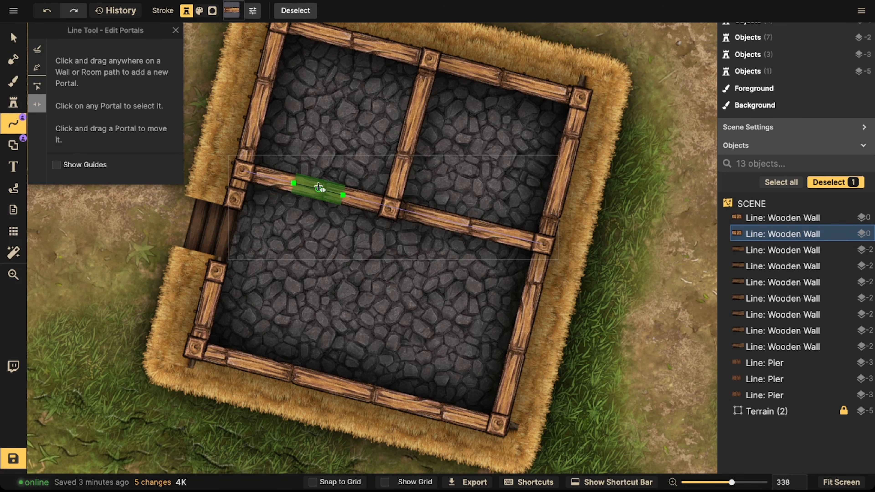
pyautogui.click(319, 186)
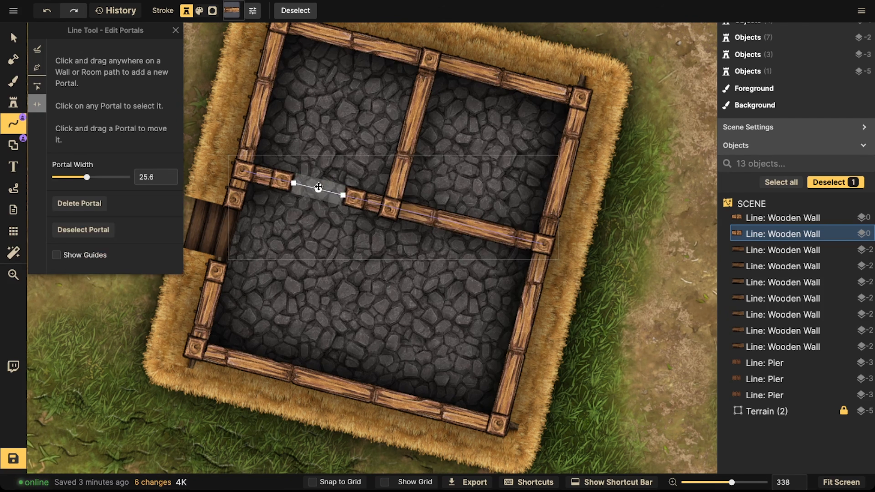
# Step: Move the door portal toward the left end of the horizontal interior wall
pyautogui.scroll(3, 362, 191)
pyautogui.scroll(3, 362, 190)
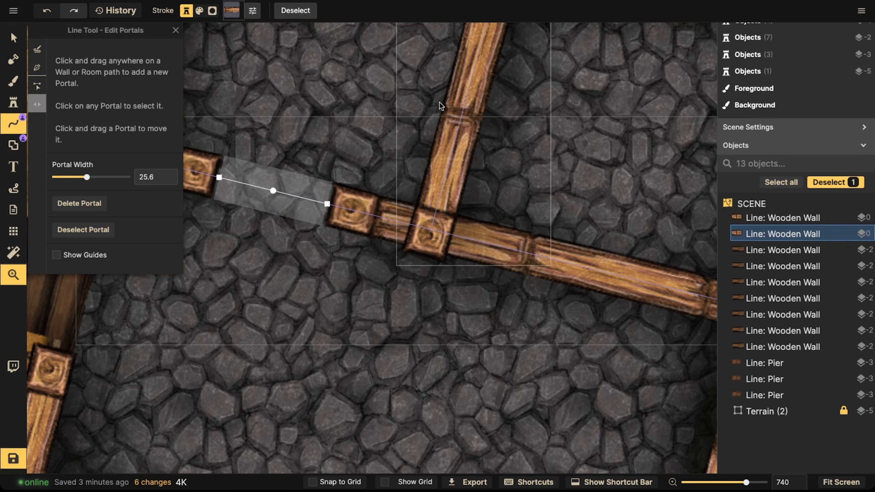
pyautogui.scroll(5, 262, 191)
pyautogui.scroll(-3, 301, 299)
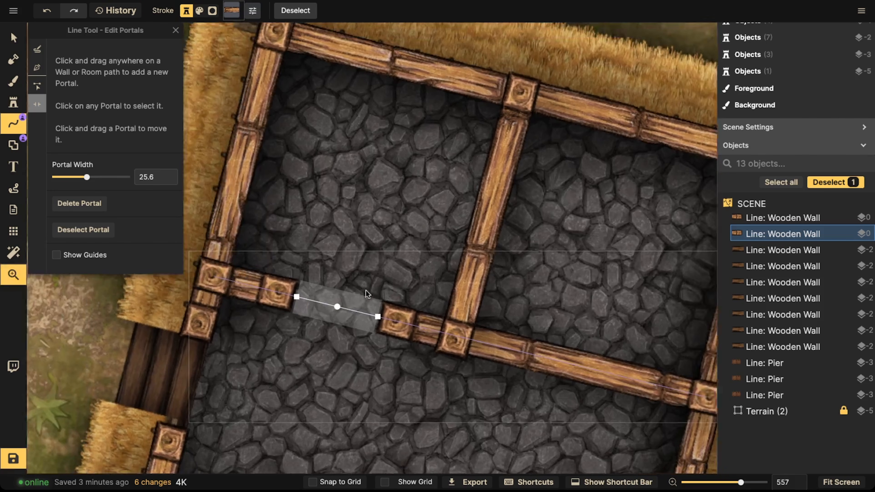
pyautogui.moveTo(368, 306); pyautogui.dragTo(303, 294)
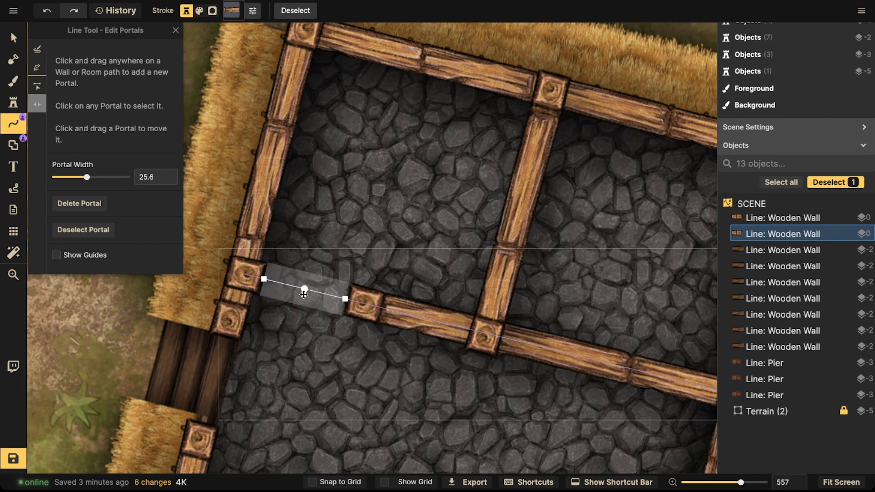
pyautogui.scroll(-1, 309, 290)
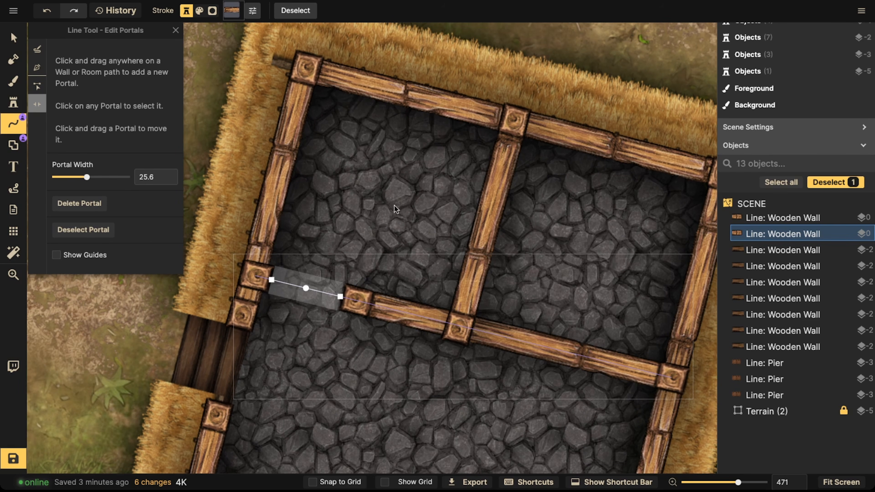
# Step: Add a second door portal on the interior wall and slide it toward the right outer wall
pyautogui.press('space')
pyautogui.moveTo(437, 259); pyautogui.dragTo(332, 200)
pyautogui.click(444, 284)
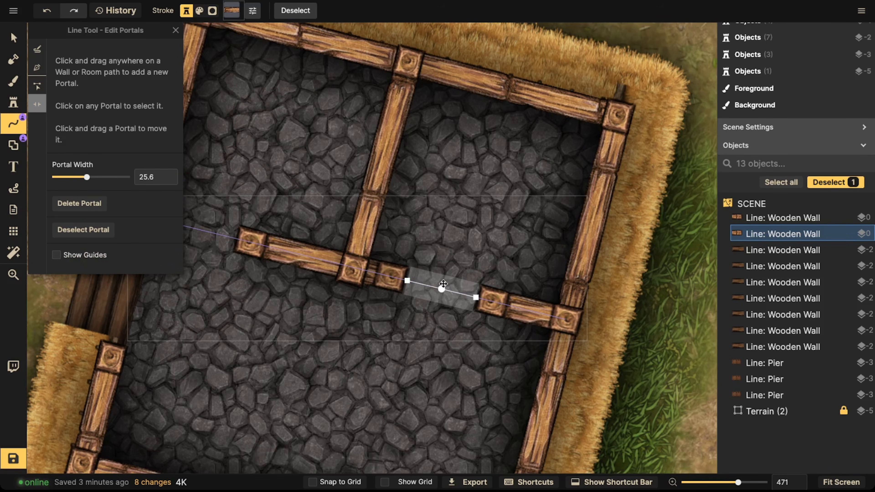
pyautogui.moveTo(441, 289); pyautogui.dragTo(512, 313)
pyautogui.scroll(-4, 439, 220)
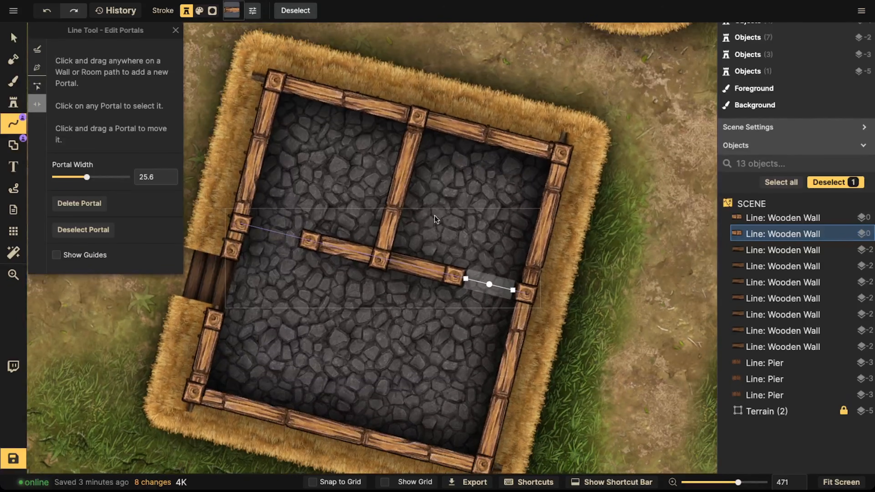
pyautogui.click(317, 223)
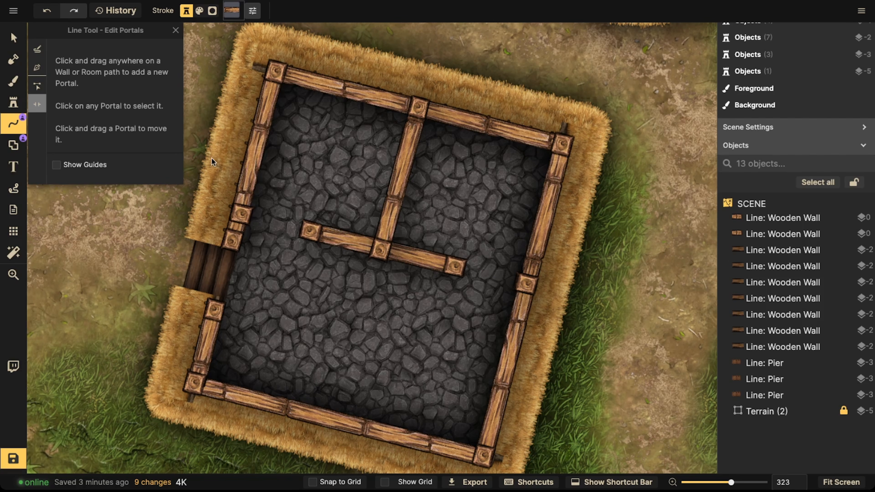
# Step: Copy a wooden wall piece from the neighbouring house and paste it into the left doorway of the interior wall
pyautogui.scroll(-2, 221, 160)
pyautogui.scroll(-5, 332, 226)
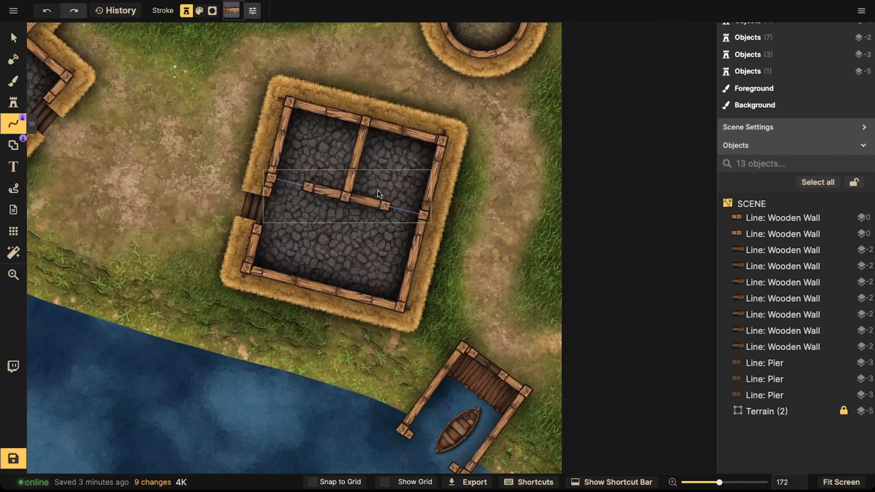
pyautogui.moveTo(296, 186); pyautogui.dragTo(287, 182)
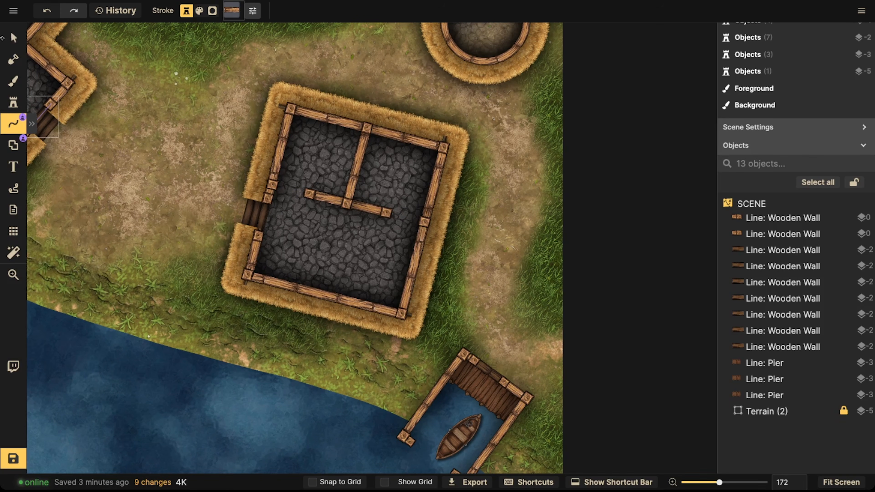
pyautogui.click(13, 37)
pyautogui.moveTo(45, 114); pyautogui.dragTo(125, 127)
pyautogui.click(124, 127)
pyautogui.hotkey('ctrl', 'c')
pyautogui.hotkey('ctrl', 'v')
pyautogui.scroll(5, 355, 211)
pyautogui.scroll(6, 385, 206)
pyautogui.moveTo(361, 213); pyautogui.dragTo(373, 197)
pyautogui.scroll(3, 380, 201)
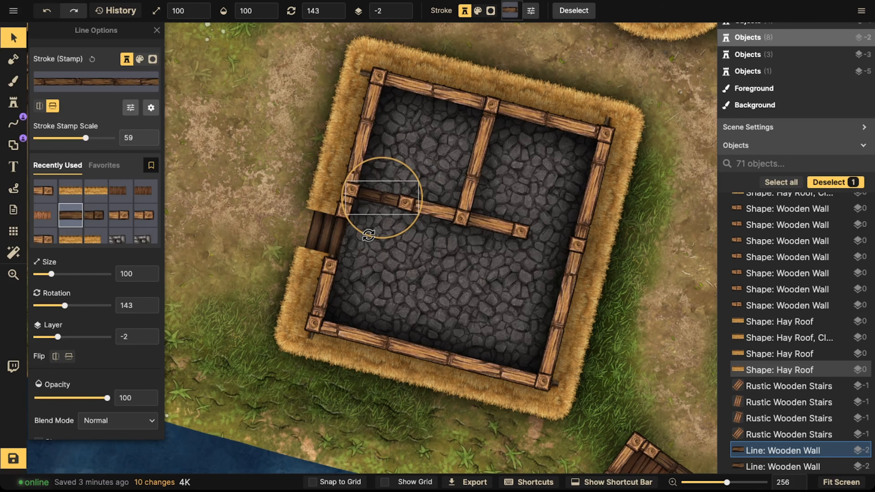
# Step: Paste another copy of the wall piece and position it in the right doorway
pyautogui.hotkey('ctrl', 'c')
pyautogui.hotkey('ctrl', 'v')
pyautogui.moveTo(561, 238); pyautogui.dragTo(544, 238)
pyautogui.click(477, 166)
# Step: Draw a bent wooden wall line inside the boot-shaped house from its bottom wall to its right wall
pyautogui.click(13, 122)
pyautogui.scroll(-3, 465, 265)
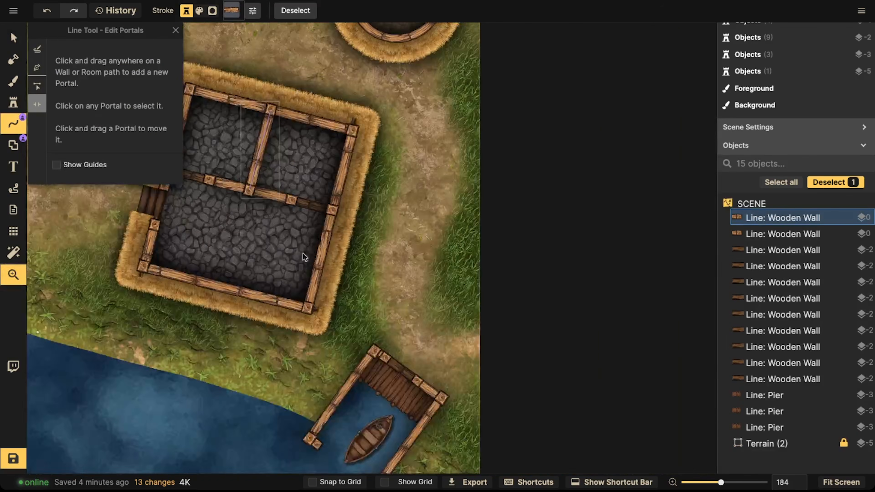
pyautogui.moveTo(303, 253); pyautogui.dragTo(307, 110)
pyautogui.moveTo(207, 308); pyautogui.dragTo(354, 257)
pyautogui.scroll(4, 344, 249)
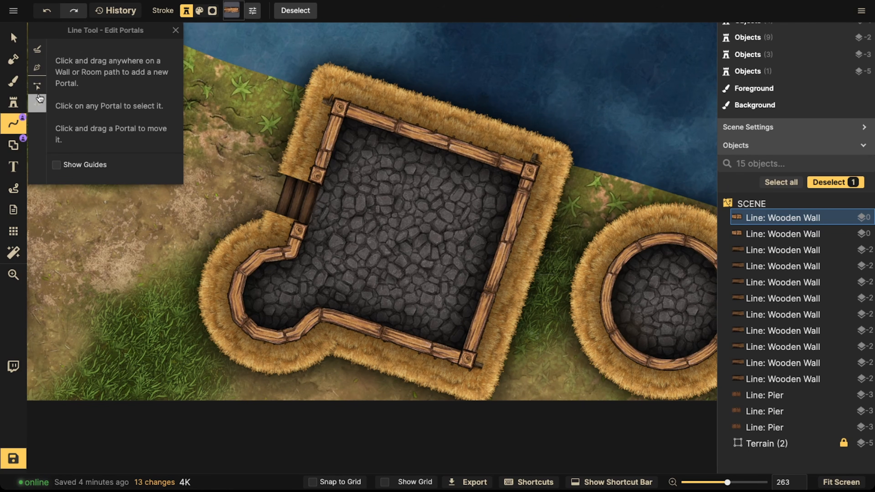
pyautogui.click(37, 68)
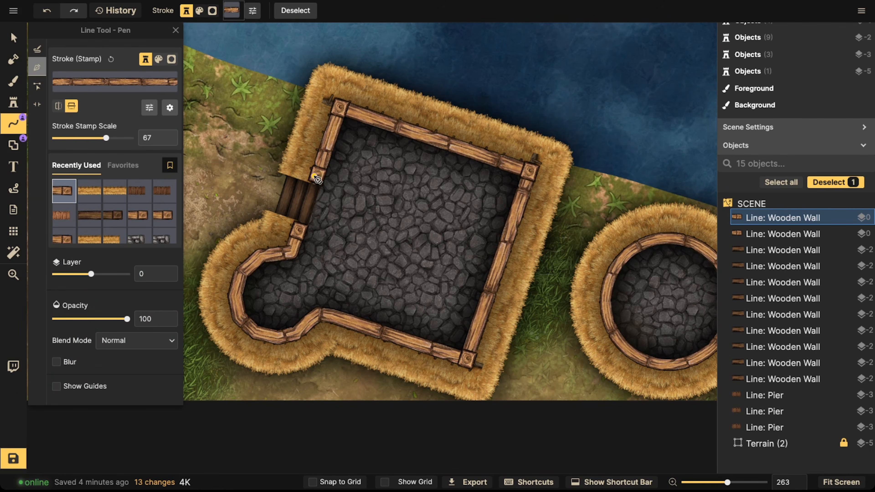
pyautogui.moveTo(316, 177); pyautogui.dragTo(313, 171)
pyautogui.click(364, 322)
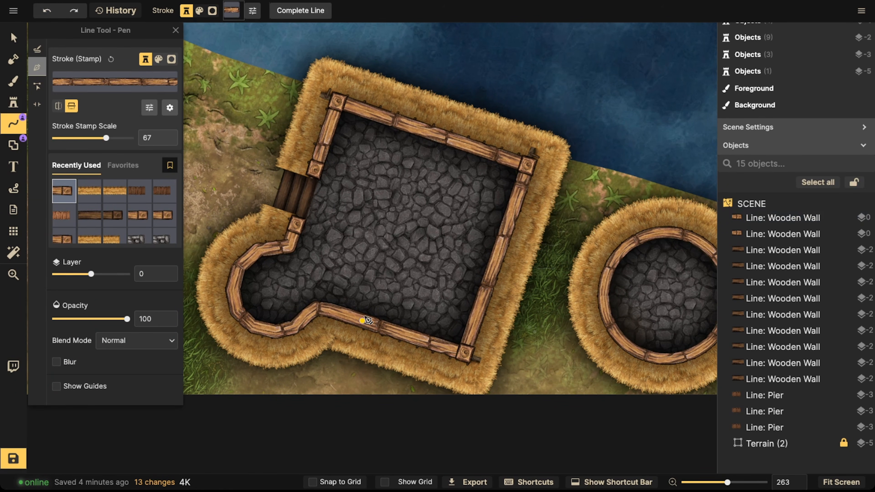
pyautogui.click(384, 248)
pyautogui.click(461, 205)
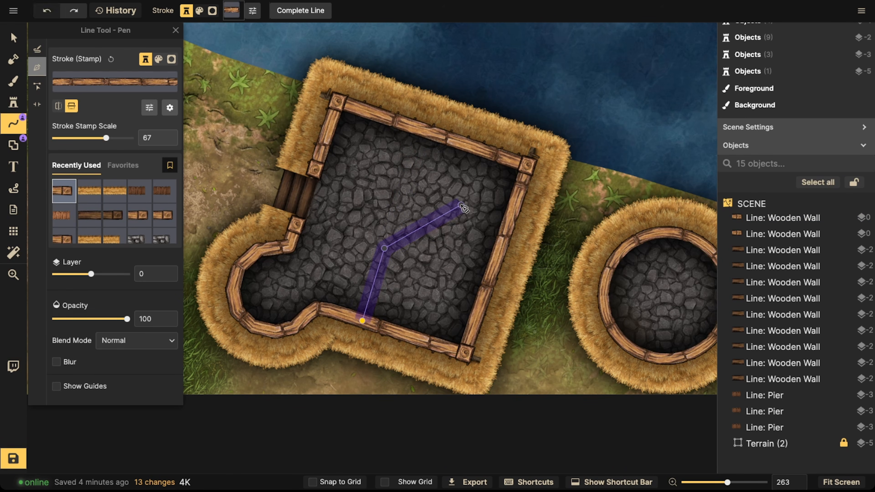
pyautogui.click(510, 220)
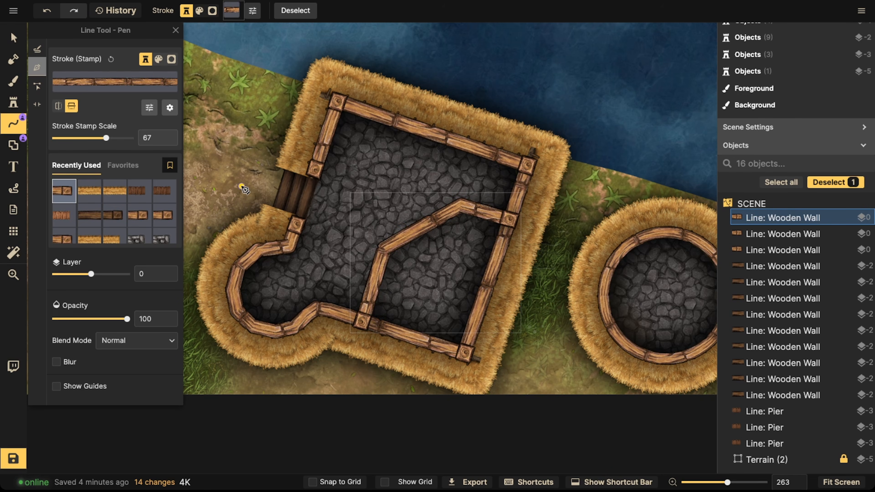
# Step: Select and review the new interior wall of the boot-shaped house
pyautogui.click(13, 37)
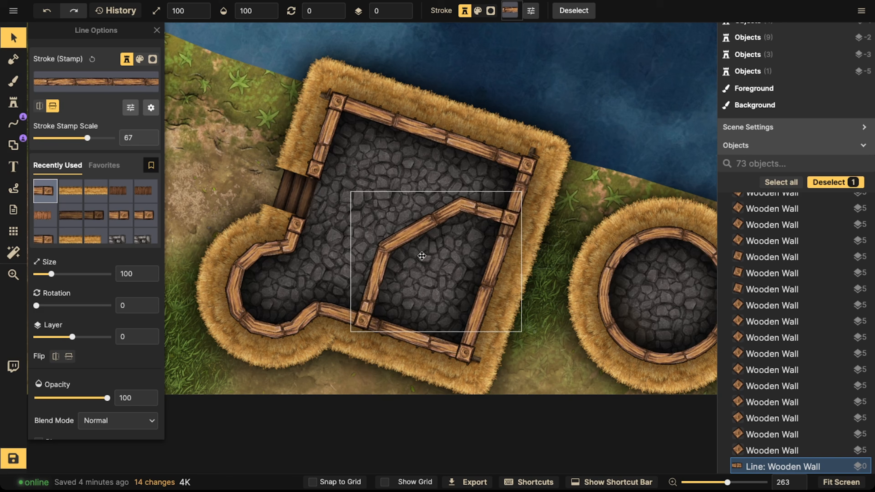
pyautogui.moveTo(418, 255); pyautogui.dragTo(421, 255)
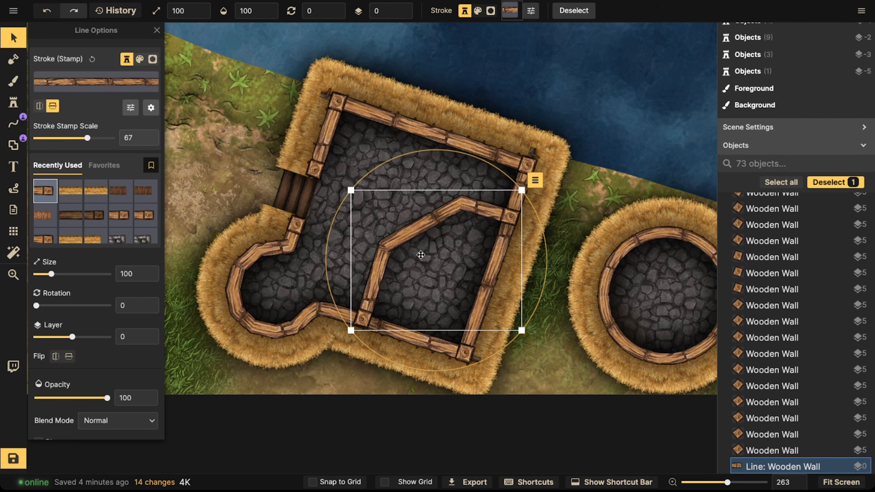
pyautogui.scroll(-3, 413, 251)
pyautogui.press('Escape')
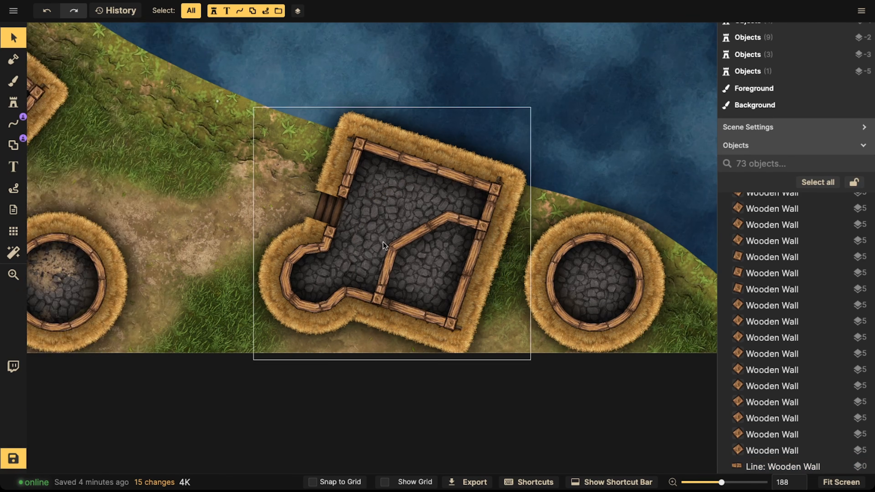
pyautogui.scroll(4, 372, 240)
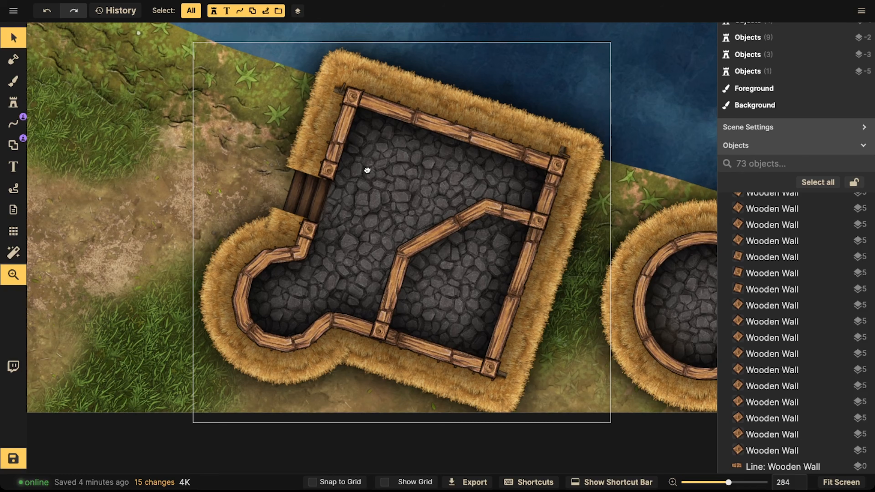
# Step: Delete the bent interior wall from the boot-shaped house
pyautogui.moveTo(435, 244); pyautogui.dragTo(444, 247)
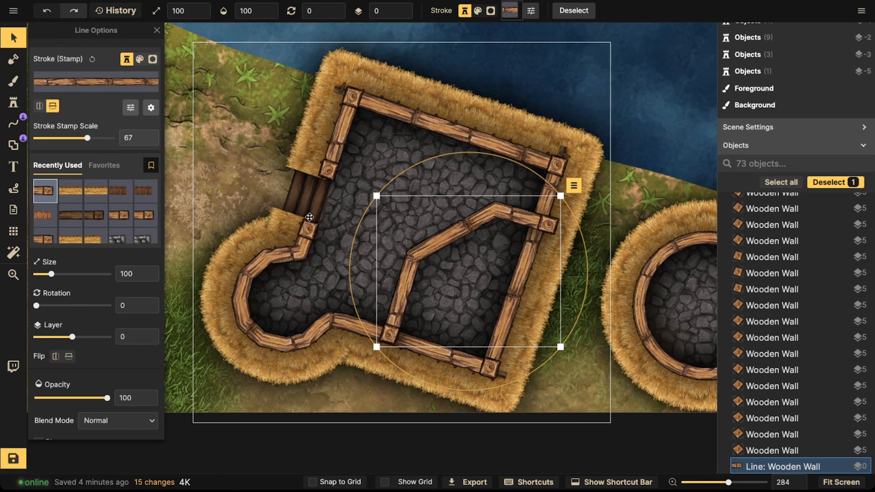
pyautogui.press('Delete')
# Step: Try an L-shaped interior wall in the boot-shaped house from the upper-left corner down to the bottom wall, and delete it
pyautogui.click(13, 123)
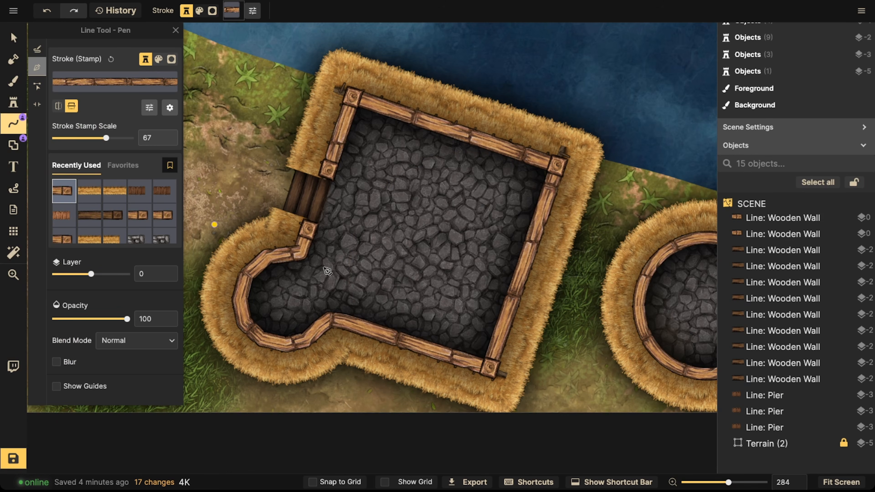
pyautogui.click(406, 343)
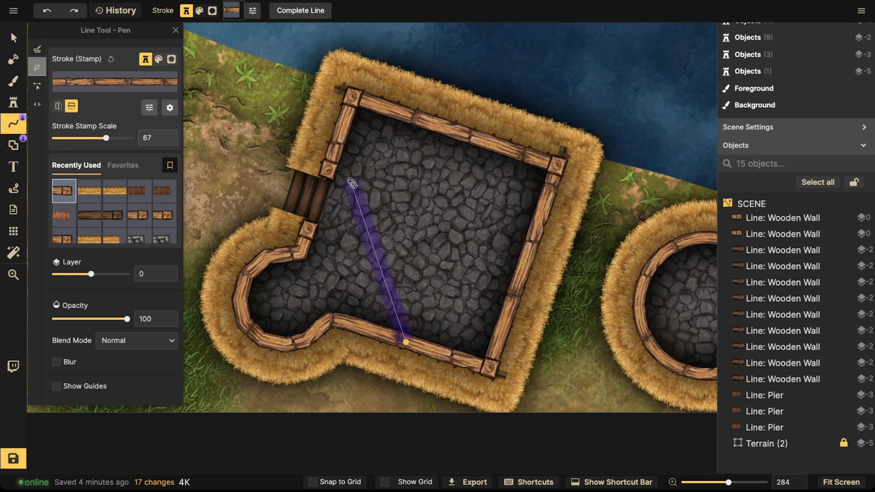
pyautogui.press('Escape')
pyautogui.click(326, 167)
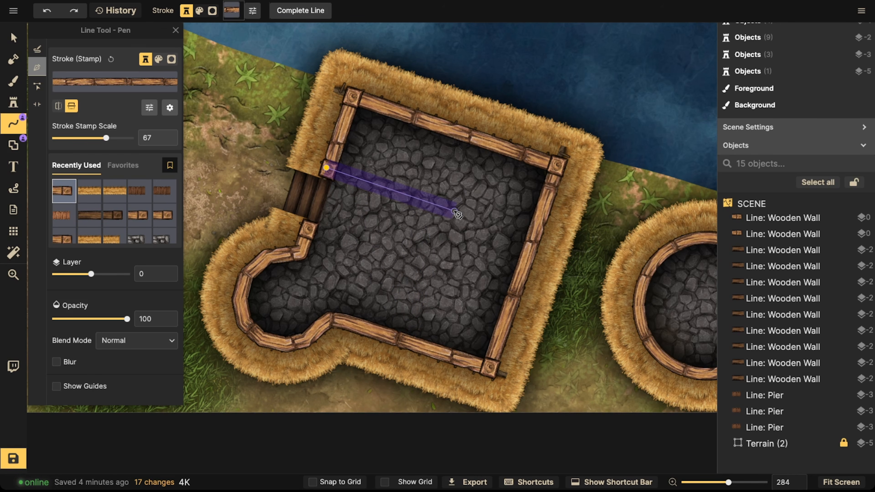
pyautogui.press('Escape')
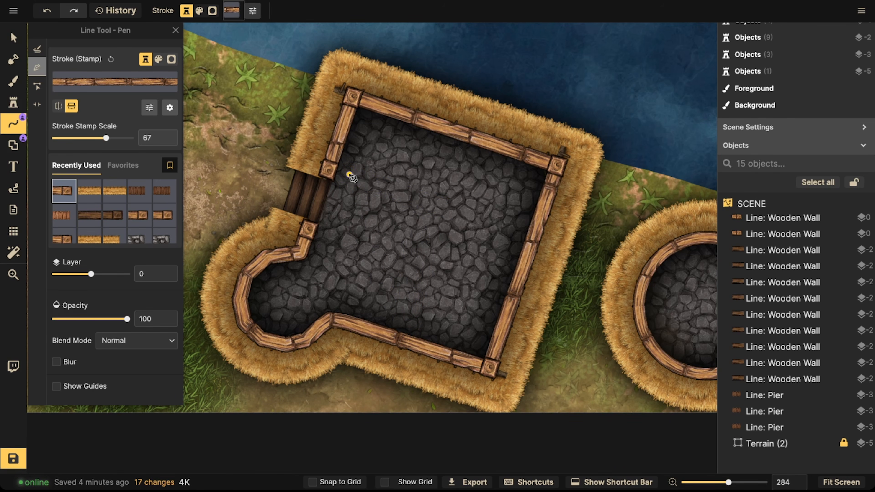
pyautogui.click(329, 170)
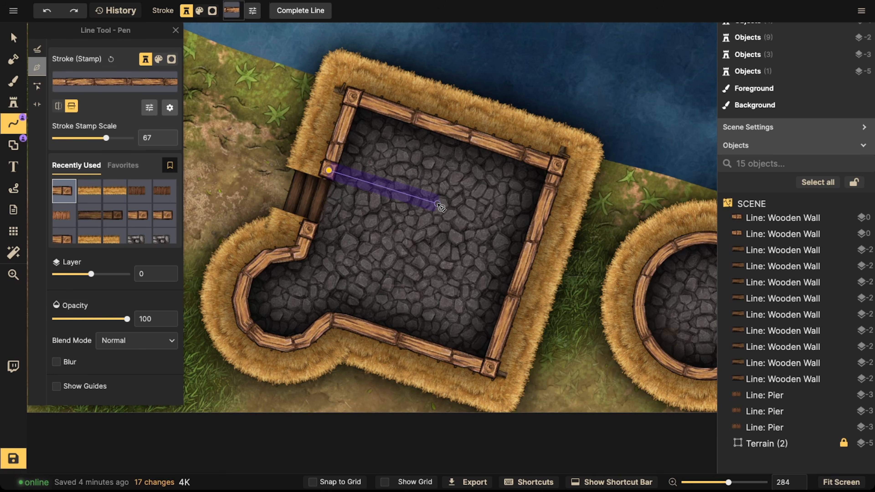
pyautogui.click(444, 207)
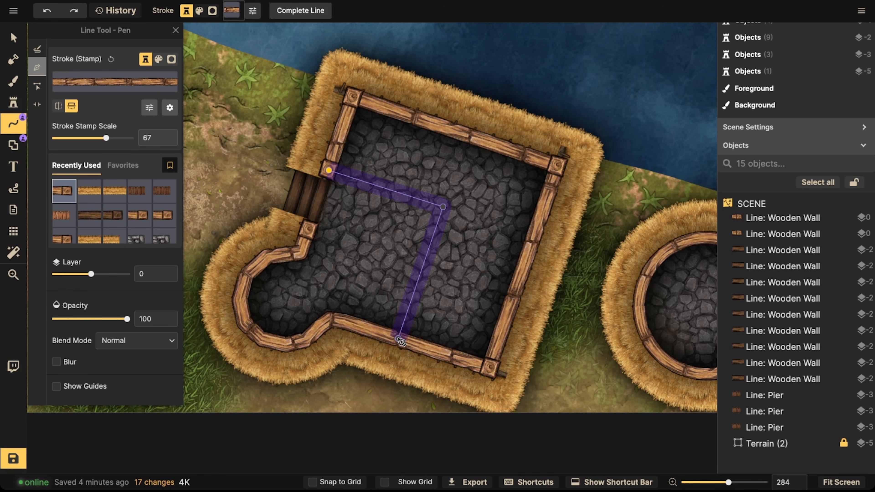
pyautogui.press('Return')
pyautogui.scroll(-4, 365, 256)
pyautogui.moveTo(352, 252); pyautogui.dragTo(361, 216)
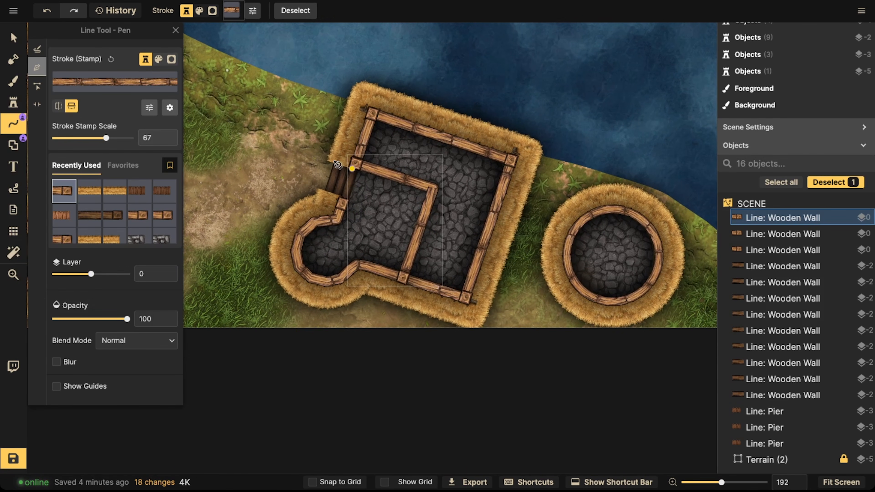
pyautogui.click(7, 45)
pyautogui.press('Delete')
# Step: Draw a straight wooden interior wall across the L-shaped house from its left wall to its top wall
pyautogui.scroll(-4, 382, 219)
pyautogui.moveTo(377, 182); pyautogui.dragTo(590, 233)
pyautogui.moveTo(342, 124); pyautogui.dragTo(367, 164)
pyautogui.scroll(2, 167, 227)
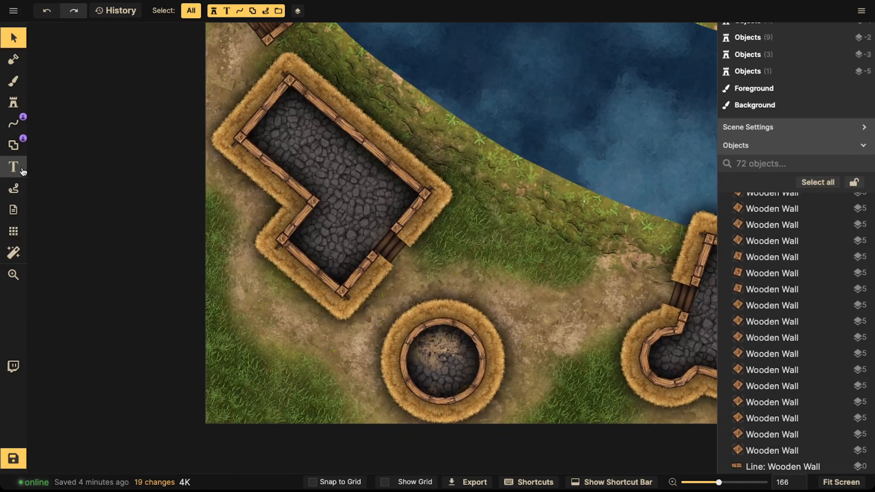
pyautogui.click(17, 131)
pyautogui.scroll(6, 304, 193)
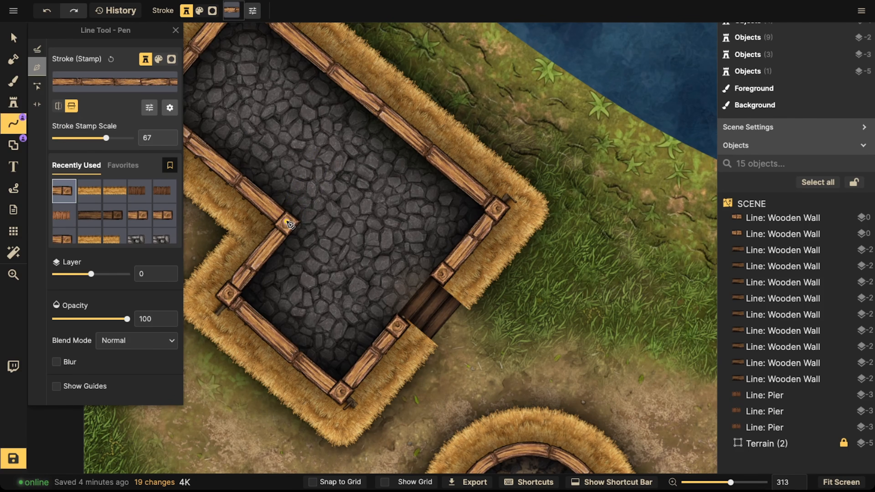
pyautogui.click(288, 223)
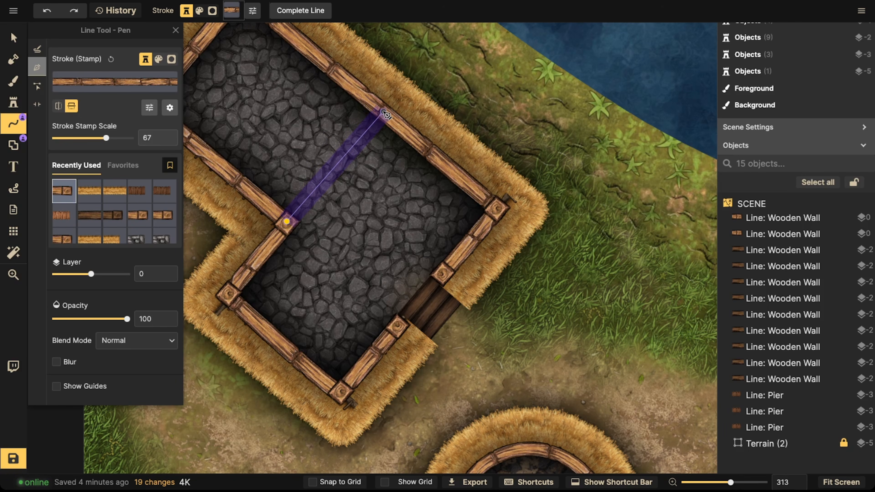
pyautogui.doubleClick(372, 113)
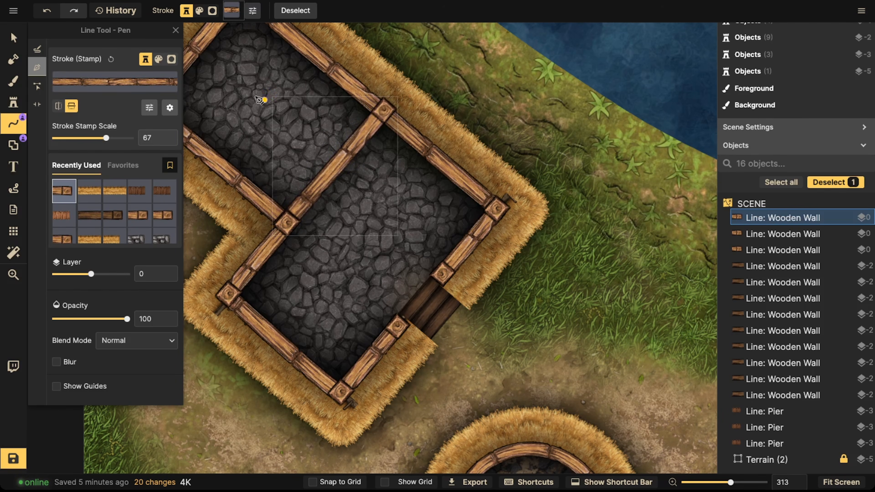
# Step: Add a door opening (portal) in the middle of the new straight wall
pyautogui.press('v')
pyautogui.moveTo(329, 176); pyautogui.dragTo(330, 177)
pyautogui.click(13, 123)
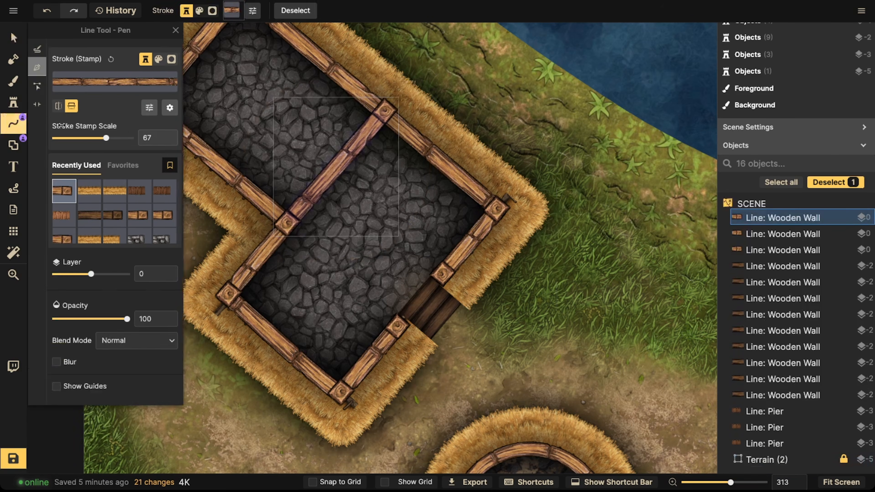
pyautogui.click(37, 103)
pyautogui.click(334, 169)
pyautogui.moveTo(336, 167); pyautogui.dragTo(346, 157)
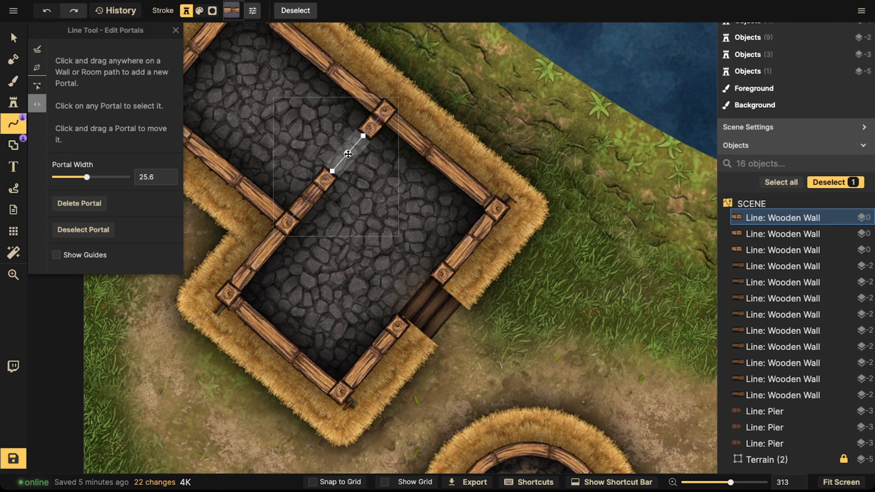
# Step: Paste a wooden wall piece and position it in the new doorway as a door
pyautogui.click(14, 39)
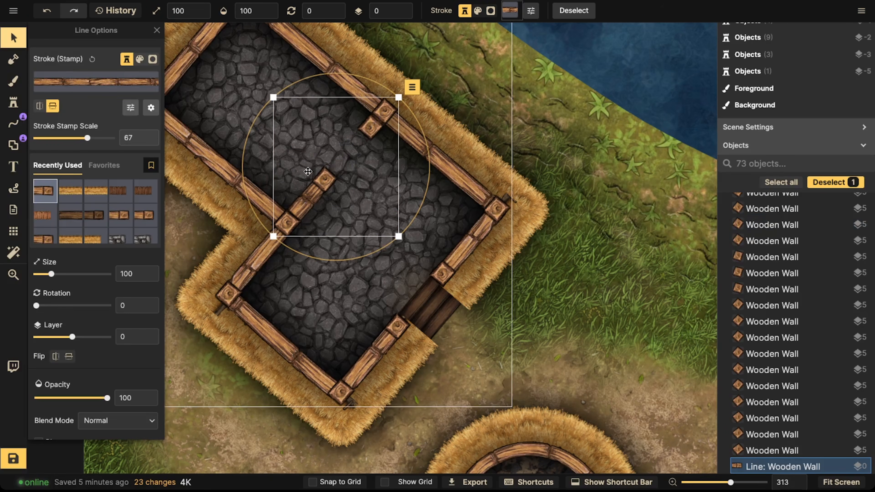
pyautogui.hotkey('ctrl', 'v')
pyautogui.moveTo(327, 179); pyautogui.dragTo(346, 150)
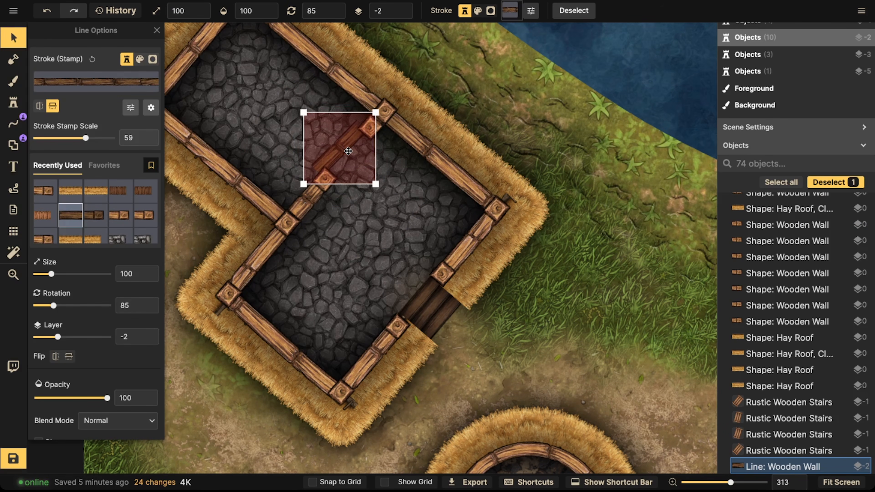
pyautogui.moveTo(334, 203); pyautogui.dragTo(341, 204)
pyautogui.moveTo(338, 166); pyautogui.dragTo(345, 261)
# Step: Draw a bent wooden interior wall in the cross-shaped house from its right inner corner to its lower-left wall
pyautogui.scroll(-3, 339, 165)
pyautogui.press('space')
pyautogui.moveTo(459, 41); pyautogui.dragTo(367, 228)
pyautogui.moveTo(586, 148); pyautogui.dragTo(385, 174)
pyautogui.scroll(3, 394, 208)
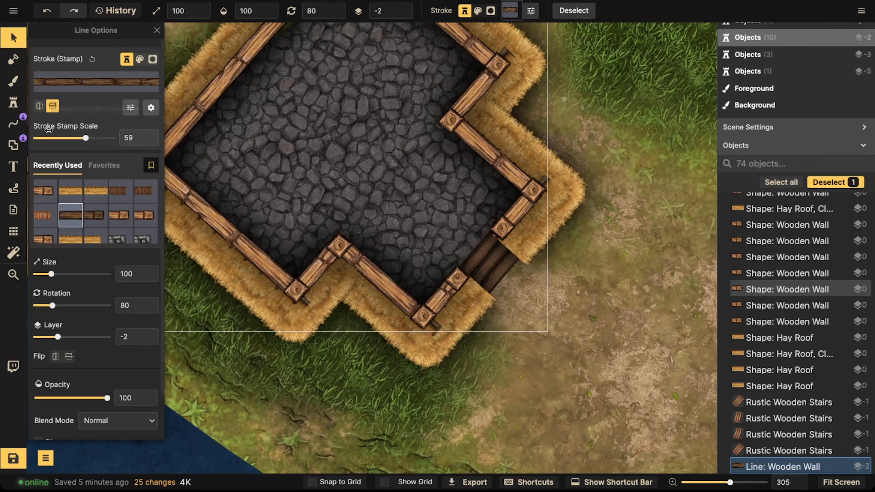
pyautogui.click(13, 123)
pyautogui.click(37, 67)
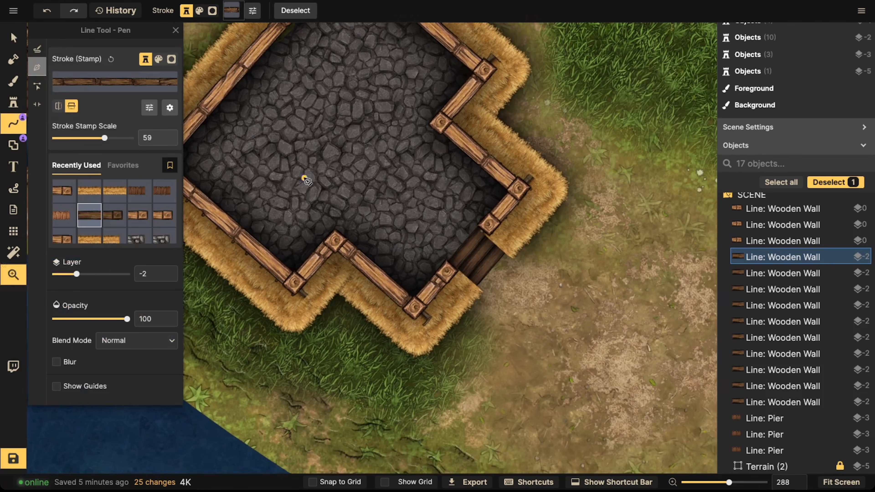
pyautogui.moveTo(303, 180); pyautogui.dragTo(342, 203)
pyautogui.moveTo(374, 264); pyautogui.dragTo(375, 284)
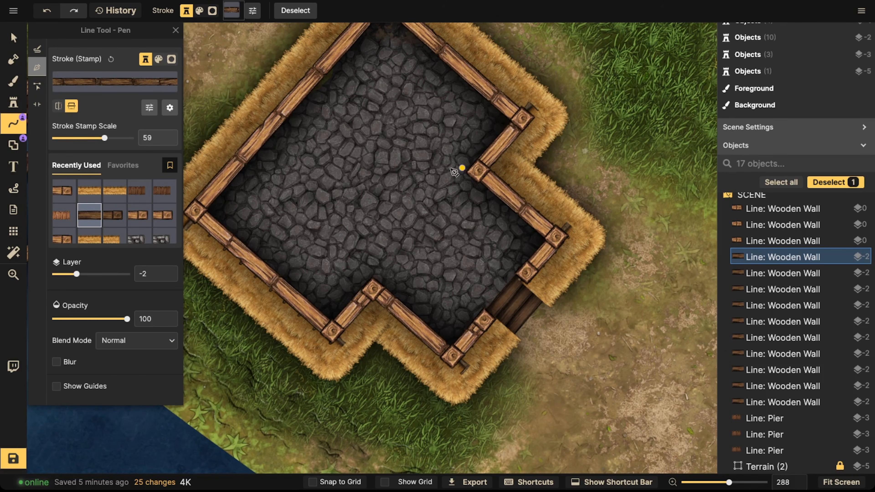
pyautogui.click(279, 282)
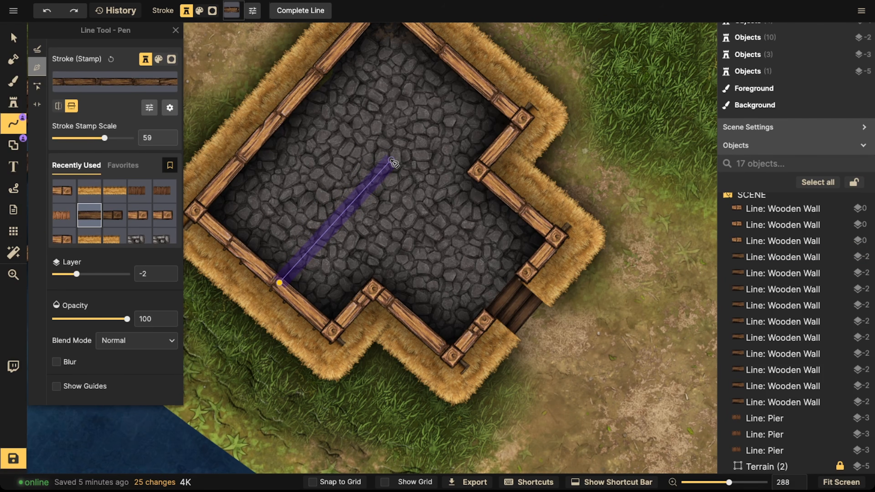
pyautogui.press('Escape')
pyautogui.click(477, 170)
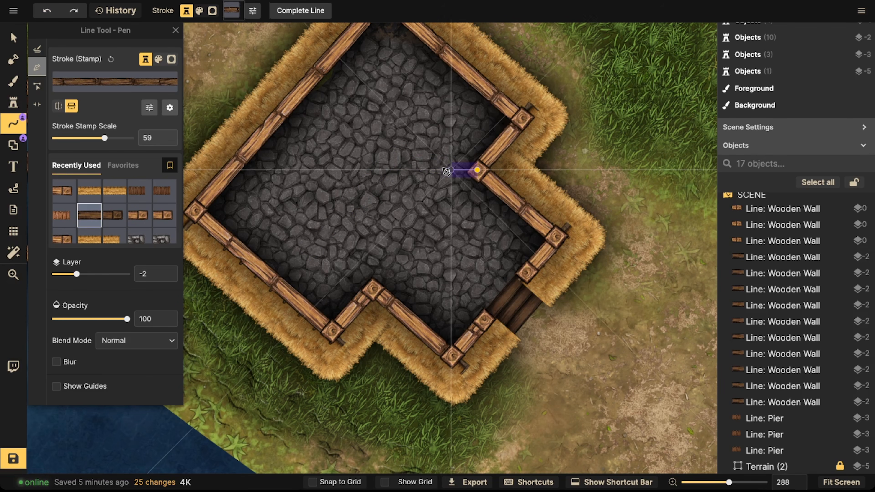
pyautogui.click(391, 169)
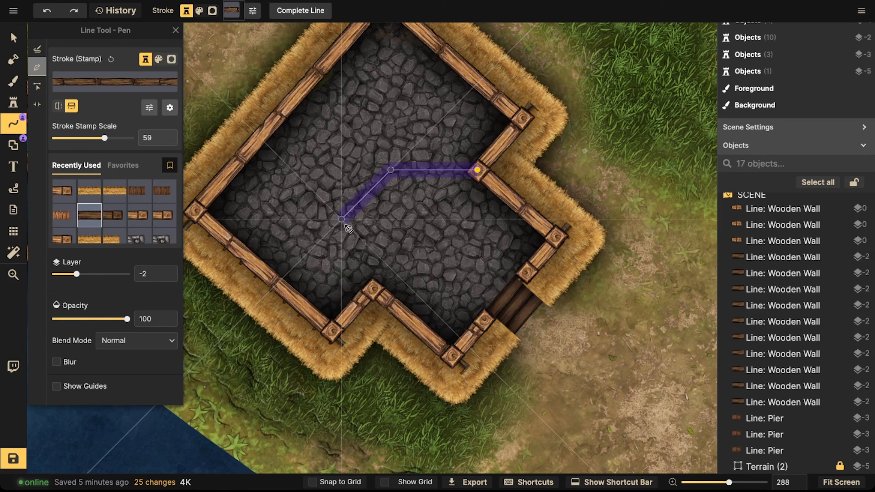
pyautogui.doubleClick(286, 282)
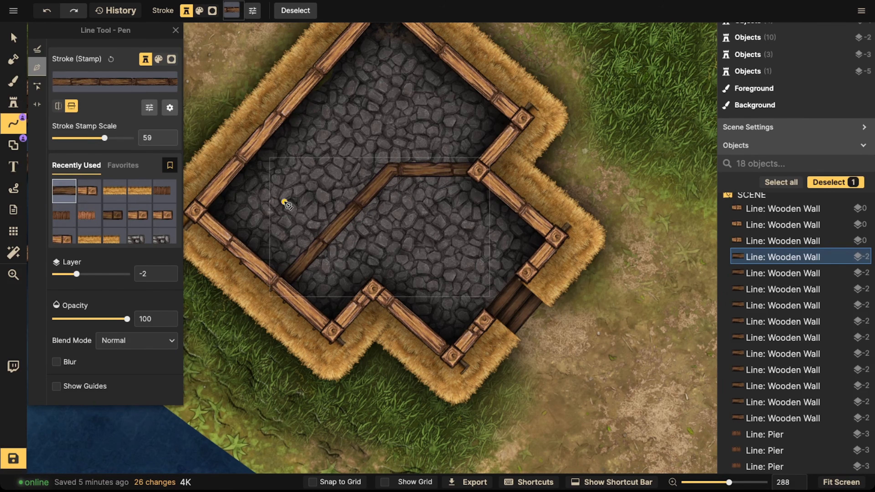
# Step: Select the new bent wall of the cross-shaped house and nudge it slightly into place
pyautogui.click(19, 38)
pyautogui.scroll(-1, 379, 197)
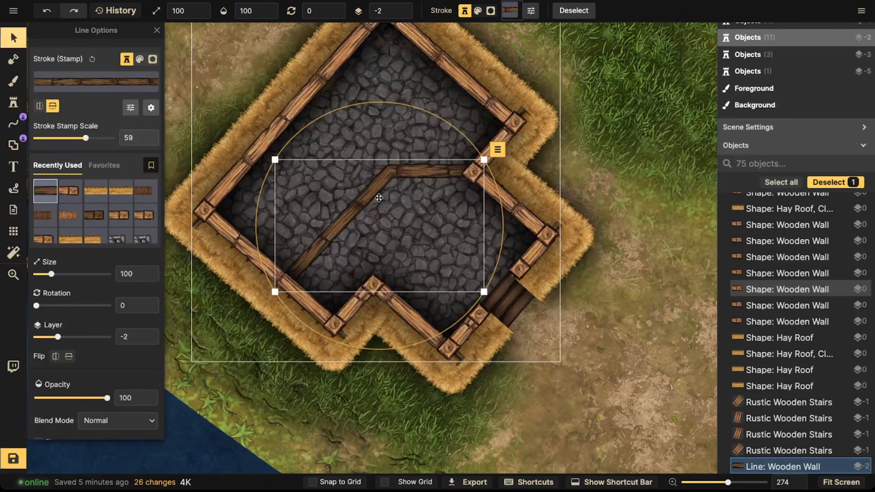
pyautogui.click(379, 195)
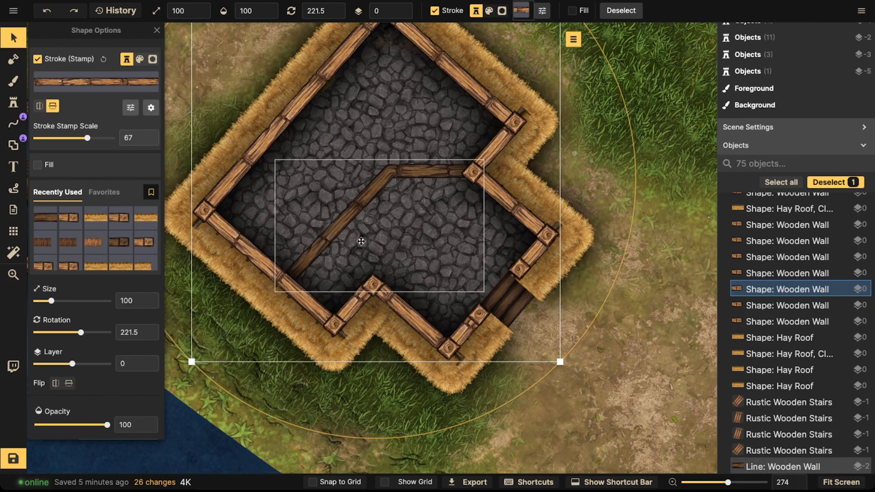
pyautogui.click(368, 227)
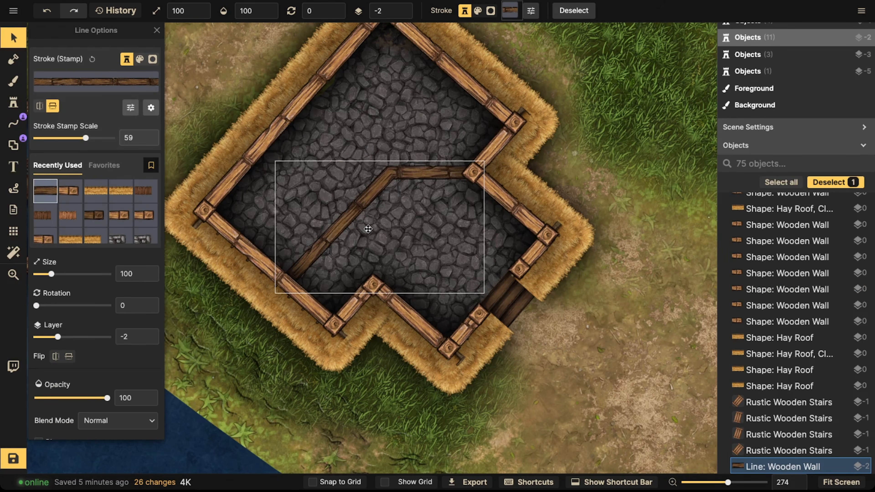
pyautogui.moveTo(293, 312); pyautogui.dragTo(299, 315)
# Step: Pick a wooden plank texture from the catalog, searching for wood, for the foreground brush
pyautogui.scroll(-10, 299, 189)
pyautogui.press('Escape')
pyautogui.press('space')
pyautogui.moveTo(299, 236); pyautogui.dragTo(326, 37)
pyautogui.moveTo(379, 270); pyautogui.dragTo(293, 207)
pyautogui.moveTo(602, 70); pyautogui.dragTo(449, 232)
pyautogui.scroll(2, 308, 139)
pyautogui.scroll(12, 309, 139)
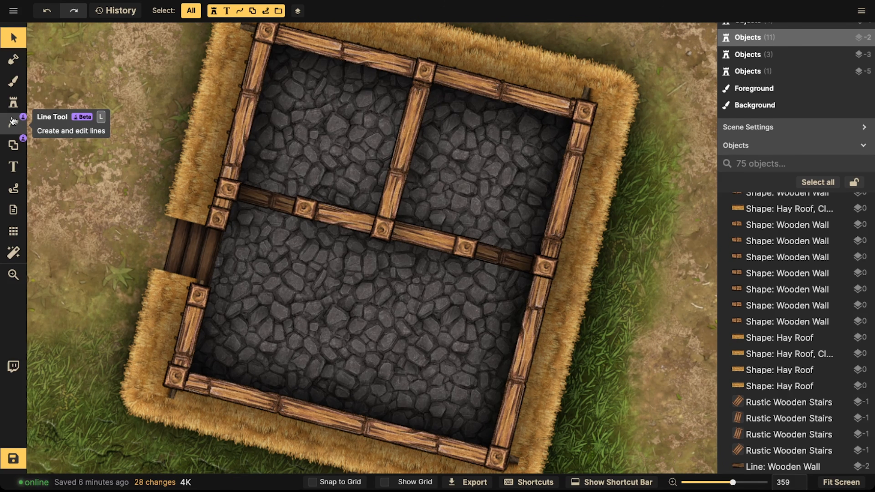
pyautogui.click(13, 81)
pyautogui.click(71, 130)
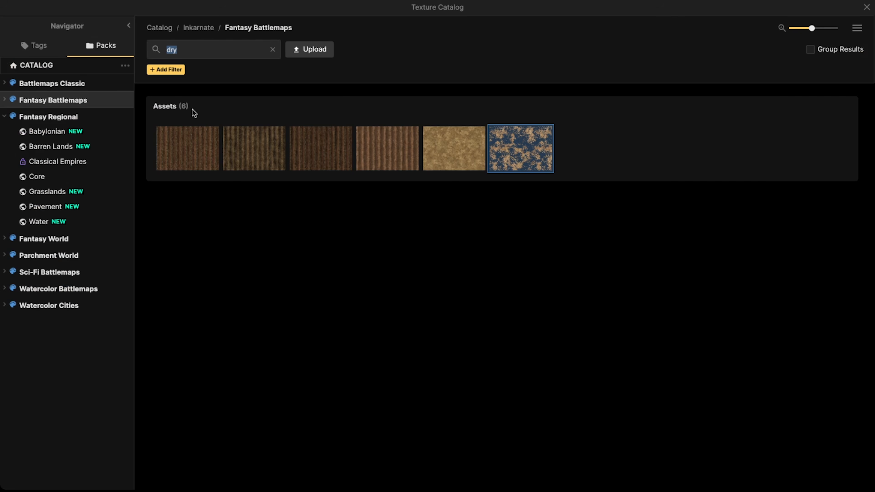
pyautogui.write('wood')
pyautogui.press('Return')
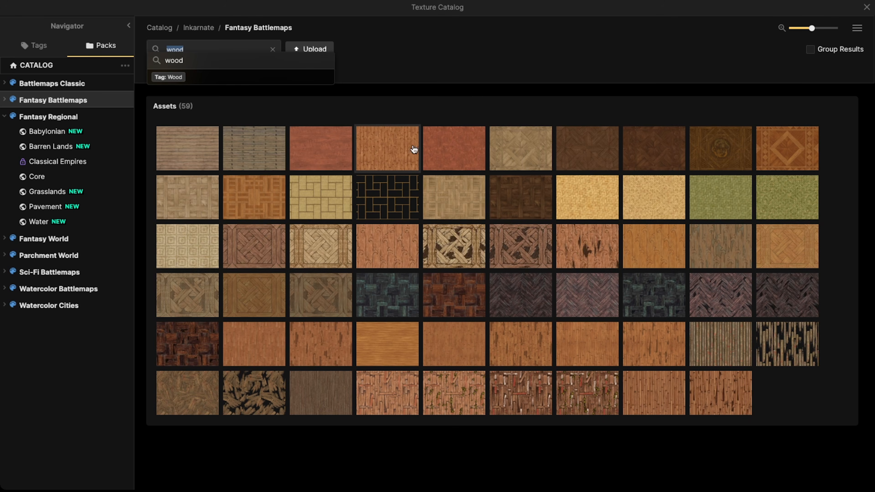
pyautogui.click(377, 153)
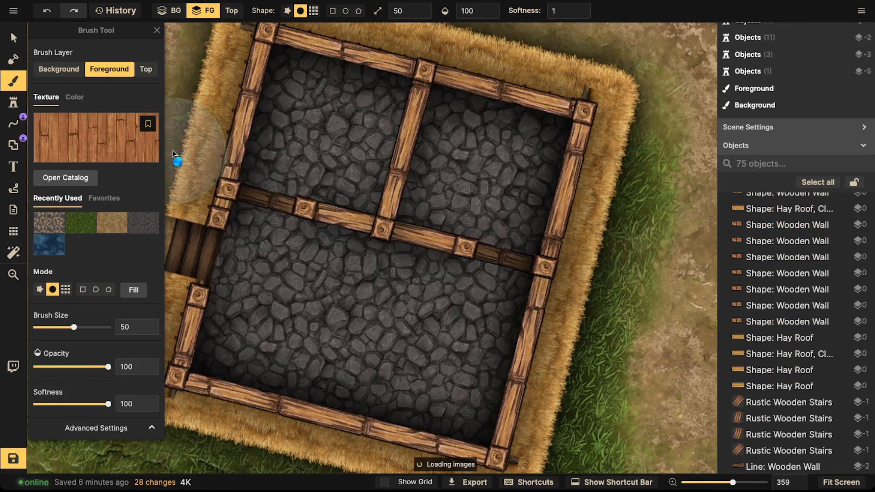
# Step: Set the brush texture's brightness to 55, texture scale to 35.66 and rotation to 15.5
pyautogui.scroll(-5, 111, 296)
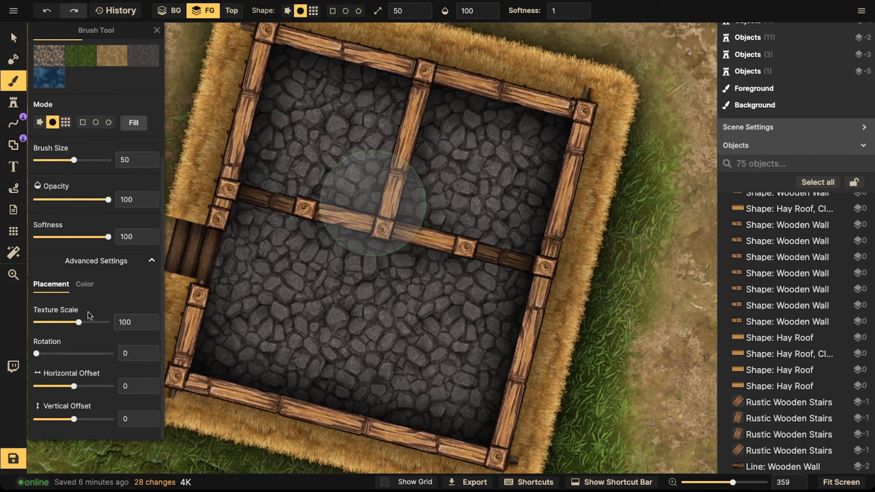
pyautogui.click(87, 286)
pyautogui.moveTo(75, 383); pyautogui.dragTo(59, 379)
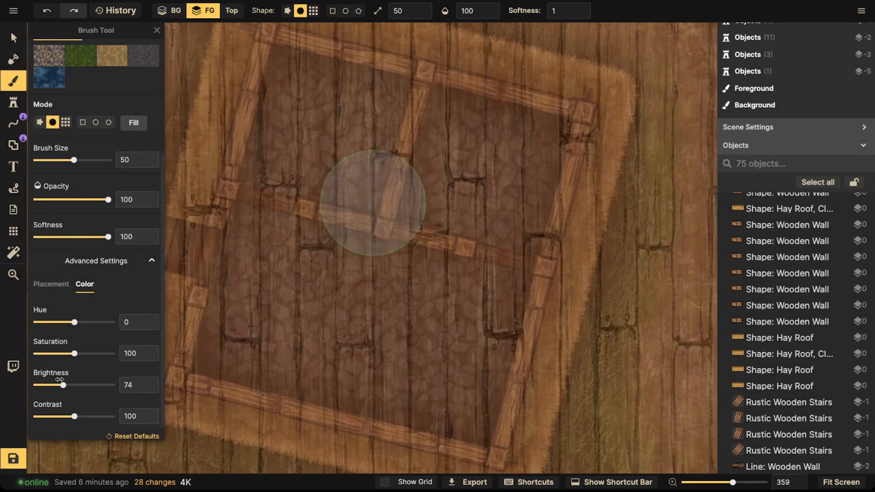
pyautogui.click(65, 292)
pyautogui.moveTo(74, 322); pyautogui.dragTo(61, 322)
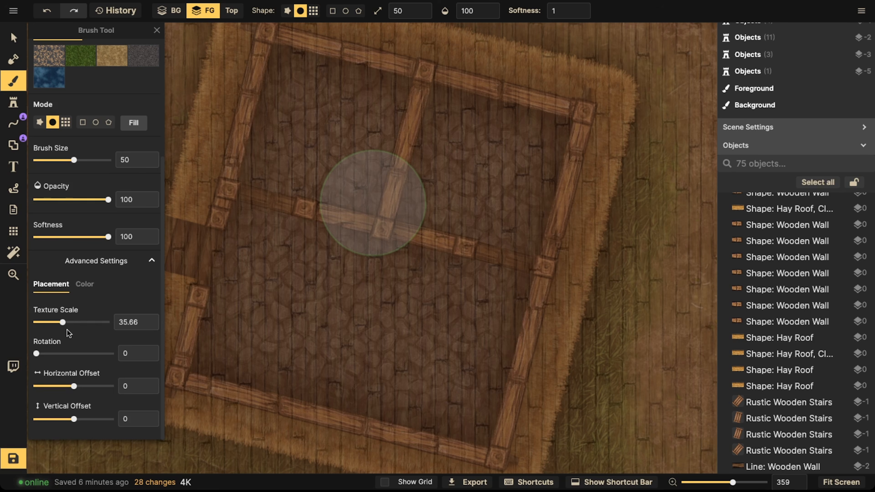
pyautogui.moveTo(38, 355); pyautogui.dragTo(43, 355)
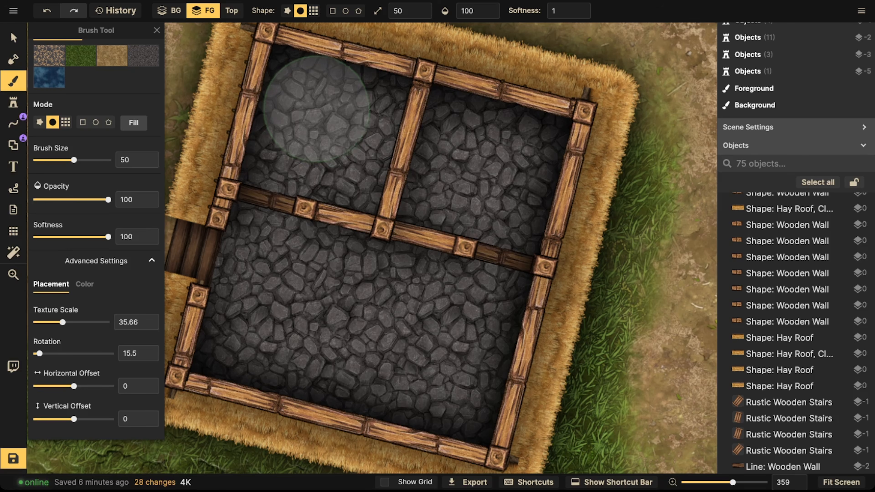
# Step: Shrink the brush to size 30 with softness 0 and paint a wooden plank floor in the house's upper-left room
pyautogui.press('[')
pyautogui.press('[')
pyautogui.moveTo(289, 72); pyautogui.dragTo(270, 150)
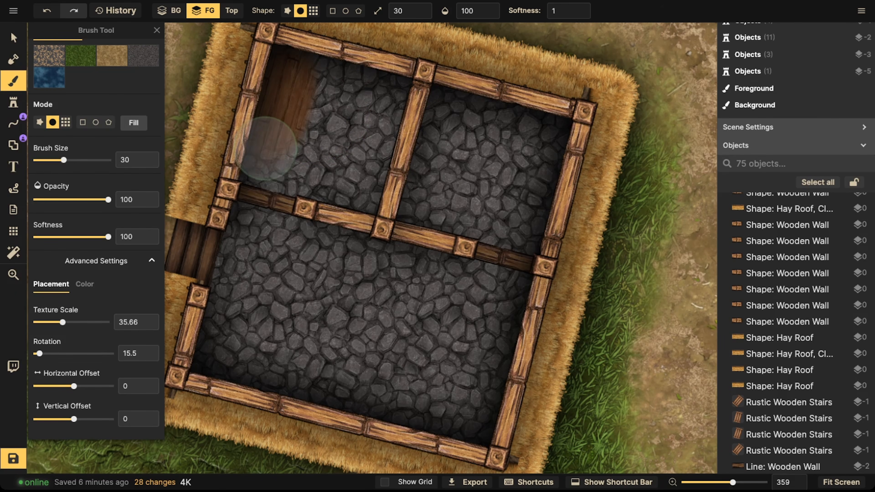
pyautogui.click(559, 11)
pyautogui.write('0')
pyautogui.moveTo(247, 168)
pyautogui.mouseDown()
pyautogui.moveTo(317, 180)
pyautogui.moveTo(365, 167)
pyautogui.moveTo(327, 80)
pyautogui.moveTo(377, 106)
pyautogui.moveTo(354, 98)
pyautogui.mouseUp()
# Step: Set the texture rotation to 103.5 and paint a wooden floor in the upper-right room
pyautogui.moveTo(38, 355)
pyautogui.mouseDown()
pyautogui.moveTo(71, 356)
pyautogui.moveTo(58, 353)
pyautogui.mouseUp()
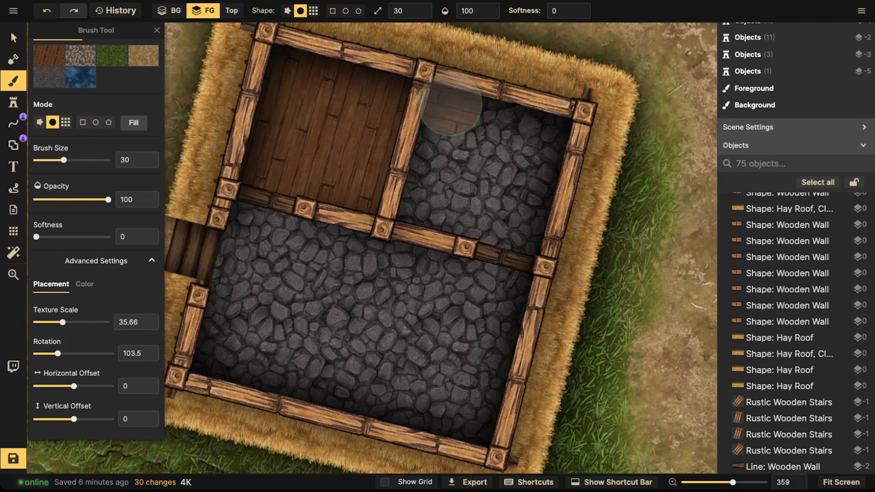
pyautogui.moveTo(451, 102)
pyautogui.mouseDown()
pyautogui.moveTo(425, 204)
pyautogui.moveTo(517, 214)
pyautogui.moveTo(513, 169)
pyautogui.moveTo(520, 151)
pyautogui.moveTo(546, 142)
pyautogui.moveTo(547, 121)
pyautogui.moveTo(486, 108)
pyautogui.moveTo(485, 171)
pyautogui.moveTo(517, 221)
pyautogui.mouseUp()
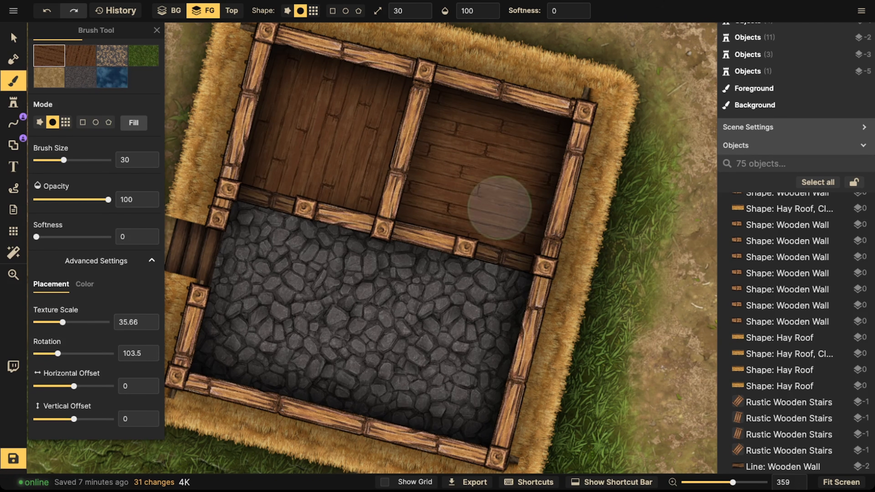
# Step: Paint wooden planks into the upper room corner of the L-shaped house
pyautogui.scroll(-2, 393, 107)
pyautogui.scroll(-3, 395, 108)
pyautogui.moveTo(392, 135); pyautogui.dragTo(422, 87)
pyautogui.moveTo(344, 345); pyautogui.dragTo(469, 119)
pyautogui.moveTo(220, 107); pyautogui.dragTo(575, 123)
pyautogui.moveTo(284, 35); pyautogui.dragTo(358, 100)
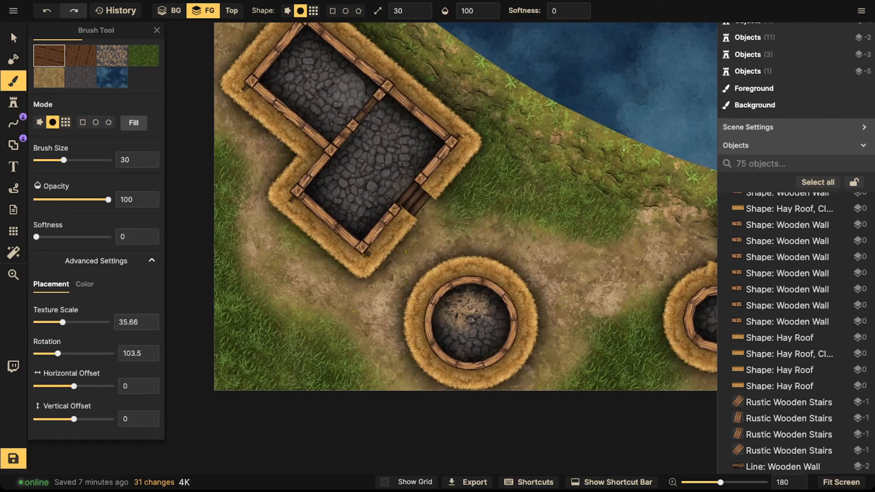
pyautogui.scroll(2, 348, 97)
pyautogui.moveTo(311, 35)
pyautogui.mouseDown()
pyautogui.moveTo(266, 81)
pyautogui.moveTo(348, 57)
pyautogui.mouseUp()
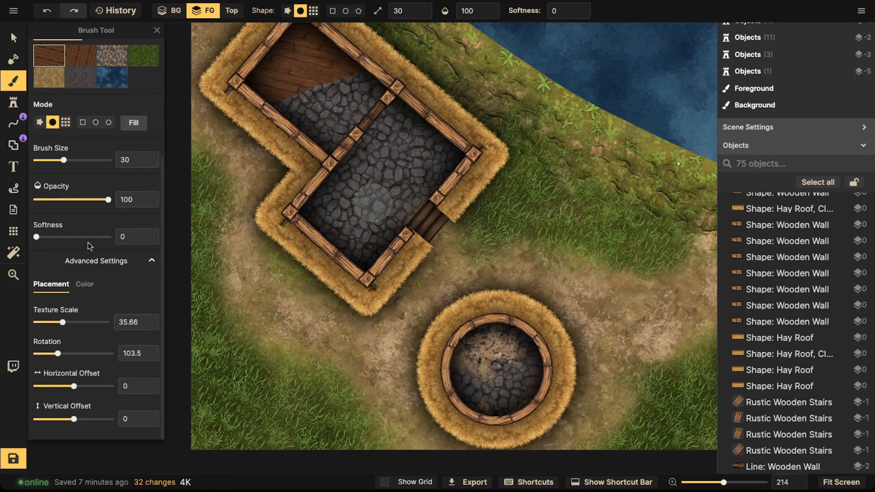
# Step: Set the texture rotation to 44 and paint a wooden floor over the upper half of the cross-shaped house
pyautogui.moveTo(65, 355); pyautogui.dragTo(67, 354)
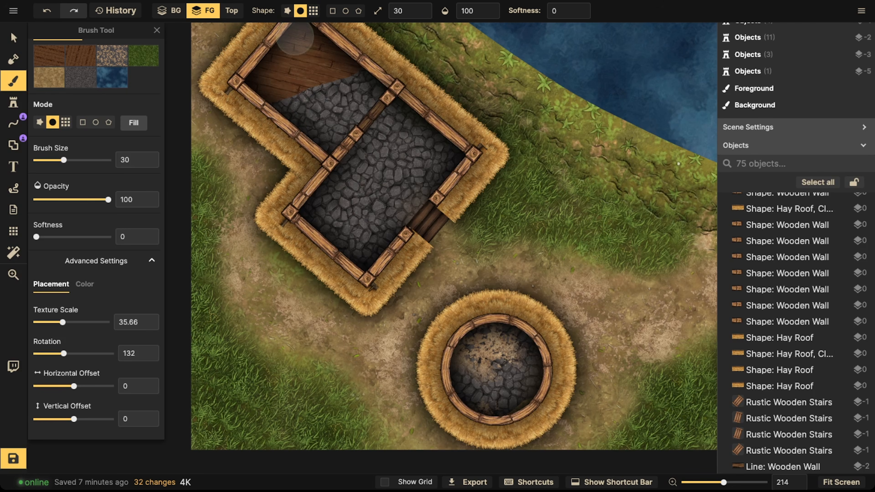
pyautogui.moveTo(343, 87)
pyautogui.mouseDown()
pyautogui.moveTo(362, 93)
pyautogui.moveTo(331, 136)
pyautogui.moveTo(258, 84)
pyautogui.moveTo(314, 63)
pyautogui.moveTo(326, 107)
pyautogui.moveTo(313, 56)
pyautogui.mouseUp()
pyautogui.moveTo(419, 74); pyautogui.dragTo(410, 315)
pyautogui.moveTo(447, 128); pyautogui.dragTo(365, 353)
pyautogui.moveTo(537, 224); pyautogui.dragTo(301, 276)
pyautogui.moveTo(67, 357); pyautogui.dragTo(47, 345)
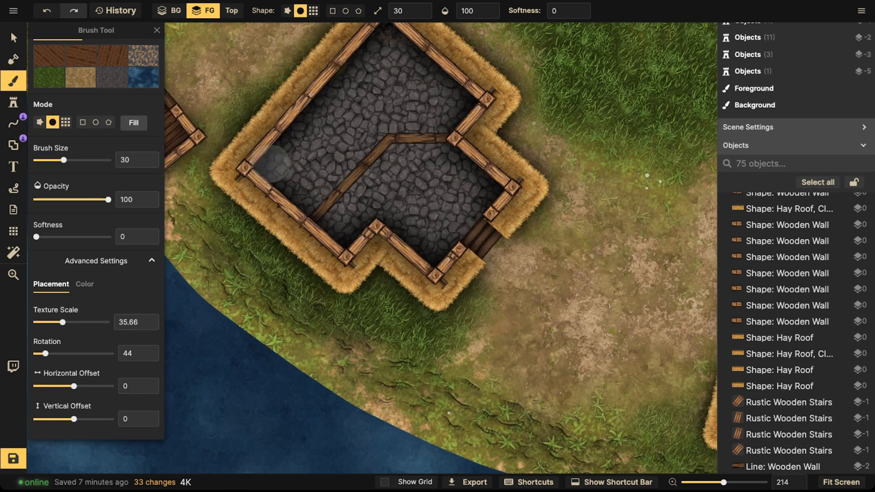
pyautogui.moveTo(324, 112)
pyautogui.mouseDown()
pyautogui.moveTo(359, 93)
pyautogui.moveTo(332, 156)
pyautogui.mouseUp()
pyautogui.moveTo(372, 110)
pyautogui.mouseDown()
pyautogui.moveTo(325, 138)
pyautogui.moveTo(331, 165)
pyautogui.moveTo(304, 196)
pyautogui.moveTo(350, 140)
pyautogui.moveTo(365, 137)
pyautogui.moveTo(357, 146)
pyautogui.moveTo(389, 117)
pyautogui.moveTo(490, 108)
pyautogui.moveTo(420, 48)
pyautogui.moveTo(366, 59)
pyautogui.moveTo(377, 45)
pyautogui.moveTo(459, 82)
pyautogui.mouseUp()
# Step: Select the dock's wooden wall next to the cross-shaped house and shift it slightly
pyautogui.click(21, 39)
pyautogui.scroll(5, 359, 128)
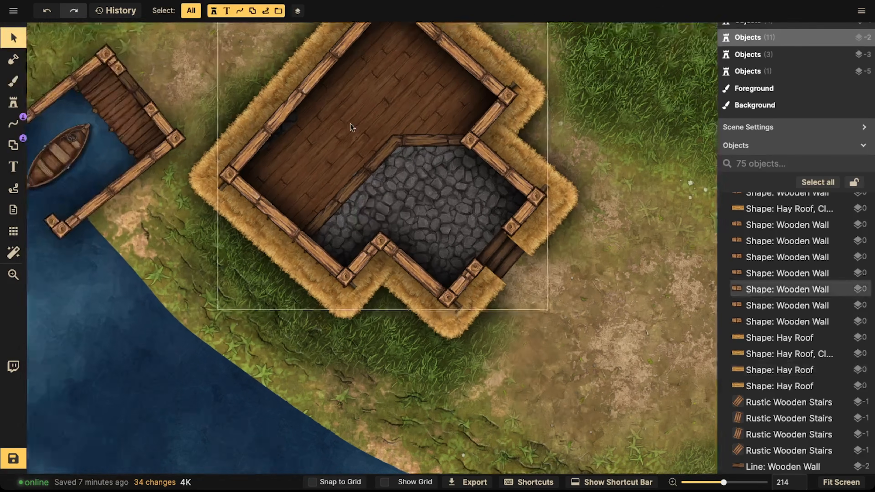
pyautogui.click(13, 81)
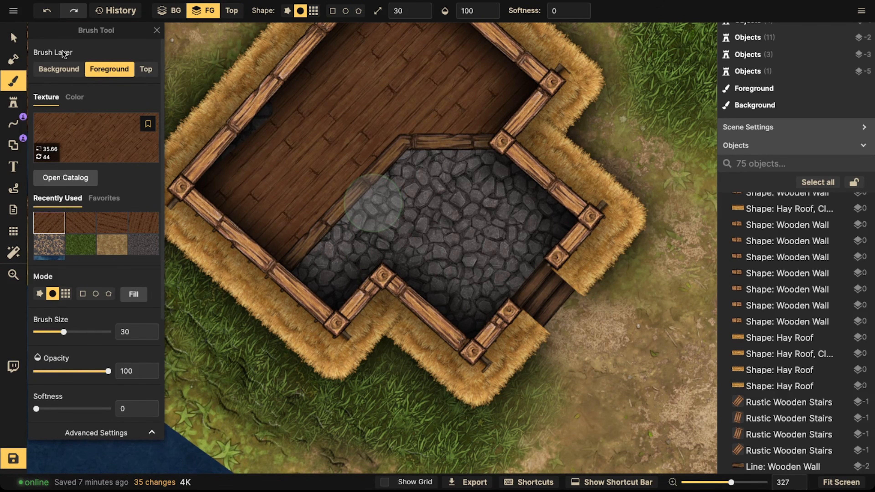
pyautogui.click(10, 37)
pyautogui.press('space')
pyautogui.moveTo(512, 299); pyautogui.dragTo(482, 294)
pyautogui.hscroll(-10, 323, 216)
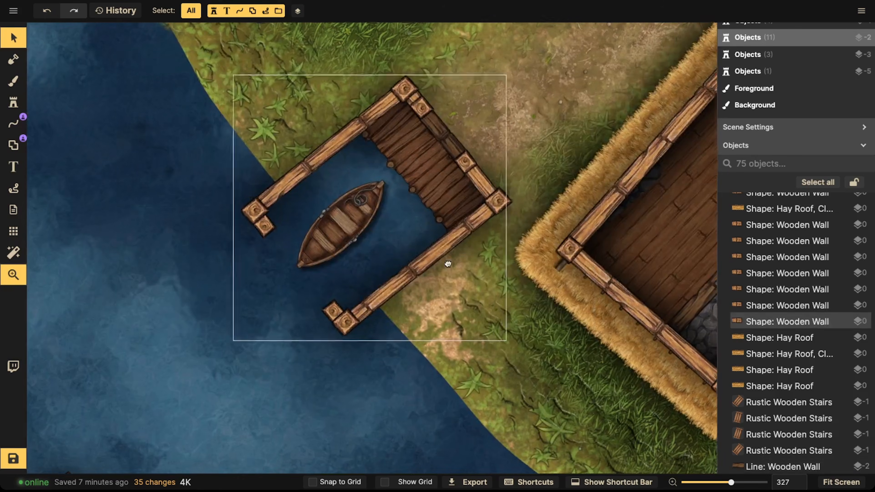
pyautogui.click(450, 133)
pyautogui.moveTo(449, 134); pyautogui.dragTo(411, 159)
# Step: Survey the houses and docks across the whole map
pyautogui.press('space')
pyautogui.click(261, 159)
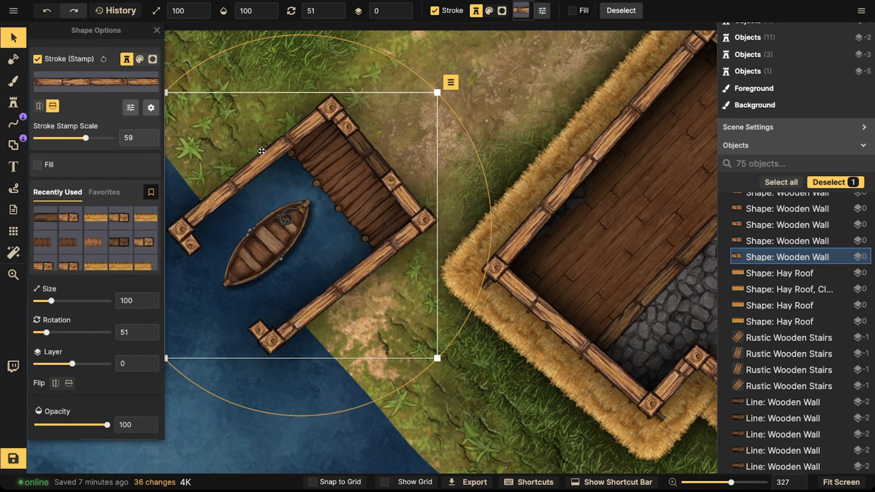
pyautogui.press('space')
pyautogui.moveTo(557, 156); pyautogui.dragTo(388, 172)
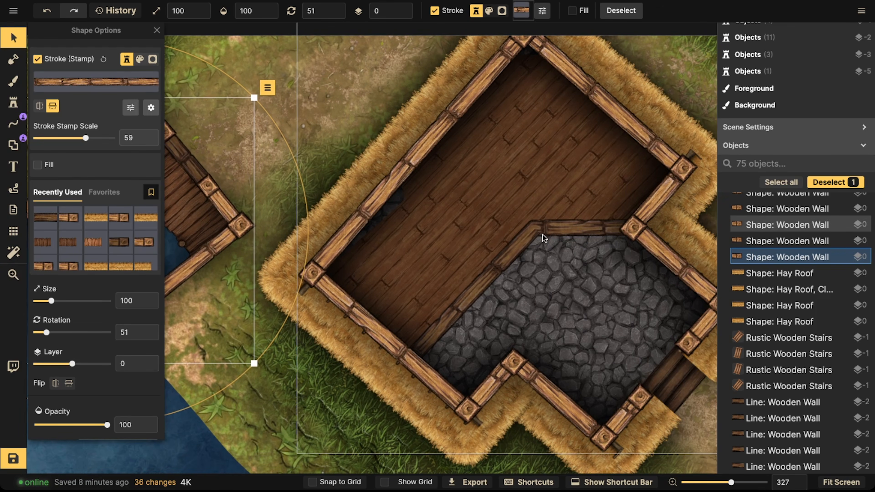
pyautogui.press('space')
pyautogui.moveTo(543, 238); pyautogui.dragTo(655, 171)
pyautogui.click(337, 122)
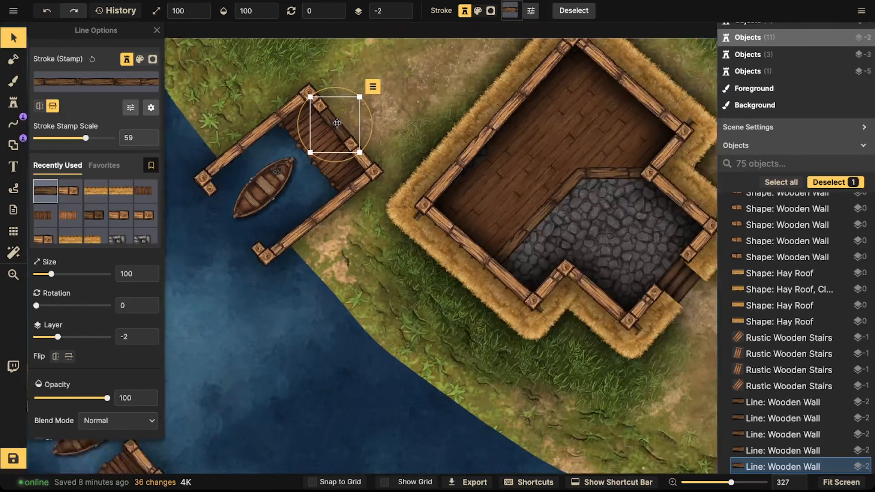
pyautogui.scroll(-3, 337, 123)
pyautogui.press('space')
pyautogui.moveTo(422, 121); pyautogui.dragTo(321, 119)
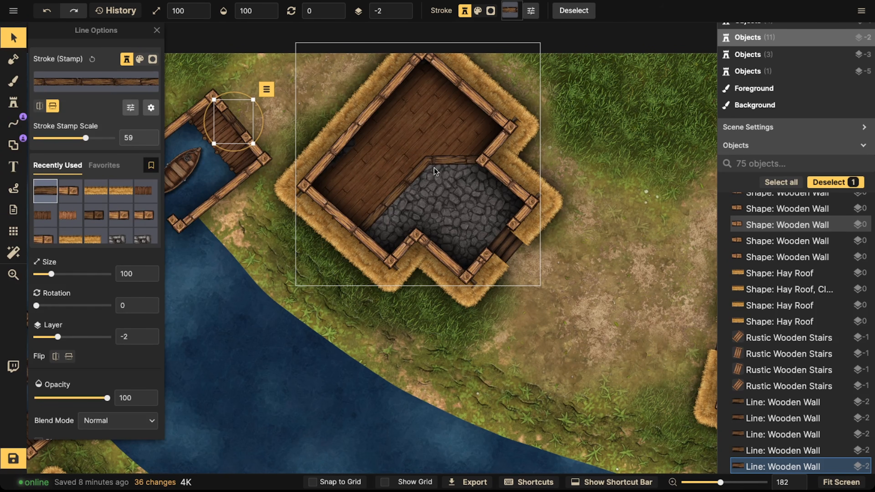
pyautogui.press('Escape')
pyautogui.scroll(-2, 368, 188)
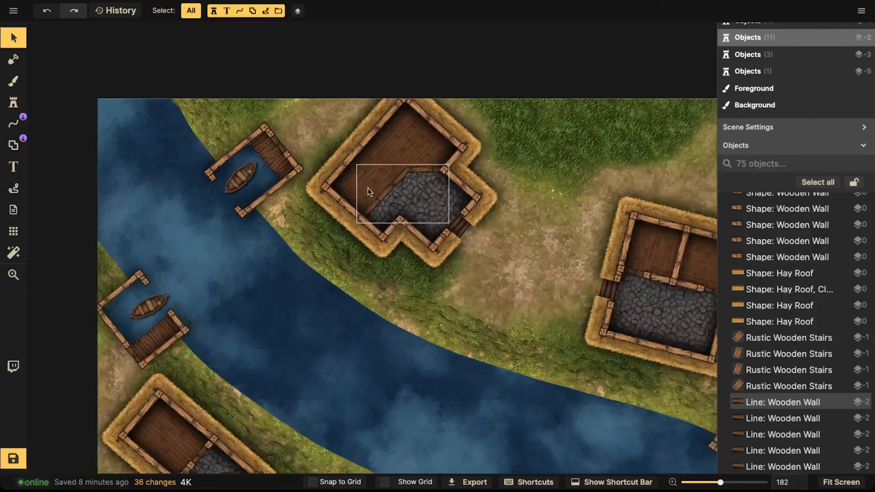
pyautogui.press('space')
pyautogui.scroll(-4, 368, 188)
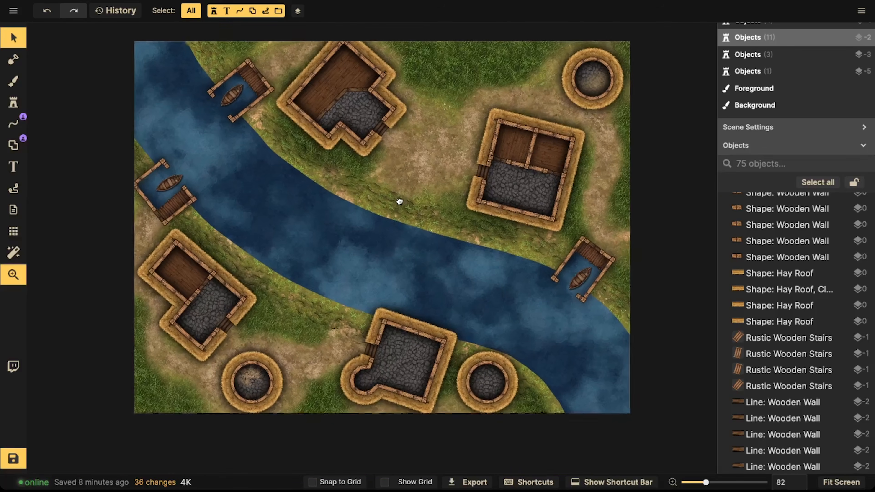
pyautogui.scroll(2, 363, 328)
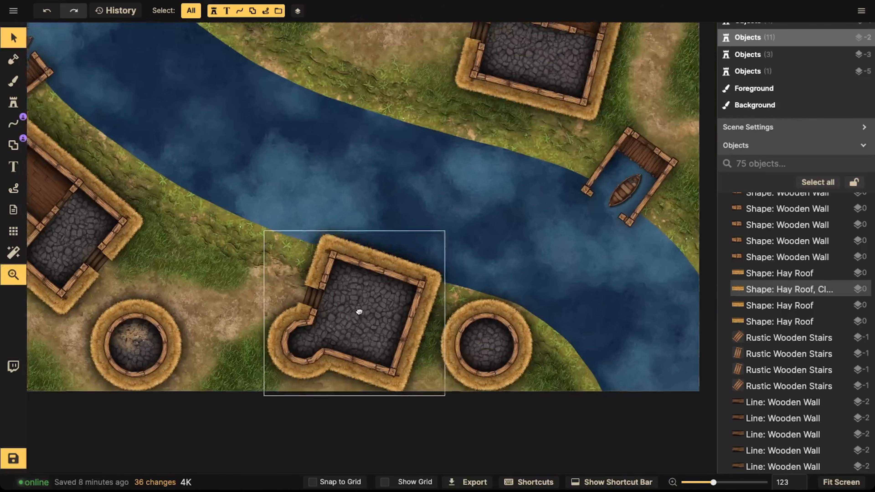
pyautogui.scroll(3, 362, 321)
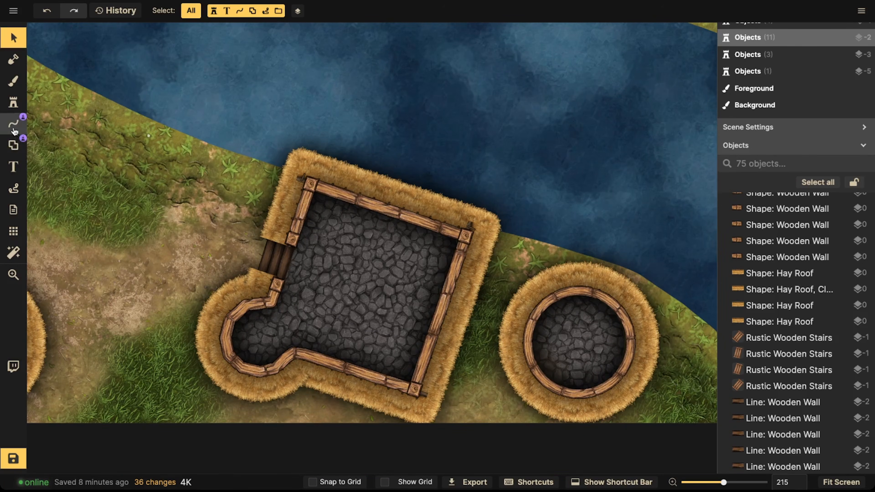
# Step: Draw a bent wooden interior wall in the lower-center house from its doorway corner down to its bottom wall
pyautogui.click(13, 128)
pyautogui.scroll(2, 293, 245)
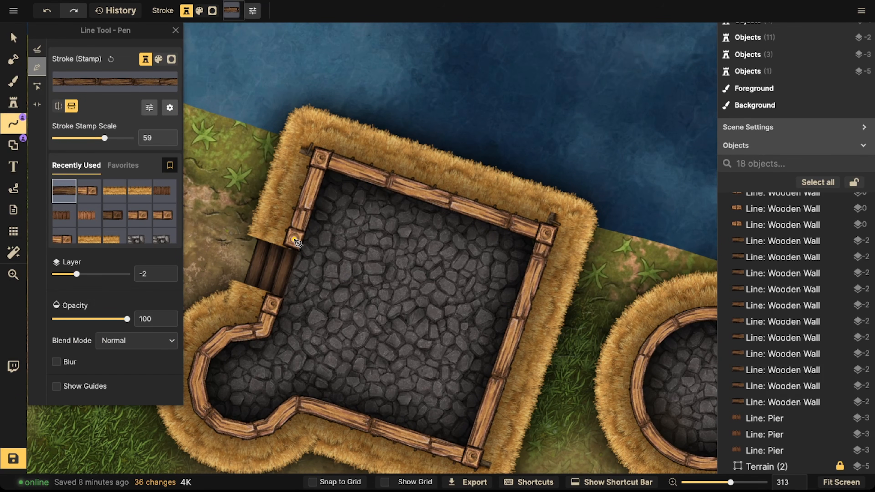
pyautogui.click(294, 240)
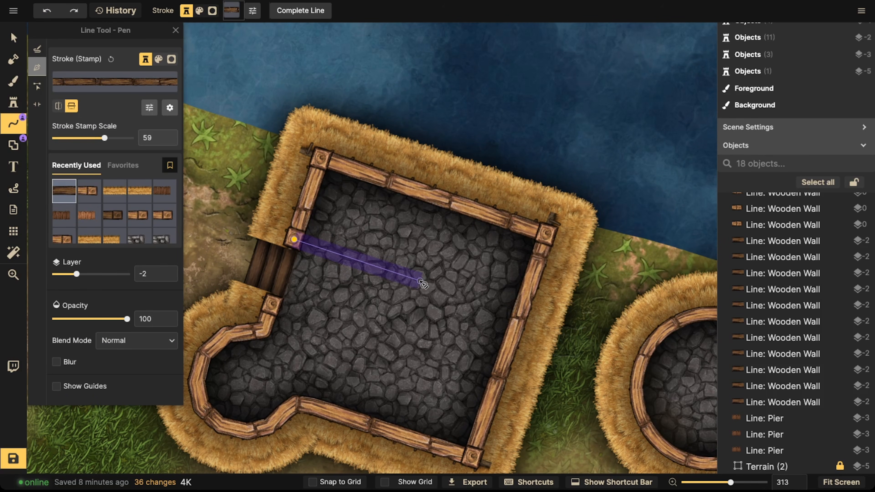
pyautogui.click(390, 272)
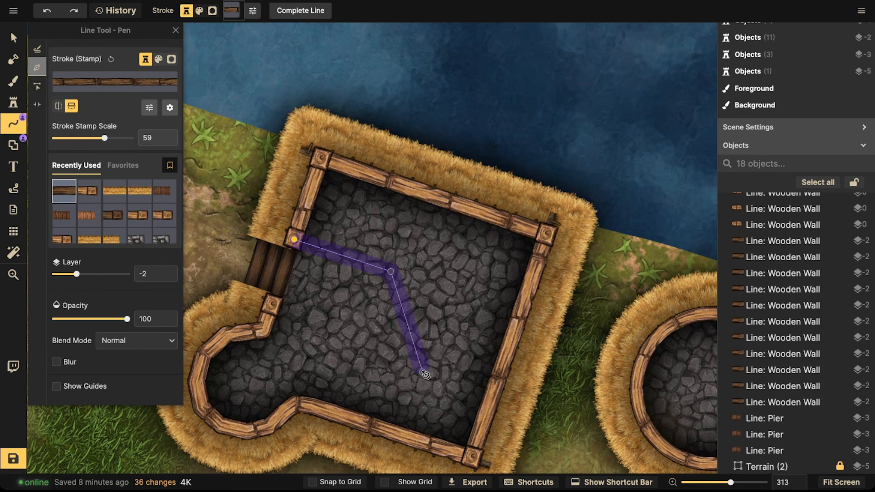
pyautogui.click(420, 353)
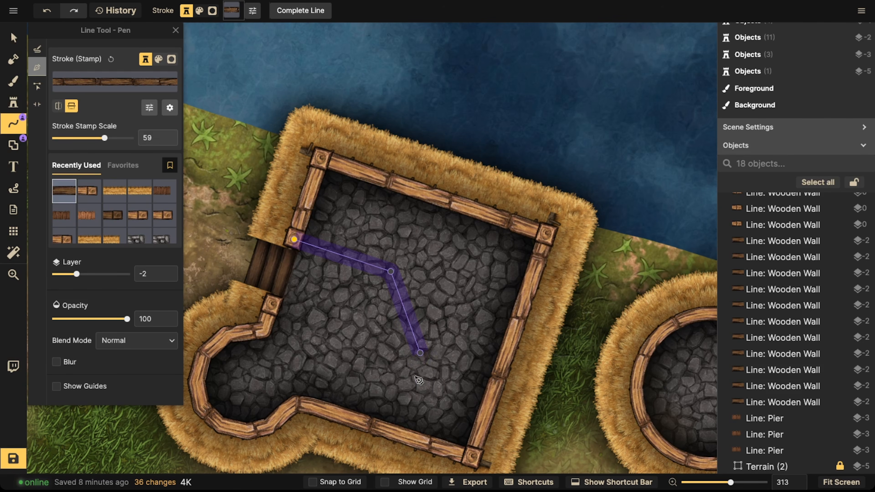
pyautogui.doubleClick(393, 438)
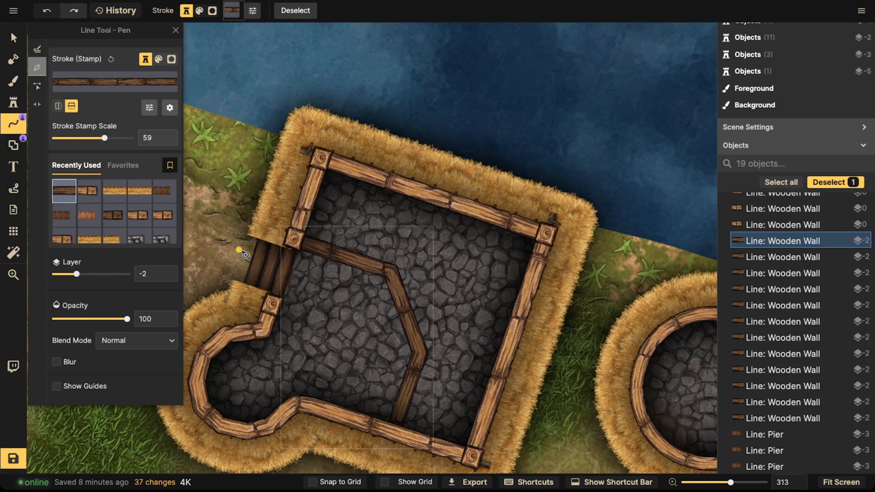
# Step: Set the texture rotation to 287.5 and paint a wooden floor in the room right of the new wall
pyautogui.click(13, 80)
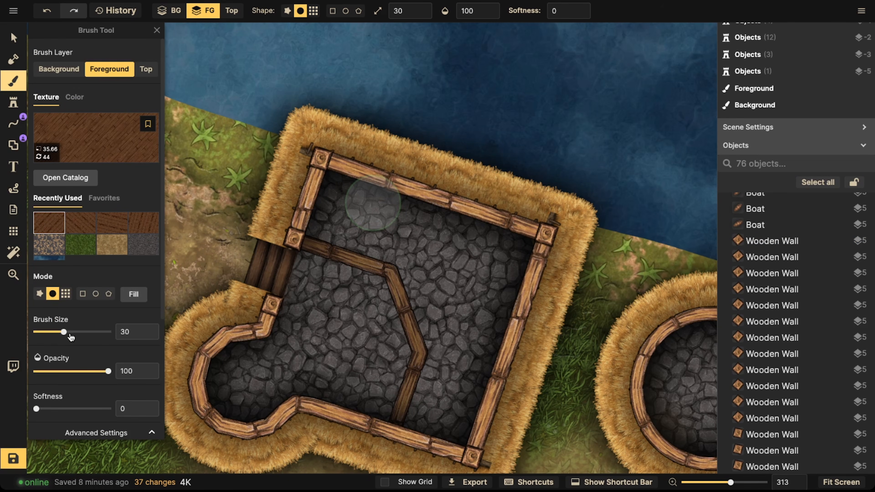
pyautogui.scroll(-5, 71, 347)
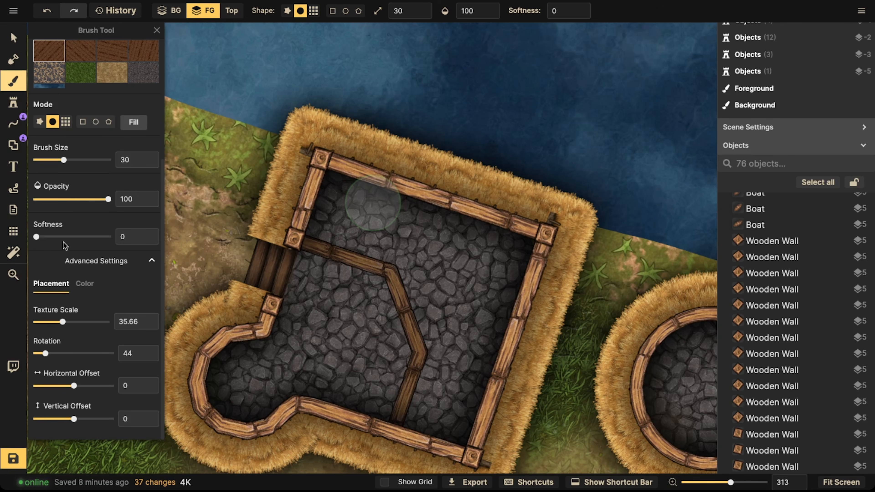
pyautogui.moveTo(48, 355); pyautogui.dragTo(97, 349)
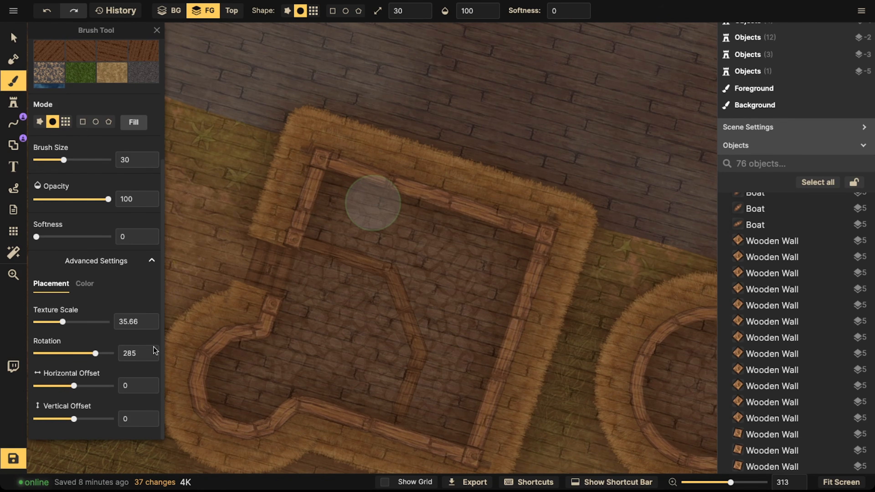
pyautogui.doubleClick(130, 353)
pyautogui.moveTo(96, 354); pyautogui.dragTo(97, 355)
pyautogui.moveTo(351, 166)
pyautogui.mouseDown()
pyautogui.moveTo(341, 207)
pyautogui.moveTo(317, 224)
pyautogui.moveTo(407, 250)
pyautogui.moveTo(453, 226)
pyautogui.moveTo(429, 250)
pyautogui.moveTo(475, 269)
pyautogui.moveTo(424, 283)
pyautogui.moveTo(456, 322)
pyautogui.moveTo(449, 360)
pyautogui.moveTo(420, 407)
pyautogui.moveTo(479, 379)
pyautogui.moveTo(467, 307)
pyautogui.mouseUp()
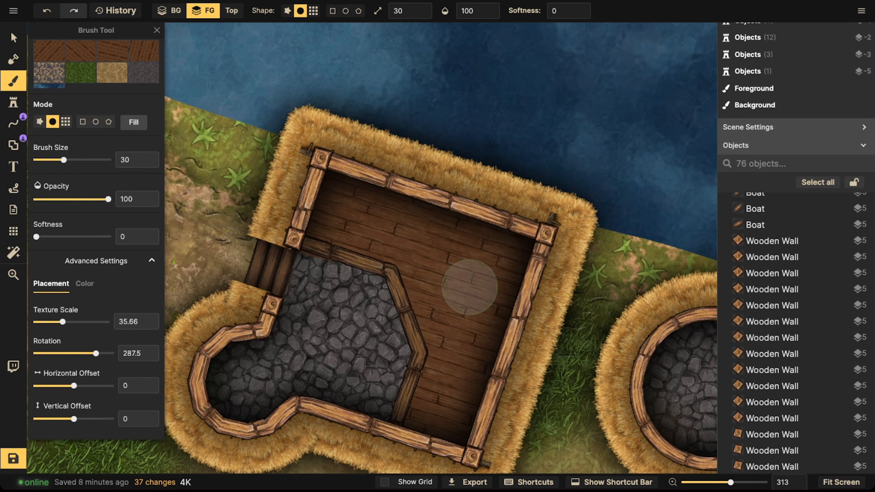
# Step: Select the new interior wall and enable a shadow in its stroke options
pyautogui.click(13, 38)
pyautogui.scroll(-2, 404, 412)
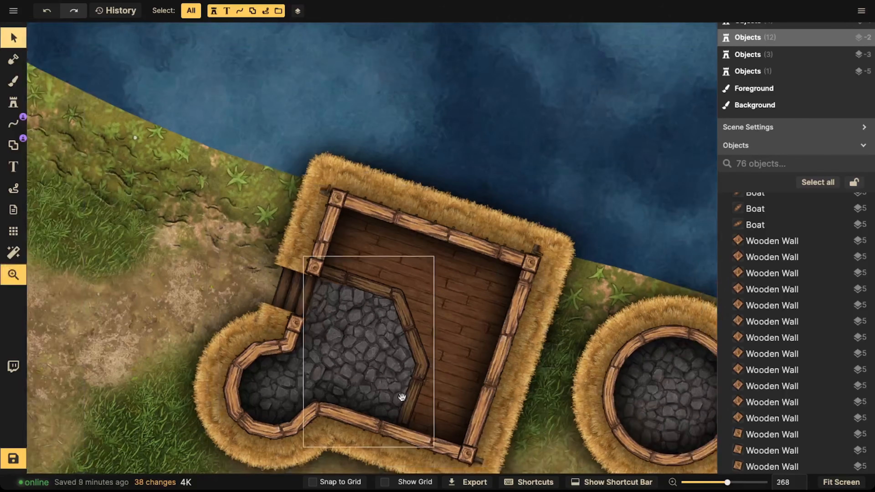
pyautogui.click(384, 270)
pyautogui.scroll(3, 384, 270)
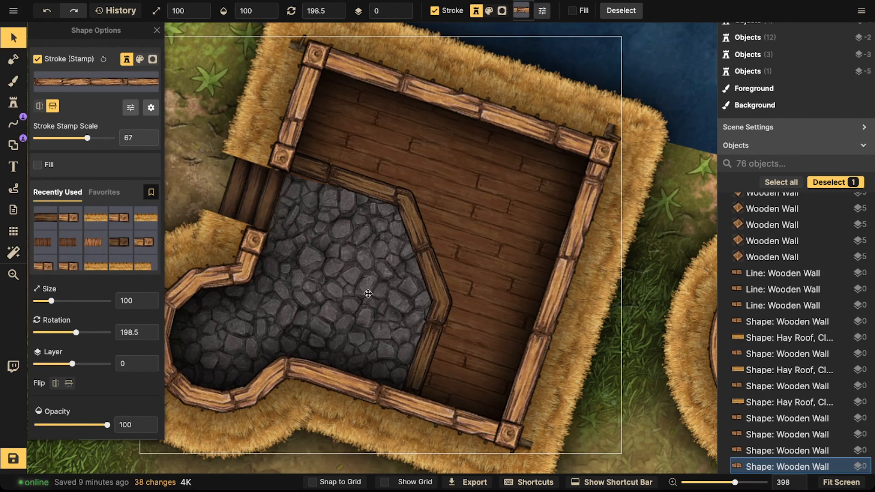
pyautogui.click(368, 293)
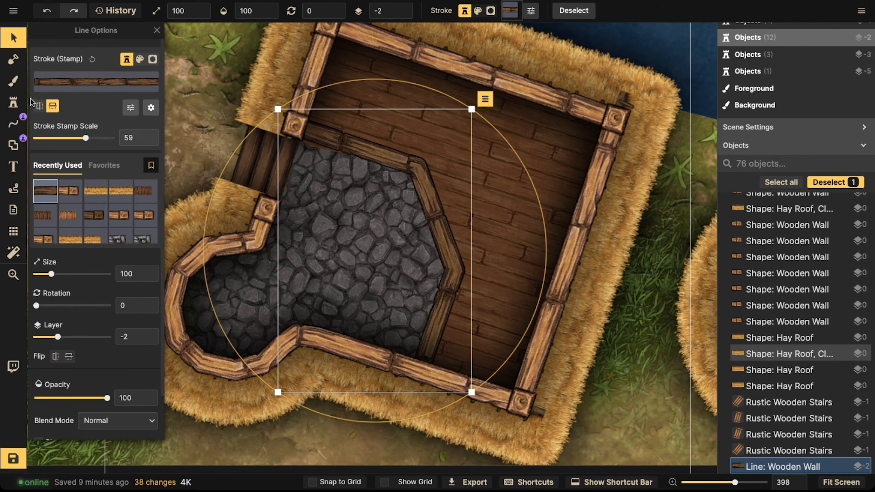
pyautogui.click(14, 81)
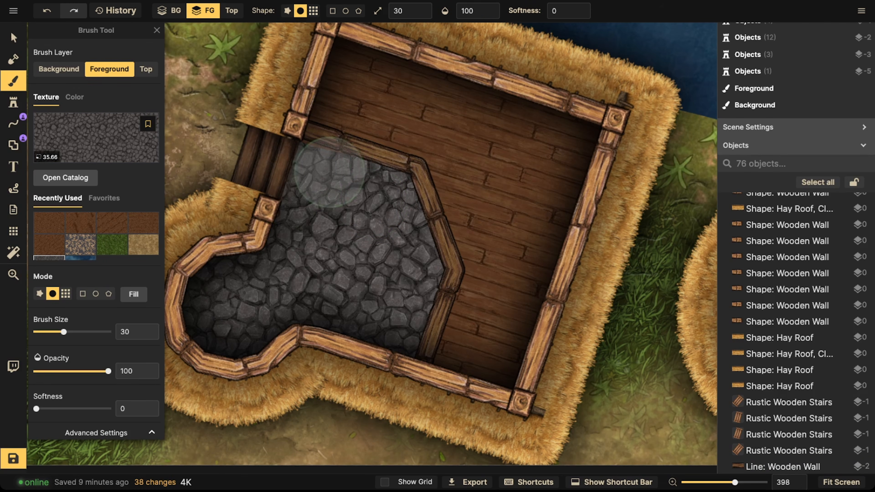
pyautogui.click(14, 38)
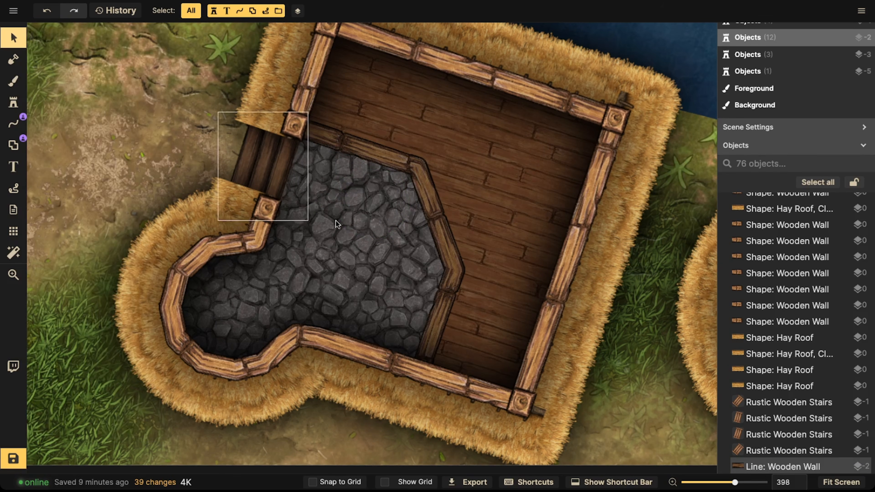
pyautogui.click(335, 221)
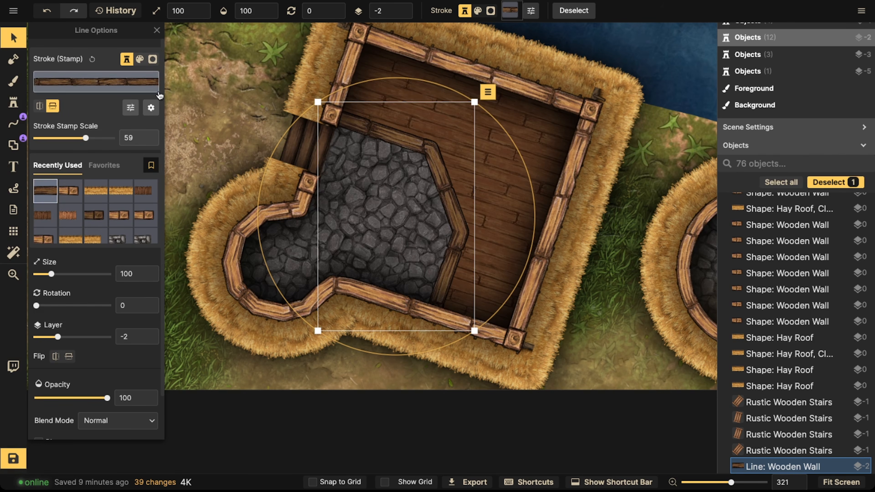
pyautogui.click(130, 108)
pyautogui.click(173, 156)
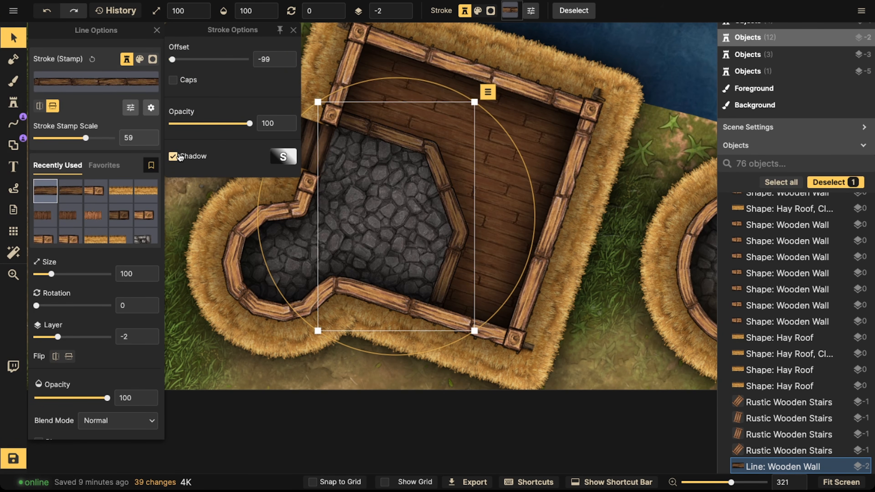
pyautogui.click(280, 158)
pyautogui.moveTo(386, 160)
pyautogui.mouseDown()
pyautogui.moveTo(511, 156)
pyautogui.moveTo(215, 156)
pyautogui.moveTo(534, 166)
pyautogui.moveTo(479, 178)
pyautogui.mouseUp()
pyautogui.click(452, 155)
pyautogui.click(544, 190)
pyautogui.click(196, 165)
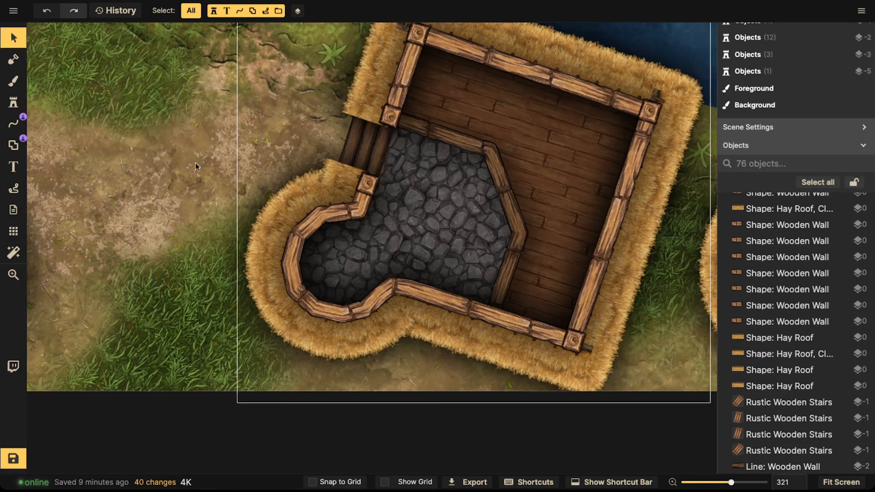
# Step: Reselect the lower-center house's interior wall and open its stroke shadow settings
pyautogui.click(460, 201)
pyautogui.click(437, 203)
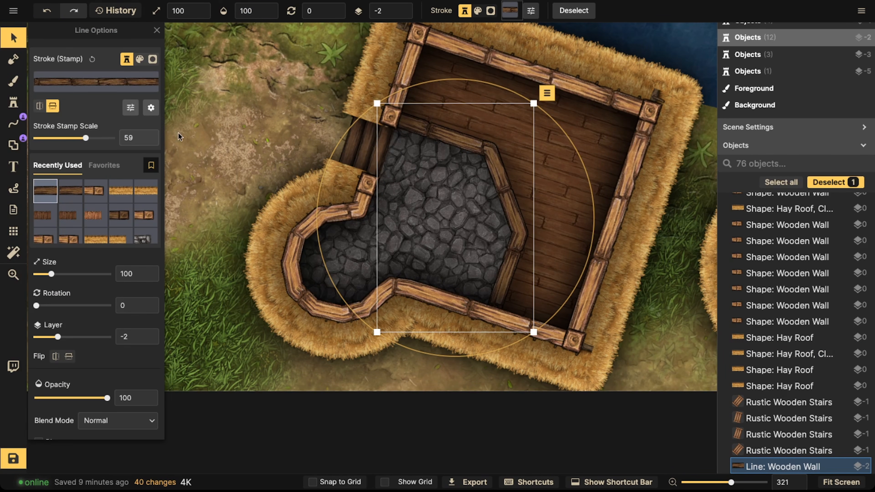
pyautogui.click(151, 111)
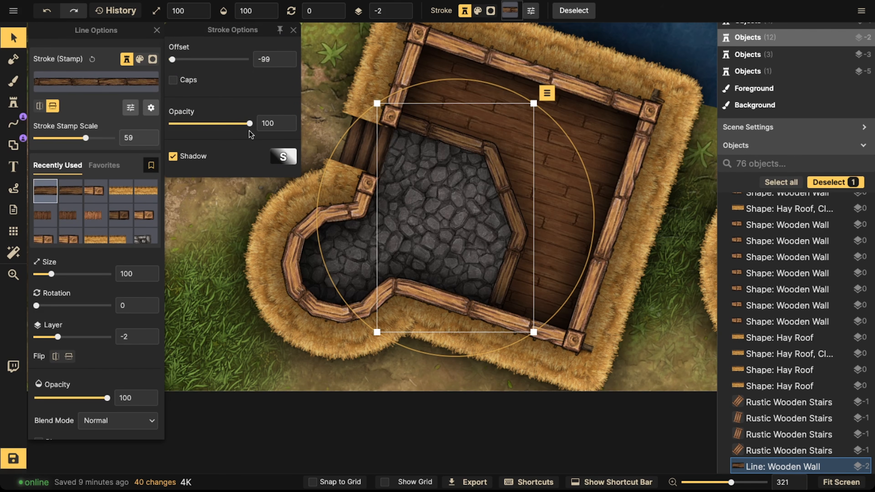
pyautogui.hscroll(-6, 283, 158)
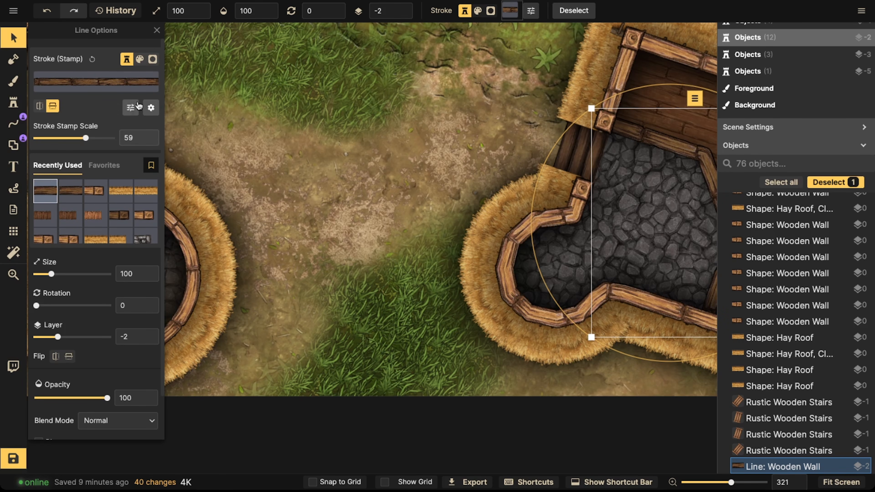
pyautogui.click(131, 108)
pyautogui.click(151, 108)
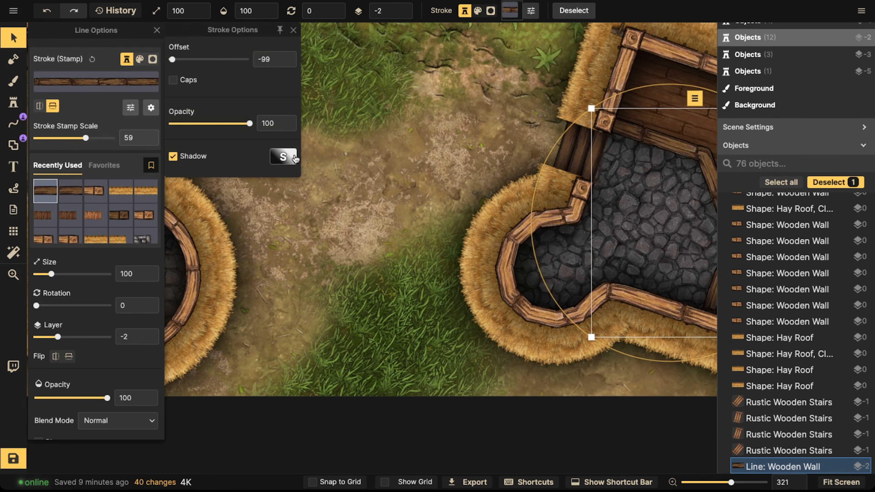
pyautogui.click(280, 156)
pyautogui.moveTo(268, 65); pyautogui.dragTo(263, 66)
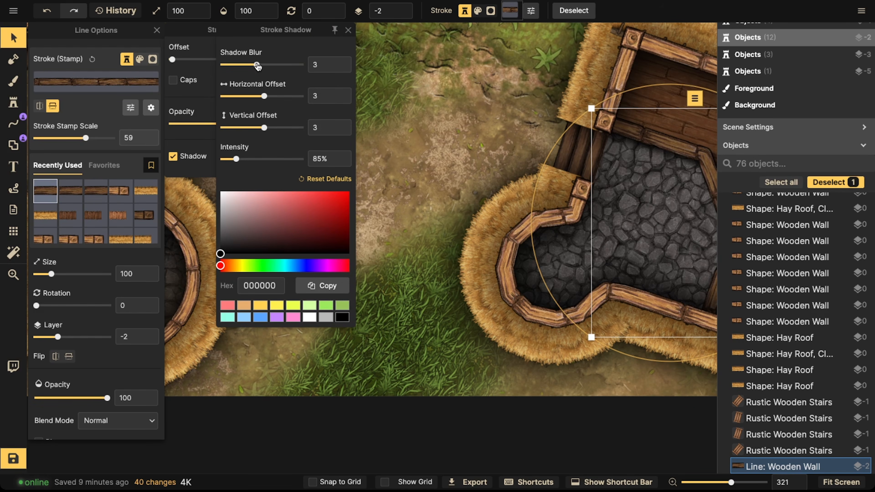
pyautogui.press('space')
pyautogui.moveTo(359, 133); pyautogui.dragTo(254, 128)
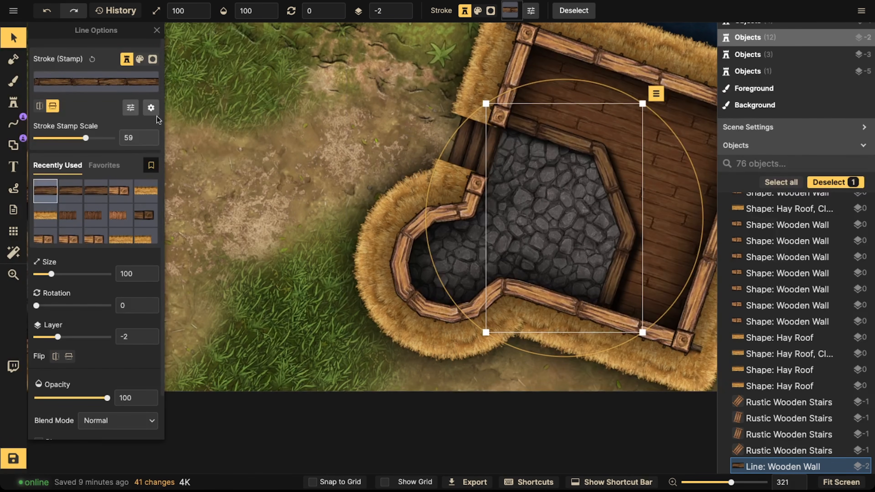
pyautogui.click(286, 158)
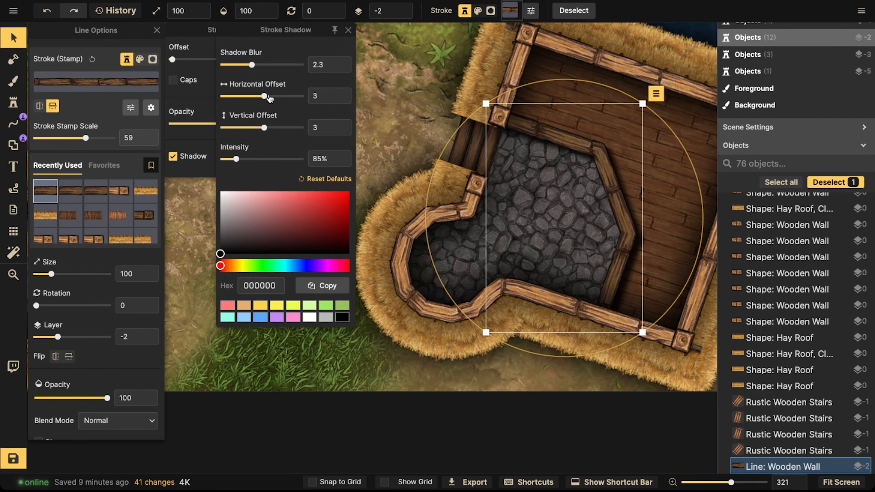
# Step: Set the wall's shadow to blur 2.5, horizontal offset -3.2, vertical offset 1.8 and intensity 75%
pyautogui.moveTo(266, 98); pyautogui.dragTo(260, 98)
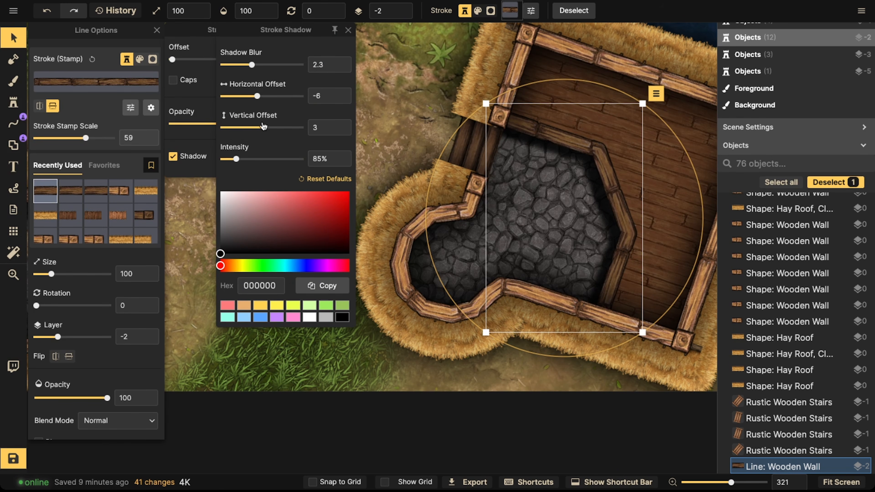
pyautogui.moveTo(263, 129); pyautogui.dragTo(263, 128)
pyautogui.moveTo(235, 161); pyautogui.dragTo(228, 159)
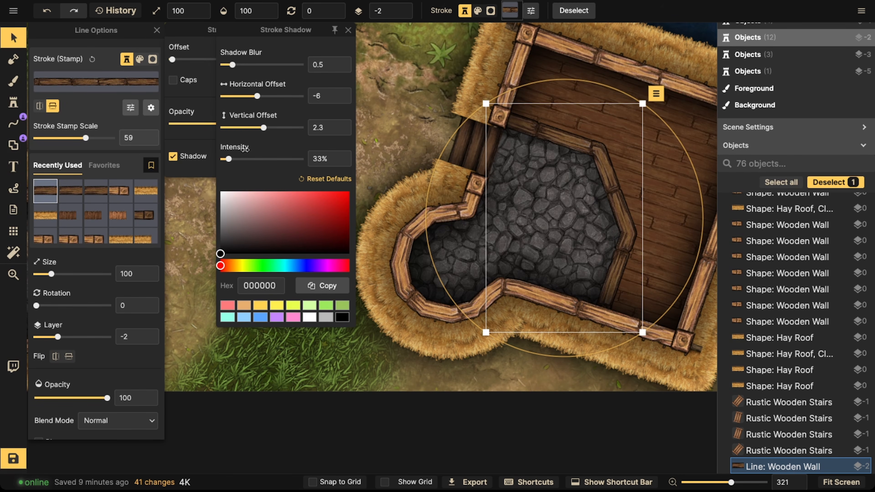
pyautogui.click(235, 159)
pyautogui.moveTo(264, 129); pyautogui.dragTo(262, 128)
pyautogui.moveTo(257, 96); pyautogui.dragTo(259, 96)
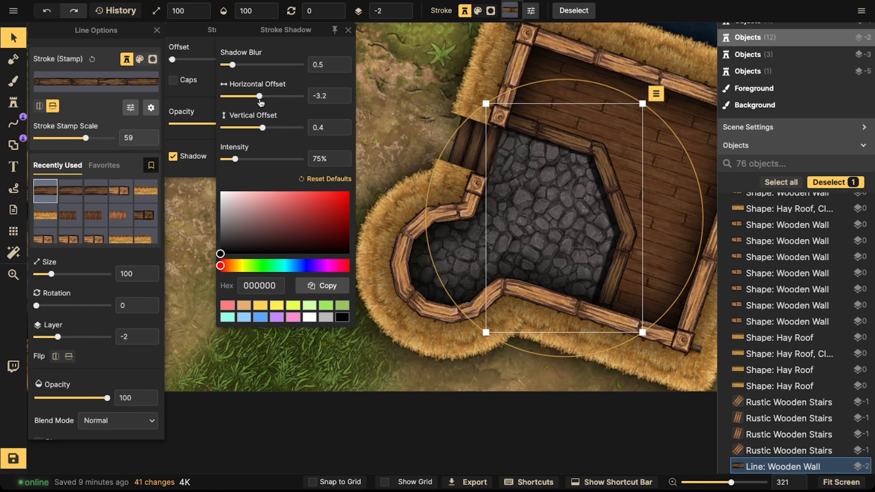
pyautogui.moveTo(262, 131); pyautogui.dragTo(264, 132)
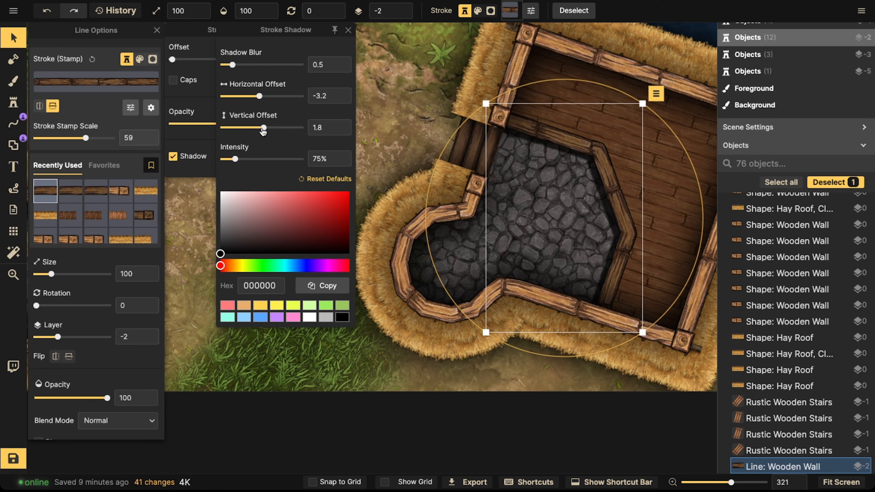
pyautogui.moveTo(256, 65); pyautogui.dragTo(253, 65)
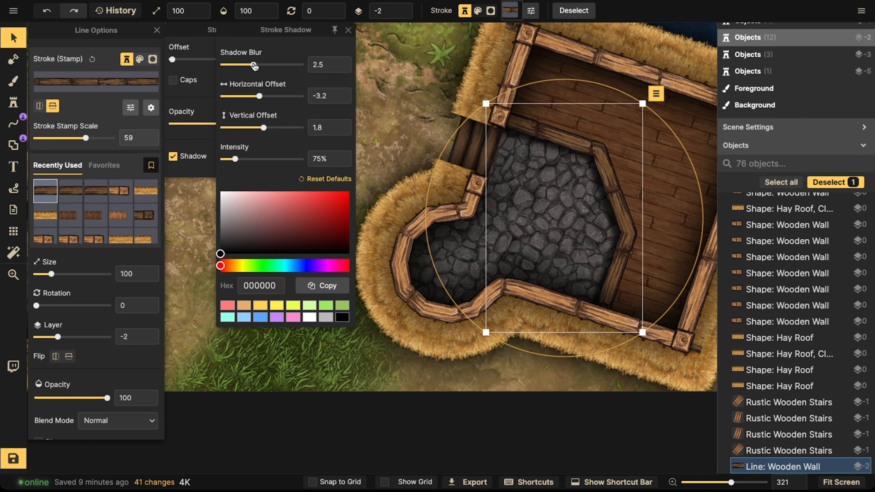
# Step: Select the diagonal interior wall in the upper-left riverside house and enable a shadow on it
pyautogui.scroll(-2, 601, 180)
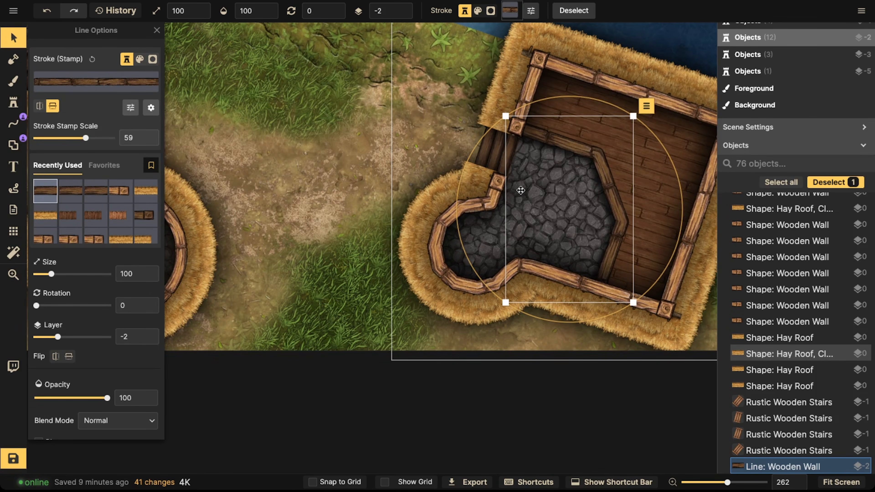
pyautogui.scroll(-1, 520, 190)
pyautogui.press('Escape')
pyautogui.scroll(-2, 534, 208)
pyautogui.press('space')
pyautogui.moveTo(399, 127); pyautogui.dragTo(570, 327)
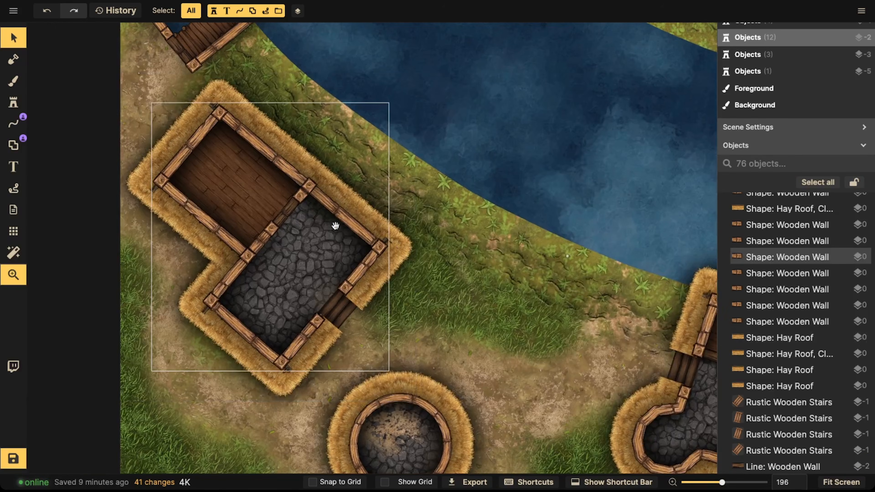
pyautogui.moveTo(339, 44); pyautogui.dragTo(340, 231)
pyautogui.moveTo(419, 42); pyautogui.dragTo(404, 209)
pyautogui.moveTo(519, 107); pyautogui.dragTo(274, 165)
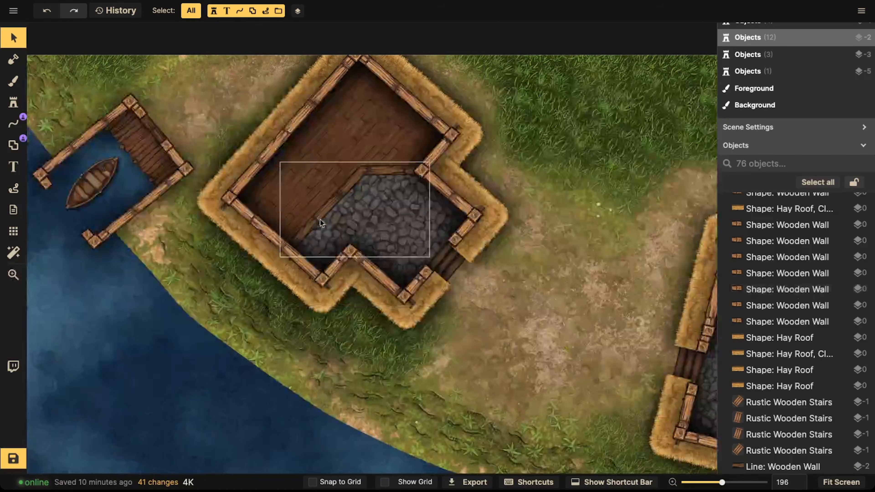
pyautogui.click(314, 219)
pyautogui.scroll(5, 317, 241)
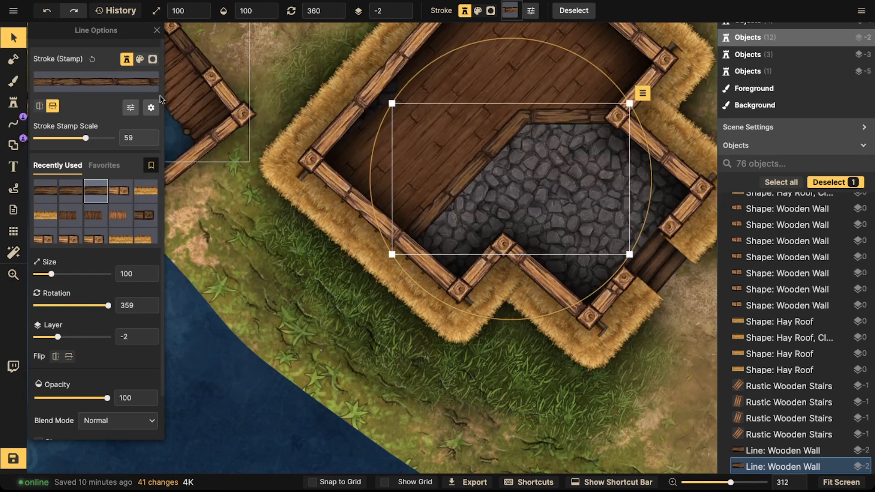
pyautogui.click(151, 108)
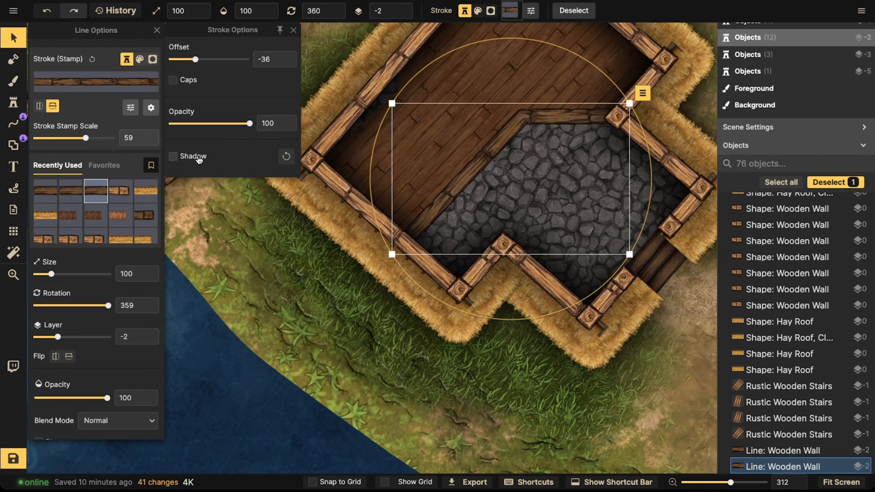
pyautogui.click(173, 157)
pyautogui.click(274, 159)
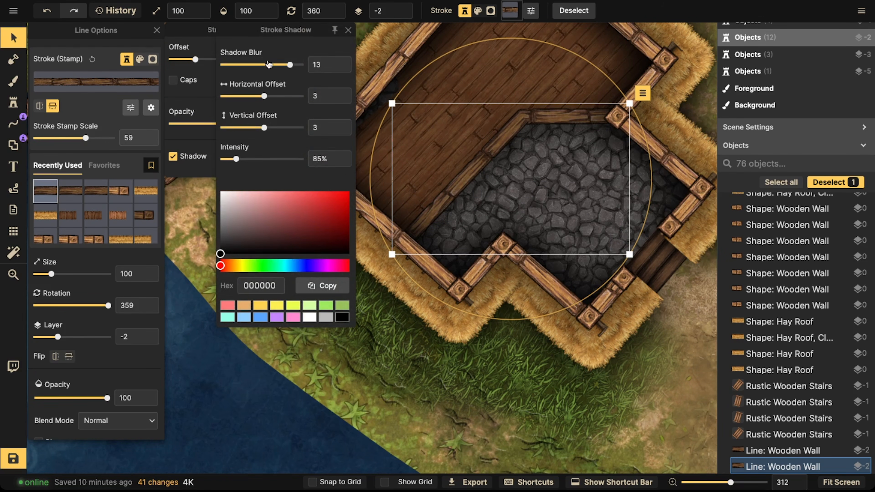
# Step: Set that wall's shadow to blur 1.9, horizontal offset 1.7 and intensity 57%
pyautogui.moveTo(274, 65); pyautogui.dragTo(259, 66)
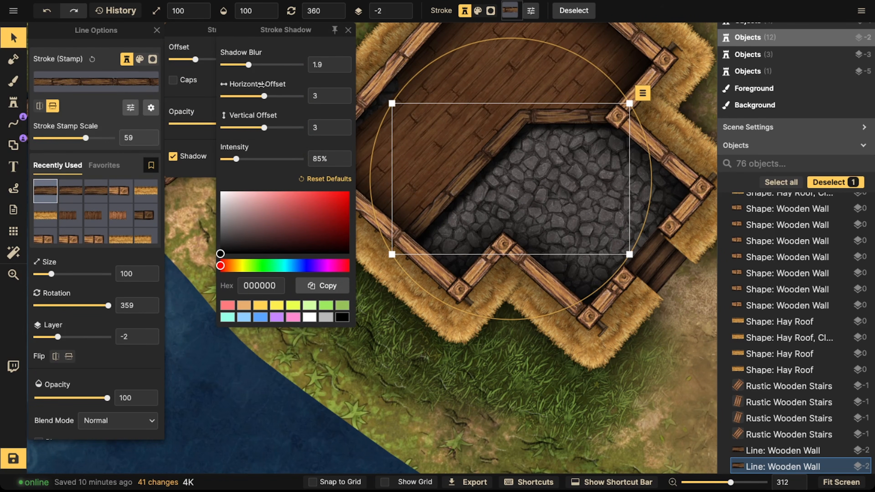
pyautogui.moveTo(267, 98); pyautogui.dragTo(263, 98)
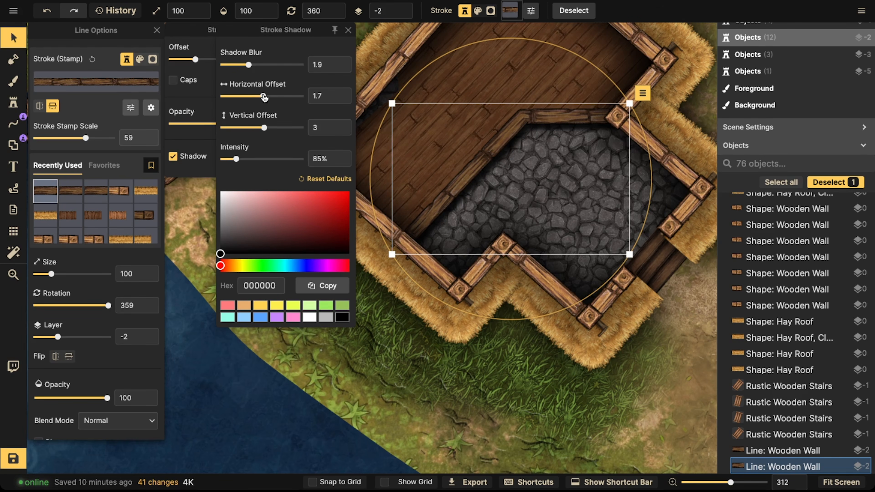
pyautogui.moveTo(237, 159); pyautogui.dragTo(232, 158)
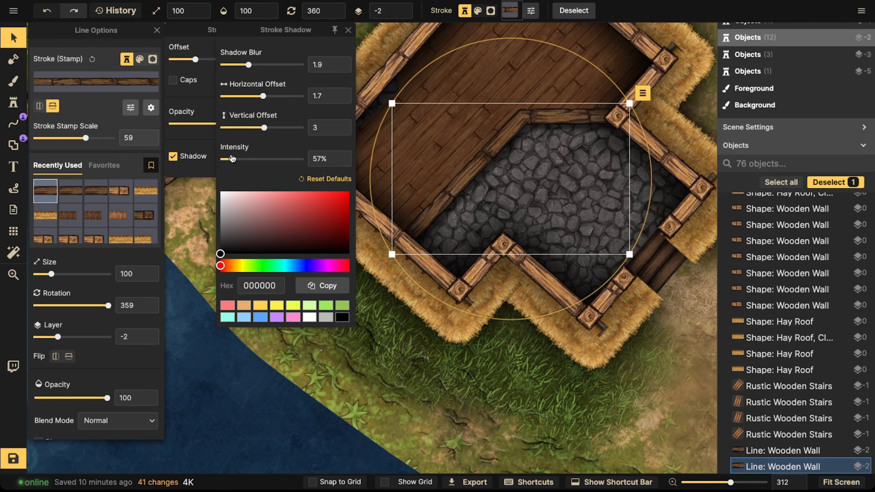
pyautogui.click(473, 106)
# Step: Review the interior walls of the houses along the river and save the map
pyautogui.scroll(-5, 473, 106)
pyautogui.moveTo(699, 151); pyautogui.dragTo(420, 157)
pyautogui.scroll(-3, 472, 256)
pyautogui.scroll(5, 461, 201)
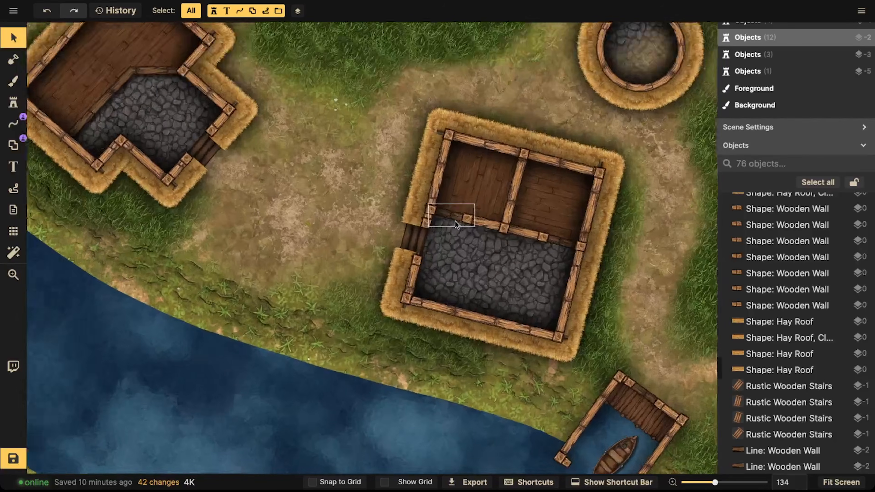
pyautogui.click(448, 216)
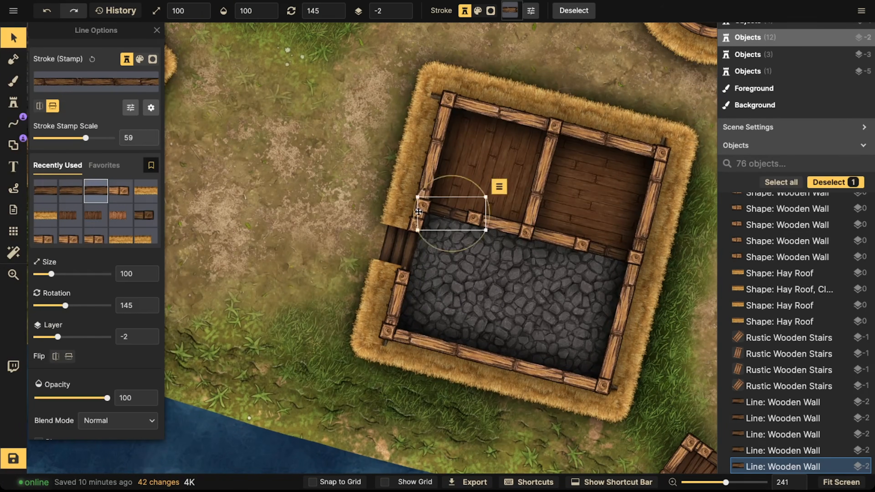
pyautogui.click(366, 191)
pyautogui.scroll(-3, 366, 191)
pyautogui.moveTo(365, 191); pyautogui.dragTo(371, 194)
pyautogui.moveTo(196, 193); pyautogui.dragTo(361, 189)
pyautogui.moveTo(290, 152); pyautogui.dragTo(400, 221)
pyautogui.scroll(-4, 380, 172)
pyautogui.moveTo(383, 171); pyautogui.dragTo(385, 157)
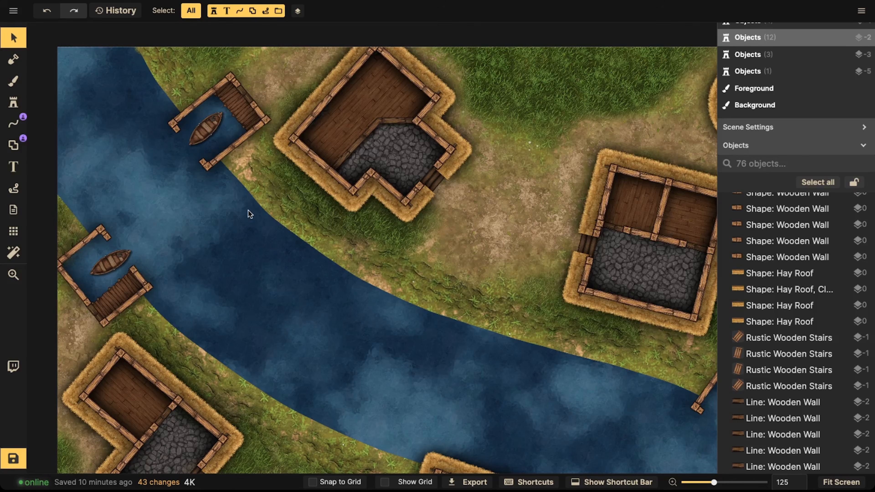
pyautogui.scroll(-3, 235, 197)
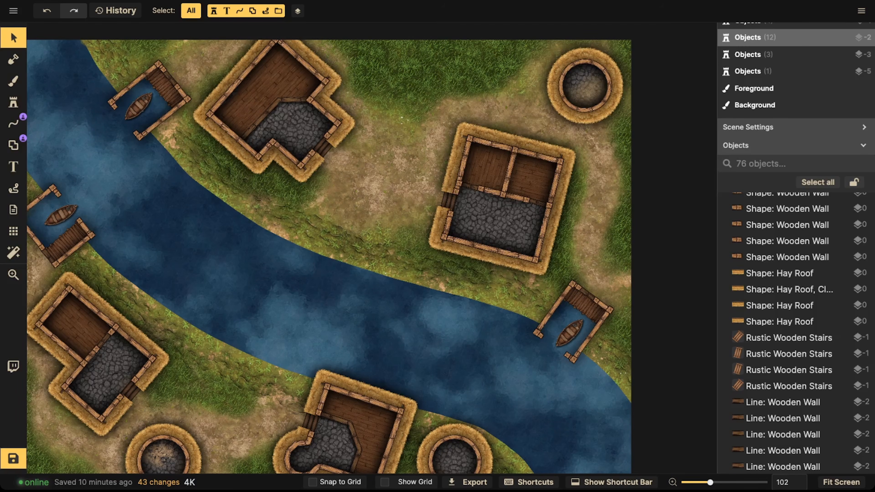
pyautogui.scroll(3, 329, 159)
pyautogui.moveTo(384, 281); pyautogui.dragTo(363, 124)
pyautogui.moveTo(375, 187); pyautogui.dragTo(346, 156)
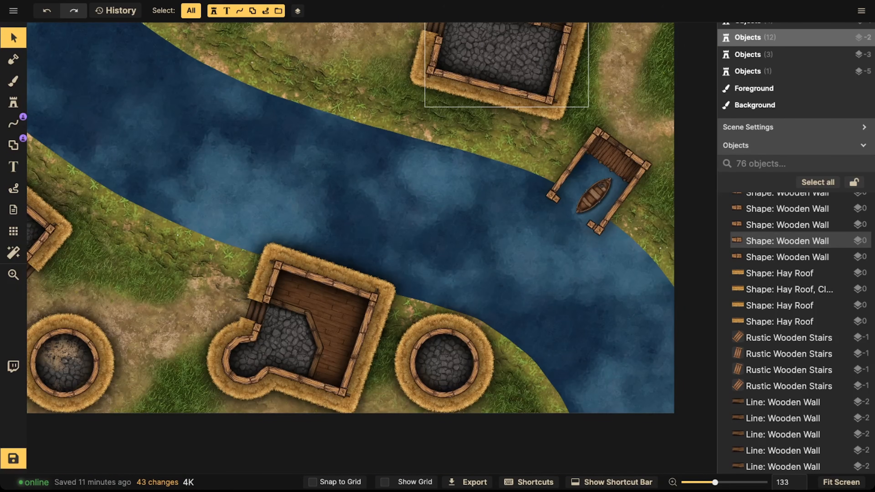
pyautogui.scroll(-2, 337, 172)
pyautogui.moveTo(289, 131); pyautogui.dragTo(336, 175)
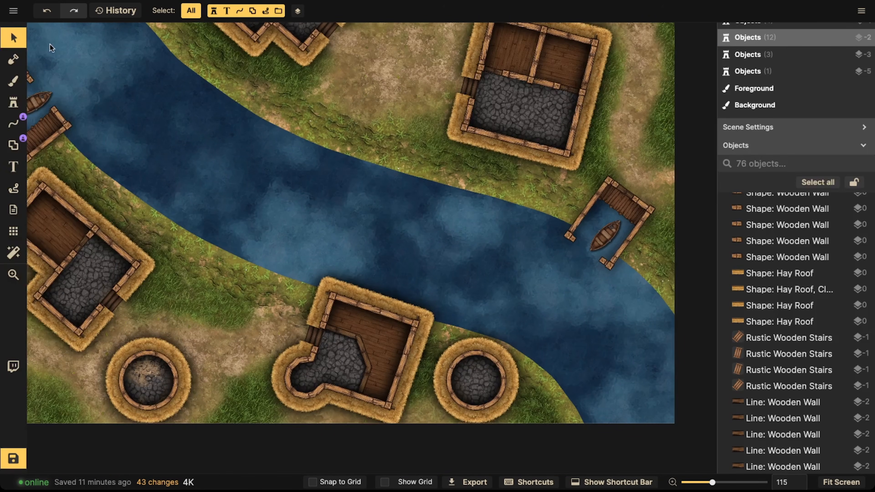
pyautogui.click(8, 464)
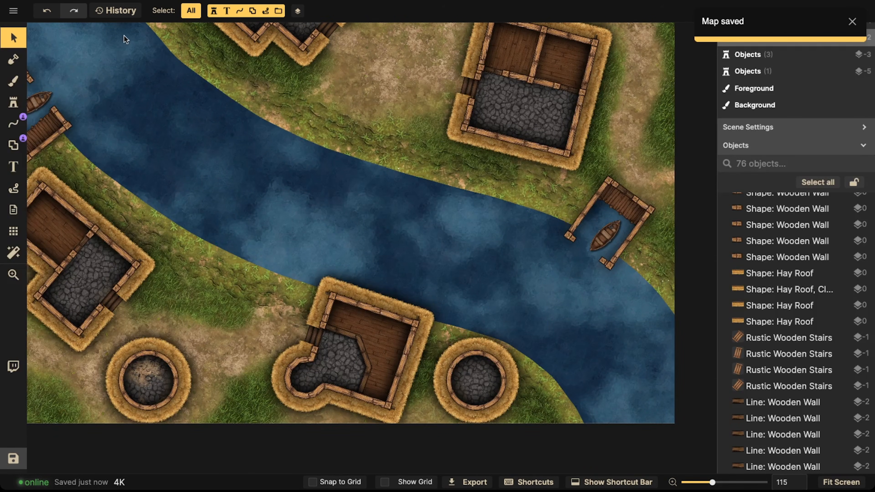
# Step: Search the stamp catalog for fireplace and stamp a Fireplace Lit onto the map near the river
pyautogui.click(12, 104)
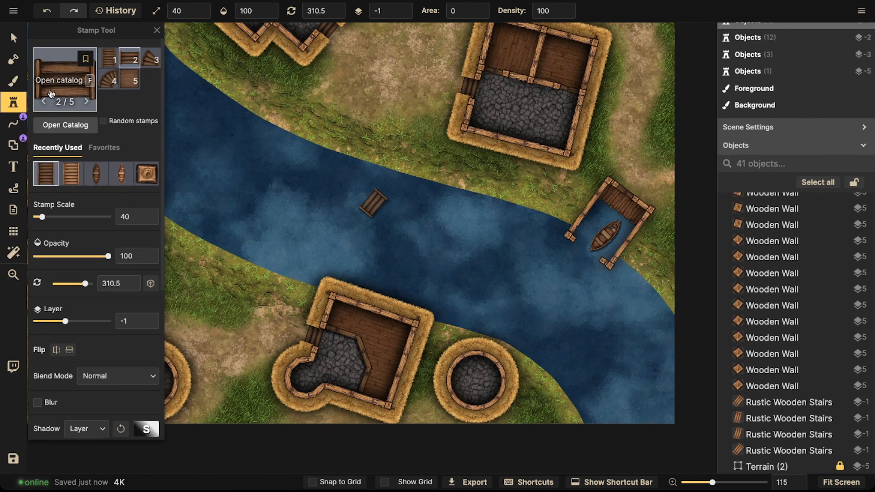
pyautogui.press('f')
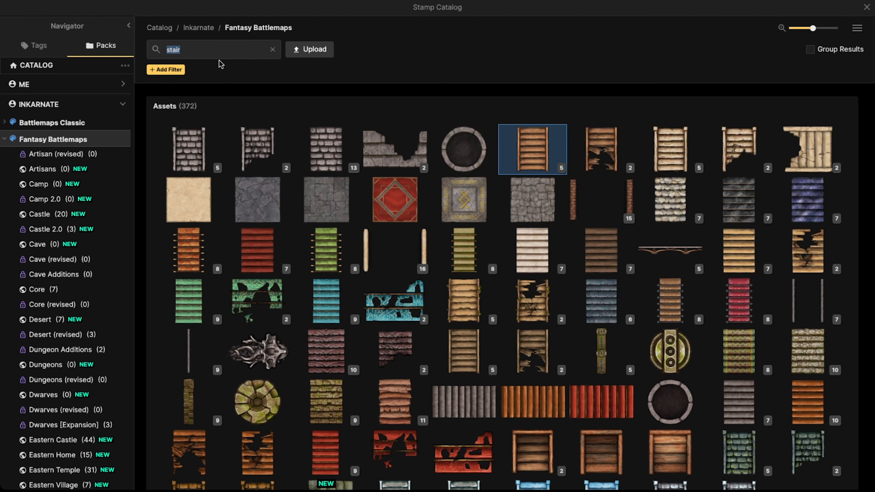
pyautogui.write('fireplace')
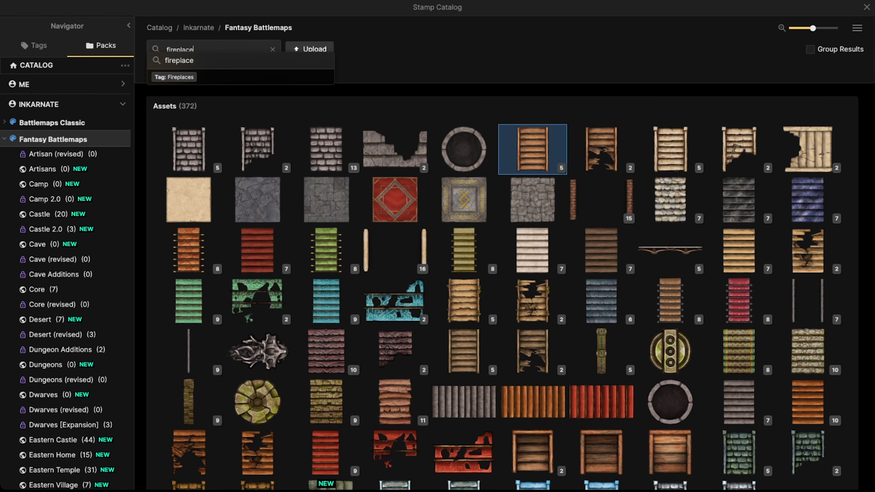
pyautogui.press('Return')
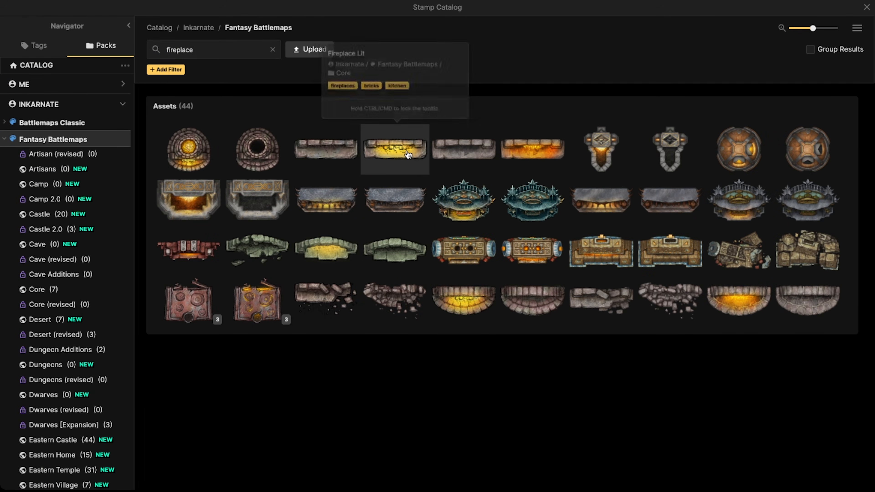
pyautogui.click(401, 148)
pyautogui.click(394, 245)
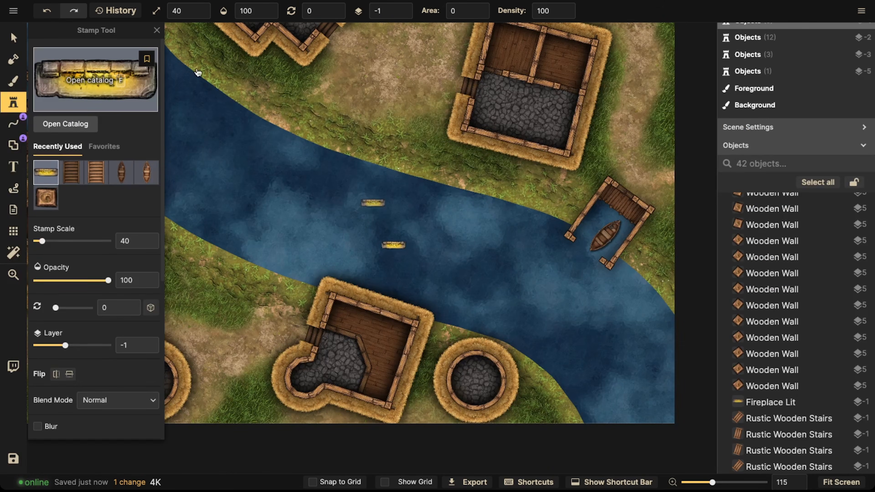
# Step: Search the stamp catalog for chimney, pick the Moonlit Chimney and stamp it onto the river
pyautogui.press('f')
pyautogui.write('chim')
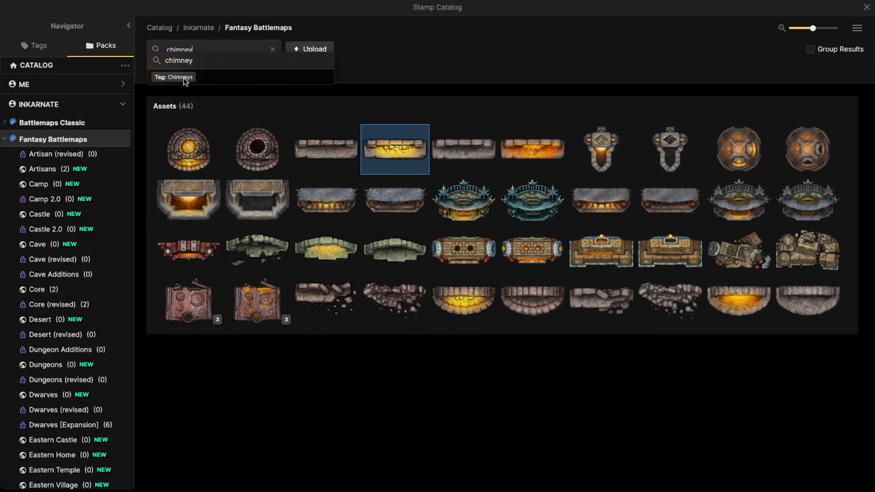
pyautogui.write('ney')
pyautogui.click(169, 76)
pyautogui.click(601, 149)
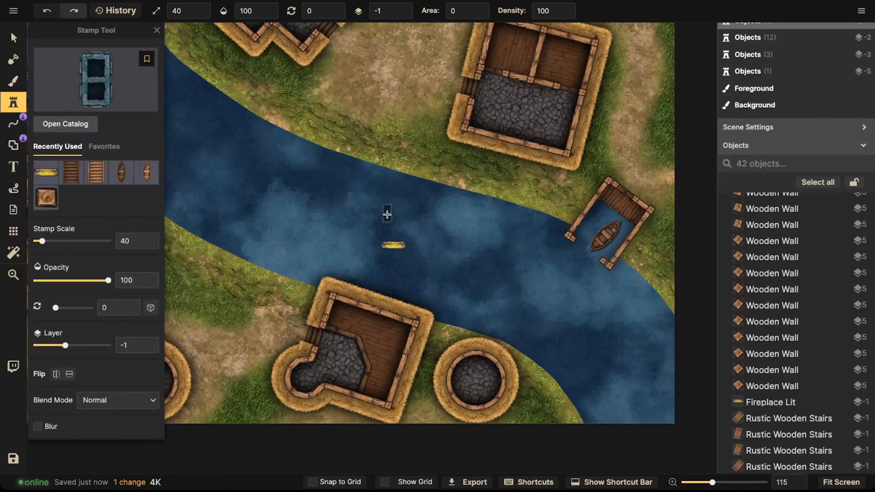
pyautogui.click(388, 221)
# Step: Move the Fireplace Lit stamp down toward the lower riverside house
pyautogui.click(13, 37)
pyautogui.scroll(5, 424, 251)
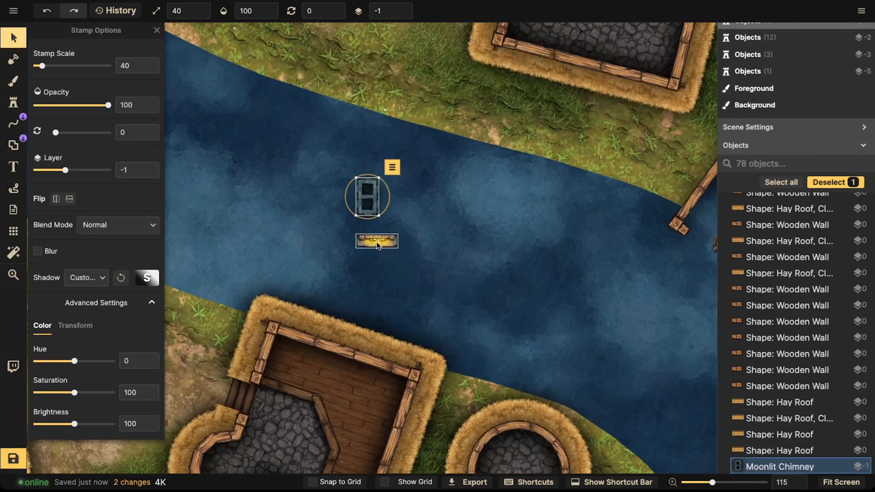
pyautogui.moveTo(378, 245); pyautogui.dragTo(364, 300)
# Step: Show the grid over the house briefly, then hide it again
pyautogui.click(21, 228)
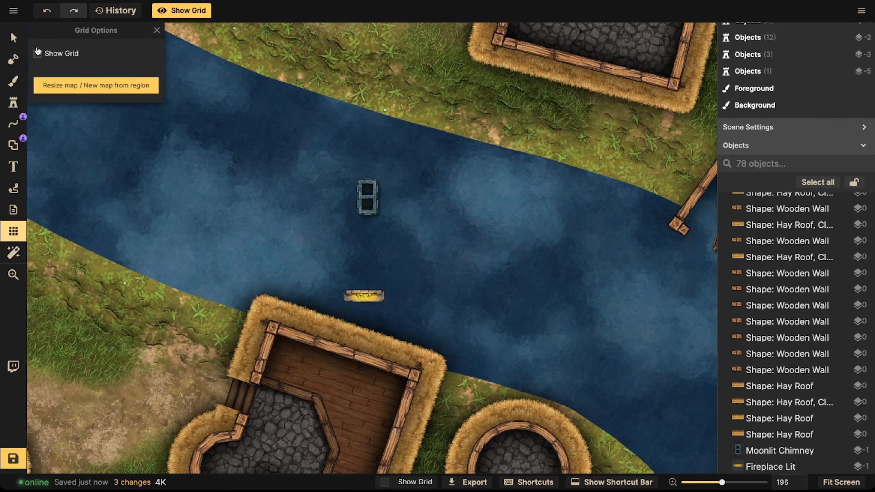
pyautogui.click(38, 53)
pyautogui.moveTo(302, 231); pyautogui.dragTo(336, 120)
pyautogui.scroll(4, 282, 236)
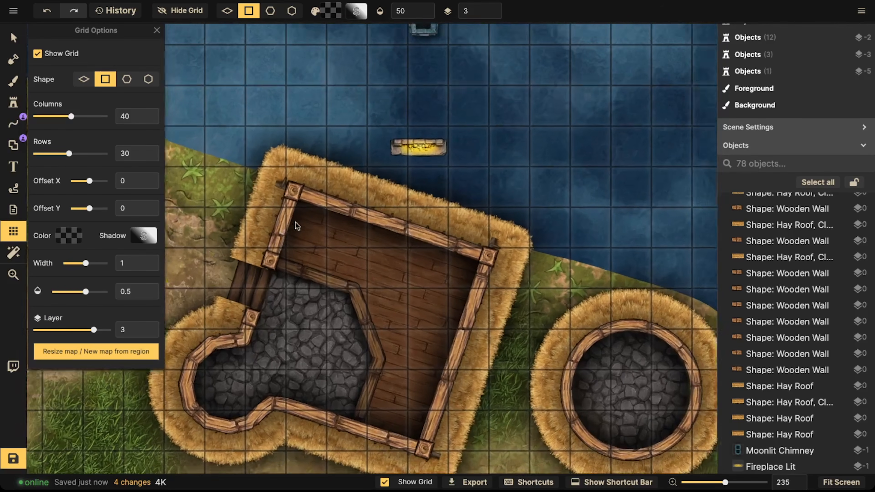
pyautogui.click(37, 53)
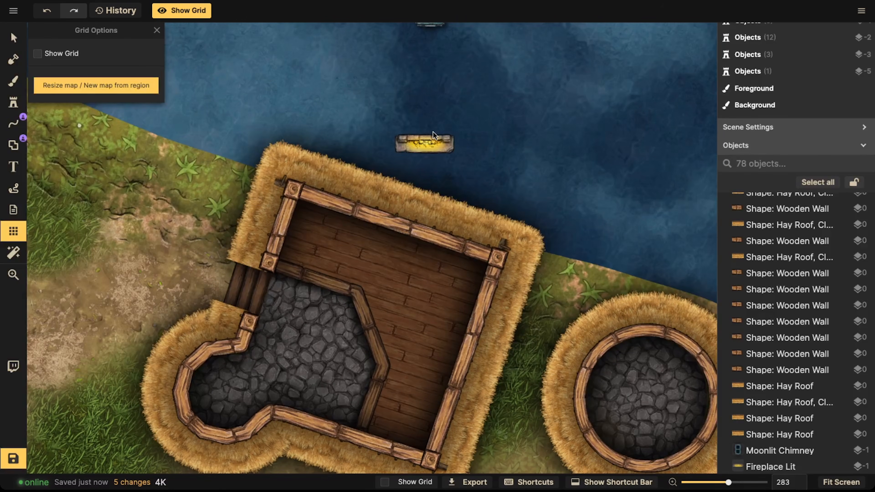
# Step: Move the fireplace into the lower house's stone room against its bottom wall, scaled to 50 and rotated about 198°
pyautogui.click(13, 37)
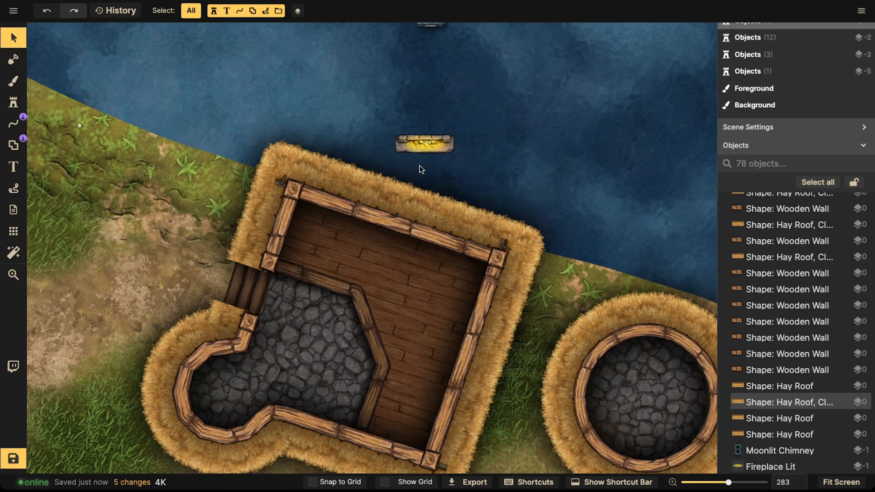
pyautogui.click(403, 148)
pyautogui.moveTo(403, 148); pyautogui.dragTo(321, 308)
pyautogui.scroll(-5, 220, 290)
pyautogui.scroll(2, 320, 308)
pyautogui.scroll(3, 320, 308)
pyautogui.scroll(-8, 321, 307)
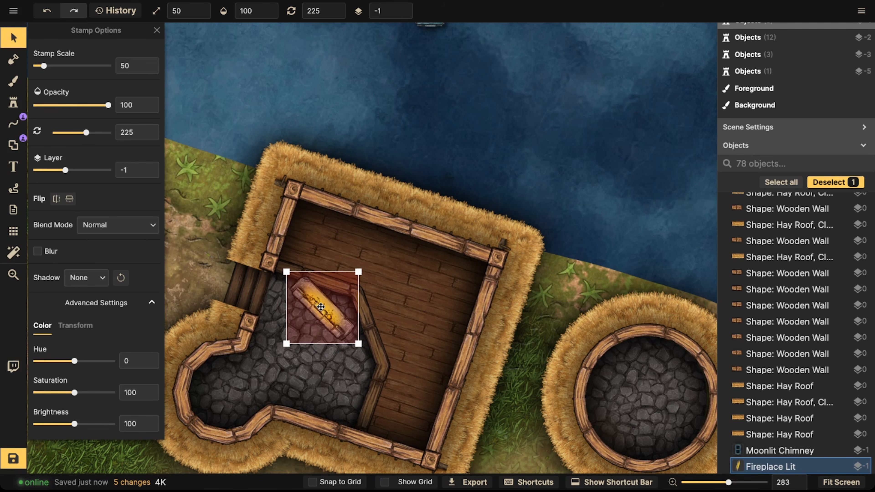
pyautogui.moveTo(320, 308); pyautogui.dragTo(305, 402)
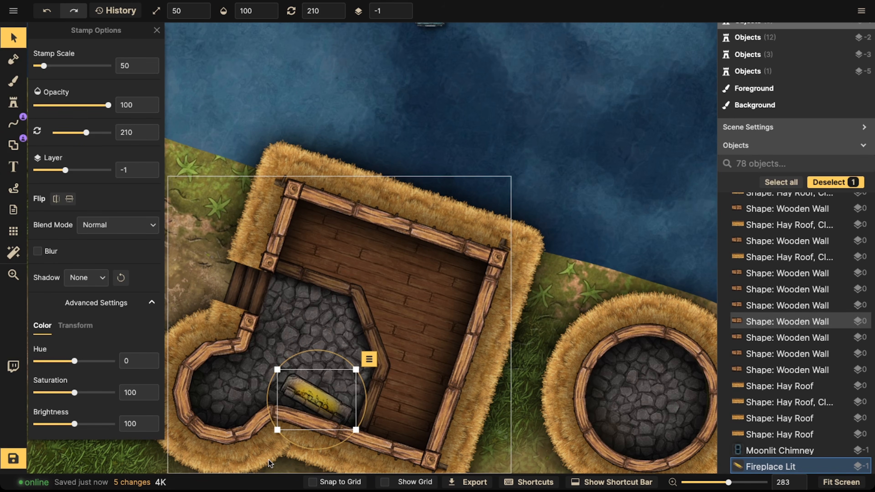
pyautogui.scroll(-1, 306, 432)
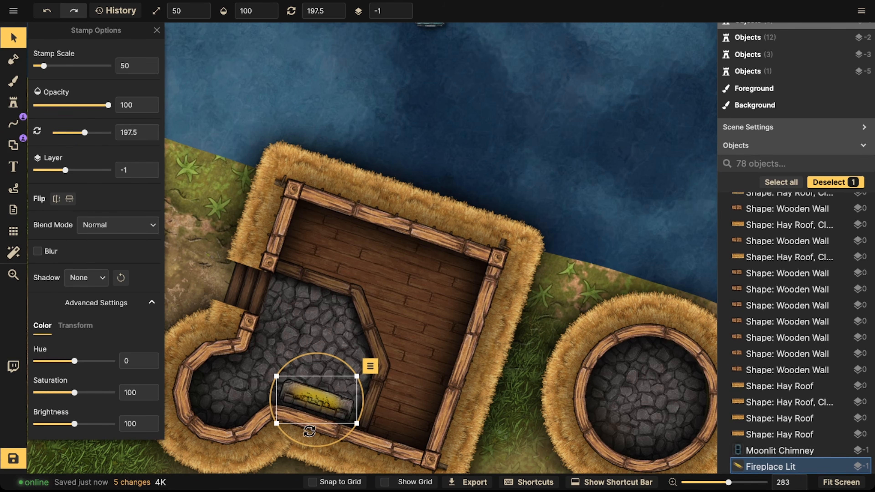
pyautogui.moveTo(317, 408); pyautogui.dragTo(317, 410)
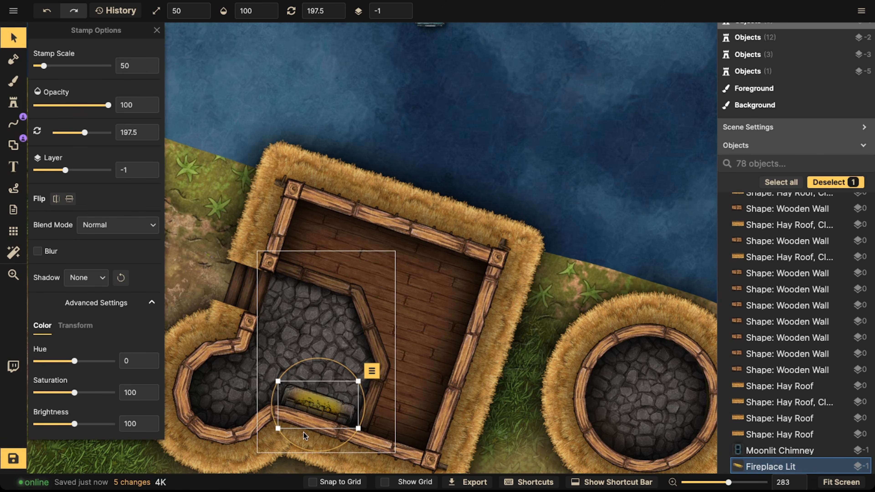
pyautogui.moveTo(300, 446); pyautogui.dragTo(298, 446)
pyautogui.moveTo(310, 409); pyautogui.dragTo(311, 408)
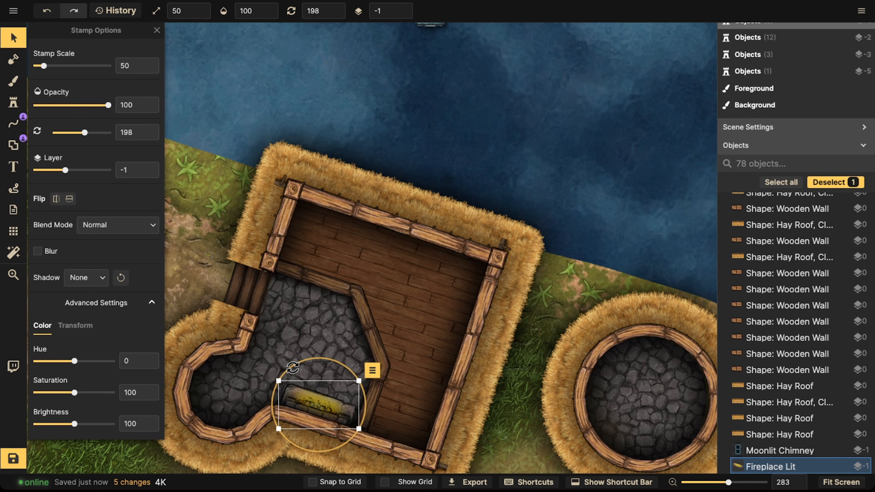
# Step: Paste a copy of the fireplace into the neighbouring house's stone room, rotated 40° against its upper wall
pyautogui.press('space')
pyautogui.moveTo(337, 279); pyautogui.dragTo(333, 293)
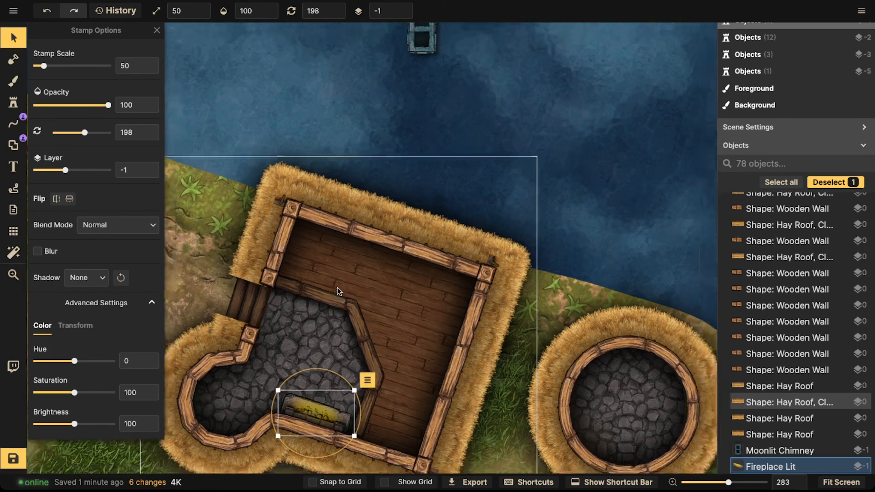
pyautogui.scroll(-3, 337, 287)
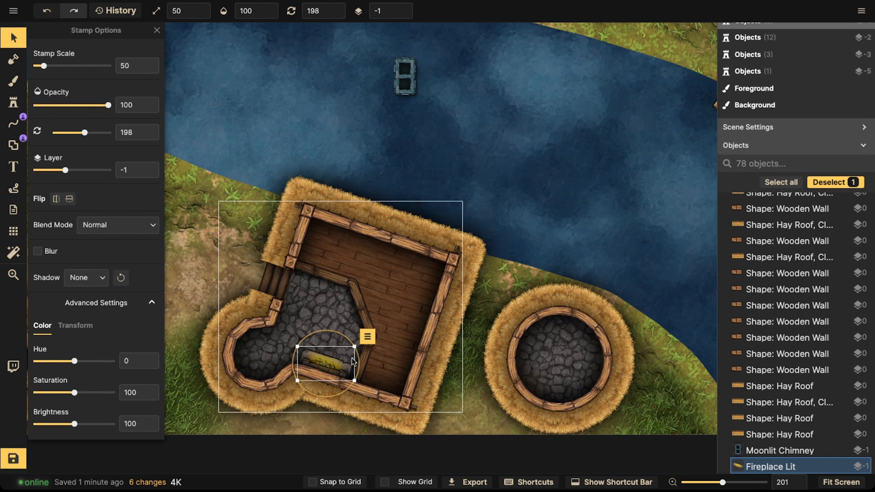
pyautogui.scroll(3, 251, 338)
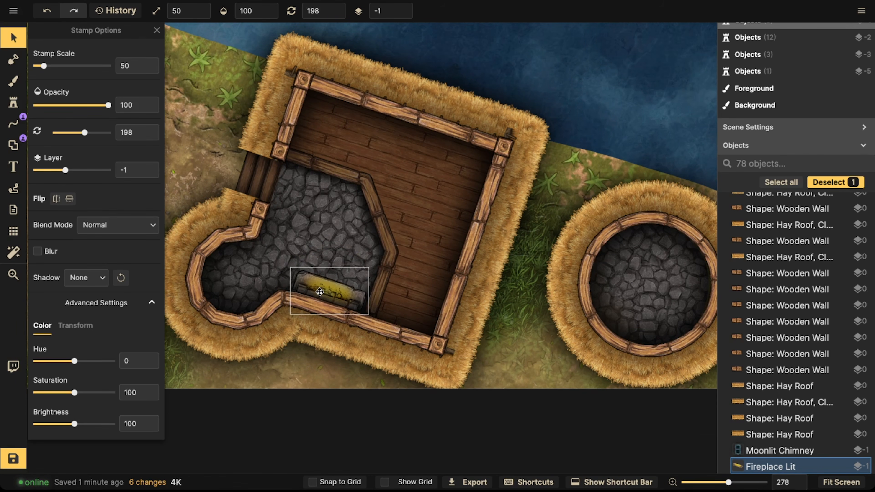
pyautogui.scroll(-2, 318, 291)
pyautogui.moveTo(319, 251); pyautogui.dragTo(398, 273)
pyautogui.moveTo(231, 119); pyautogui.dragTo(496, 278)
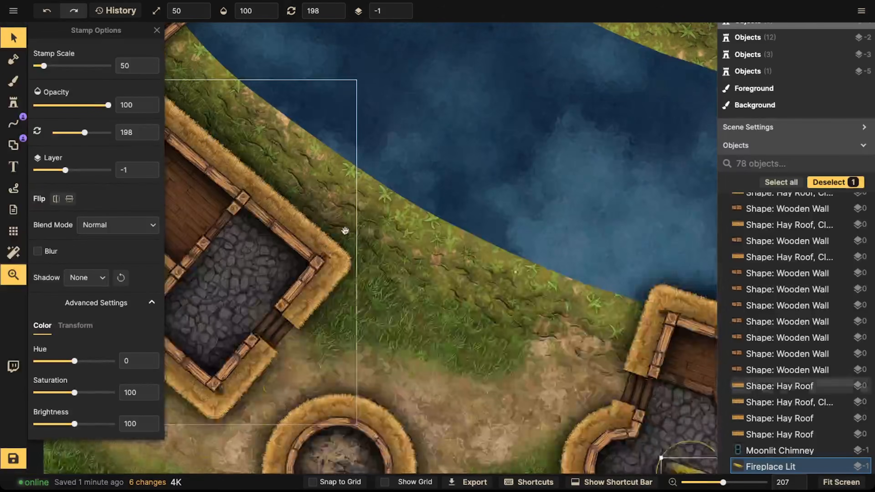
pyautogui.moveTo(346, 230); pyautogui.dragTo(412, 293)
pyautogui.scroll(3, 349, 292)
pyautogui.hotkey('ctrl', 'v')
pyautogui.scroll(-11, 349, 285)
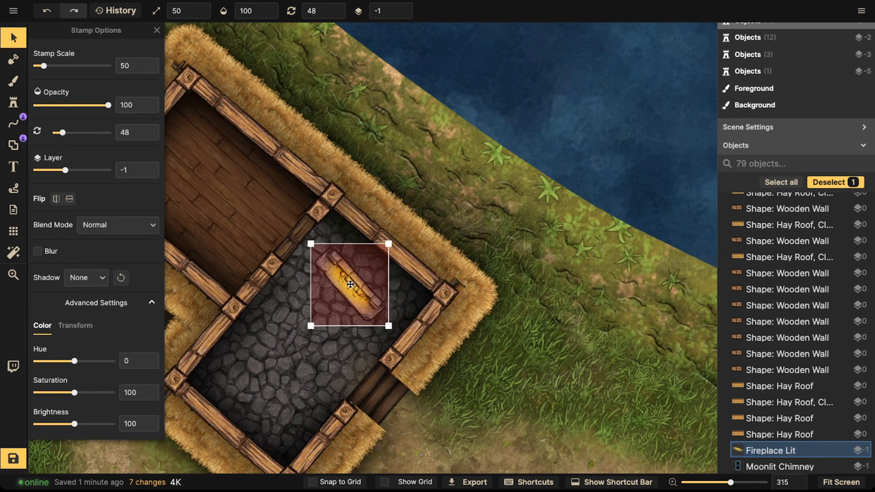
pyautogui.moveTo(348, 286); pyautogui.dragTo(371, 262)
pyautogui.moveTo(354, 312); pyautogui.dragTo(348, 311)
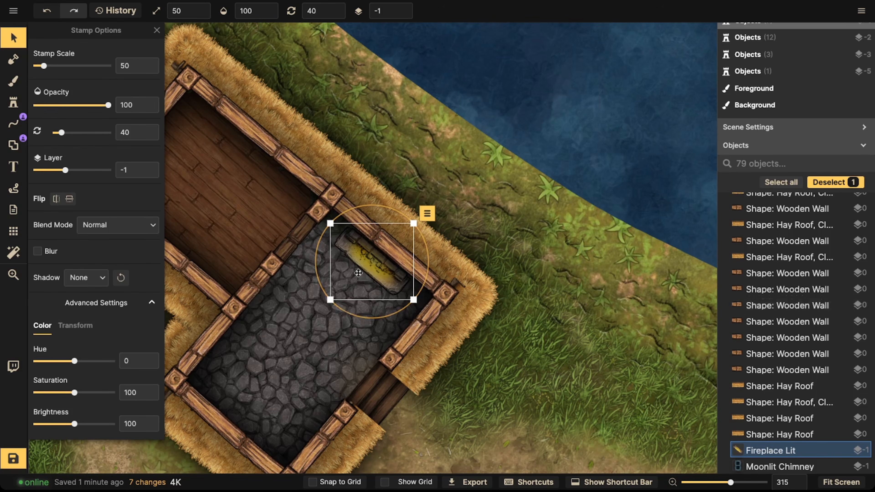
pyautogui.moveTo(359, 269); pyautogui.dragTo(423, 301)
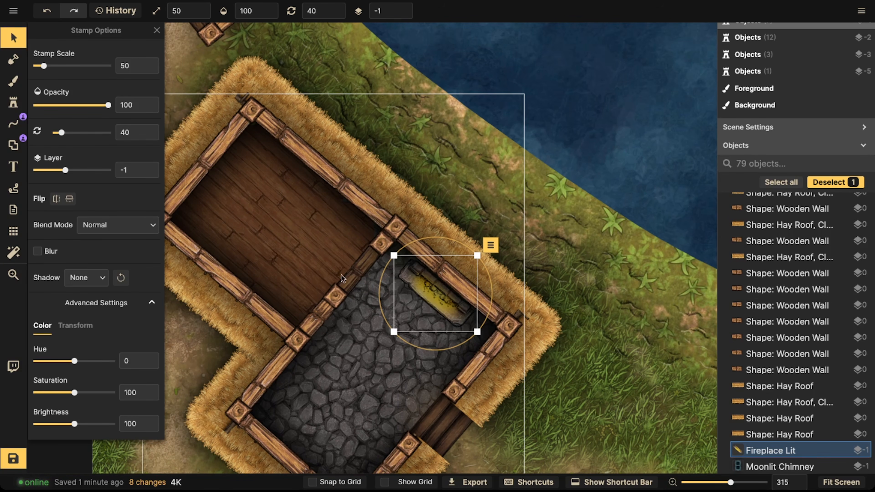
pyautogui.moveTo(421, 298); pyautogui.dragTo(390, 270)
pyautogui.scroll(-3, 429, 302)
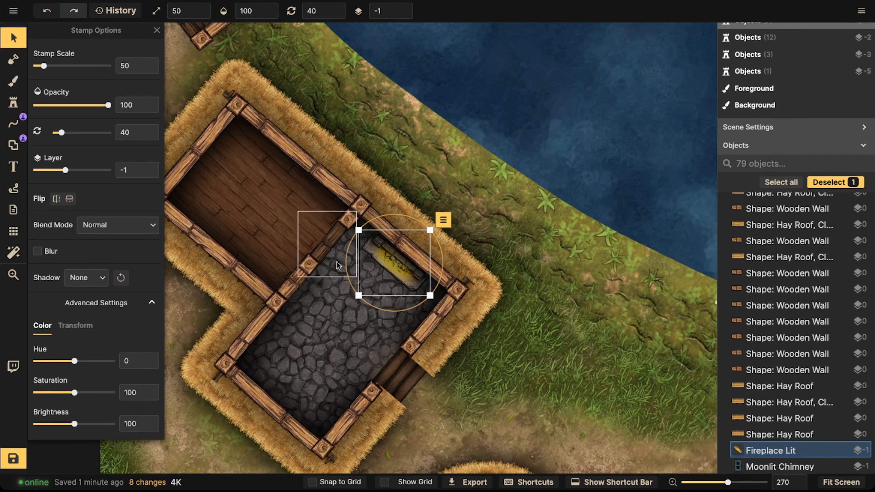
pyautogui.click(385, 257)
pyautogui.click(385, 258)
# Step: Paste another fireplace into the L-shaped house's stone room against its lower wall, rotated 220°
pyautogui.moveTo(445, 219); pyautogui.dragTo(265, 362)
pyautogui.moveTo(463, 172); pyautogui.dragTo(428, 372)
pyautogui.moveTo(419, 182); pyautogui.dragTo(444, 347)
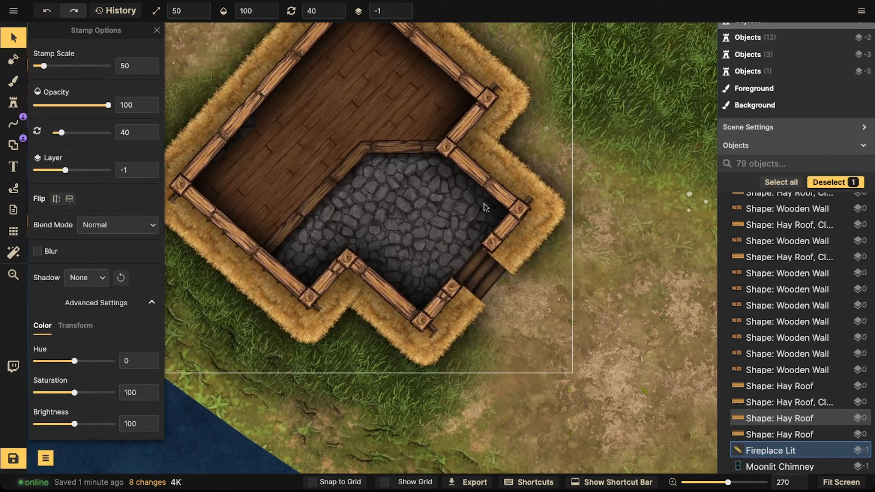
pyautogui.hotkey('ctrl', 'v')
pyautogui.moveTo(465, 198); pyautogui.dragTo(390, 273)
pyautogui.scroll(-18, 393, 272)
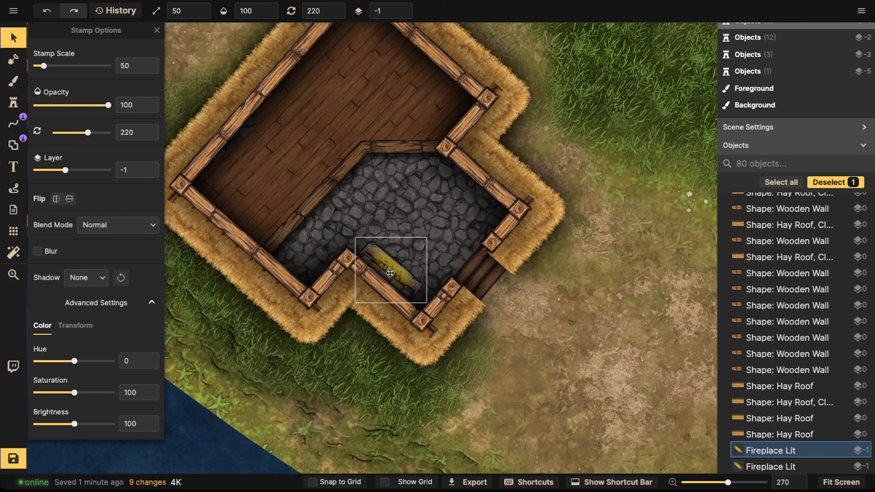
# Step: Try moving that fireplace to the wooden room's upper-left wall rotated to 310°, then return it
pyautogui.moveTo(362, 220); pyautogui.dragTo(243, 138)
pyautogui.scroll(-9, 291, 152)
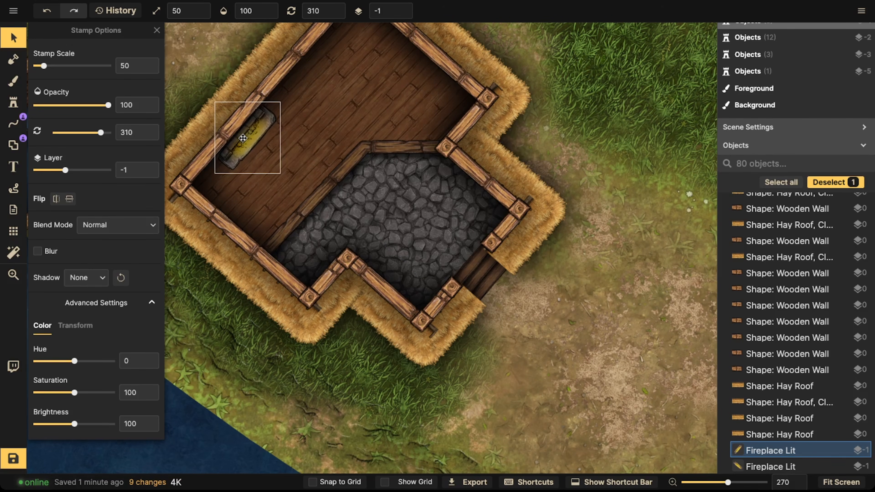
pyautogui.moveTo(247, 190); pyautogui.dragTo(240, 189)
pyautogui.moveTo(244, 144); pyautogui.dragTo(391, 260)
pyautogui.scroll(-6, 390, 258)
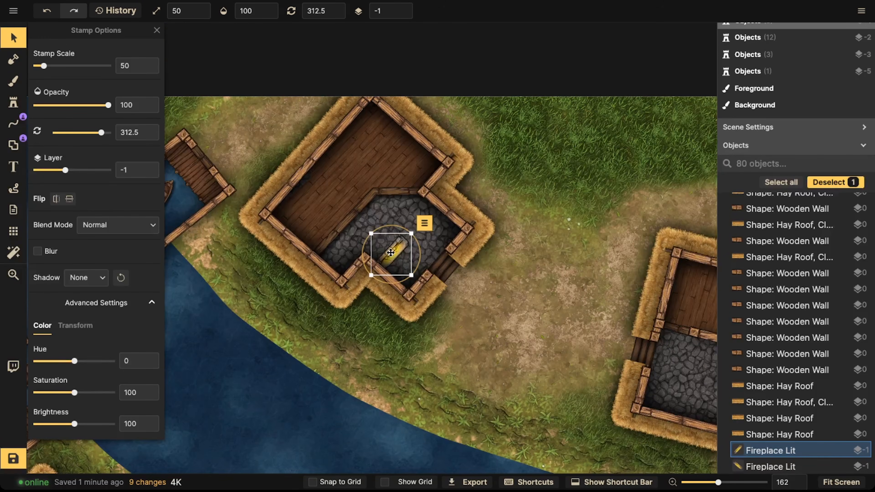
pyautogui.scroll(-5, 390, 253)
pyautogui.scroll(-1, 390, 252)
pyautogui.moveTo(390, 253); pyautogui.dragTo(390, 287)
pyautogui.scroll(1, 391, 265)
pyautogui.scroll(6, 389, 261)
# Step: Paste a fireplace into the large rectangular house's stone room against its lower wall, rotated about 198°
pyautogui.moveTo(391, 216); pyautogui.dragTo(218, 233)
pyautogui.scroll(-2, 393, 219)
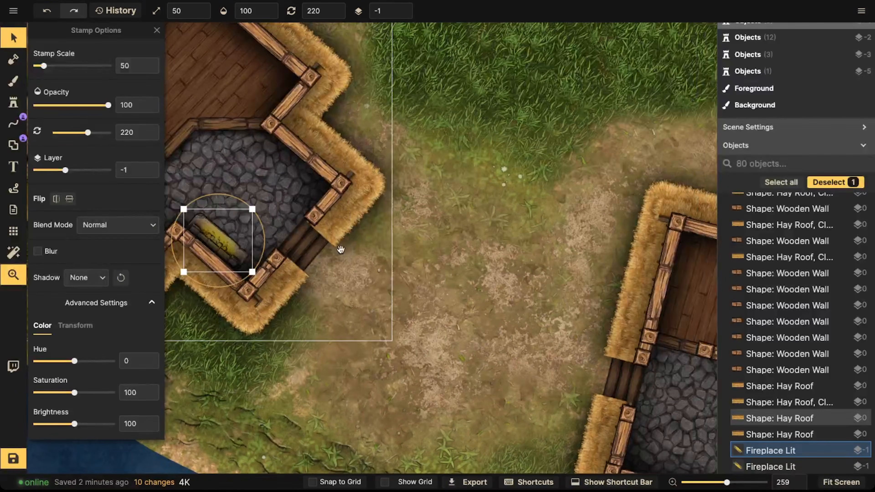
pyautogui.moveTo(347, 259); pyautogui.dragTo(395, 243)
pyautogui.hscroll(10, 416, 244)
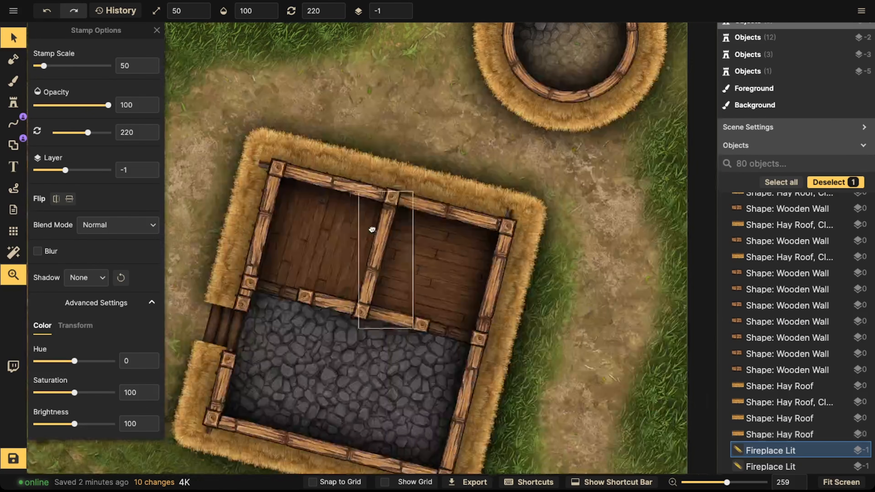
pyautogui.scroll(-5, 360, 292)
pyautogui.scroll(-3, 425, 347)
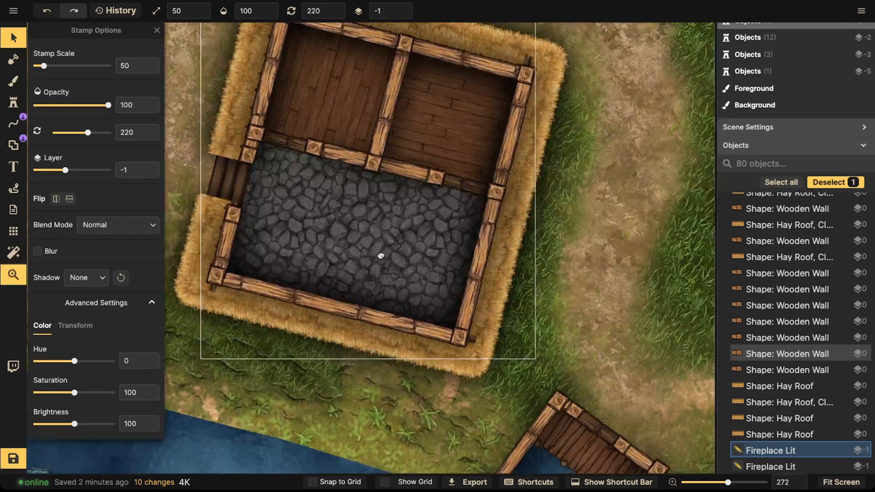
pyautogui.scroll(1, 381, 254)
pyautogui.hotkey('ctrl', 'v')
pyautogui.moveTo(435, 268); pyautogui.dragTo(341, 275)
pyautogui.moveTo(340, 324); pyautogui.dragTo(347, 324)
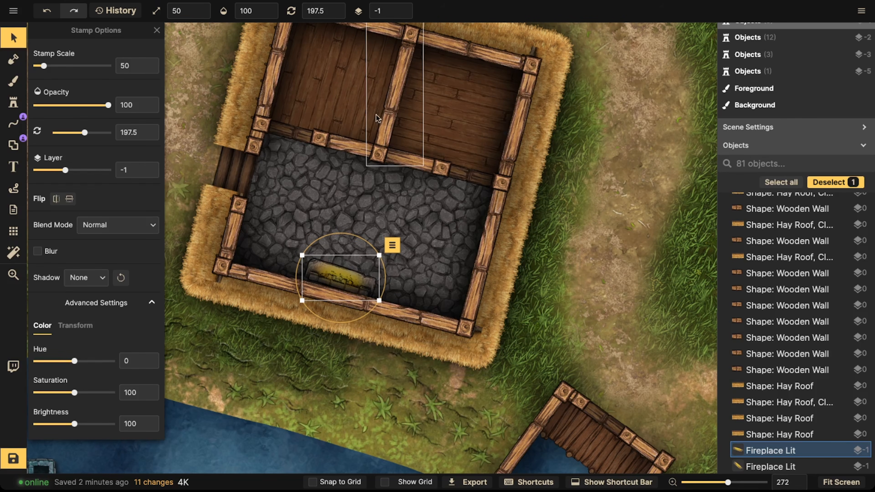
# Step: Select the chimney stamp on the river and set its saturation to 0
pyautogui.moveTo(347, 277); pyautogui.dragTo(249, 138)
pyautogui.scroll(-2, 358, 252)
pyautogui.press('space')
pyautogui.moveTo(460, 305)
pyautogui.mouseDown()
pyautogui.moveTo(453, 195)
pyautogui.moveTo(474, 68)
pyautogui.mouseUp()
pyautogui.moveTo(299, 378)
pyautogui.mouseDown()
pyautogui.moveTo(365, 285)
pyautogui.moveTo(617, 217)
pyautogui.mouseUp()
pyautogui.moveTo(295, 217); pyautogui.dragTo(522, 208)
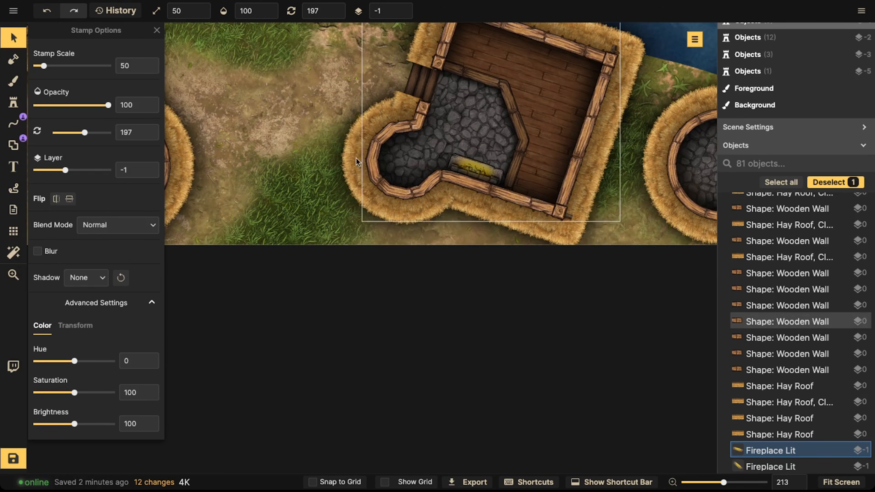
pyautogui.moveTo(260, 156); pyautogui.dragTo(274, 209)
pyautogui.press('space')
pyautogui.moveTo(335, 131)
pyautogui.mouseDown()
pyautogui.moveTo(277, 276)
pyautogui.moveTo(234, 345)
pyautogui.mouseUp()
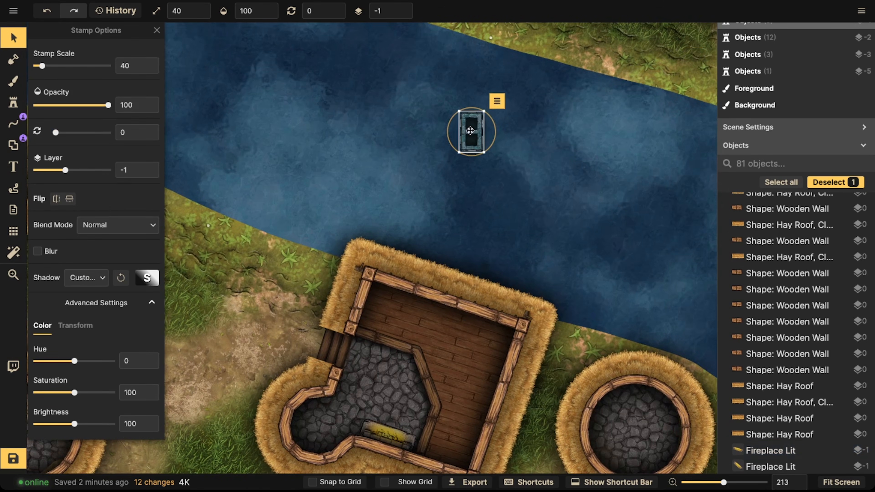
pyautogui.click(471, 133)
pyautogui.scroll(2, 471, 133)
pyautogui.moveTo(58, 392); pyautogui.dragTo(35, 393)
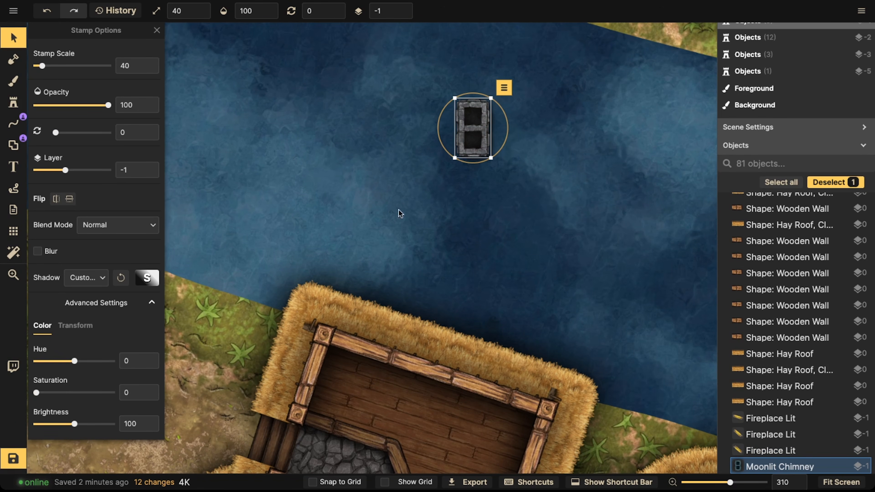
# Step: Scale the chimney to 30, set its layer to 5 and move it onto the house wall behind the fireplace
pyautogui.moveTo(489, 109); pyautogui.dragTo(419, 66)
pyautogui.click(403, 7)
pyautogui.moveTo(419, 66); pyautogui.dragTo(410, 304)
pyautogui.moveTo(410, 304); pyautogui.dragTo(421, 118)
pyautogui.moveTo(421, 119); pyautogui.dragTo(335, 307)
pyautogui.scroll(-2, 349, 291)
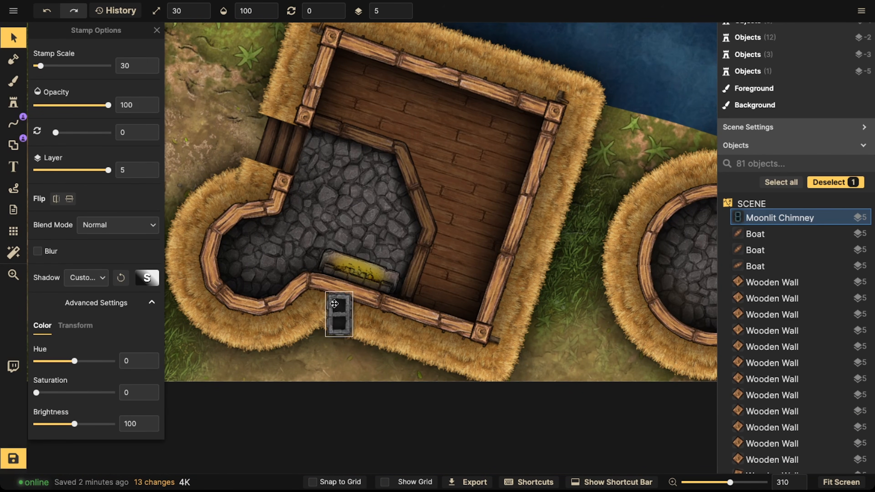
# Step: Open the stamp catalog and pick a square stone chimney stamp to place above the fireplace
pyautogui.click(13, 102)
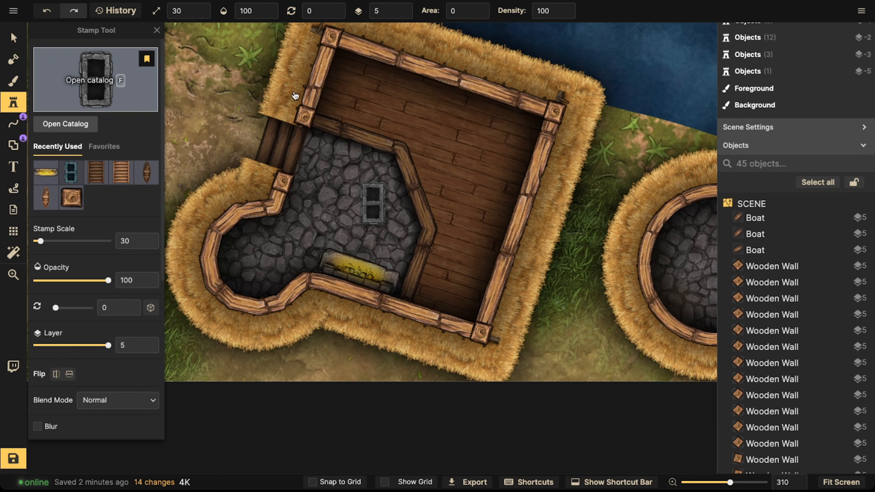
pyautogui.press('f')
pyautogui.click(525, 151)
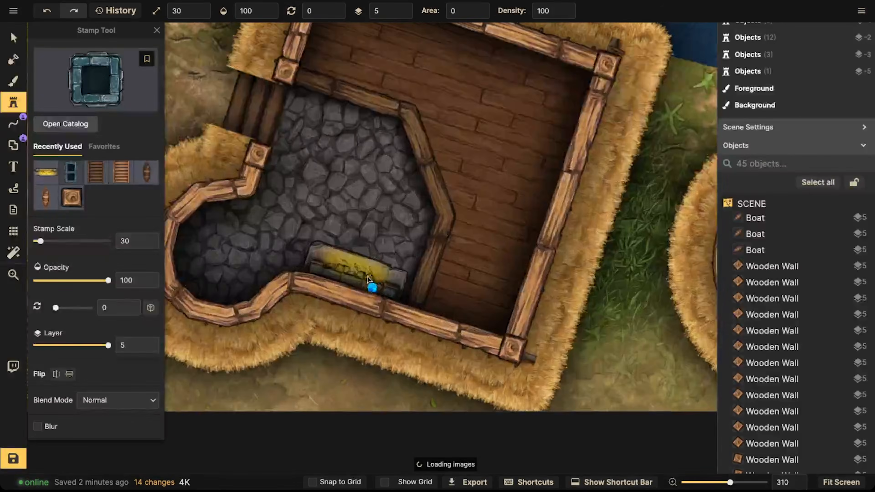
pyautogui.scroll(5, 368, 279)
pyautogui.click(374, 203)
pyautogui.scroll(-5, 79, 310)
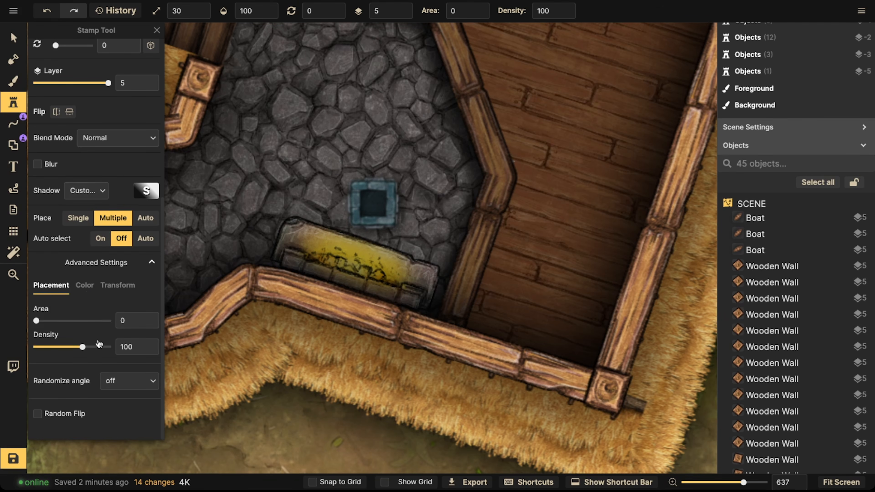
# Step: Stamp the desaturated chimney onto the house wall in front of the fireplace
pyautogui.click(85, 285)
pyautogui.moveTo(71, 358); pyautogui.dragTo(25, 362)
pyautogui.scroll(2, 192, 306)
pyautogui.click(74, 199)
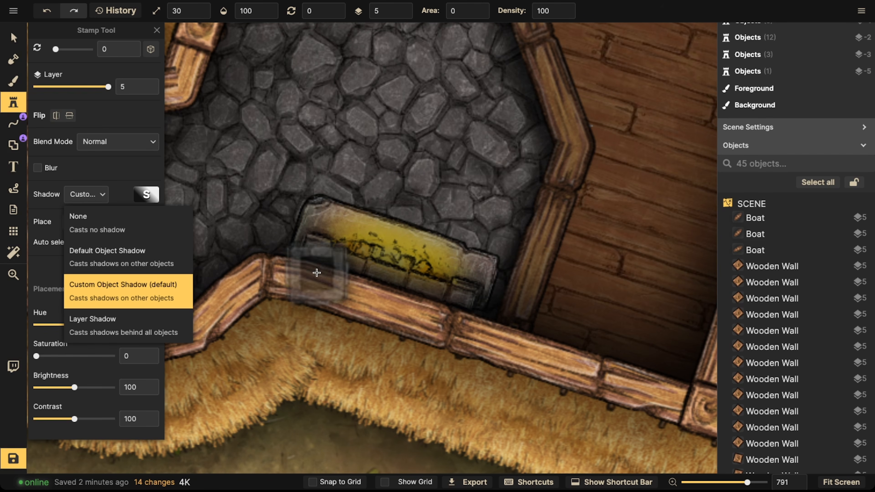
pyautogui.scroll(3, 362, 290)
pyautogui.click(363, 292)
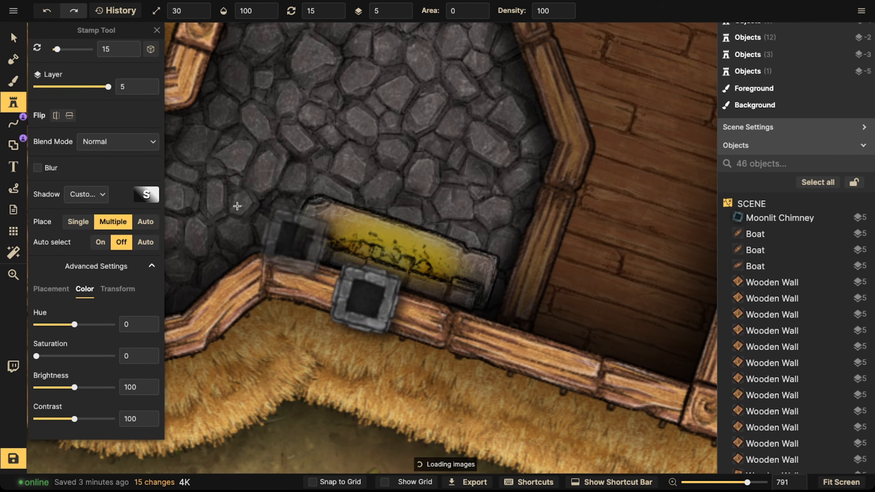
# Step: Select the placed chimney and resize it to a stamp scale of 35, keeping it over the wall
pyautogui.click(13, 37)
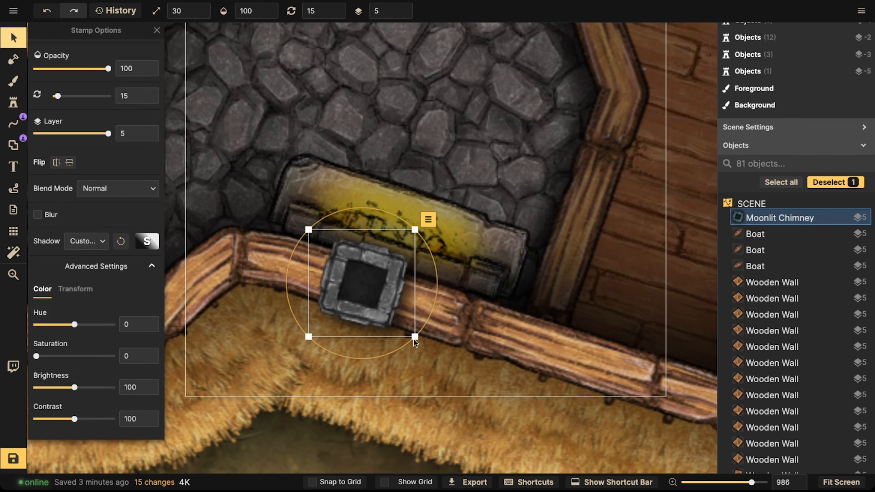
pyautogui.click(88, 241)
pyautogui.moveTo(417, 335); pyautogui.dragTo(420, 336)
pyautogui.hotkey('ctrl', 'z')
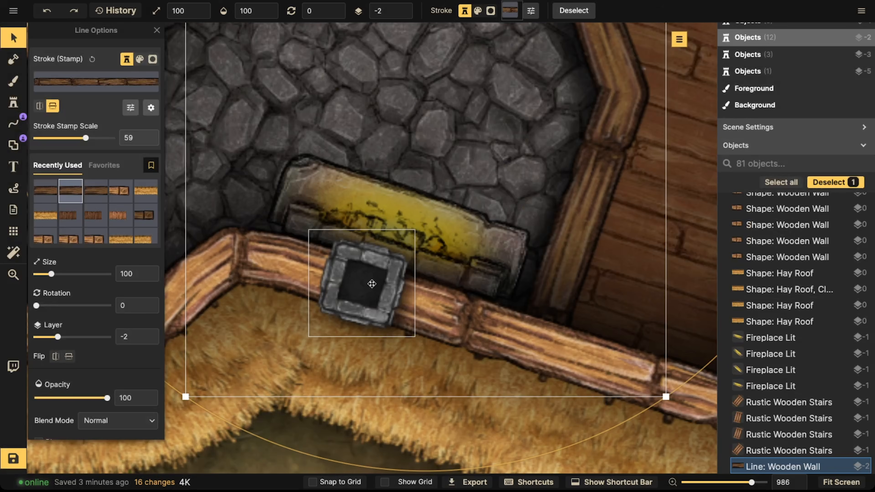
pyautogui.click(372, 283)
pyautogui.moveTo(413, 336); pyautogui.dragTo(429, 352)
pyautogui.moveTo(351, 373); pyautogui.dragTo(346, 369)
pyautogui.scroll(-2, 352, 292)
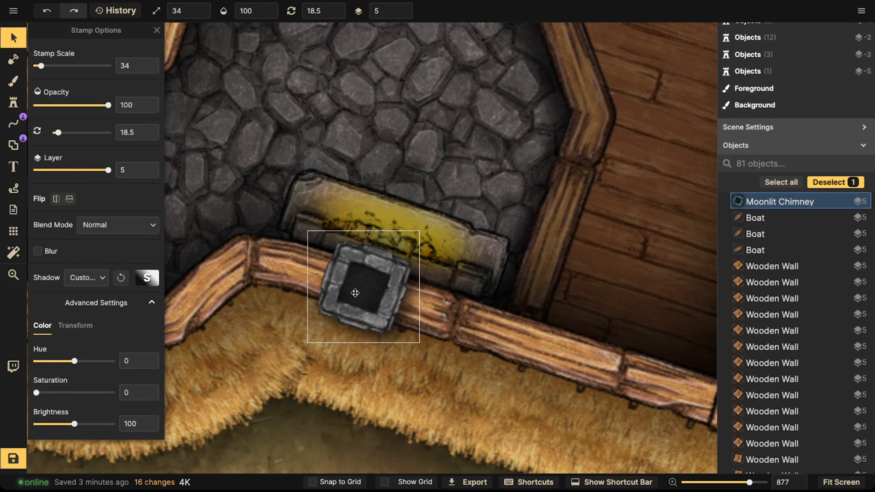
pyautogui.scroll(-3, 373, 305)
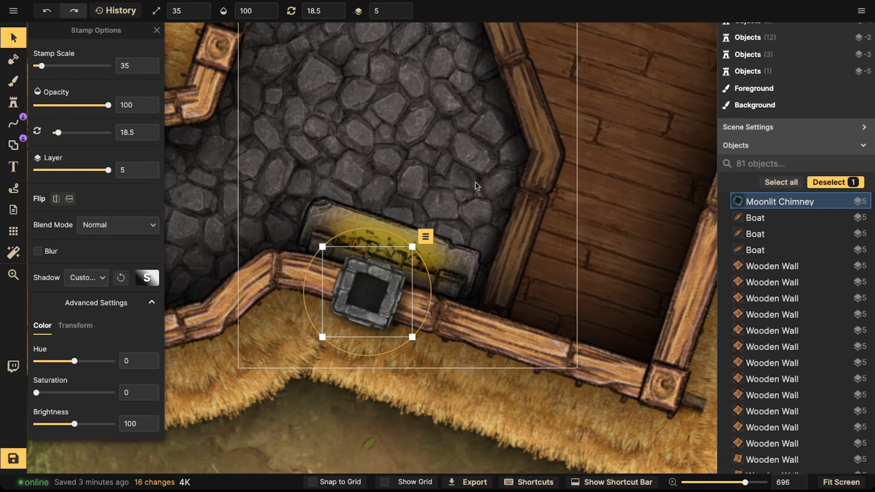
# Step: Pan to another house and paste a copy of the chimney onto the wall by its fireplace
pyautogui.press('space')
pyautogui.moveTo(496, 183); pyautogui.dragTo(218, 199)
pyautogui.moveTo(651, 141); pyautogui.dragTo(383, 487)
pyautogui.moveTo(582, 52); pyautogui.dragTo(221, 411)
pyautogui.moveTo(682, 334); pyautogui.dragTo(675, 372)
pyautogui.moveTo(310, 175); pyautogui.dragTo(671, 386)
pyautogui.moveTo(516, 48); pyautogui.dragTo(430, 396)
pyautogui.moveTo(523, 81); pyautogui.dragTo(389, 276)
pyautogui.moveTo(389, 227); pyautogui.dragTo(613, 86)
pyautogui.moveTo(251, 369); pyautogui.dragTo(321, 261)
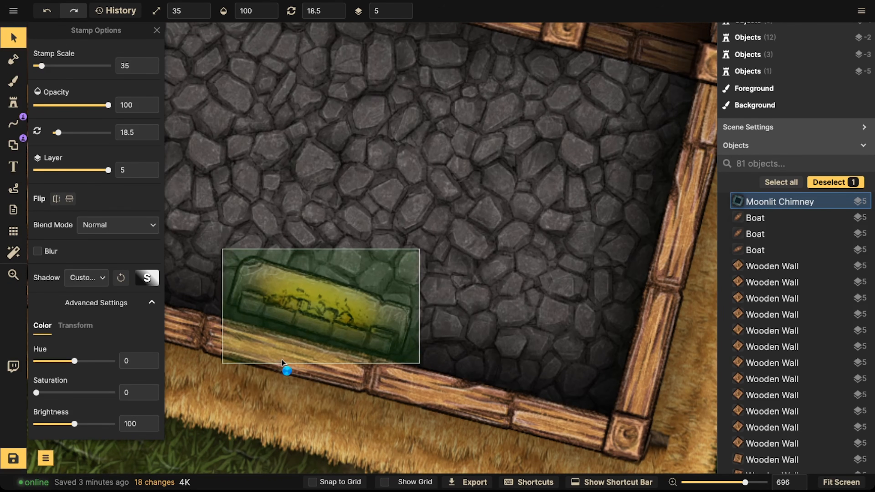
pyautogui.hotkey('ctrl', 'v')
pyautogui.moveTo(283, 361); pyautogui.dragTo(295, 354)
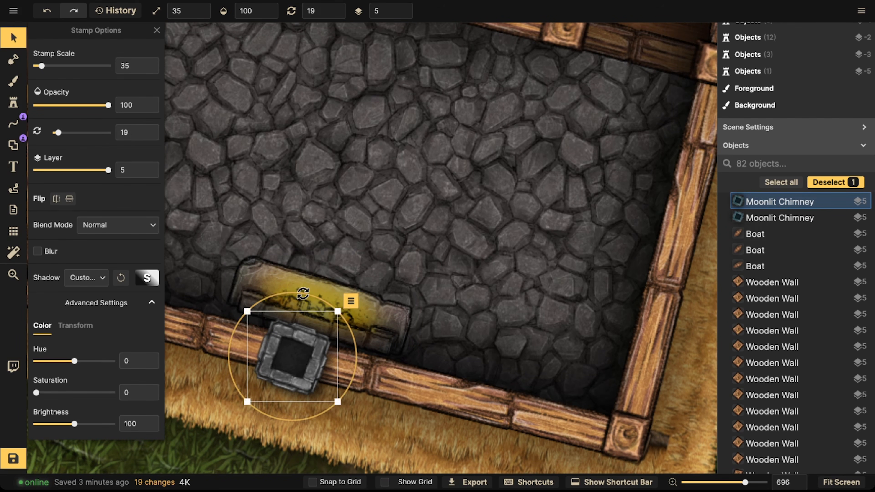
# Step: Reposition the pasted chimney so it sits on the wall in front of the fireplace
pyautogui.click(289, 291)
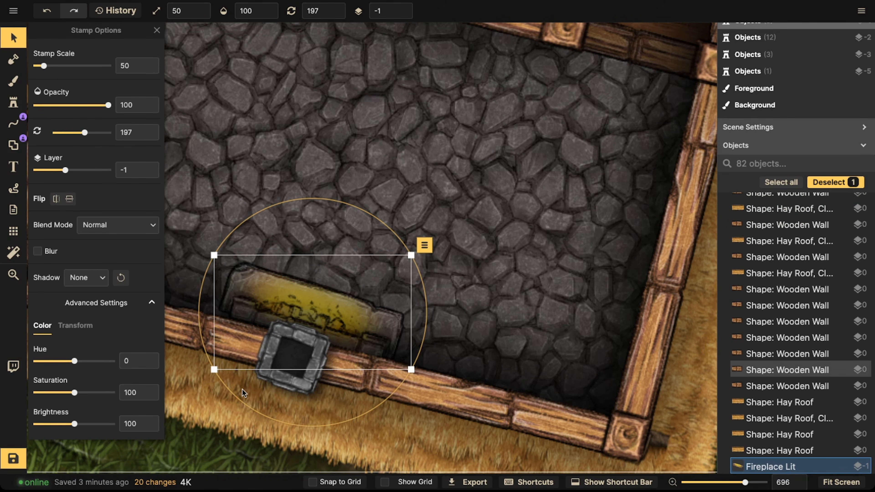
pyautogui.moveTo(243, 404); pyautogui.dragTo(245, 409)
pyautogui.click(299, 368)
pyautogui.click(299, 370)
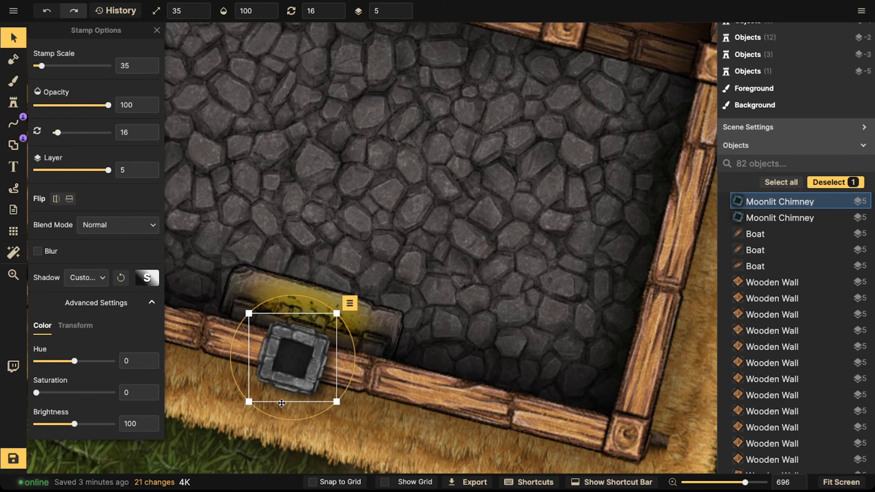
pyautogui.moveTo(282, 418); pyautogui.dragTo(283, 417)
pyautogui.moveTo(294, 366); pyautogui.dragTo(293, 363)
# Step: Pan to the next house and paste a chimney onto its wall behind the fireplace, rotated about 38°
pyautogui.scroll(-2, 293, 366)
pyautogui.scroll(-2, 293, 363)
pyautogui.press('space')
pyautogui.moveTo(281, 248); pyautogui.dragTo(650, 132)
pyautogui.moveTo(371, 161); pyautogui.dragTo(647, 182)
pyautogui.scroll(-5, 242, 188)
pyautogui.press('space')
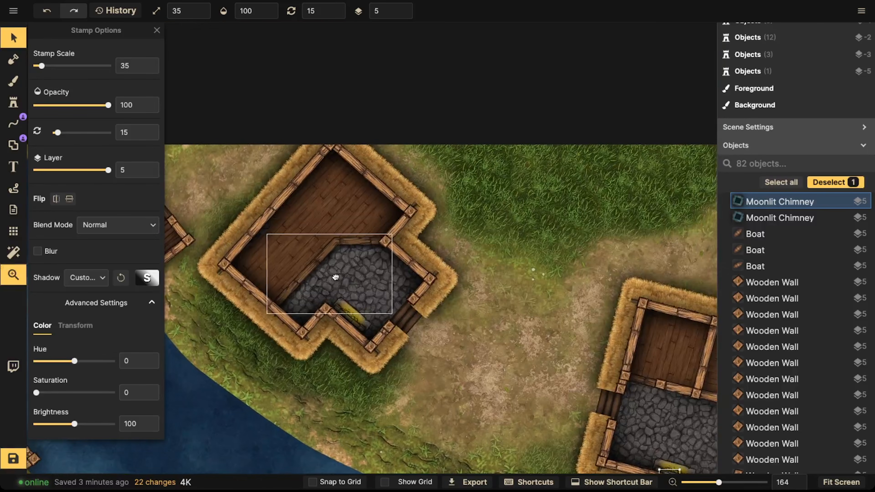
pyautogui.scroll(4, 336, 320)
pyautogui.moveTo(356, 336); pyautogui.dragTo(349, 334)
pyautogui.scroll(1, 353, 336)
pyautogui.moveTo(350, 369); pyautogui.dragTo(345, 370)
pyautogui.moveTo(361, 333); pyautogui.dragTo(360, 333)
pyautogui.press('space')
pyautogui.moveTo(308, 365); pyautogui.dragTo(424, 234)
pyautogui.moveTo(348, 327); pyautogui.dragTo(516, 140)
pyautogui.moveTo(299, 290); pyautogui.dragTo(356, 221)
pyautogui.scroll(5, 463, 319)
pyautogui.hotkey('ctrl', 'v')
pyautogui.moveTo(552, 259); pyautogui.dragTo(543, 252)
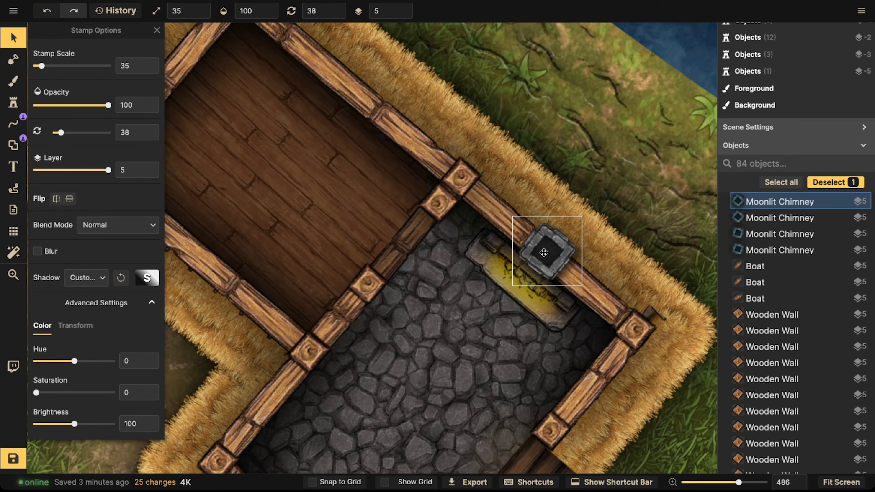
# Step: Draw a short stone wall line with the Line tool along the house wall through the chimney
pyautogui.click(23, 121)
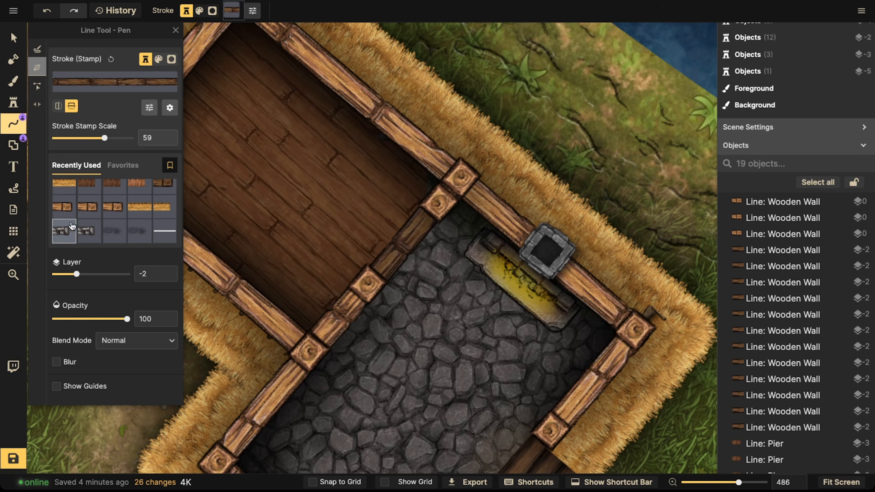
pyautogui.click(72, 226)
pyautogui.moveTo(527, 243)
pyautogui.mouseDown()
pyautogui.moveTo(340, 130)
pyautogui.moveTo(350, 114)
pyautogui.mouseUp()
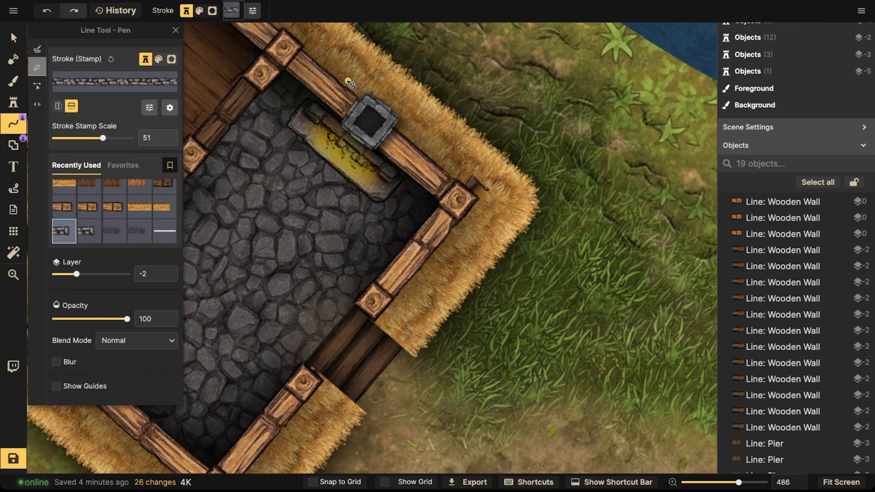
pyautogui.click(323, 83)
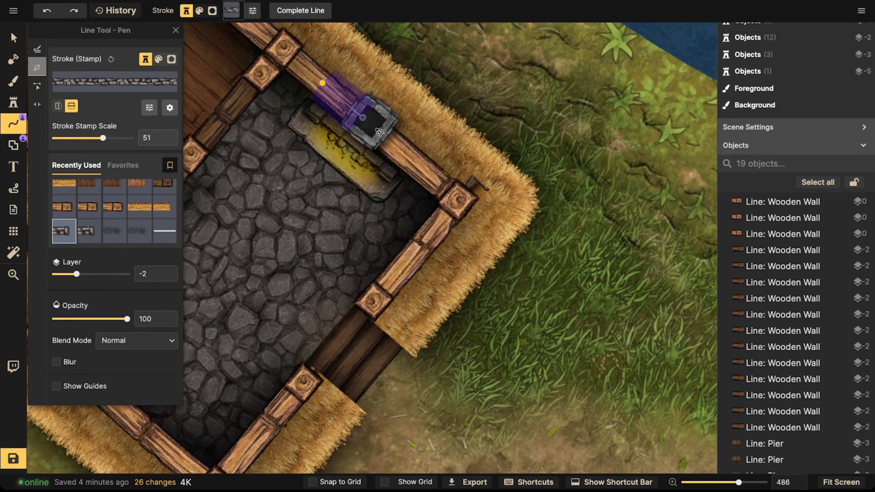
pyautogui.doubleClick(416, 168)
# Step: Select the stone wall line and set its layer to 4
pyautogui.click(11, 43)
pyautogui.click(403, 7)
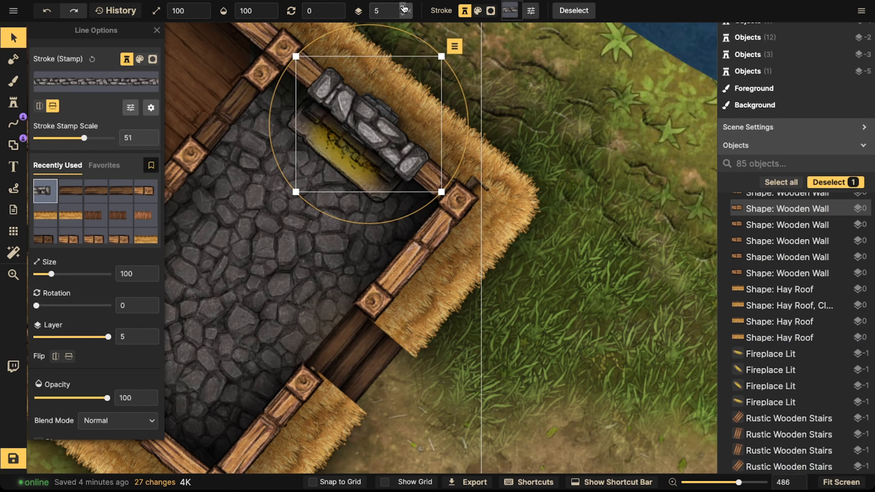
pyautogui.click(403, 14)
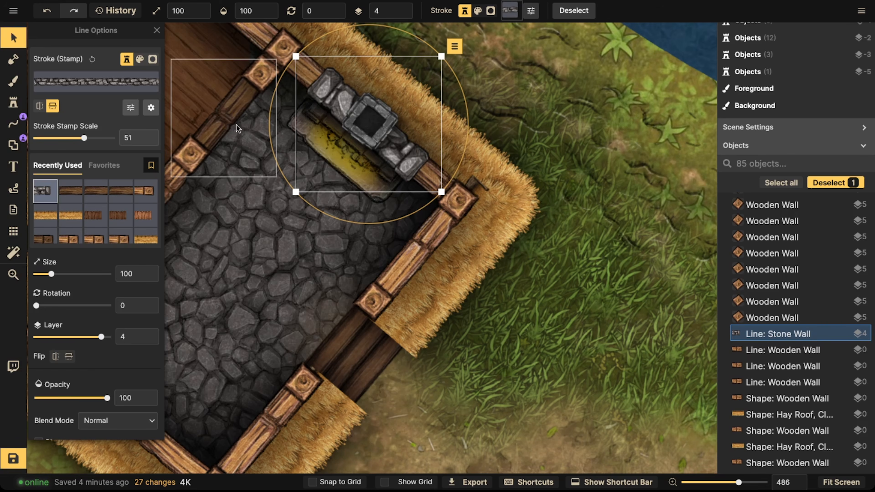
pyautogui.click(362, 120)
pyautogui.click(367, 149)
pyautogui.click(395, 146)
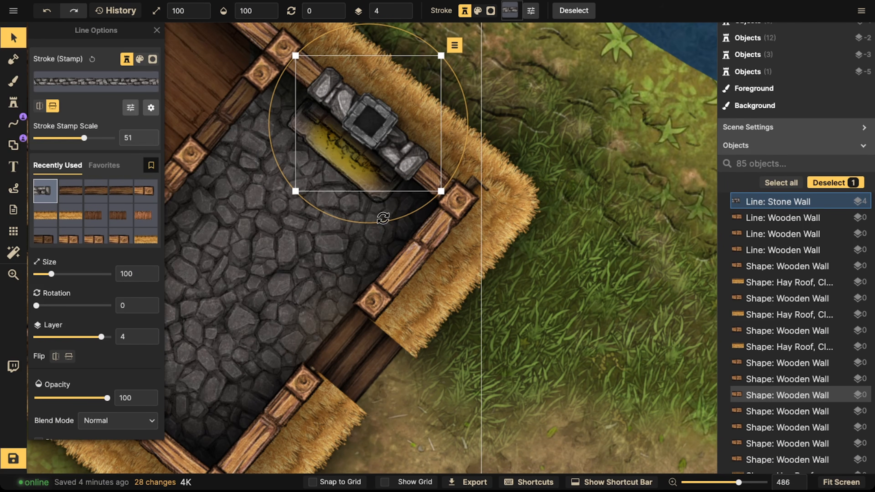
pyautogui.click(384, 216)
pyautogui.click(386, 139)
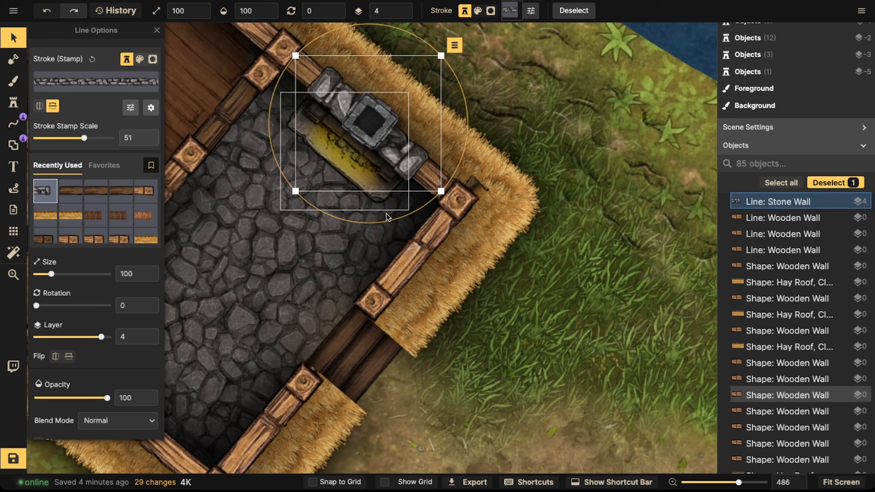
# Step: Pan to another house, paste the stone wall over its chimney and rotate it to about 337°
pyautogui.scroll(-3, 352, 130)
pyautogui.scroll(-3, 352, 131)
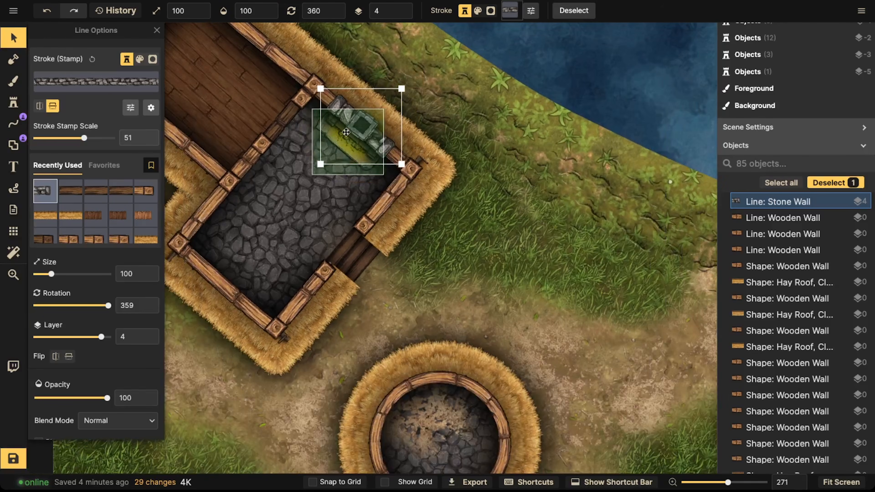
pyautogui.press('space')
pyautogui.moveTo(343, 250); pyautogui.dragTo(284, 153)
pyautogui.moveTo(338, 307); pyautogui.dragTo(215, 139)
pyautogui.moveTo(470, 190); pyautogui.dragTo(88, 192)
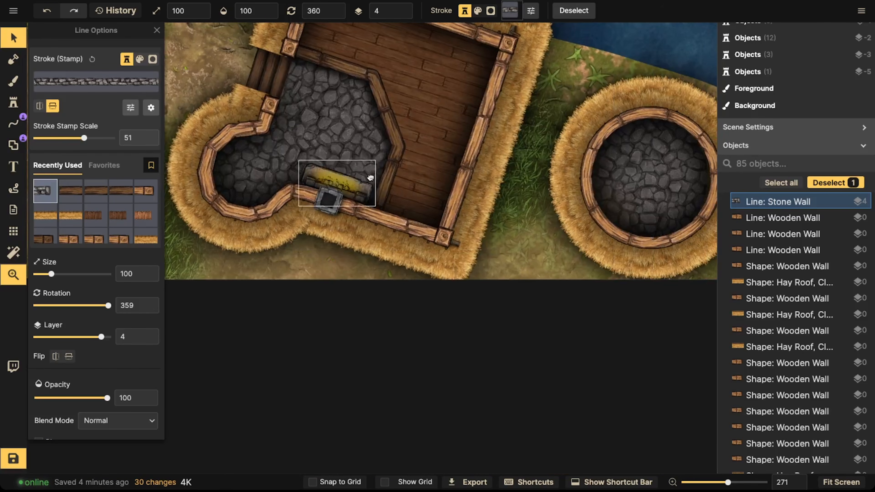
pyautogui.hotkey('ctrl', 'v')
pyautogui.scroll(4, 355, 207)
pyautogui.scroll(-3, 360, 205)
pyautogui.moveTo(360, 205); pyautogui.dragTo(299, 189)
pyautogui.moveTo(298, 285); pyautogui.dragTo(309, 282)
pyautogui.click(312, 207)
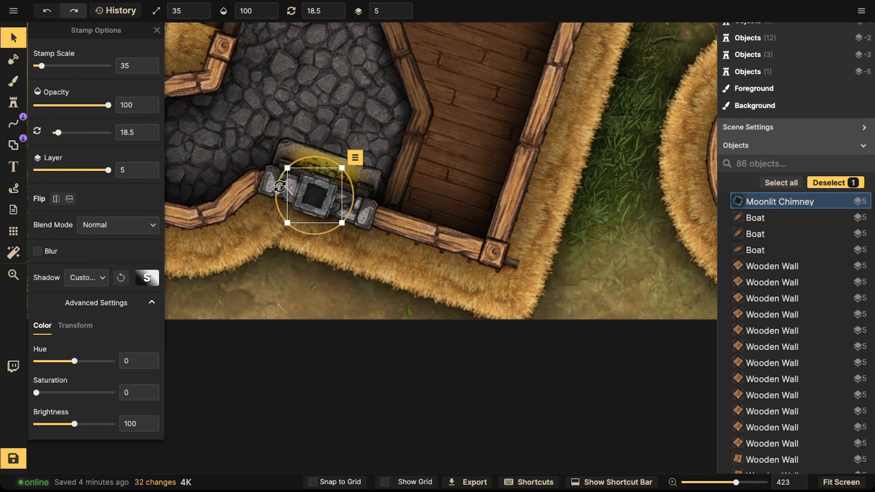
pyautogui.click(273, 184)
pyautogui.moveTo(420, 143); pyautogui.dragTo(293, 369)
pyautogui.moveTo(465, 175); pyautogui.dragTo(241, 268)
# Step: Pan to the upper house and paste the stone wall over its chimney wall
pyautogui.scroll(-3, 393, 169)
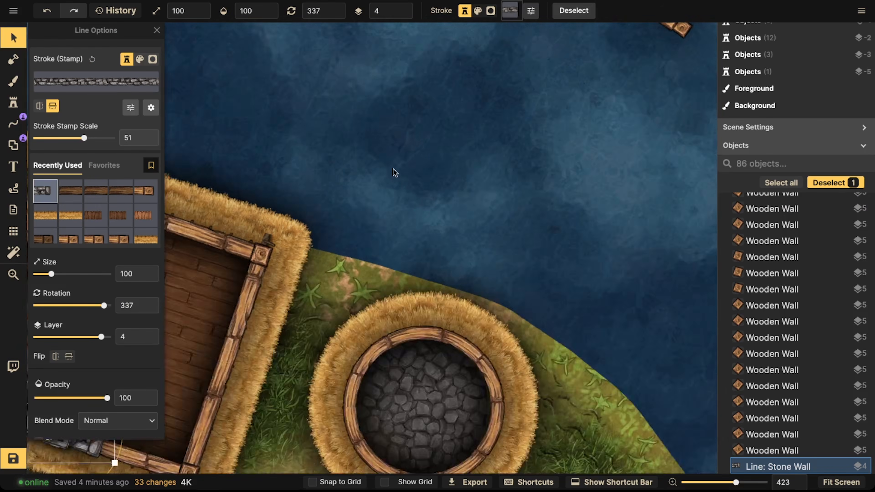
pyautogui.scroll(-10, 394, 168)
pyautogui.moveTo(410, 136); pyautogui.dragTo(396, 207)
pyautogui.moveTo(440, 124); pyautogui.dragTo(329, 222)
pyautogui.moveTo(408, 141); pyautogui.dragTo(383, 208)
pyautogui.scroll(5, 294, 257)
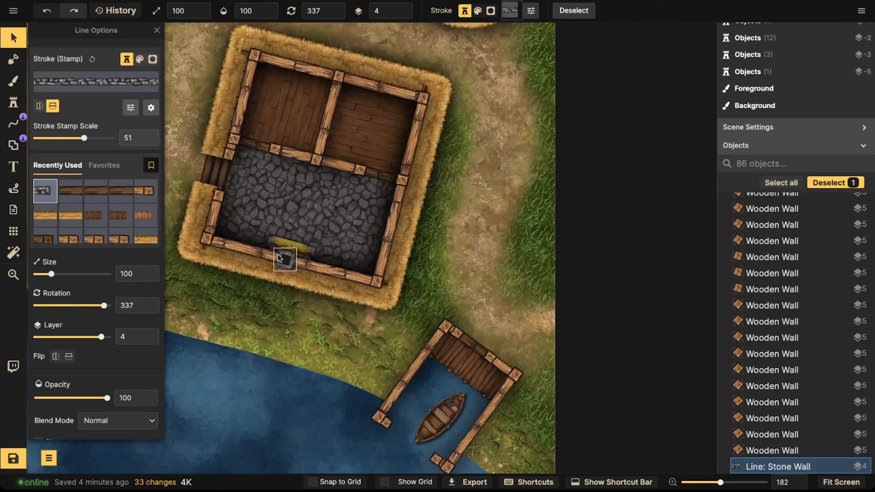
pyautogui.scroll(3, 279, 257)
pyautogui.hotkey('ctrl', 'v')
pyautogui.moveTo(281, 257); pyautogui.dragTo(291, 260)
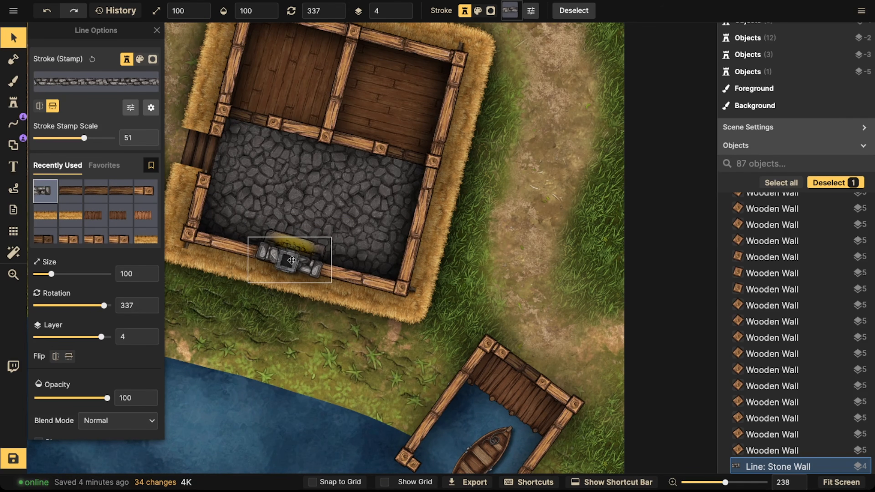
pyautogui.moveTo(285, 304); pyautogui.dragTo(288, 303)
# Step: Pan to the next house and paste the stone wall over its chimney
pyautogui.moveTo(289, 268); pyautogui.dragTo(549, 386)
pyautogui.moveTo(193, 120); pyautogui.dragTo(517, 221)
pyautogui.scroll(2, 365, 248)
pyautogui.scroll(5, 357, 247)
pyautogui.hotkey('ctrl', 'v')
pyautogui.moveTo(358, 247); pyautogui.dragTo(360, 254)
pyautogui.scroll(3, 360, 254)
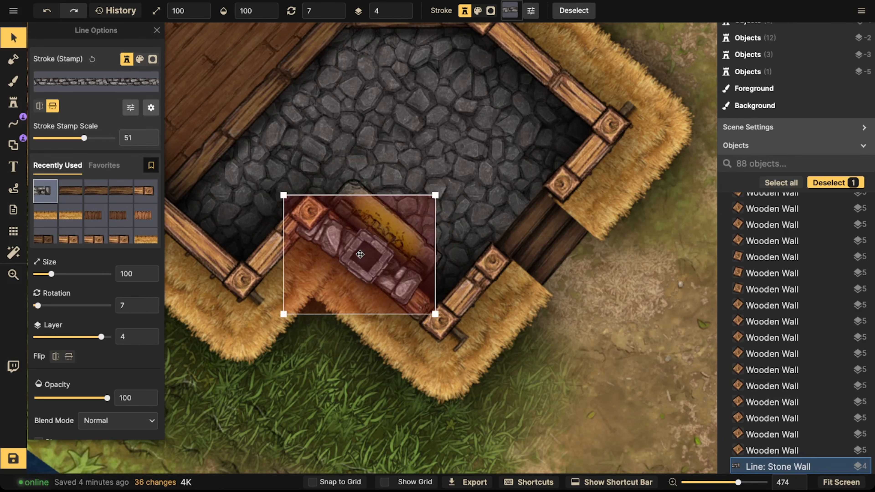
pyautogui.scroll(2, 360, 255)
# Step: Rotate and align the pasted stone wall so it runs along the house wall under the chimney
pyautogui.click(310, 218)
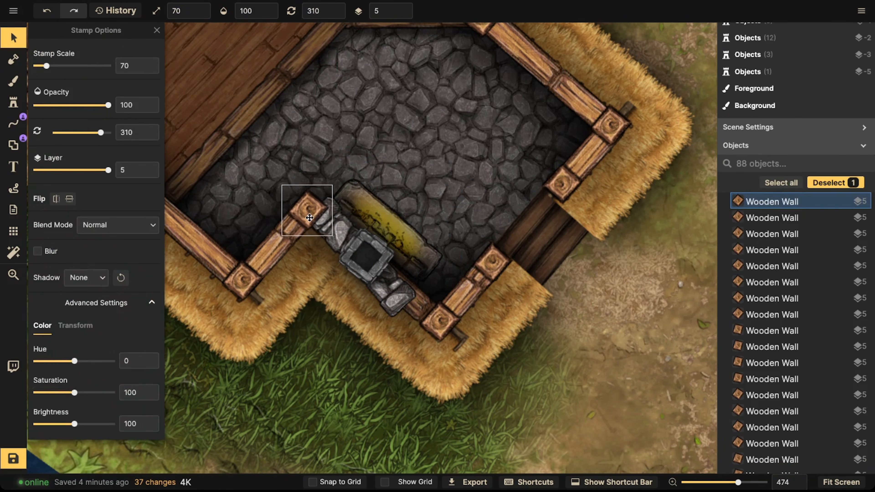
pyautogui.click(364, 249)
pyautogui.click(380, 293)
pyautogui.moveTo(381, 293); pyautogui.dragTo(391, 298)
pyautogui.moveTo(384, 350)
pyautogui.mouseDown()
pyautogui.moveTo(382, 357)
pyautogui.moveTo(392, 353)
pyautogui.mouseUp()
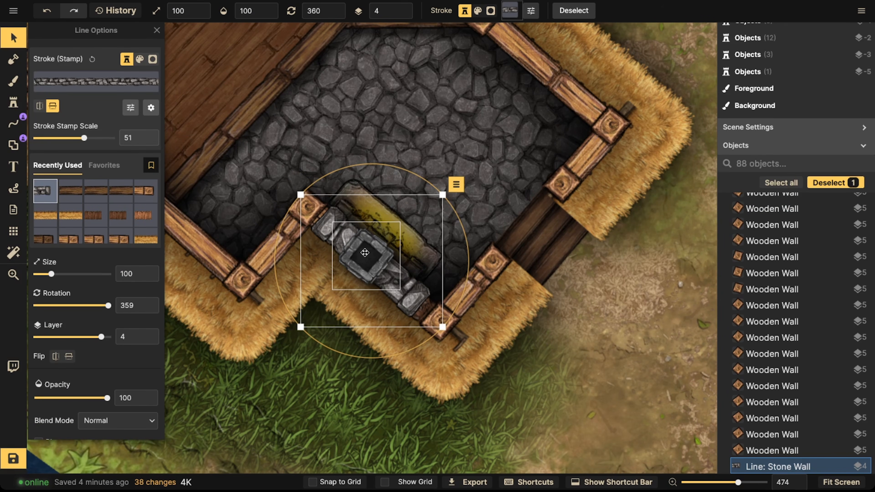
pyautogui.click(364, 253)
pyautogui.click(328, 218)
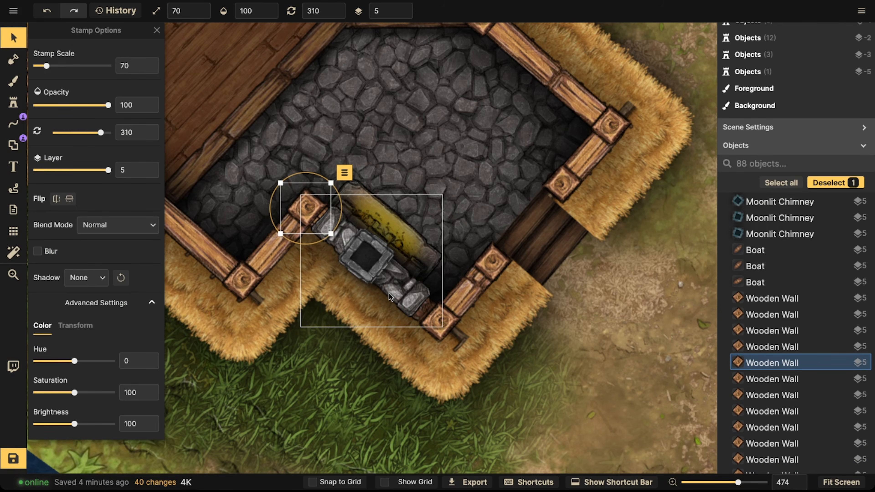
pyautogui.click(389, 293)
pyautogui.click(366, 253)
pyautogui.click(393, 215)
pyautogui.click(393, 215)
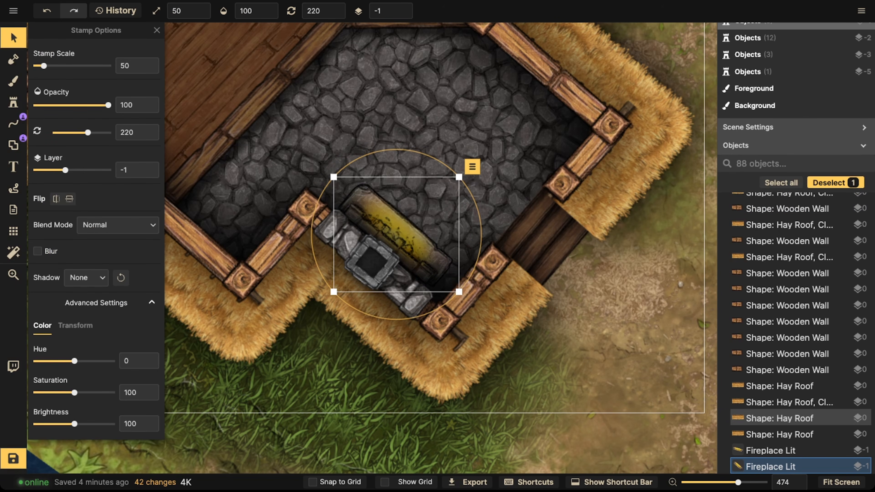
pyautogui.press('Escape')
# Step: Zoom out to review the whole battlemap and save the project
pyautogui.scroll(-10, 344, 93)
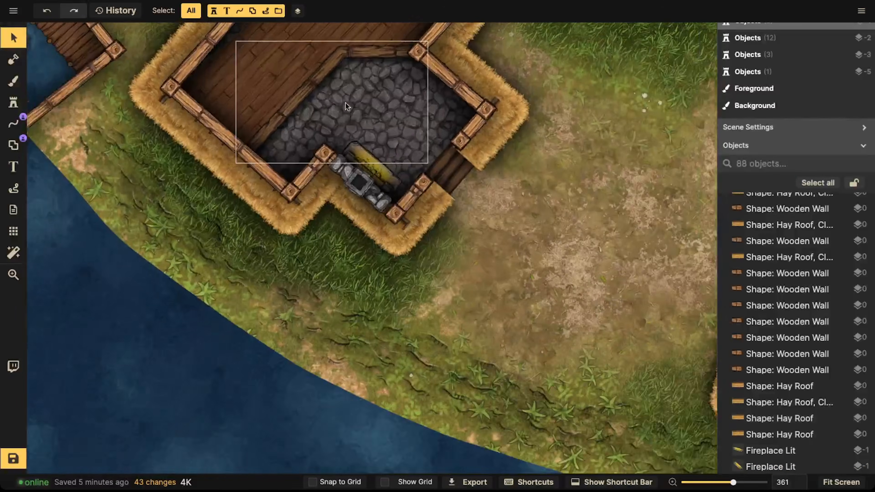
pyautogui.scroll(-15, 346, 107)
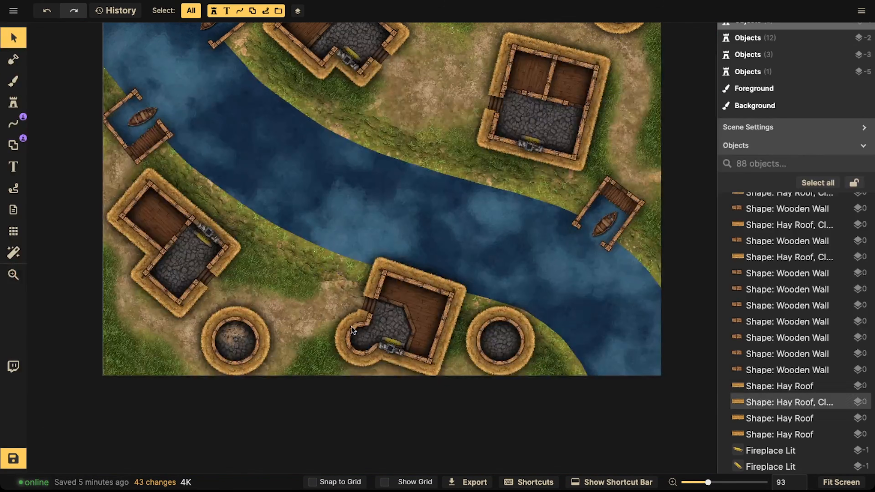
pyautogui.press('z')
pyautogui.moveTo(467, 187); pyautogui.dragTo(507, 241)
pyautogui.moveTo(391, 244); pyautogui.dragTo(403, 262)
pyautogui.moveTo(422, 223); pyautogui.dragTo(416, 217)
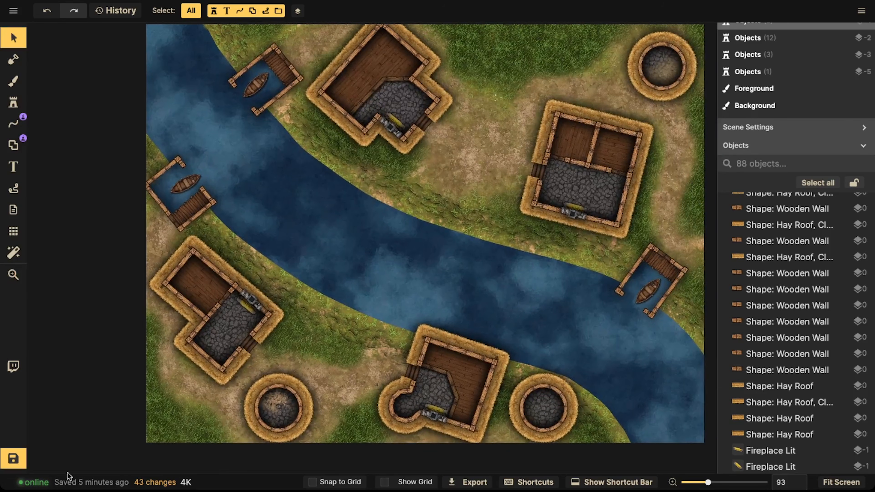
pyautogui.click(13, 460)
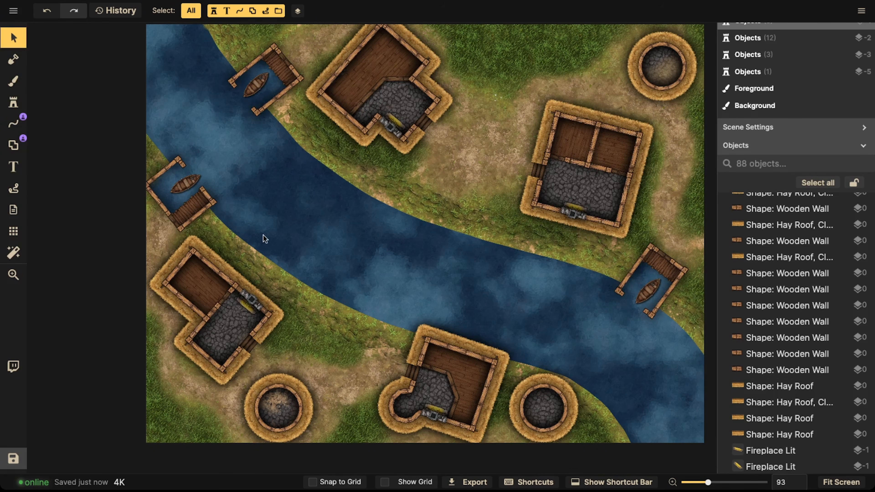
pyautogui.scroll(10, 167, 254)
pyautogui.press('space')
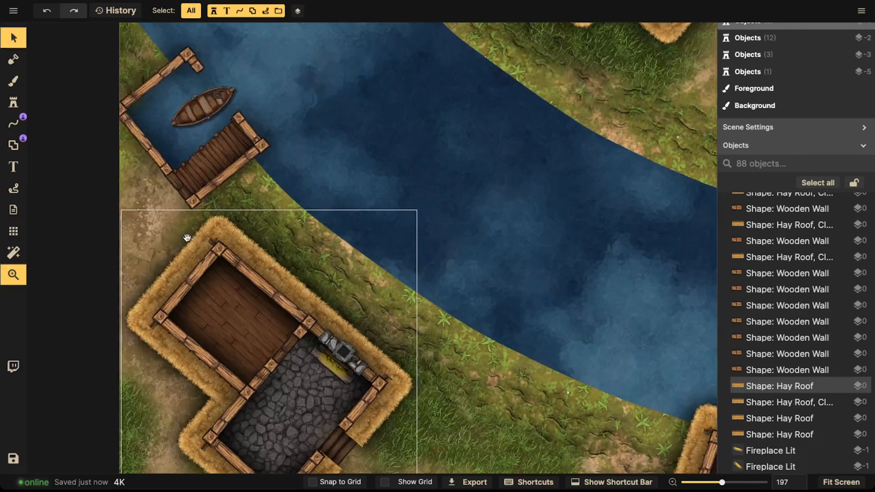
# Step: Examine the docks along the river and the lower house with the fireplace
pyautogui.moveTo(187, 238); pyautogui.dragTo(335, 231)
pyautogui.moveTo(333, 190); pyautogui.dragTo(325, 266)
pyautogui.moveTo(356, 173); pyautogui.dragTo(353, 193)
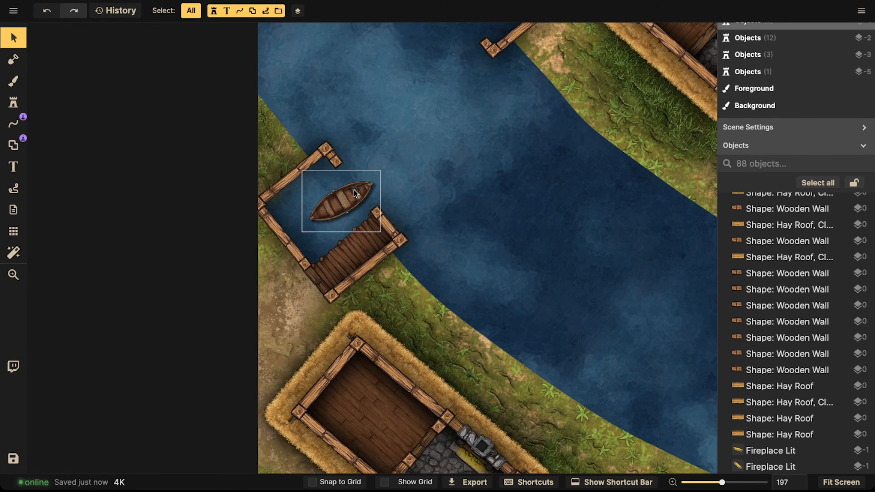
pyautogui.scroll(-2, 377, 207)
pyautogui.press('space')
pyautogui.moveTo(366, 229); pyautogui.dragTo(364, 203)
pyautogui.press('space')
pyautogui.moveTo(482, 144); pyautogui.dragTo(413, 207)
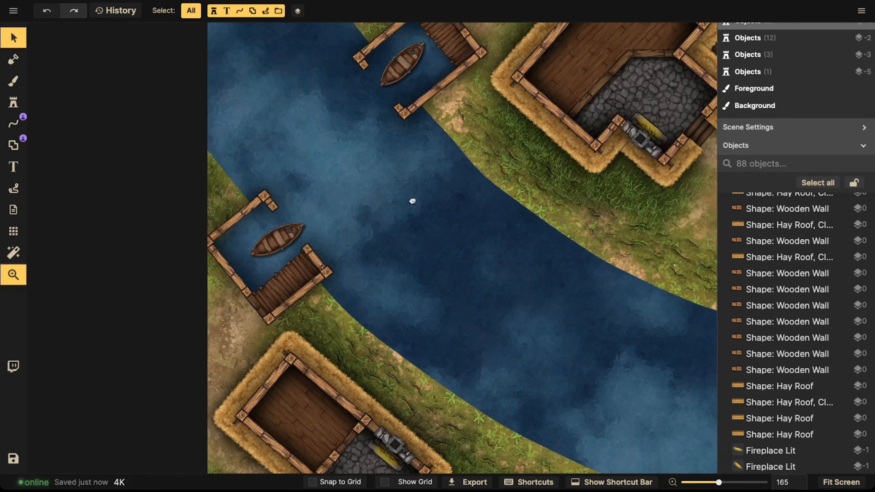
pyautogui.press('space')
pyautogui.moveTo(595, 117); pyautogui.dragTo(599, 102)
pyautogui.moveTo(520, 250); pyautogui.dragTo(566, 64)
pyautogui.scroll(1, 486, 234)
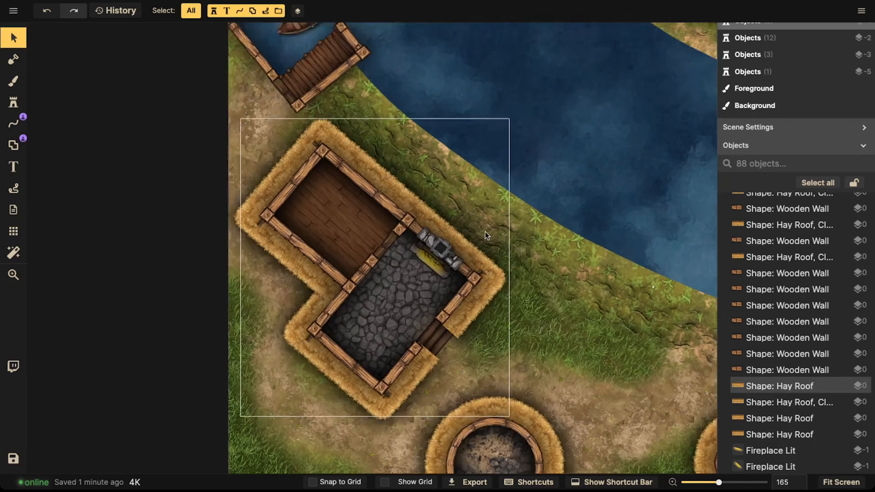
pyautogui.scroll(5, 486, 231)
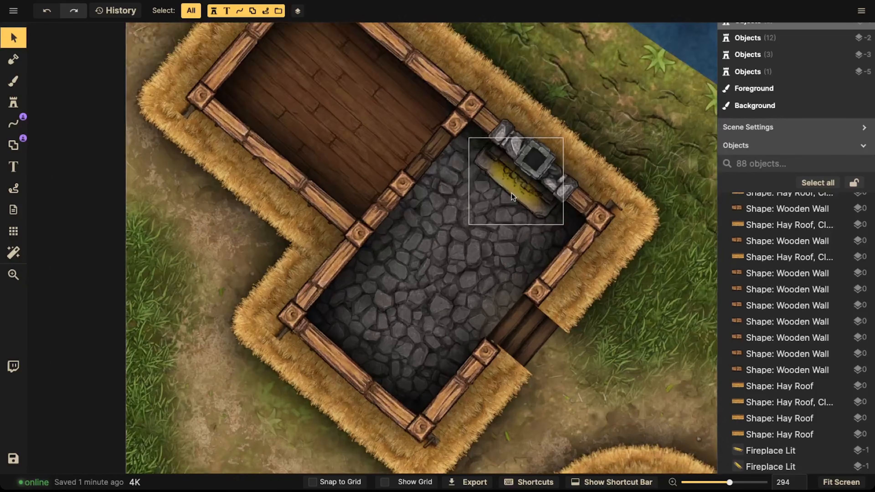
pyautogui.scroll(2, 511, 193)
pyautogui.press('space')
pyautogui.moveTo(510, 196); pyautogui.dragTo(447, 156)
pyautogui.moveTo(426, 227); pyautogui.dragTo(421, 215)
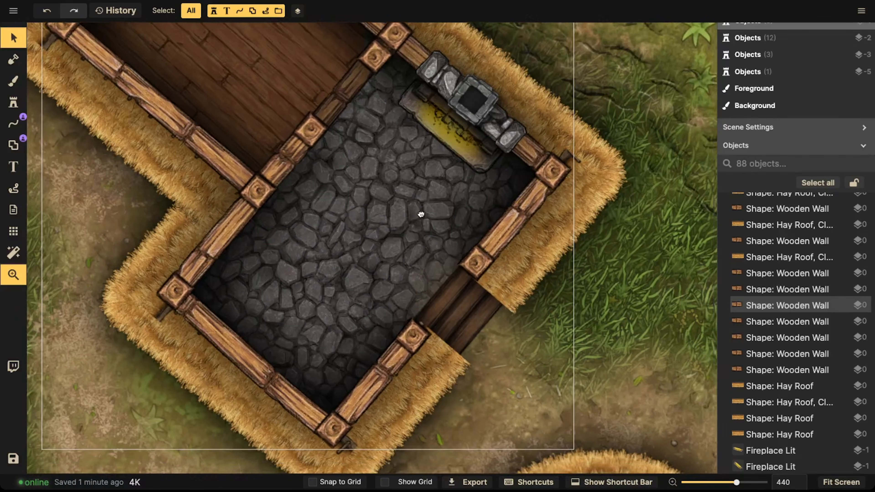
pyautogui.scroll(-2, 360, 211)
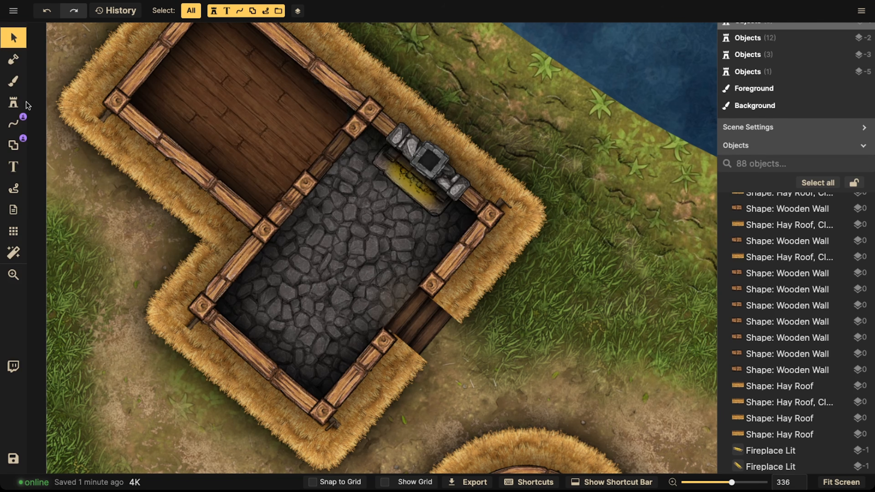
# Step: Search the stamp catalog for a table and stamp a long table at scale 30, rotated 210, in the house's lower corner
pyautogui.click(13, 103)
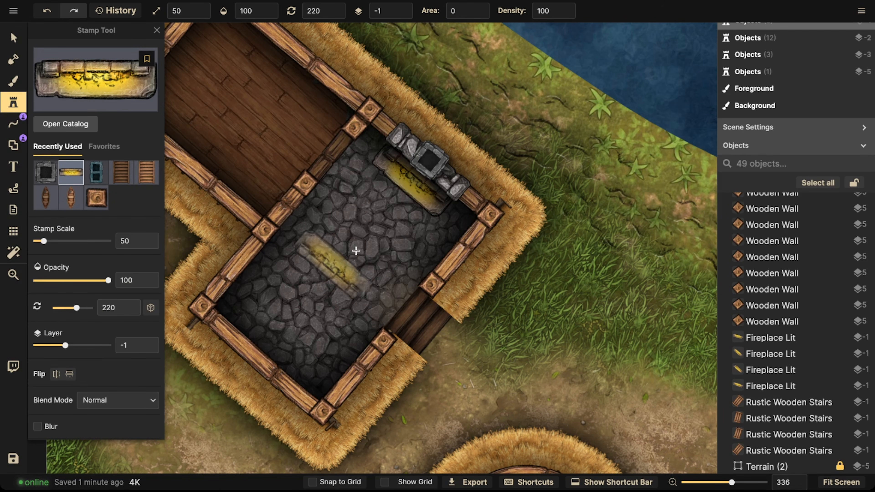
pyautogui.click(373, 204)
pyautogui.click(91, 73)
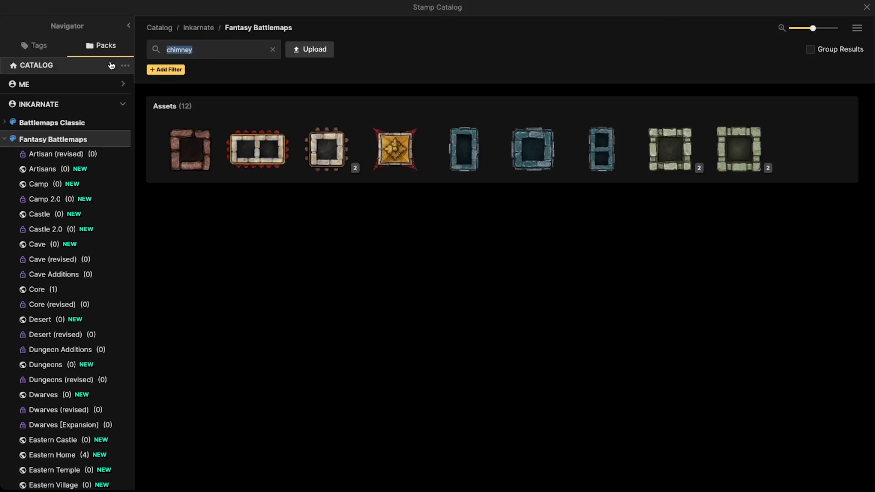
pyautogui.write('table')
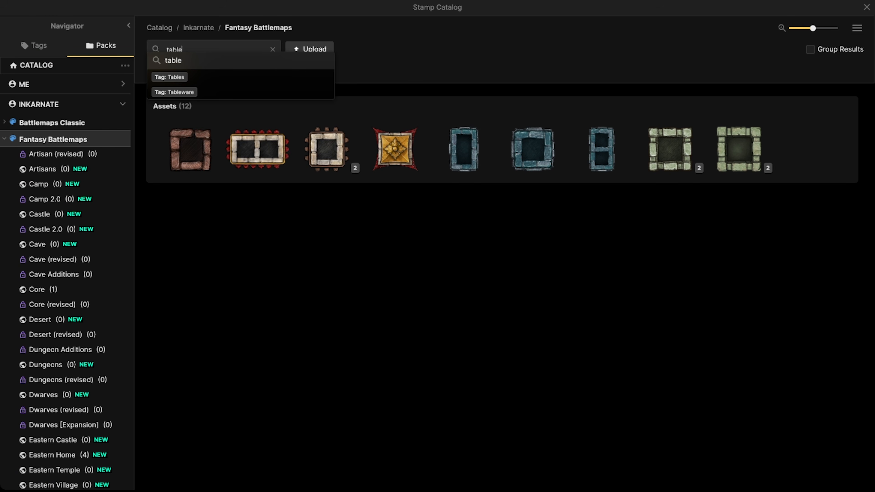
pyautogui.press('Return')
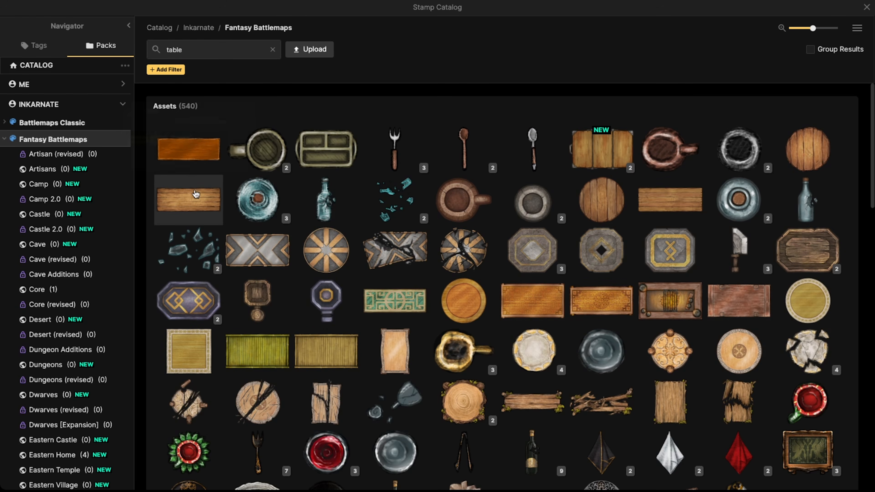
pyautogui.click(195, 195)
pyautogui.scroll(-4, 289, 330)
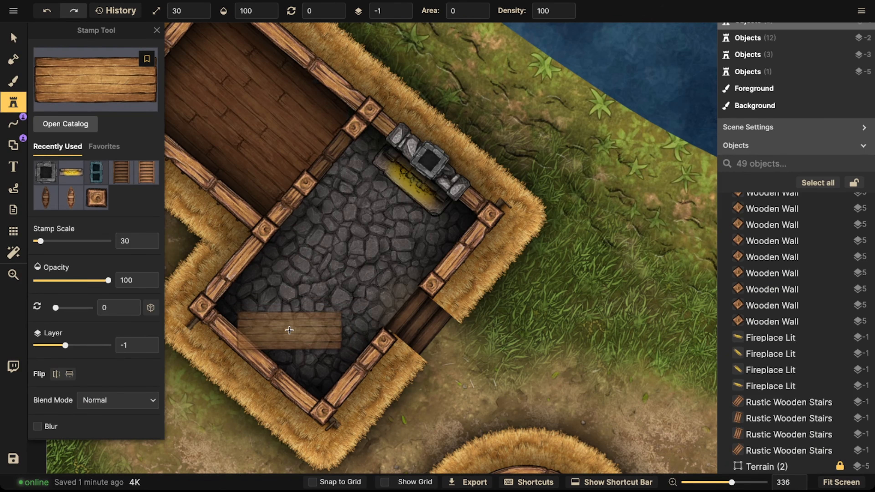
pyautogui.click(373, 202)
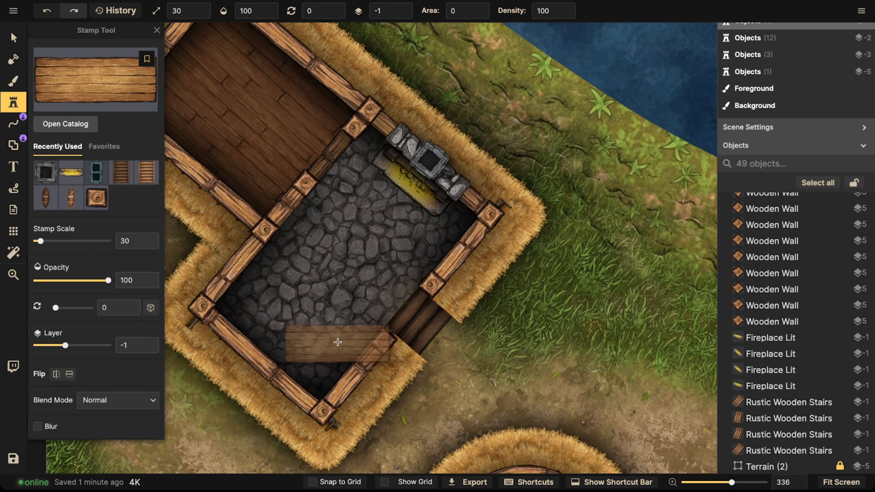
pyautogui.scroll(-3, 358, 336)
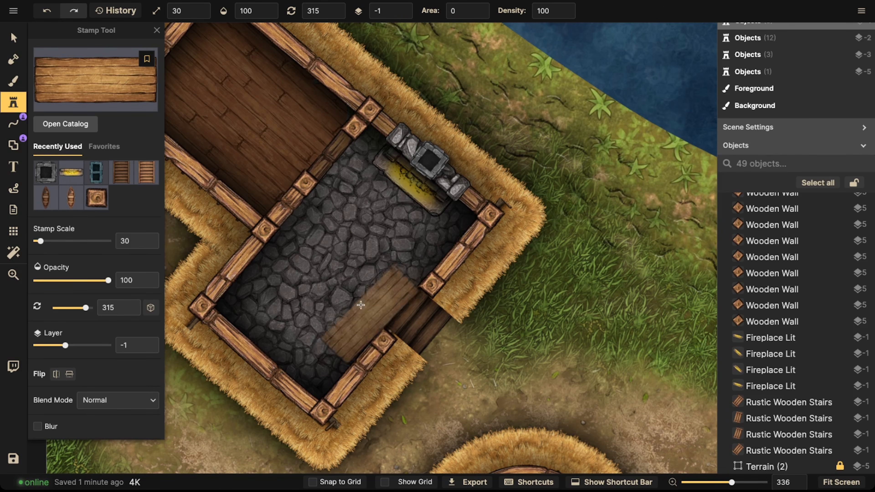
pyautogui.press('Left')
pyautogui.press('Left')
pyautogui.press('Left')
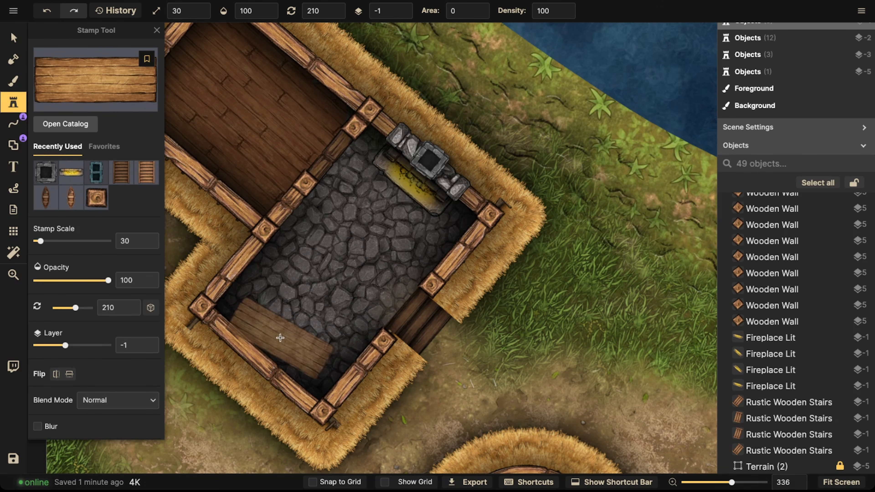
pyautogui.click(281, 338)
# Step: Rotate the long table to 220.5 and move it snugly against the lower walls of the room
pyautogui.click(13, 37)
pyautogui.moveTo(273, 414); pyautogui.dragTo(256, 412)
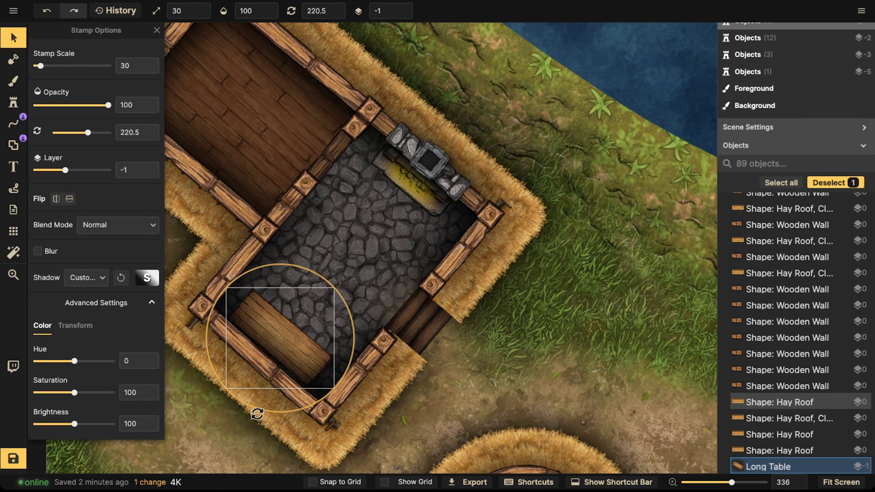
pyautogui.moveTo(276, 335); pyautogui.dragTo(256, 322)
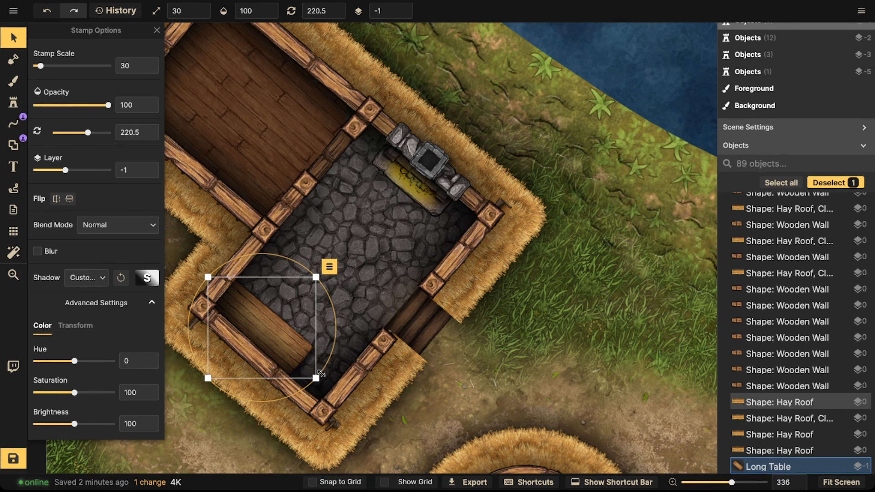
pyautogui.moveTo(265, 343); pyautogui.dragTo(265, 342)
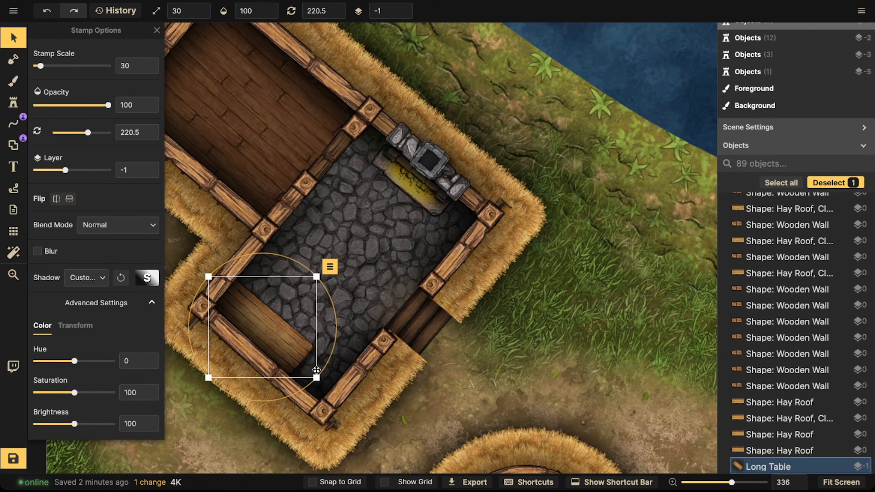
pyautogui.scroll(2, 415, 232)
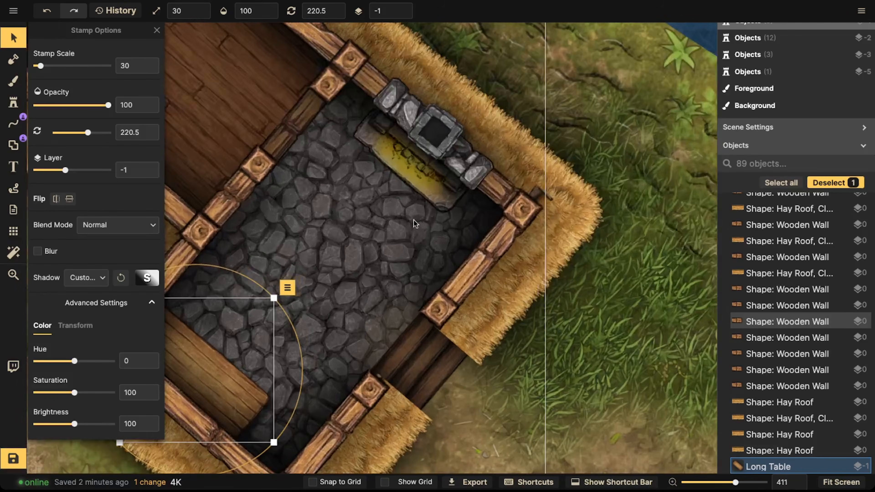
pyautogui.scroll(-1, 414, 220)
pyautogui.click(261, 268)
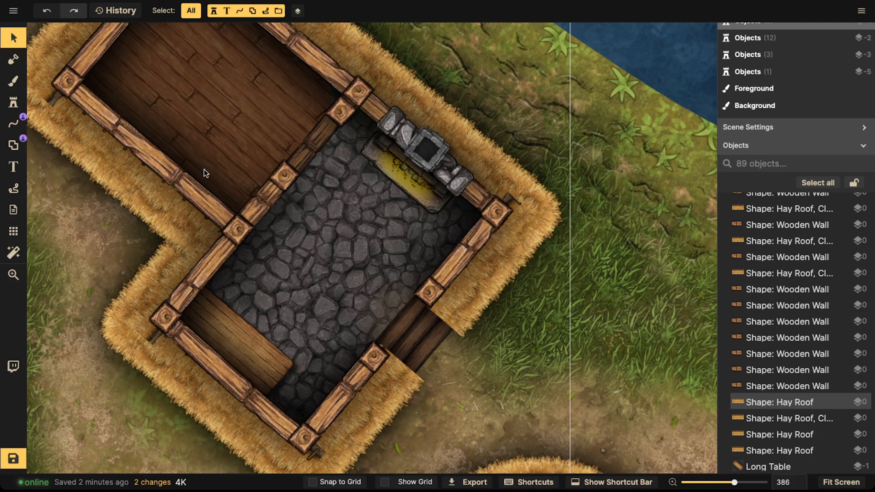
pyautogui.click(238, 306)
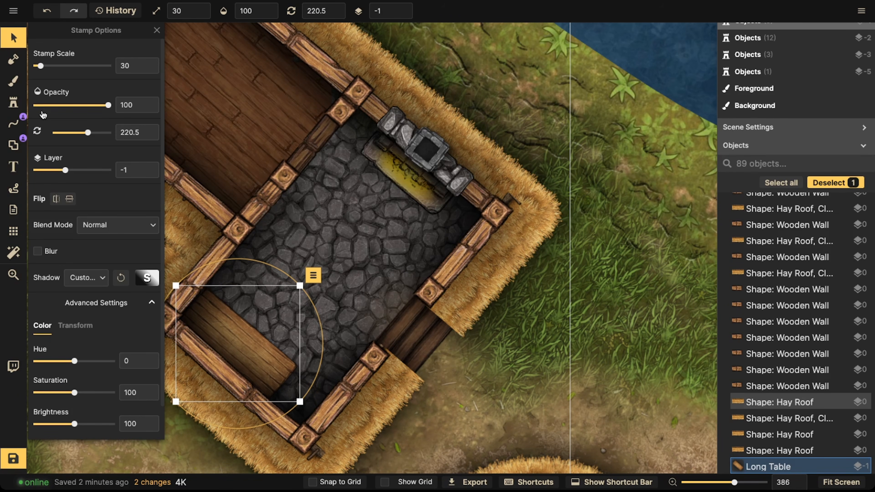
# Step: Search the stamp catalog for chairs and stamp a wooden chair rotated 240 in front of the fireplace
pyautogui.click(14, 103)
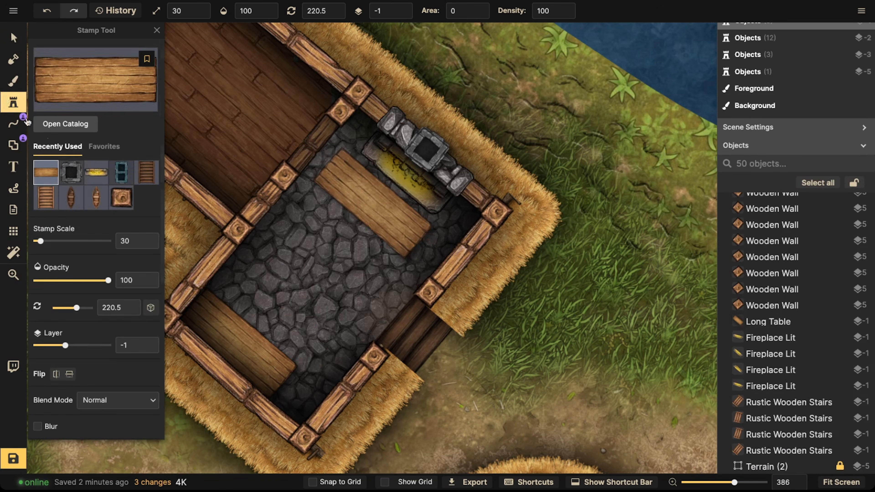
pyautogui.click(72, 92)
pyautogui.write('chair')
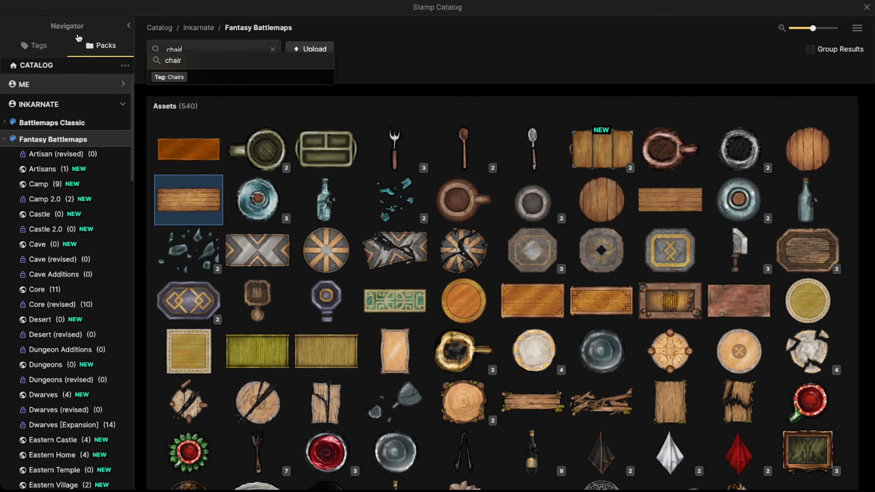
pyautogui.press('Return')
pyautogui.moveTo(199, 156)
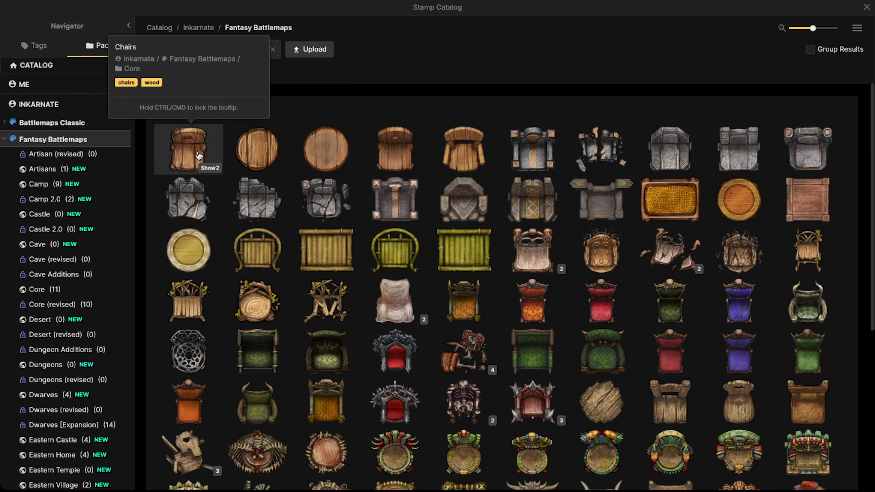
pyautogui.click(194, 160)
pyautogui.scroll(3, 360, 200)
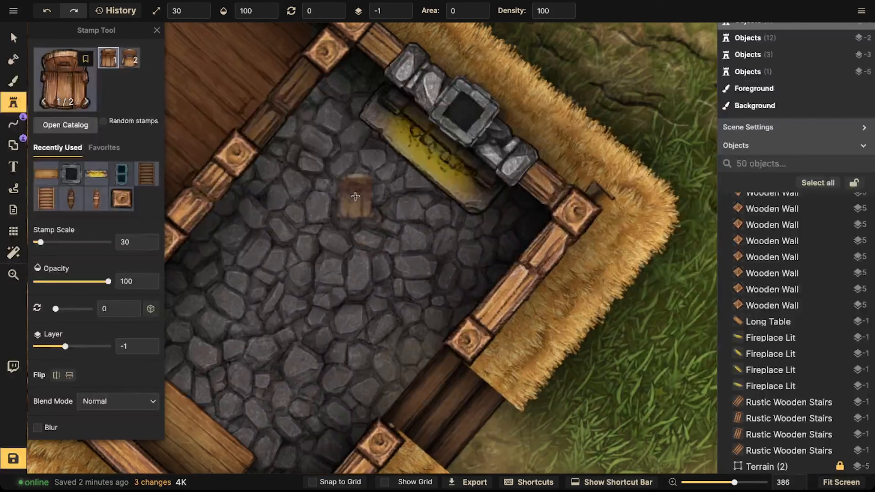
pyautogui.scroll(-8, 310, 173)
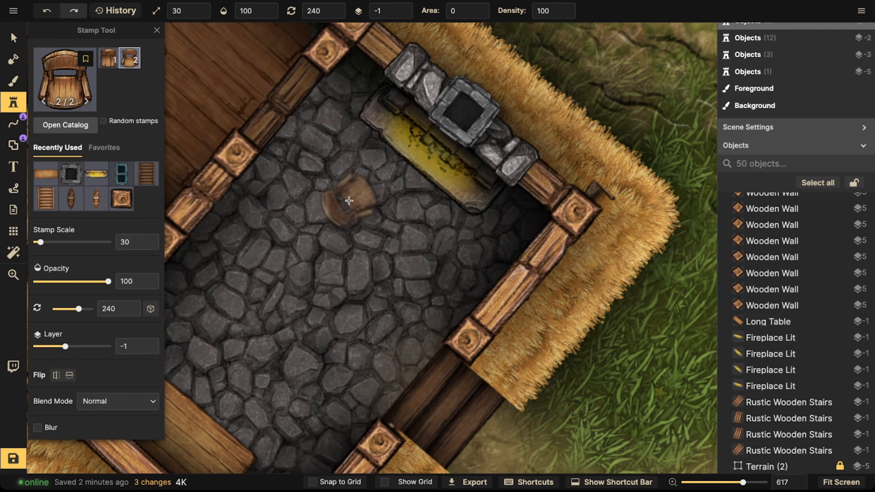
pyautogui.click(367, 220)
pyautogui.scroll(-1, 305, 169)
pyautogui.scroll(-5, 305, 169)
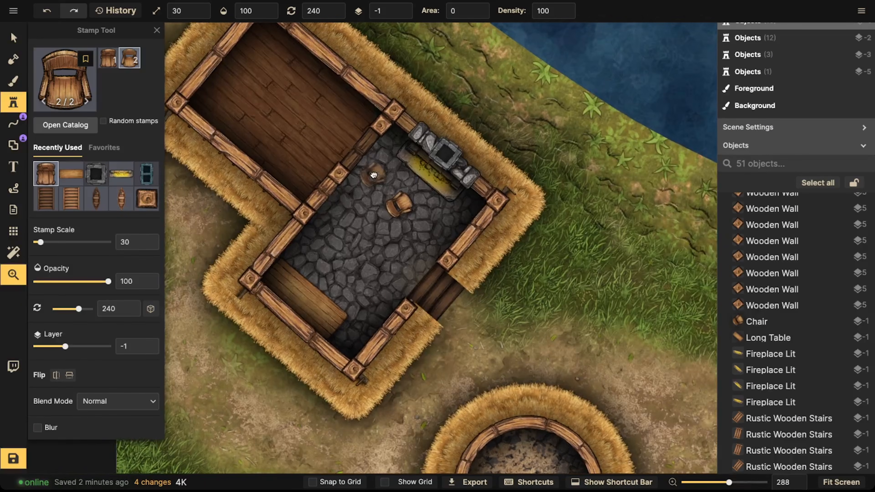
# Step: Pick a round wooden stool and stamp it in front of the fireplace next to the chair
pyautogui.click(13, 38)
pyautogui.click(399, 204)
pyautogui.scroll(3, 324, 201)
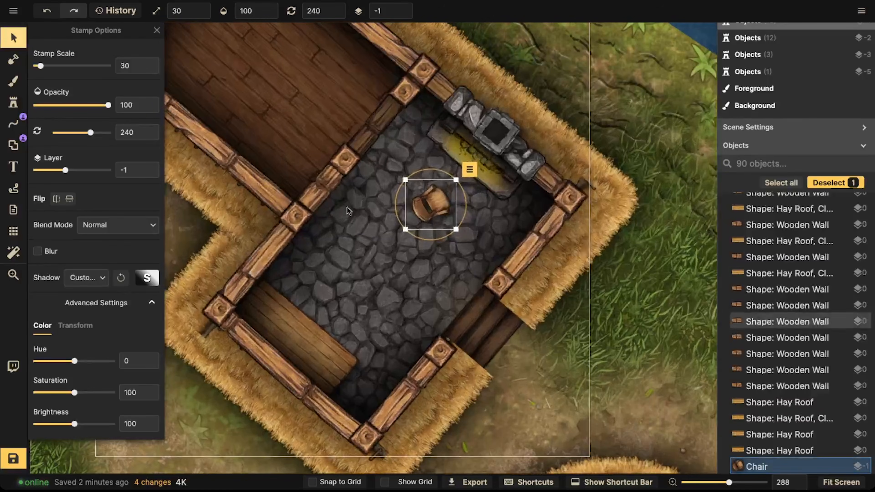
pyautogui.click(10, 103)
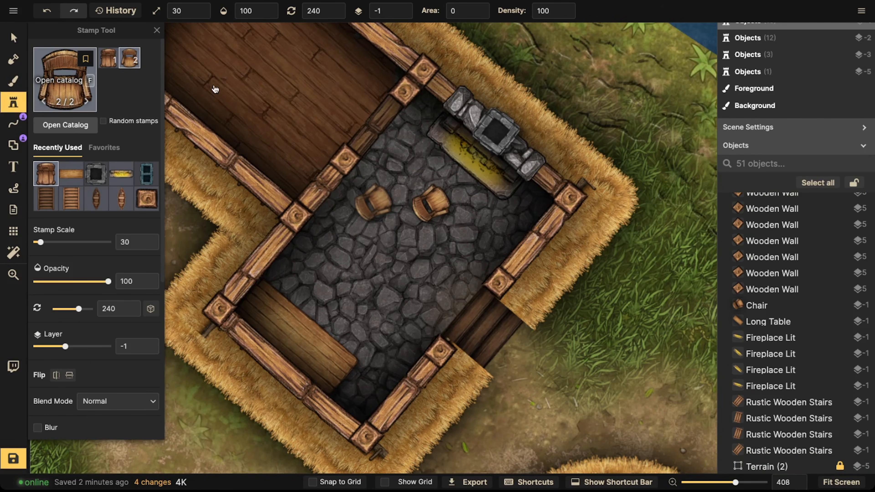
pyautogui.press('f')
pyautogui.click(259, 149)
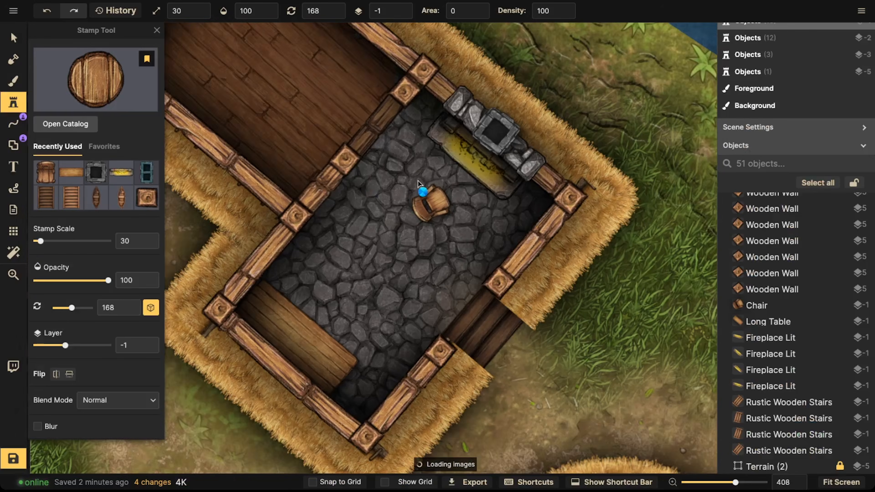
pyautogui.click(423, 168)
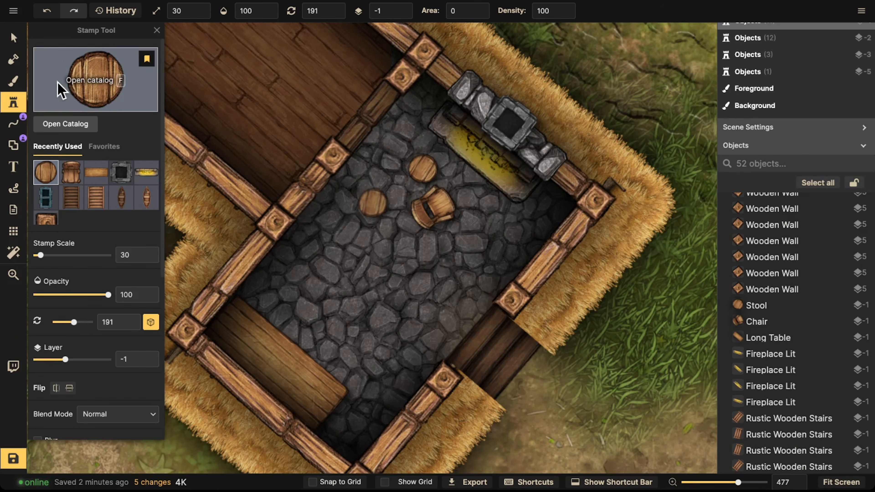
# Step: Rearrange the chair and stool by the fireplace, rotating the stool and turning the chair to 30
pyautogui.click(13, 37)
pyautogui.click(448, 207)
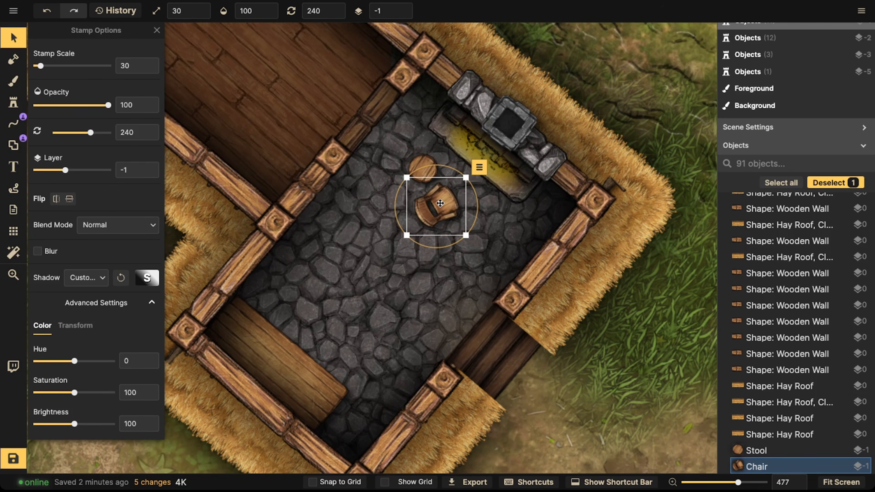
pyautogui.moveTo(440, 203); pyautogui.dragTo(486, 230)
pyautogui.click(423, 169)
pyautogui.moveTo(423, 169); pyautogui.dragTo(446, 188)
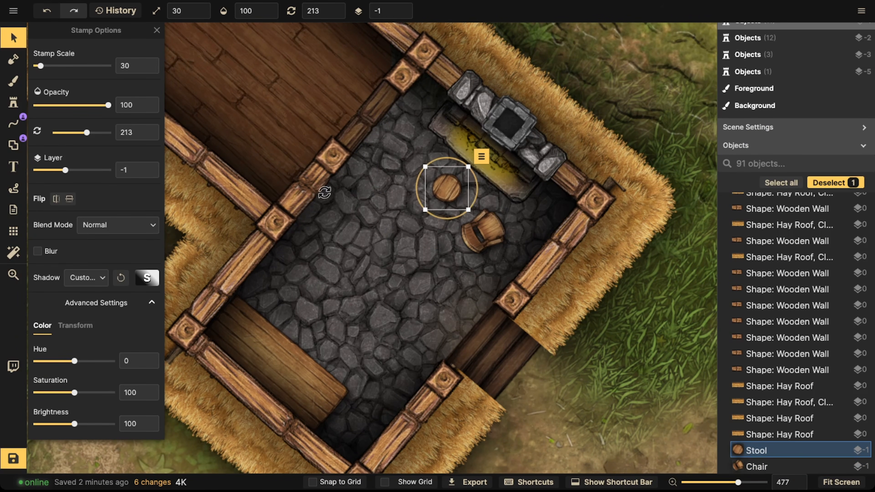
pyautogui.click(480, 236)
pyautogui.moveTo(480, 236); pyautogui.dragTo(288, 327)
pyautogui.scroll(-14, 292, 328)
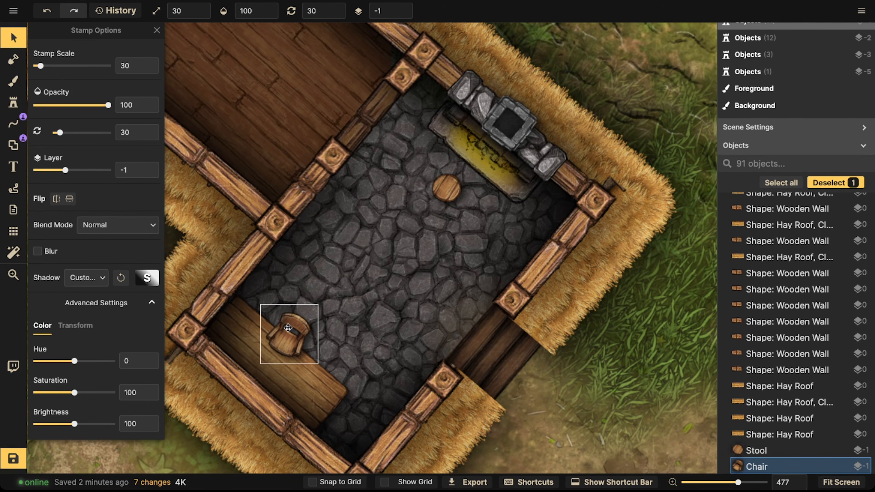
pyautogui.moveTo(288, 328); pyautogui.dragTo(476, 236)
# Step: Search the stamp catalog for tables and pick a rectangular wooden plank table stamp
pyautogui.click(13, 102)
pyautogui.click(76, 81)
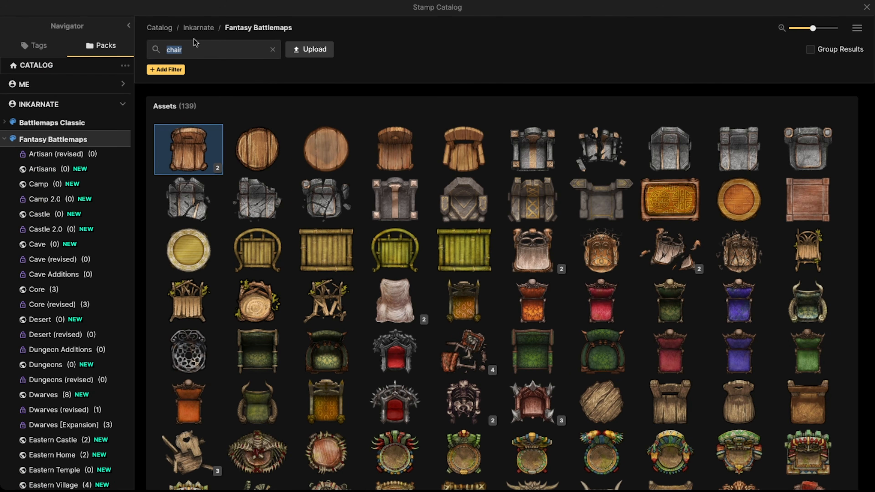
pyautogui.write('table')
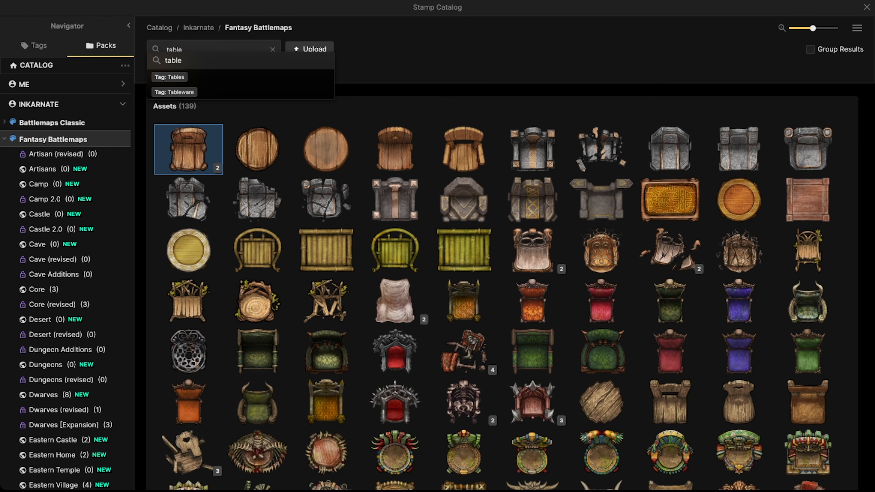
pyautogui.press('Return')
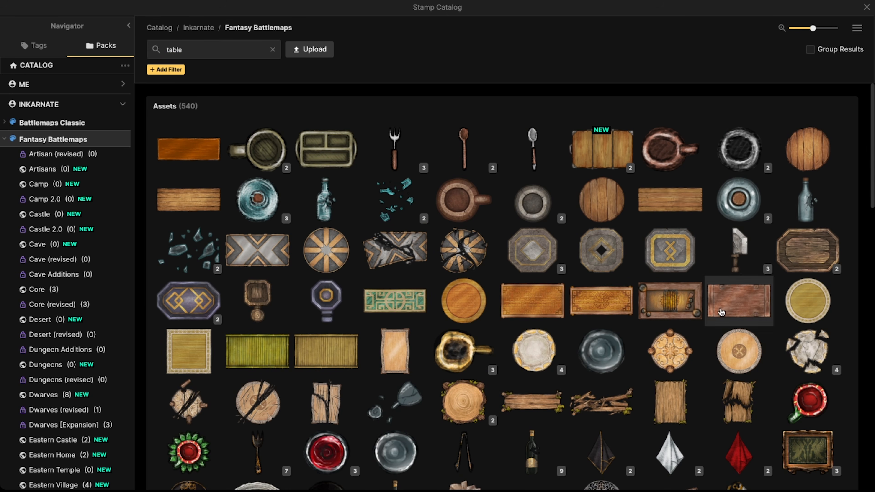
pyautogui.scroll(-15, 553, 318)
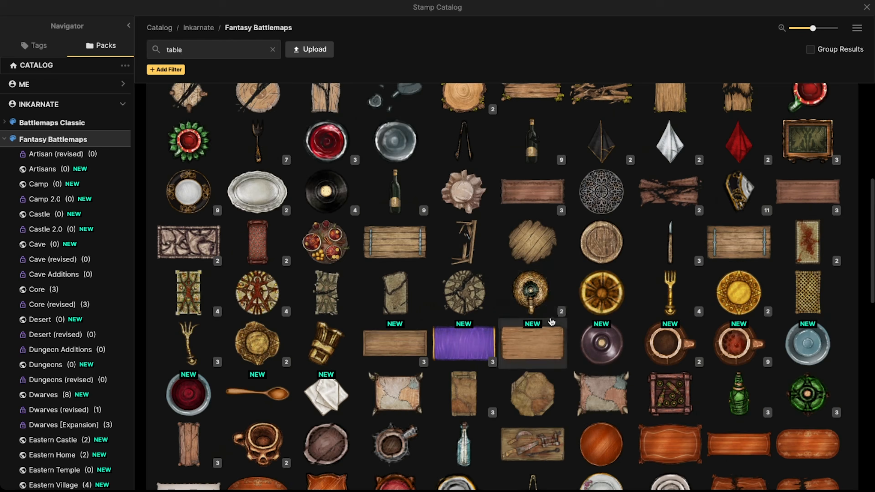
pyautogui.scroll(-3, 553, 318)
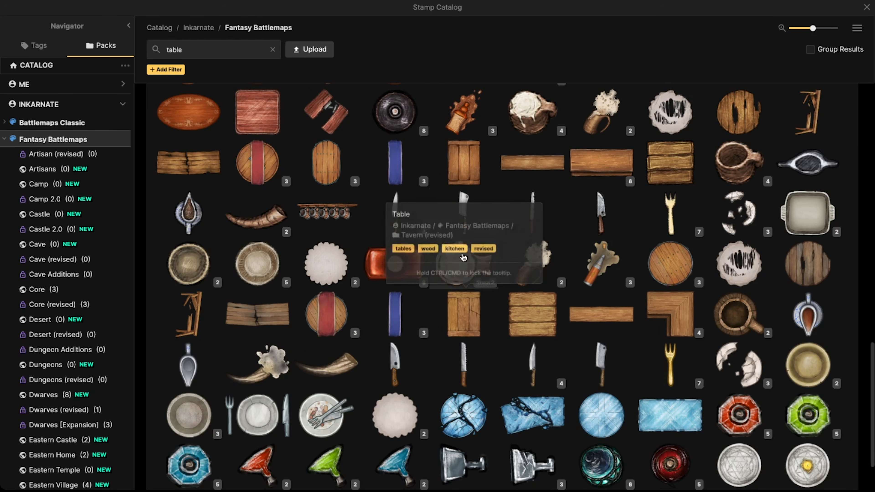
pyautogui.moveTo(425, 163)
pyautogui.click(462, 163)
# Step: Stamp the wooden table at scale 20 and rotation 45 along the room's upper-left wall, then nudge it into place
pyautogui.scroll(2, 280, 198)
pyautogui.scroll(-2, 358, 239)
pyautogui.scroll(3, 359, 239)
pyautogui.scroll(1, 355, 239)
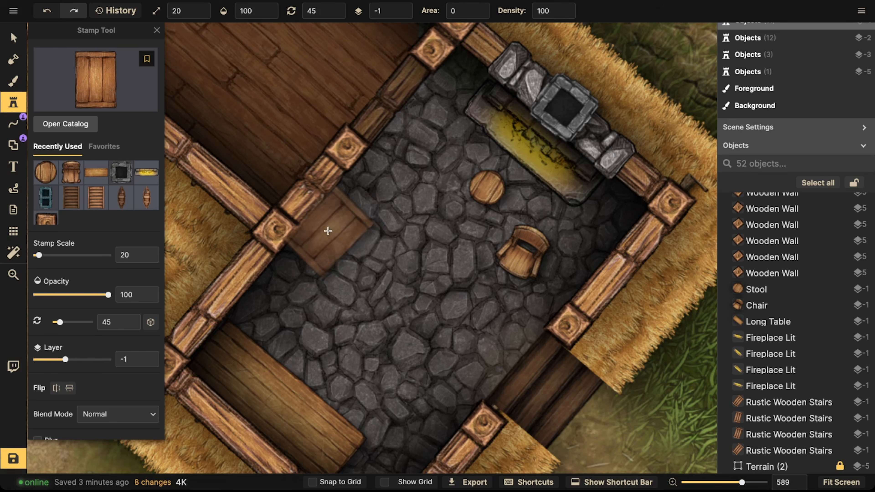
pyautogui.click(332, 232)
pyautogui.click(16, 37)
pyautogui.scroll(2, 328, 284)
pyautogui.moveTo(387, 277); pyautogui.dragTo(406, 292)
pyautogui.moveTo(310, 318)
pyautogui.mouseDown()
pyautogui.moveTo(332, 321)
pyautogui.moveTo(323, 318)
pyautogui.mouseUp()
# Step: Move the stool to the lower end of the new table and paste a second copy of it
pyautogui.click(498, 187)
pyautogui.moveTo(498, 187); pyautogui.dragTo(304, 275)
pyautogui.scroll(-5, 303, 275)
pyautogui.hotkey('ctrl', 'v')
pyautogui.scroll(-3, 385, 180)
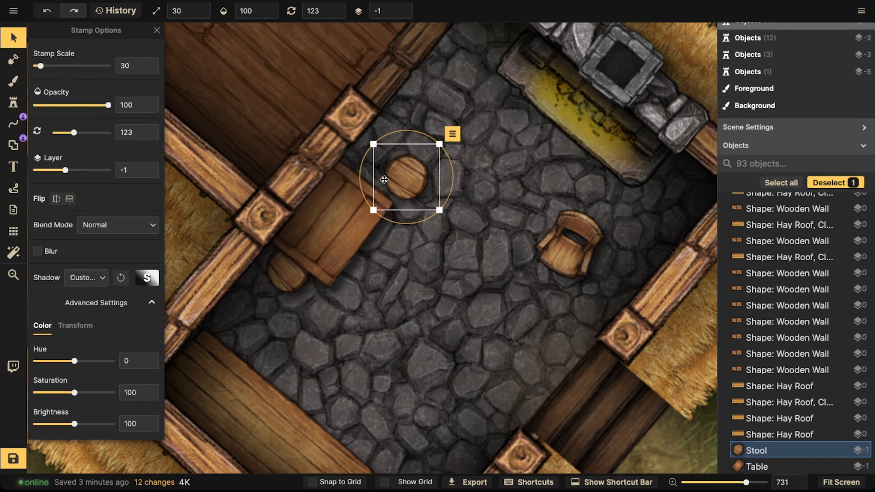
# Step: Place the pasted stool at the table's upper end and set it to layer -2 beneath the table
pyautogui.scroll(-2, 402, 181)
pyautogui.moveTo(402, 181); pyautogui.dragTo(367, 176)
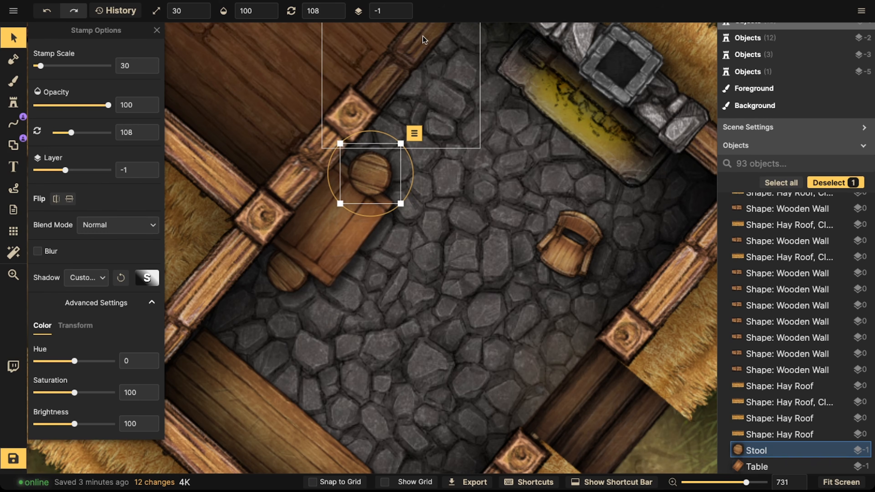
pyautogui.click(404, 12)
pyautogui.scroll(-4, 379, 158)
pyautogui.click(357, 253)
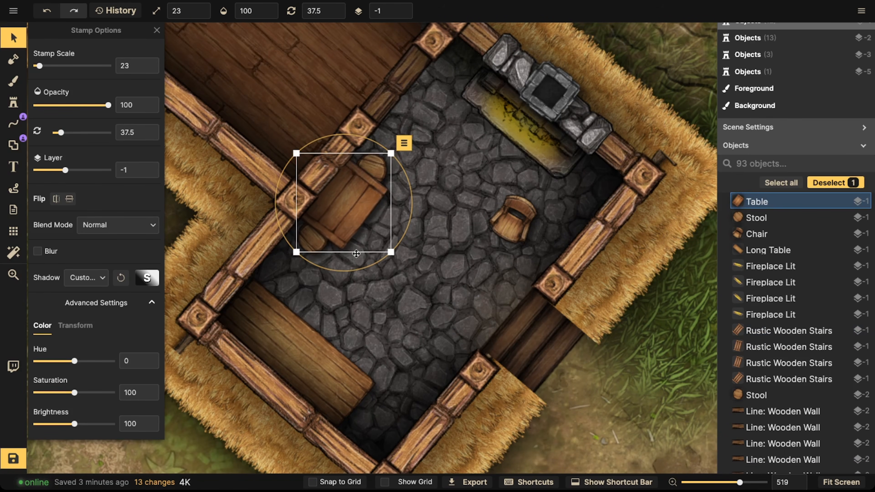
pyautogui.click(370, 175)
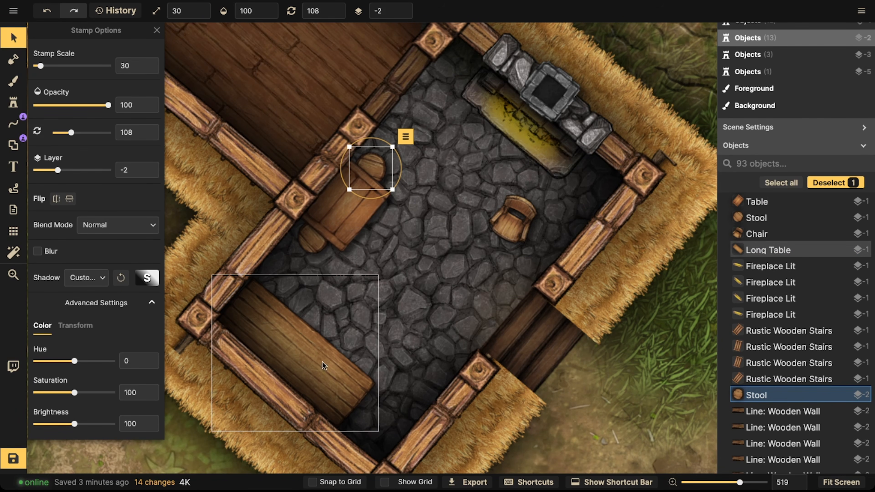
# Step: Move the long table slightly deeper into the room's lower corner
pyautogui.click(338, 355)
pyautogui.moveTo(337, 355); pyautogui.dragTo(365, 387)
pyautogui.scroll(5, 362, 385)
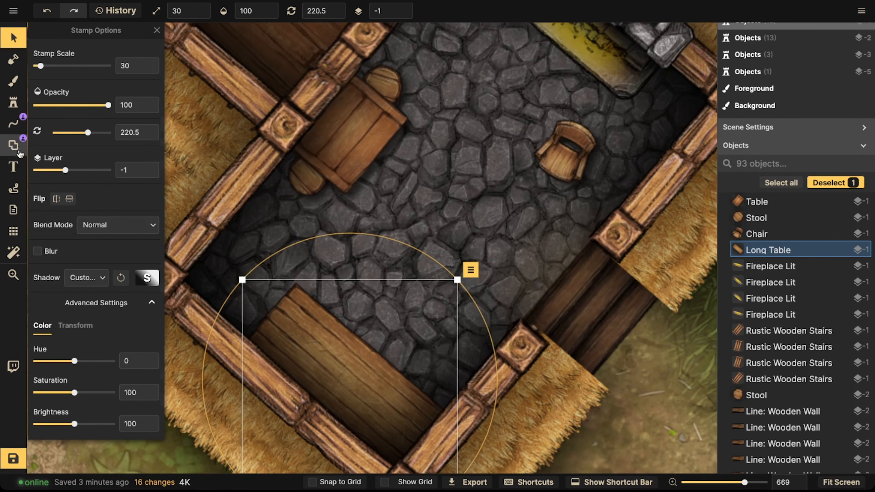
pyautogui.click(13, 144)
pyautogui.click(37, 67)
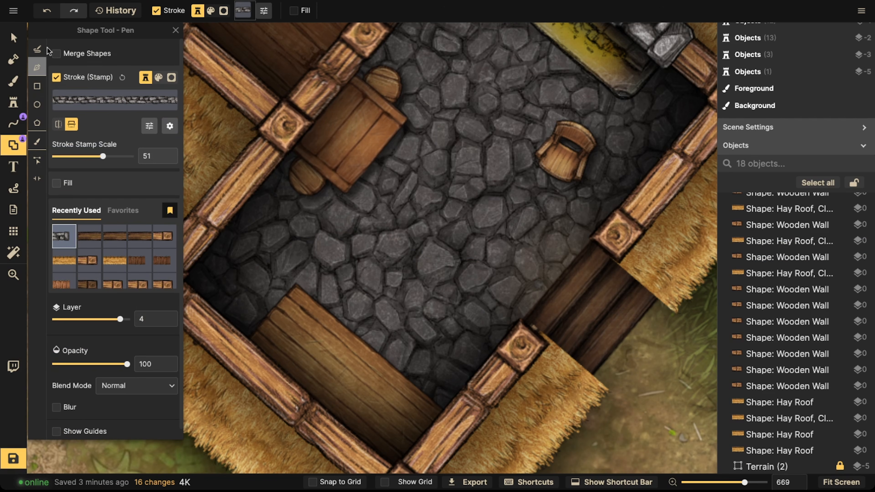
pyautogui.click(37, 48)
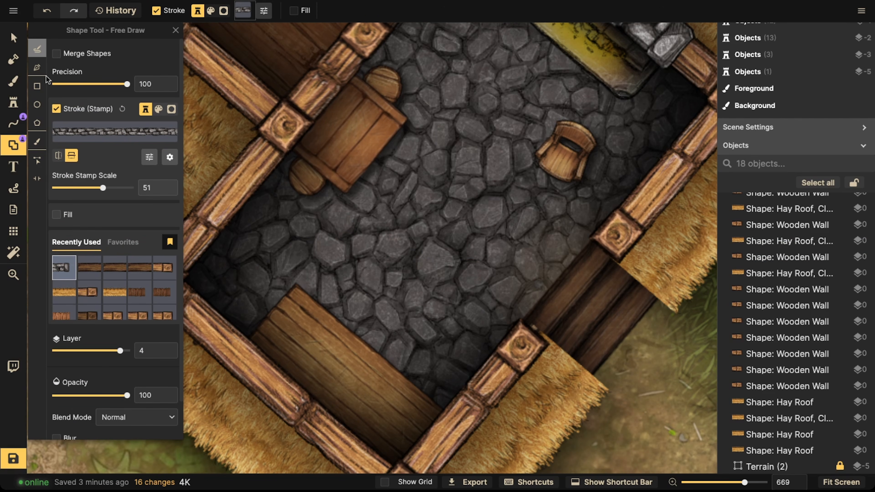
pyautogui.click(171, 109)
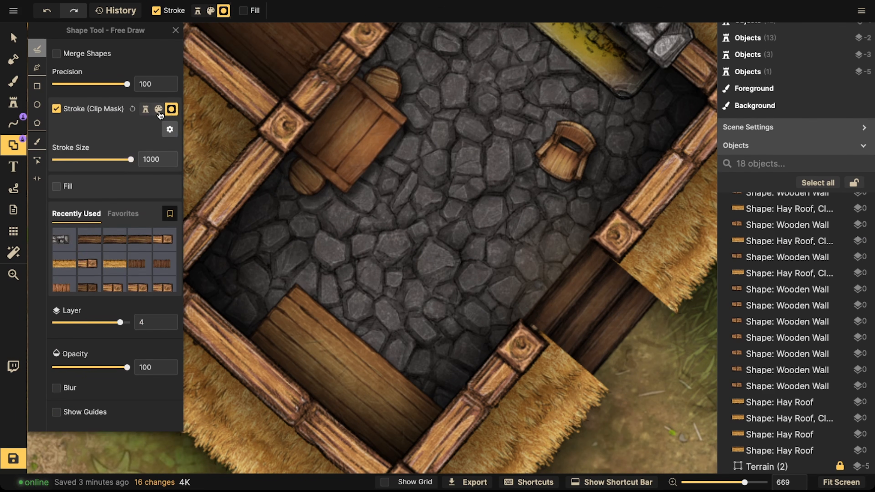
pyautogui.click(158, 109)
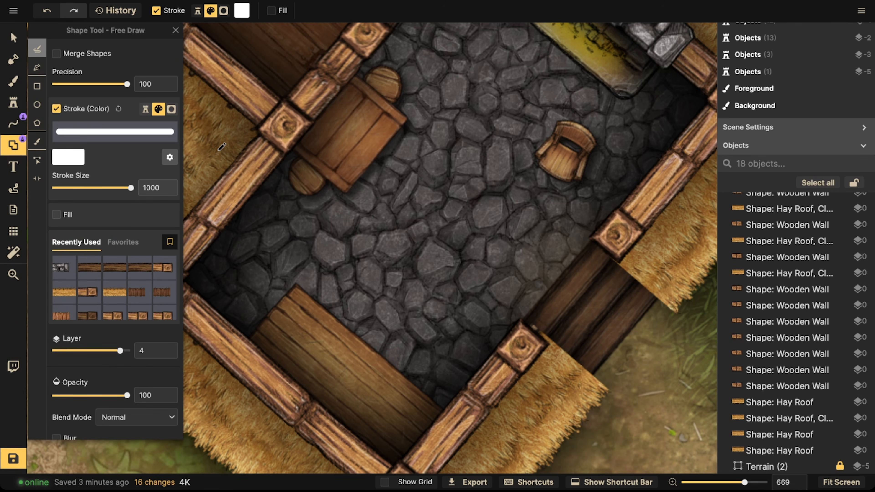
pyautogui.hscroll(-3, 531, 228)
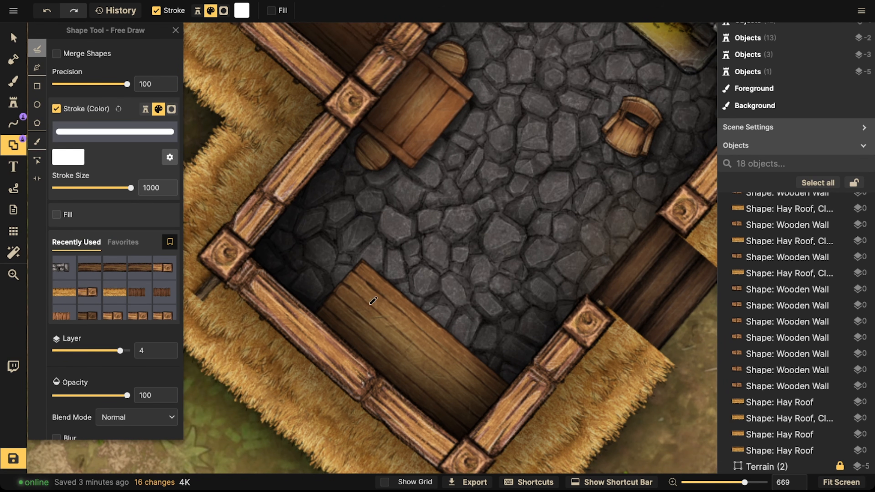
pyautogui.moveTo(297, 246)
pyautogui.mouseDown()
pyautogui.moveTo(357, 308)
pyautogui.moveTo(392, 329)
pyautogui.mouseUp()
pyautogui.hotkey('ctrl', 'z')
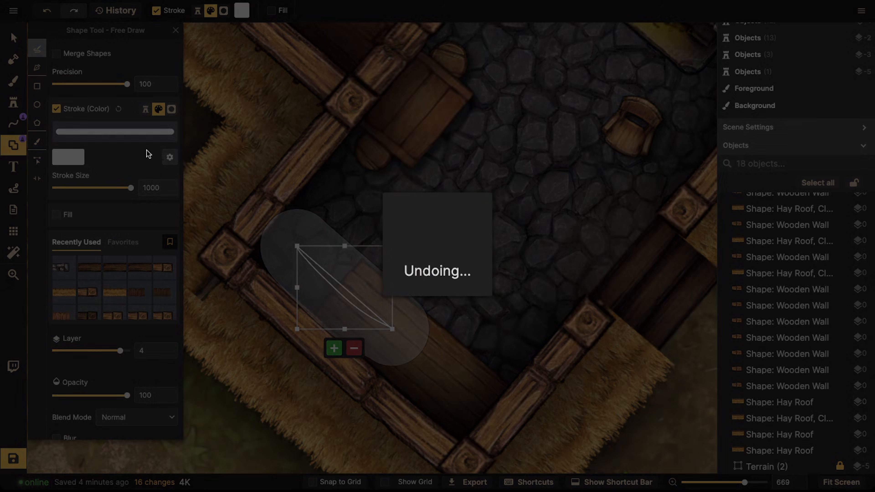
# Step: Switch to freehand line drawing with an 80 stroke size and draw a trial white curve across the room, then undo it
pyautogui.click(6, 130)
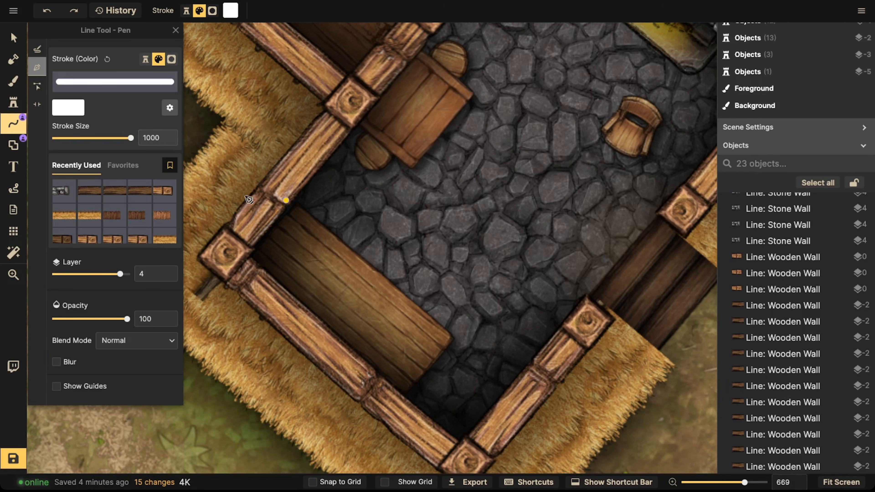
pyautogui.click(79, 15)
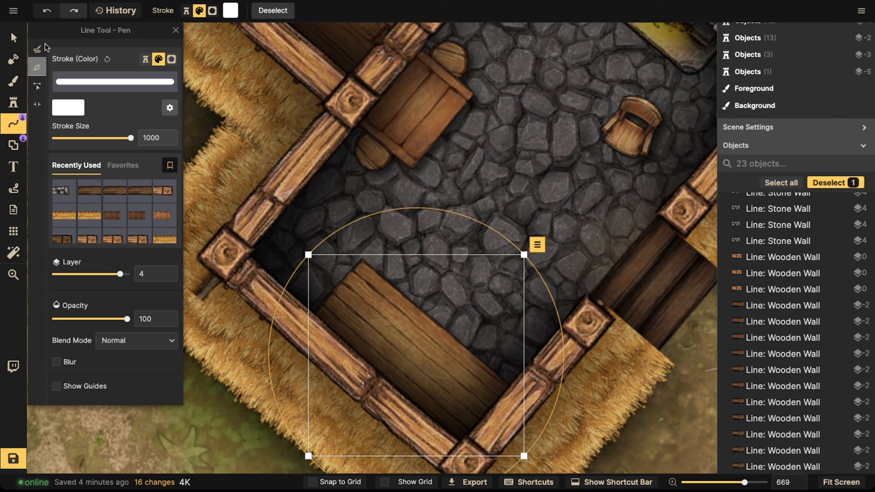
pyautogui.click(14, 130)
pyautogui.click(14, 130)
pyautogui.click(44, 47)
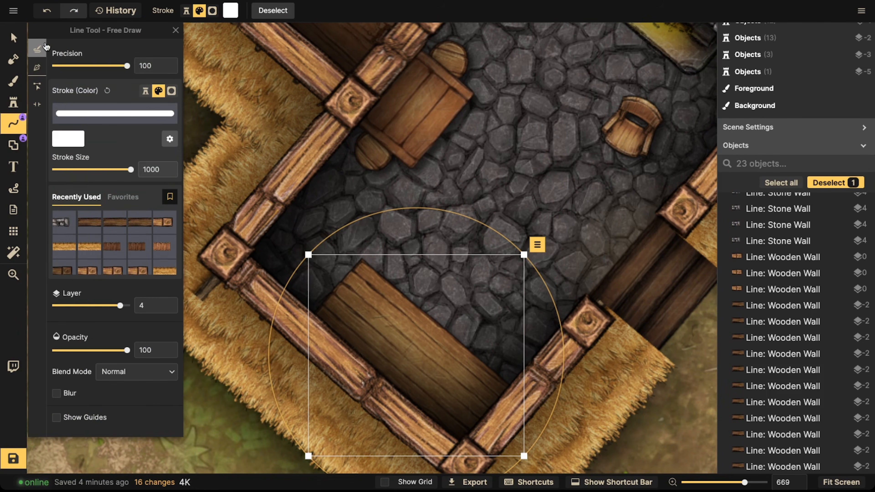
pyautogui.click(102, 170)
pyautogui.moveTo(612, 257)
pyautogui.mouseDown()
pyautogui.moveTo(588, 241)
pyautogui.moveTo(478, 227)
pyautogui.mouseUp()
pyautogui.press('Escape')
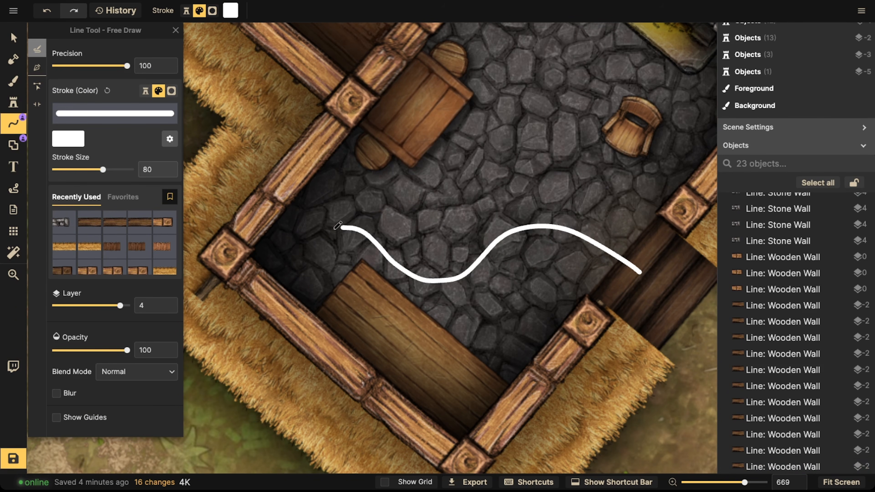
pyautogui.hotkey('ctrl', 'z')
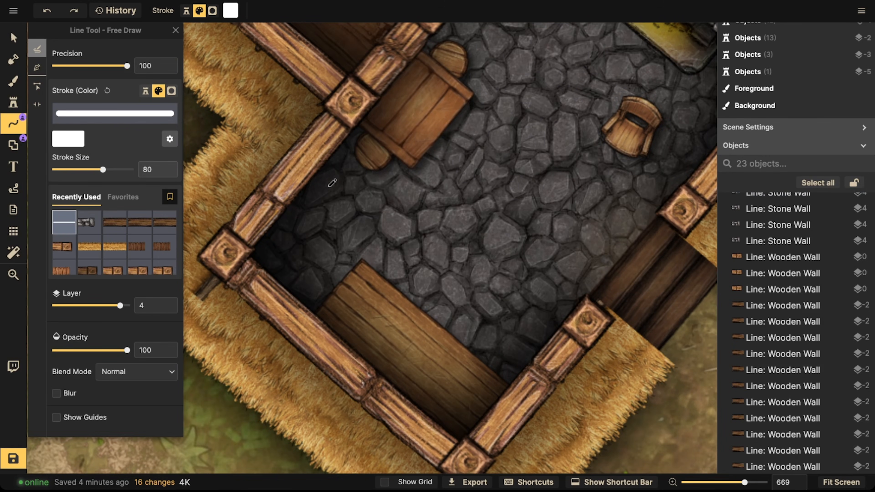
# Step: Sketch trial white loops and lines around the table and stools, undoing each sketch
pyautogui.moveTo(453, 126); pyautogui.dragTo(395, 130)
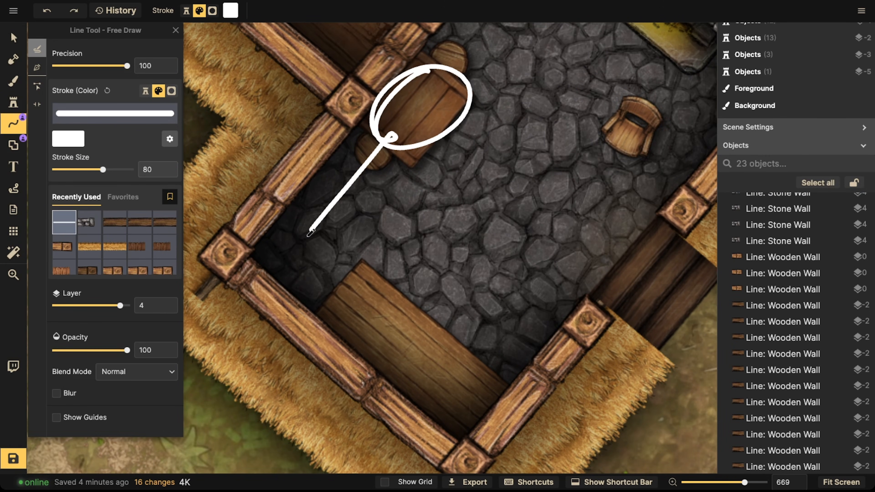
pyautogui.moveTo(326, 254); pyautogui.dragTo(328, 253)
pyautogui.hotkey('ctrl', 'z')
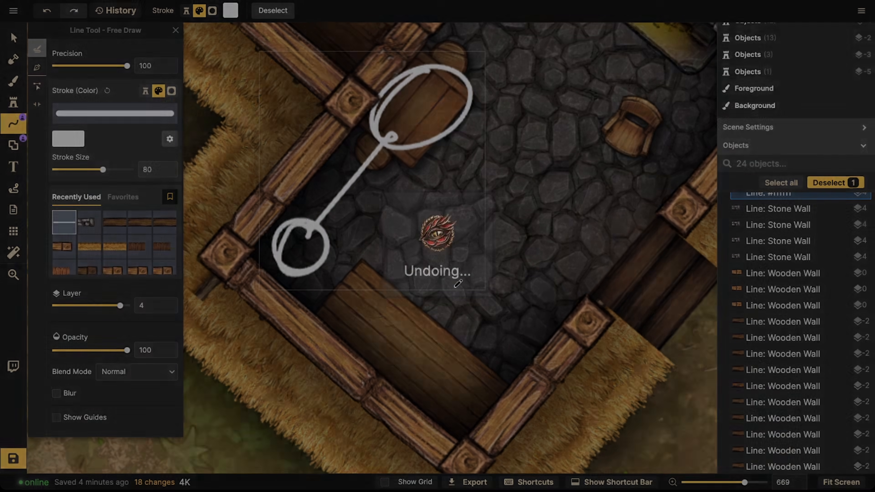
pyautogui.moveTo(343, 185); pyautogui.dragTo(319, 208)
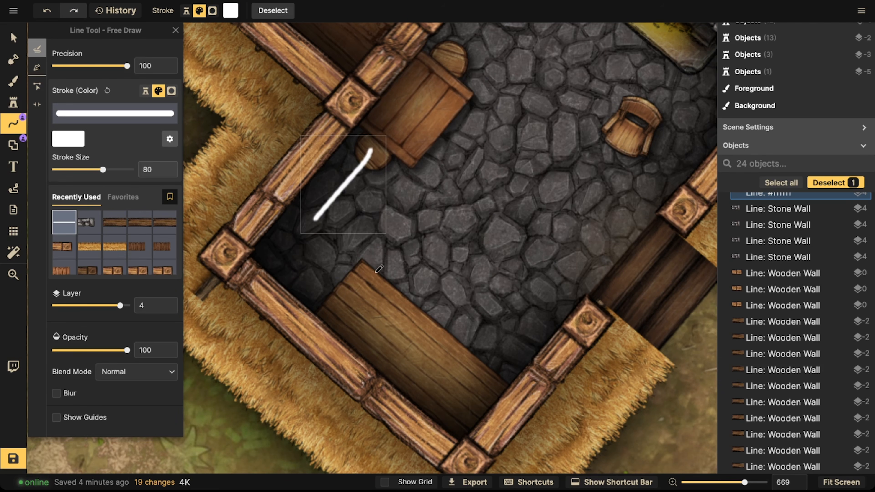
pyautogui.hotkey('ctrl', 'z')
pyautogui.press('space')
pyautogui.moveTo(471, 262); pyautogui.dragTo(408, 292)
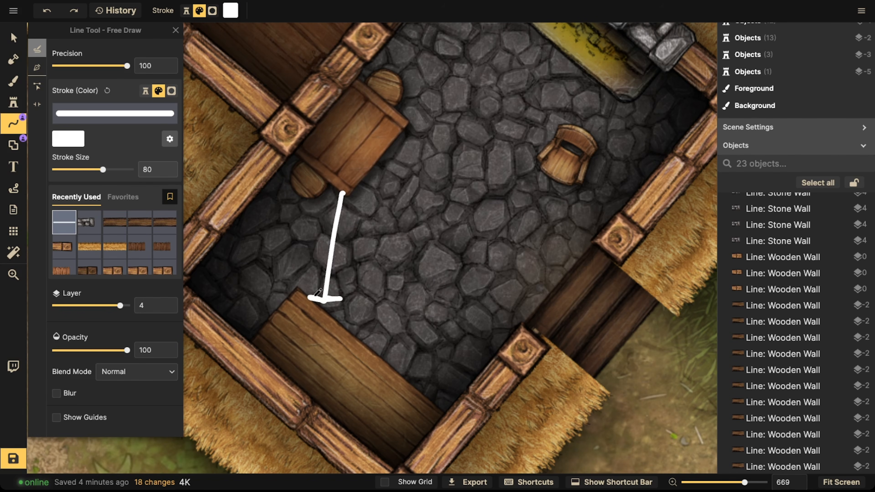
pyautogui.moveTo(343, 192); pyautogui.dragTo(332, 192)
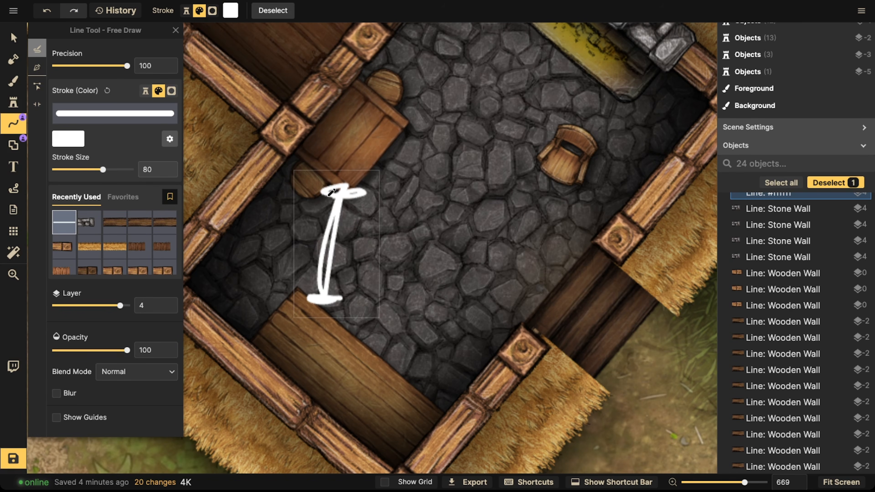
pyautogui.hotkey('ctrl', 'z')
pyautogui.press('space')
# Step: Draw white crossing lines through the room and an arrow curving into the adjoining wooden-floored room
pyautogui.moveTo(652, 315); pyautogui.dragTo(524, 306)
pyautogui.moveTo(455, 184); pyautogui.dragTo(501, 198)
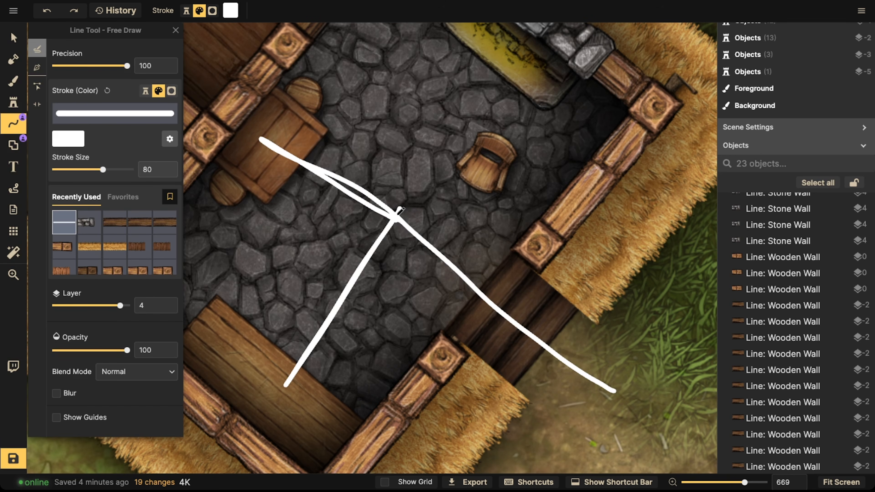
pyautogui.moveTo(397, 215); pyautogui.dragTo(396, 218)
pyautogui.press('space')
pyautogui.moveTo(441, 140)
pyautogui.mouseDown()
pyautogui.moveTo(483, 291)
pyautogui.moveTo(497, 312)
pyautogui.mouseUp()
pyautogui.moveTo(264, 83); pyautogui.dragTo(264, 83)
pyautogui.press('space')
pyautogui.moveTo(264, 83)
pyautogui.mouseDown()
pyautogui.moveTo(428, 204)
pyautogui.moveTo(413, 219)
pyautogui.mouseUp()
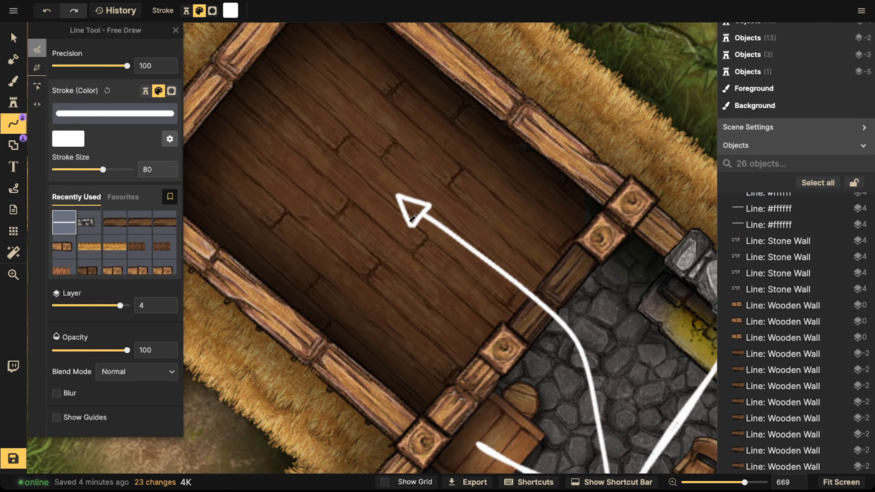
pyautogui.scroll(-6, 412, 219)
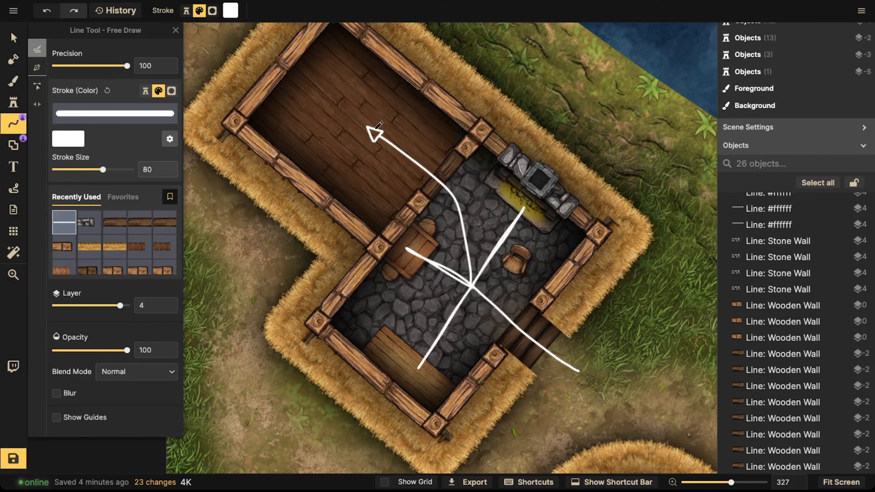
# Step: Move the long table into the middle of the room
pyautogui.click(16, 35)
pyautogui.scroll(3, 403, 337)
pyautogui.click(410, 381)
pyautogui.moveTo(410, 381); pyautogui.dragTo(470, 306)
pyautogui.scroll(-3, 470, 306)
pyautogui.scroll(-3, 470, 306)
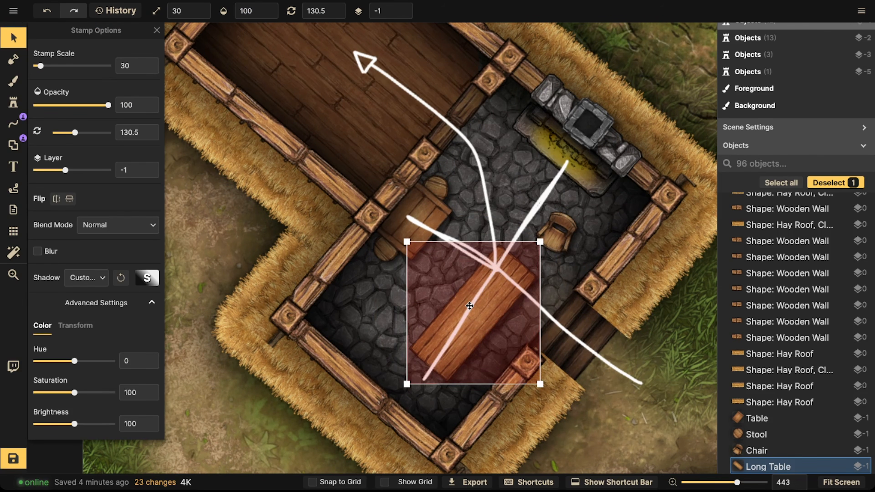
# Step: Rotate the long table to 40.5 and move it back into the room's lower corner
pyautogui.rightClick(469, 275)
pyautogui.click(494, 312)
pyautogui.moveTo(492, 312); pyautogui.dragTo(494, 293)
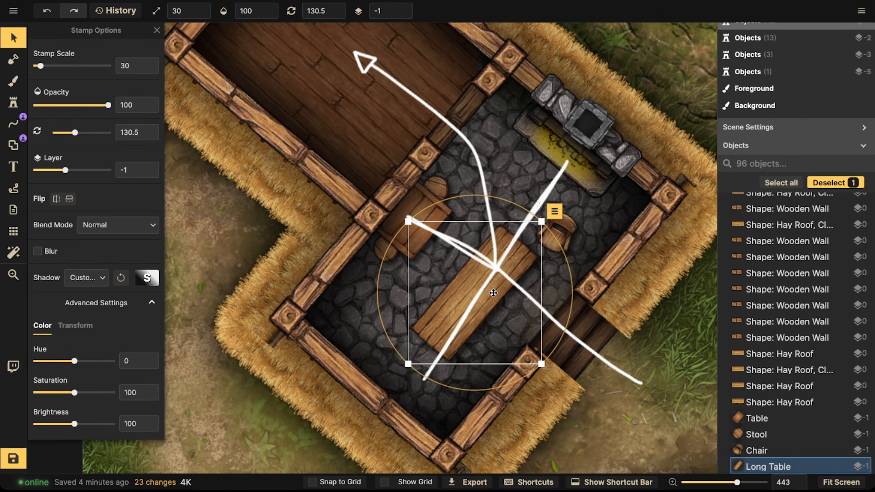
pyautogui.scroll(-6, 479, 317)
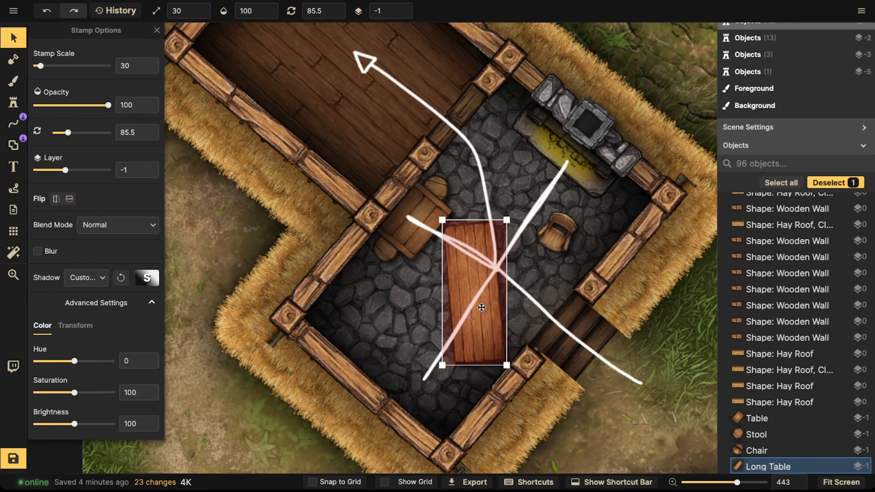
pyautogui.moveTo(479, 317); pyautogui.dragTo(414, 398)
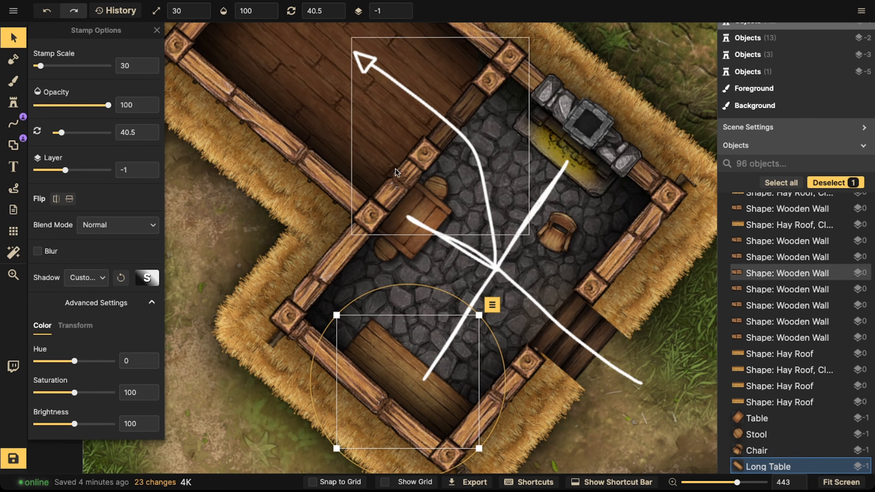
# Step: Select the object under the arrowhead in the upper room and delete it
pyautogui.click(420, 122)
pyautogui.press('Delete')
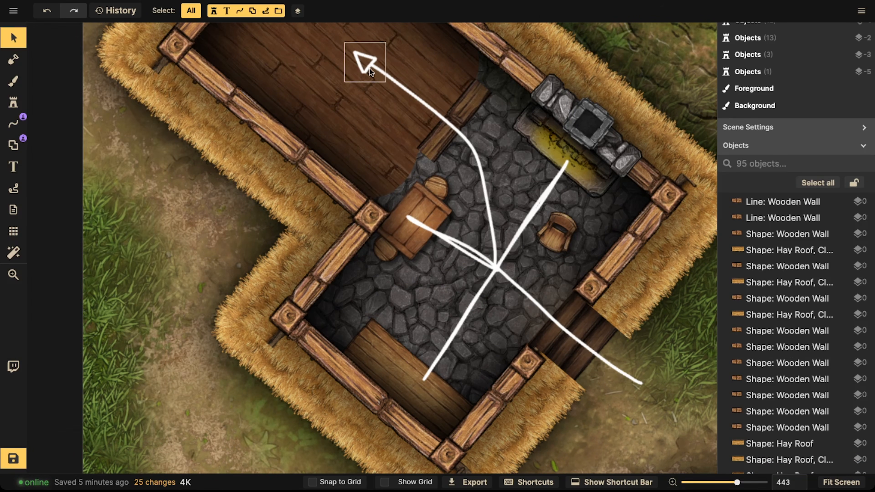
# Step: Undo the white crossing lines and arrow annotations drawn over the room
pyautogui.click(369, 68)
pyautogui.hotkey('ctrl', 'z')
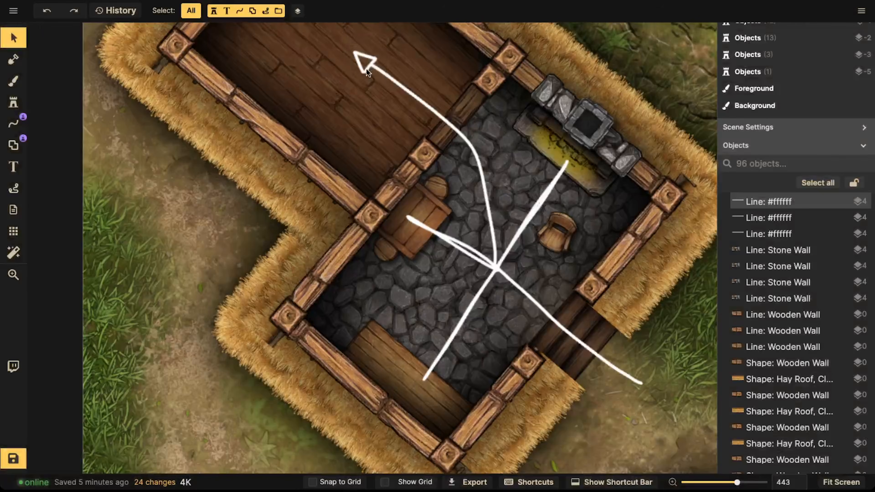
pyautogui.hotkey('ctrl', 'z')
pyautogui.hotkey('ctrl', 'z')
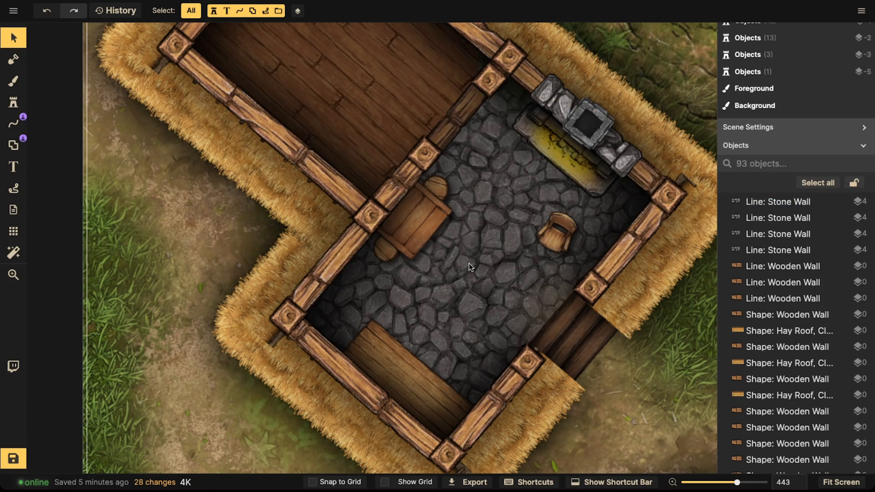
# Step: Move the chair up toward the fireplace in the stone-floored room
pyautogui.scroll(-2, 468, 267)
pyautogui.click(539, 239)
pyautogui.moveTo(539, 239); pyautogui.dragTo(516, 187)
pyautogui.scroll(-10, 523, 206)
pyautogui.moveTo(516, 192); pyautogui.dragTo(518, 195)
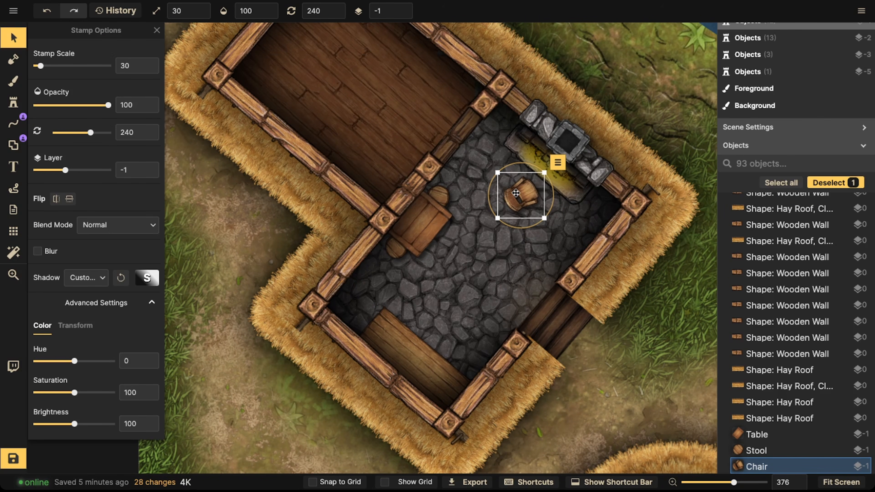
pyautogui.scroll(-3, 384, 184)
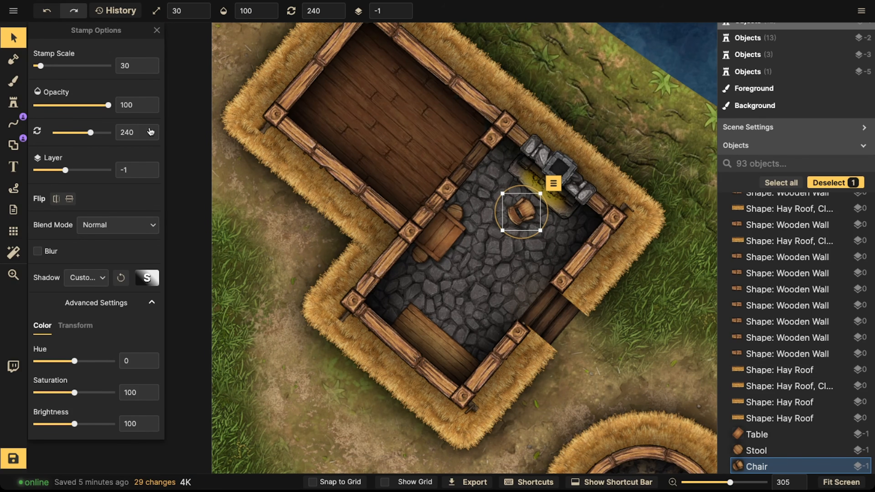
# Step: Open the stamp catalog, search for dresser and pick the Dresser stamp
pyautogui.click(14, 103)
pyautogui.click(55, 95)
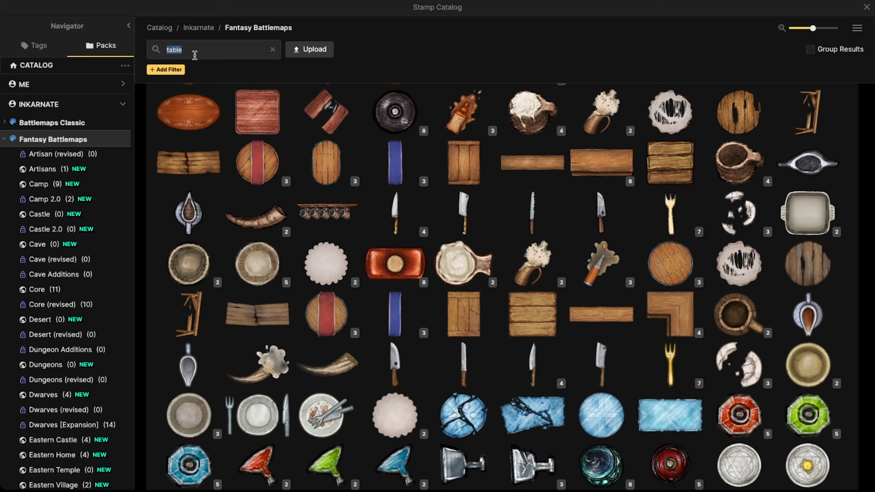
pyautogui.write('dresser')
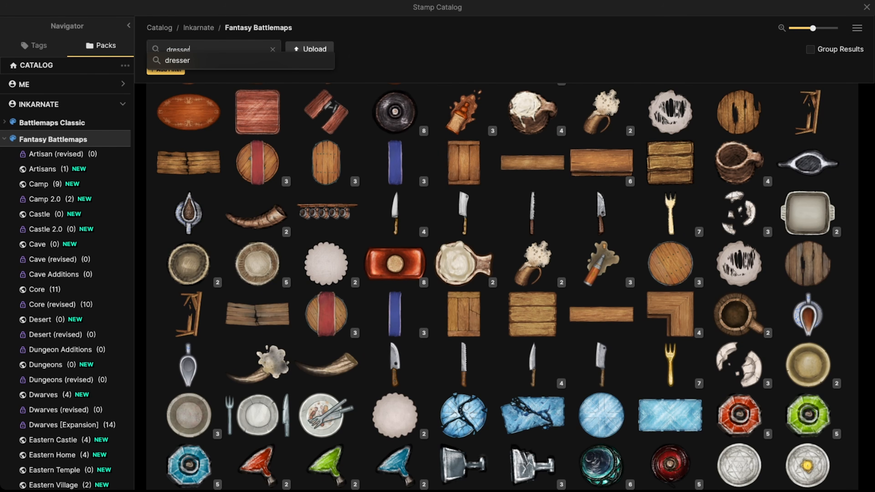
pyautogui.press('Return')
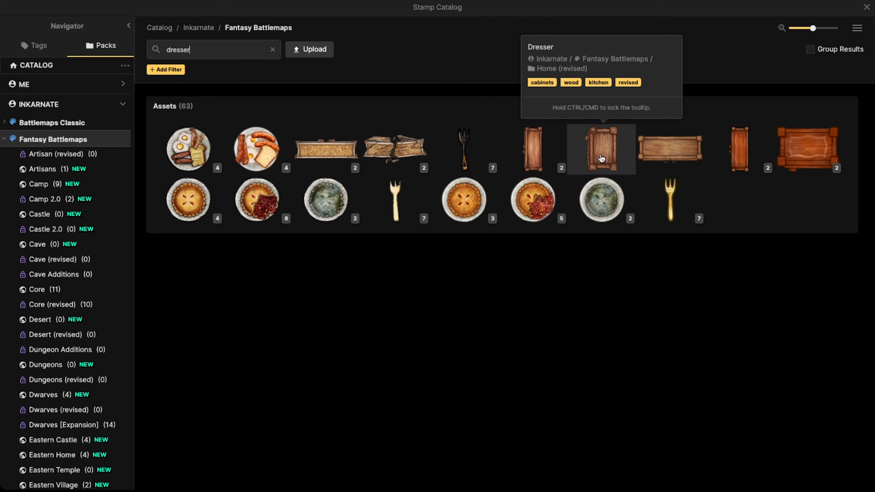
pyautogui.click(601, 158)
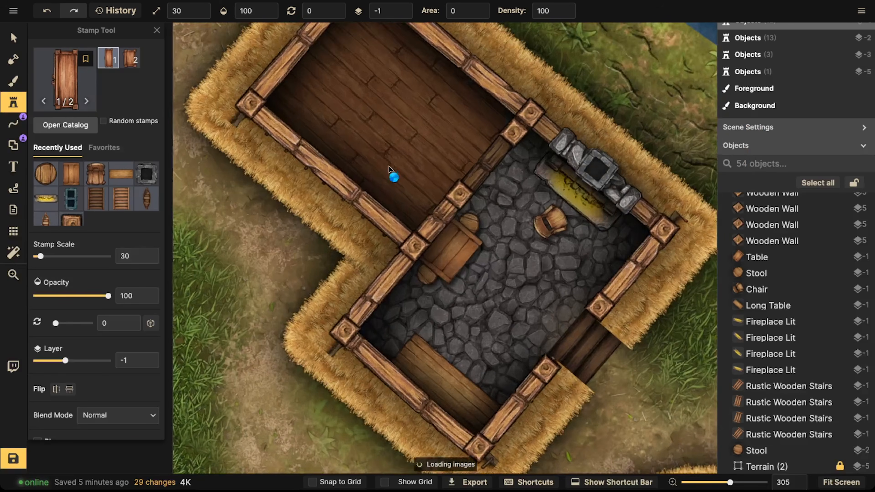
# Step: Place the second dresser variant, rotated 135, in the room's lower-left corner
pyautogui.moveTo(437, 219); pyautogui.dragTo(377, 151)
pyautogui.scroll(1, 429, 291)
pyautogui.scroll(6, 436, 293)
pyautogui.scroll(-1, 445, 295)
pyautogui.press('Right')
pyautogui.scroll(4, 329, 255)
pyautogui.scroll(2, 320, 258)
pyautogui.click(299, 266)
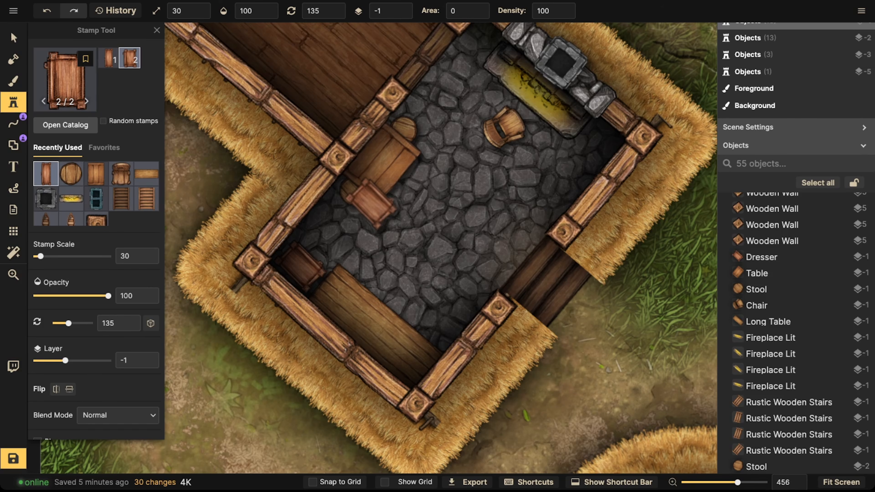
# Step: Select the placed dresser and nudge it to fit into the lower-left corner
pyautogui.click(14, 37)
pyautogui.click(291, 288)
pyautogui.moveTo(288, 298); pyautogui.dragTo(293, 308)
pyautogui.press('Escape')
pyautogui.press('space')
pyautogui.moveTo(302, 233); pyautogui.dragTo(253, 224)
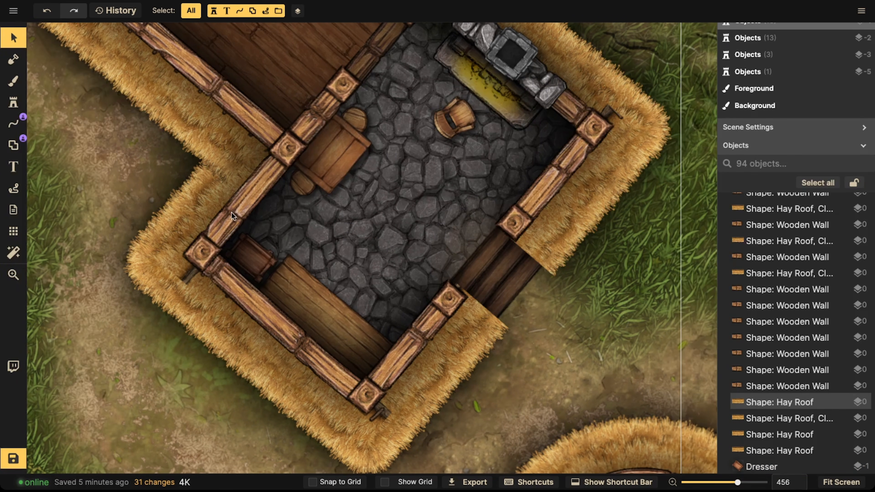
pyautogui.click(247, 250)
pyautogui.click(300, 284)
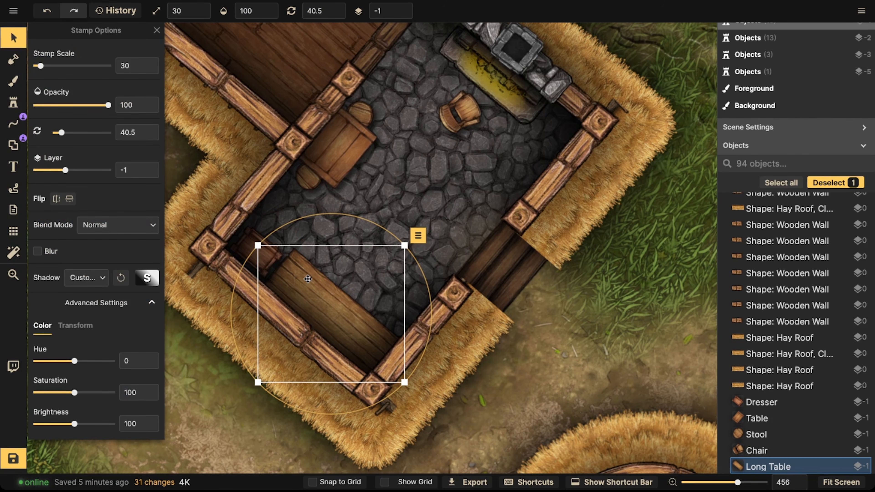
pyautogui.press('Escape')
pyautogui.moveTo(268, 261); pyautogui.dragTo(266, 257)
pyautogui.press('Escape')
# Step: Reselect the dresser and shift it tighter against the corner walls
pyautogui.click(328, 309)
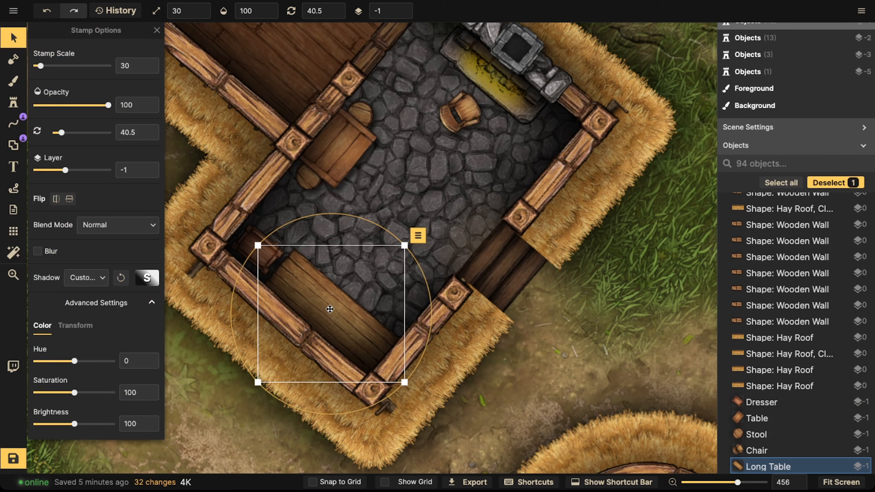
pyautogui.press('Escape')
pyautogui.click(257, 256)
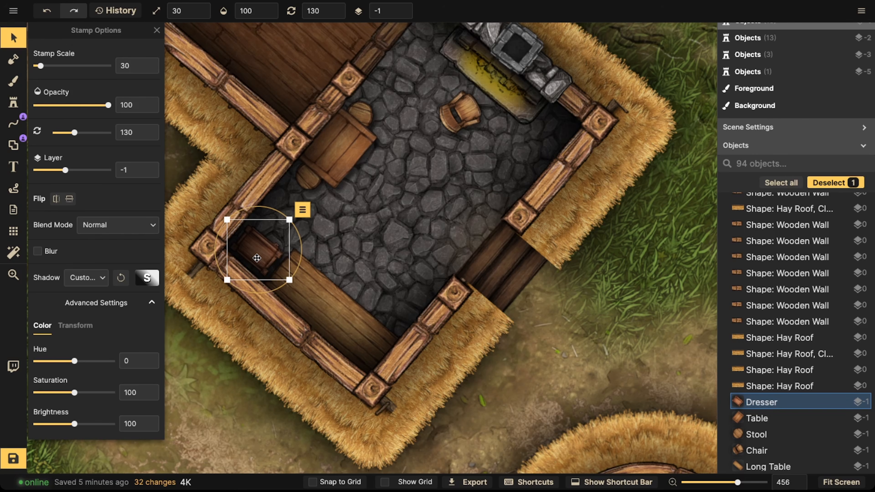
pyautogui.scroll(-1, 257, 256)
pyautogui.moveTo(256, 258)
pyautogui.mouseDown()
pyautogui.moveTo(268, 252)
pyautogui.moveTo(274, 261)
pyautogui.moveTo(254, 261)
pyautogui.mouseUp()
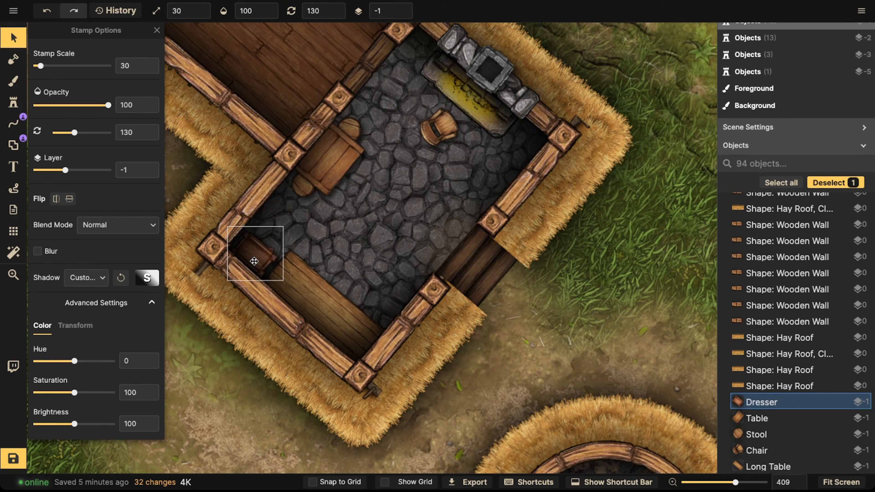
# Step: Rearrange the stool beside the table and the chair in front of the fireplace
pyautogui.moveTo(303, 186)
pyautogui.mouseDown()
pyautogui.moveTo(274, 229)
pyautogui.moveTo(322, 176)
pyautogui.moveTo(275, 232)
pyautogui.moveTo(303, 192)
pyautogui.mouseUp()
pyautogui.click(408, 231)
pyautogui.moveTo(409, 231); pyautogui.dragTo(391, 252)
pyautogui.moveTo(279, 203); pyautogui.dragTo(284, 237)
pyautogui.moveTo(425, 253); pyautogui.dragTo(438, 311)
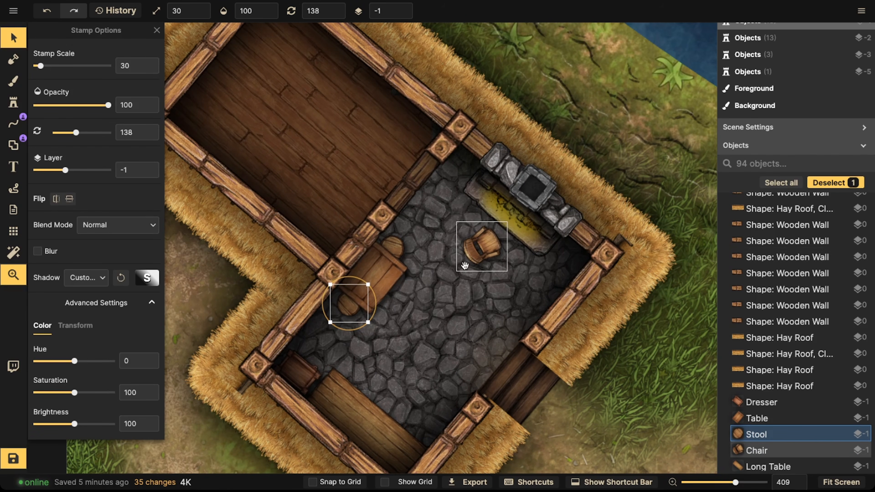
pyautogui.moveTo(467, 257); pyautogui.dragTo(470, 257)
pyautogui.scroll(-3, 309, 266)
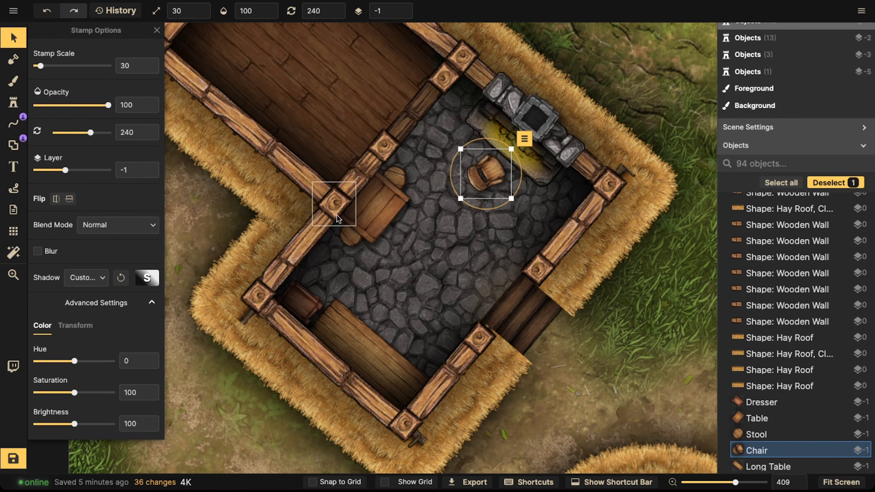
pyautogui.scroll(5, 334, 231)
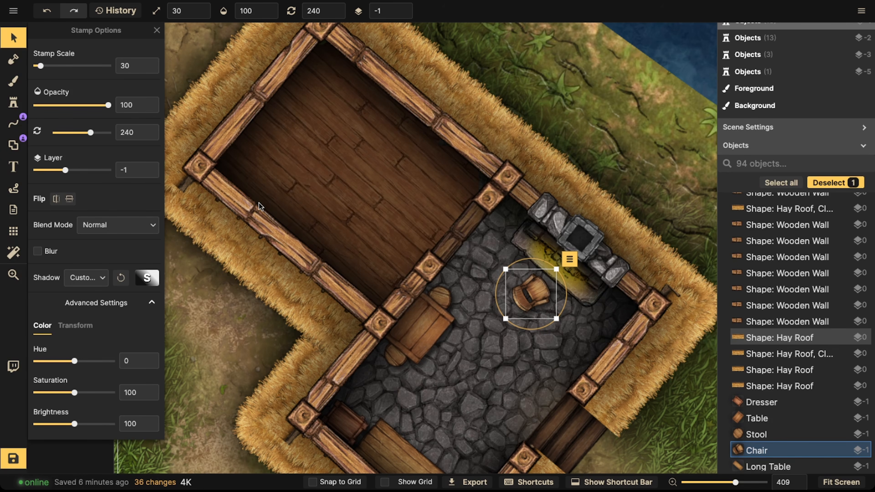
# Step: Open the stamp catalog, search for bed, and pick the red double bed stamp
pyautogui.click(13, 102)
pyautogui.click(76, 67)
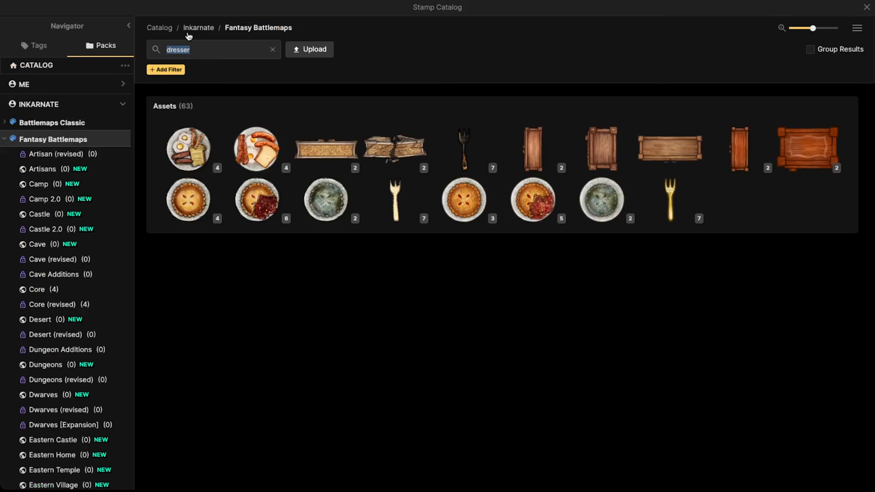
pyautogui.write('bed')
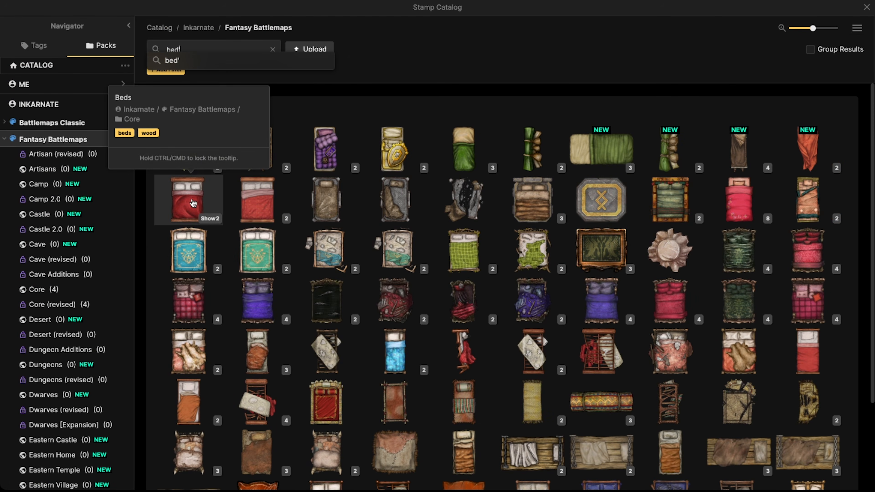
pyautogui.click(192, 199)
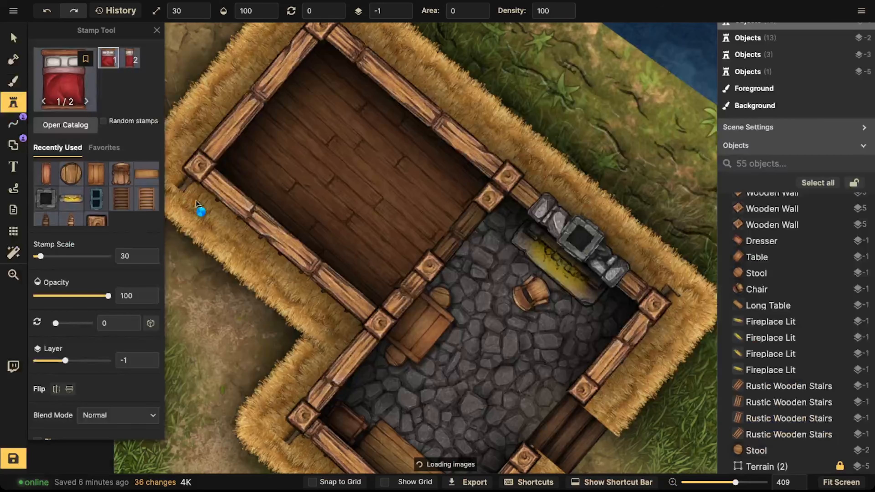
# Step: Stamp the double bed, rotated 315°, inside the upper wooden-floored room
pyautogui.scroll(-5, 396, 167)
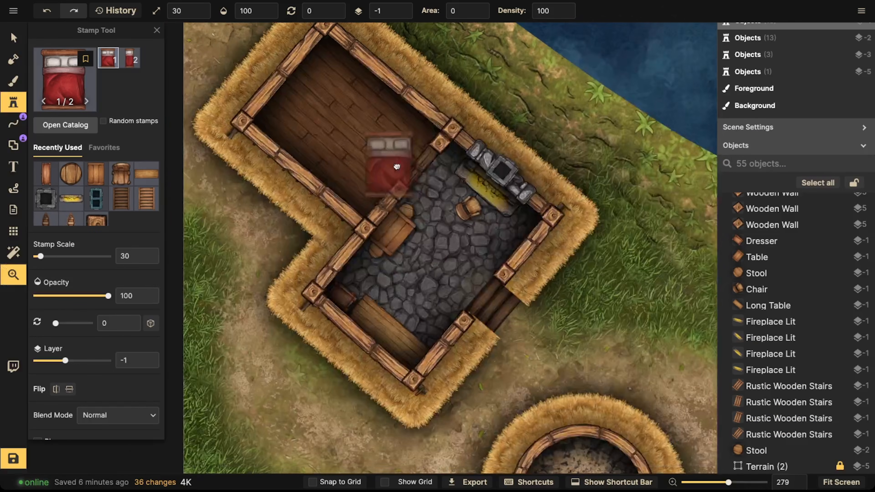
pyautogui.scroll(5, 407, 175)
pyautogui.scroll(-5, 419, 172)
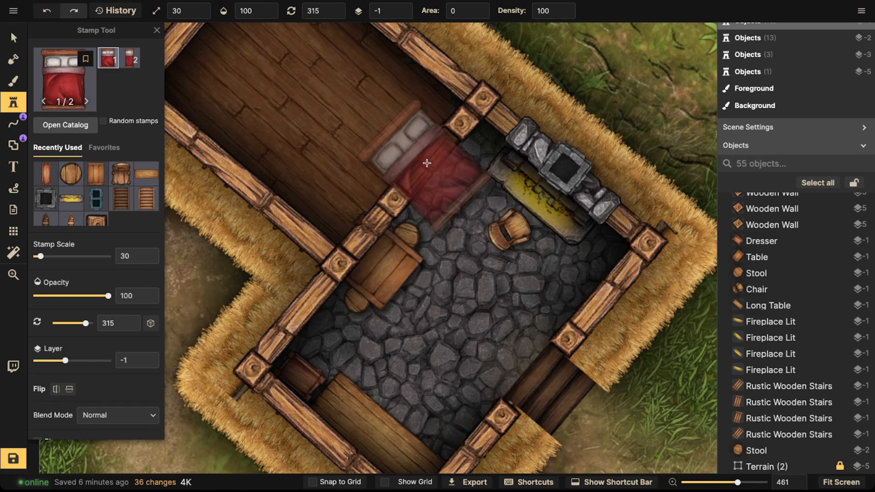
pyautogui.moveTo(340, 110); pyautogui.dragTo(357, 138)
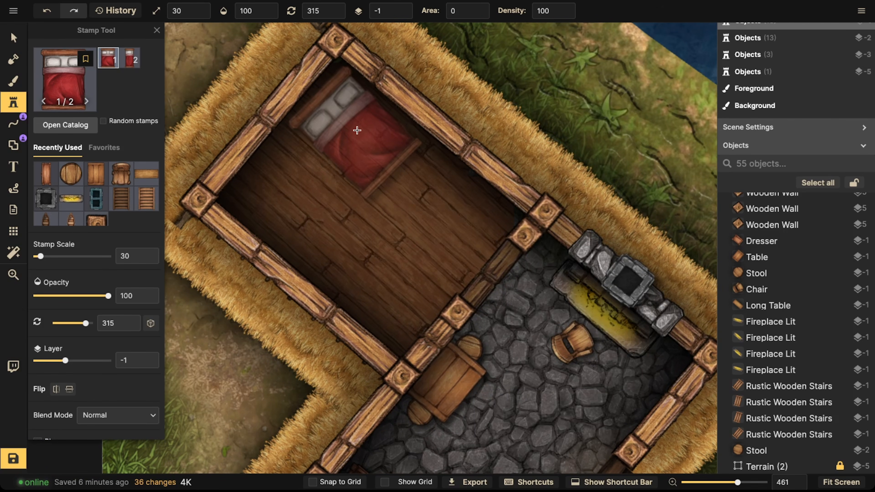
pyautogui.moveTo(509, 319); pyautogui.dragTo(443, 251)
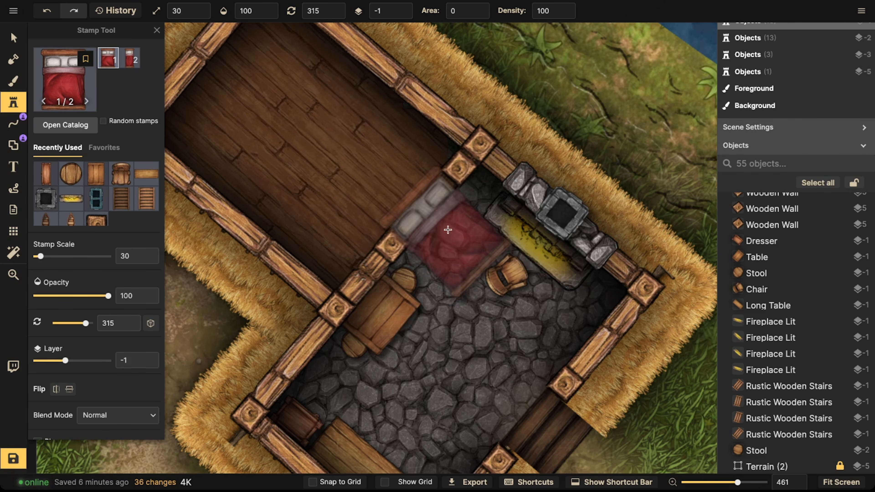
pyautogui.click(289, 72)
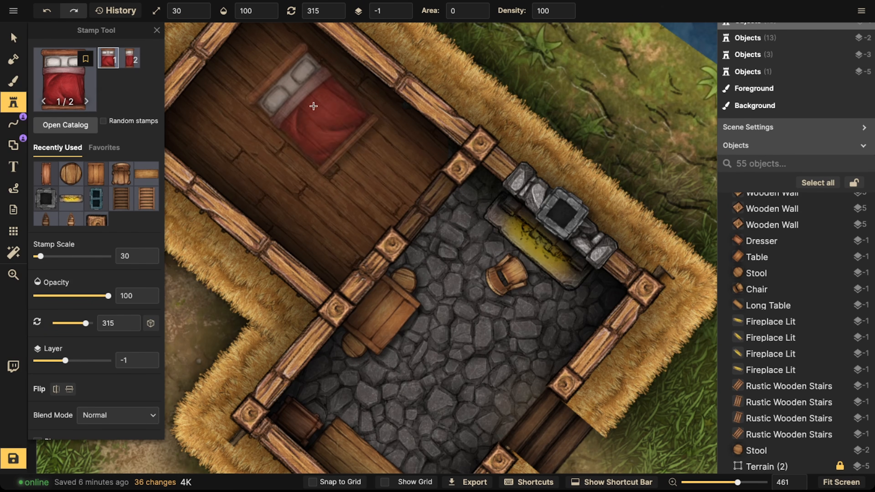
pyautogui.moveTo(302, 100); pyautogui.dragTo(382, 188)
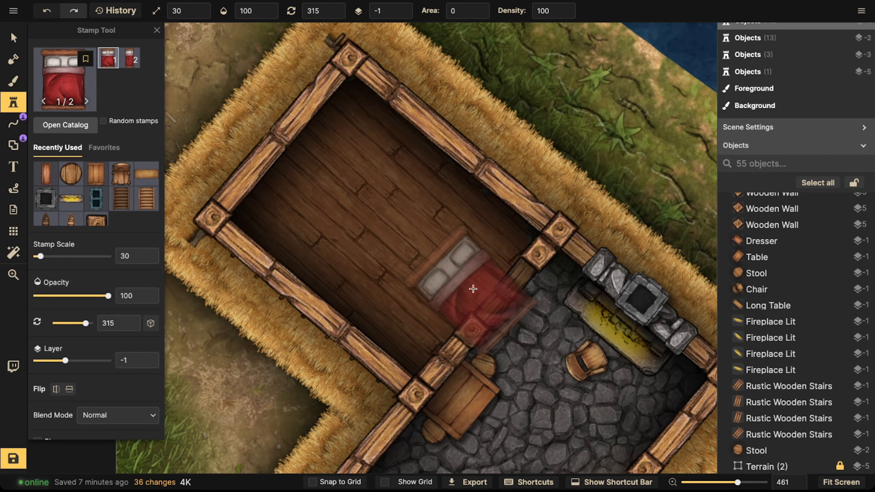
pyautogui.moveTo(478, 294); pyautogui.dragTo(420, 214)
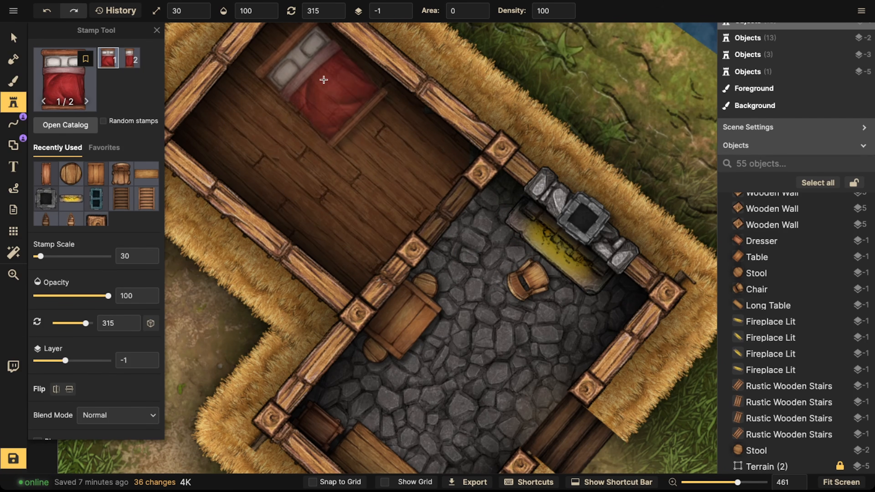
pyautogui.moveTo(312, 78); pyautogui.dragTo(315, 158)
pyautogui.click(315, 150)
pyautogui.press('Escape')
# Step: Rotate the bed to 312° and move it into the room's upper-left corner against the walls
pyautogui.moveTo(344, 235); pyautogui.dragTo(342, 246)
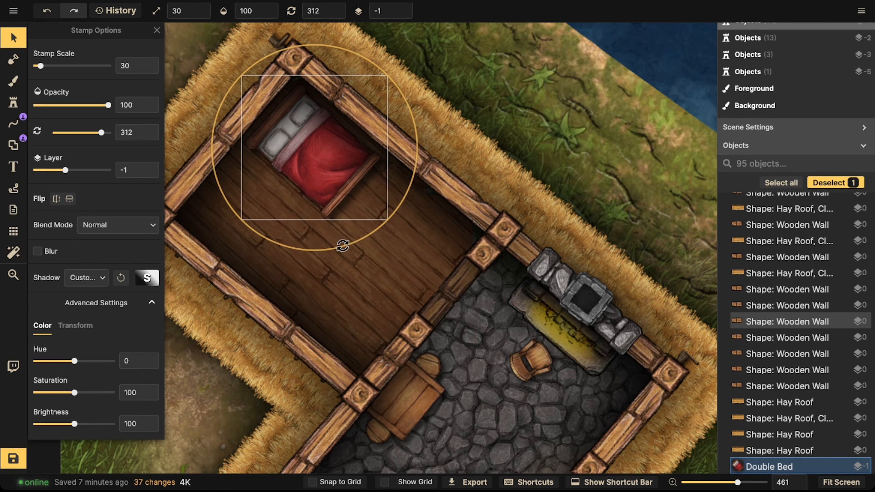
pyautogui.moveTo(297, 174); pyautogui.dragTo(327, 238)
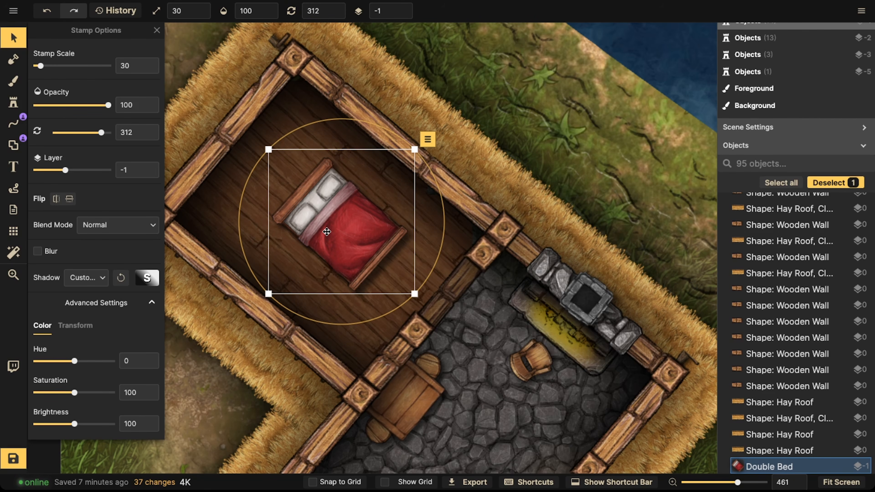
pyautogui.moveTo(329, 229); pyautogui.dragTo(262, 186)
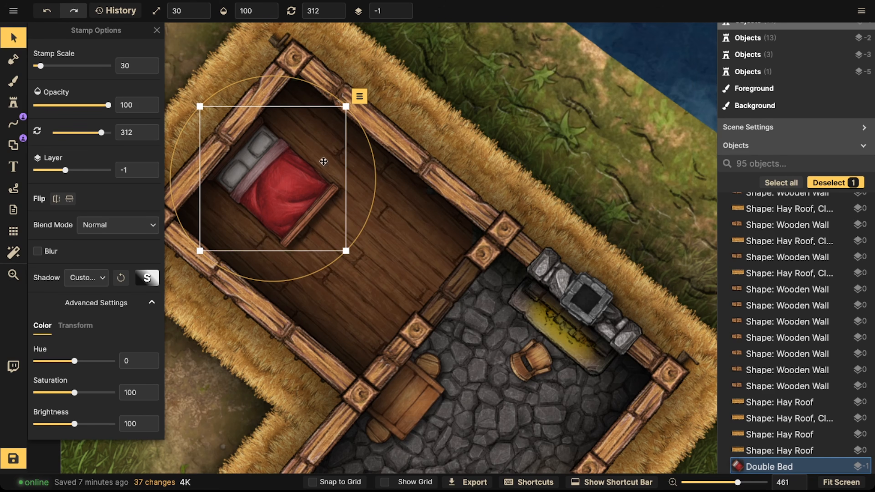
pyautogui.moveTo(280, 175); pyautogui.dragTo(301, 144)
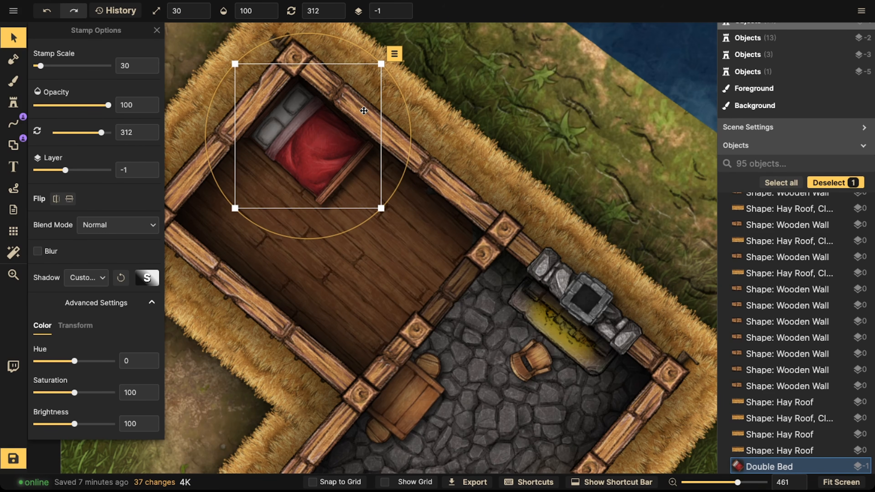
pyautogui.moveTo(325, 133); pyautogui.dragTo(291, 178)
pyautogui.moveTo(291, 178); pyautogui.dragTo(267, 198)
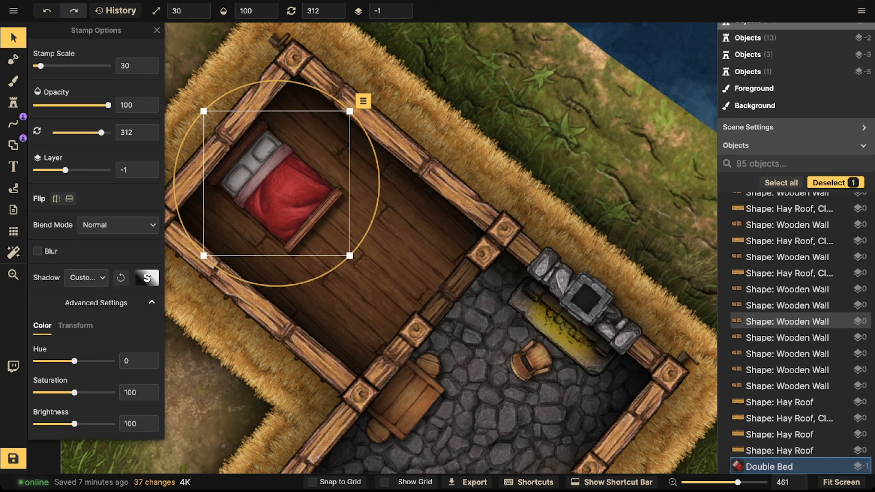
# Step: Search the stamp catalog for end tables and then tables
pyautogui.click(12, 79)
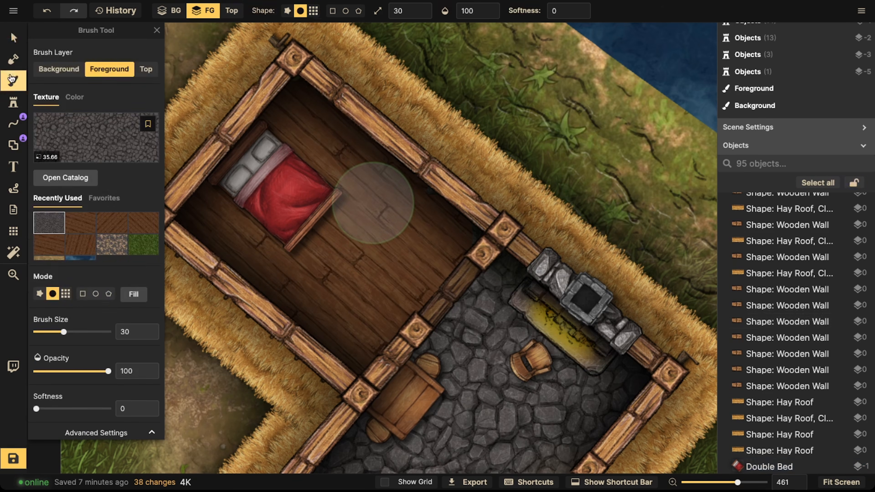
pyautogui.click(13, 101)
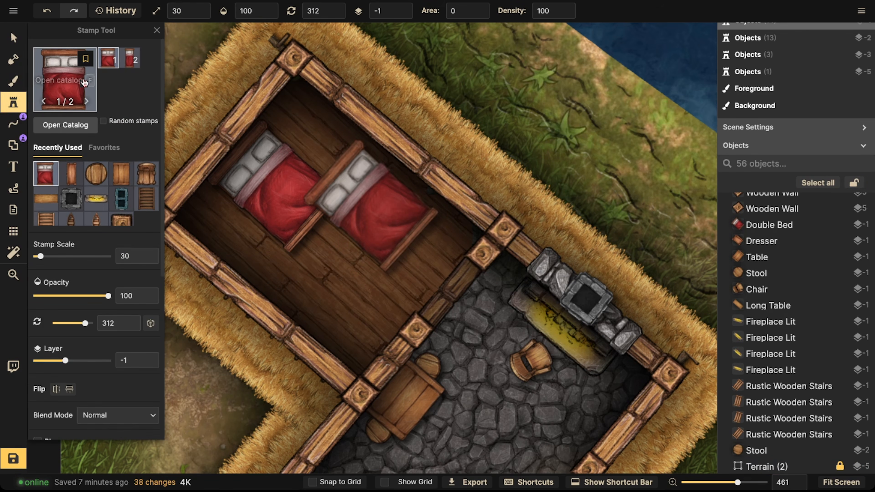
pyautogui.click(108, 65)
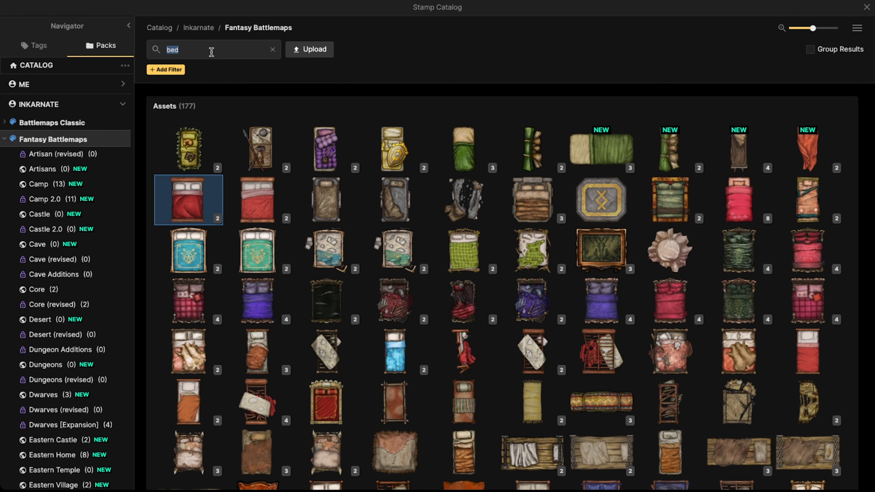
pyautogui.write('end')
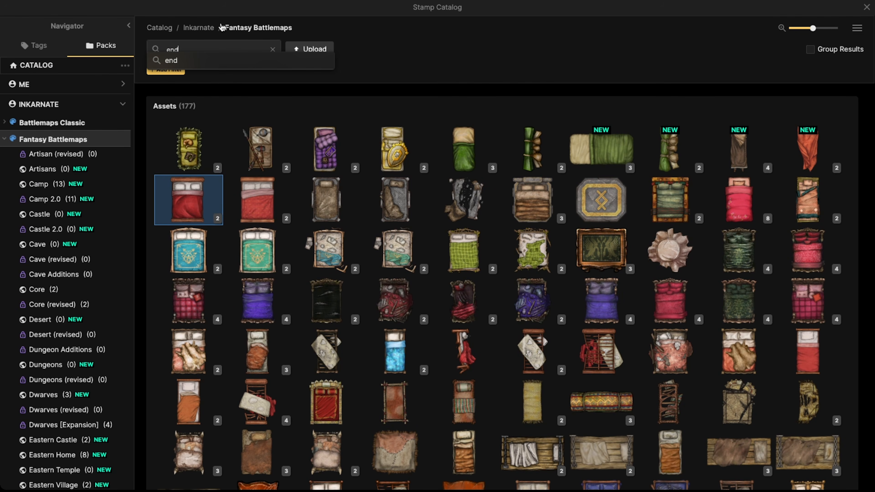
pyautogui.press('Return')
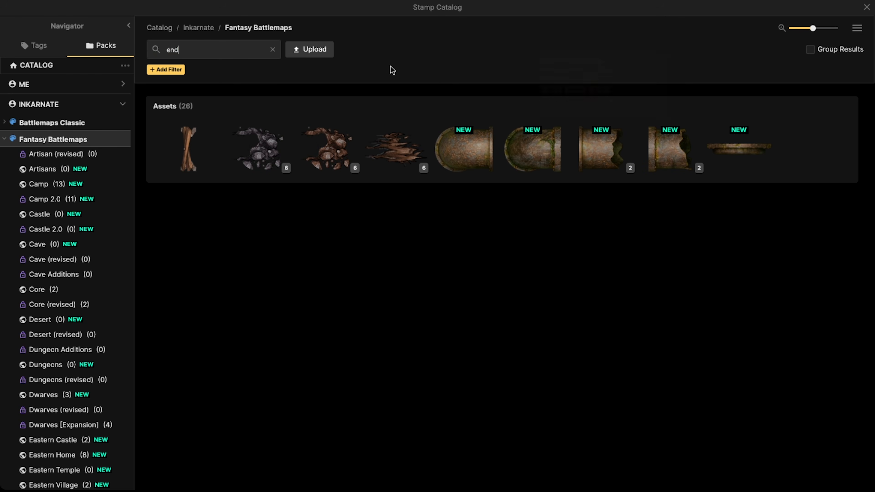
pyautogui.click(254, 55)
pyautogui.write('table')
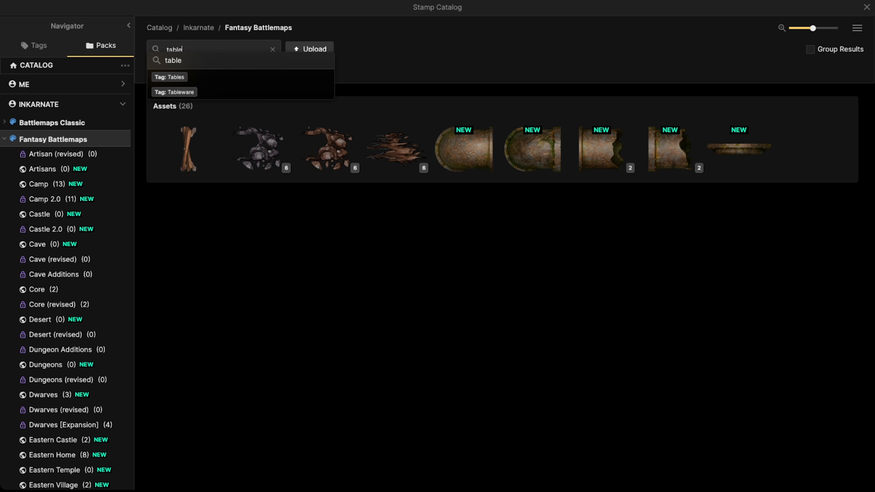
pyautogui.press('Return')
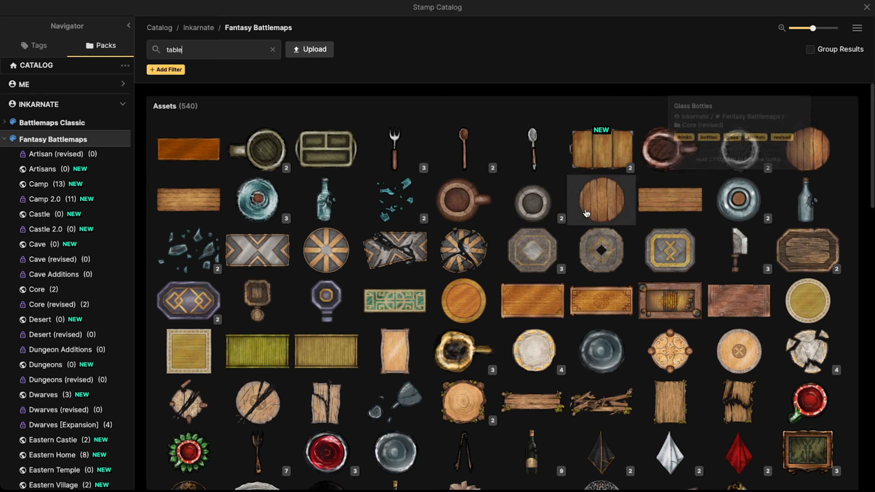
pyautogui.scroll(-2, 539, 235)
pyautogui.scroll(-10, 448, 297)
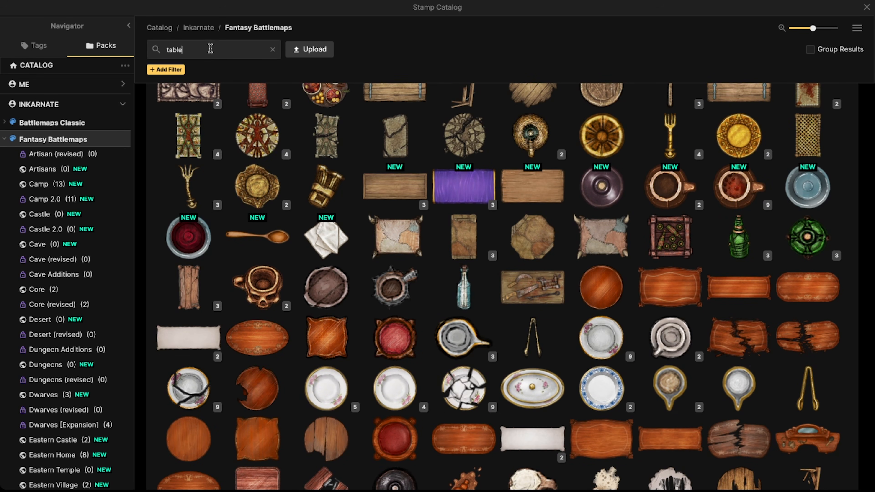
# Step: Search the catalog for bed table and choose the wooden plank bedside table stamp
pyautogui.write('bed tab')
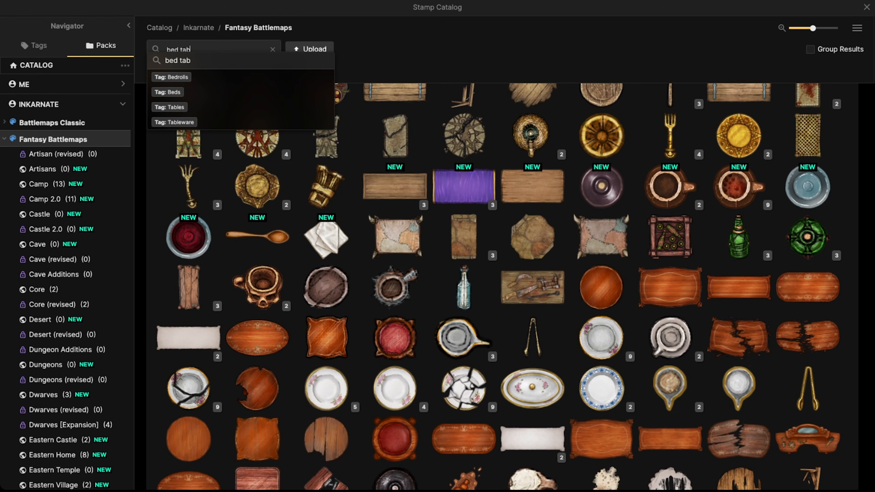
pyautogui.press('Return')
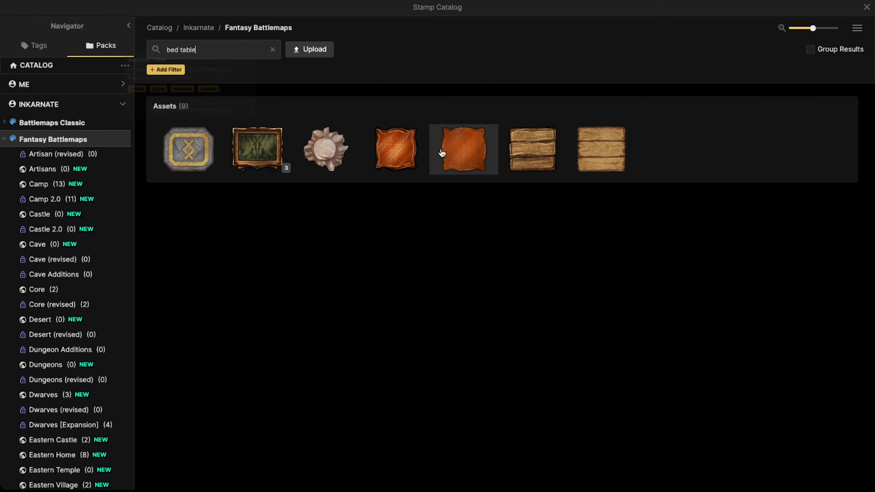
pyautogui.click(510, 150)
# Step: Stamp a bedside table at the head of the bed against the upper wall
pyautogui.scroll(2, 293, 140)
pyautogui.press('[')
pyautogui.press(']')
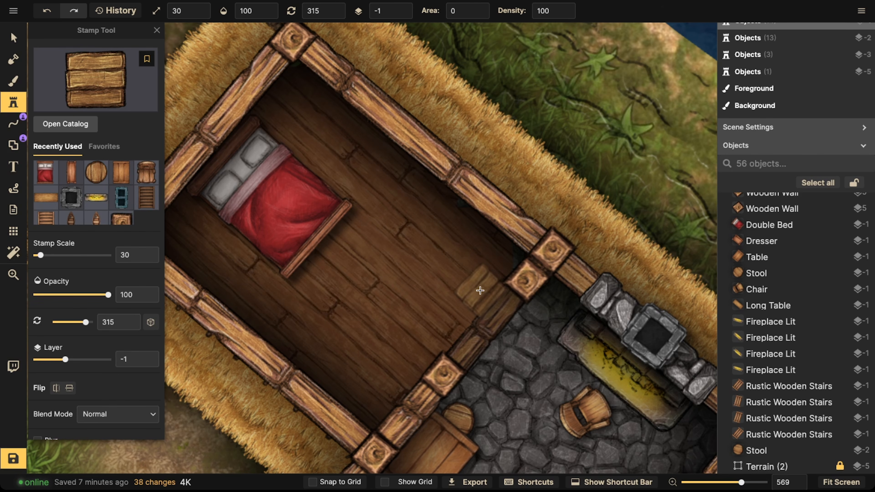
pyautogui.click(291, 111)
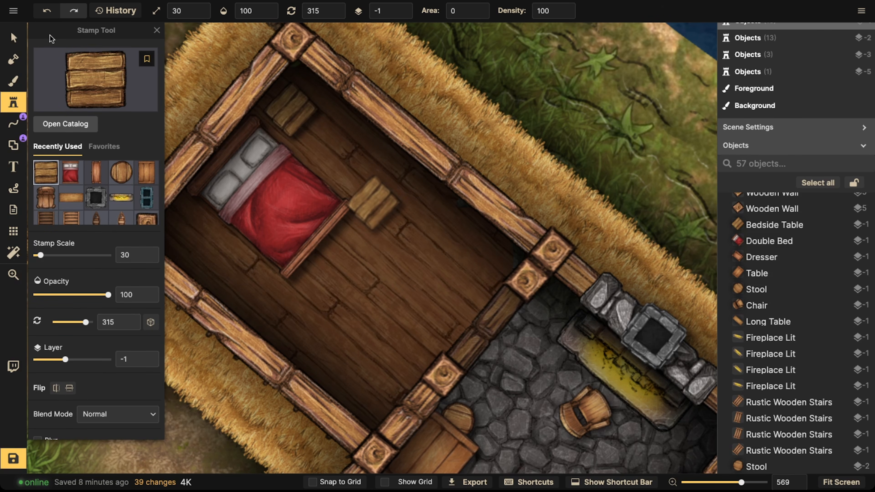
# Step: Copy the bedside table and place the duplicate on the other side of the bed's head by the left wall
pyautogui.click(14, 37)
pyautogui.moveTo(285, 116); pyautogui.dragTo(285, 114)
pyautogui.press('space')
pyautogui.moveTo(279, 183); pyautogui.dragTo(332, 152)
pyautogui.hotkey('ctrl', 'c')
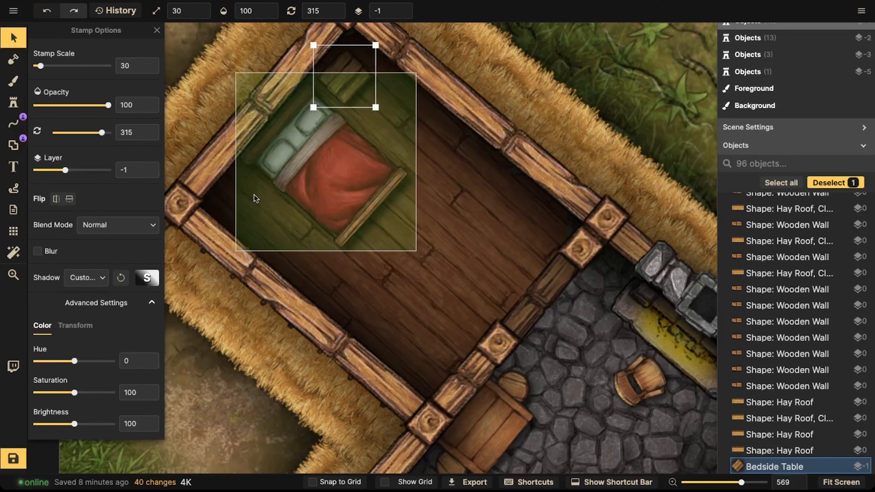
pyautogui.hotkey('ctrl', 'v')
pyautogui.moveTo(253, 196); pyautogui.dragTo(241, 196)
pyautogui.scroll(6, 238, 195)
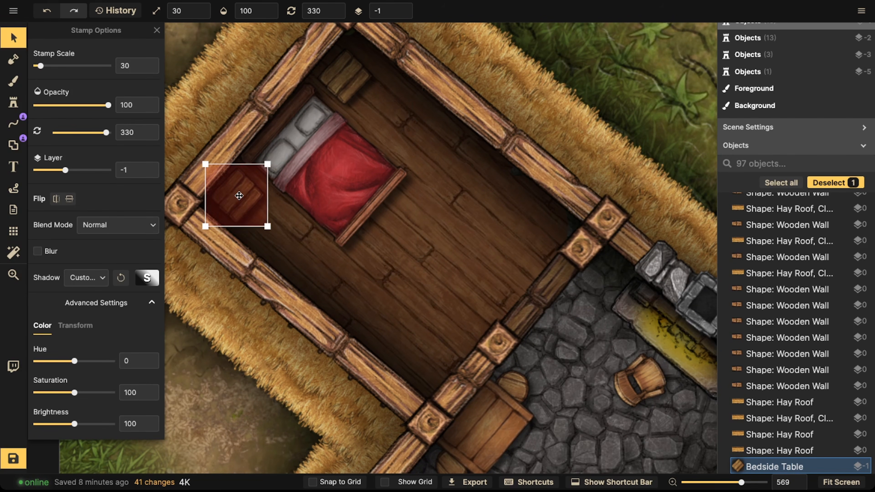
pyautogui.moveTo(235, 241); pyautogui.dragTo(234, 241)
# Step: Rotate the duplicate bedside table to 48.5° and the original bedside table to 312°
pyautogui.click(339, 98)
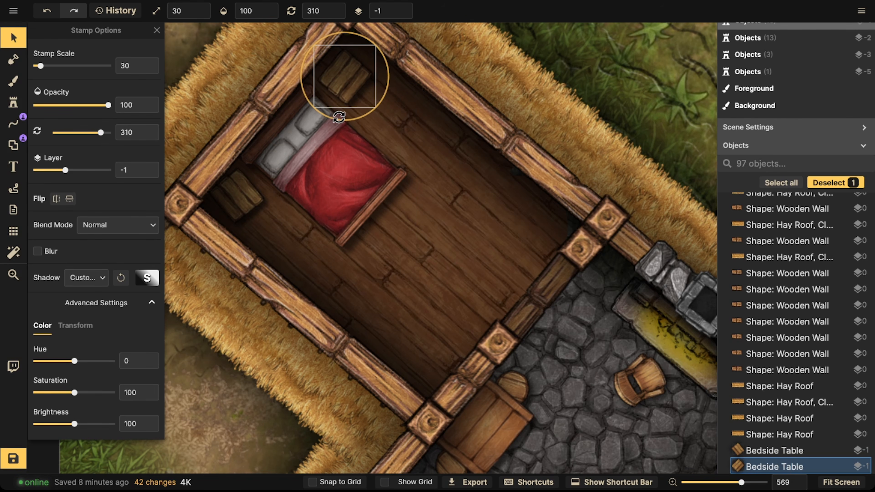
pyautogui.click(237, 196)
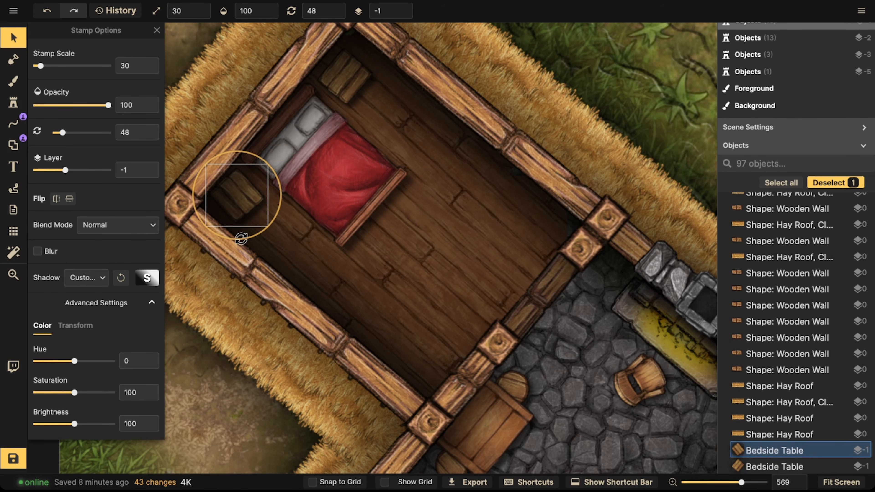
pyautogui.moveTo(243, 238); pyautogui.dragTo(243, 238)
pyautogui.moveTo(242, 196); pyautogui.dragTo(249, 194)
pyautogui.moveTo(248, 232); pyautogui.dragTo(249, 235)
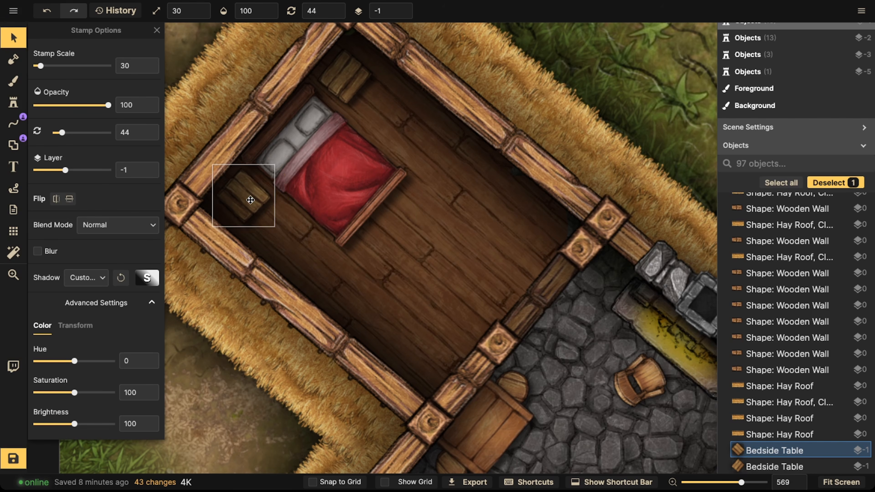
pyautogui.moveTo(245, 195); pyautogui.dragTo(246, 195)
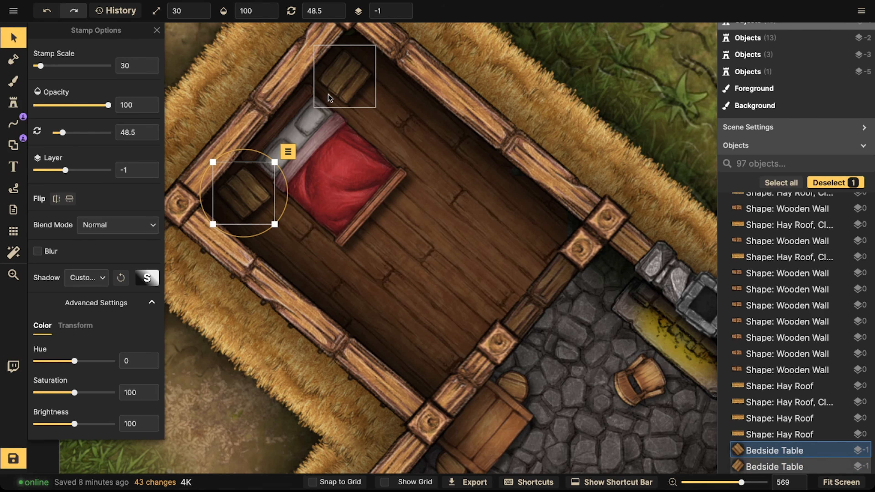
pyautogui.click(343, 75)
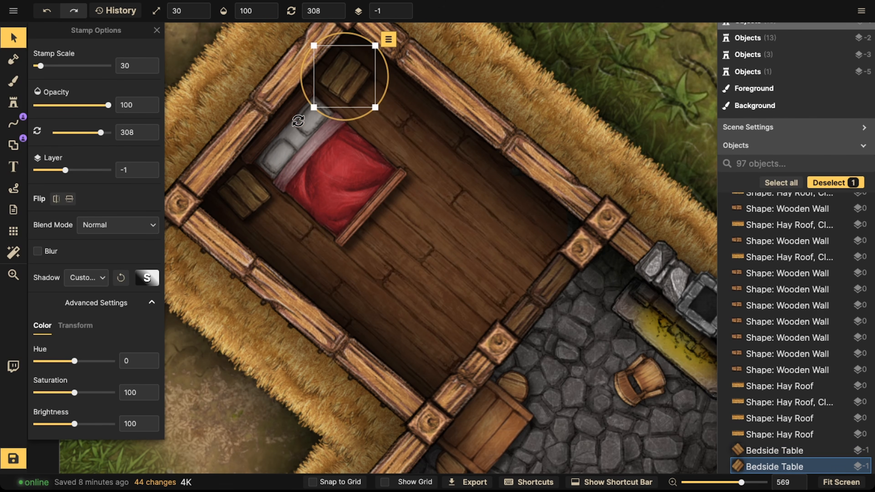
pyautogui.moveTo(319, 116); pyautogui.dragTo(329, 117)
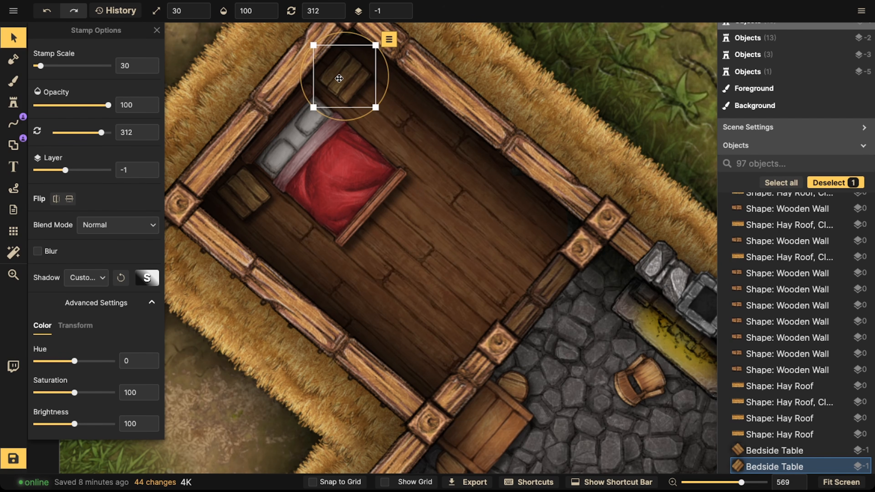
# Step: Stamp a wooden dresser against the bedroom's lower wall, next to the doorway
pyautogui.scroll(-2, 333, 103)
pyautogui.click(14, 102)
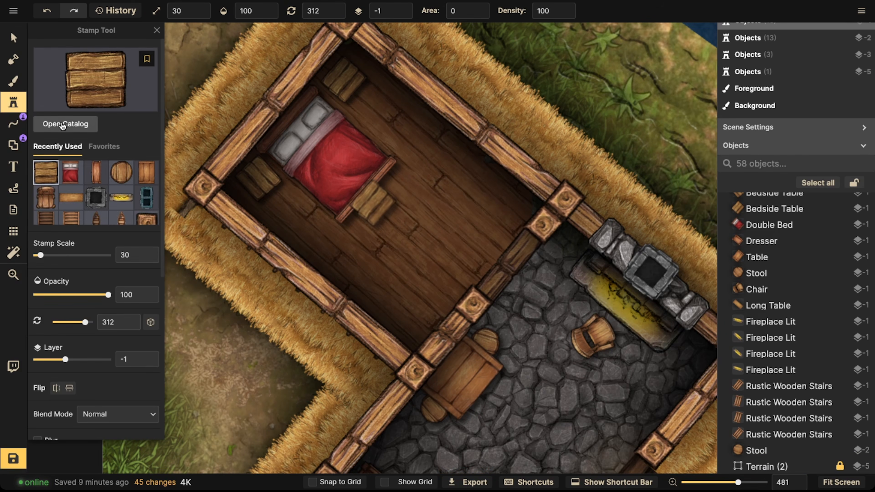
pyautogui.click(90, 171)
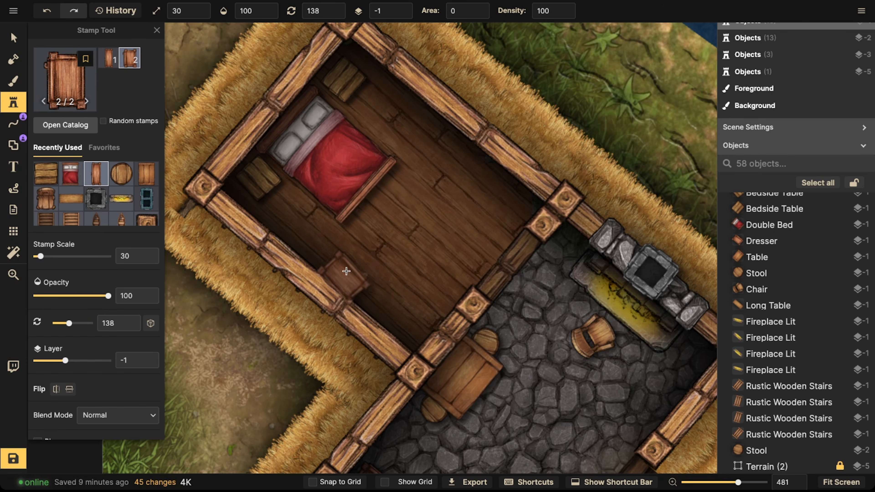
pyautogui.click(116, 62)
pyautogui.scroll(-3, 406, 148)
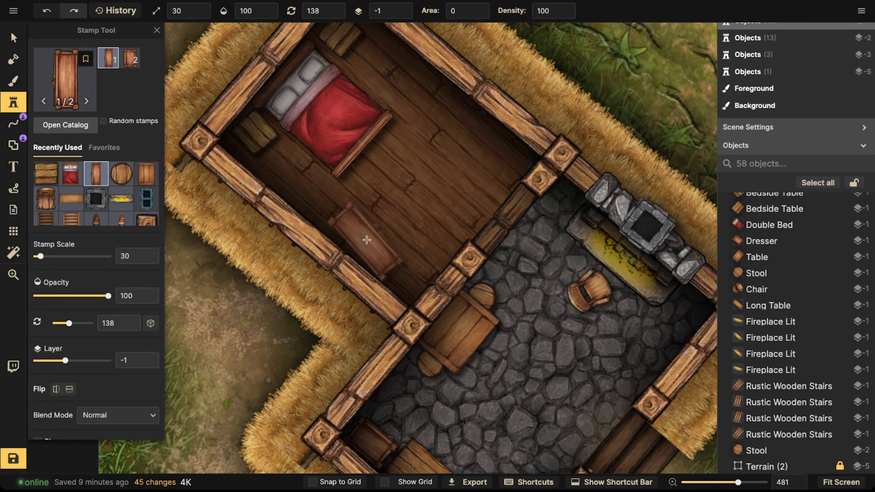
pyautogui.scroll(-3, 366, 244)
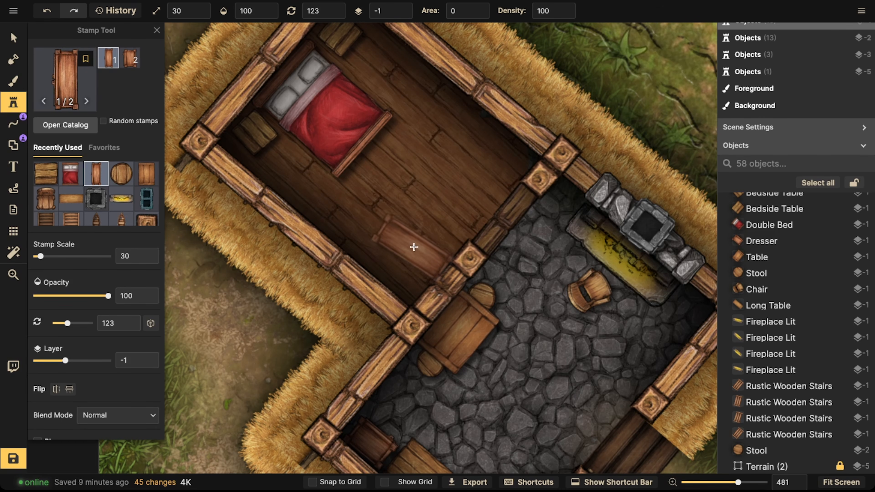
pyautogui.scroll(-15, 413, 247)
pyautogui.click(422, 261)
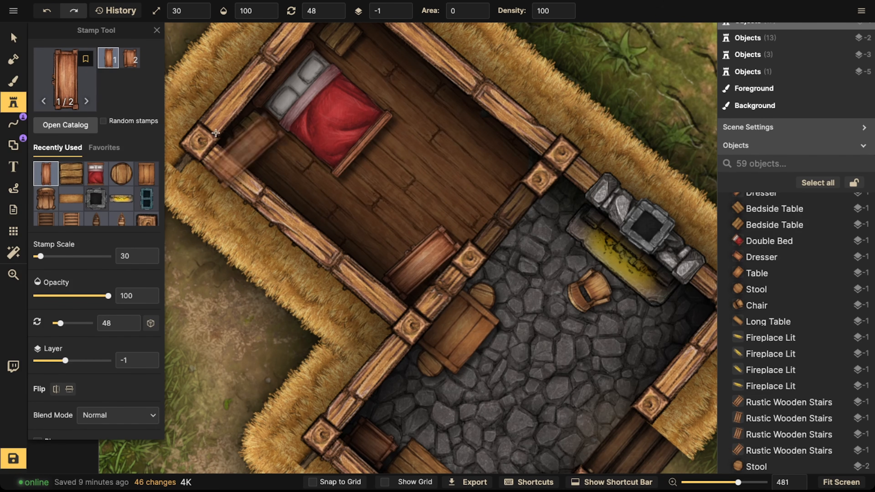
# Step: Move the dresser closer against the lower wall
pyautogui.click(14, 38)
pyautogui.moveTo(415, 323); pyautogui.dragTo(408, 323)
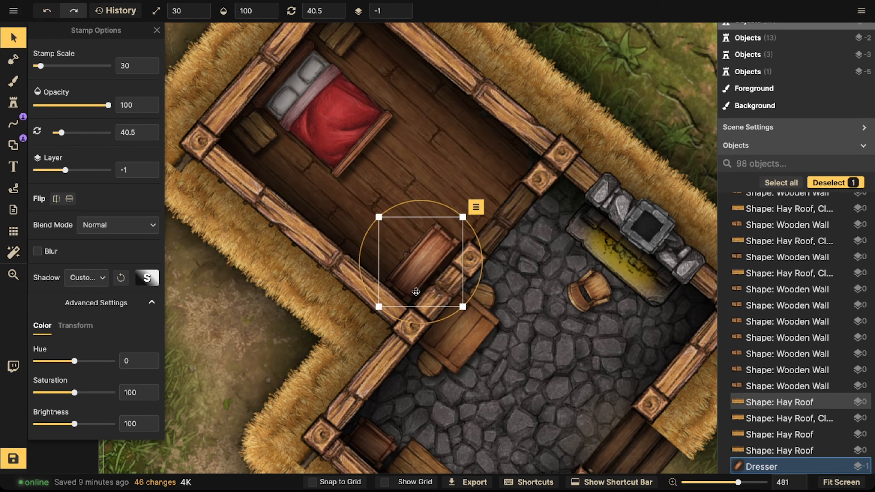
pyautogui.moveTo(420, 288); pyautogui.dragTo(383, 280)
pyautogui.press('r')
pyautogui.press('r')
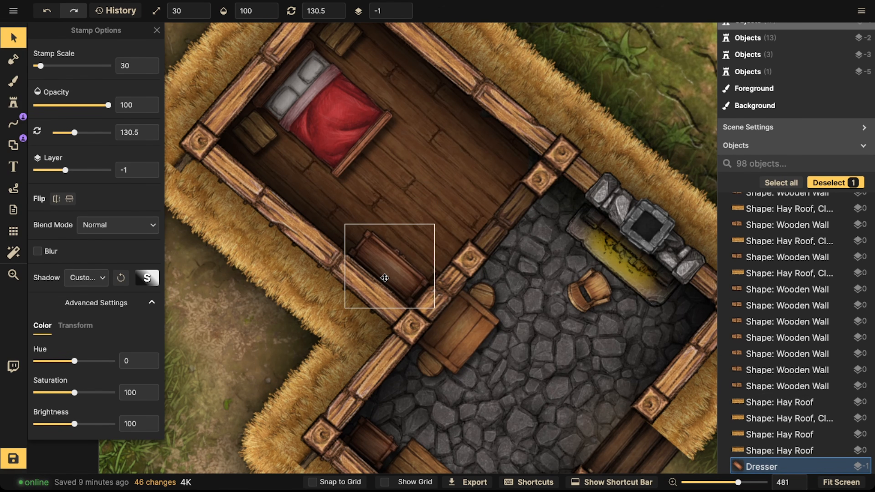
pyautogui.click(14, 125)
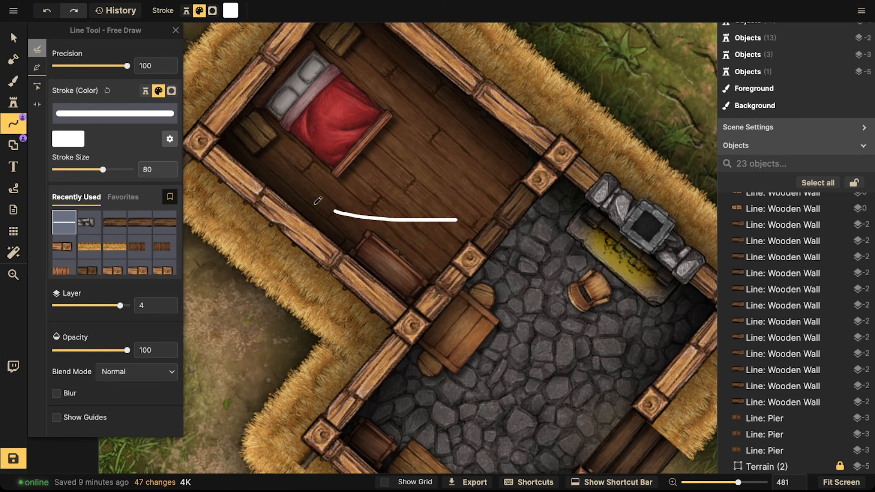
pyautogui.moveTo(369, 185); pyautogui.dragTo(366, 208)
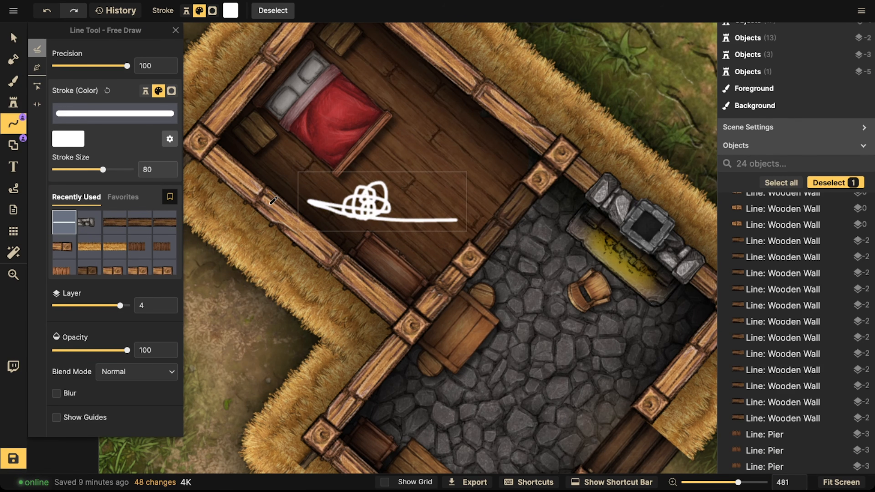
pyautogui.hotkey('ctrl', 'z')
# Step: Slide the dresser along the lower wall toward the corner post
pyautogui.click(14, 37)
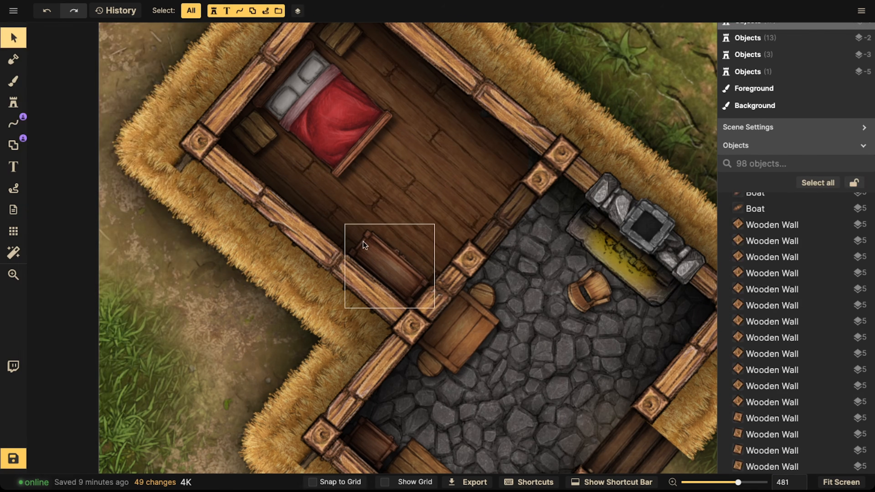
pyautogui.click(379, 254)
pyautogui.moveTo(380, 256); pyautogui.dragTo(416, 257)
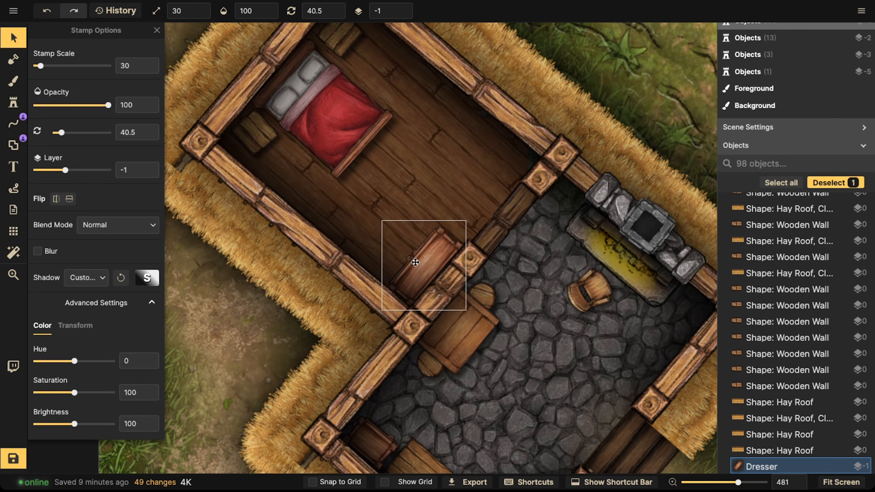
pyautogui.click(19, 126)
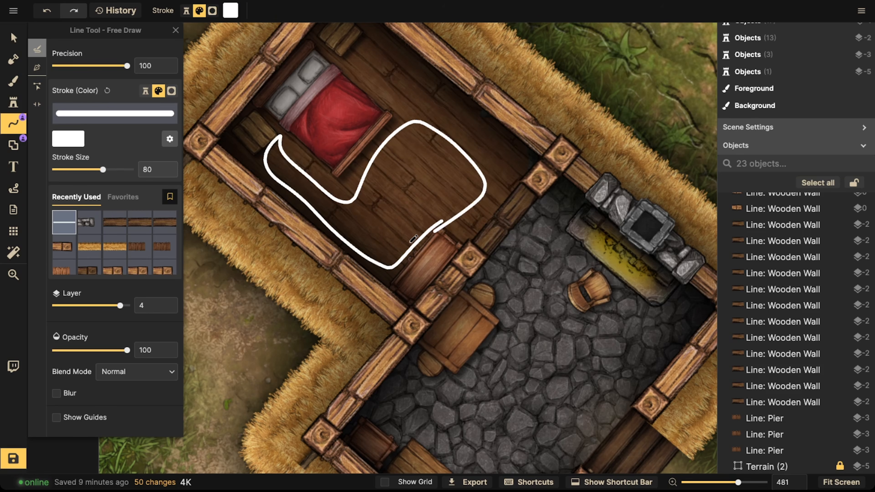
pyautogui.moveTo(413, 238); pyautogui.dragTo(413, 238)
pyautogui.press('Delete')
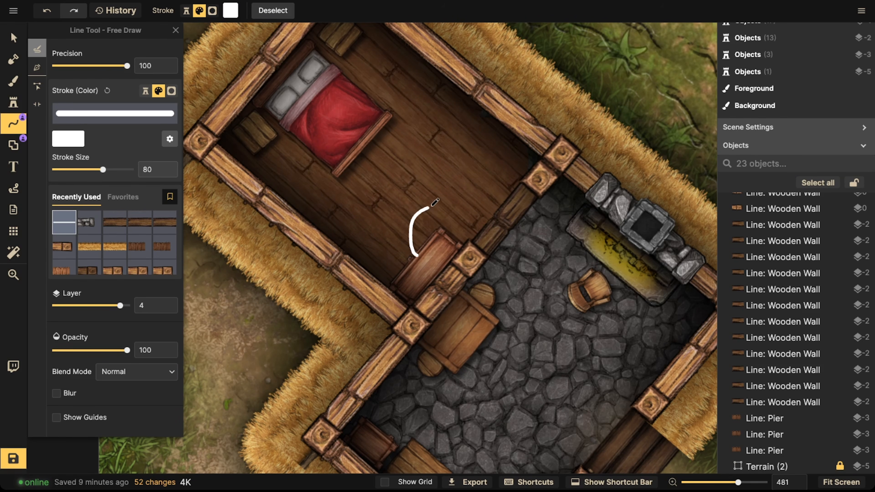
pyautogui.moveTo(416, 249); pyautogui.dragTo(366, 271)
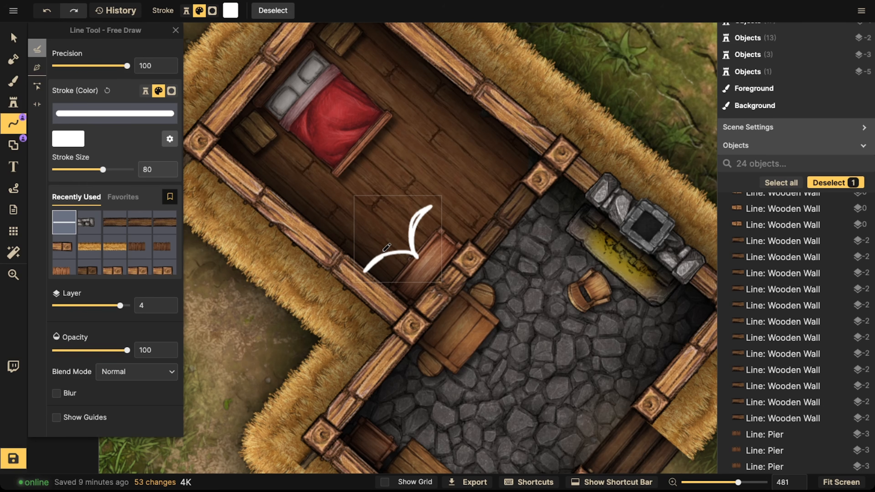
pyautogui.press('Delete')
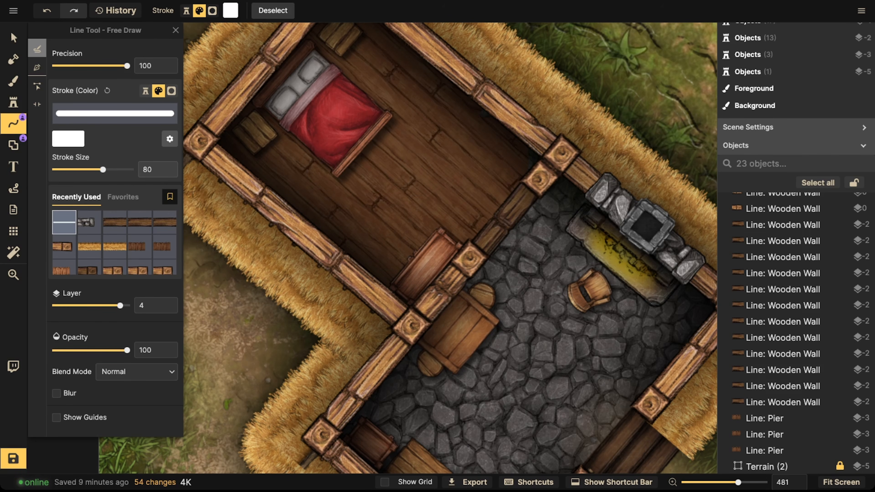
pyautogui.scroll(-2, 108, 212)
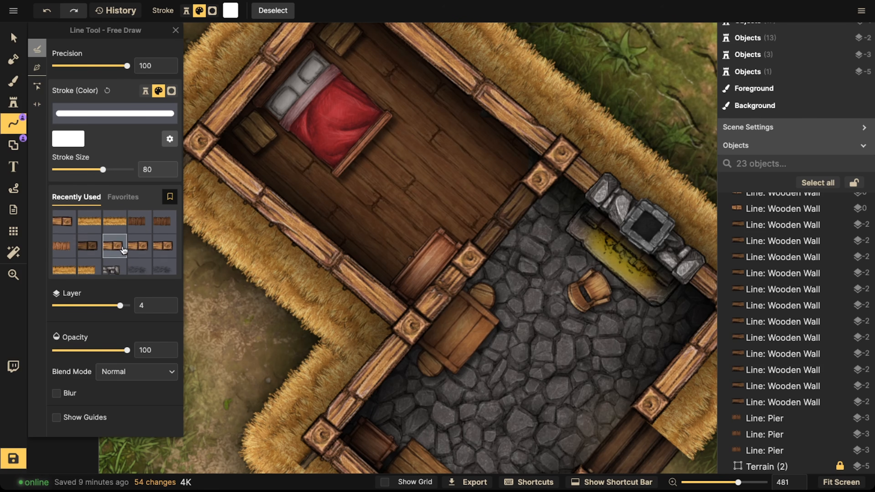
# Step: Search the stamp catalog for bench and stamp a wooden bench across the foot of the bed
pyautogui.click(13, 102)
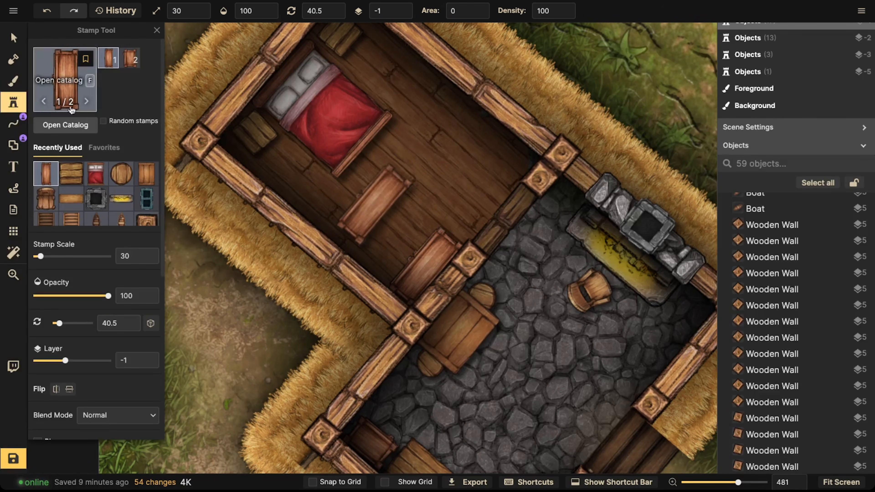
pyautogui.press('f')
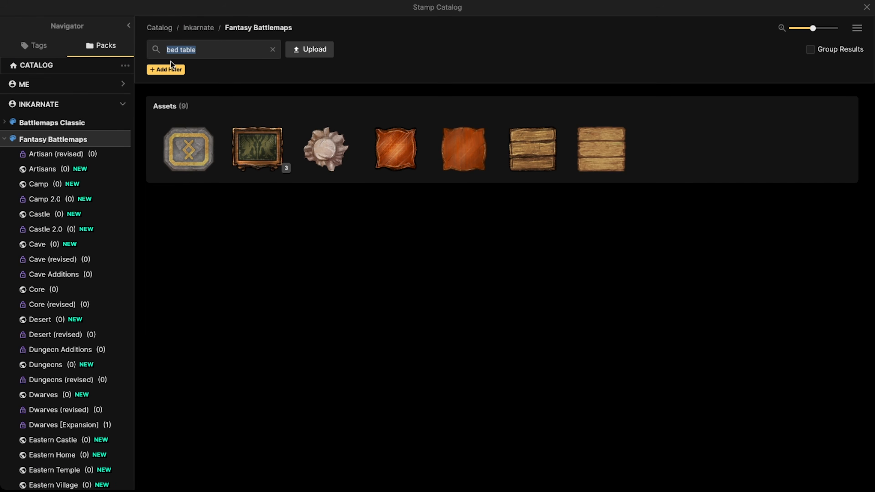
pyautogui.write('bend')
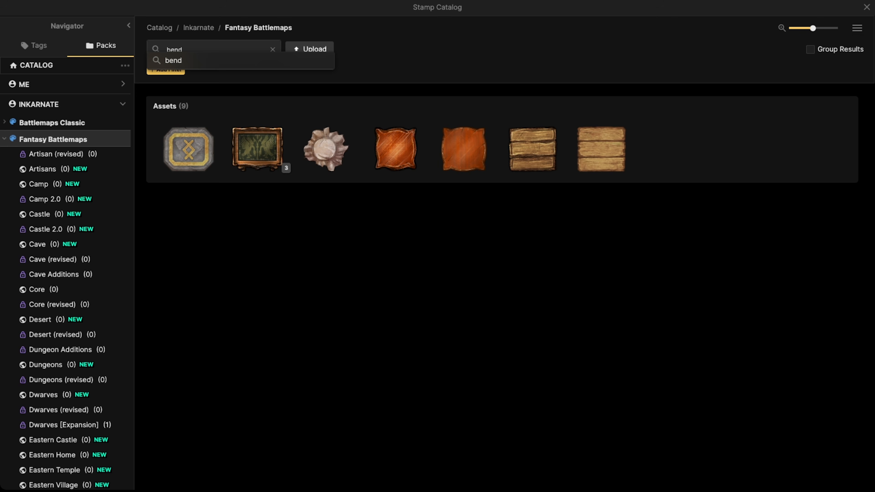
pyautogui.press('BackSpace')
pyautogui.press('BackSpace')
pyautogui.press('BackSpace')
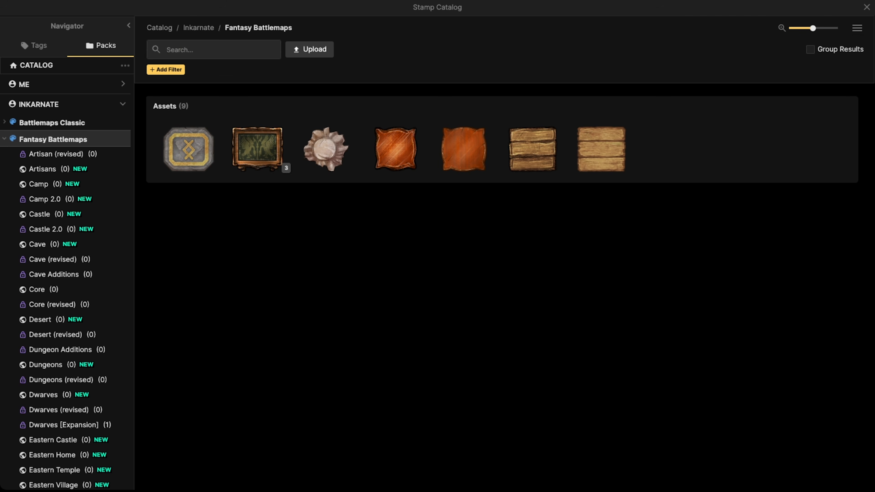
pyautogui.write('bench')
pyautogui.press('Return')
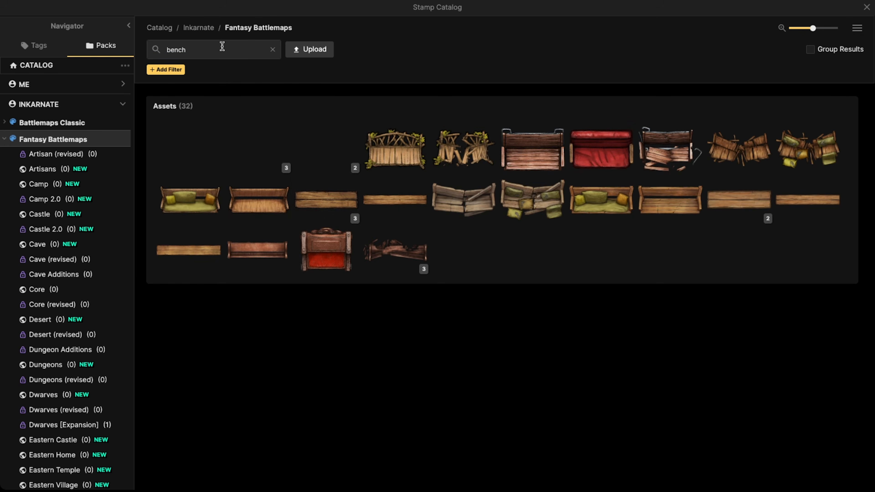
pyautogui.click(367, 220)
pyautogui.scroll(3, 356, 185)
pyautogui.scroll(-3, 393, 128)
pyautogui.click(396, 137)
# Step: Put the bench on layer -2 and align it at 313° snugly across the foot of the bed
pyautogui.click(13, 37)
pyautogui.click(397, 138)
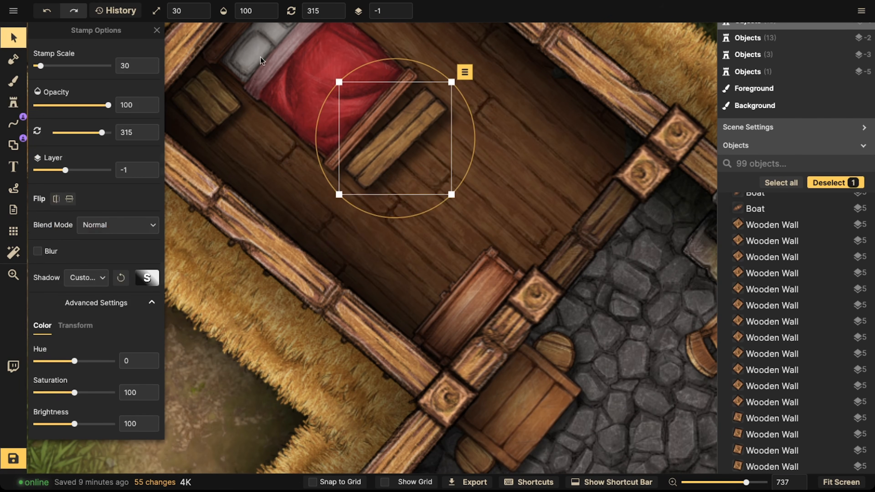
pyautogui.click(404, 14)
pyautogui.moveTo(400, 145); pyautogui.dragTo(400, 145)
pyautogui.moveTo(382, 215); pyautogui.dragTo(385, 211)
pyautogui.moveTo(391, 133)
pyautogui.mouseDown()
pyautogui.moveTo(410, 147)
pyautogui.moveTo(392, 133)
pyautogui.moveTo(387, 145)
pyautogui.mouseUp()
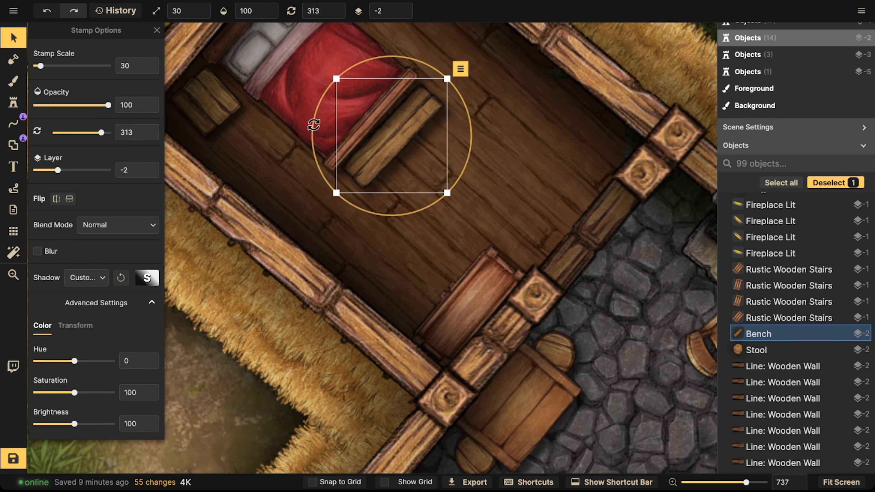
pyautogui.click(296, 112)
pyautogui.click(371, 155)
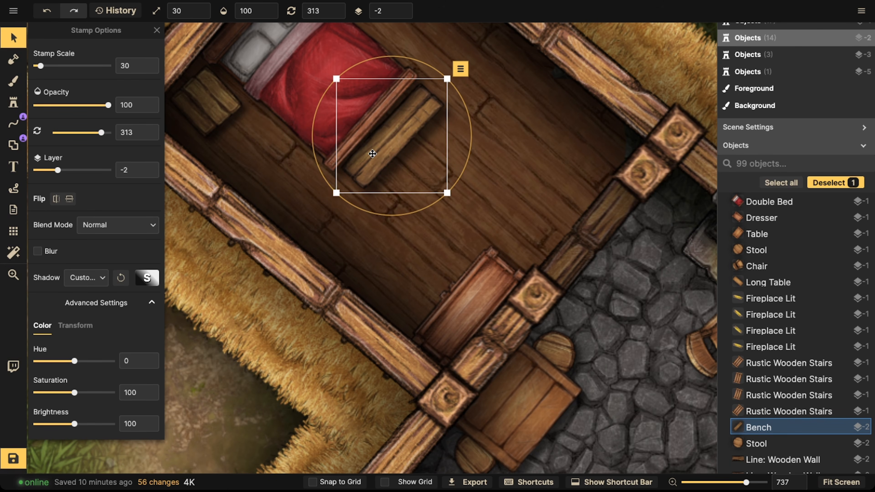
pyautogui.moveTo(399, 162); pyautogui.dragTo(379, 161)
# Step: Review the bedroom's furniture layout, checking the dresser and the bench at the bed's foot
pyautogui.scroll(-2, 315, 150)
pyautogui.scroll(-5, 315, 150)
pyautogui.press('space')
pyautogui.moveTo(306, 108); pyautogui.dragTo(344, 154)
pyautogui.press('Escape')
pyautogui.scroll(-3, 371, 158)
pyautogui.press('space')
pyautogui.press('space')
pyautogui.moveTo(399, 180); pyautogui.dragTo(375, 185)
pyautogui.click(376, 255)
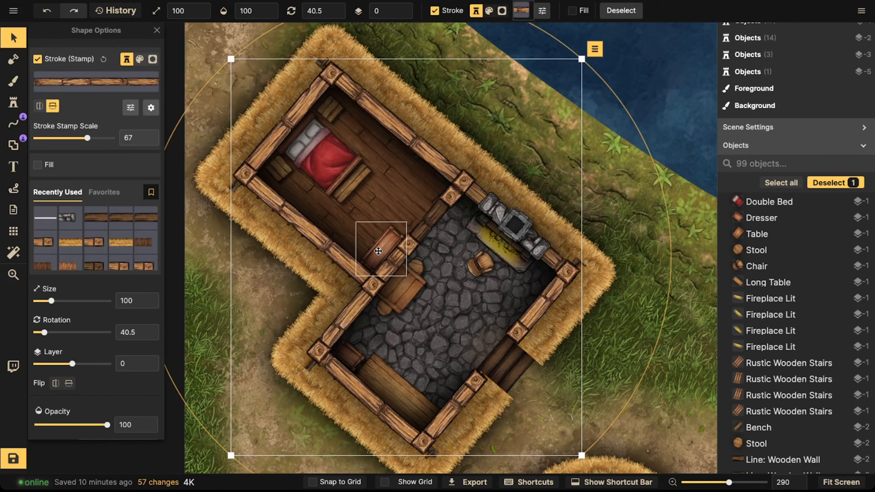
pyautogui.click(380, 247)
pyautogui.scroll(5, 379, 240)
pyautogui.press('space')
pyautogui.moveTo(311, 132); pyautogui.dragTo(306, 196)
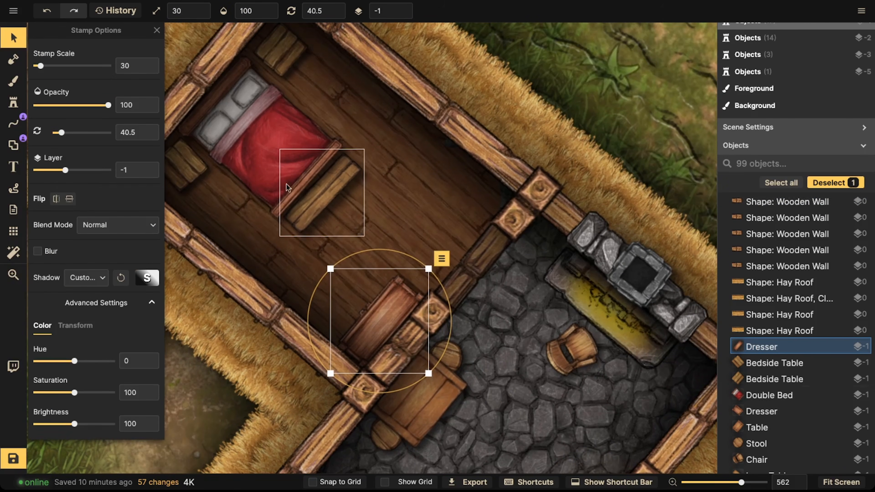
pyautogui.click(303, 195)
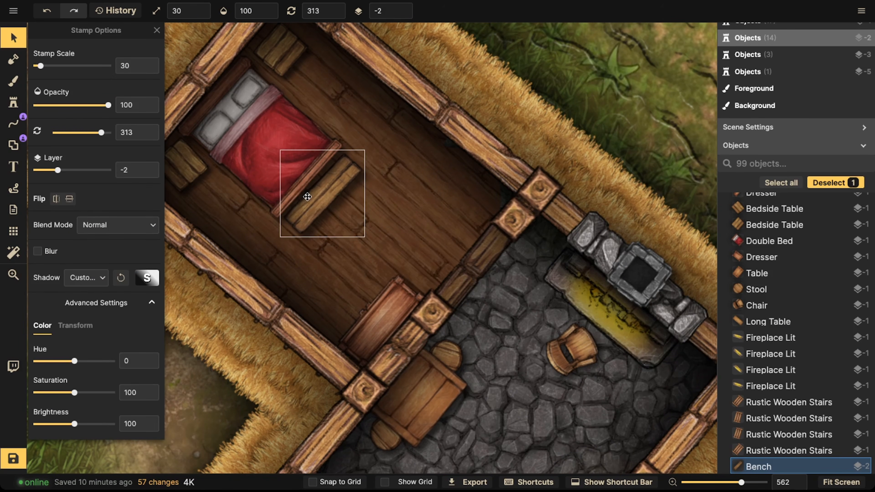
pyautogui.hotkey('ctrl', 'd')
# Step: Pick the wooden chair stamp and stamp a chair by the upper wall beyond the bed's foot
pyautogui.click(13, 102)
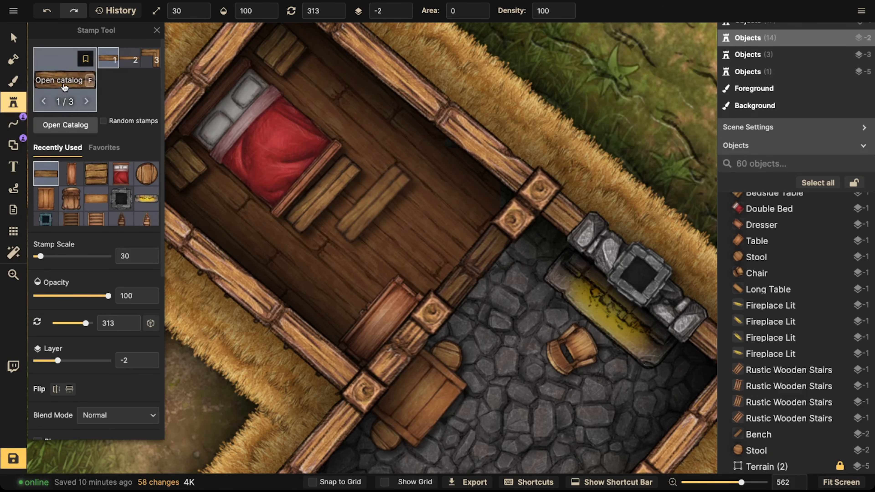
pyautogui.click(71, 199)
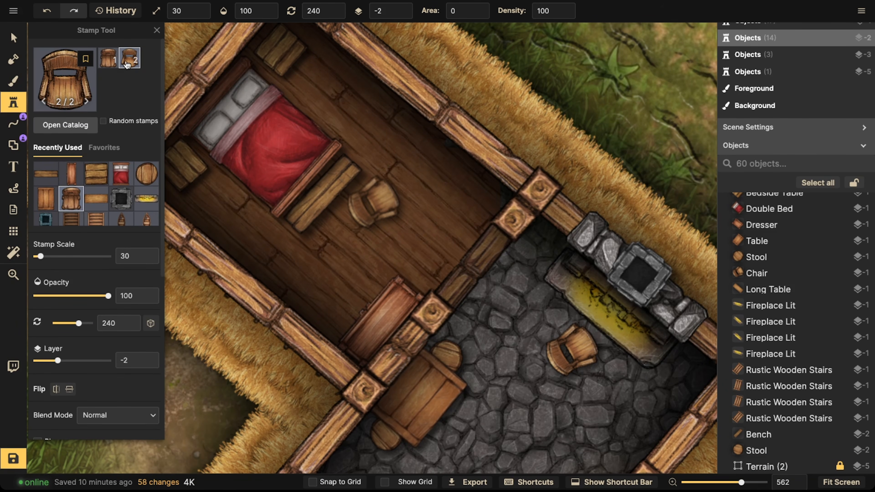
pyautogui.scroll(-11, 444, 208)
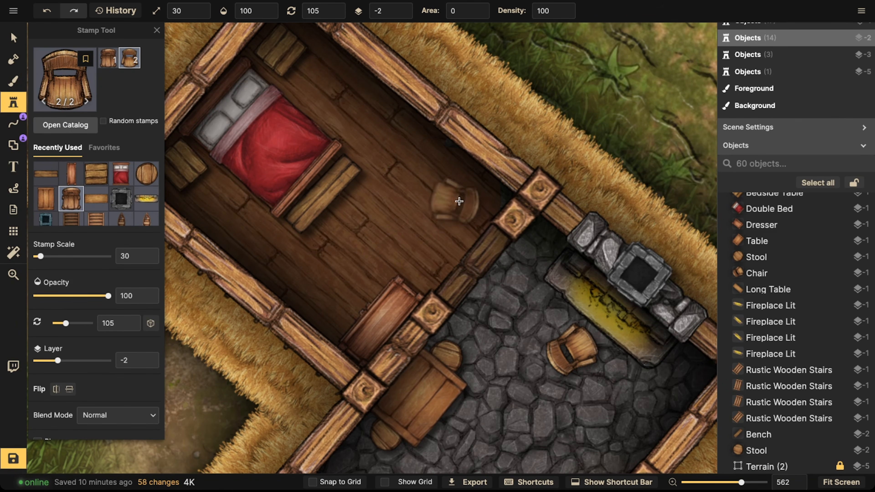
pyautogui.click(471, 194)
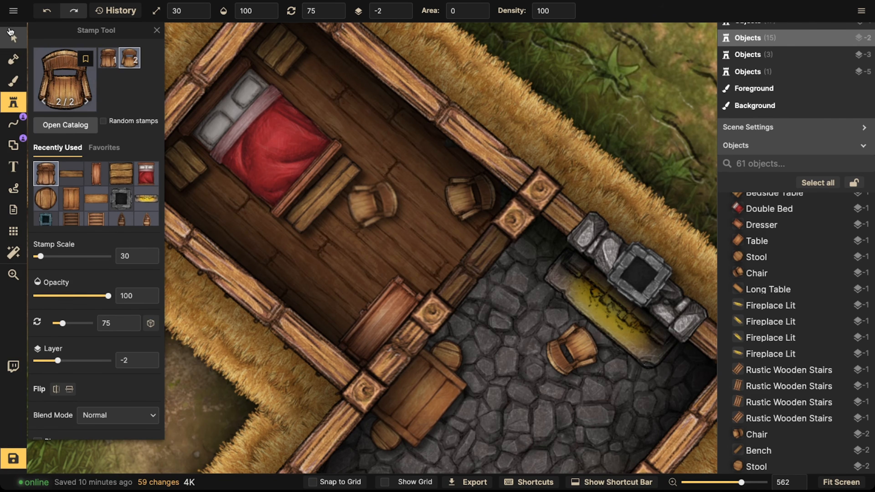
# Step: Nudge the chair slightly and stamp a second chair in front of the bench
pyautogui.click(13, 36)
pyautogui.moveTo(462, 201)
pyautogui.mouseDown()
pyautogui.moveTo(410, 186)
pyautogui.moveTo(420, 171)
pyautogui.moveTo(459, 200)
pyautogui.mouseUp()
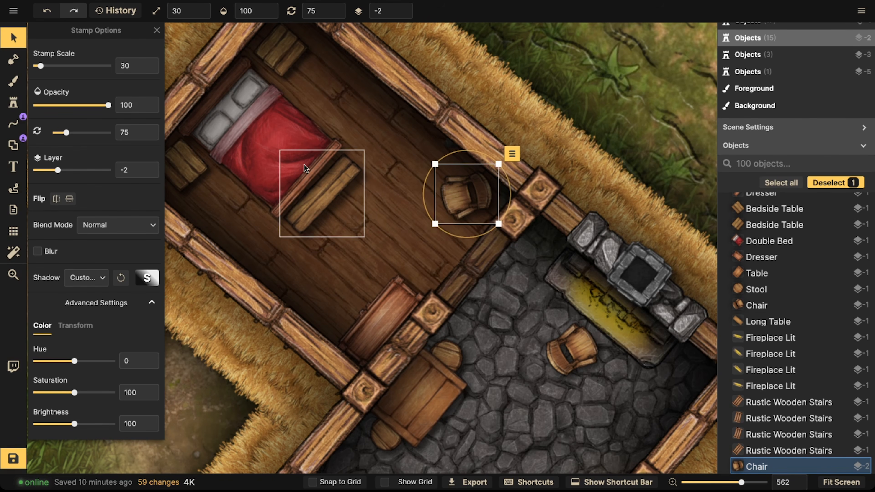
pyautogui.scroll(-2, 303, 161)
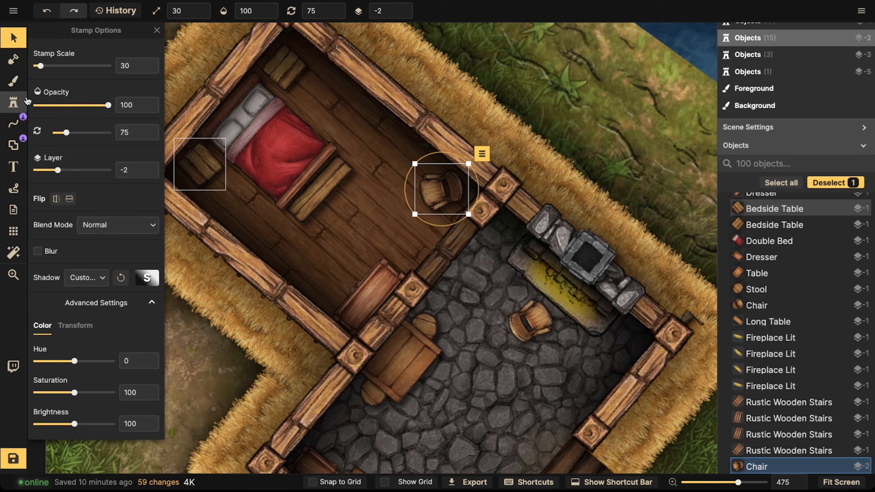
pyautogui.click(14, 102)
pyautogui.click(373, 203)
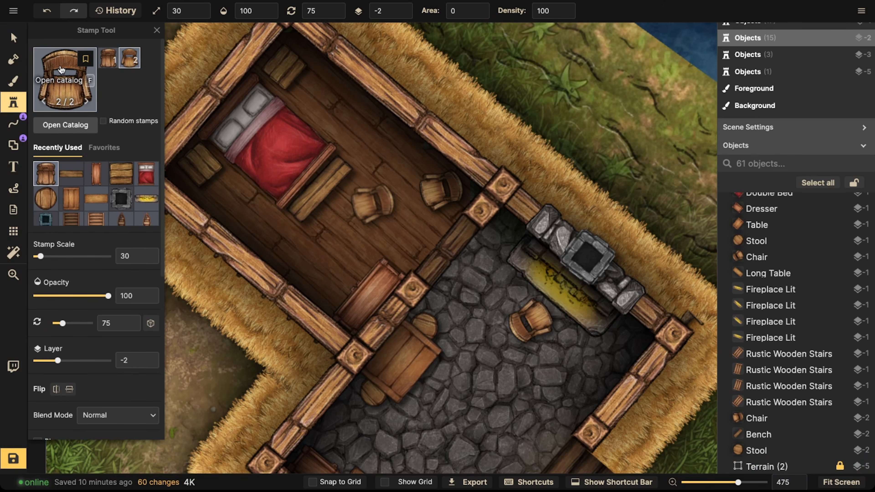
# Step: Search the stamp catalog for a bookshelf and stamp one in the bedroom near the bed's foot
pyautogui.press('f')
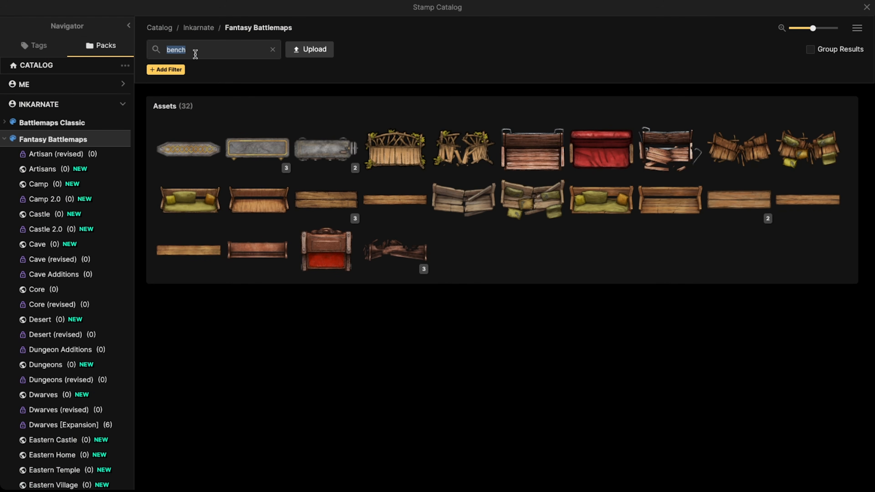
pyautogui.write('boofs')
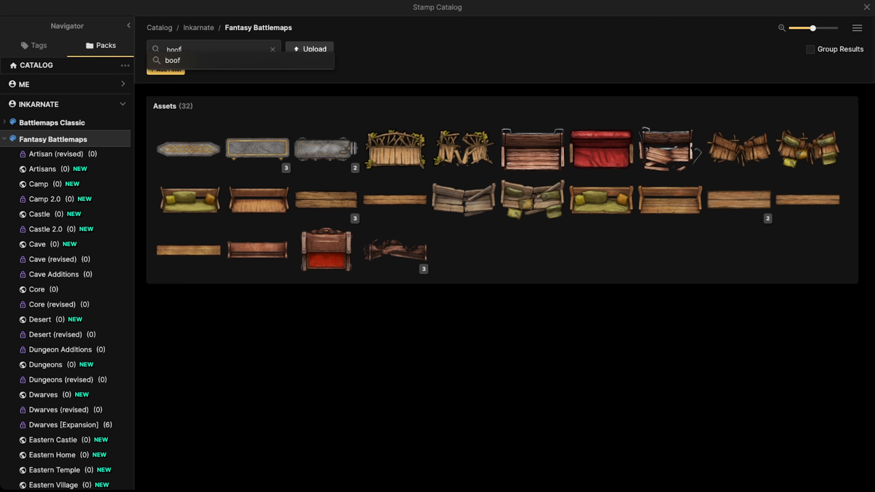
pyautogui.press('BackSpace')
pyautogui.write('kshel')
pyautogui.press('Return')
pyautogui.click(242, 149)
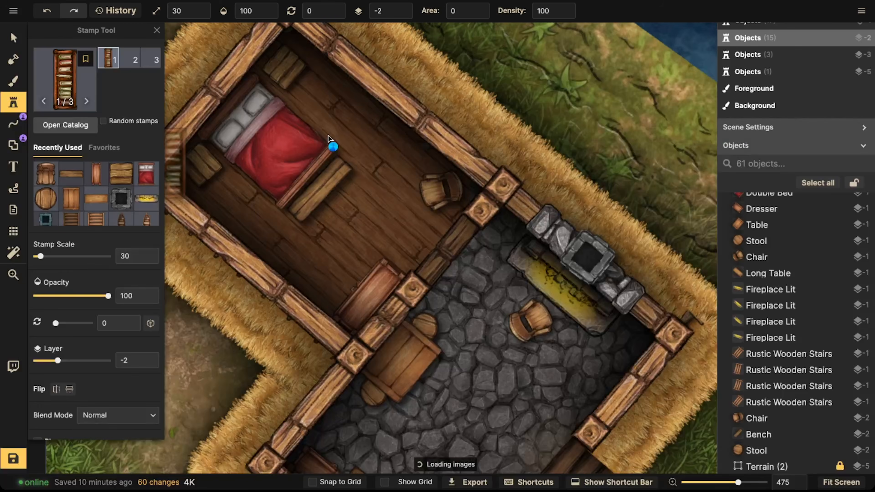
pyautogui.click(394, 170)
# Step: Select and delete an unwanted stamp in the bedroom
pyautogui.click(26, 40)
pyautogui.click(277, 52)
pyautogui.scroll(-4, 284, 71)
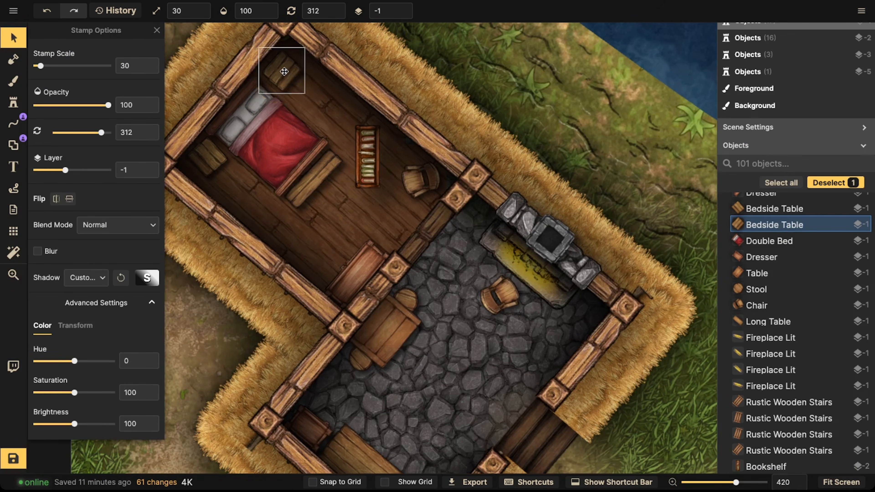
pyautogui.moveTo(284, 72); pyautogui.dragTo(330, 229)
pyautogui.press('Delete')
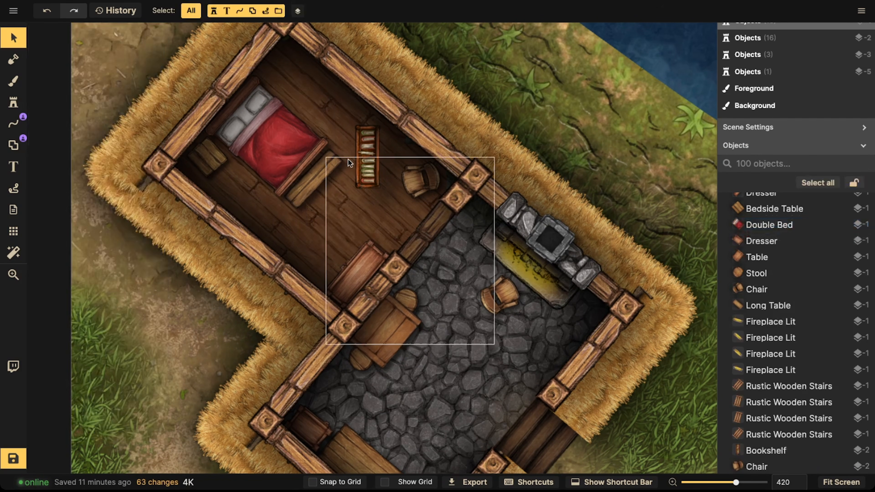
# Step: Move the bookshelf into the bedroom's upper corner against the wall beside the bed and fine-tune its position
pyautogui.moveTo(364, 158); pyautogui.dragTo(276, 56)
pyautogui.scroll(-2, 299, 84)
pyautogui.moveTo(276, 99); pyautogui.dragTo(272, 99)
pyautogui.moveTo(209, 149); pyautogui.dragTo(203, 156)
pyautogui.moveTo(265, 148); pyautogui.dragTo(260, 152)
pyautogui.moveTo(317, 183); pyautogui.dragTo(314, 190)
pyautogui.moveTo(283, 66); pyautogui.dragTo(282, 72)
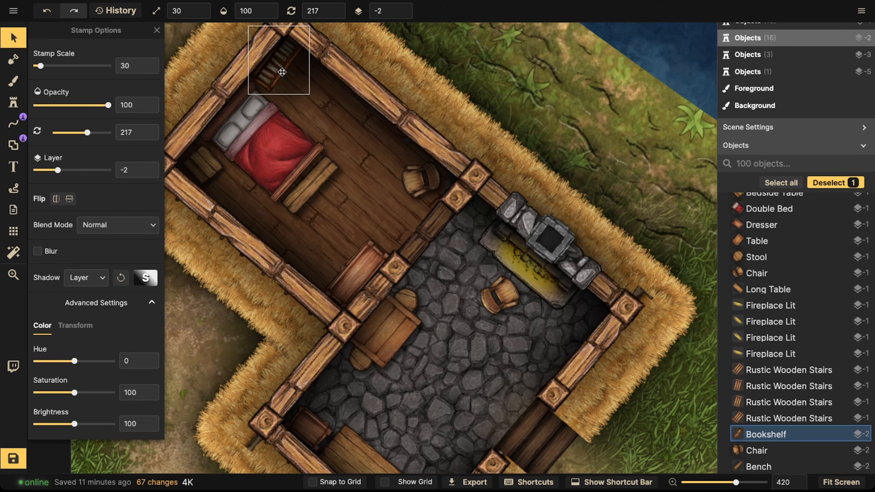
pyautogui.moveTo(280, 106); pyautogui.dragTo(272, 106)
# Step: Move the wooden chair from the bed's foot to beside the bookshelf along the upper wall
pyautogui.click(402, 175)
pyautogui.moveTo(413, 179); pyautogui.dragTo(269, 71)
pyautogui.scroll(1, 301, 89)
pyautogui.moveTo(321, 100); pyautogui.dragTo(320, 99)
pyautogui.scroll(-1, 321, 99)
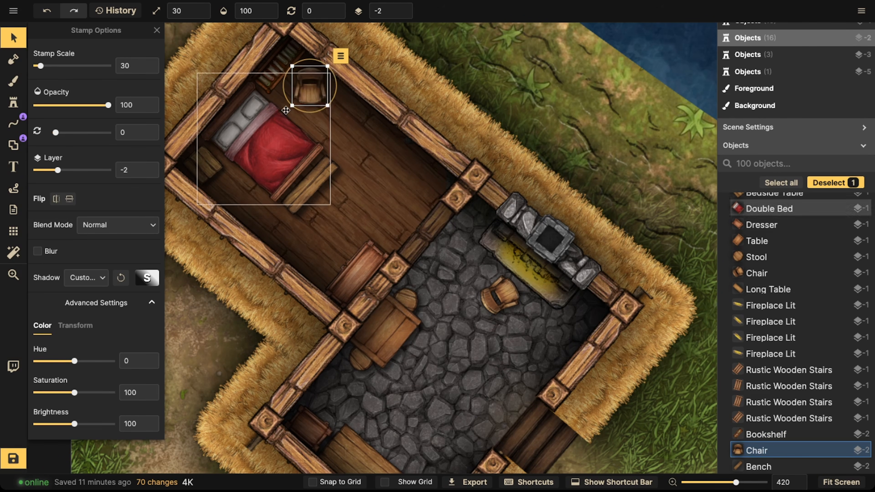
pyautogui.scroll(-4, 275, 113)
pyautogui.moveTo(249, 110); pyautogui.dragTo(258, 92)
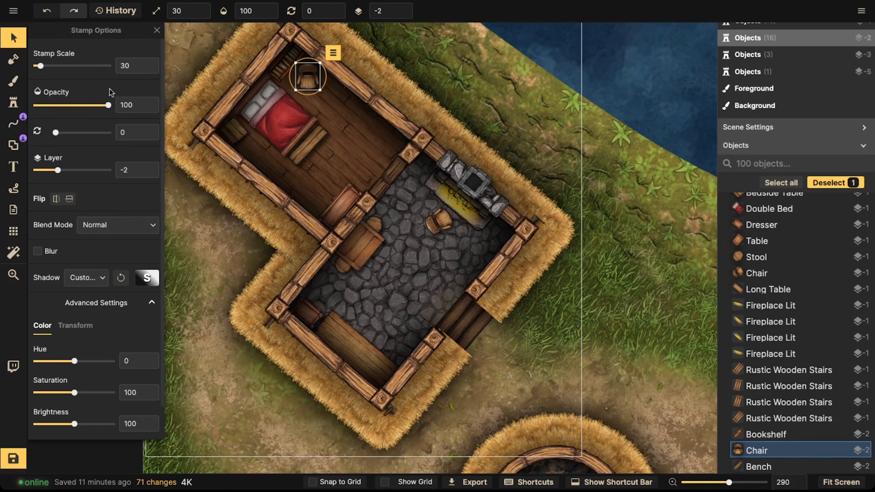
pyautogui.scroll(-3, 293, 92)
pyautogui.press('Escape')
pyautogui.moveTo(292, 91); pyautogui.dragTo(303, 132)
pyautogui.click(312, 132)
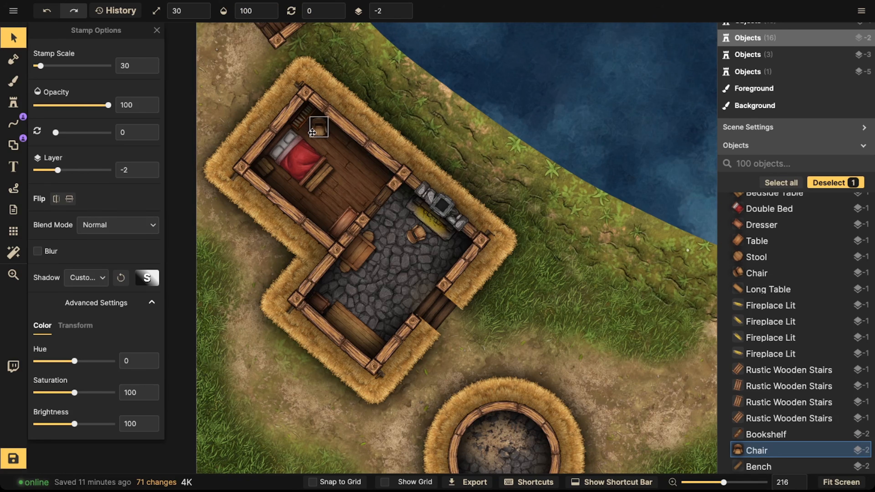
pyautogui.scroll(2, 328, 171)
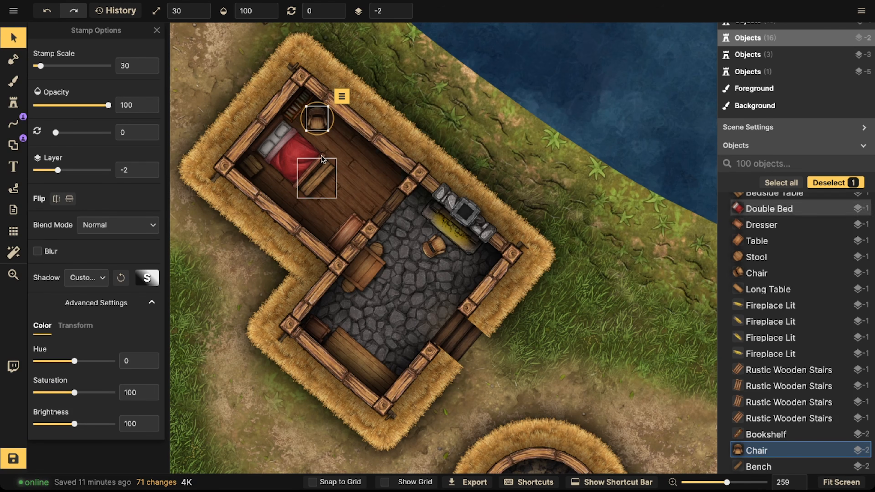
# Step: Inspect the wall, dresser and bench objects around the bedroom
pyautogui.click(387, 216)
pyautogui.scroll(5, 262, 186)
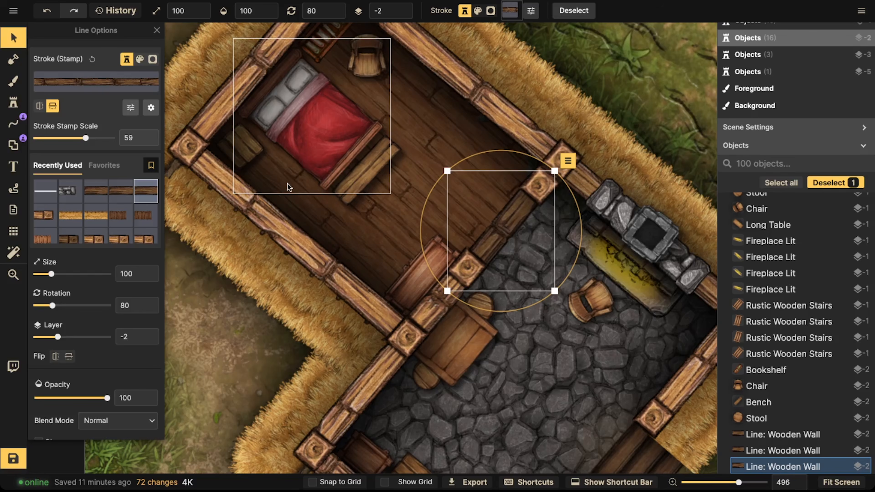
pyautogui.moveTo(286, 182); pyautogui.dragTo(340, 217)
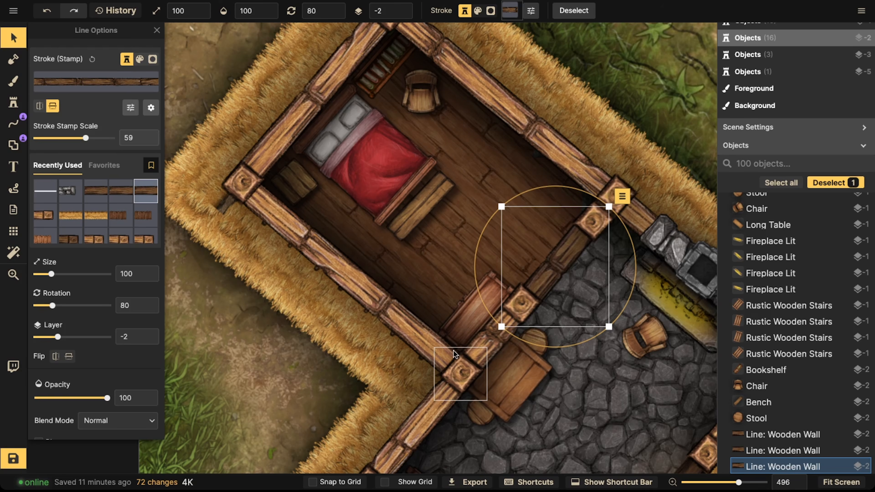
pyautogui.click(471, 312)
pyautogui.click(470, 313)
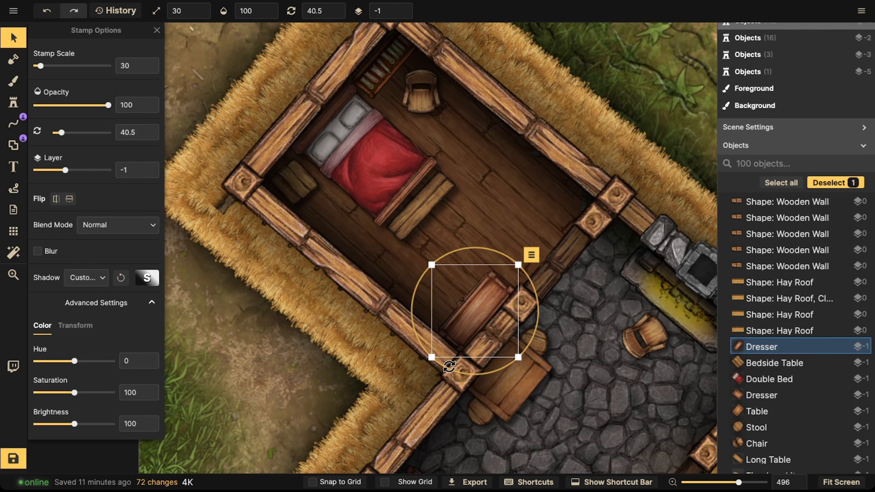
pyautogui.click(427, 222)
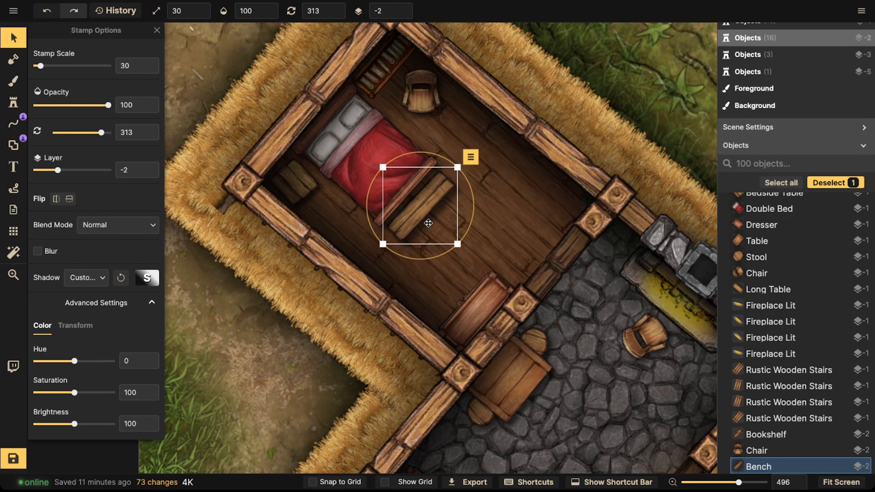
# Step: Search the catalog for windows and stamp a wooden window on the bedroom's upper-left wall
pyautogui.click(13, 103)
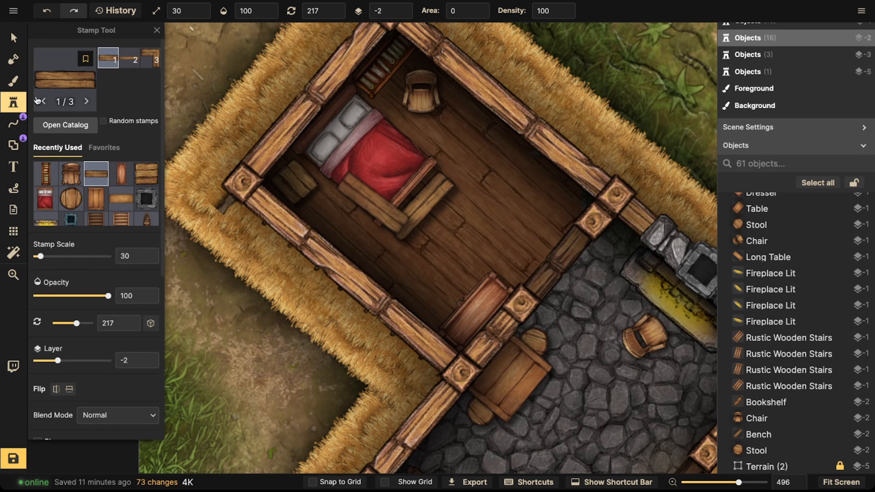
pyautogui.press('f')
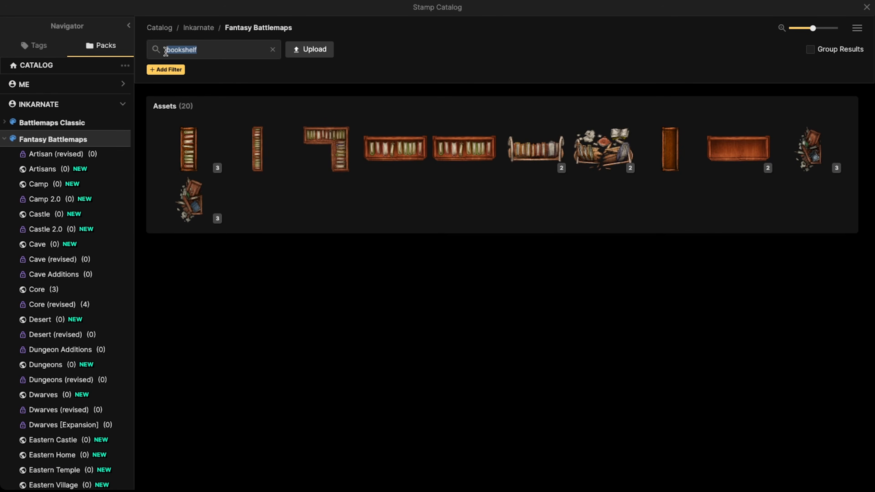
pyautogui.write('window')
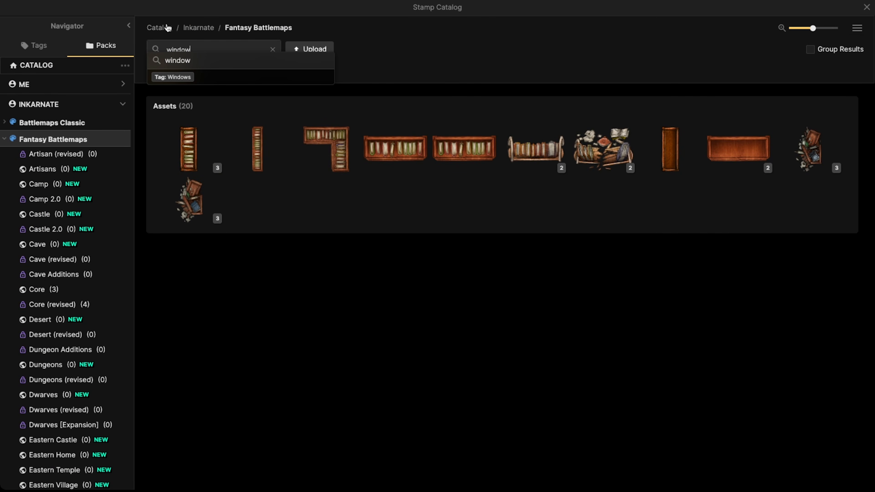
pyautogui.click(177, 65)
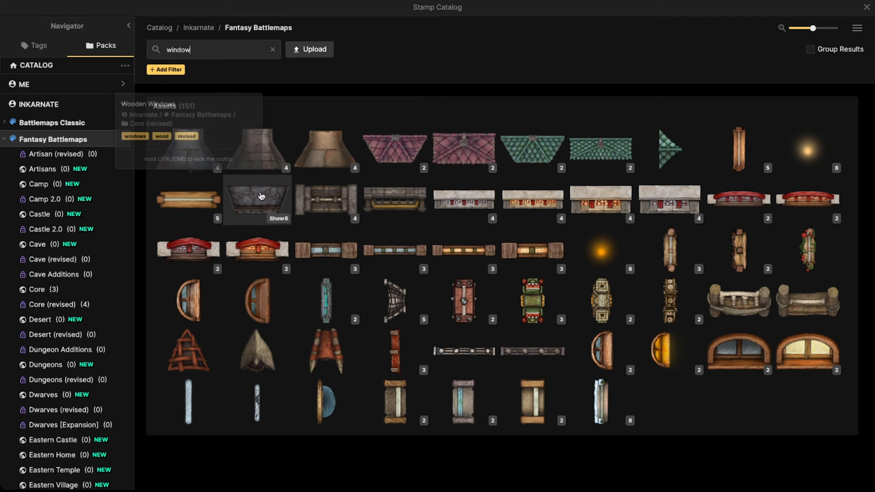
pyautogui.click(738, 148)
pyautogui.scroll(2, 304, 103)
pyautogui.scroll(-9, 305, 100)
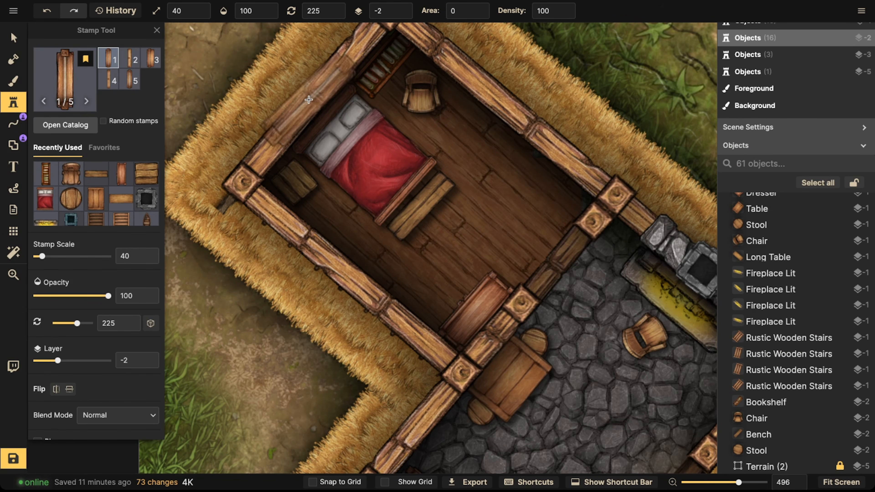
pyautogui.click(309, 100)
pyautogui.click(13, 37)
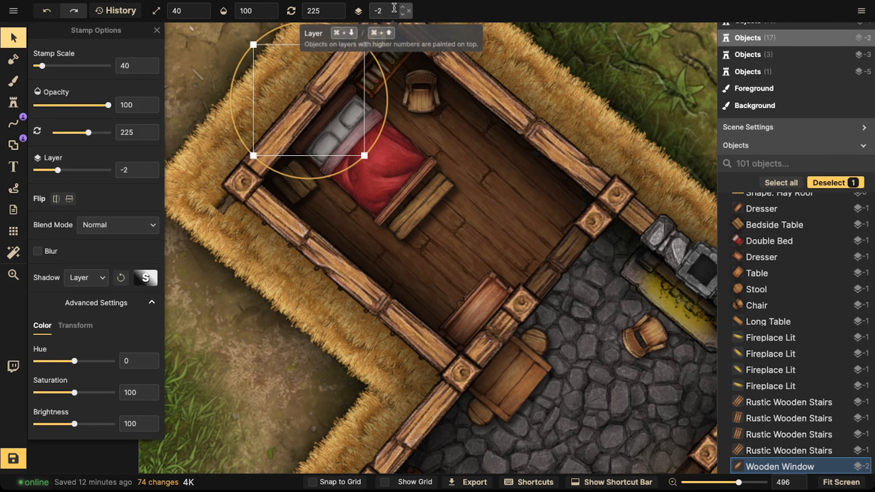
# Step: Put the window on layer 5 and fit it into the upper-left wall at scale 35 and 220°
pyautogui.click(403, 7)
pyautogui.moveTo(264, 156); pyautogui.dragTo(295, 161)
pyautogui.moveTo(316, 99); pyautogui.dragTo(310, 108)
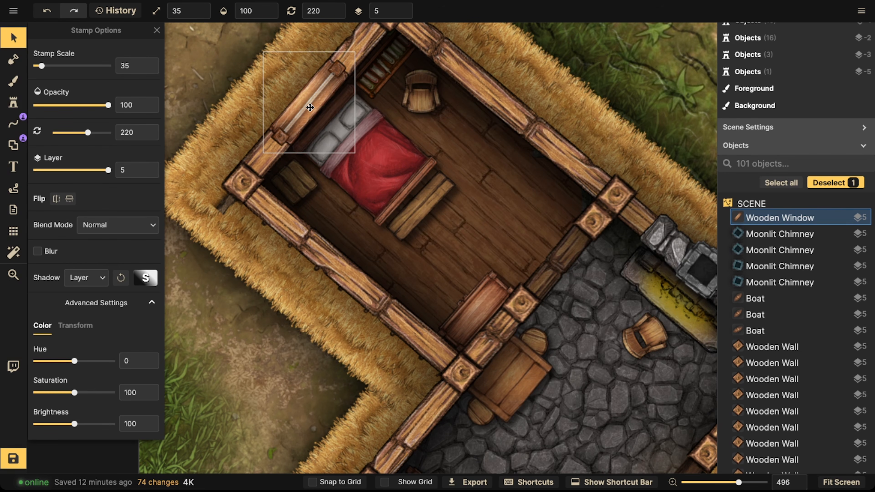
# Step: Move the window onto the bedroom's upper-right wall and rotate it to 130°
pyautogui.moveTo(311, 108); pyautogui.dragTo(411, 103)
pyautogui.press('r')
pyautogui.press('r')
pyautogui.scroll(-3, 301, 108)
pyautogui.scroll(-3, 301, 109)
pyautogui.press('r')
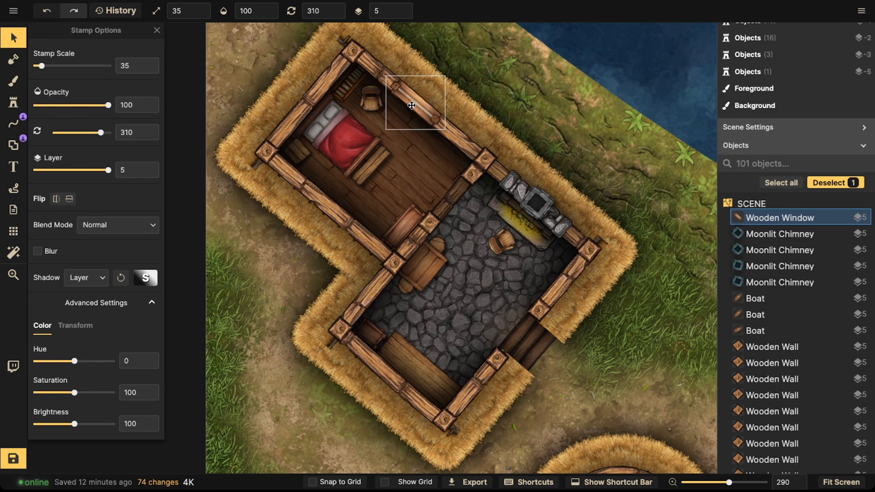
pyautogui.moveTo(412, 105); pyautogui.dragTo(309, 107)
pyautogui.press('r')
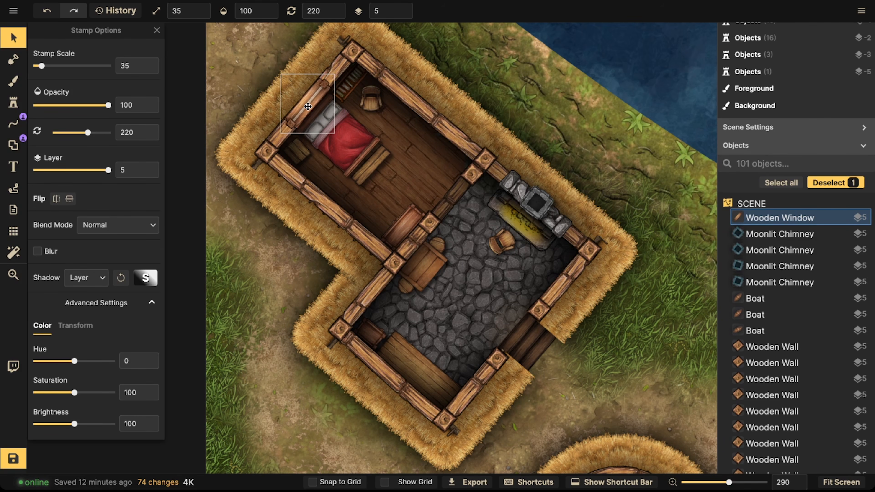
pyautogui.moveTo(309, 105); pyautogui.dragTo(411, 100)
pyautogui.press('r')
pyautogui.scroll(-5, 361, 90)
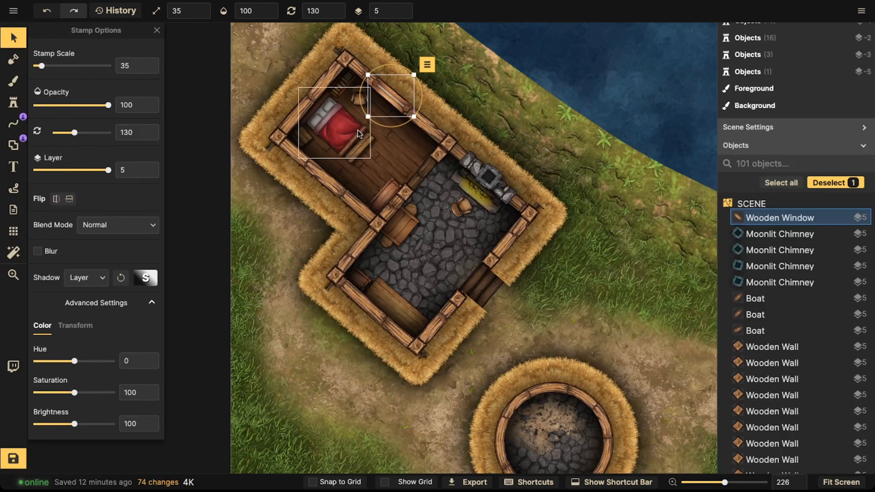
# Step: Paste a copy of the window and fit it into the hall's lower-left wall at 131°
pyautogui.scroll(4, 357, 130)
pyautogui.press('space')
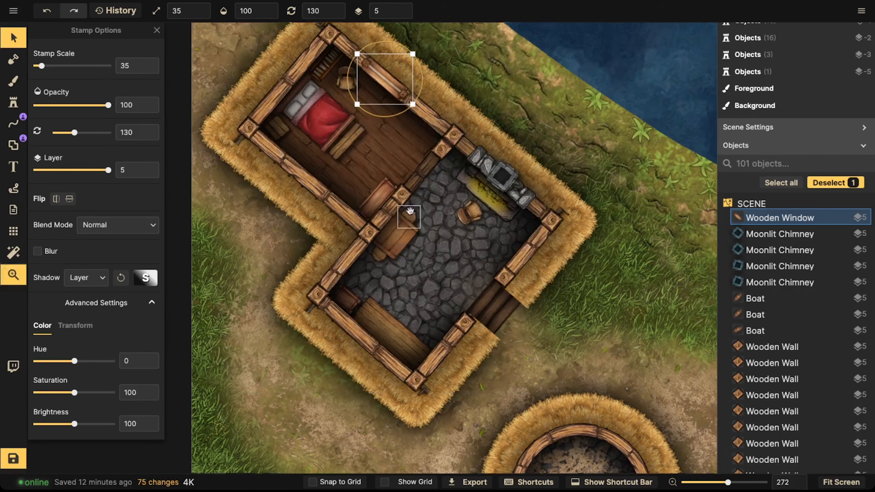
pyautogui.moveTo(409, 217); pyautogui.dragTo(410, 219)
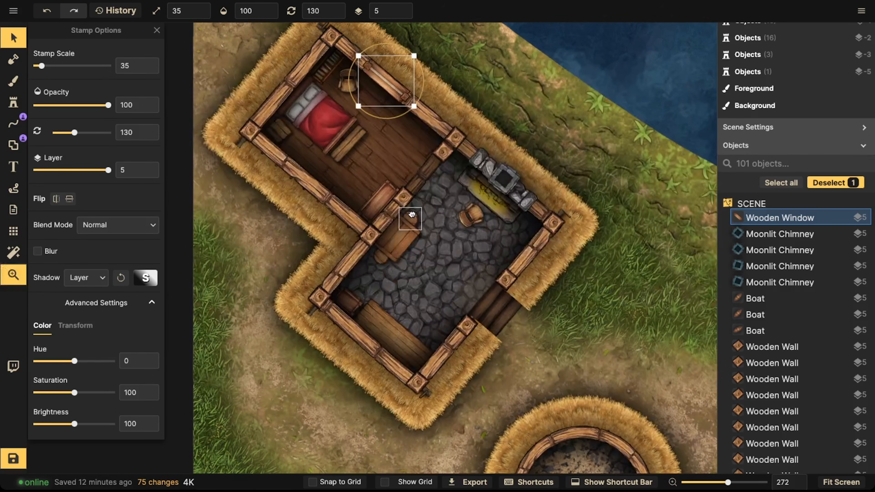
pyautogui.click(391, 85)
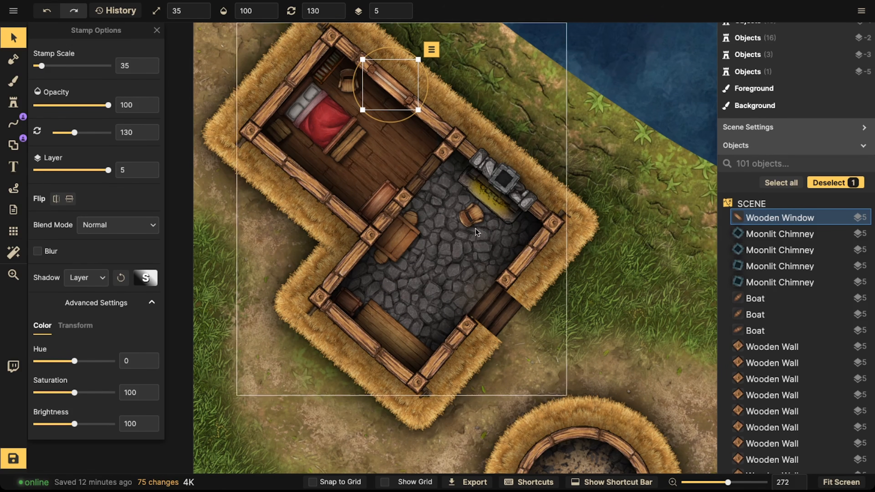
pyautogui.scroll(5, 372, 347)
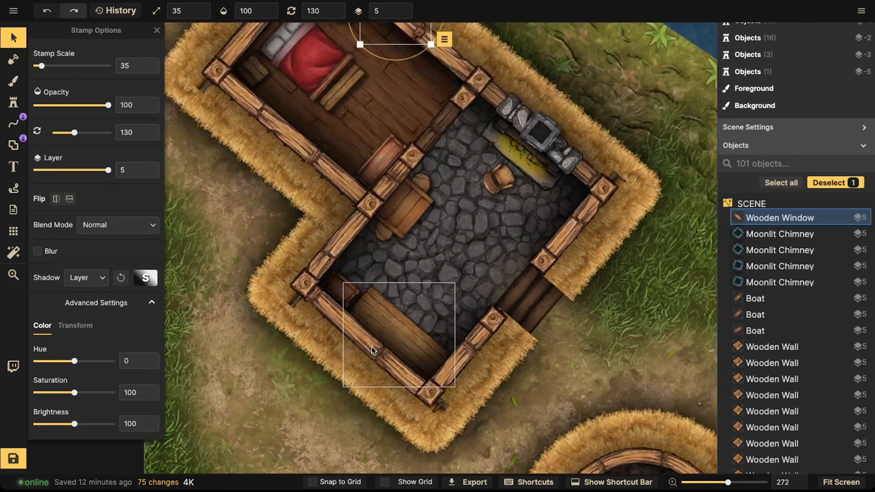
pyautogui.hotkey('ctrl', 'v')
pyautogui.scroll(3, 361, 342)
pyautogui.moveTo(365, 341); pyautogui.dragTo(368, 338)
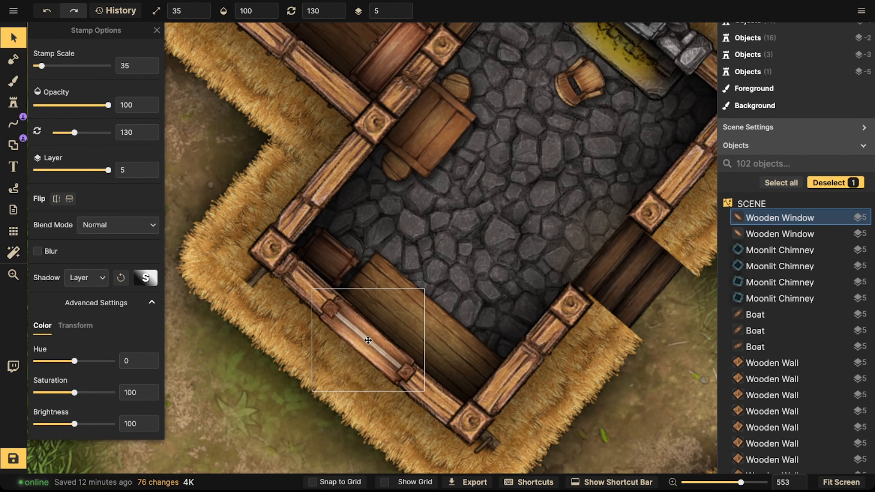
pyautogui.moveTo(347, 406); pyautogui.dragTo(344, 412)
pyautogui.moveTo(352, 331)
pyautogui.mouseDown()
pyautogui.moveTo(384, 359)
pyautogui.moveTo(351, 332)
pyautogui.mouseUp()
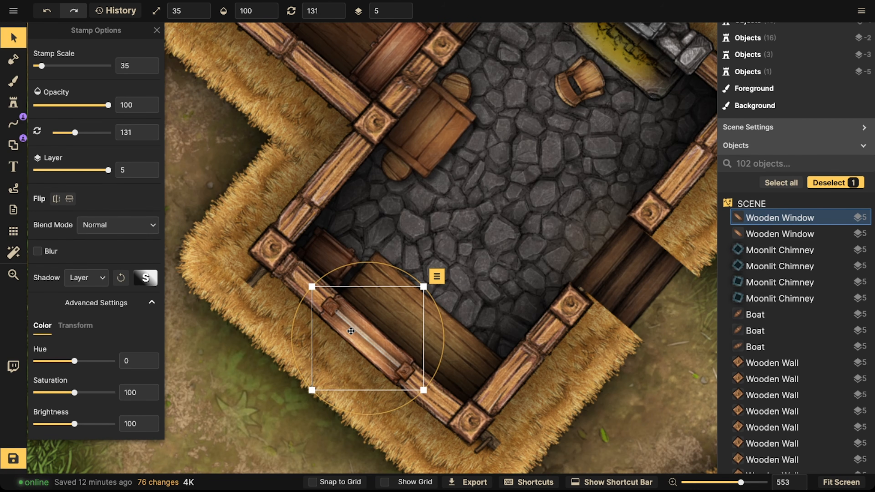
pyautogui.click(379, 327)
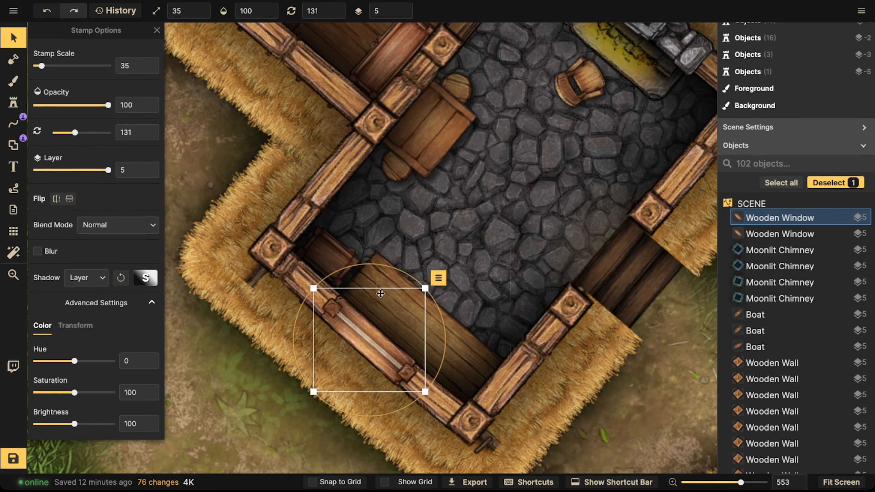
# Step: Zoom out and review the window placements and furniture around the house
pyautogui.scroll(-3, 383, 269)
pyautogui.scroll(-1, 357, 172)
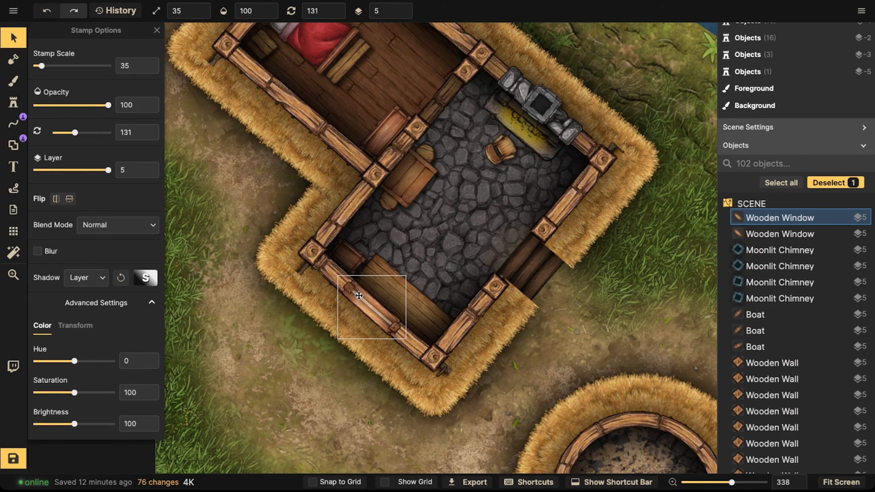
pyautogui.scroll(-3, 338, 269)
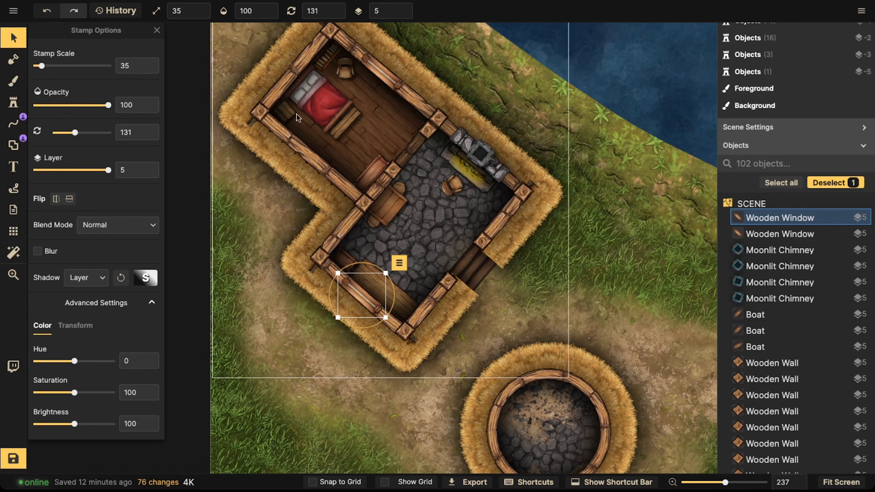
pyautogui.scroll(-1, 289, 70)
pyautogui.scroll(-1, 348, 73)
pyautogui.press('Escape')
pyautogui.moveTo(399, 201); pyautogui.dragTo(298, 249)
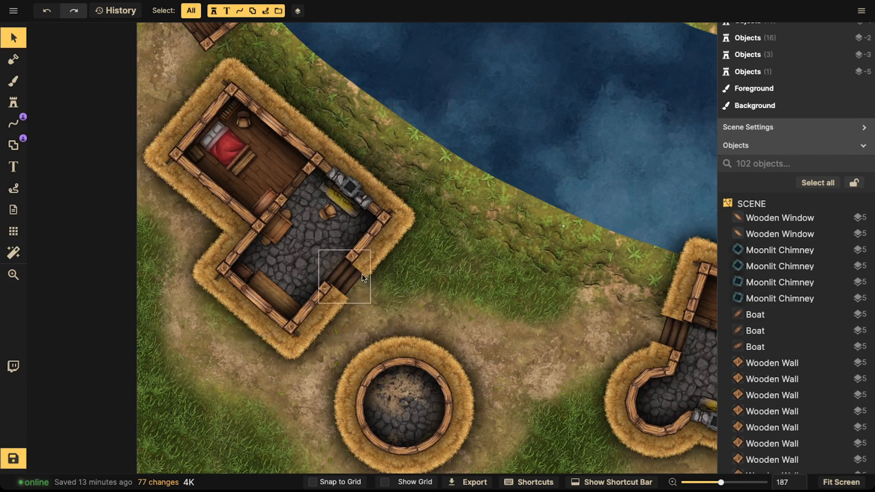
pyautogui.scroll(5, 307, 254)
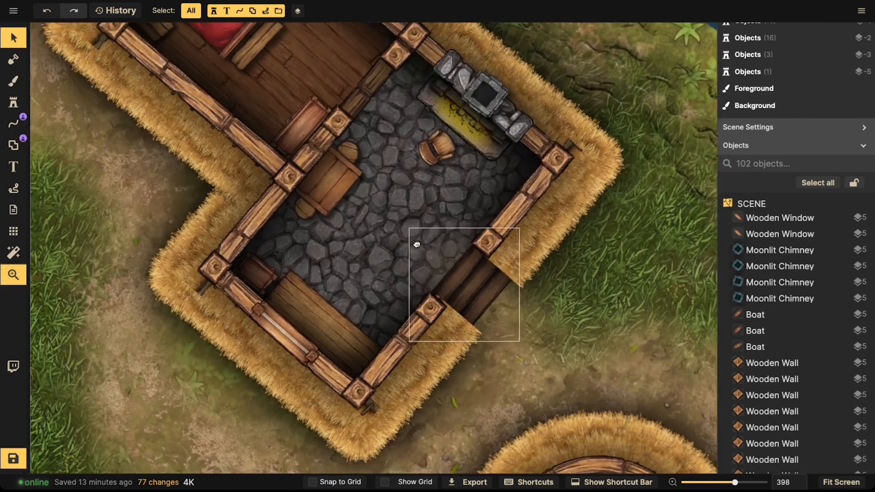
pyautogui.moveTo(417, 244); pyautogui.dragTo(497, 267)
pyautogui.moveTo(424, 195); pyautogui.dragTo(397, 209)
pyautogui.moveTo(399, 275); pyautogui.dragTo(386, 194)
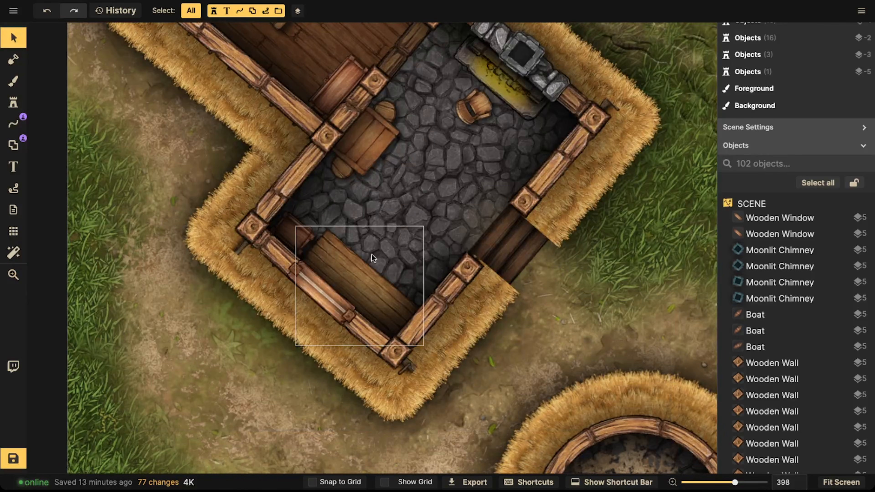
pyautogui.click(372, 254)
pyautogui.scroll(3, 372, 257)
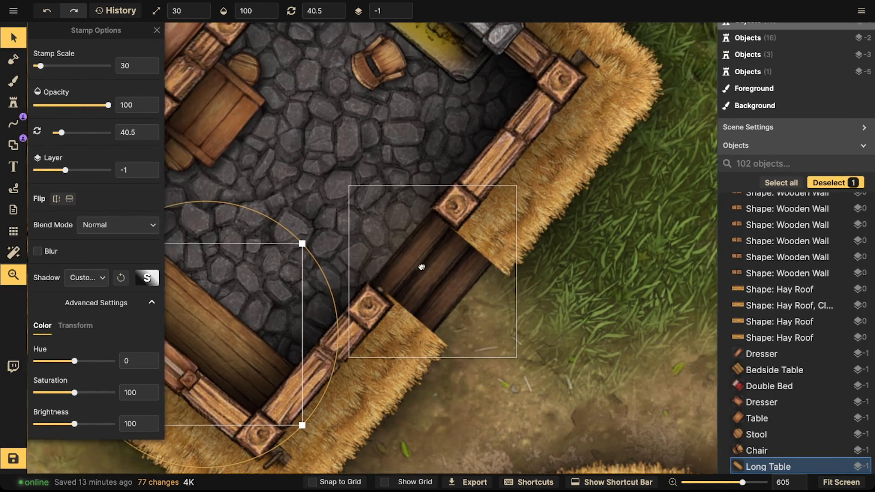
# Step: Nudge the long table into place along the hall's lower-left wall
pyautogui.moveTo(421, 267); pyautogui.dragTo(463, 283)
pyautogui.moveTo(466, 240); pyautogui.dragTo(527, 301)
pyautogui.moveTo(444, 290); pyautogui.dragTo(460, 205)
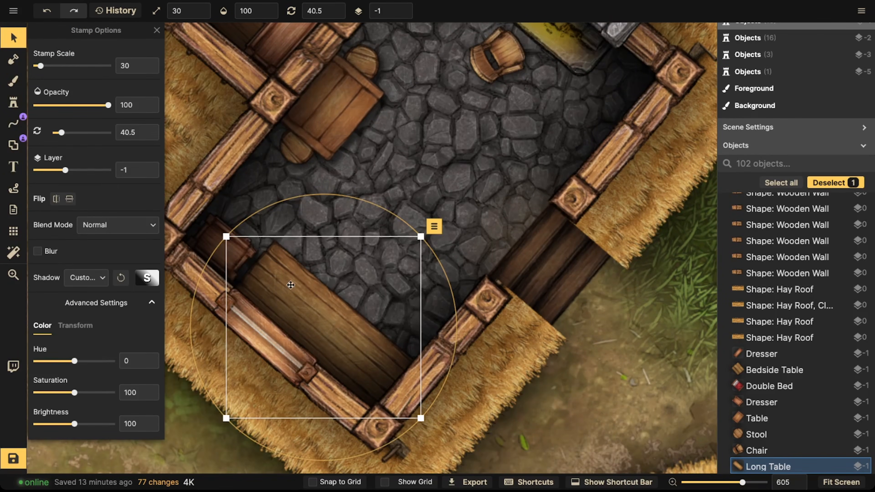
# Step: Nudge the chair beside the fireplace slightly into position
pyautogui.click(241, 263)
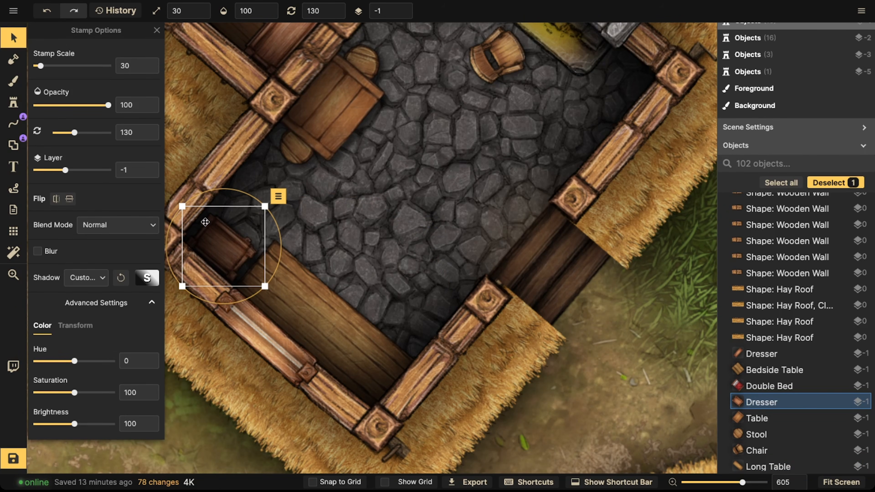
pyautogui.scroll(3, 299, 172)
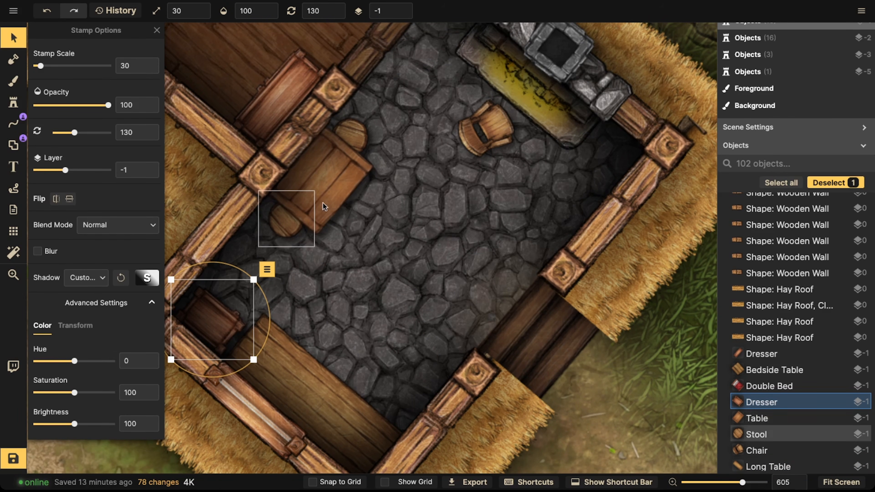
pyautogui.scroll(5, 379, 224)
pyautogui.click(373, 252)
pyautogui.moveTo(373, 252); pyautogui.dragTo(370, 250)
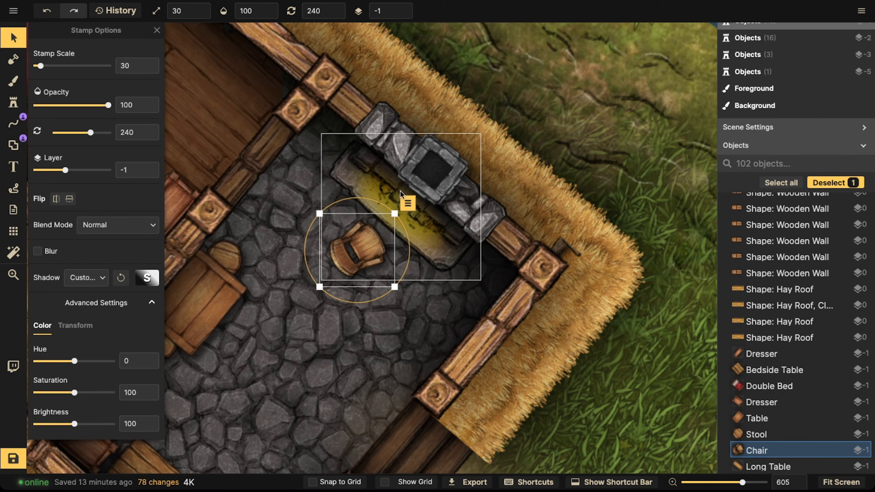
# Step: Select the bookshelf in the bedroom corner and shift it snugly against the upper wall
pyautogui.press('space')
pyautogui.moveTo(267, 168); pyautogui.dragTo(439, 210)
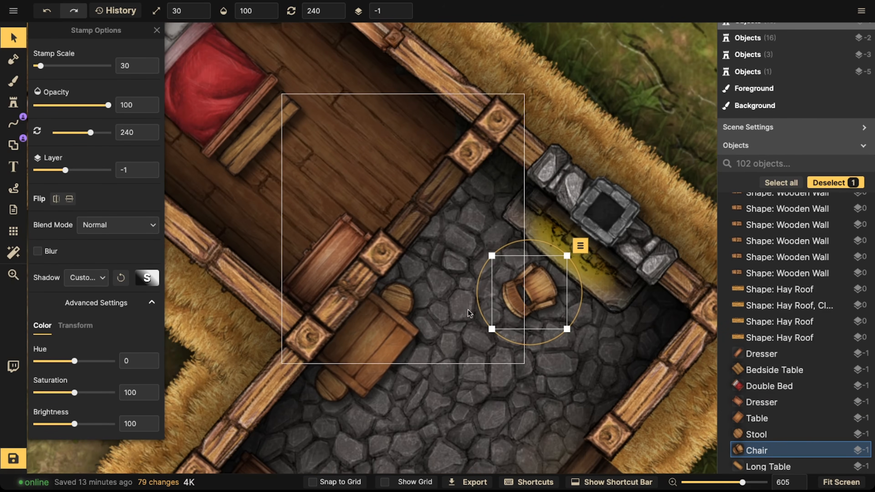
pyautogui.press('space')
pyautogui.moveTo(466, 273); pyautogui.dragTo(565, 409)
pyautogui.moveTo(377, 239); pyautogui.dragTo(429, 281)
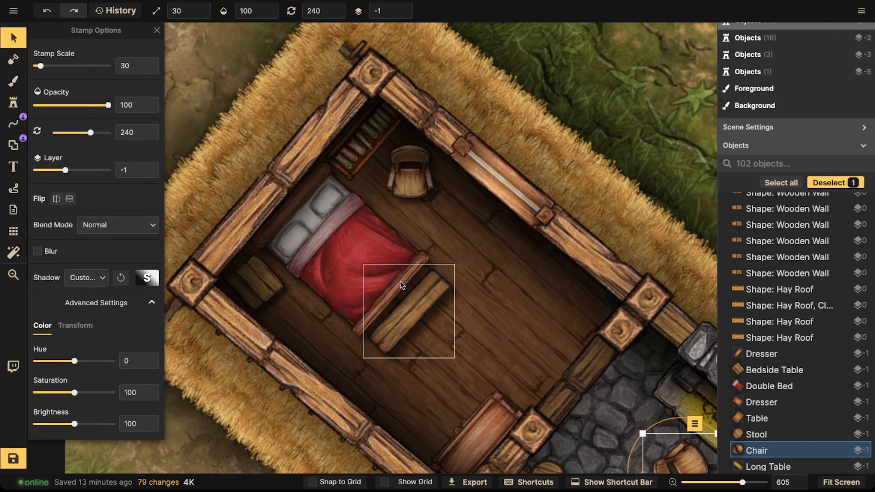
pyautogui.moveTo(348, 245); pyautogui.dragTo(284, 244)
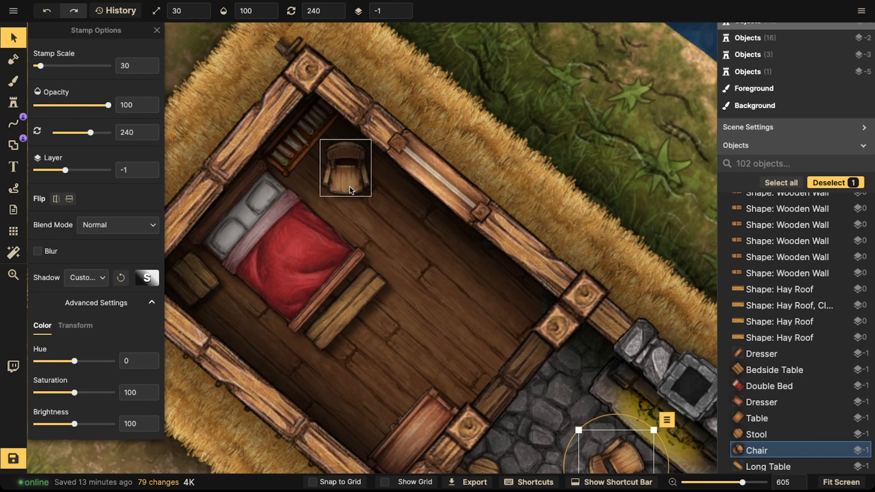
pyautogui.click(295, 133)
pyautogui.moveTo(363, 259); pyautogui.dragTo(369, 189)
pyautogui.moveTo(371, 287); pyautogui.dragTo(362, 188)
pyautogui.moveTo(438, 362); pyautogui.dragTo(357, 223)
pyautogui.scroll(-5, 358, 276)
pyautogui.scroll(-5, 358, 276)
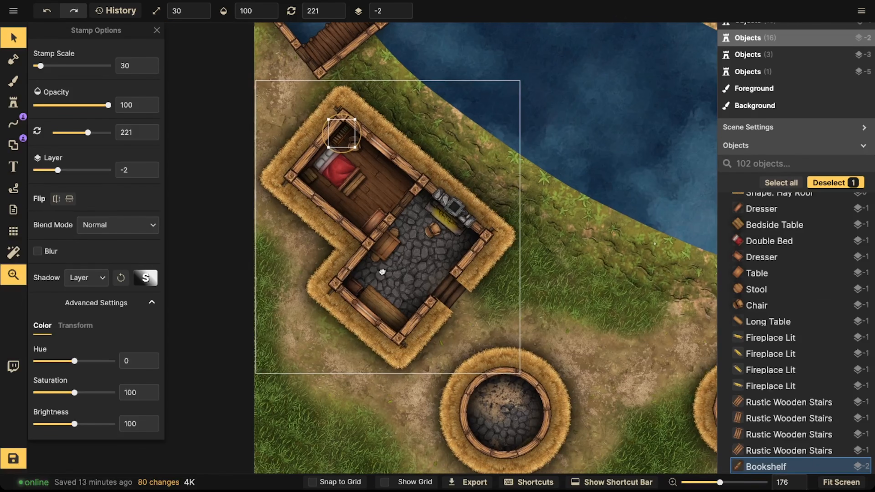
pyautogui.scroll(5, 422, 184)
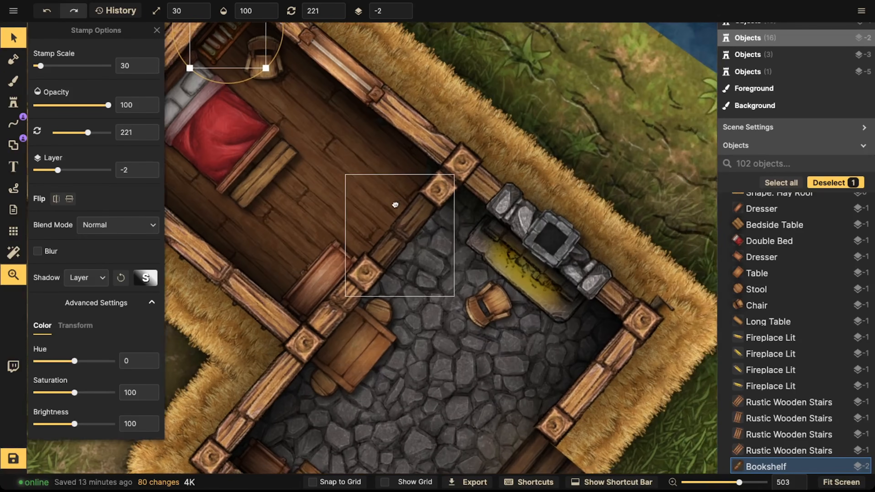
pyautogui.moveTo(395, 205); pyautogui.dragTo(427, 196)
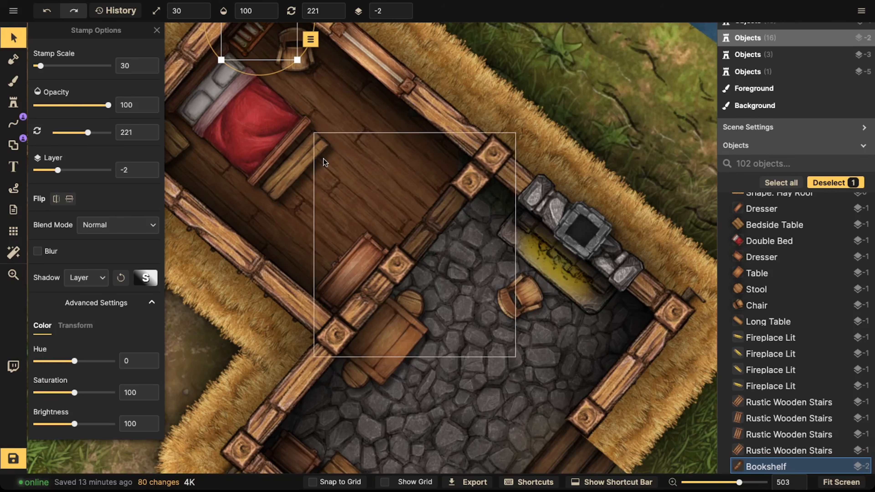
pyautogui.moveTo(320, 157); pyautogui.dragTo(375, 161)
pyautogui.scroll(-2, 375, 173)
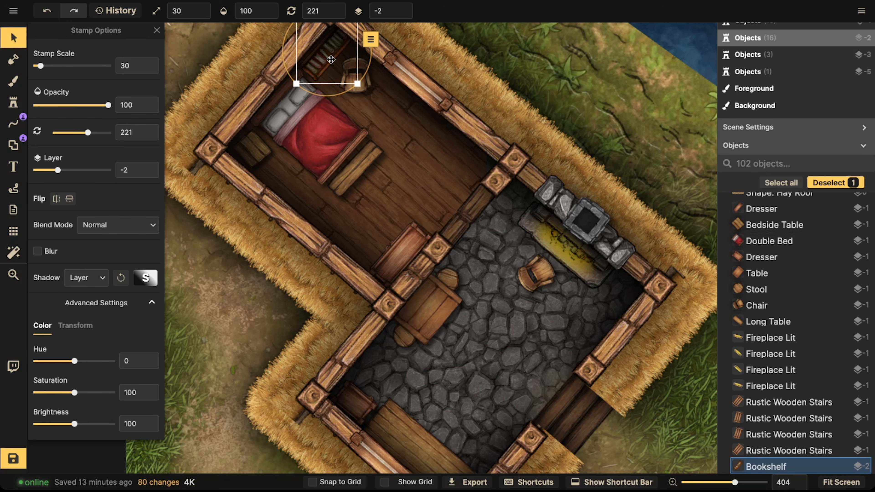
pyautogui.moveTo(331, 60); pyautogui.dragTo(326, 67)
pyautogui.moveTo(330, 237); pyautogui.dragTo(254, 121)
pyautogui.moveTo(244, 300); pyautogui.dragTo(291, 264)
pyautogui.click(284, 258)
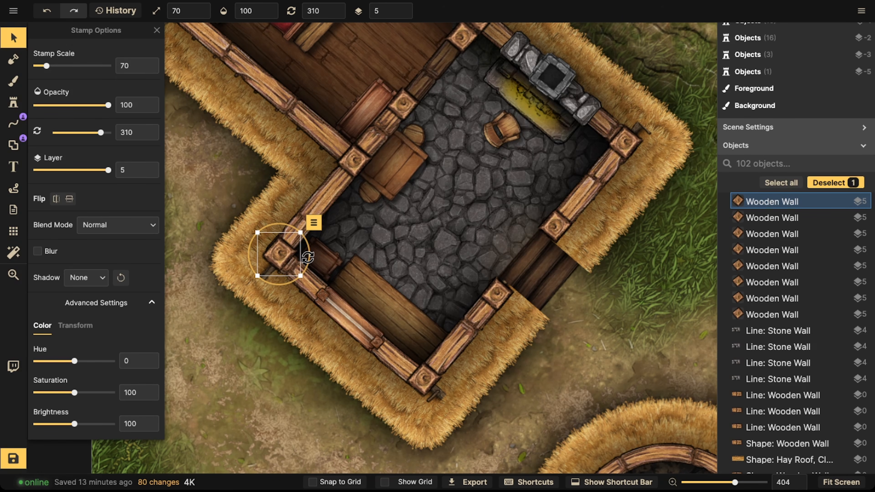
pyautogui.press('space')
pyautogui.moveTo(518, 168); pyautogui.dragTo(412, 168)
pyautogui.scroll(5, 412, 168)
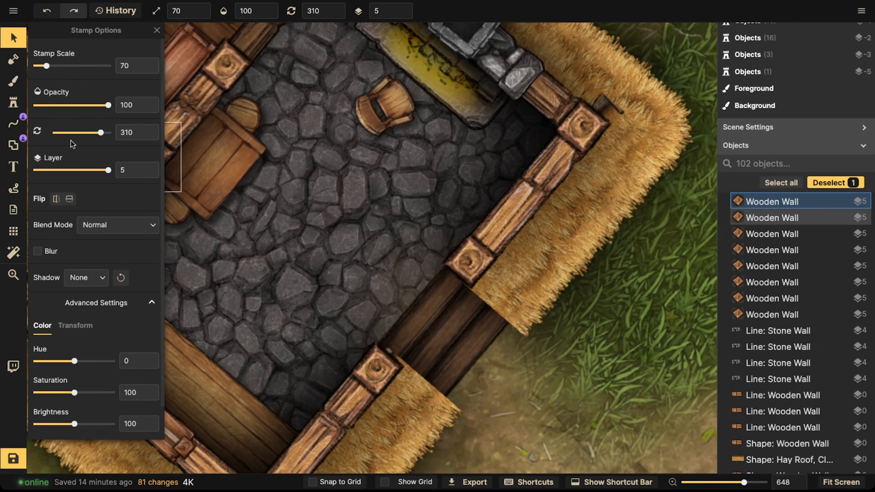
# Step: Open the stamp catalog and search for water
pyautogui.click(14, 103)
pyautogui.press('space')
pyautogui.moveTo(219, 208); pyautogui.dragTo(358, 78)
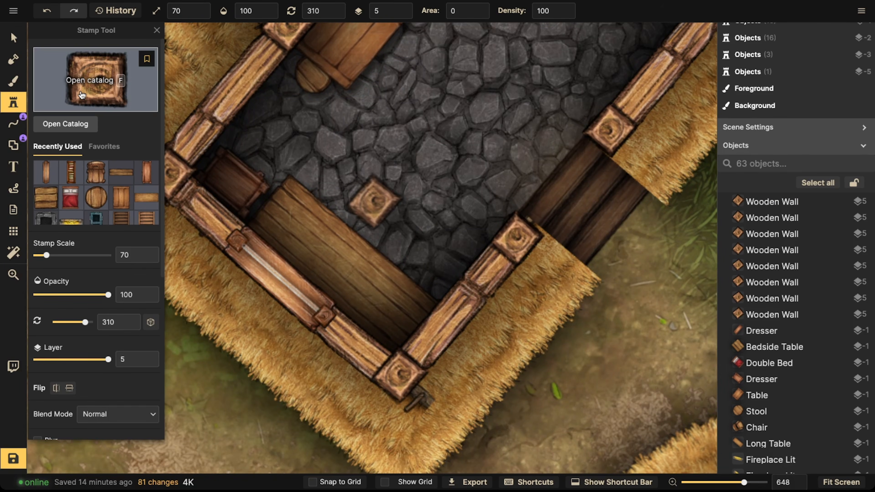
pyautogui.click(81, 95)
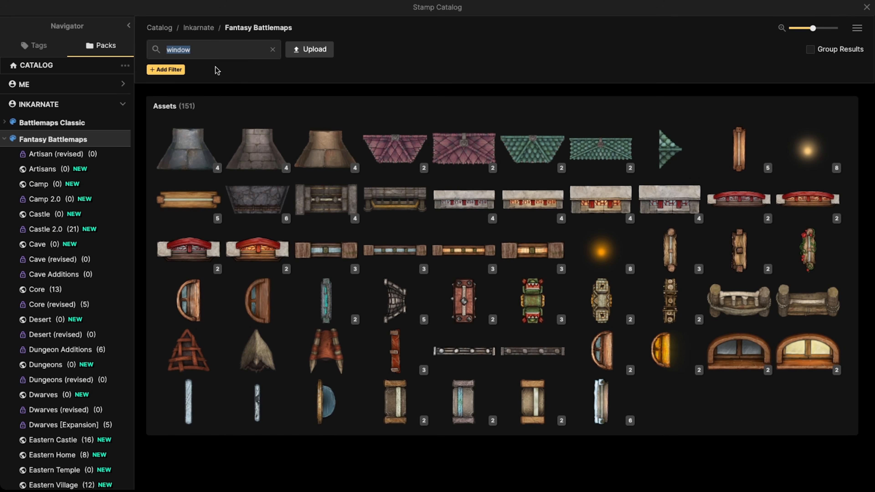
pyautogui.press('Right')
pyautogui.write('bu')
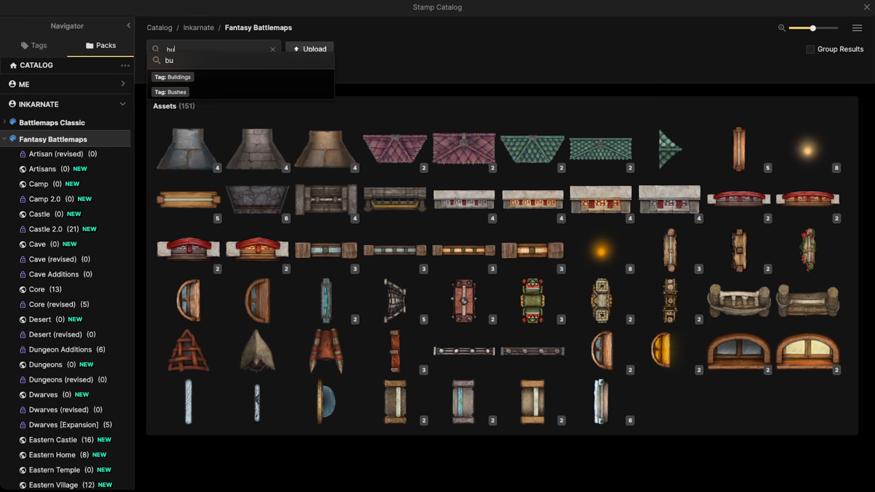
pyautogui.write('cke')
pyautogui.press('BackSpace')
pyautogui.press('BackSpace')
pyautogui.press('BackSpace')
pyautogui.press('BackSpace')
pyautogui.press('BackSpace')
pyautogui.write('water')
pyautogui.press('Return')
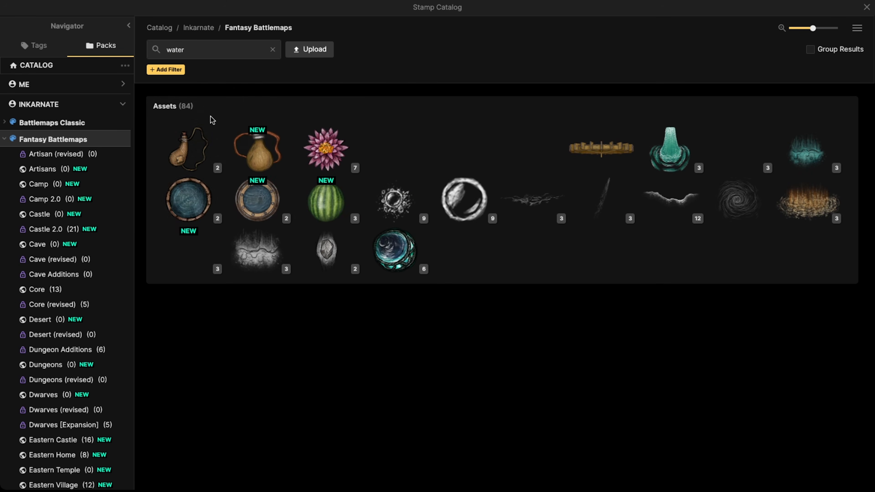
# Step: Stamp a Barrel of Water at scale 40 into the hall's lower corner
pyautogui.moveTo(178, 206)
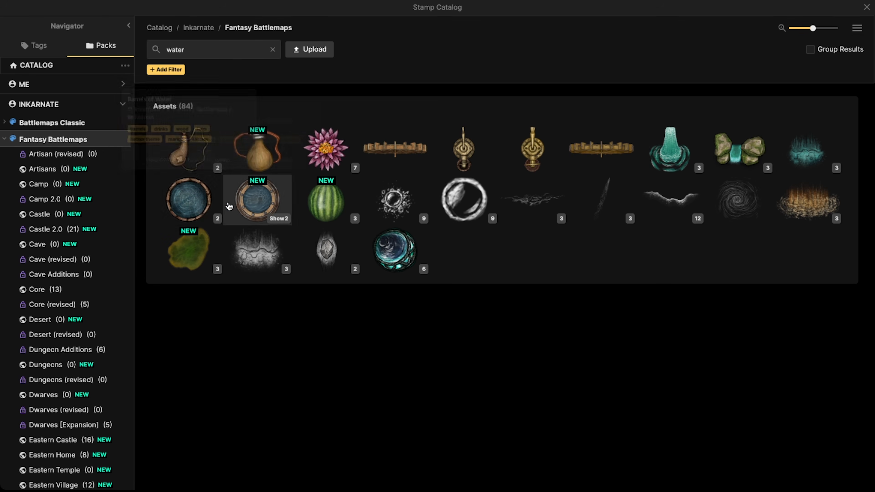
pyautogui.click(206, 188)
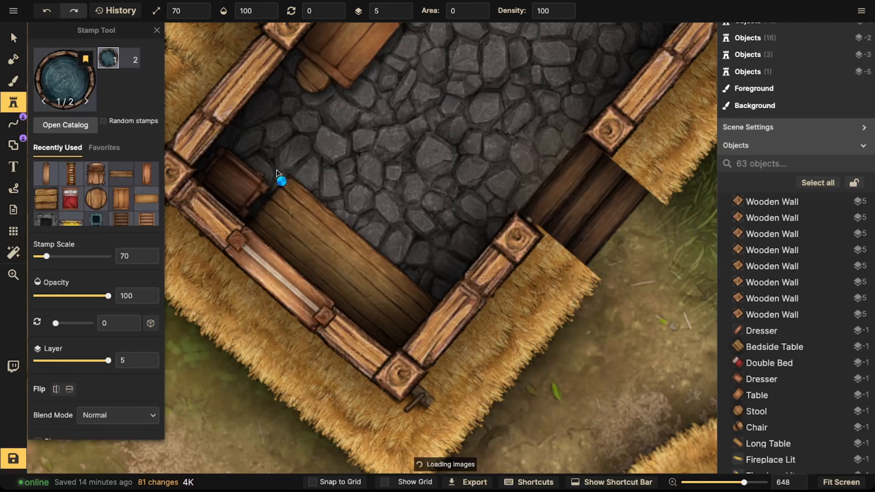
pyautogui.press('[')
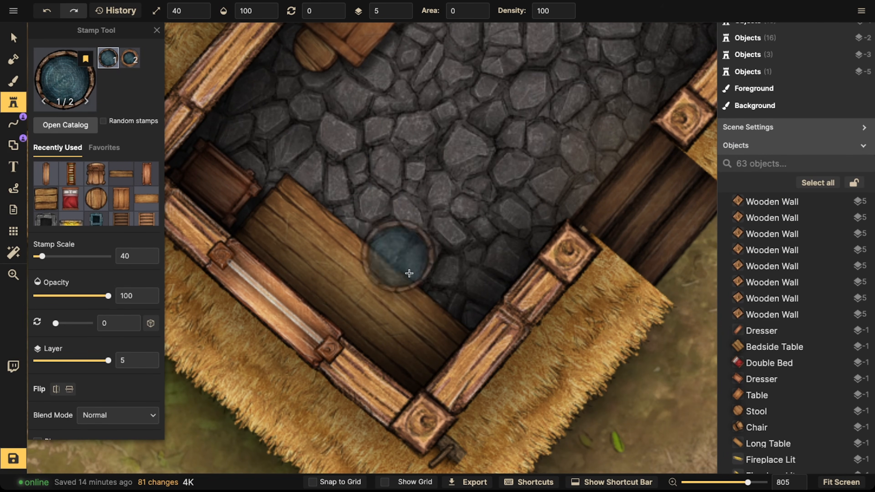
pyautogui.click(426, 291)
# Step: Put the barrel of water on layer -1 and nudge it into the corner
pyautogui.click(5, 36)
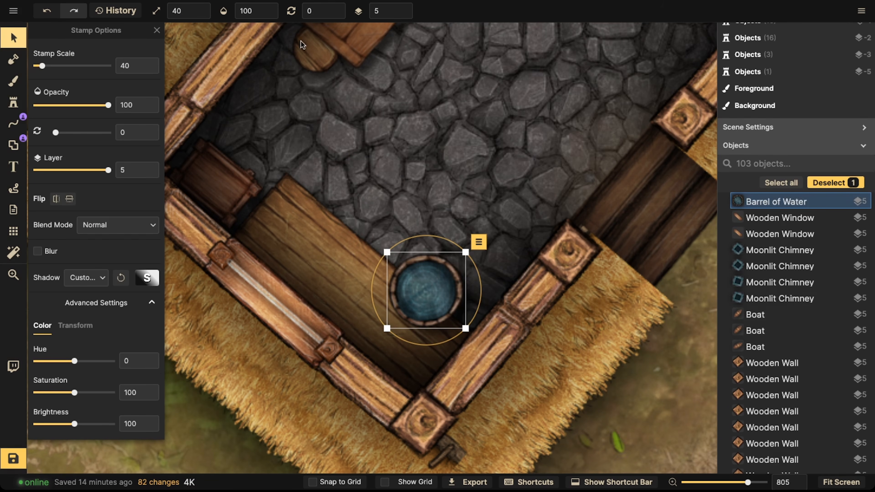
pyautogui.click(409, 11)
pyautogui.click(403, 15)
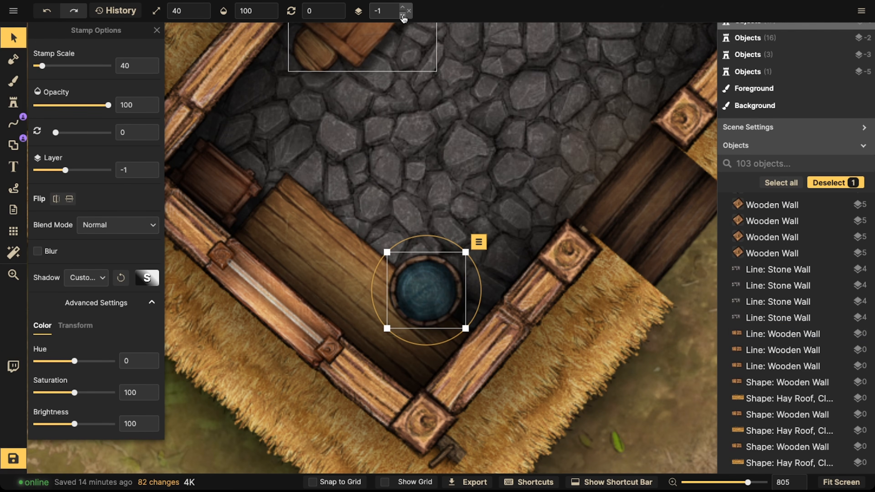
pyautogui.click(403, 15)
pyautogui.click(402, 15)
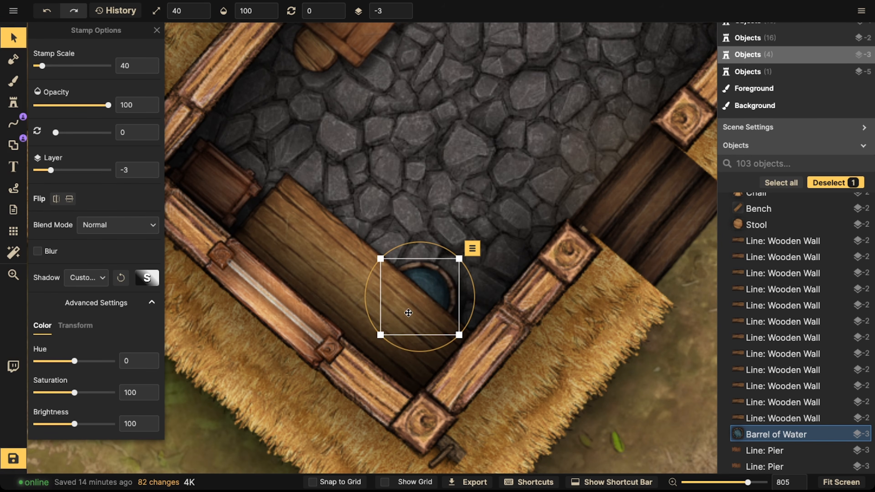
pyautogui.moveTo(423, 304); pyautogui.dragTo(369, 339)
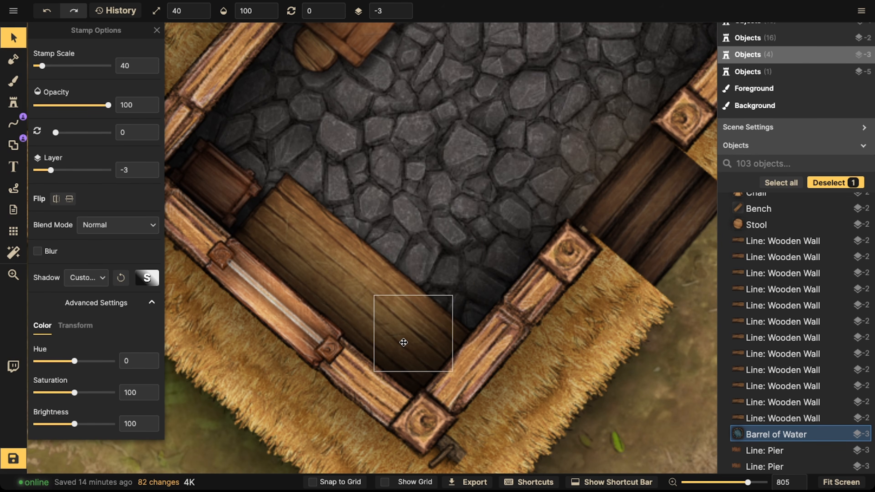
pyautogui.scroll(3, 406, 5)
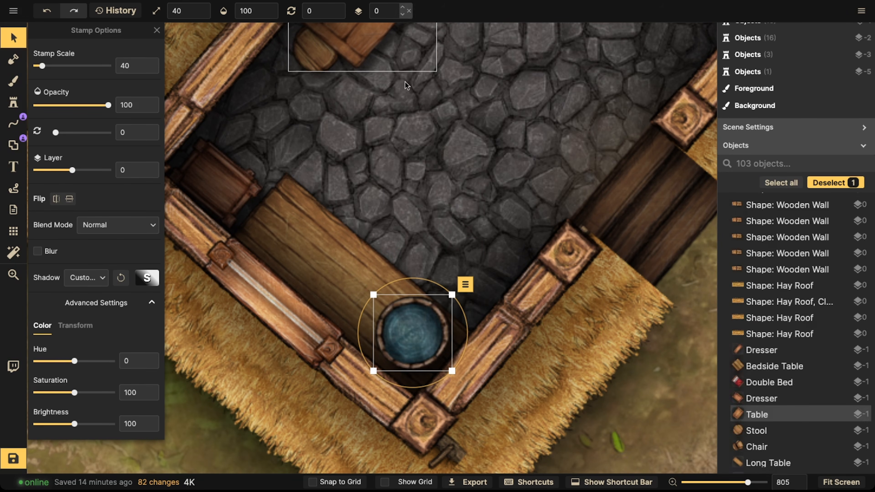
pyautogui.click(403, 15)
pyautogui.moveTo(408, 354); pyautogui.dragTo(409, 356)
# Step: Rotate the barrel to 45° and shrink it to scale 33, tucking it into the corner
pyautogui.scroll(-3, 406, 355)
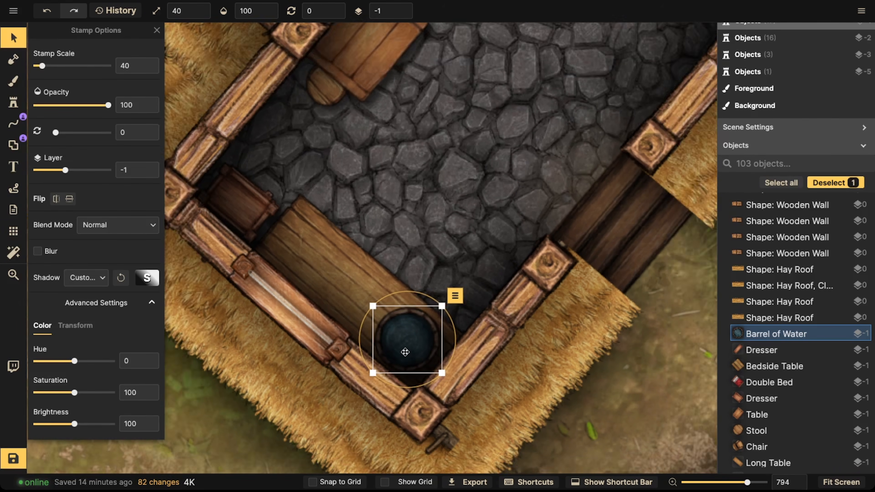
pyautogui.scroll(-3, 405, 347)
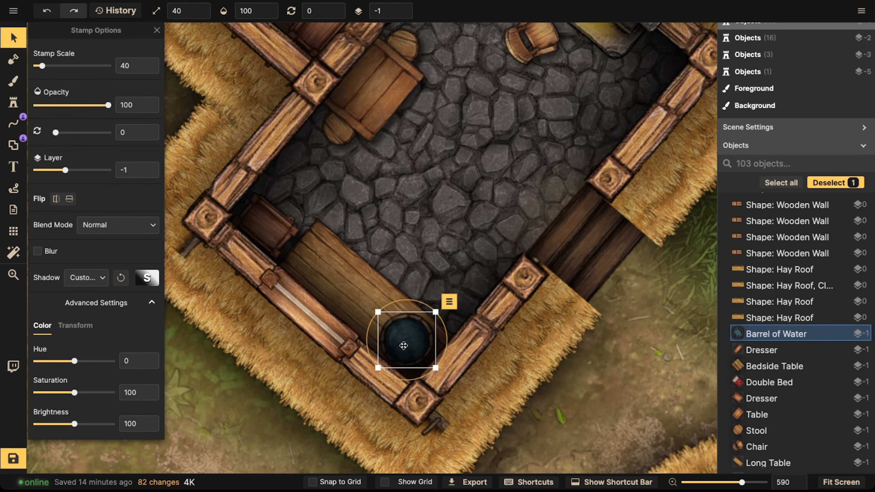
pyautogui.press('r')
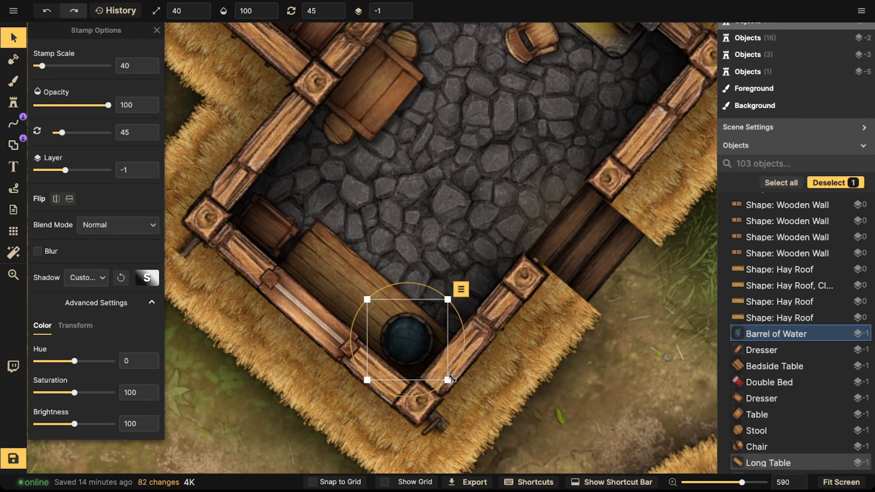
pyautogui.moveTo(448, 379); pyautogui.dragTo(441, 369)
pyautogui.moveTo(409, 344)
pyautogui.mouseDown()
pyautogui.moveTo(417, 351)
pyautogui.moveTo(406, 332)
pyautogui.mouseUp()
pyautogui.scroll(-4, 416, 350)
pyautogui.scroll(4, 416, 349)
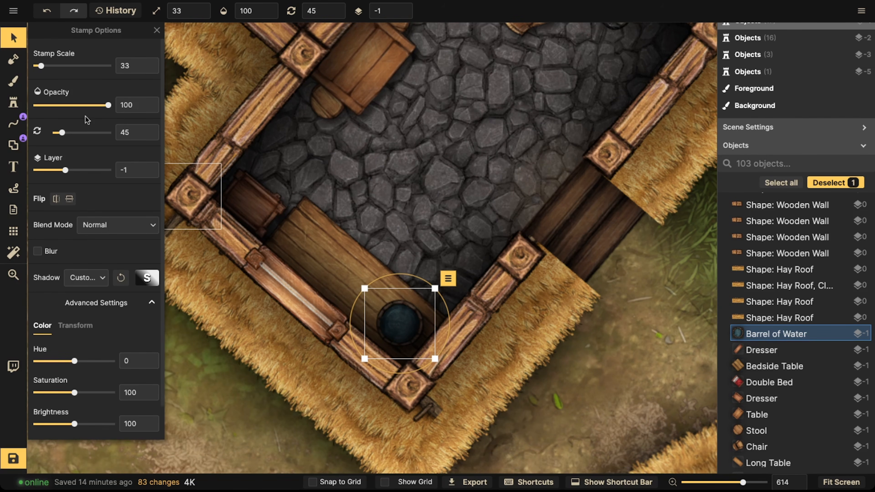
# Step: Open the stamp catalog again and search for kitchen stamps
pyautogui.click(21, 102)
pyautogui.press('f')
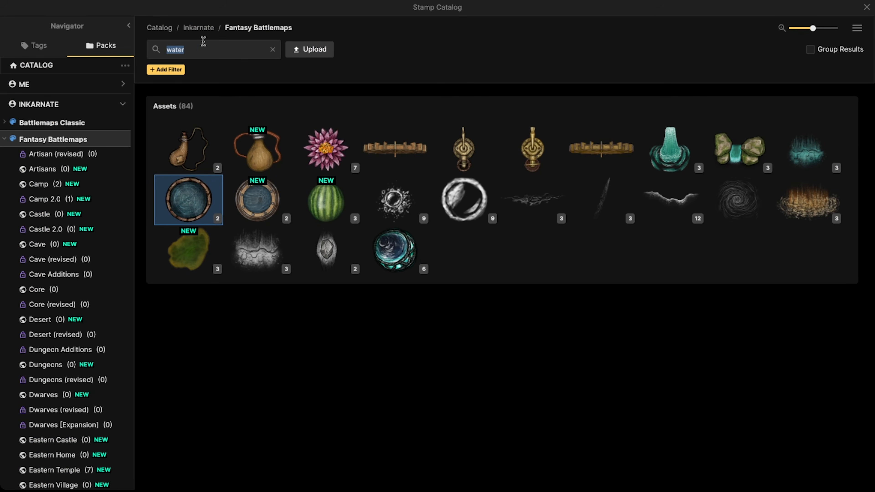
pyautogui.click(192, 45)
pyautogui.write('\\')
pyautogui.press('BackSpace')
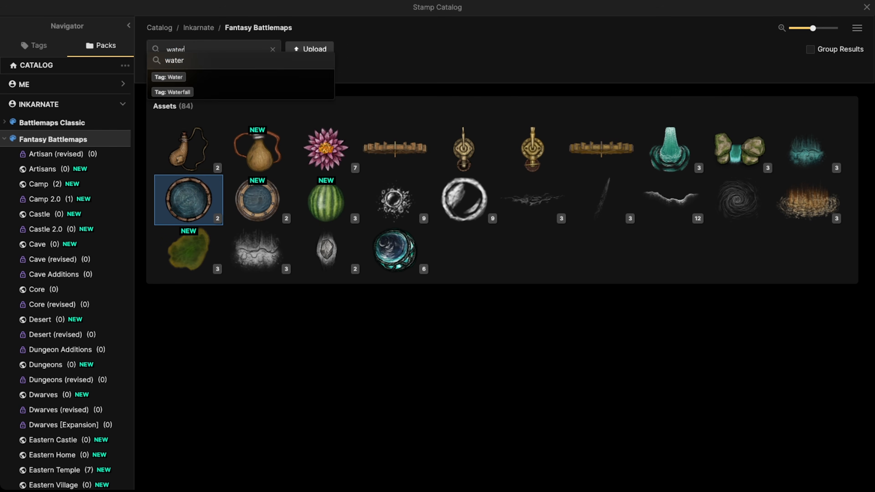
pyautogui.write('kiteh')
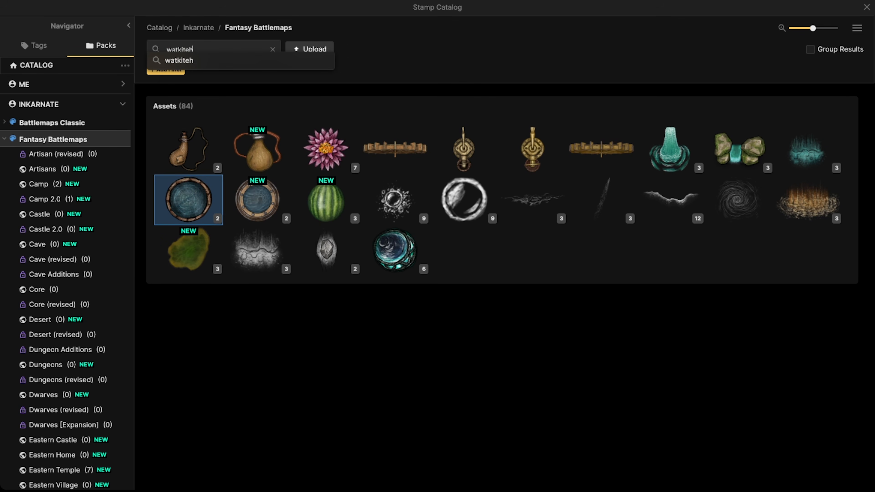
pyautogui.press('BackSpace')
pyautogui.press('BackSpace')
pyautogui.press('BackSpace')
pyautogui.press('BackSpace')
pyautogui.press('BackSpace')
pyautogui.press('BackSpace')
pyautogui.press('BackSpace')
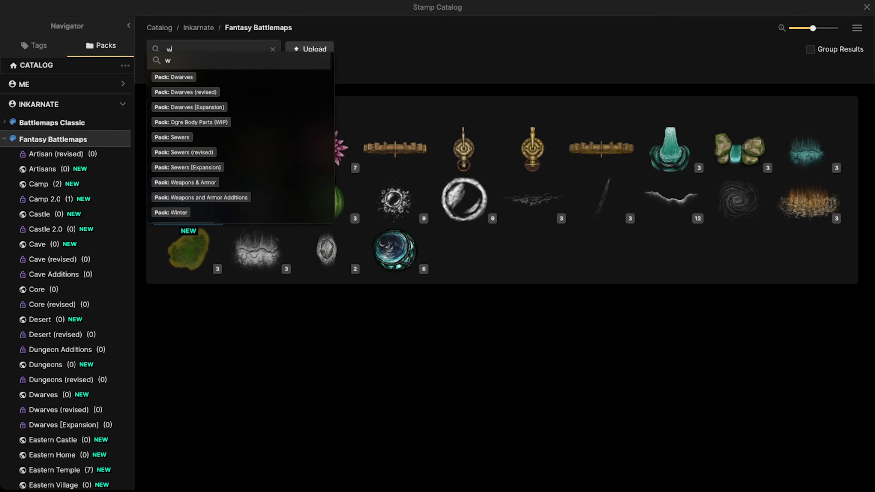
pyautogui.write('kitchen')
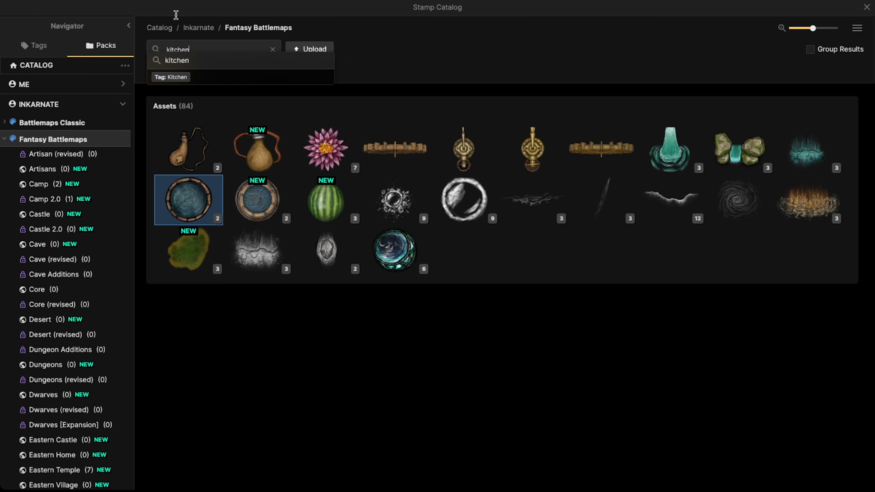
pyautogui.press('Return')
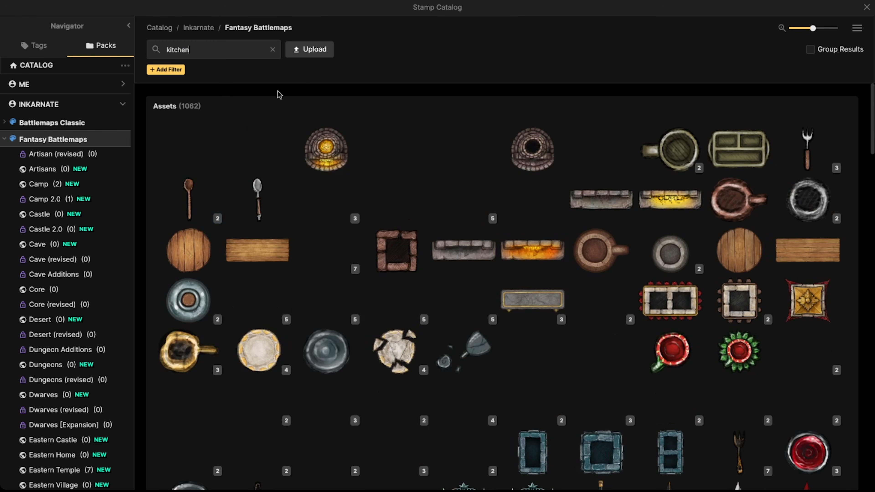
# Step: Browse the kitchen results, pick Boxes of Veggies, and stamp a box of carrots on the counter at scale 33
pyautogui.scroll(-3, 299, 217)
pyautogui.scroll(-1, 310, 242)
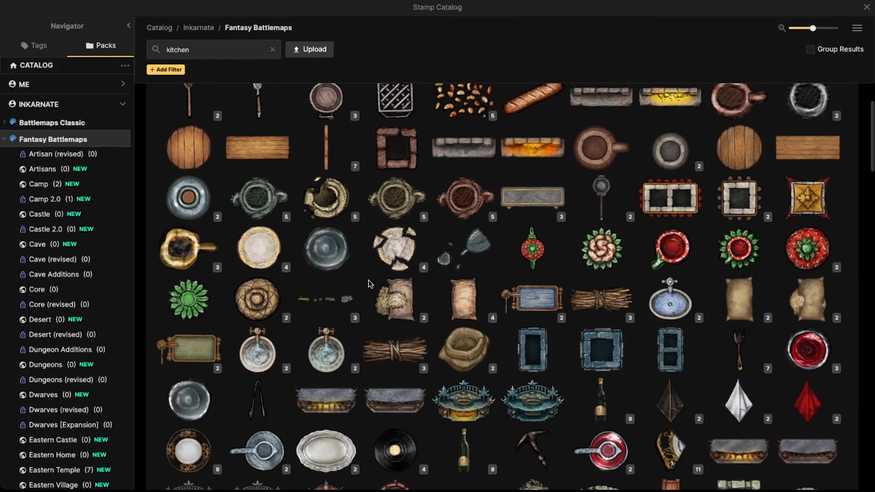
pyautogui.scroll(-2, 360, 284)
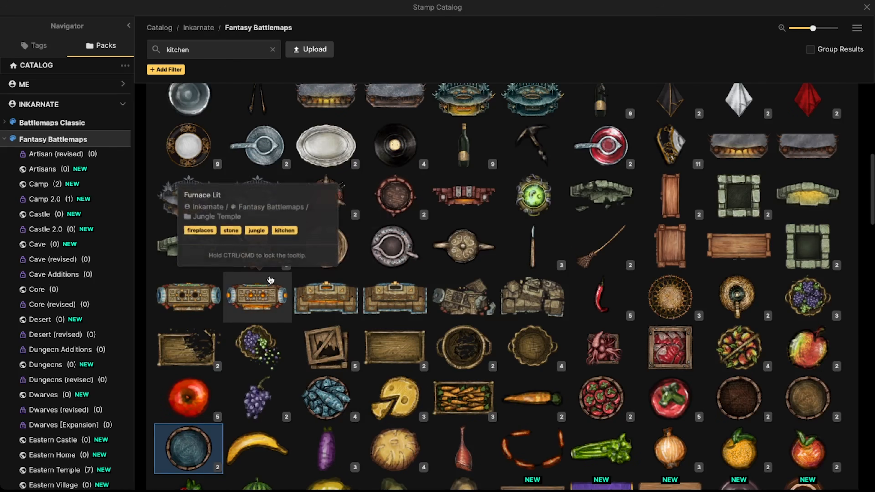
pyautogui.scroll(-2, 304, 277)
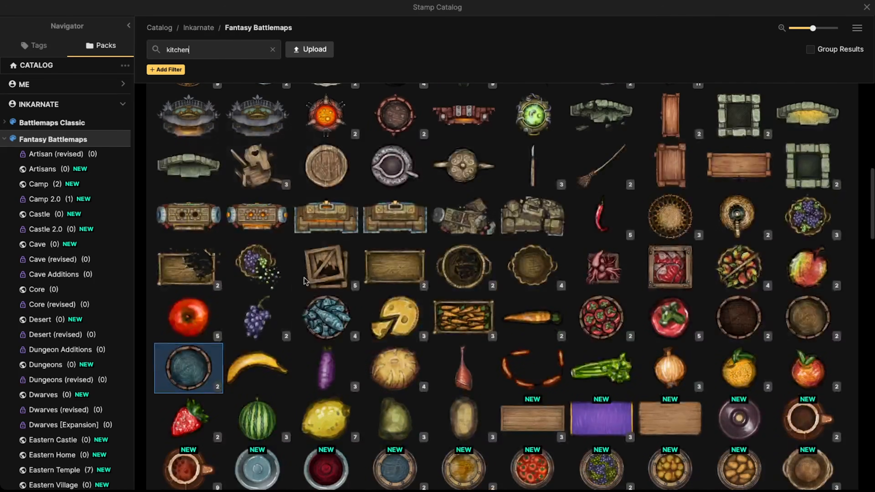
pyautogui.click(463, 327)
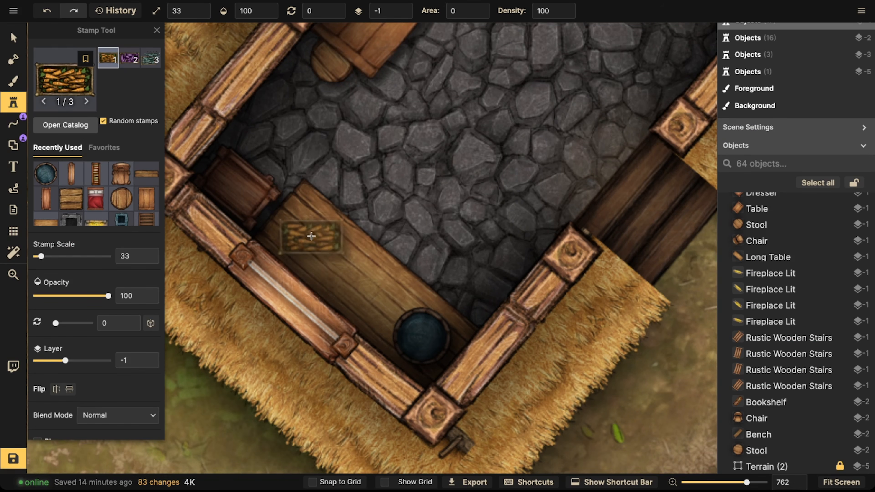
pyautogui.scroll(6, 311, 237)
pyautogui.click(309, 238)
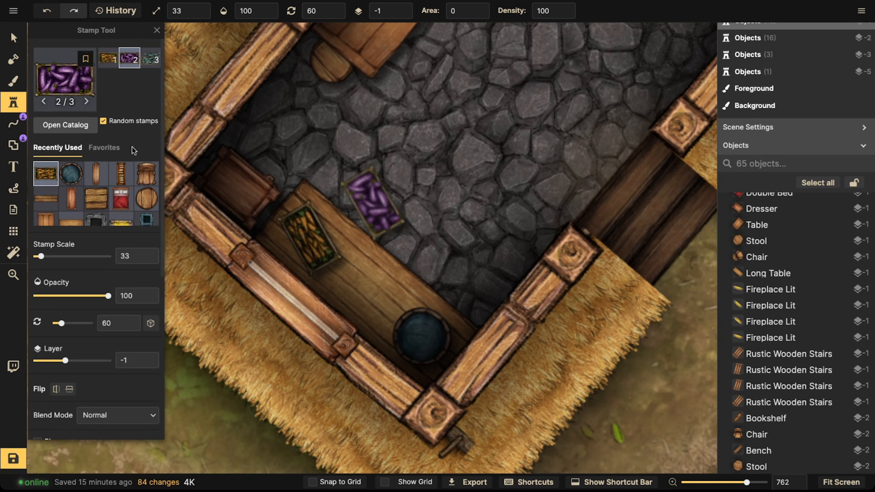
# Step: Move the box of carrots further along the counter toward the barrel
pyautogui.click(11, 39)
pyautogui.scroll(-3, 311, 180)
pyautogui.scroll(-3, 308, 211)
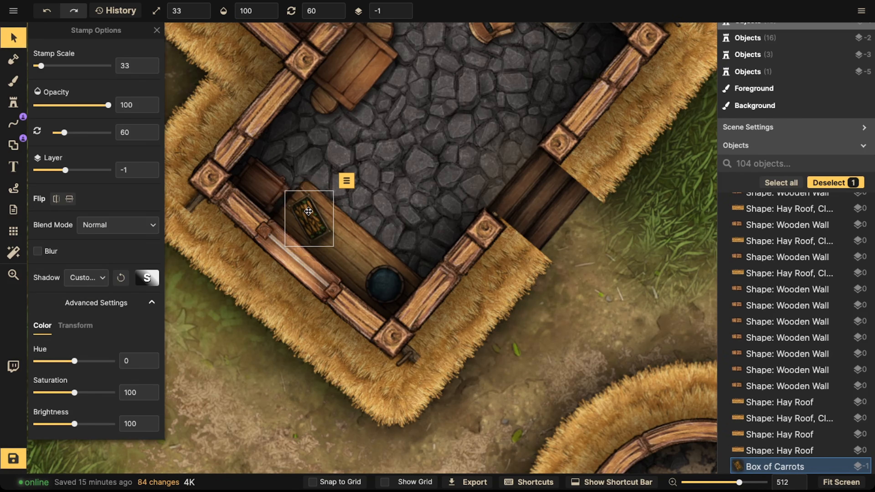
pyautogui.moveTo(311, 216); pyautogui.dragTo(363, 226)
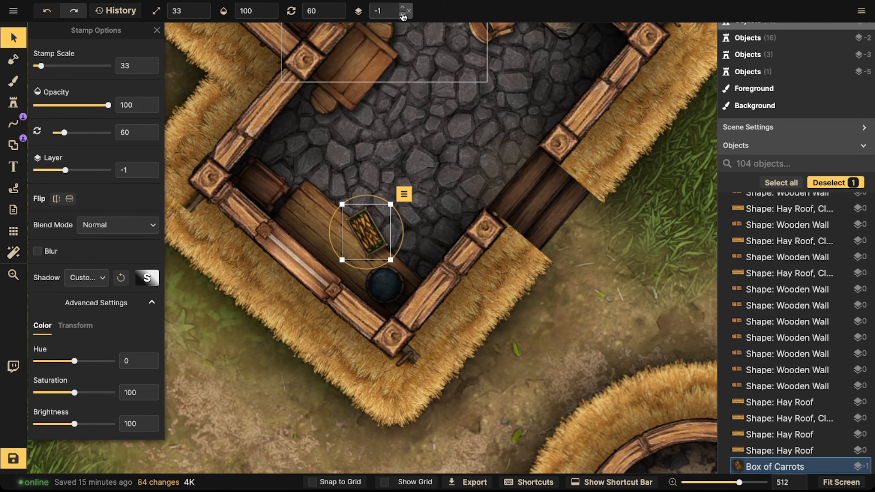
# Step: Put the box of carrots on layer -3 and lower its brightness to 70
pyautogui.doubleClick(402, 15)
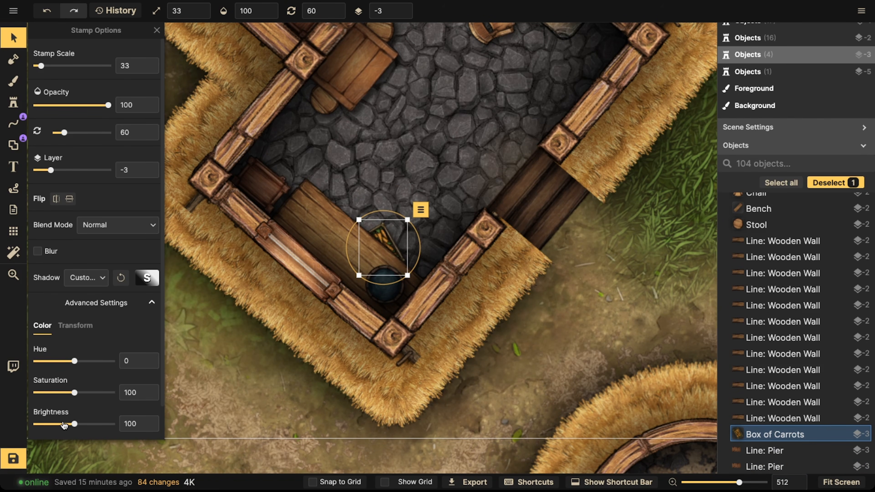
pyautogui.moveTo(378, 277)
pyautogui.mouseDown()
pyautogui.moveTo(306, 215)
pyautogui.moveTo(332, 229)
pyautogui.moveTo(383, 275)
pyautogui.moveTo(298, 214)
pyautogui.moveTo(375, 278)
pyautogui.mouseUp()
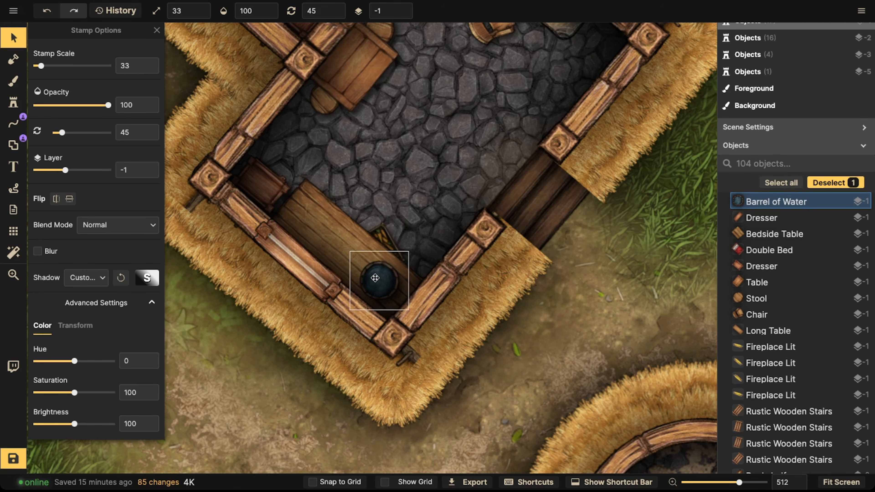
pyautogui.click(387, 228)
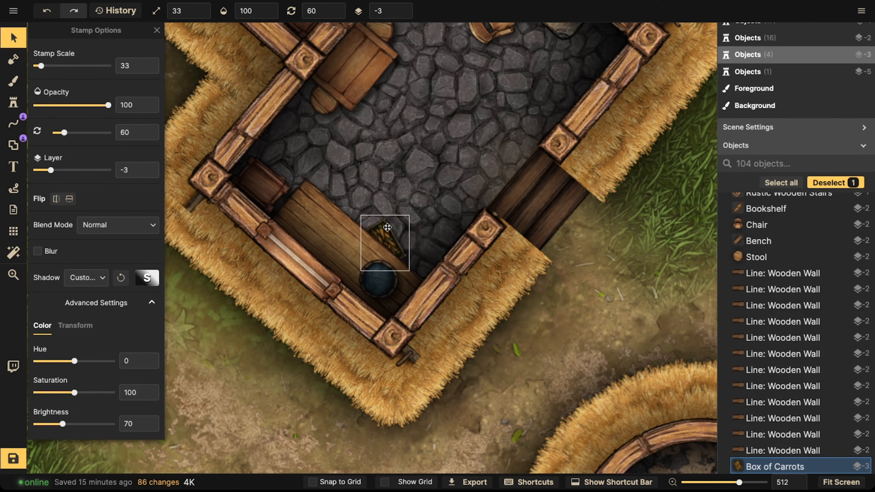
# Step: Pick the Wooden Plate stamp and place plates at scale 33 on layer 0 on the counter and the table
pyautogui.click(13, 103)
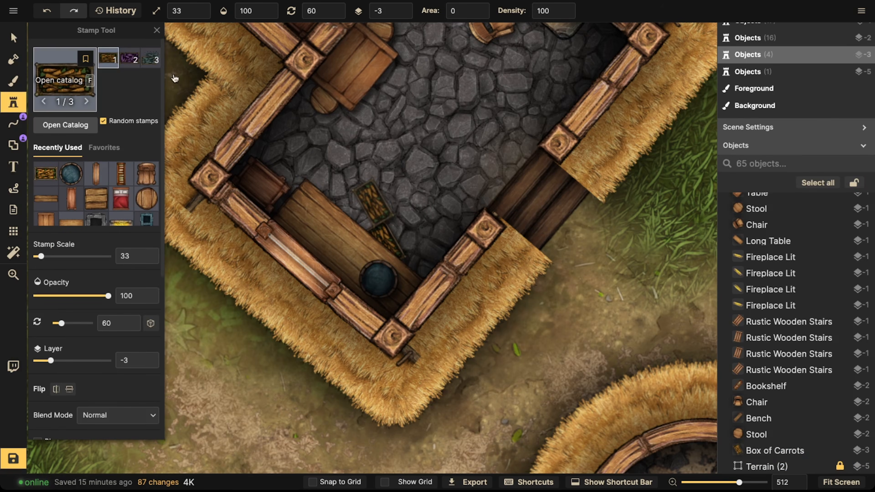
pyautogui.press('f')
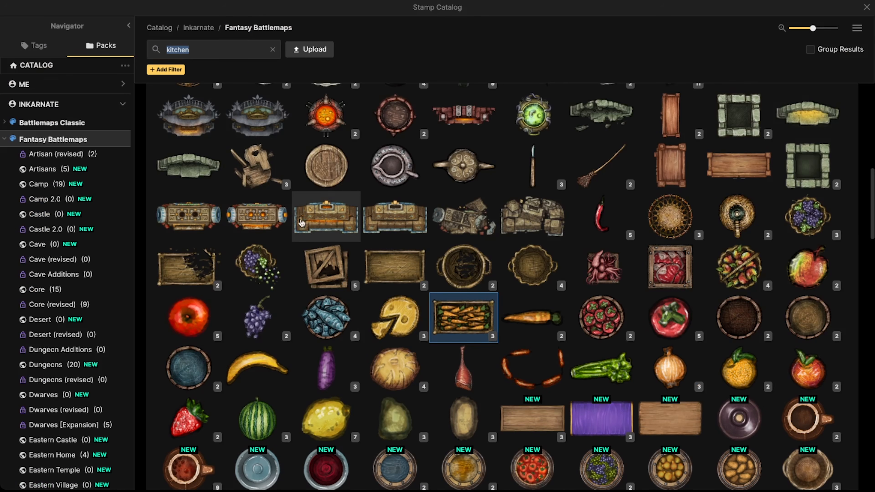
pyautogui.click(328, 176)
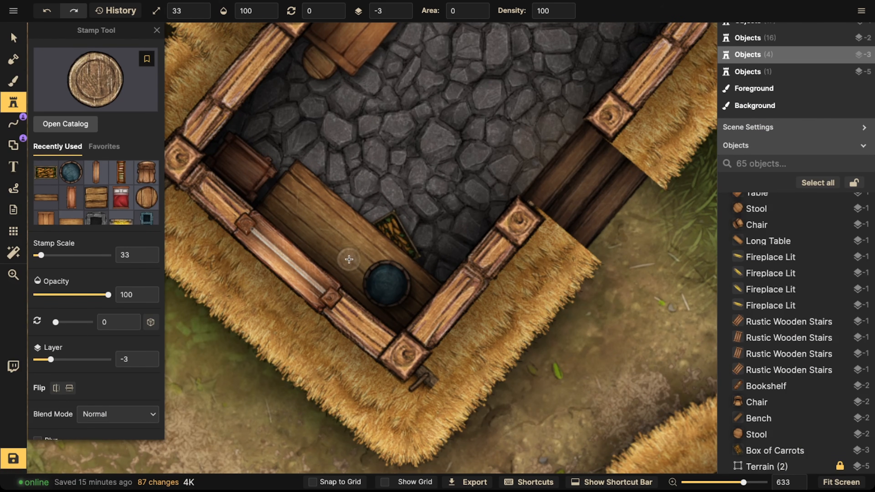
pyautogui.click(349, 259)
pyautogui.hotkey('ctrl', 'z')
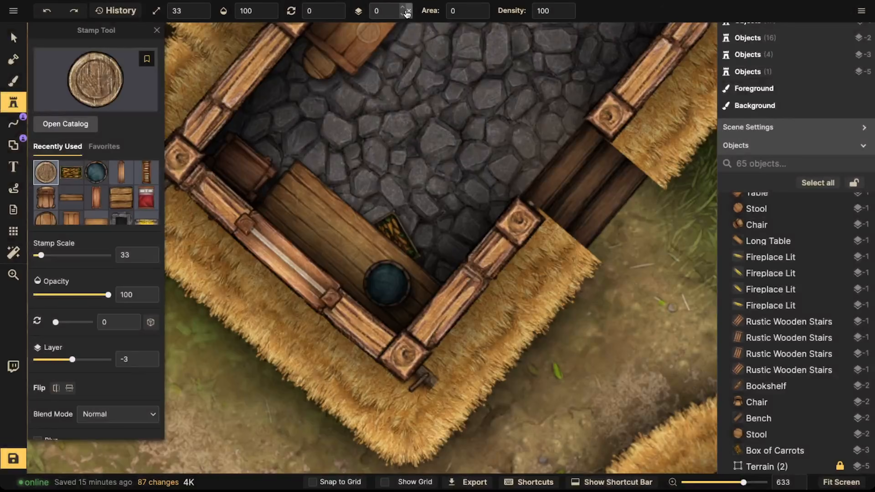
pyautogui.click(345, 257)
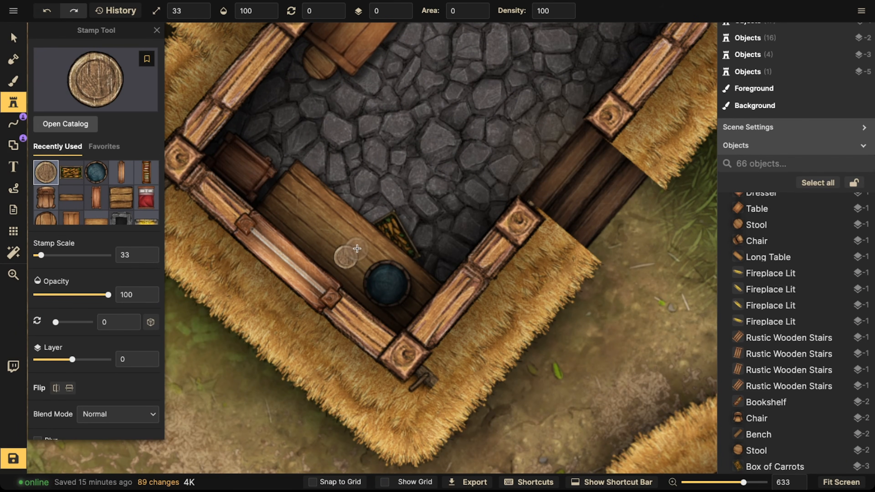
pyautogui.click(357, 249)
pyautogui.click(335, 227)
pyautogui.moveTo(276, 133); pyautogui.dragTo(344, 244)
pyautogui.click(341, 156)
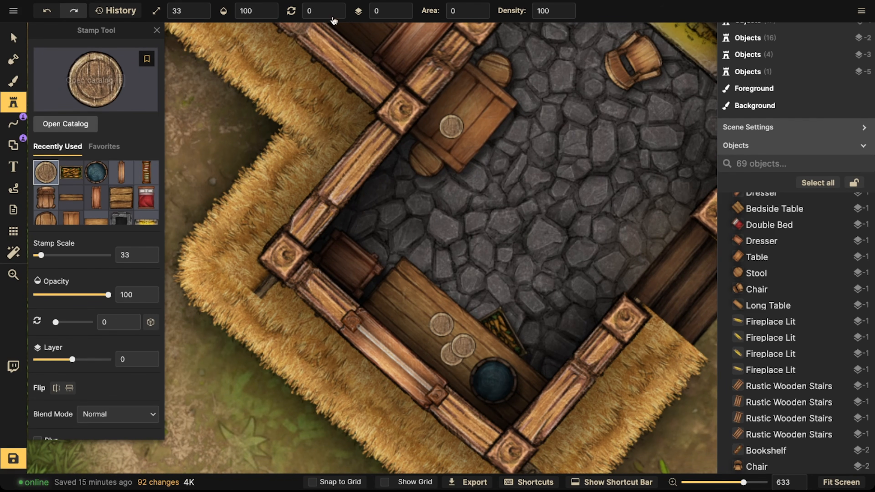
# Step: Pick a butcher knife from the kitchen stamps and stamp knives on the counter at scale 23, rotation 240
pyautogui.click(20, 41)
pyautogui.click(15, 104)
pyautogui.press('f')
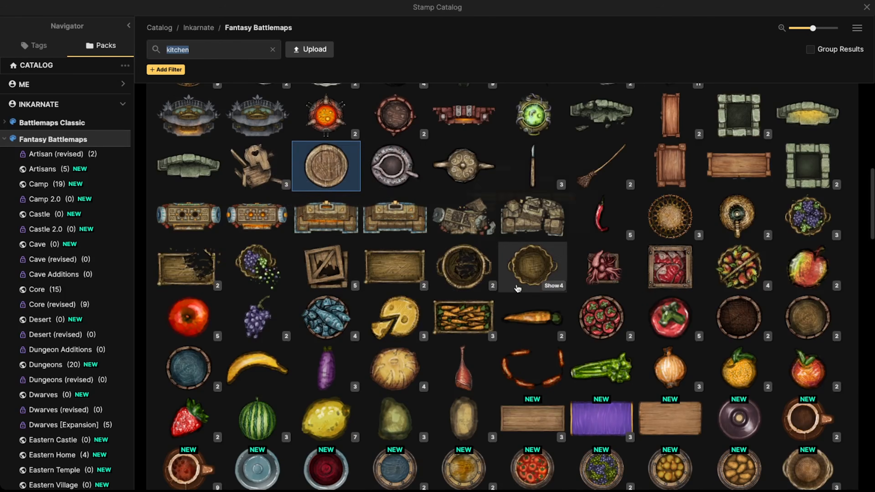
pyautogui.scroll(-10, 373, 263)
pyautogui.scroll(-10, 373, 263)
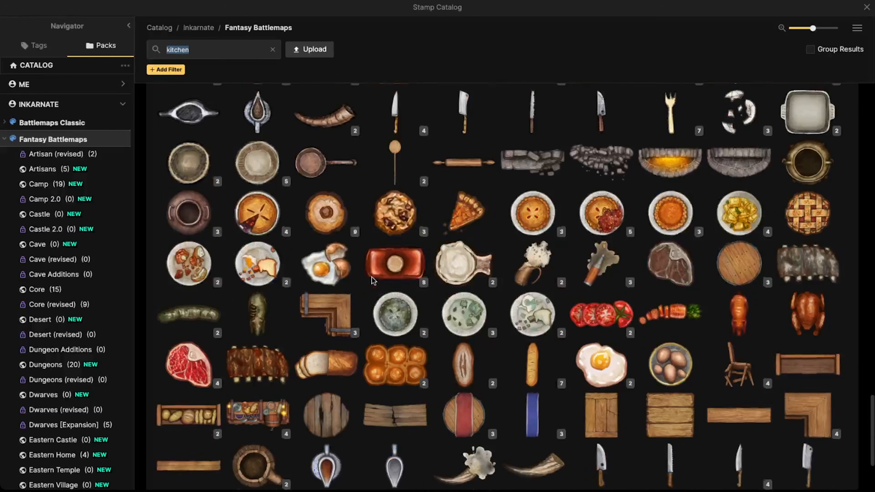
pyautogui.scroll(5, 372, 276)
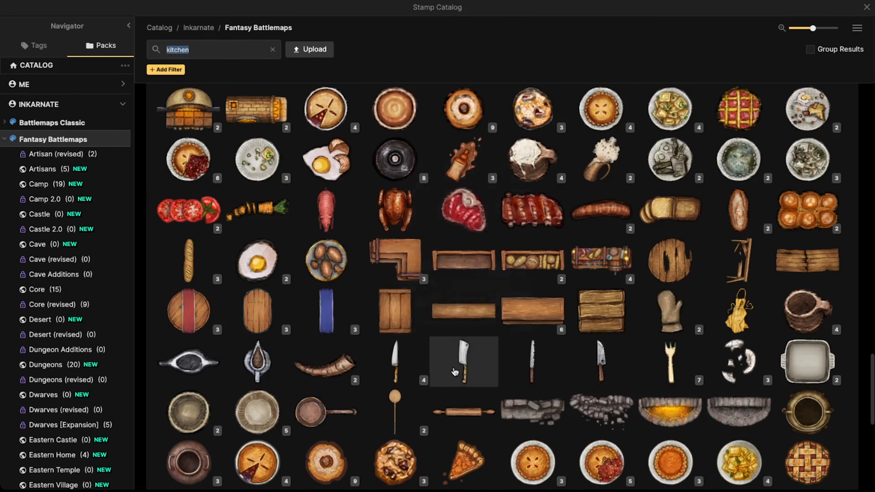
pyautogui.click(591, 371)
pyautogui.scroll(3, 362, 276)
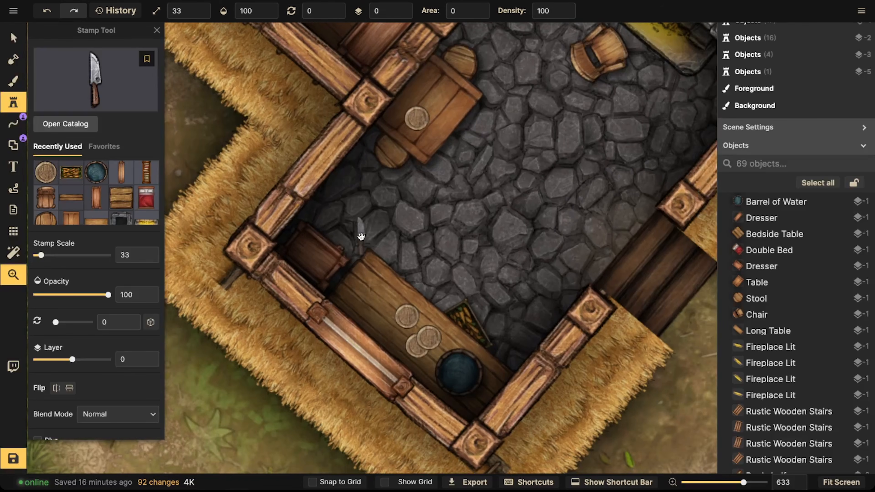
pyautogui.scroll(3, 357, 250)
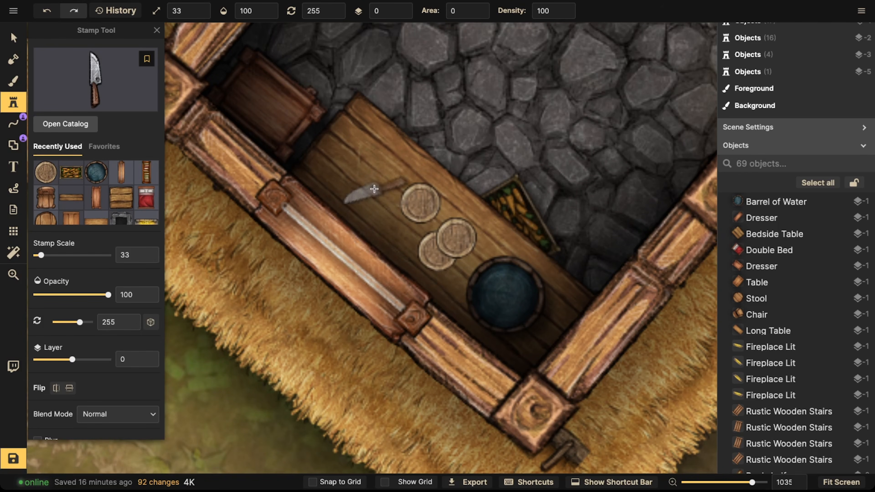
pyautogui.scroll(-3, 383, 182)
pyautogui.click(383, 180)
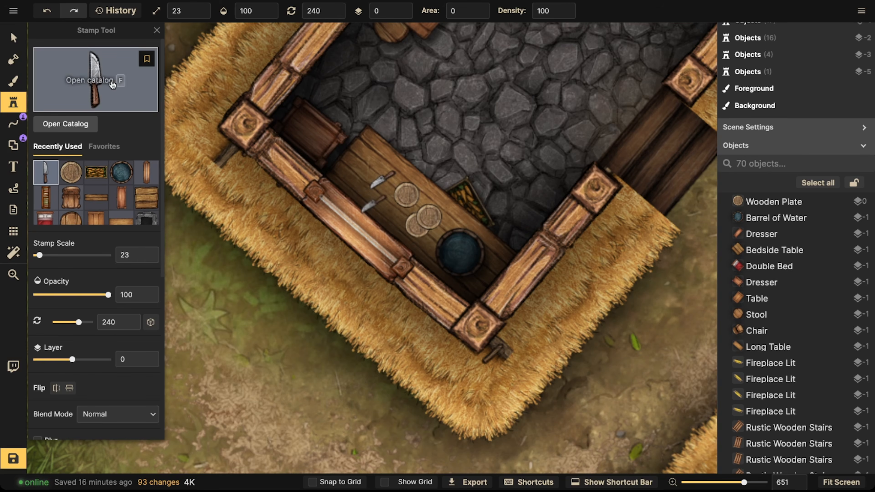
# Step: Pick the cutlery stamps and place a fork and a knife beside the plate on the table
pyautogui.press('f')
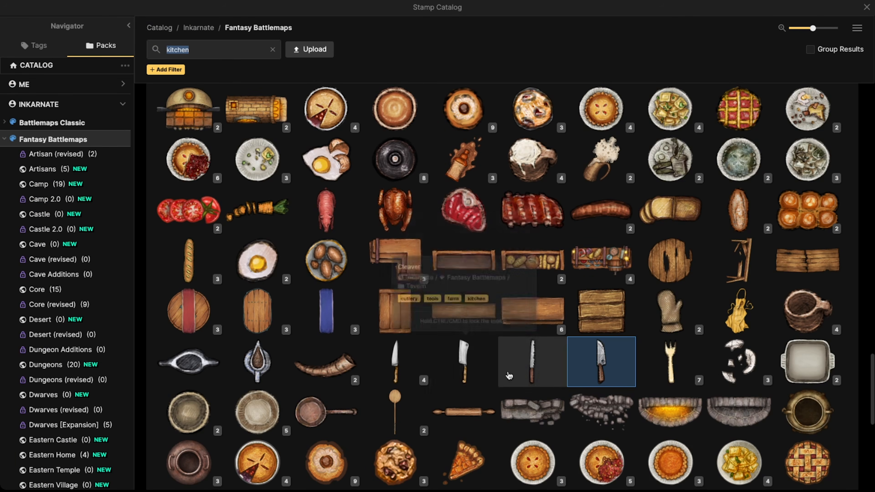
pyautogui.click(670, 362)
pyautogui.scroll(3, 383, 204)
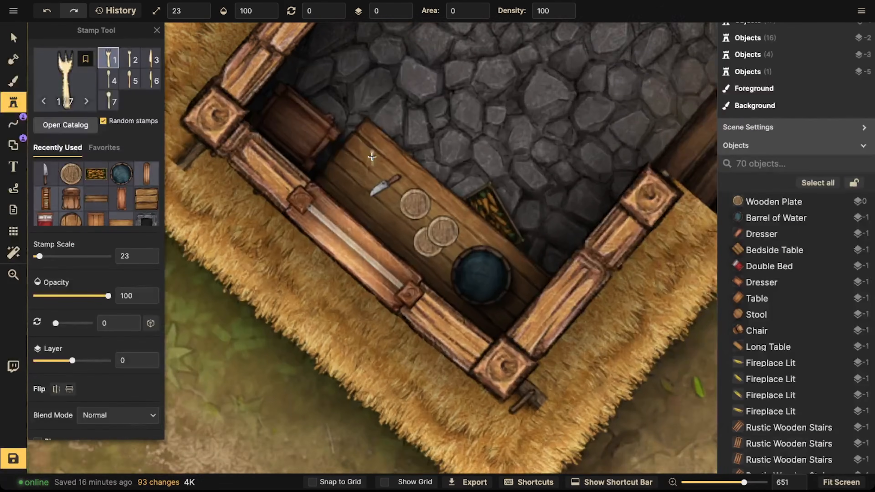
pyautogui.scroll(5, 383, 204)
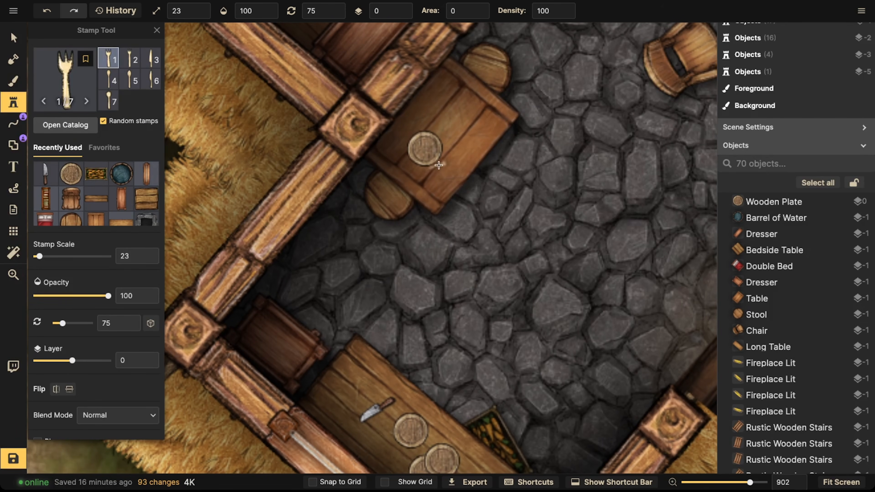
pyautogui.click(438, 165)
pyautogui.click(404, 134)
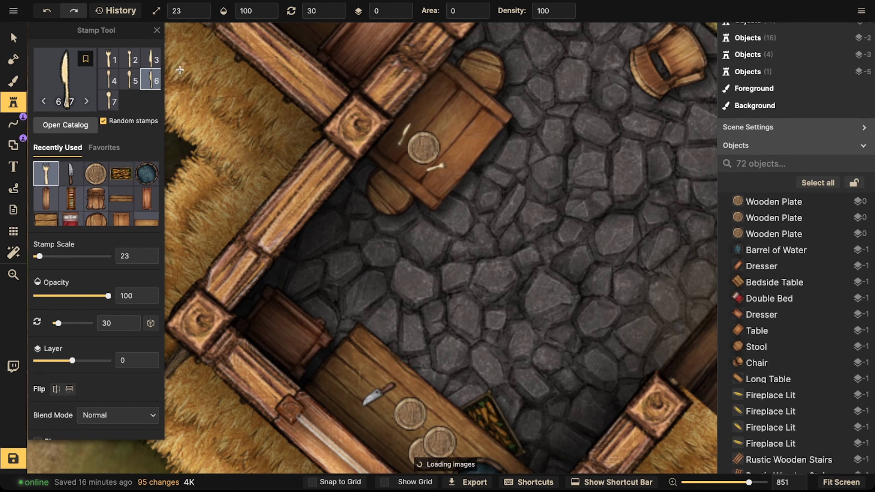
# Step: Delete two of the wooden plates on the counter
pyautogui.click(15, 41)
pyautogui.scroll(-5, 234, 179)
pyautogui.press('space')
pyautogui.moveTo(306, 230); pyautogui.dragTo(375, 169)
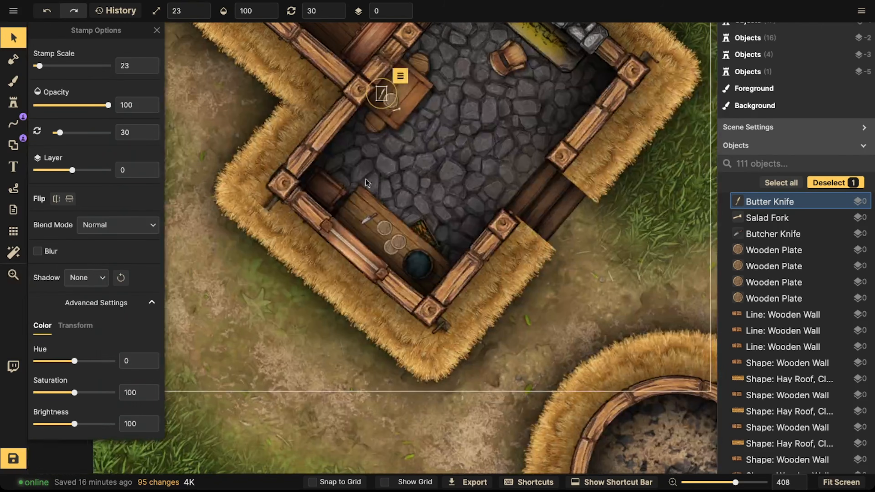
pyautogui.click(366, 179)
pyautogui.click(388, 229)
pyautogui.moveTo(395, 232); pyautogui.dragTo(397, 220)
pyautogui.press('Delete')
pyautogui.click(397, 245)
pyautogui.click(397, 245)
pyautogui.press('Delete')
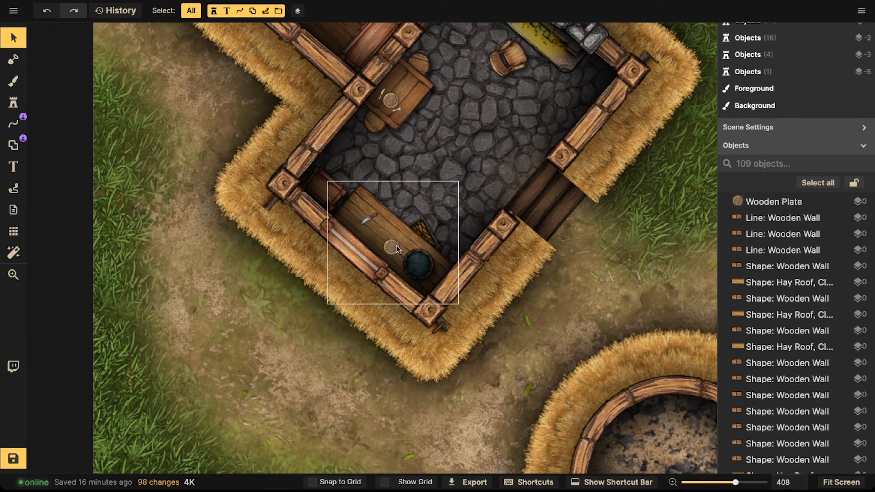
# Step: Move the remaining counter plate and the butcher knife down to layer -1
pyautogui.click(391, 246)
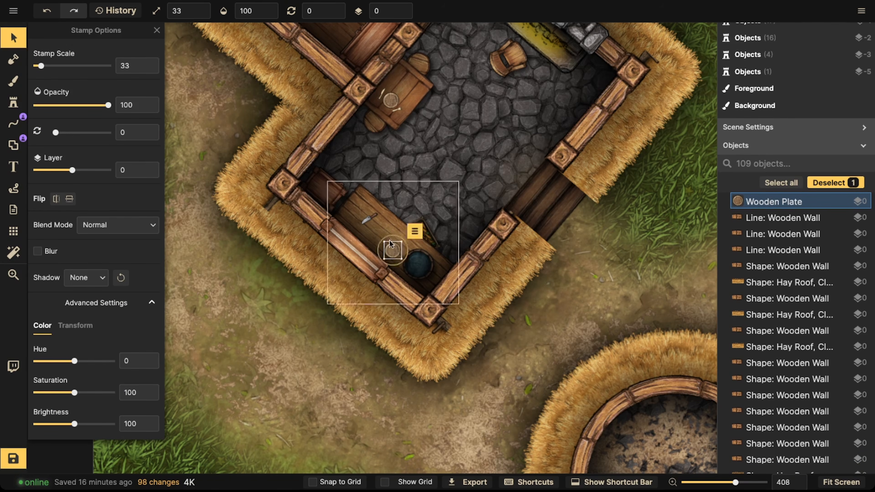
pyautogui.scroll(-3, 390, 243)
pyautogui.click(392, 11)
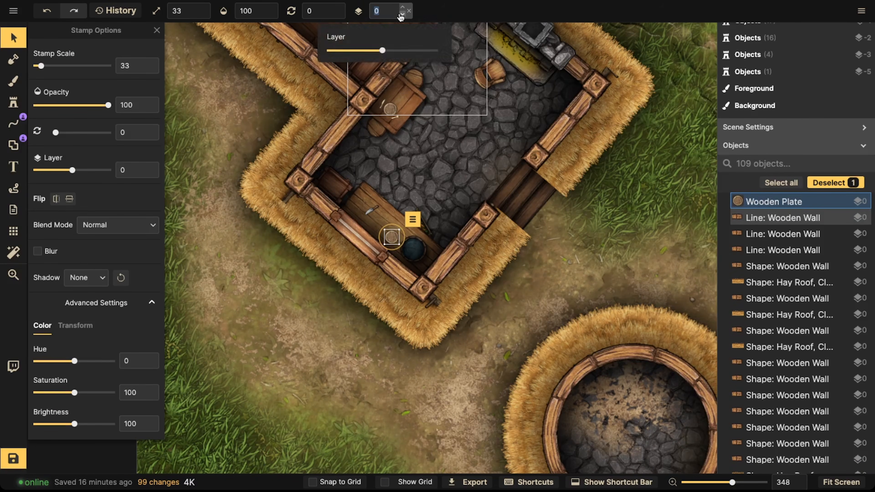
pyautogui.click(401, 15)
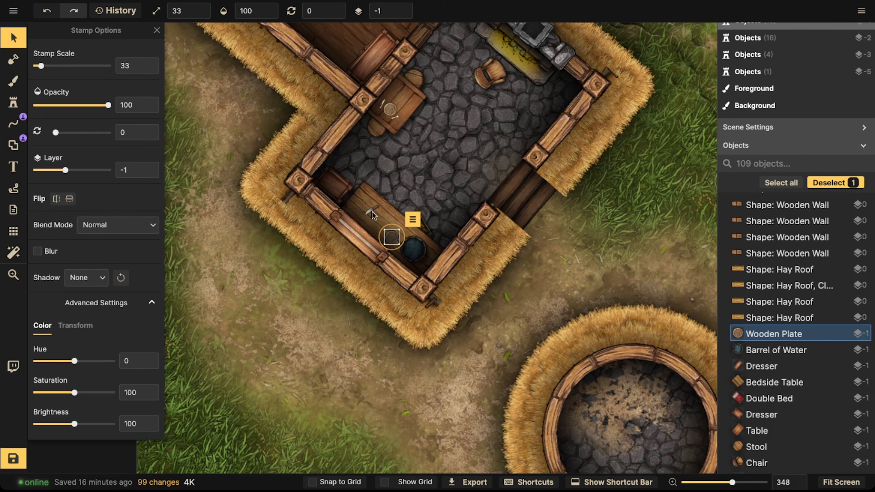
pyautogui.click(372, 213)
pyautogui.click(403, 16)
pyautogui.click(397, 194)
pyautogui.click(396, 213)
pyautogui.click(394, 102)
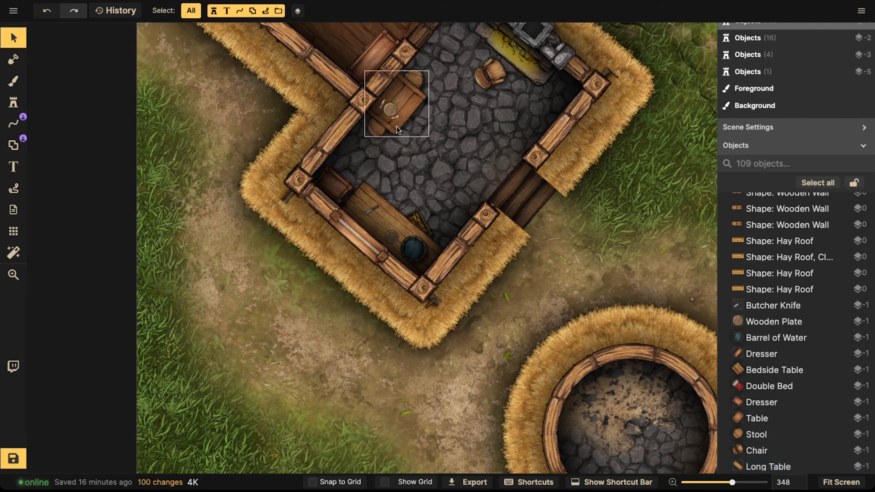
# Step: Select the plate, fork and knife on the table together and change their layer
pyautogui.scroll(3, 391, 238)
pyautogui.moveTo(397, 166); pyautogui.dragTo(395, 231)
pyautogui.click(380, 142)
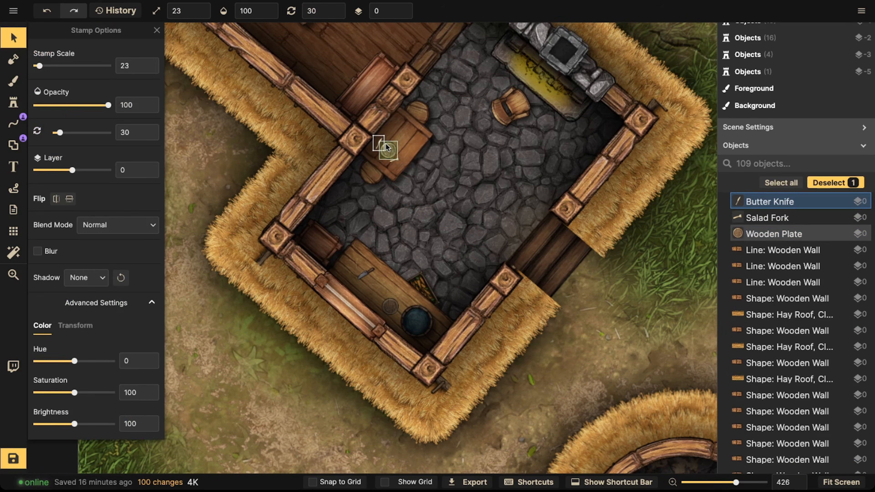
pyautogui.keyDown('shift'); pyautogui.click(387, 147); pyautogui.keyUp('shift')
pyautogui.keyDown('shift'); pyautogui.click(393, 160); pyautogui.keyUp('shift')
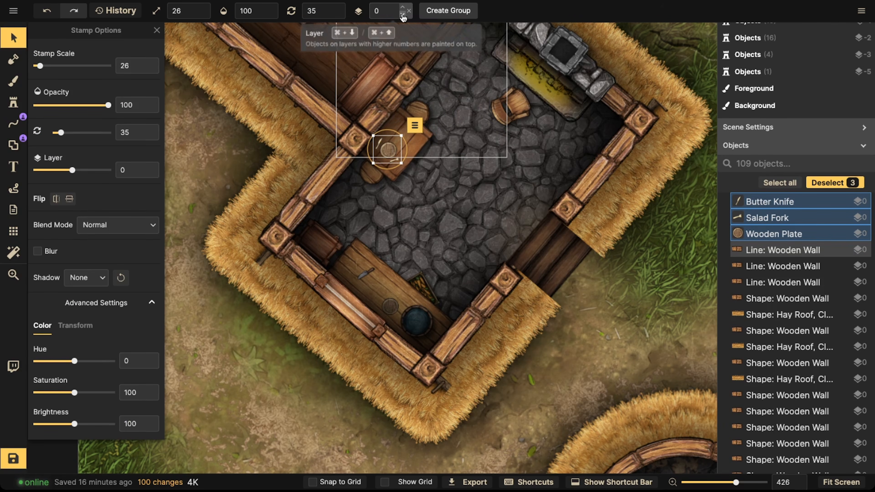
pyautogui.click(403, 16)
# Step: Select the stool beside the kitchen table and nudge it slightly into place
pyautogui.click(393, 172)
pyautogui.click(394, 165)
pyautogui.click(413, 114)
pyautogui.click(414, 113)
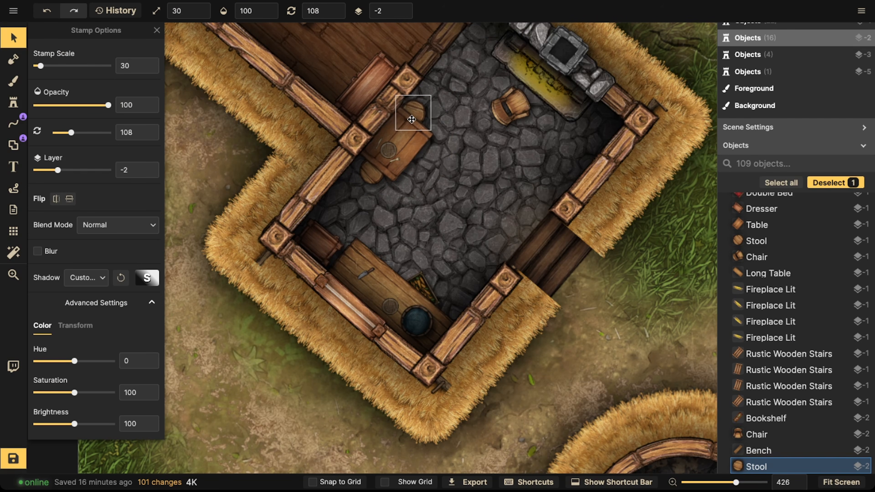
pyautogui.moveTo(412, 119); pyautogui.dragTo(415, 122)
pyautogui.click(382, 145)
# Step: Rearrange the chair and the table in the kitchen so the chair sits below the table
pyautogui.scroll(-2, 362, 142)
pyautogui.moveTo(358, 141); pyautogui.dragTo(302, 68)
pyautogui.moveTo(315, 199); pyautogui.dragTo(372, 293)
pyautogui.moveTo(396, 215); pyautogui.dragTo(368, 230)
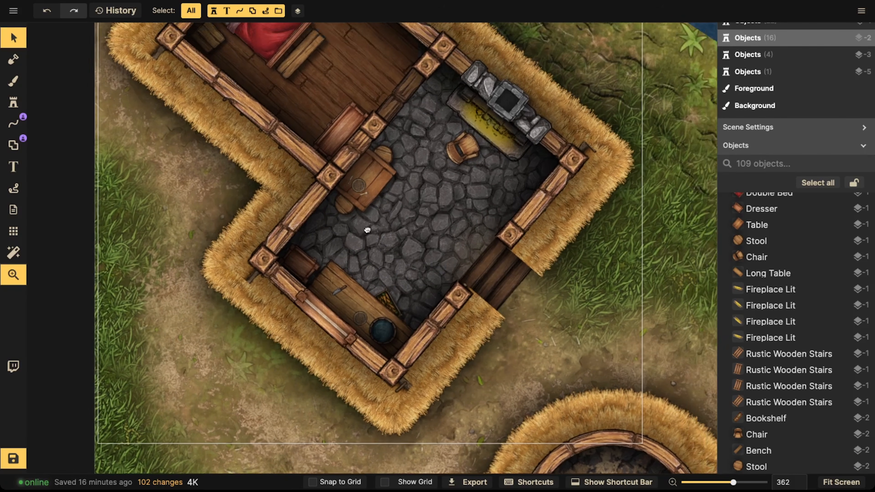
pyautogui.scroll(5, 420, 189)
pyautogui.click(486, 115)
pyautogui.moveTo(486, 114); pyautogui.dragTo(394, 137)
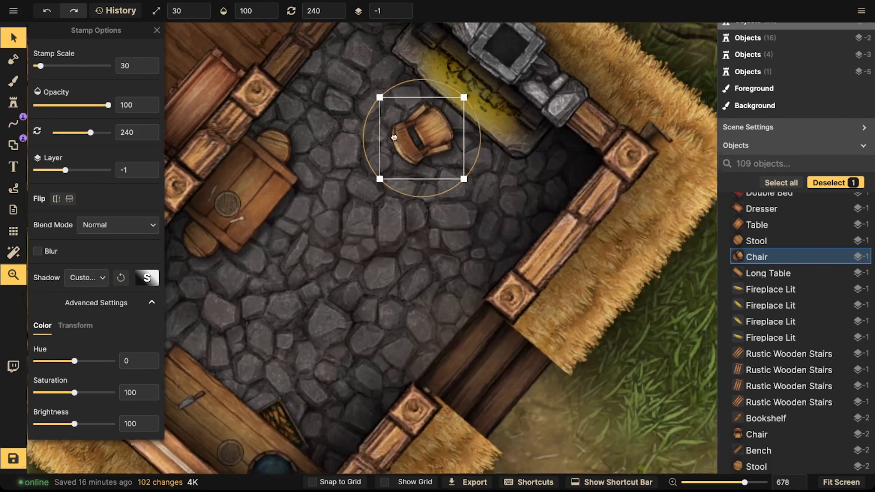
pyautogui.moveTo(248, 207); pyautogui.dragTo(367, 75)
# Step: Pick the sliced carrot stamp from the kitchen catalog and place it on the counter beside the butcher knife
pyautogui.click(18, 105)
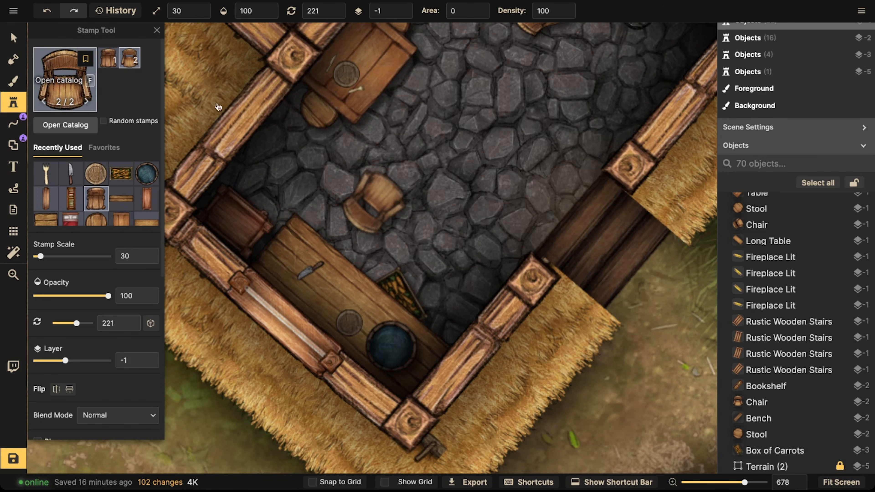
pyautogui.press('f')
pyautogui.click(188, 195)
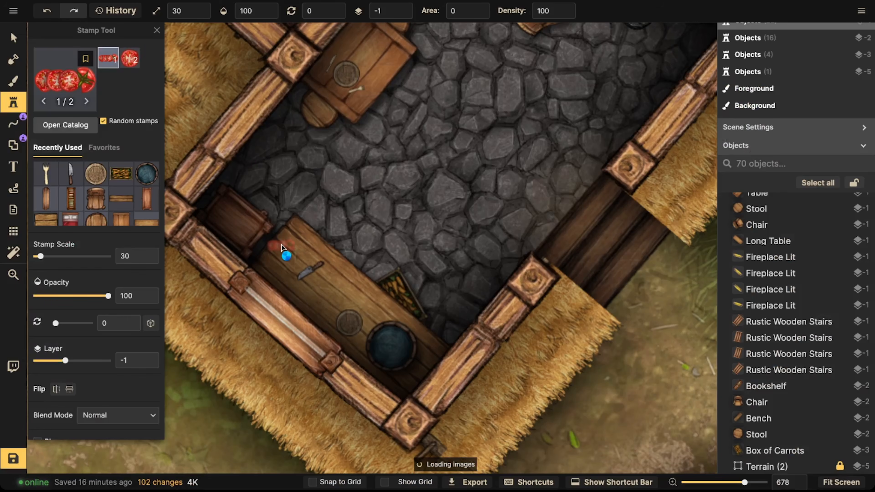
pyautogui.press('f')
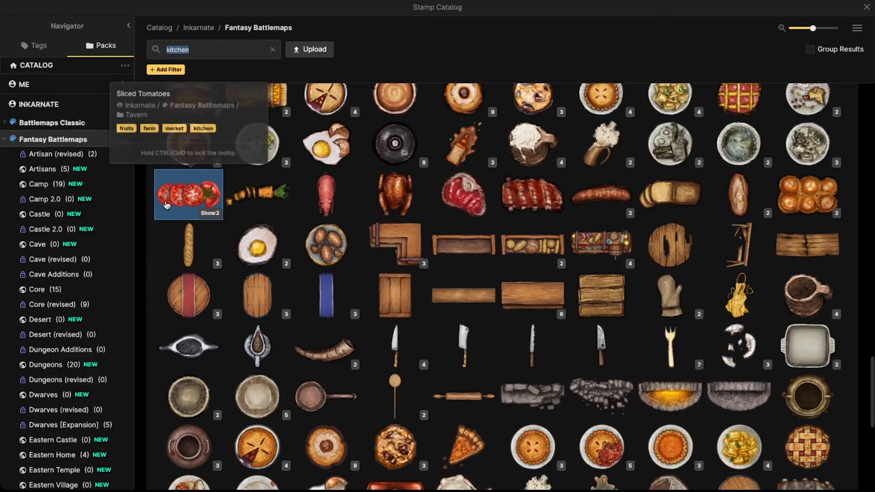
pyautogui.press('Escape')
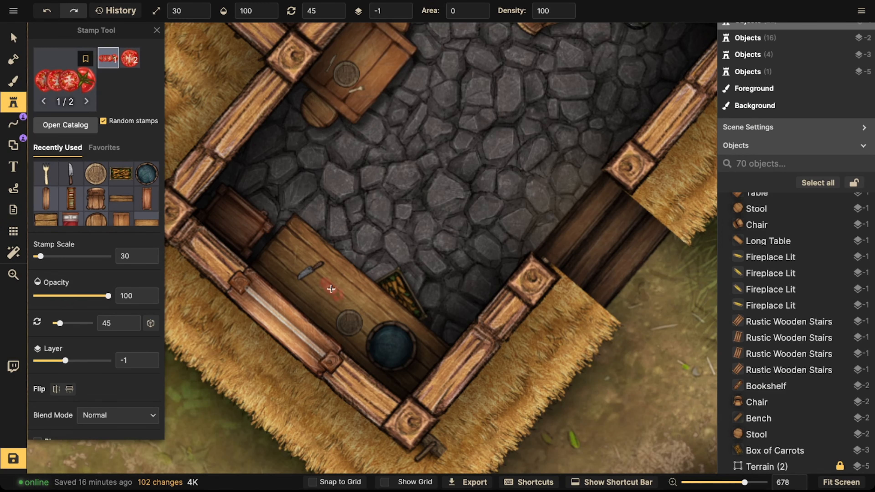
pyautogui.press('f')
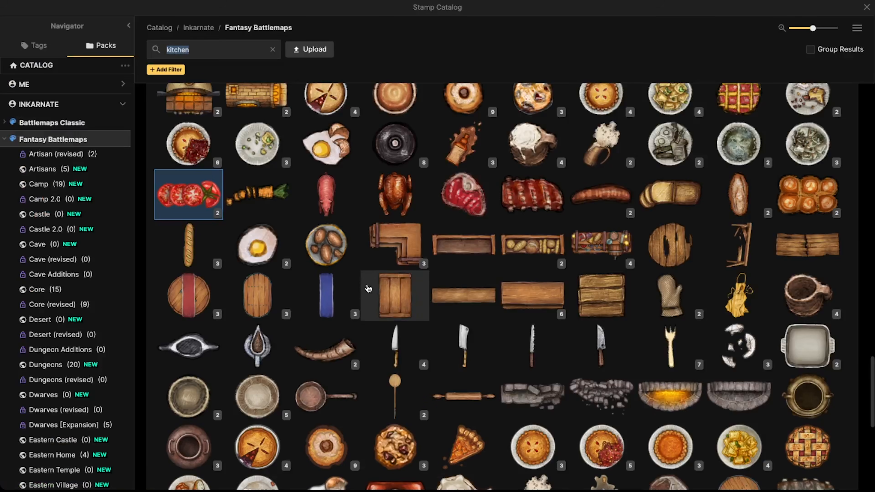
pyautogui.click(253, 205)
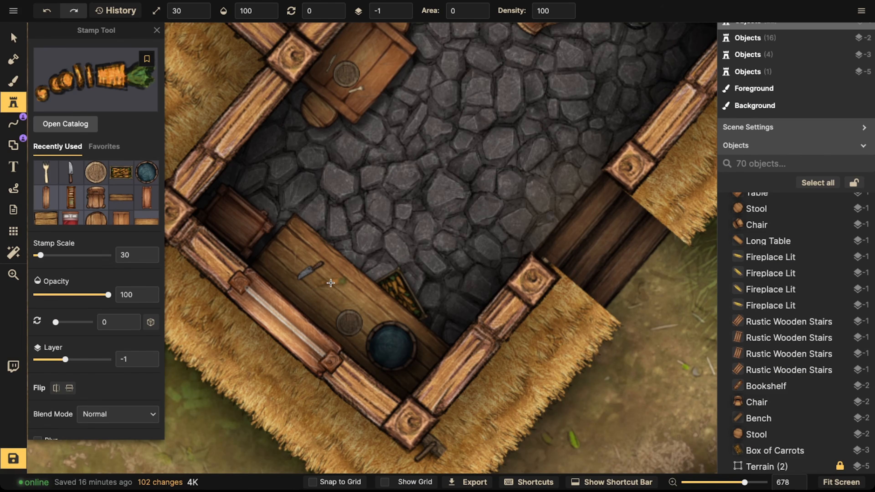
pyautogui.click(333, 285)
# Step: Duplicate the wooden plate on the counter and place the copy over the water barrel as a lid
pyautogui.click(14, 39)
pyautogui.click(340, 279)
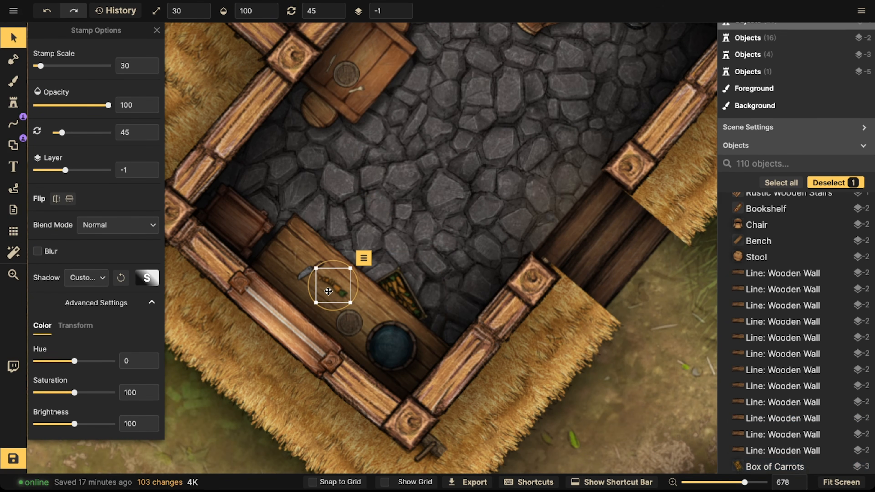
pyautogui.click(343, 325)
pyautogui.scroll(5, 345, 322)
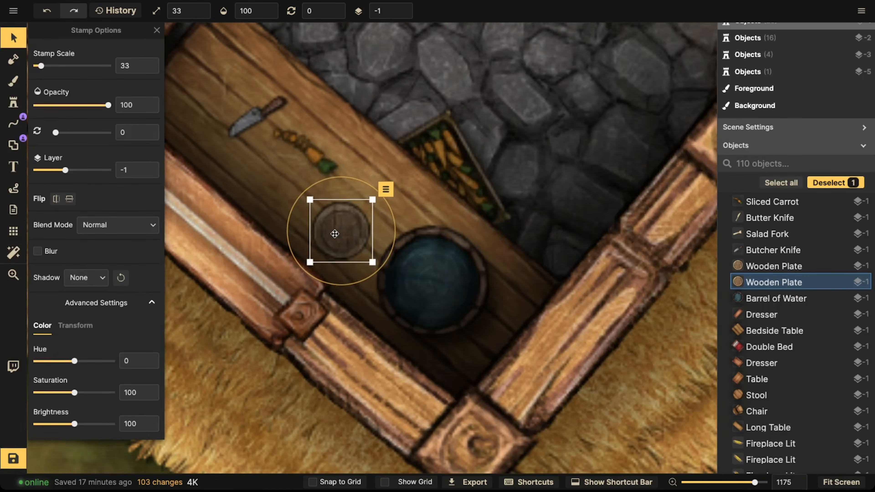
pyautogui.scroll(3, 335, 234)
pyautogui.hotkey('ctrl', 'v')
pyautogui.moveTo(431, 272); pyautogui.dragTo(446, 279)
# Step: Set the barrel lid's blend mode to Luminosity, brightness 70 and contrast 79, and re-centre it on the barrel
pyautogui.click(117, 225)
pyautogui.scroll(-3, 83, 379)
pyautogui.click(84, 397)
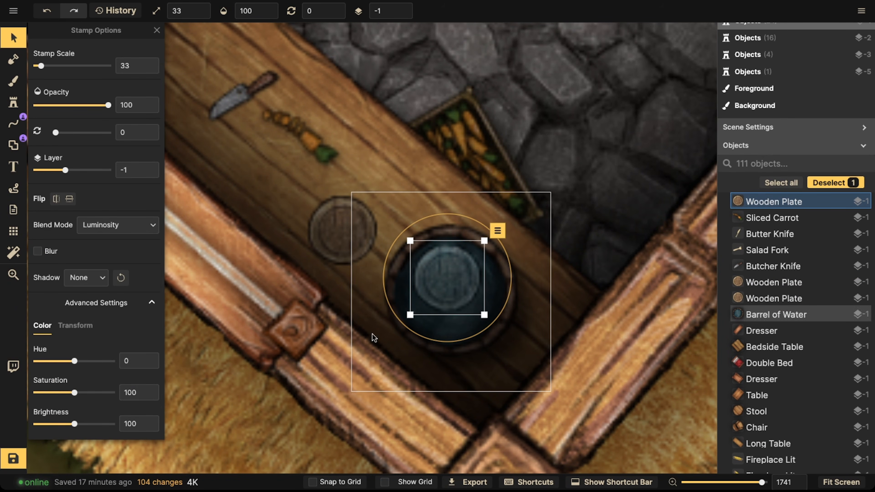
pyautogui.click(63, 426)
pyautogui.scroll(-1, 65, 422)
pyautogui.click(67, 419)
pyautogui.moveTo(429, 287); pyautogui.dragTo(458, 292)
pyautogui.scroll(-5, 193, 226)
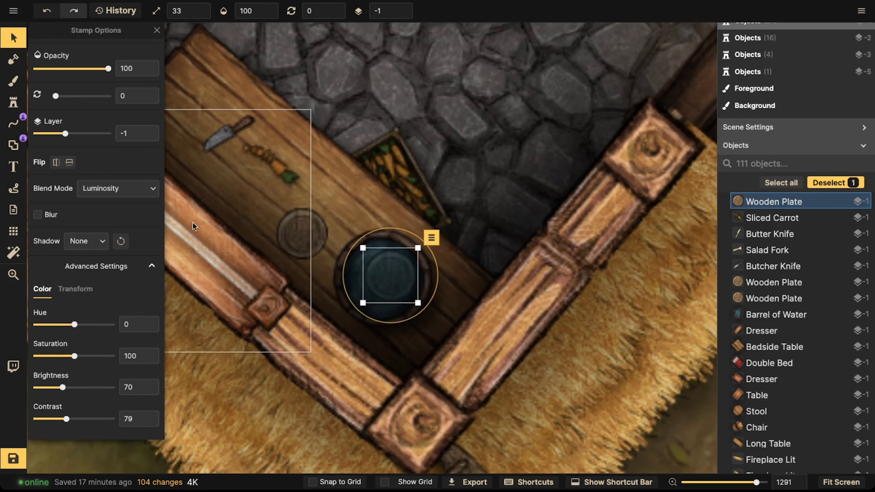
pyautogui.press('Escape')
pyautogui.scroll(-2, 137, 200)
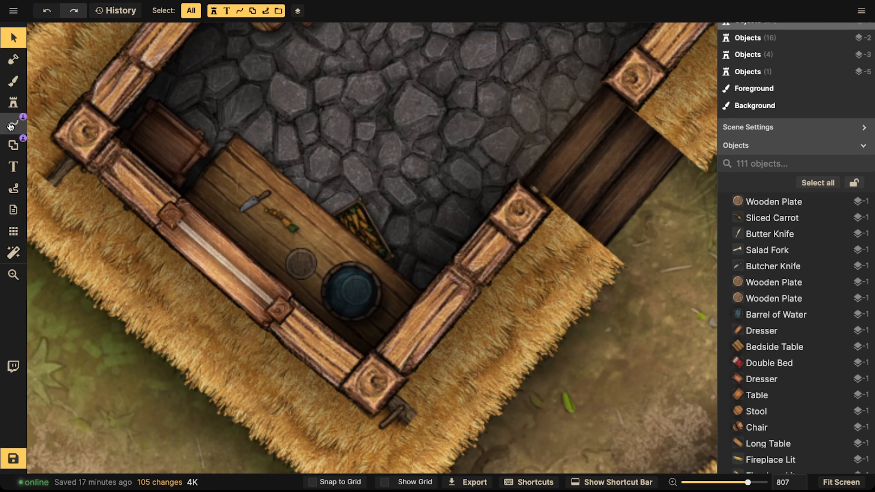
# Step: Search the stamp catalog for blood and pick the blood splatter stamps
pyautogui.click(12, 103)
pyautogui.write('f')
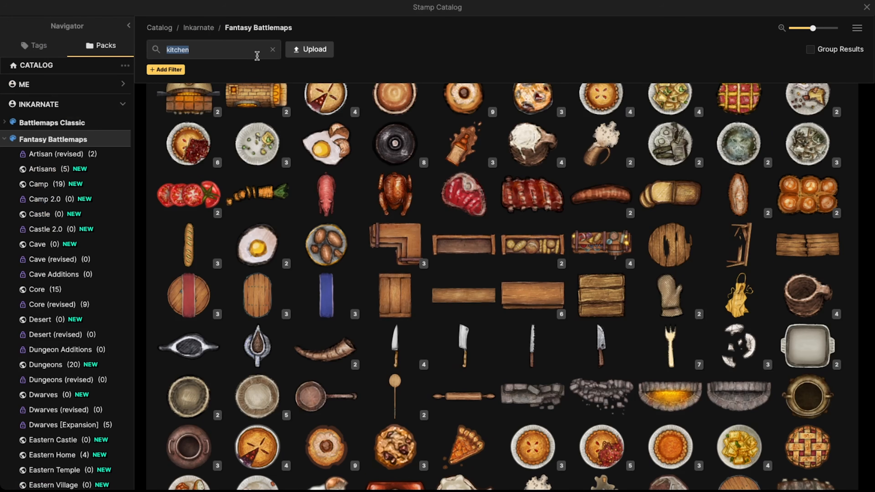
pyautogui.write('blood')
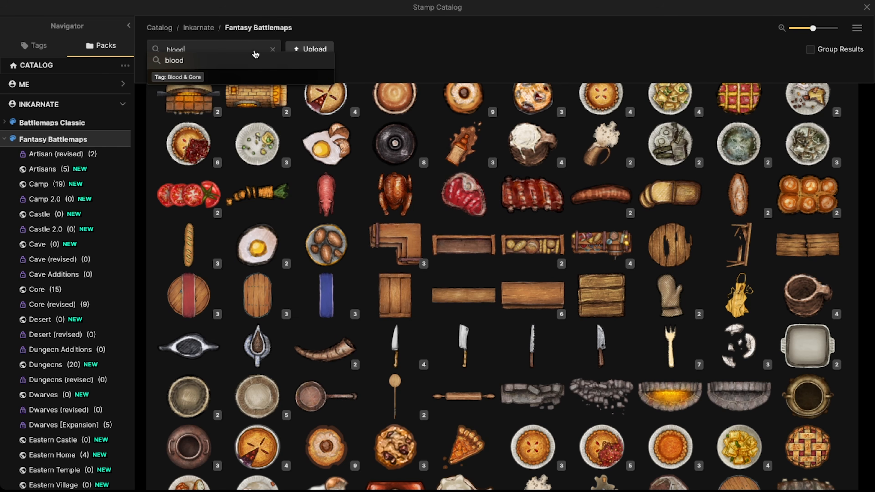
pyautogui.click(225, 61)
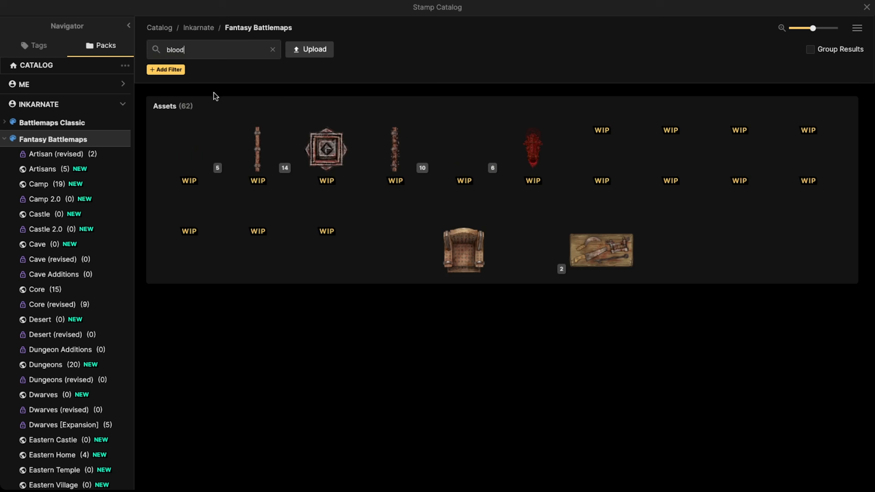
pyautogui.click(197, 142)
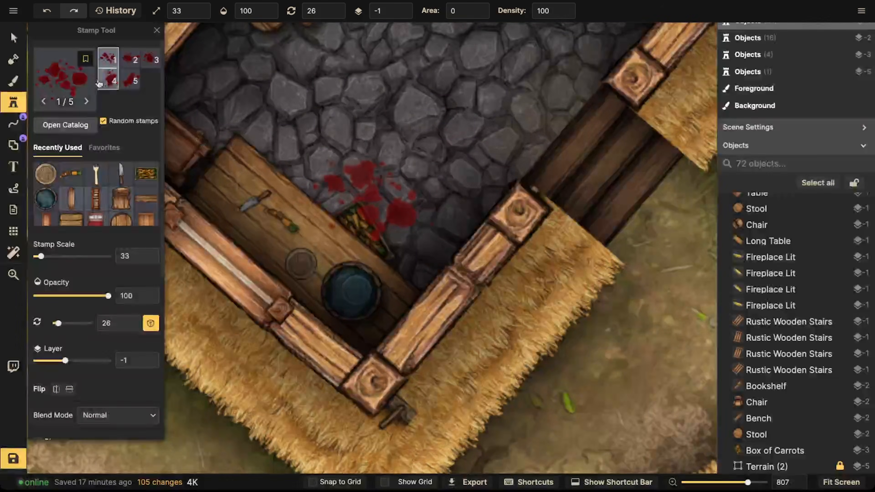
pyautogui.press('f')
pyautogui.click(197, 164)
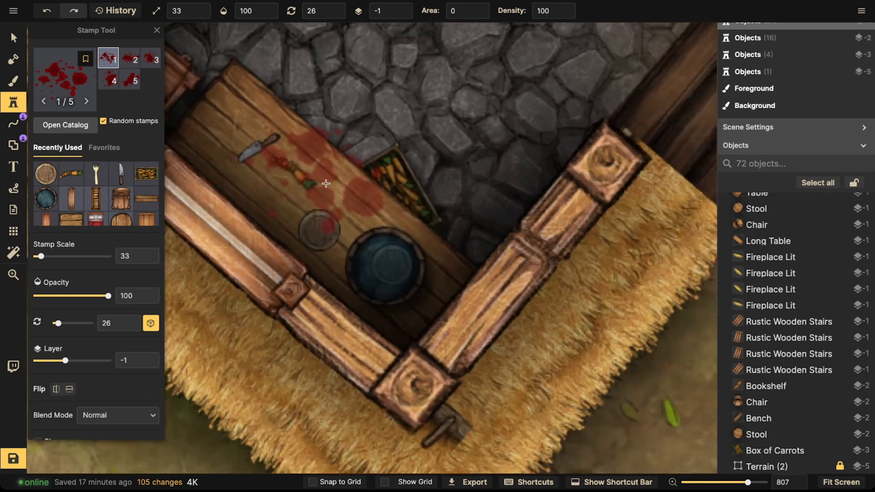
pyautogui.scroll(3, 326, 183)
pyautogui.click(326, 183)
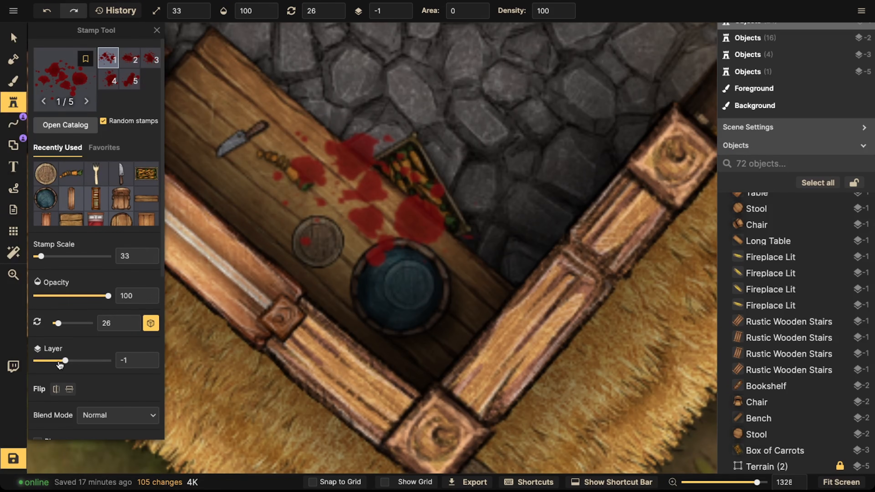
pyautogui.scroll(-8, 67, 328)
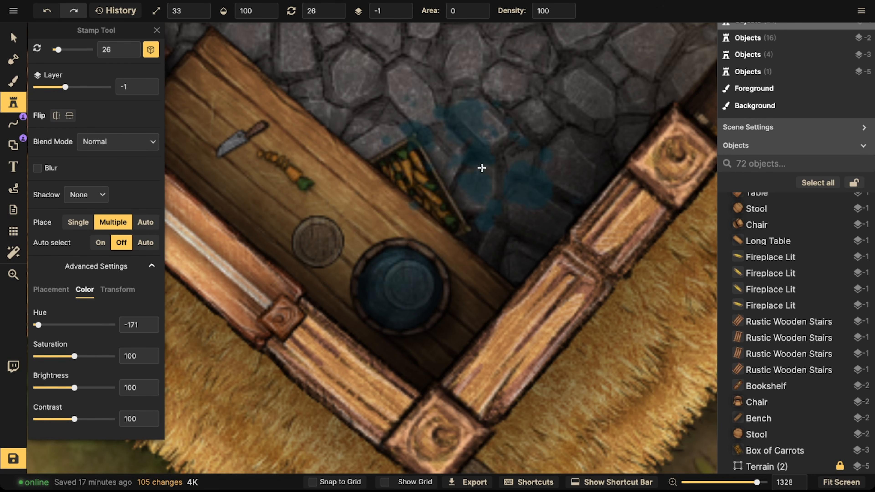
# Step: Shrink the stamp to scale 23 and stamp a splatter with hue -171 on the floor beside the counter
pyautogui.press('[')
pyautogui.press('[')
pyautogui.press(']')
pyautogui.moveTo(370, 120); pyautogui.dragTo(322, 141)
pyautogui.click(455, 197)
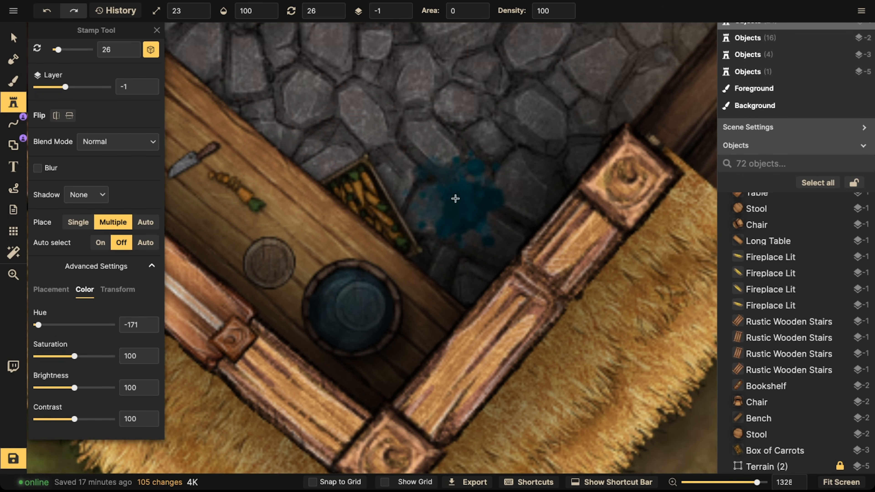
# Step: Set the splatter's blend mode to Color dodge and shift it slightly right
pyautogui.click(14, 42)
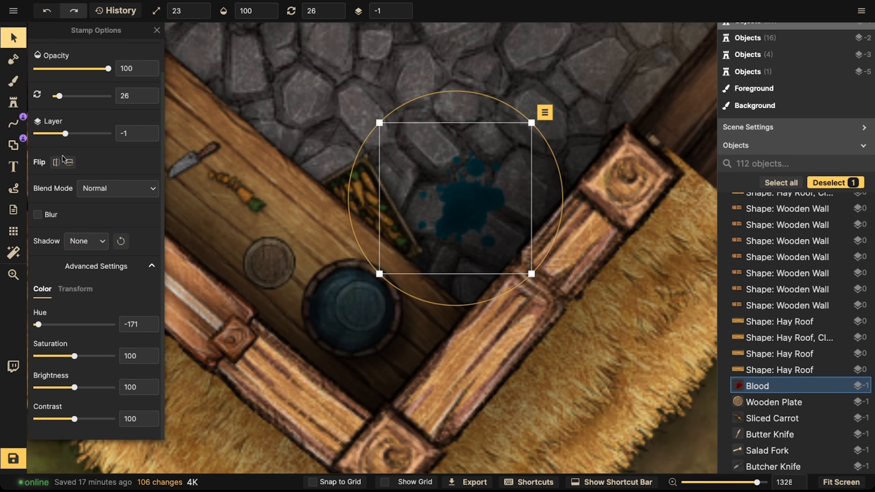
pyautogui.click(92, 187)
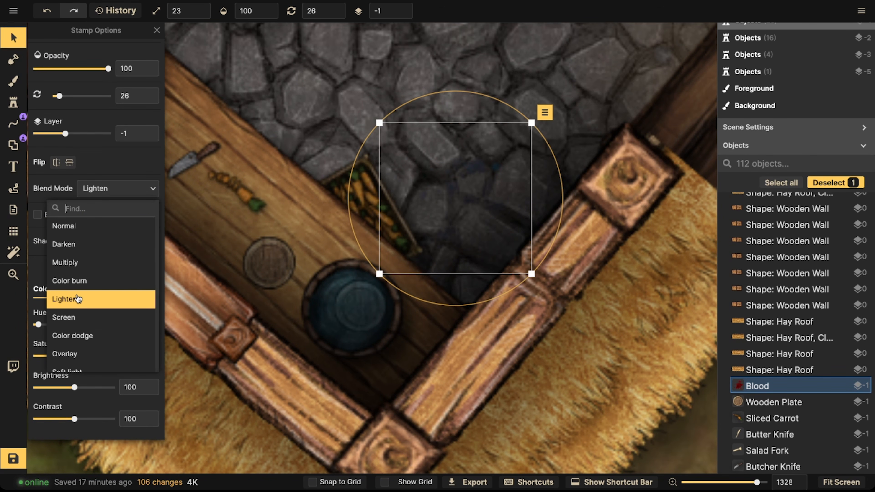
pyautogui.click(75, 336)
pyautogui.scroll(-3, 410, 173)
pyautogui.moveTo(409, 175); pyautogui.dragTo(449, 175)
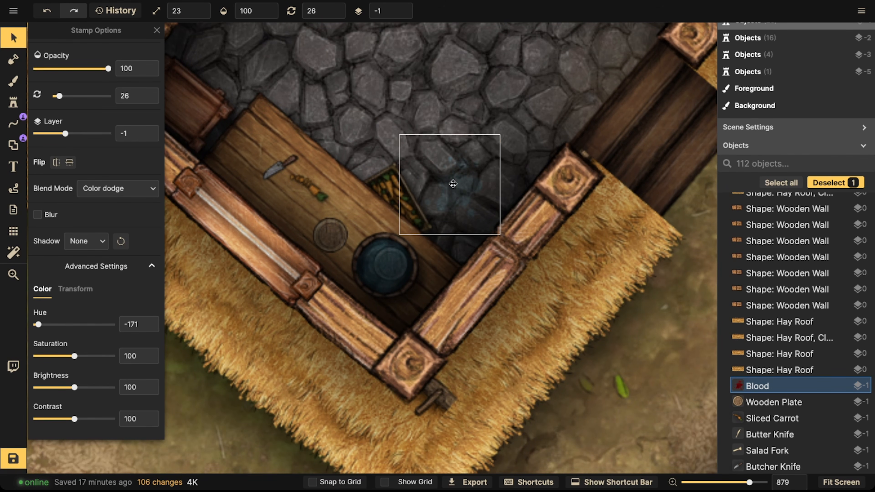
# Step: Move the splatter down onto the edge of the counter next to the barrel
pyautogui.scroll(-4, 454, 180)
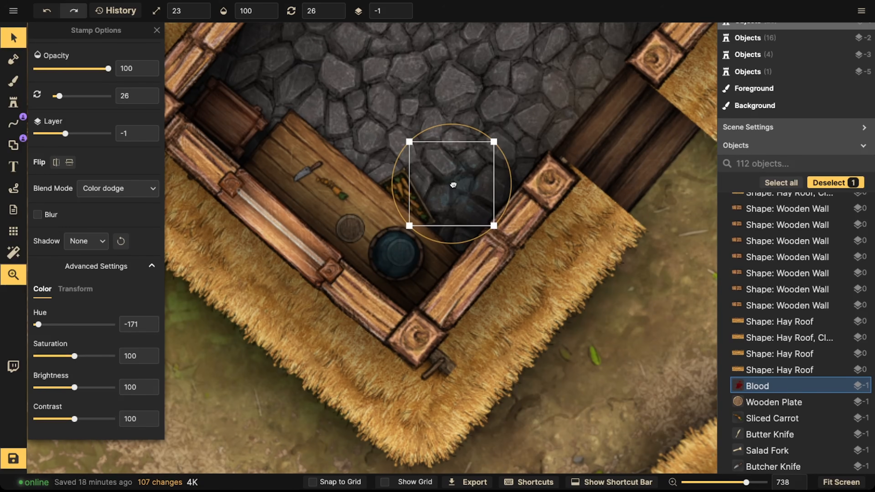
pyautogui.moveTo(397, 188); pyautogui.dragTo(329, 138)
pyautogui.click(447, 204)
pyautogui.moveTo(449, 204); pyautogui.dragTo(419, 218)
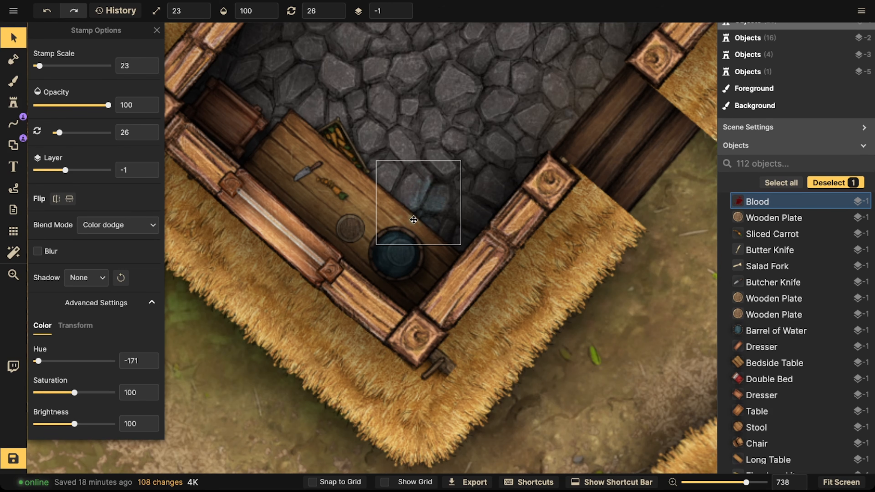
pyautogui.moveTo(424, 215); pyautogui.dragTo(424, 217)
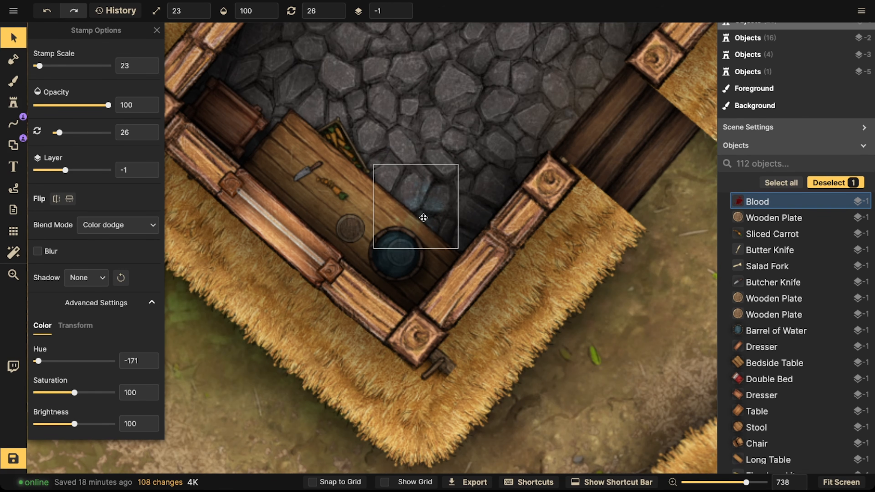
# Step: Search the stamp catalog for mug and pick the wooden mug stamps
pyautogui.scroll(-3, 374, 183)
pyautogui.click(363, 168)
pyautogui.scroll(-5, 364, 167)
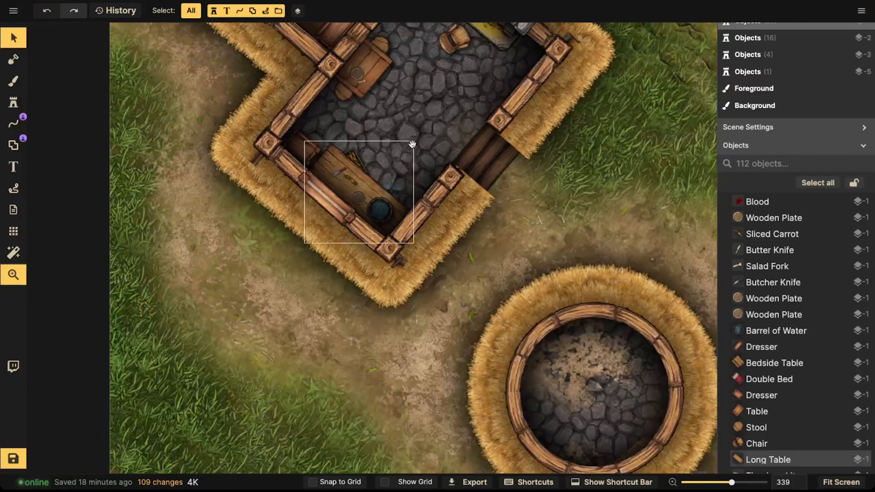
pyautogui.moveTo(412, 142); pyautogui.dragTo(367, 222)
pyautogui.scroll(5, 360, 294)
pyautogui.press('space')
pyautogui.moveTo(318, 238); pyautogui.dragTo(424, 379)
pyautogui.moveTo(435, 231); pyautogui.dragTo(262, 257)
pyautogui.moveTo(131, 287); pyautogui.dragTo(276, 181)
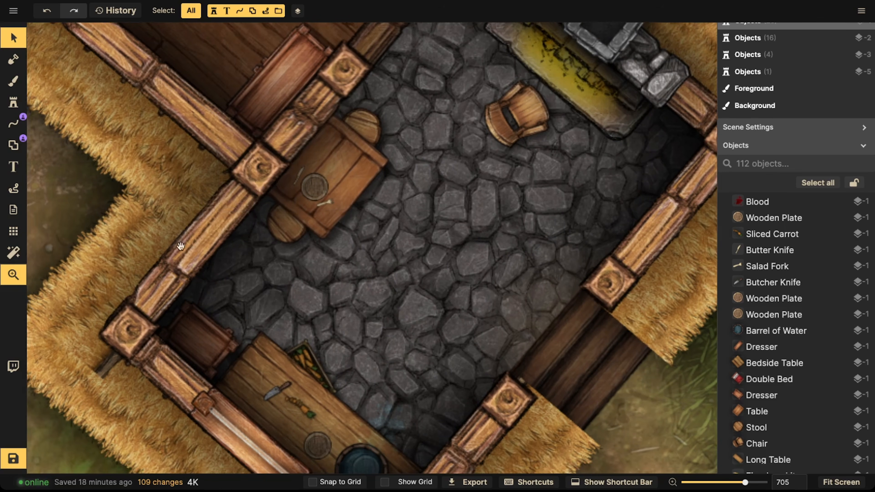
pyautogui.moveTo(181, 246); pyautogui.dragTo(175, 197)
pyautogui.click(20, 107)
pyautogui.click(47, 87)
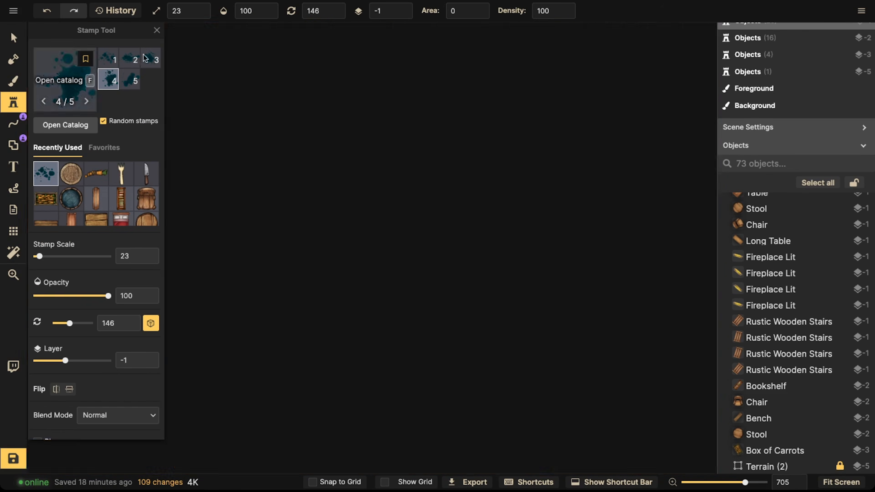
pyautogui.write('mud')
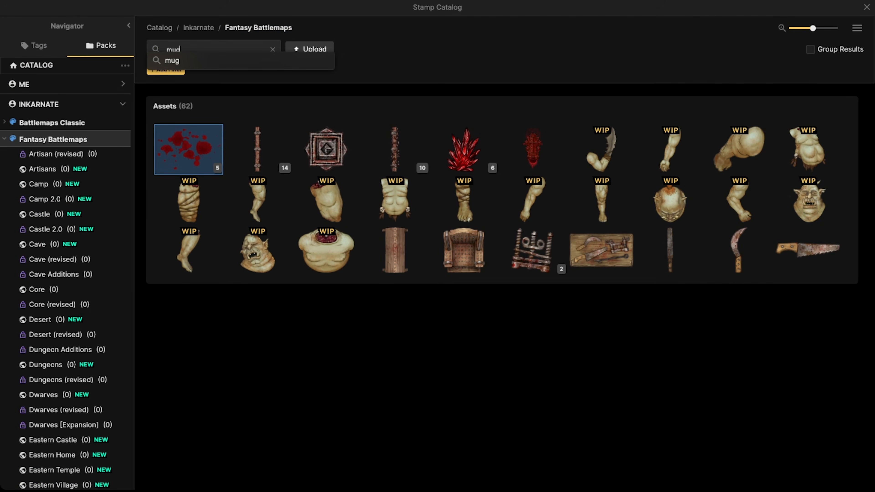
pyautogui.press('Return')
pyautogui.click(254, 205)
pyautogui.moveTo(216, 279); pyautogui.dragTo(225, 214)
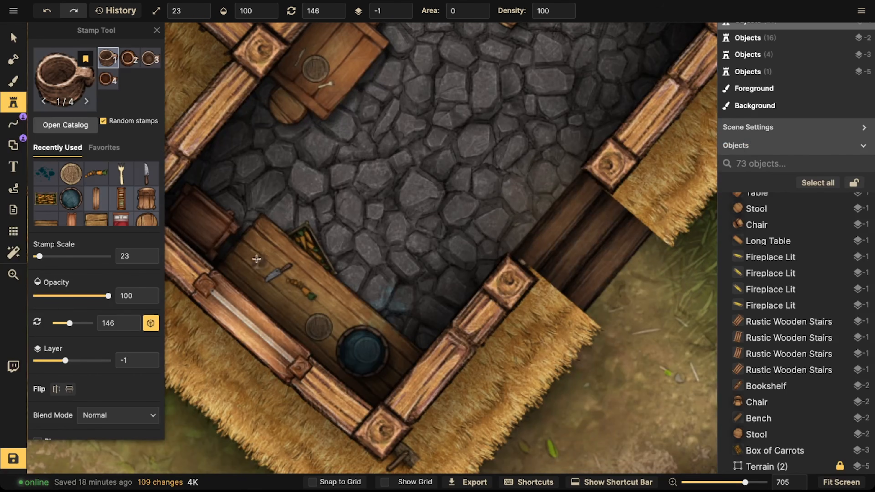
# Step: Stamp two mugs on the small cabinet by the counter and one on the kitchen table
pyautogui.click(207, 224)
pyautogui.click(198, 211)
pyautogui.moveTo(366, 77); pyautogui.dragTo(366, 132)
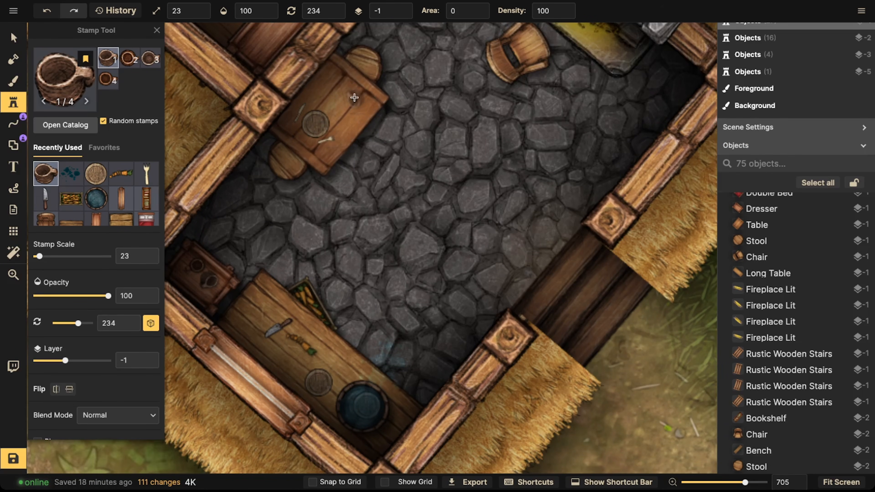
pyautogui.click(348, 103)
pyautogui.moveTo(391, 260); pyautogui.dragTo(417, 328)
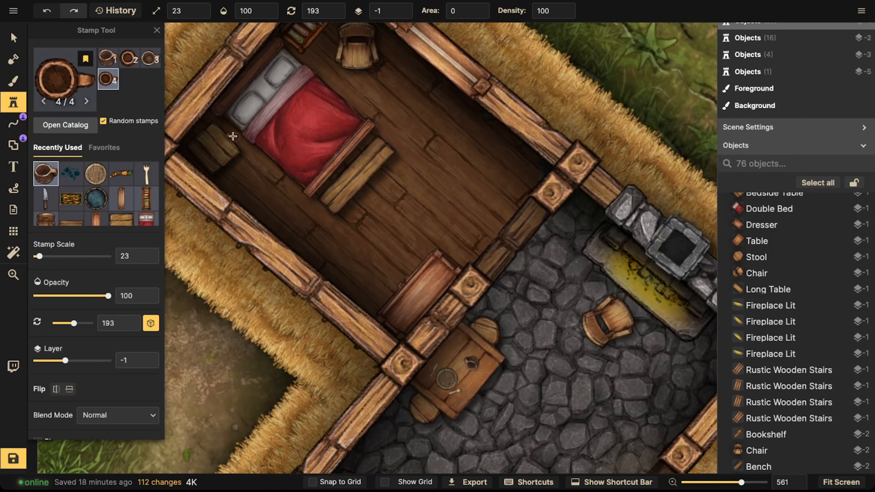
# Step: Stamp a wooden mug on the bedside table beside the bed
pyautogui.click(216, 145)
pyautogui.scroll(-4, 289, 162)
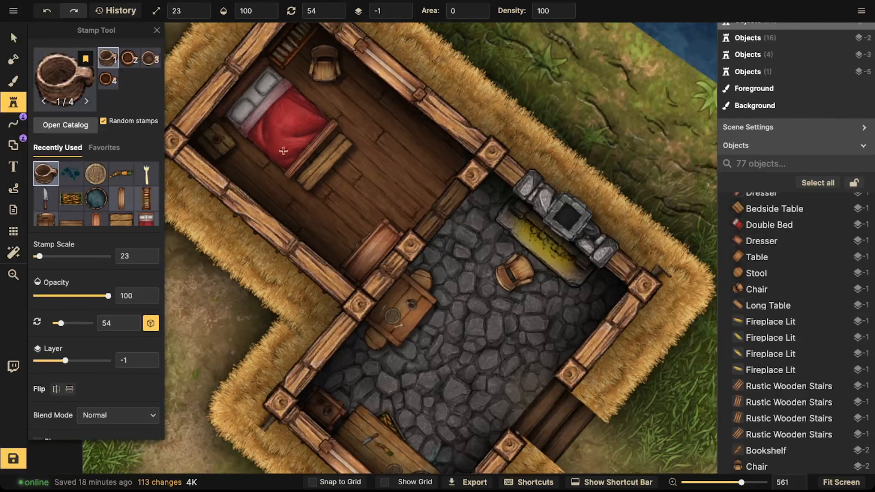
pyautogui.scroll(1, 413, 207)
pyautogui.moveTo(448, 214); pyautogui.dragTo(350, 127)
pyautogui.moveTo(387, 197); pyautogui.dragTo(363, 119)
pyautogui.moveTo(270, 113); pyautogui.dragTo(265, 109)
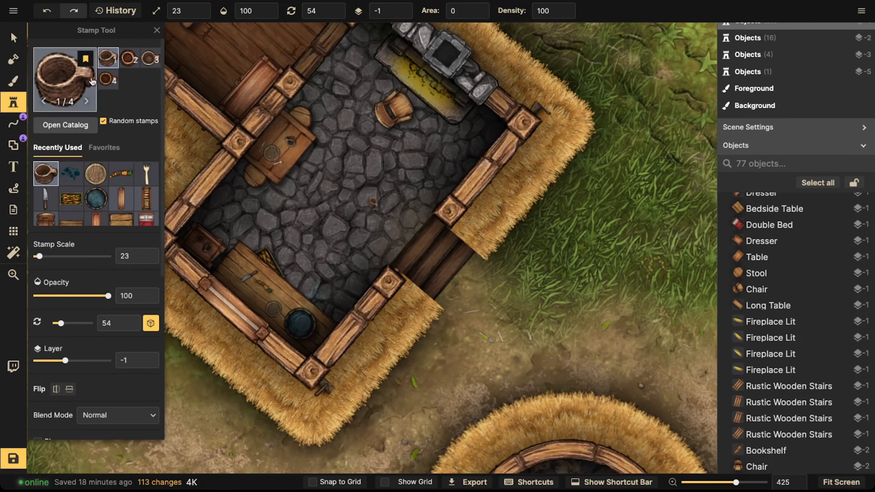
# Step: Reposition the mug on the kitchen table slightly to the right and adjust the mug on the small cabinet
pyautogui.click(13, 38)
pyautogui.moveTo(296, 144); pyautogui.dragTo(340, 152)
pyautogui.click(339, 151)
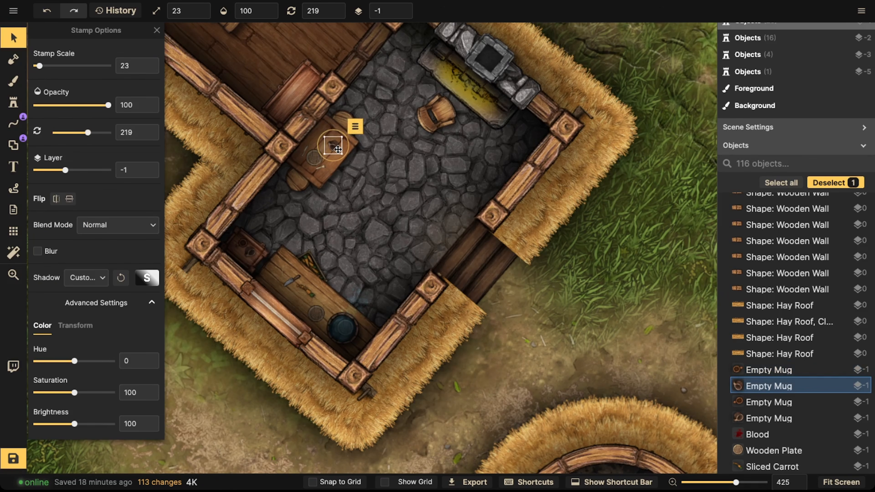
pyautogui.press('Escape')
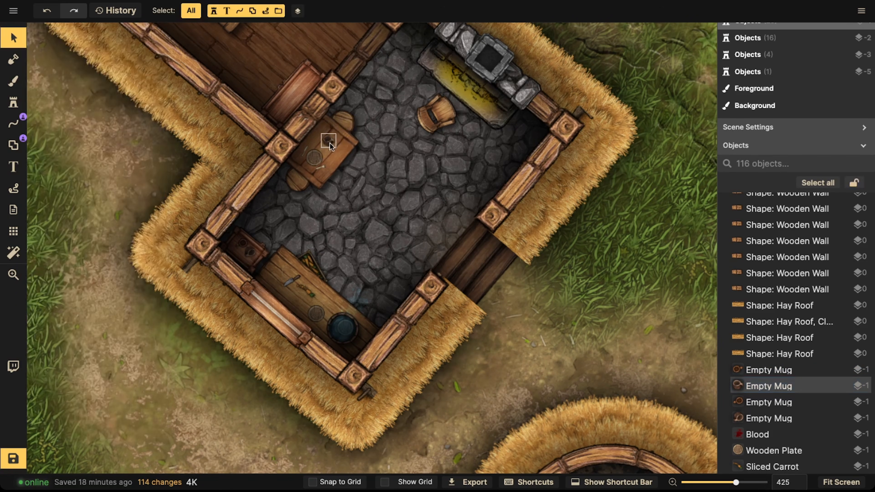
pyautogui.scroll(5, 303, 179)
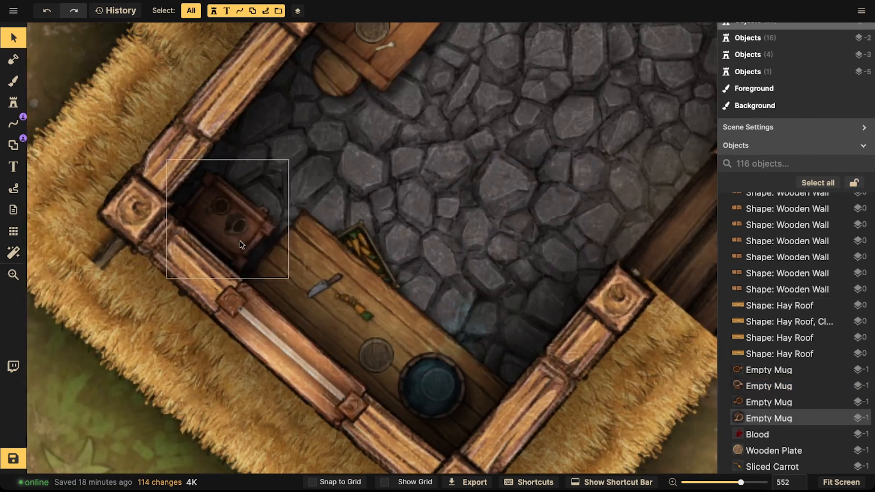
pyautogui.click(240, 242)
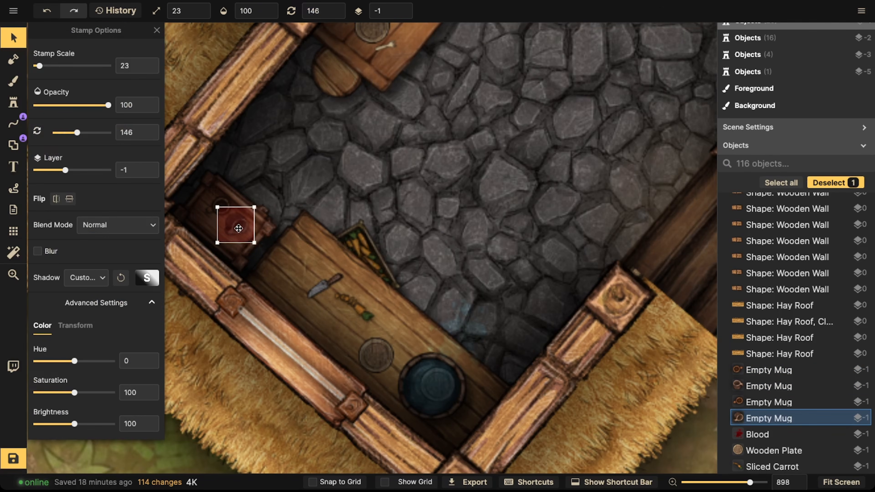
pyautogui.press('Escape')
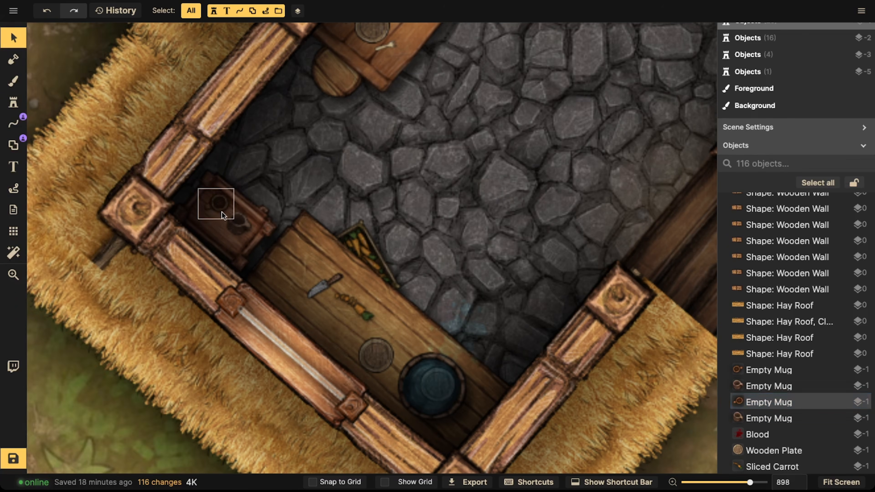
# Step: Search the stamp catalog for sticks
pyautogui.scroll(-3, 307, 186)
pyautogui.moveTo(333, 96); pyautogui.dragTo(179, 234)
pyautogui.click(13, 103)
pyautogui.click(52, 93)
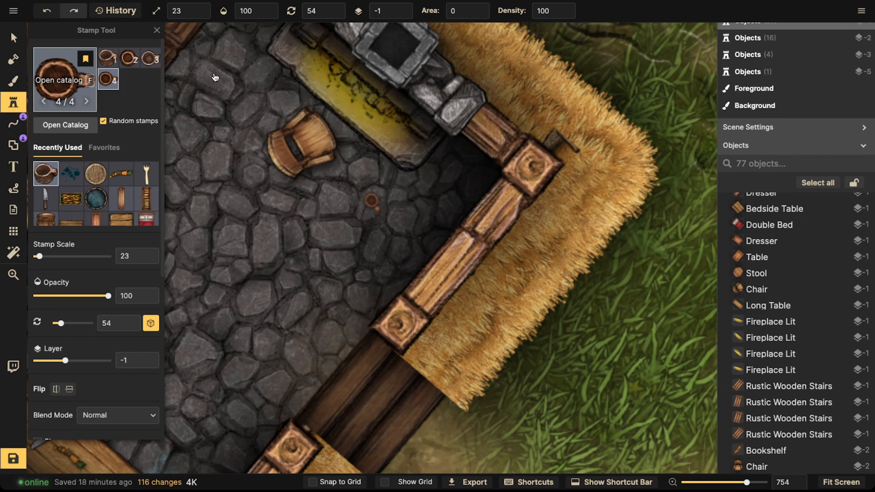
pyautogui.write('sticks')
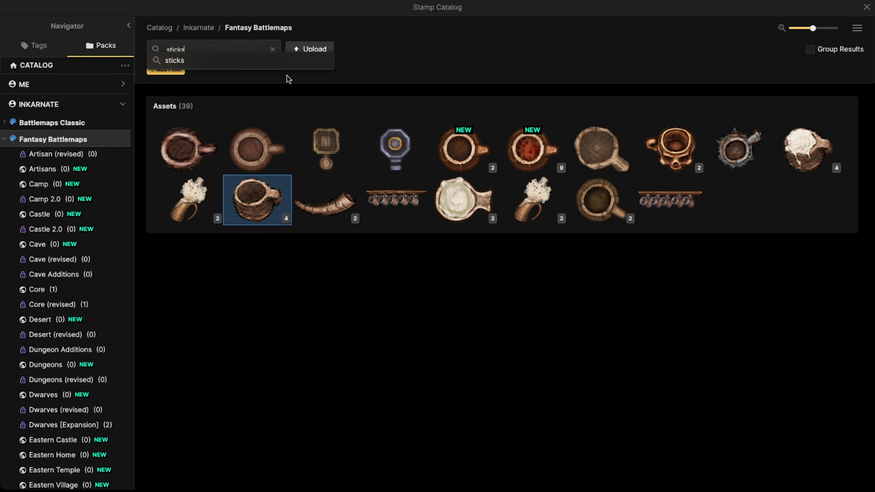
pyautogui.press('Return')
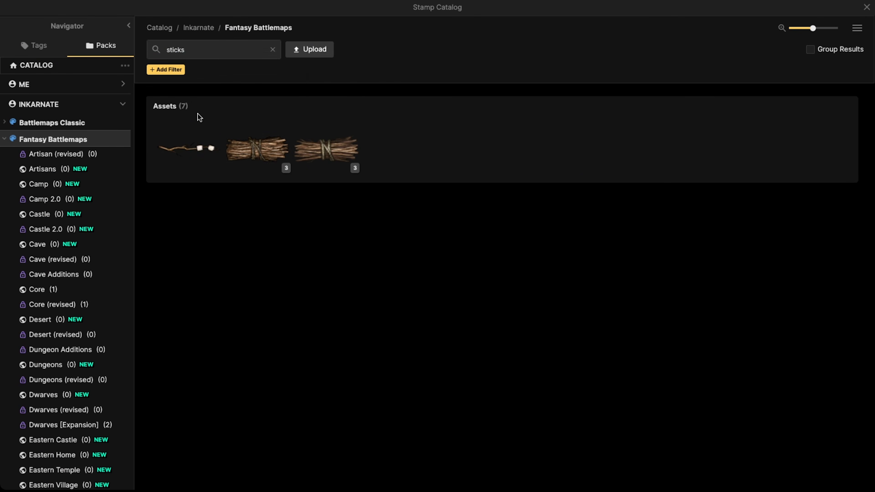
# Step: Stamp a bundle of sticks in the kitchen corner beside the fireplace
pyautogui.click(255, 159)
pyautogui.scroll(2, 443, 178)
pyautogui.scroll(-2, 426, 179)
pyautogui.scroll(5, 358, 96)
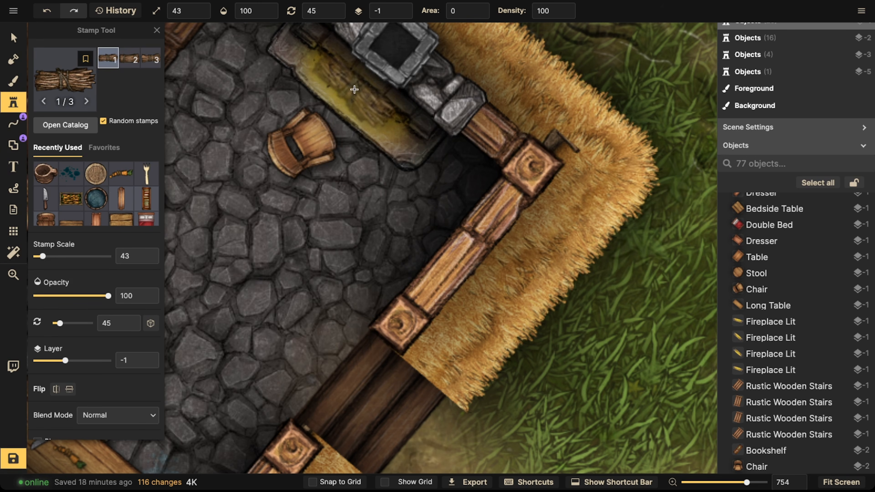
pyautogui.moveTo(354, 89); pyautogui.dragTo(346, 181)
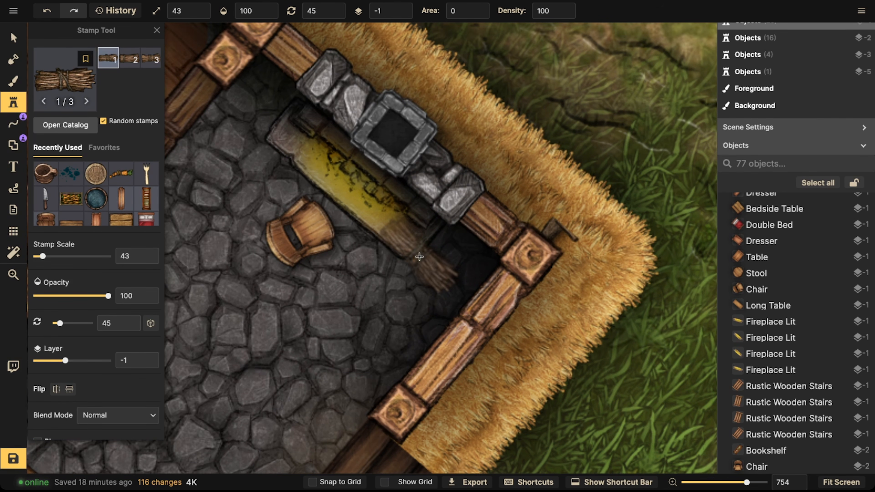
pyautogui.press('Left')
pyautogui.scroll(-7, 424, 275)
pyautogui.press('Left')
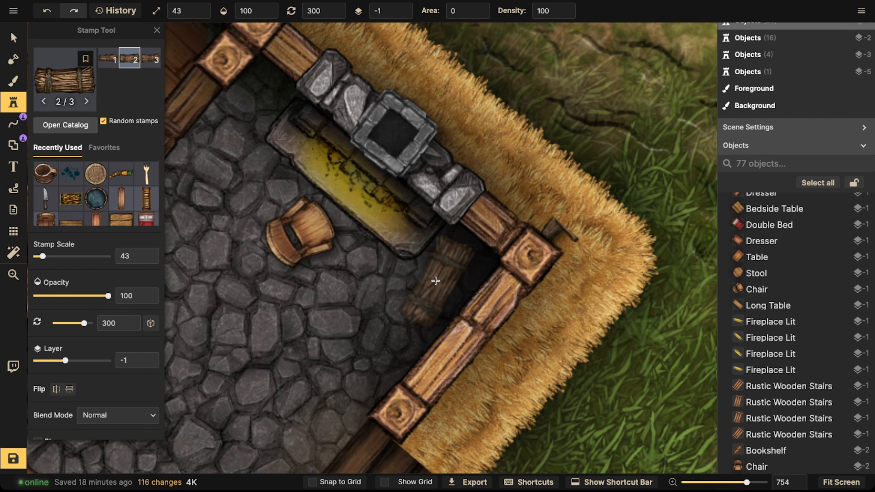
pyautogui.click(374, 203)
pyautogui.scroll(-3, 96, 207)
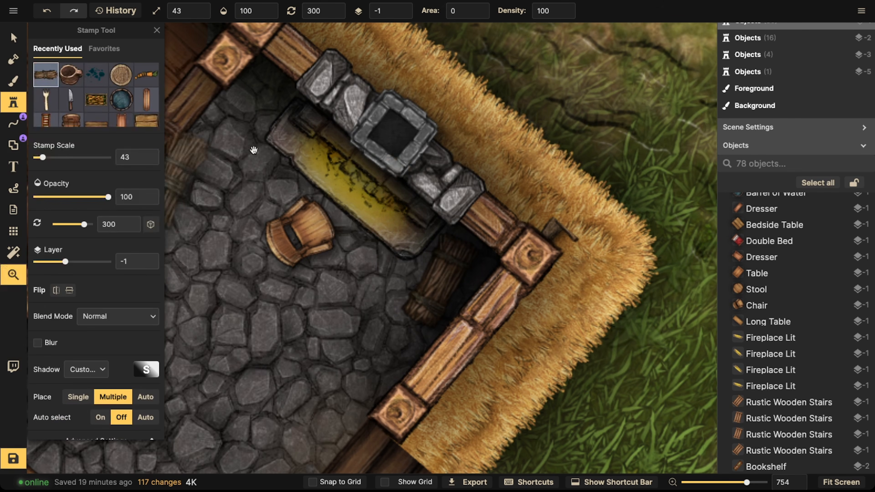
pyautogui.click(49, 79)
pyautogui.scroll(3, 81, 73)
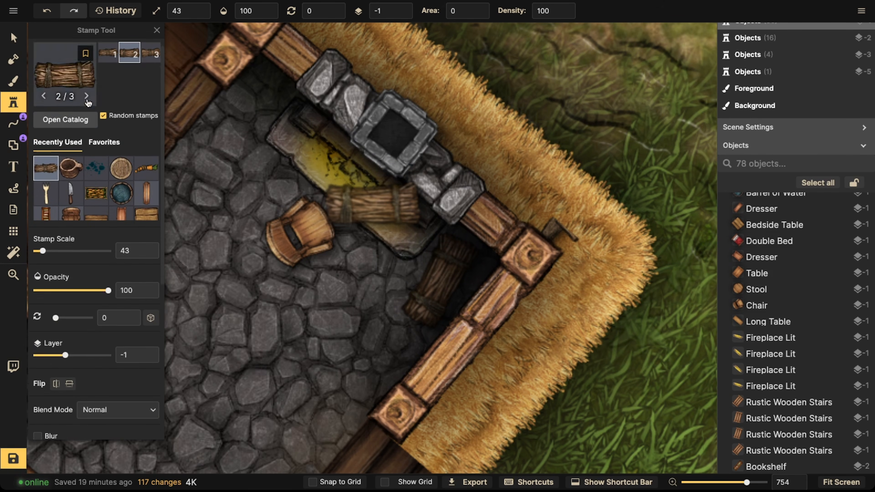
# Step: Search the stamp catalog for axe
pyautogui.click(72, 75)
pyautogui.write('axe')
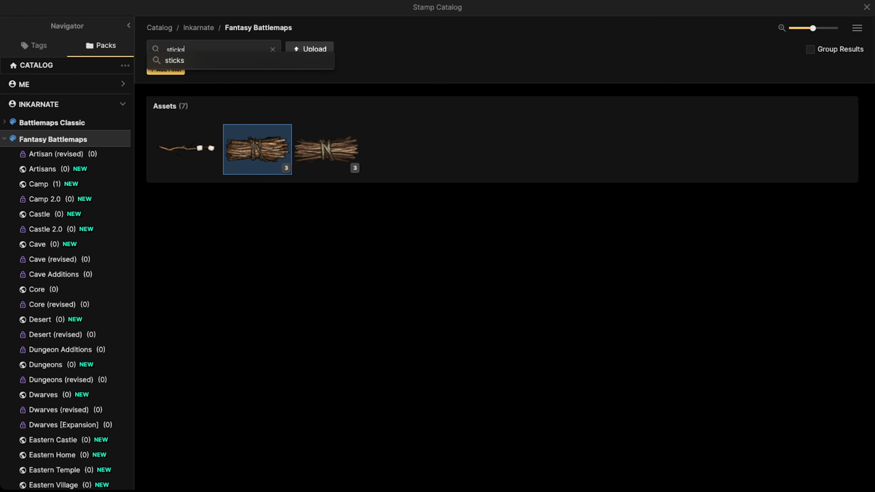
pyautogui.press('Return')
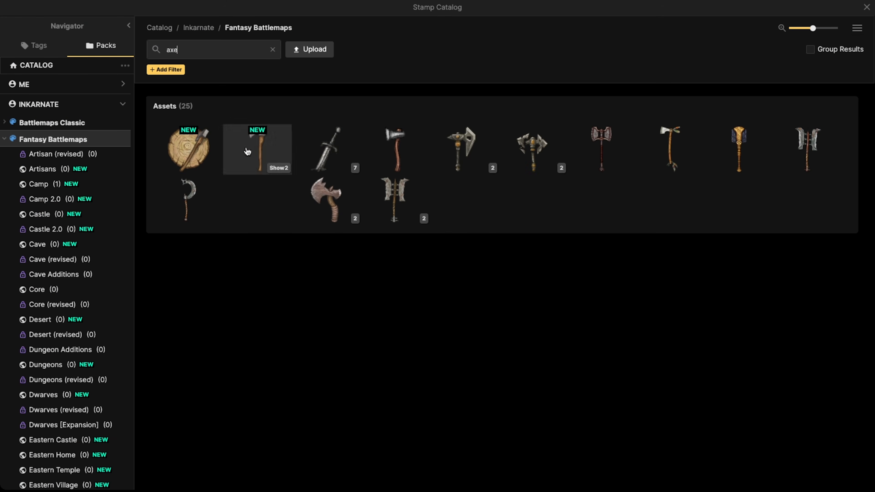
# Step: Stamp a wood axe leaning against the bundle of sticks and nudge it into place
pyautogui.click(391, 148)
pyautogui.scroll(3, 465, 249)
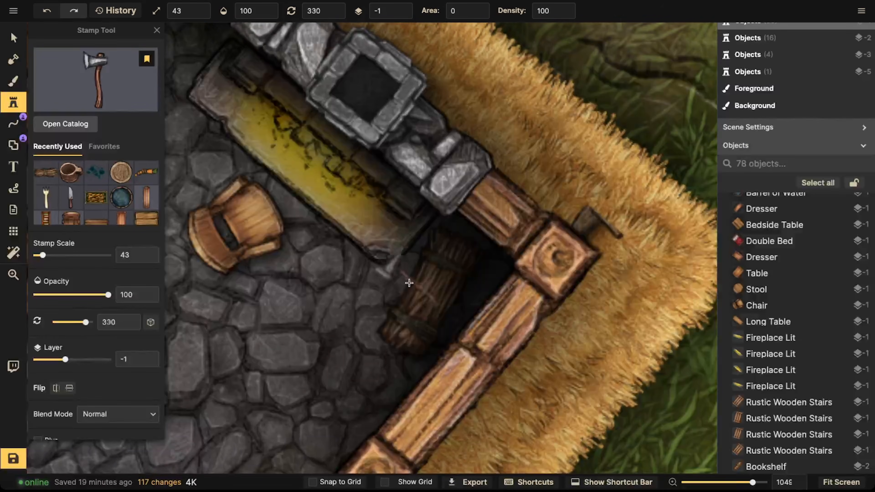
pyautogui.click(402, 290)
pyautogui.click(14, 37)
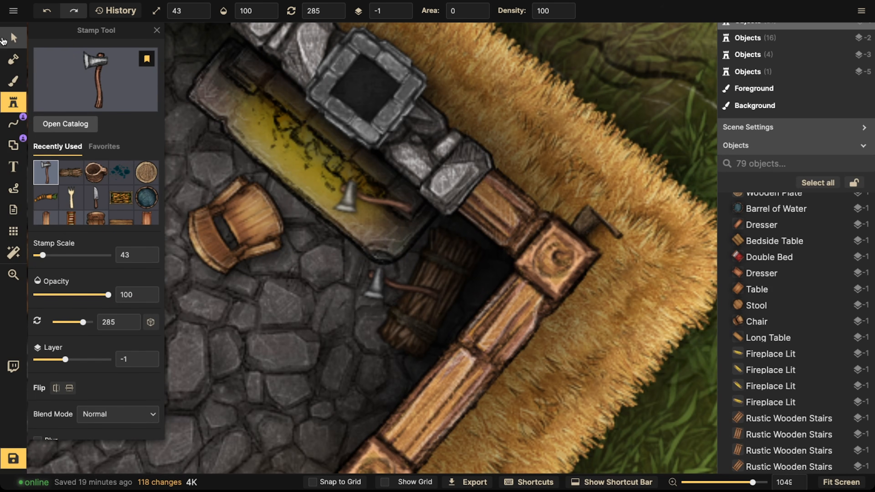
pyautogui.click(391, 323)
pyautogui.scroll(1, 390, 323)
pyautogui.moveTo(396, 289); pyautogui.dragTo(403, 290)
# Step: Delete one of the mugs from the small cabinet by the counter
pyautogui.click(293, 264)
pyautogui.scroll(-3, 293, 264)
pyautogui.press('space')
pyautogui.moveTo(290, 261); pyautogui.dragTo(335, 228)
pyautogui.moveTo(295, 197)
pyautogui.mouseDown()
pyautogui.moveTo(287, 196)
pyautogui.moveTo(395, 208)
pyautogui.moveTo(416, 223)
pyautogui.mouseUp()
pyautogui.scroll(-3, 284, 203)
pyautogui.press('space')
pyautogui.moveTo(226, 132); pyautogui.dragTo(440, 314)
pyautogui.scroll(-4, 371, 266)
pyautogui.press('space')
pyautogui.moveTo(371, 277); pyautogui.dragTo(270, 191)
pyautogui.moveTo(437, 265); pyautogui.dragTo(436, 264)
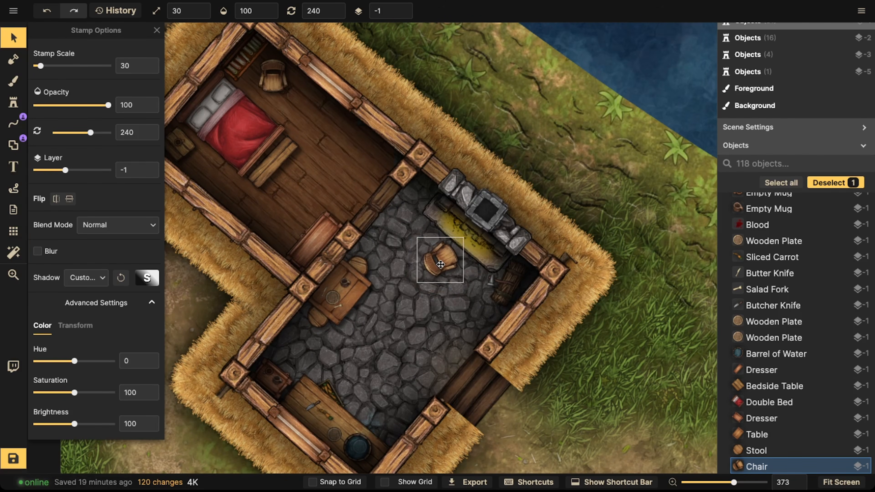
pyautogui.click(384, 265)
pyautogui.scroll(-4, 348, 245)
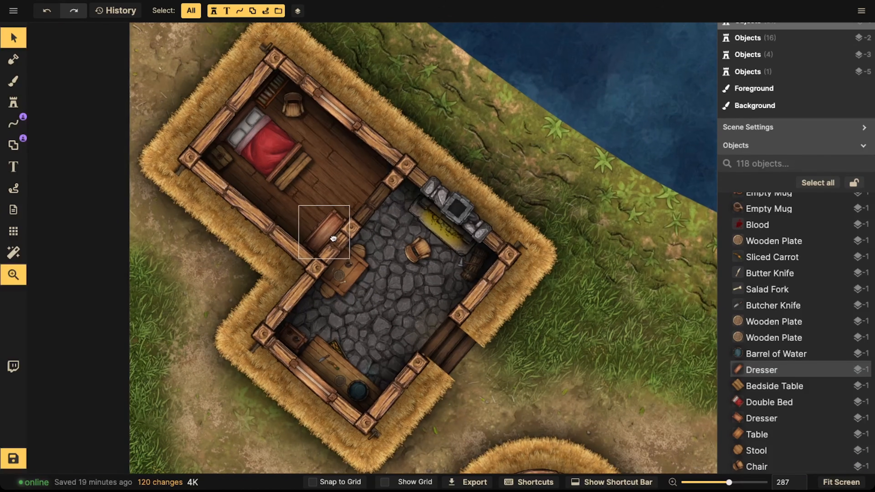
pyautogui.click(332, 238)
pyautogui.scroll(4, 332, 245)
pyautogui.scroll(4, 277, 379)
pyautogui.click(283, 380)
pyautogui.press('Delete')
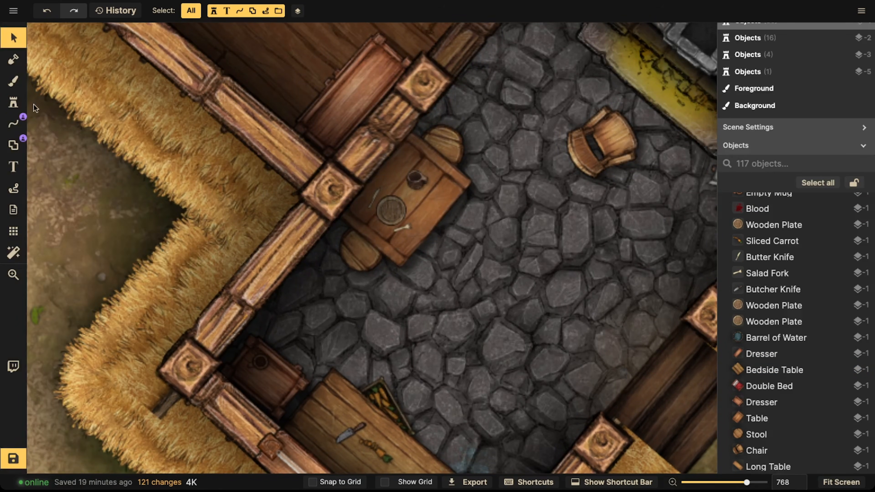
# Step: Clear the catalog search and pick the backpack stamps from the Camp pack
pyautogui.click(14, 102)
pyautogui.press('f')
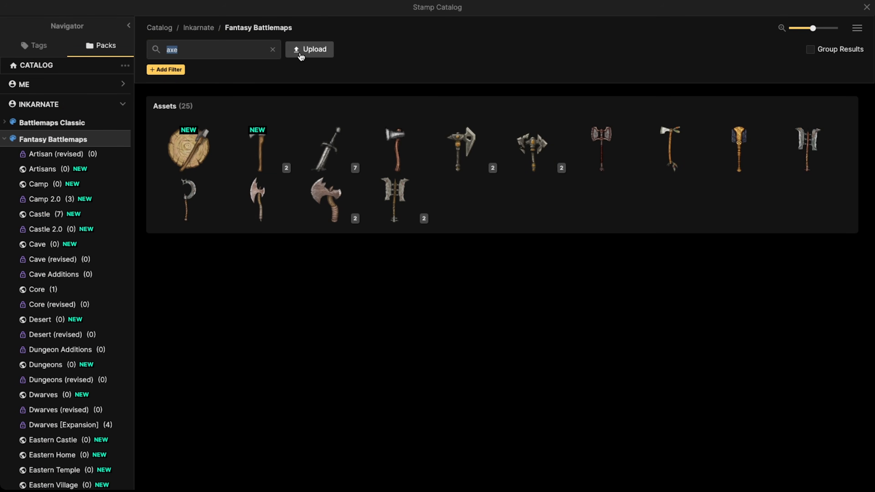
pyautogui.click(273, 50)
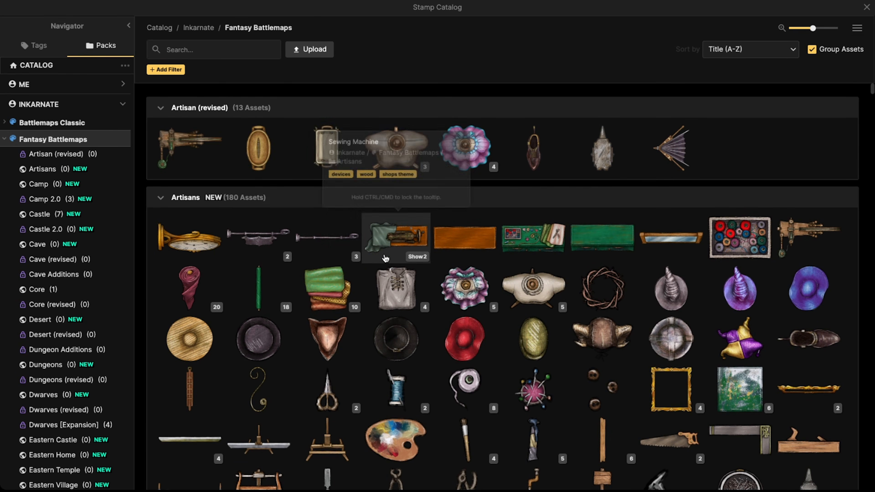
pyautogui.scroll(-6, 341, 255)
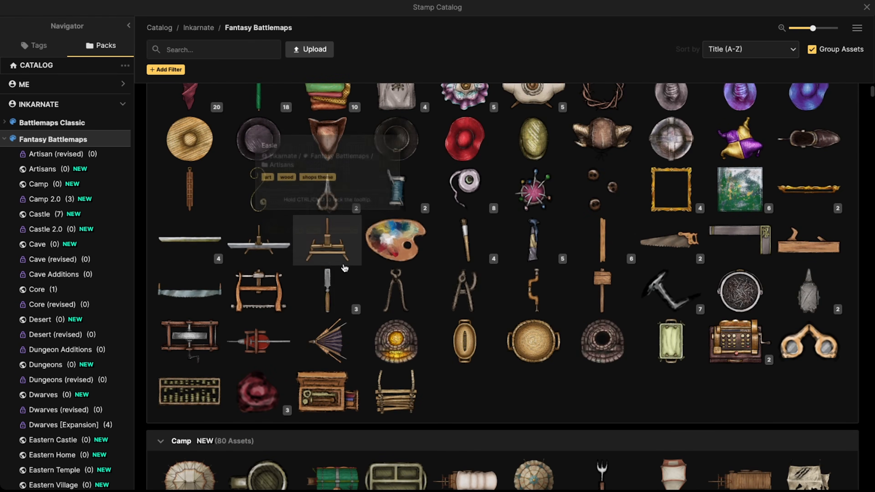
pyautogui.scroll(-14, 341, 268)
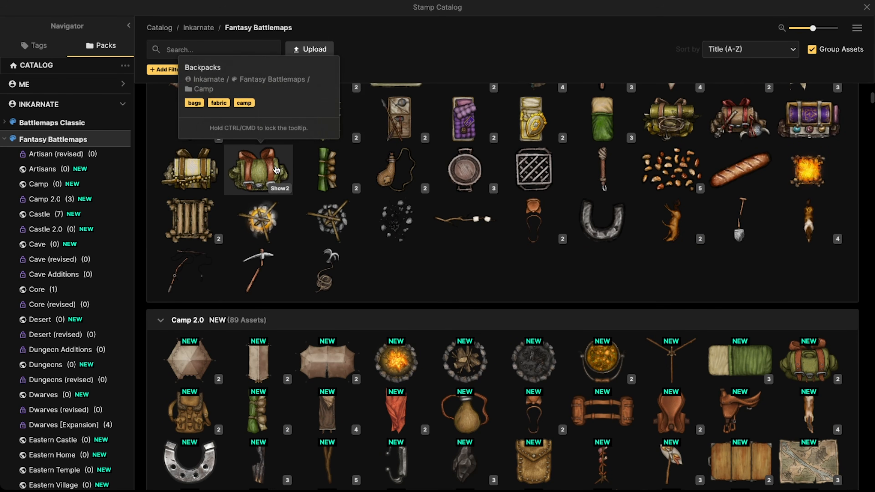
pyautogui.click(277, 165)
# Step: Stamp a backpack at scale 33 on the bench at the foot of the bed
pyautogui.scroll(3, 272, 83)
pyautogui.moveTo(275, 86); pyautogui.dragTo(349, 314)
pyautogui.click(124, 67)
pyautogui.scroll(-2, 351, 199)
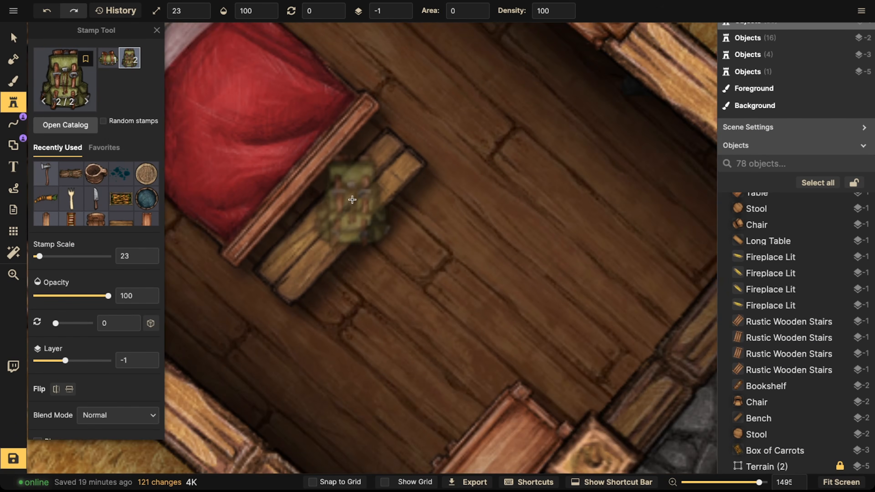
pyautogui.moveTo(354, 180); pyautogui.dragTo(371, 301)
pyautogui.scroll(5, 337, 215)
pyautogui.moveTo(337, 216); pyautogui.dragTo(365, 190)
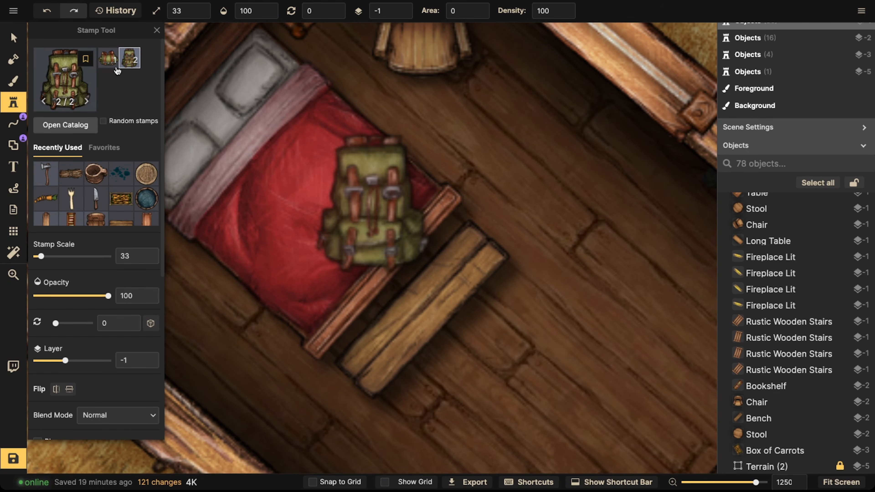
pyautogui.press('1')
pyautogui.scroll(-3, 429, 260)
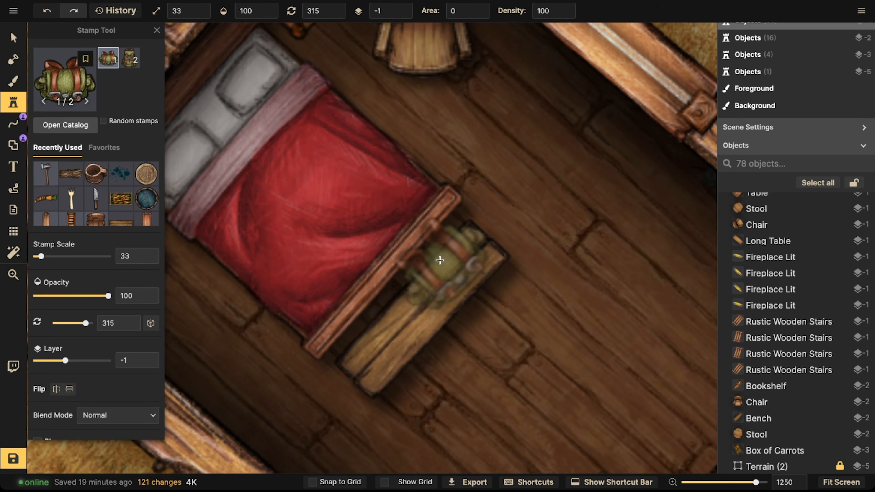
pyautogui.click(439, 260)
# Step: Shrink the backpack to scale 31
pyautogui.click(17, 43)
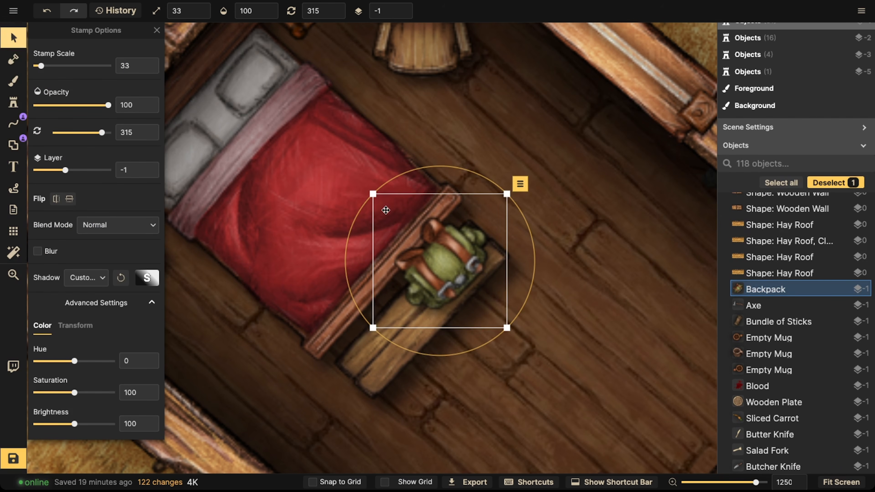
pyautogui.moveTo(373, 194); pyautogui.dragTo(382, 203)
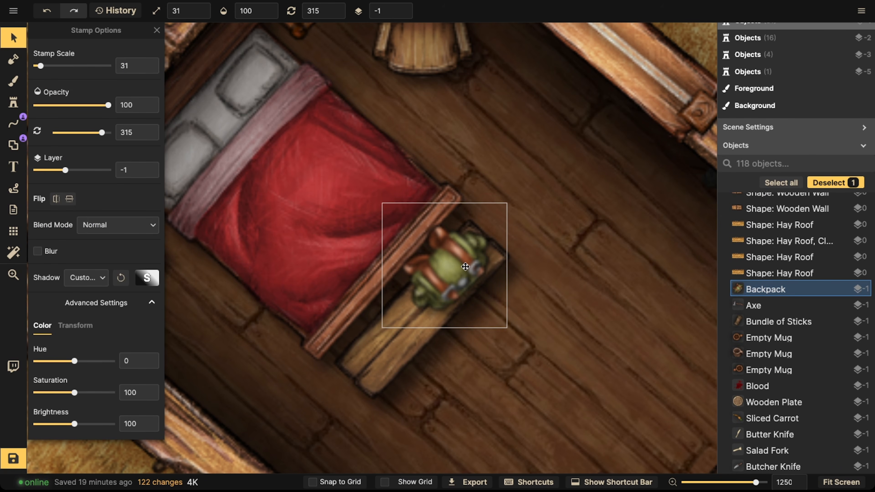
pyautogui.scroll(-3, 351, 276)
# Step: Pick the green bedroll stamp and place one beside the backpack on the bench
pyautogui.click(14, 103)
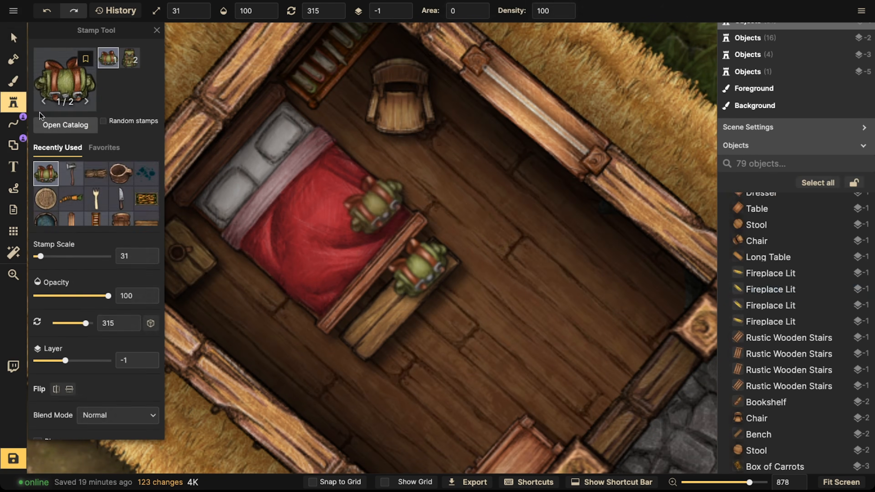
pyautogui.click(65, 125)
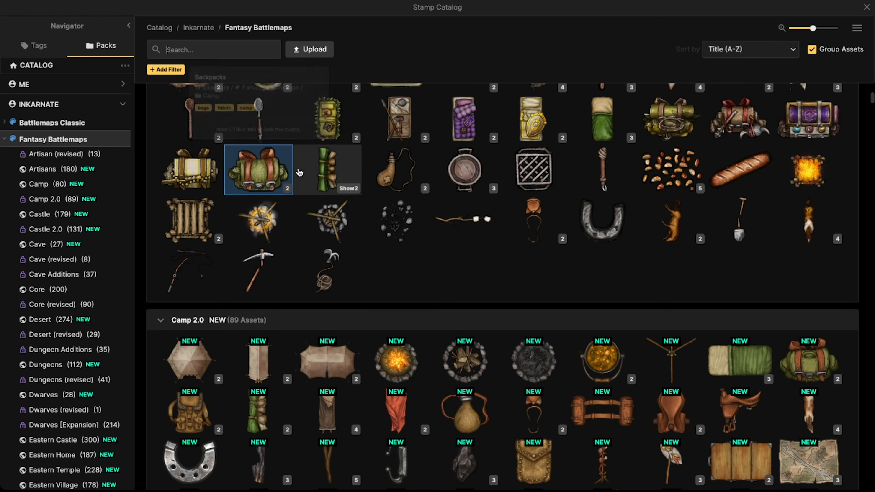
pyautogui.click(323, 172)
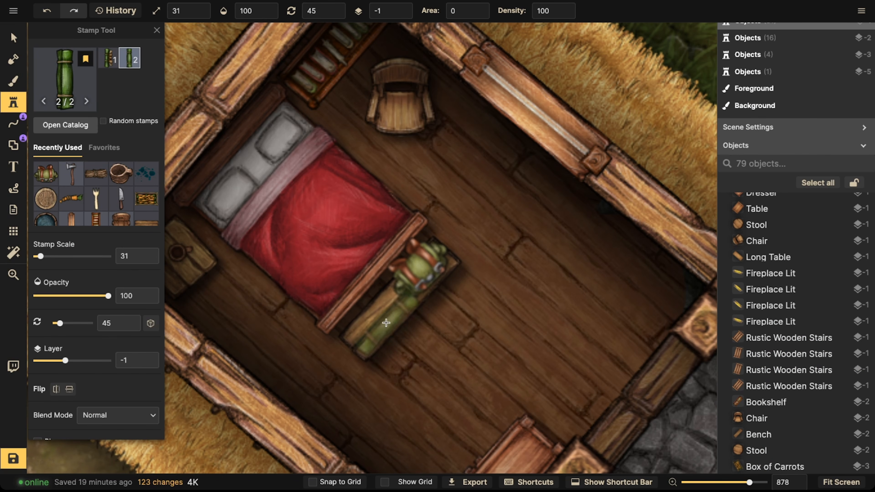
pyautogui.click(428, 305)
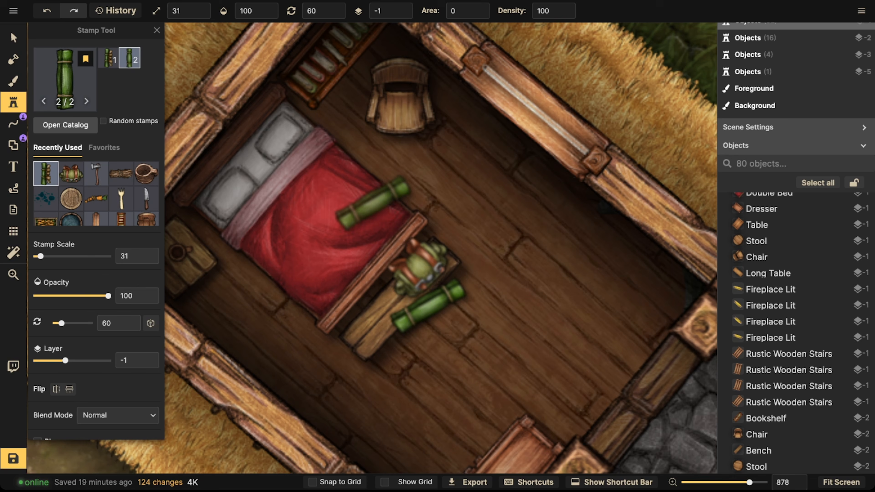
# Step: Lower the bedroll's layer to -4 so it sits beneath the backpack
pyautogui.click(13, 38)
pyautogui.click(401, 15)
pyautogui.click(401, 15)
pyautogui.click(402, 14)
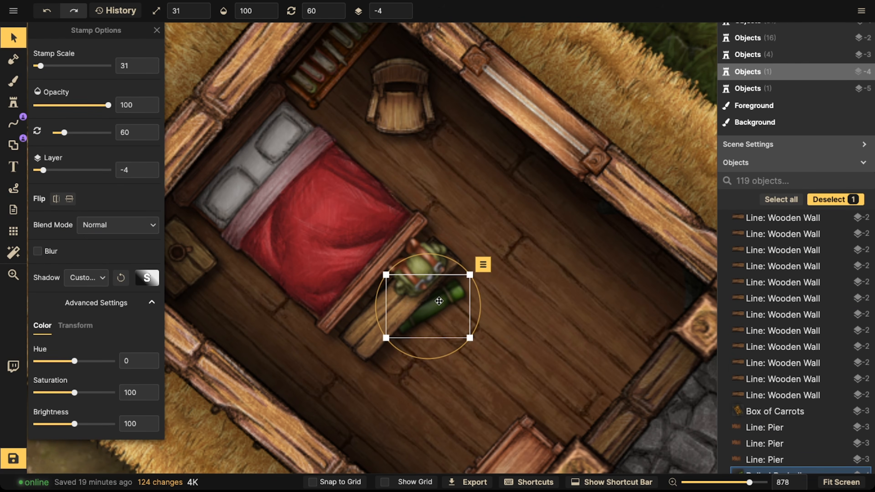
# Step: Nudge the bedroll slightly left on the bench beside the backpack
pyautogui.moveTo(439, 301); pyautogui.dragTo(432, 304)
pyautogui.scroll(-5, 422, 307)
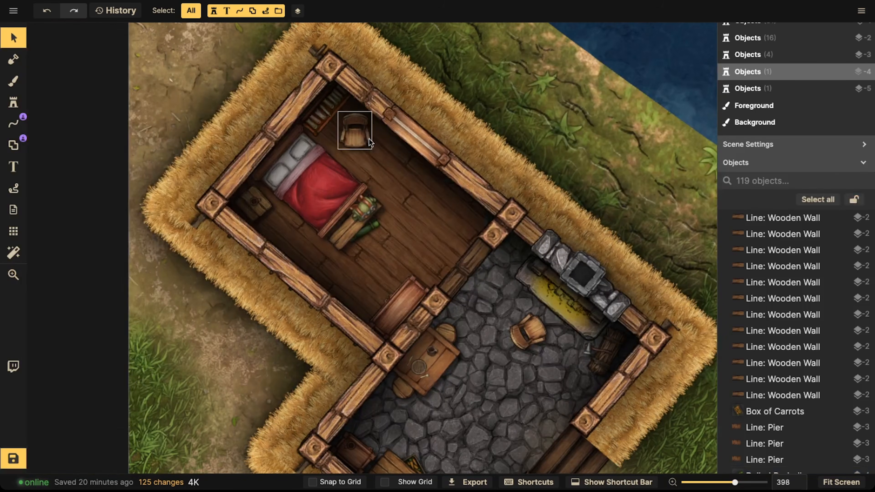
# Step: Move the chair by the bookshelf up closer to the bedroom's upper wall
pyautogui.click(362, 133)
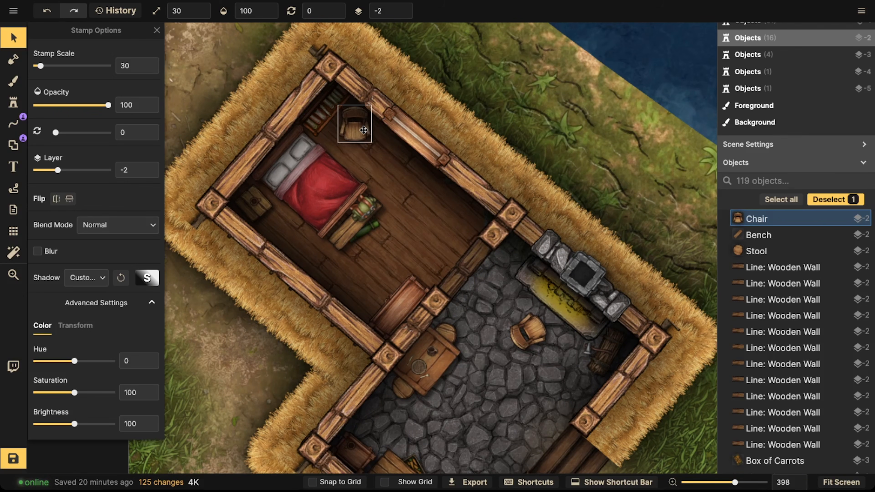
pyautogui.press('Escape')
pyautogui.click(334, 119)
pyautogui.scroll(-2, 341, 143)
pyautogui.press('Escape')
pyautogui.moveTo(339, 146); pyautogui.dragTo(321, 114)
pyautogui.click(329, 100)
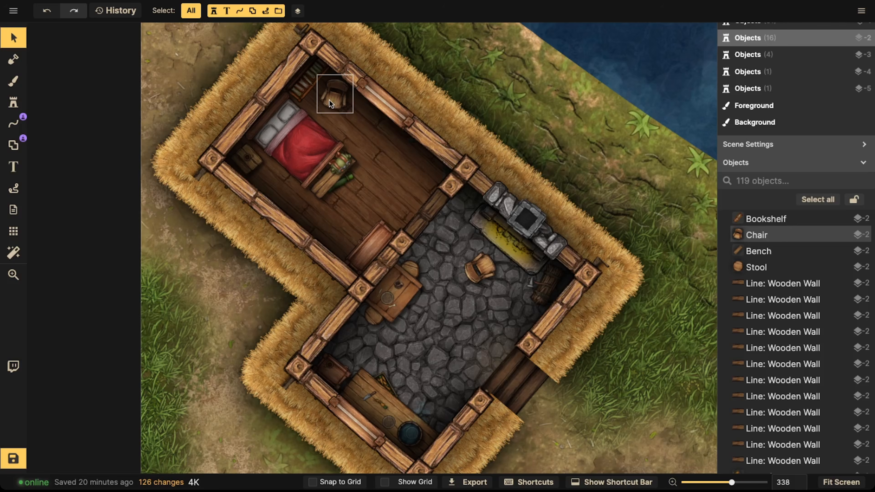
# Step: Open the stamp catalog, search for "book" and pick the Holy Book stamp to place near the chair
pyautogui.click(21, 101)
pyautogui.click(64, 123)
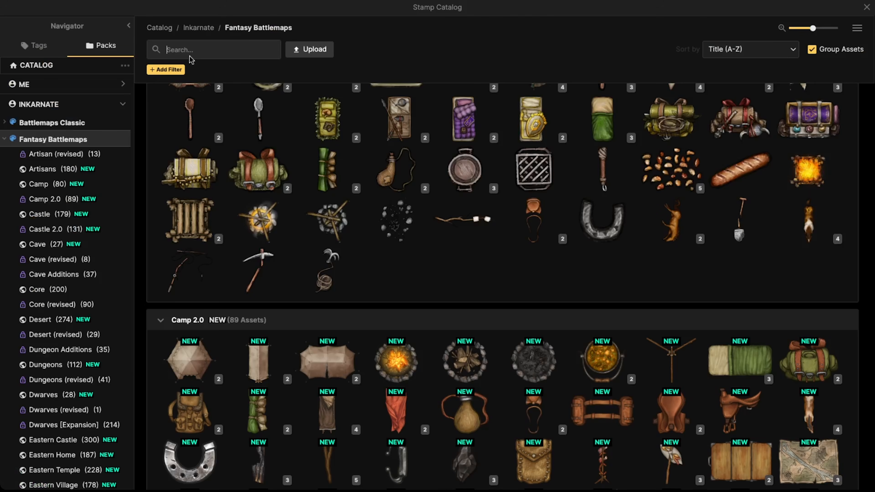
pyautogui.write('book')
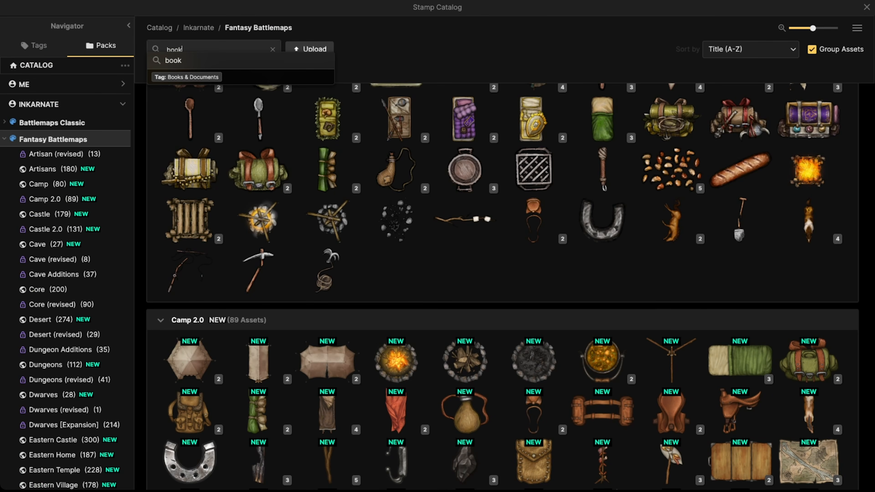
pyautogui.click(285, 64)
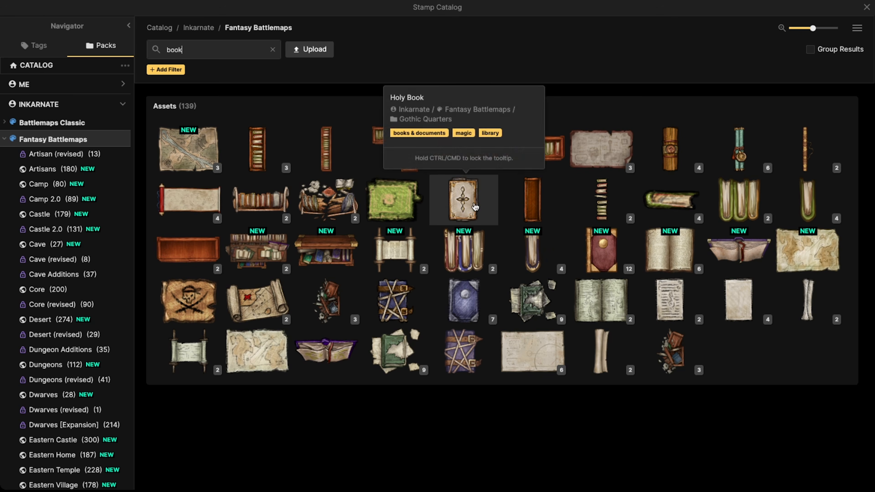
pyautogui.click(463, 199)
pyautogui.scroll(6, 345, 155)
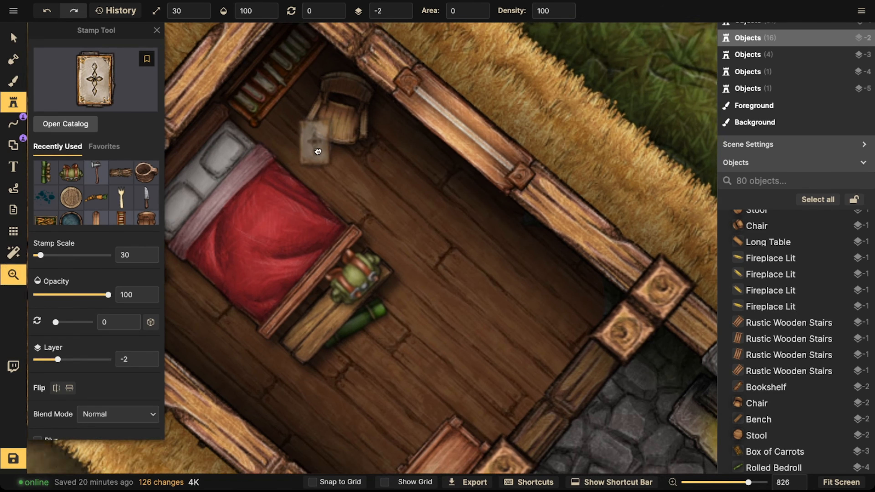
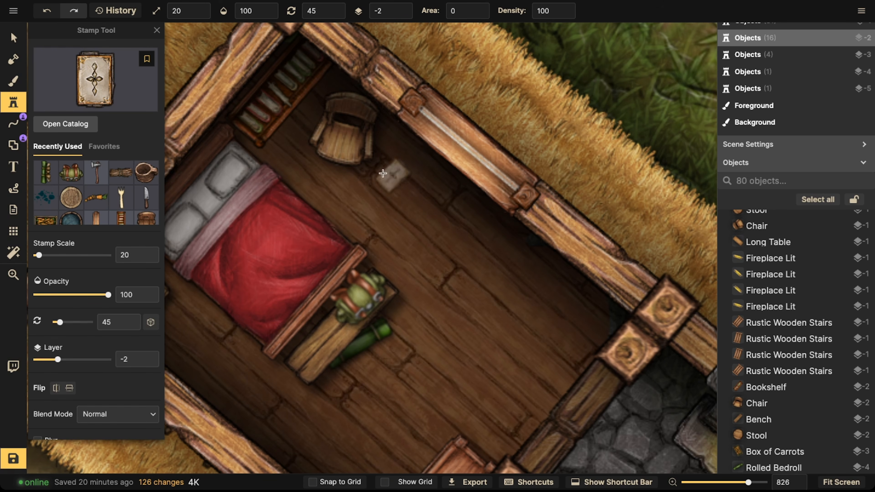
# Step: Stamp the Holy Book onto the chair, then place an open book stamp on the floor beside it
pyautogui.click(341, 142)
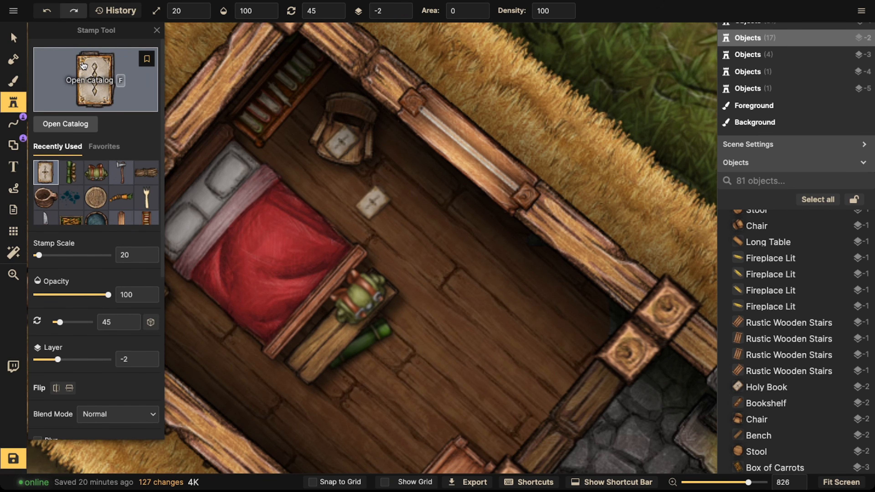
pyautogui.press('f')
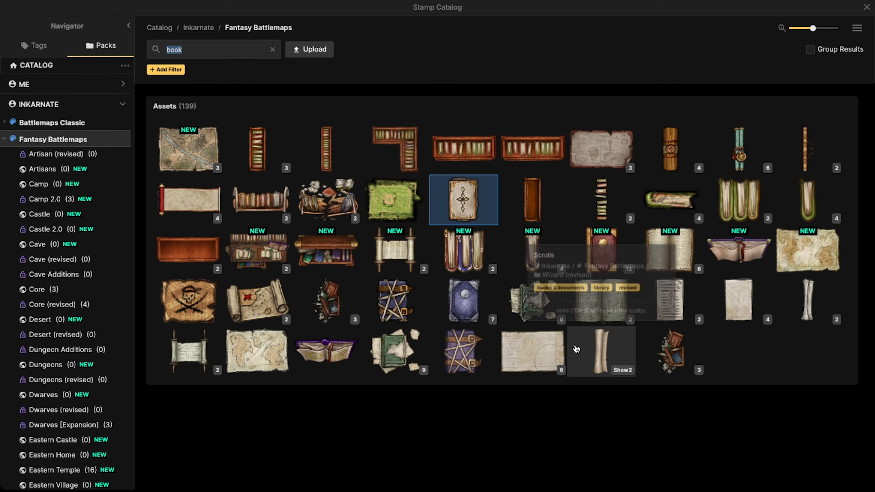
pyautogui.click(597, 312)
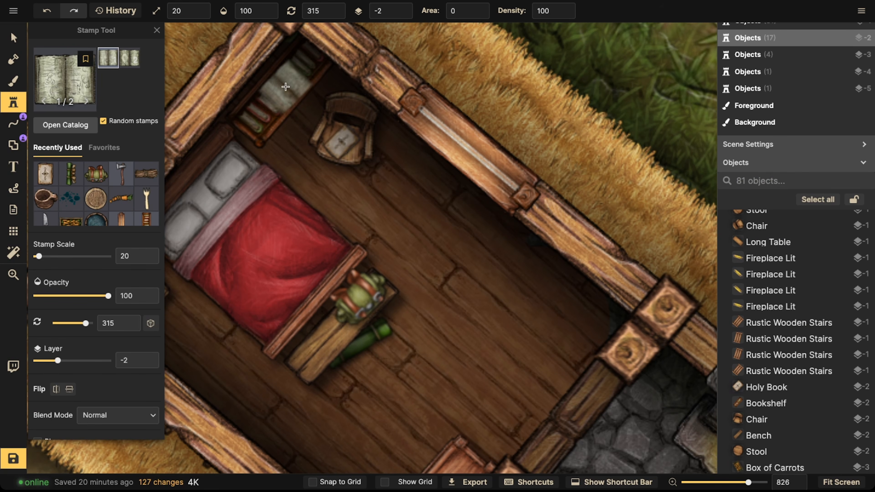
pyautogui.click(372, 203)
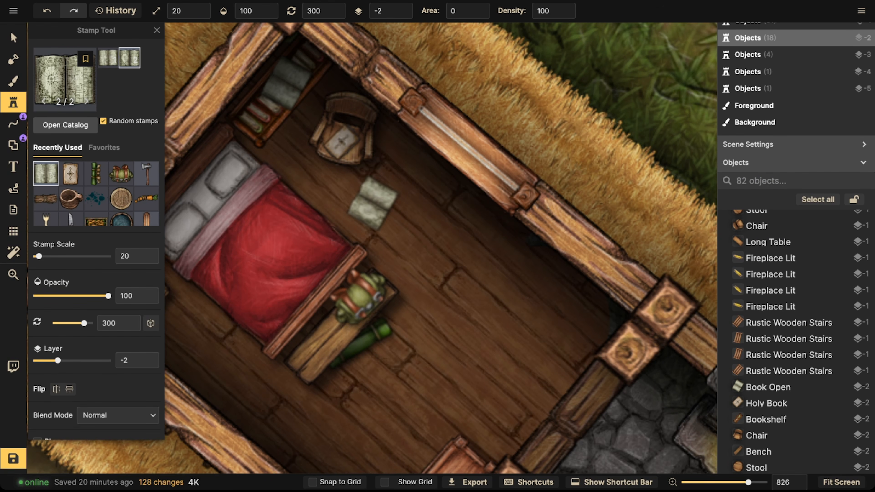
# Step: Pick a paper stamp from the catalog and place a sheet of paper on the chair at scale 10
pyautogui.click(14, 38)
pyautogui.click(13, 102)
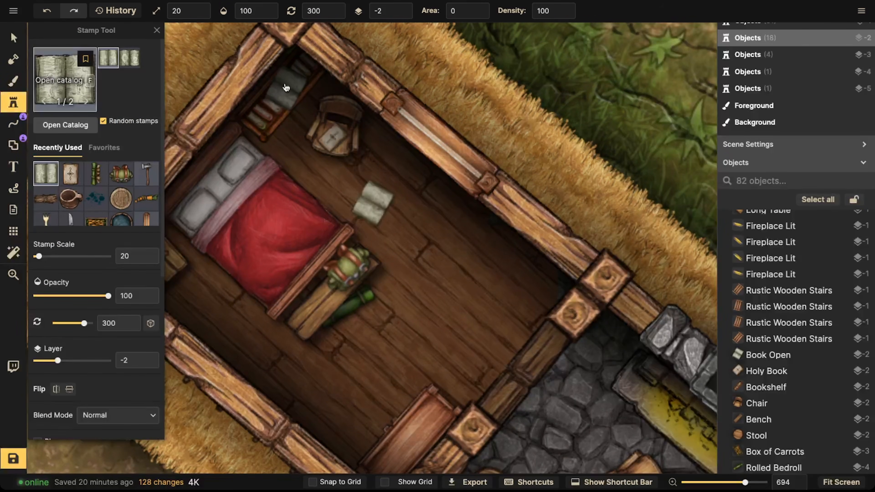
pyautogui.press('f')
pyautogui.click(738, 299)
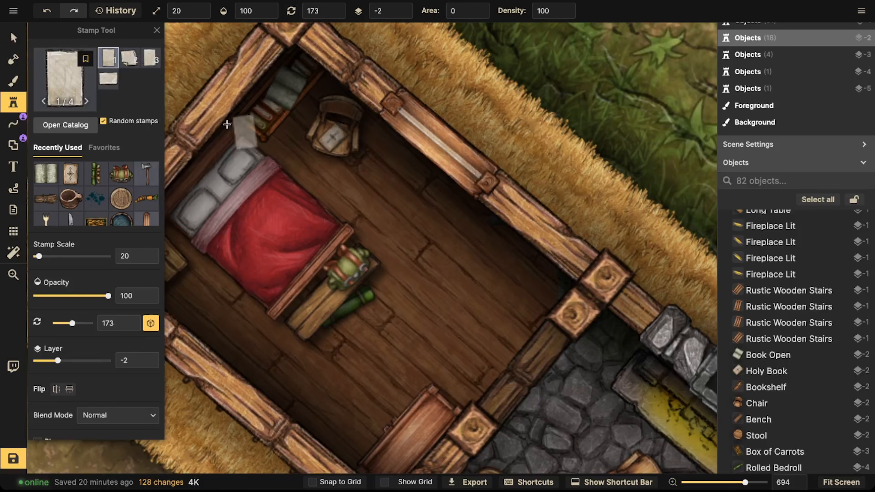
pyautogui.press('f')
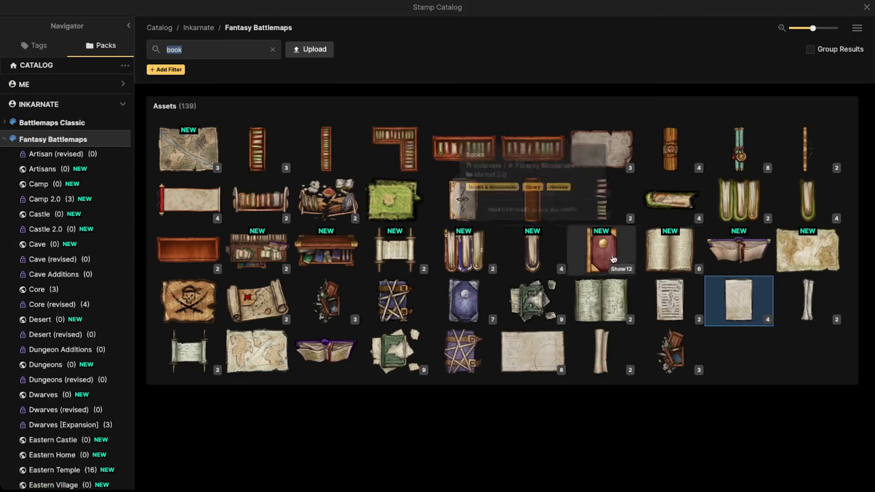
pyautogui.click(721, 291)
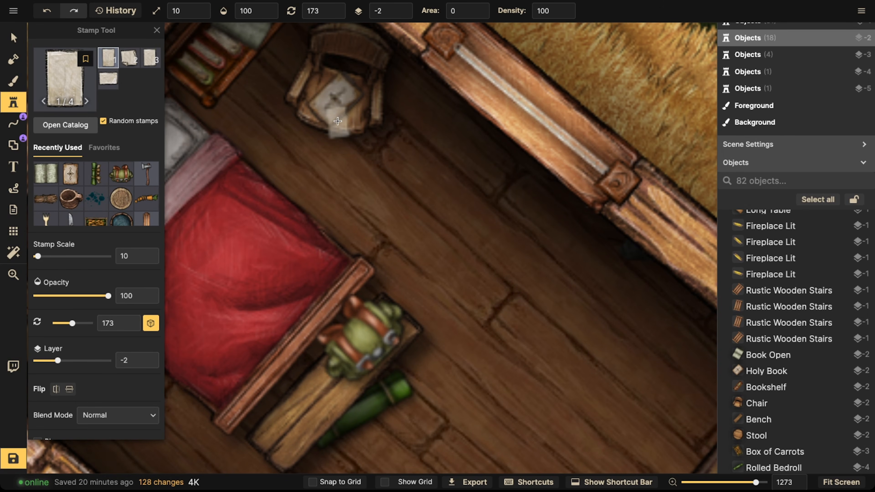
pyautogui.scroll(1, 336, 108)
pyautogui.click(372, 202)
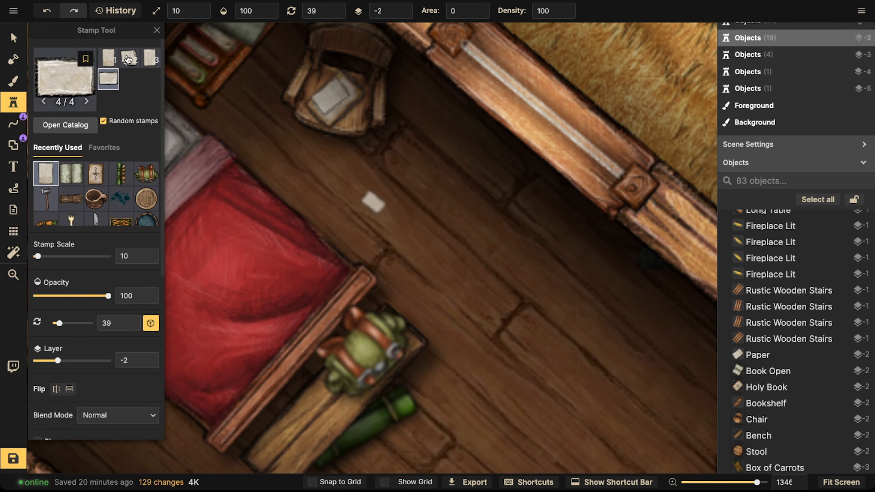
# Step: Resize the paper to scale 14, rotate it to 224.5 and move it down onto the floor below the chair
pyautogui.click(25, 38)
pyautogui.click(311, 115)
pyautogui.moveTo(355, 120); pyautogui.dragTo(360, 122)
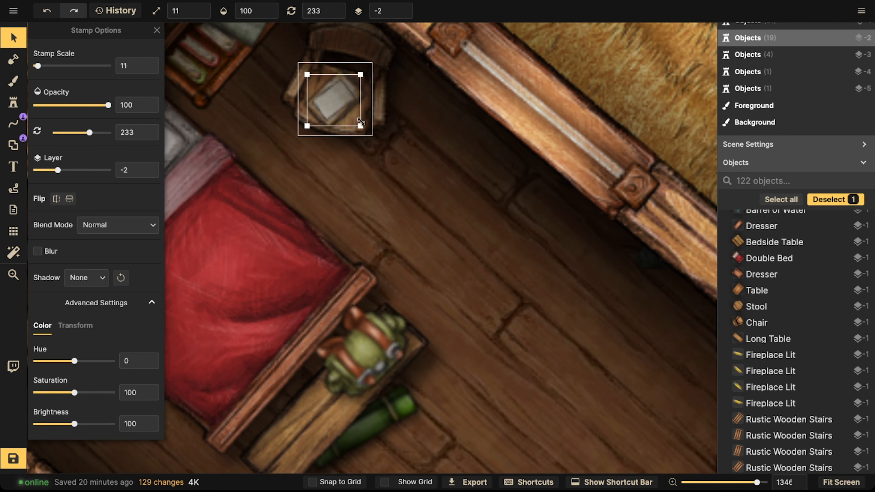
pyautogui.moveTo(340, 154); pyautogui.dragTo(346, 153)
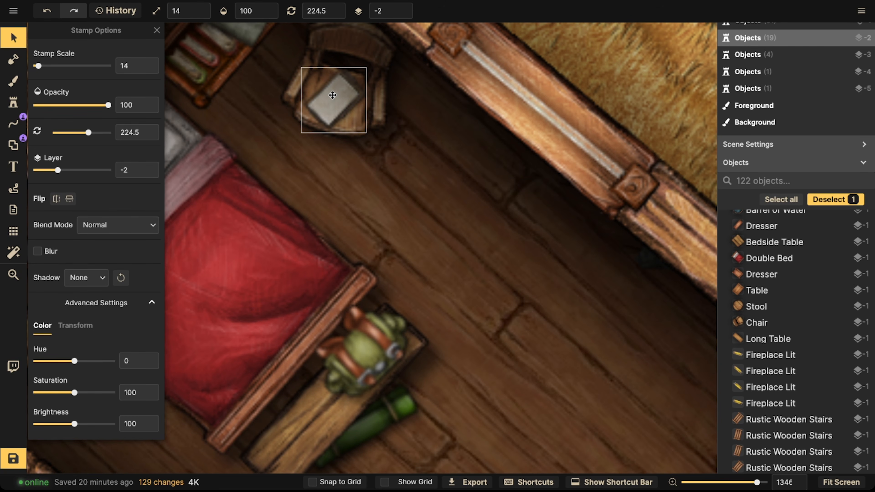
pyautogui.moveTo(333, 98); pyautogui.dragTo(330, 148)
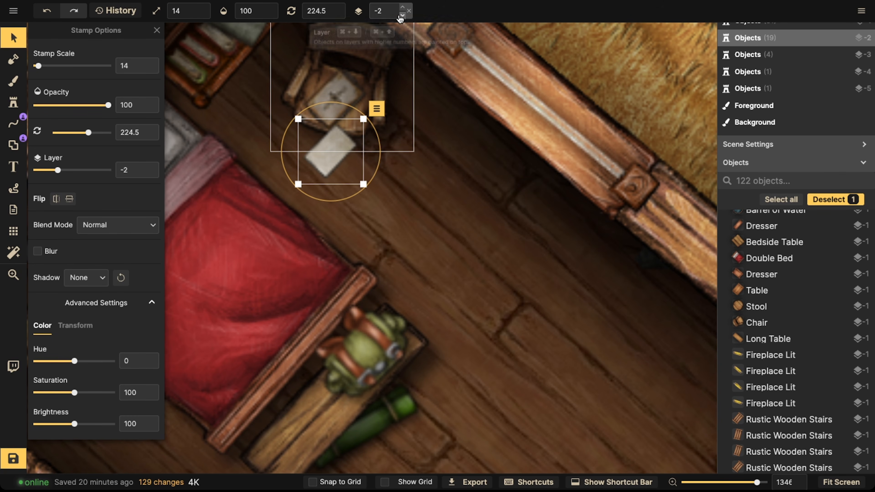
# Step: Scatter several more sheets of paper across the bedroom floor on layer -4 with reduced brightness
pyautogui.scroll(-2, 400, 10)
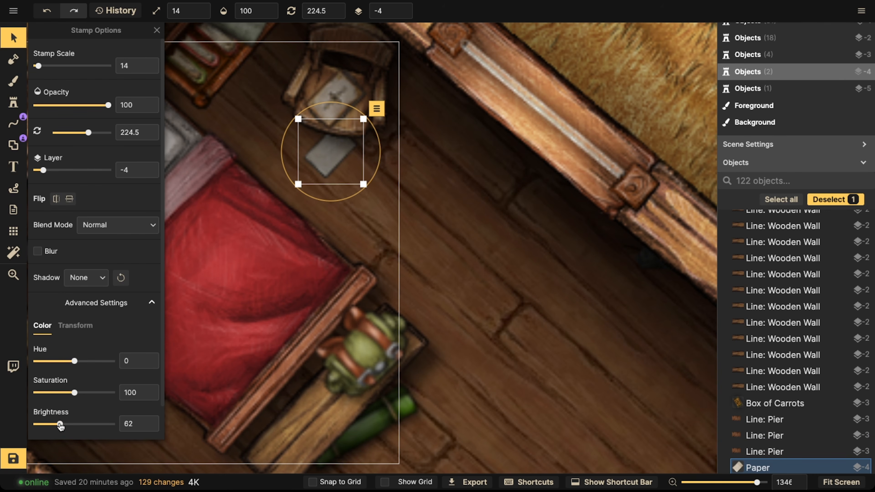
pyautogui.click(13, 102)
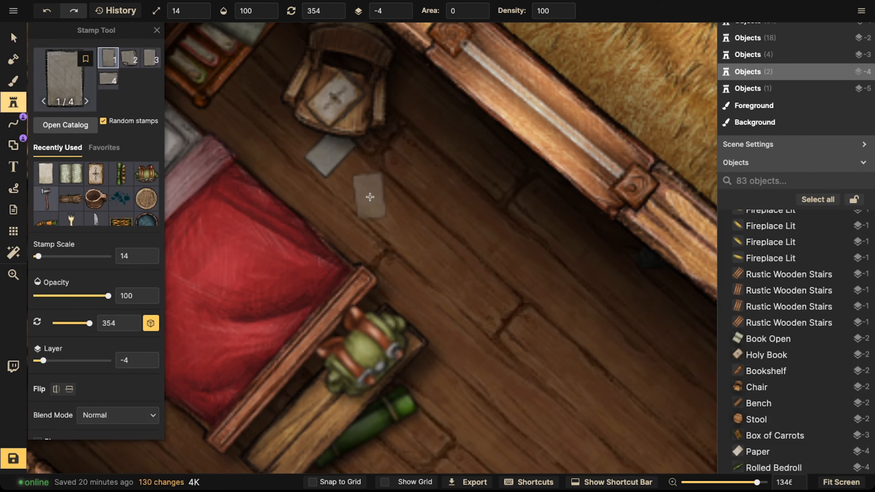
pyautogui.click(368, 198)
pyautogui.press('Right')
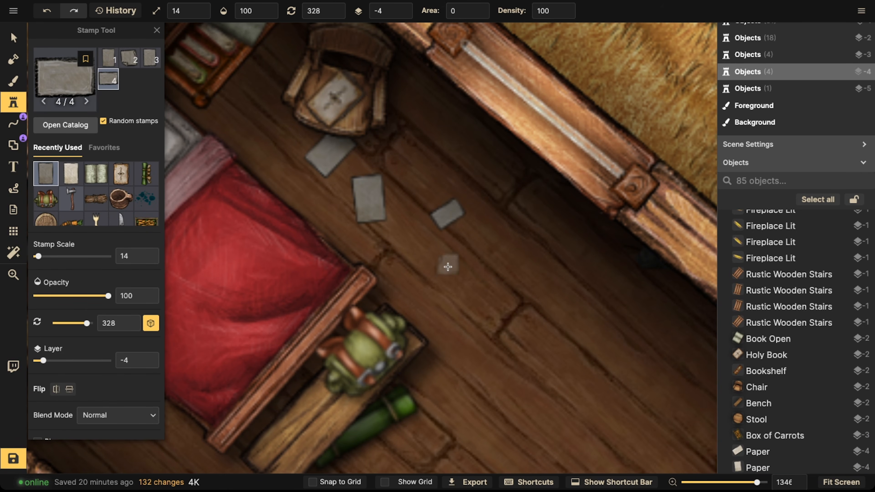
pyautogui.click(447, 313)
pyautogui.scroll(-3, 316, 209)
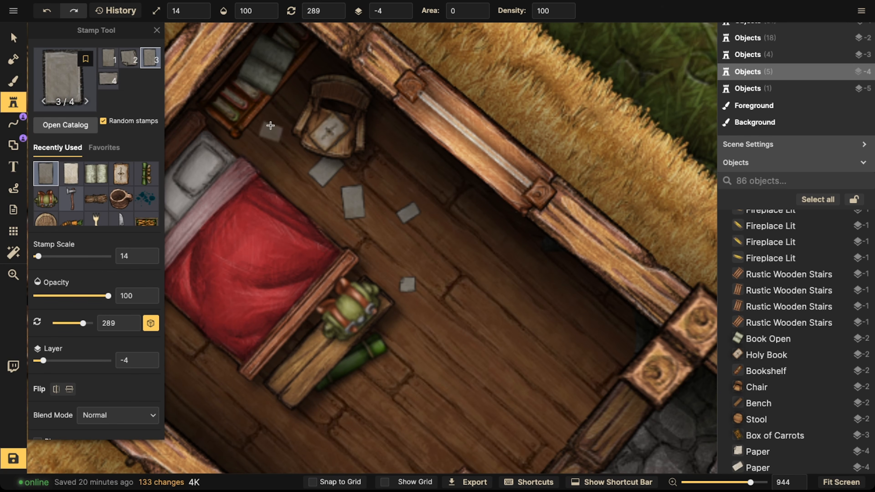
pyautogui.scroll(-8, 141, 120)
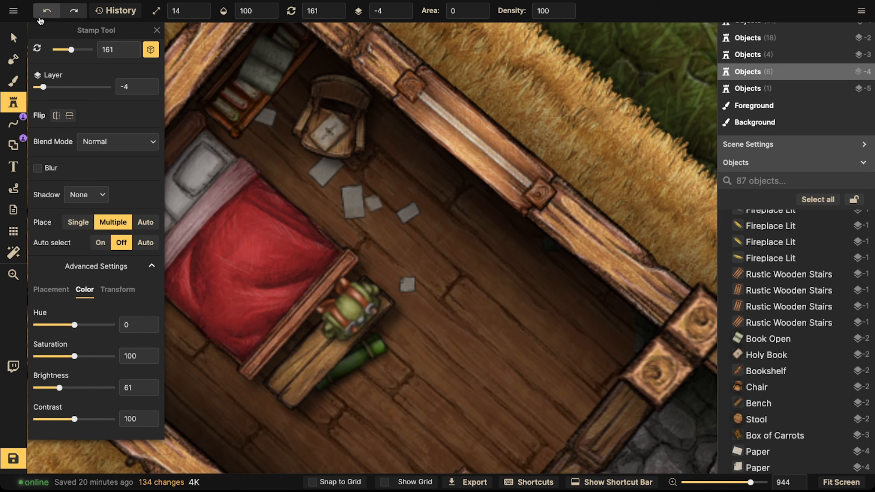
pyautogui.click(22, 36)
pyautogui.scroll(-8, 270, 191)
pyautogui.press('Escape')
pyautogui.moveTo(286, 238); pyautogui.dragTo(260, 160)
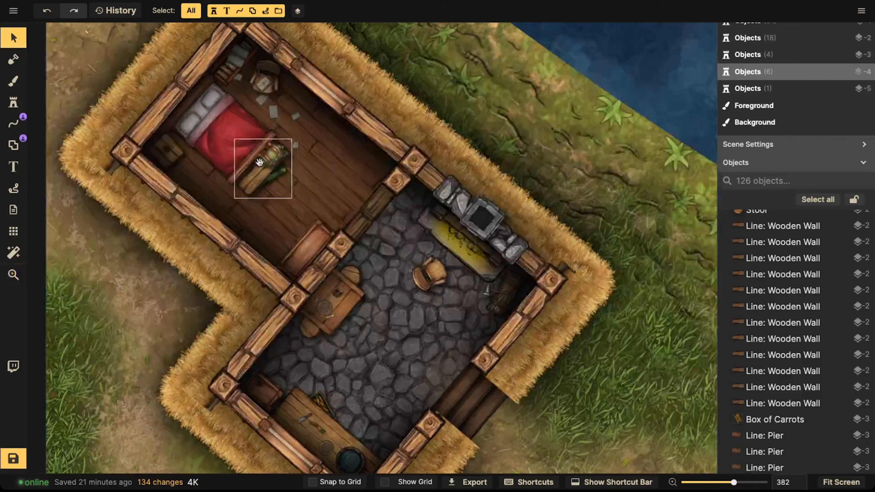
# Step: Search the stamp catalog for a guitar and stamp it on the bed at scale 24
pyautogui.click(13, 103)
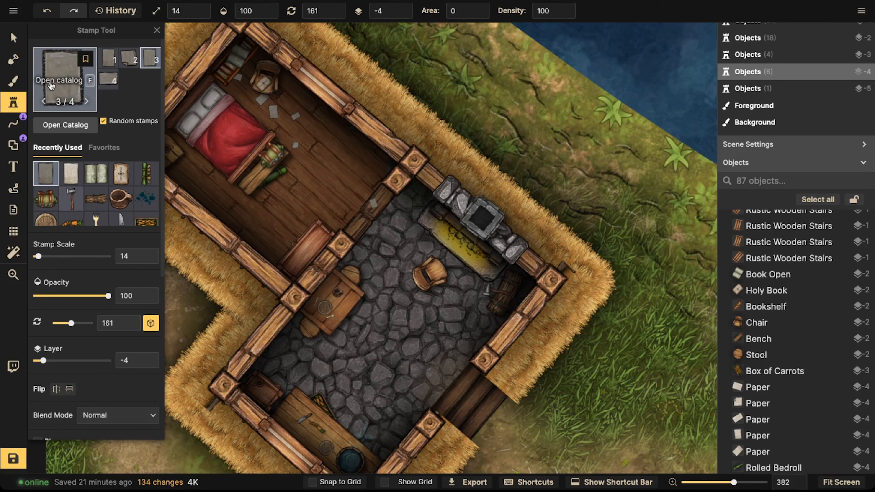
pyautogui.click(92, 93)
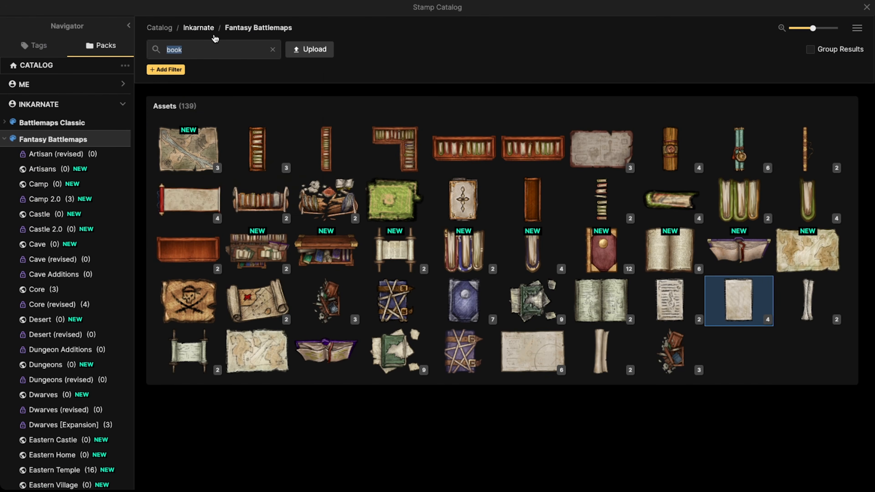
pyautogui.write('traou')
pyautogui.press('BackSpace')
pyautogui.press('BackSpace')
pyautogui.press('BackSpace')
pyautogui.press('BackSpace')
pyautogui.press('BackSpace')
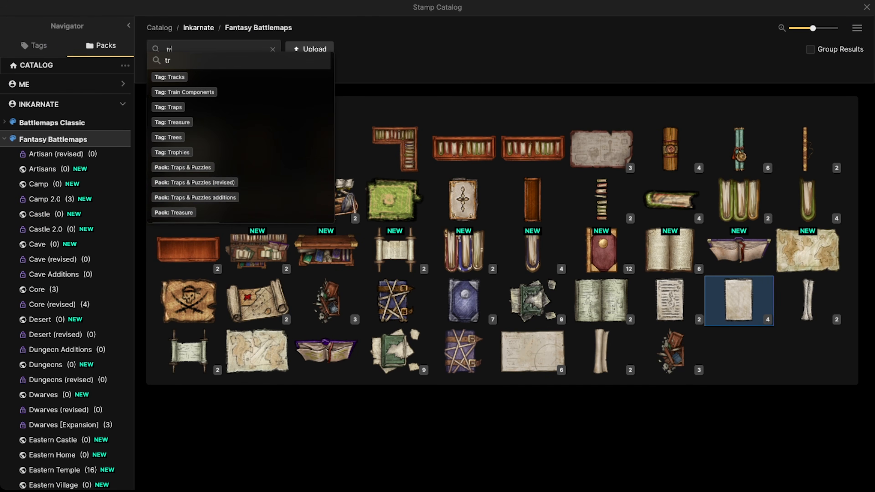
pyautogui.write('guita')
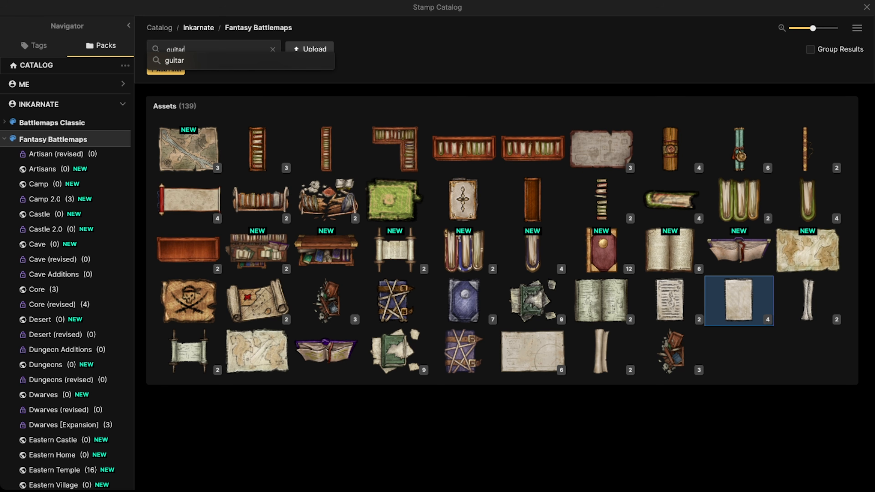
pyautogui.press('Return')
pyautogui.moveTo(194, 148)
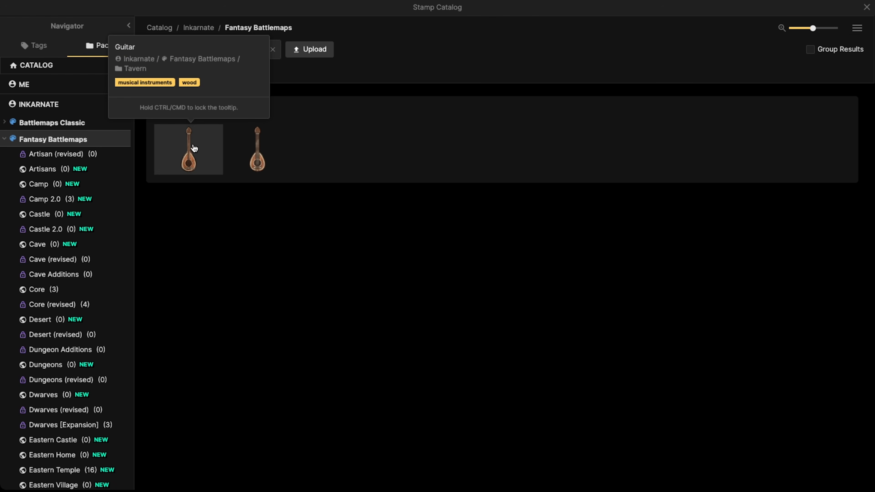
pyautogui.click(192, 150)
pyautogui.scroll(3, 324, 130)
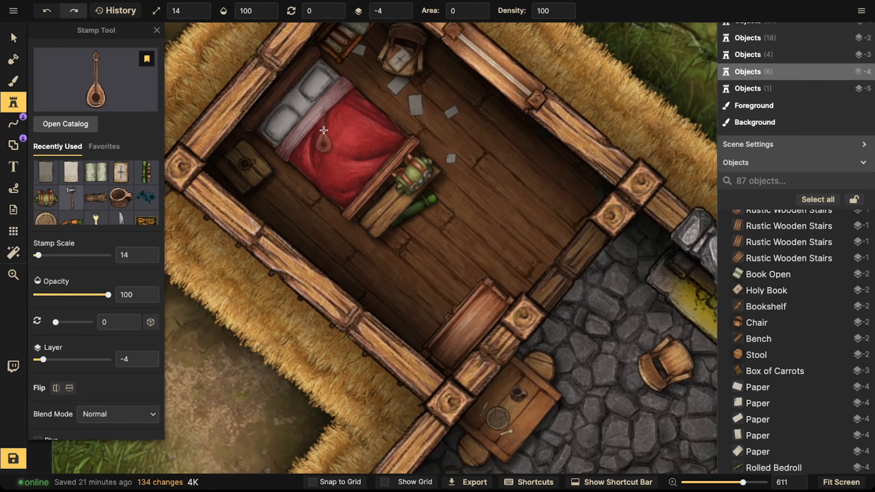
pyautogui.click(316, 126)
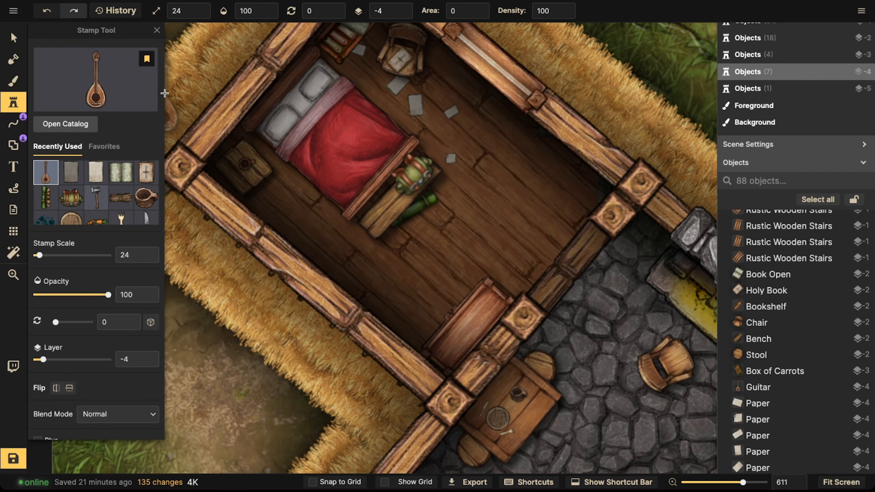
# Step: Set the guitar's layer to -1 and lower its brightness to 88
pyautogui.press('v')
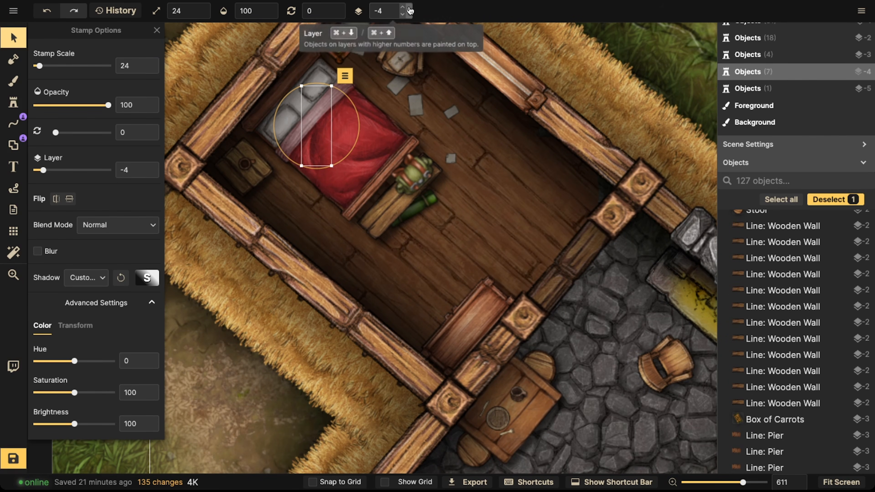
pyautogui.click(406, 10)
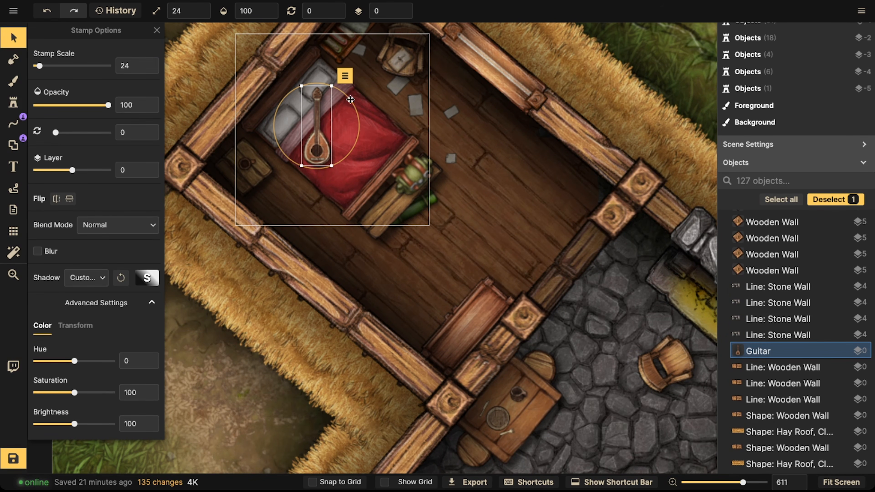
pyautogui.click(406, 13)
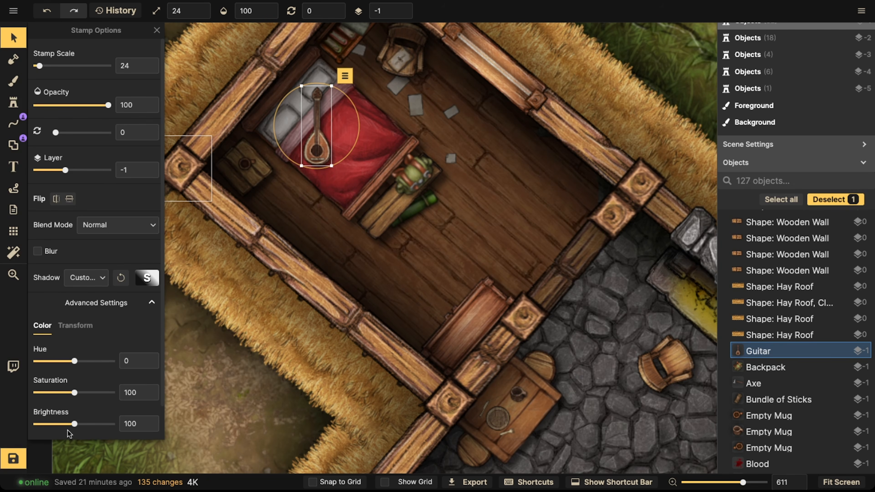
pyautogui.scroll(-6, 351, 148)
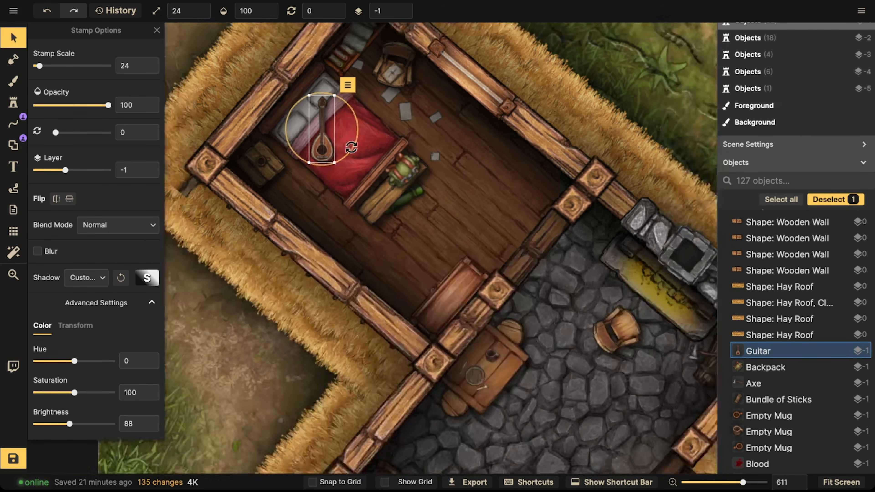
pyautogui.press('Escape')
# Step: Search the catalog for crates and stamp a wooden crate, scale 14 and rotation 90, in the middle of the stone-floored room
pyautogui.press('space')
pyautogui.moveTo(427, 166); pyautogui.dragTo(289, 113)
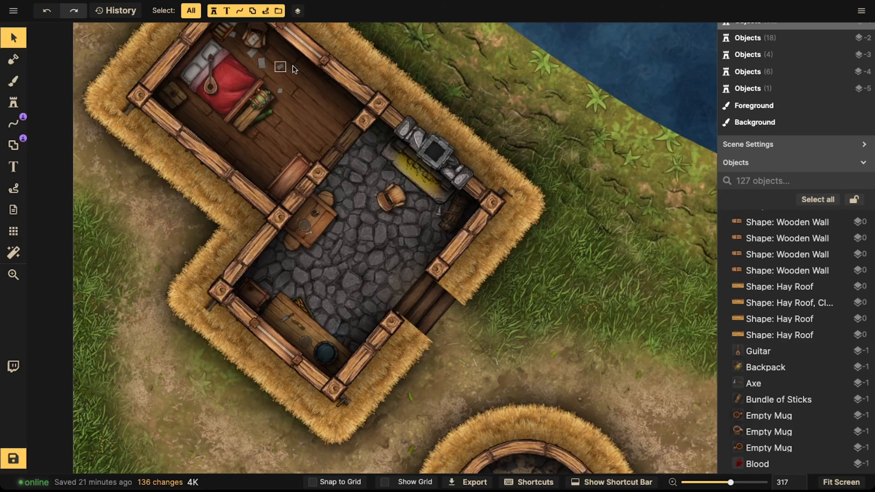
pyautogui.press('space')
pyautogui.moveTo(293, 64); pyautogui.dragTo(319, 33)
pyautogui.moveTo(417, 167); pyautogui.dragTo(370, 118)
pyautogui.scroll(3, 317, 153)
pyautogui.scroll(4, 317, 153)
pyautogui.press('space')
pyautogui.moveTo(318, 162); pyautogui.dragTo(339, 215)
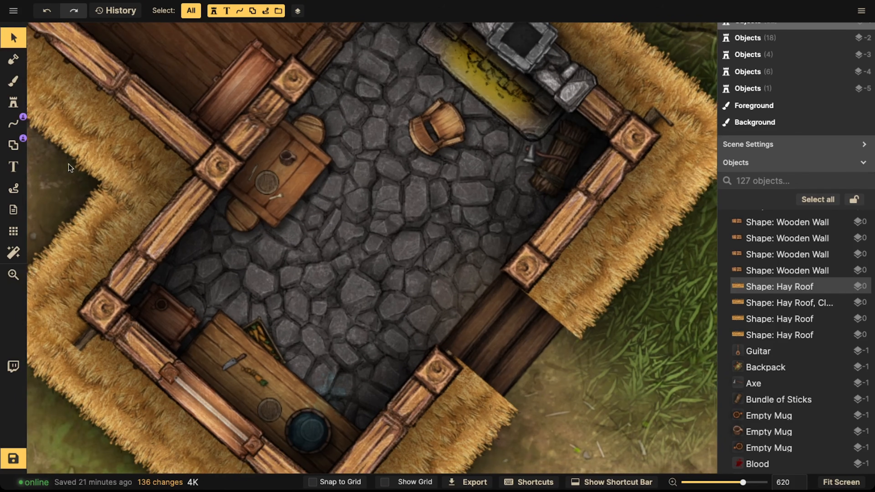
pyautogui.click(14, 102)
pyautogui.click(77, 82)
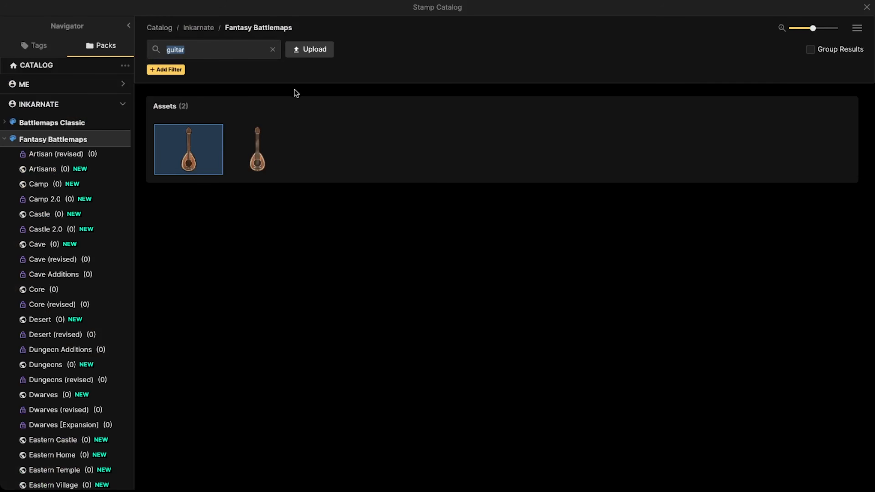
pyautogui.write('crate')
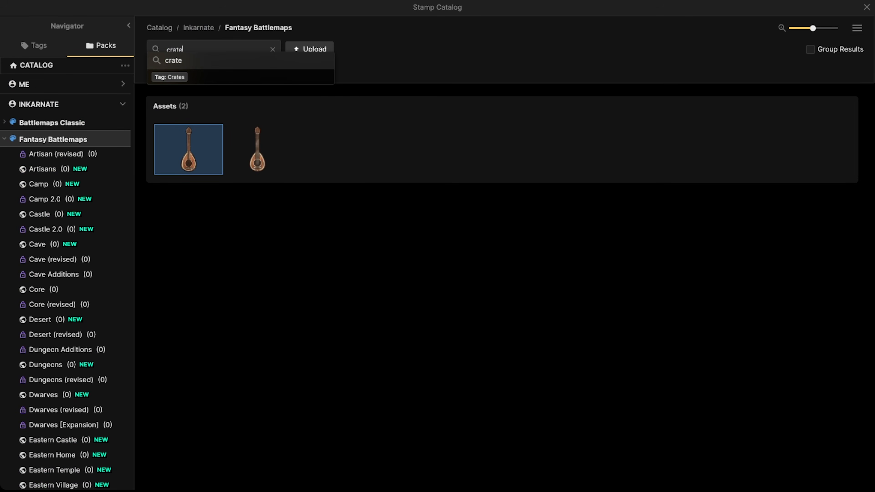
pyautogui.press('Return')
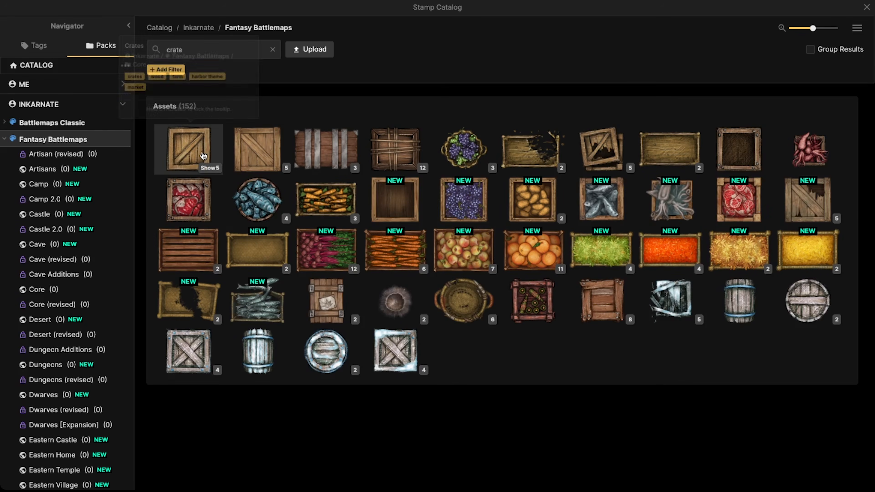
pyautogui.click(193, 152)
pyautogui.scroll(3, 367, 144)
pyautogui.press('[')
pyautogui.click(374, 204)
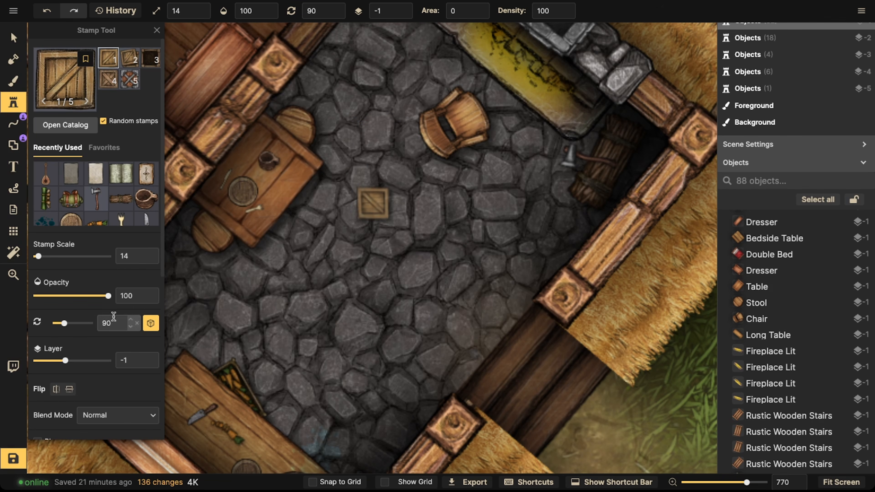
# Step: Stamp a larger crate at scale 24 beside the table in the stone-floored room
pyautogui.press(']')
pyautogui.click(300, 238)
pyautogui.moveTo(338, 218); pyautogui.dragTo(288, 306)
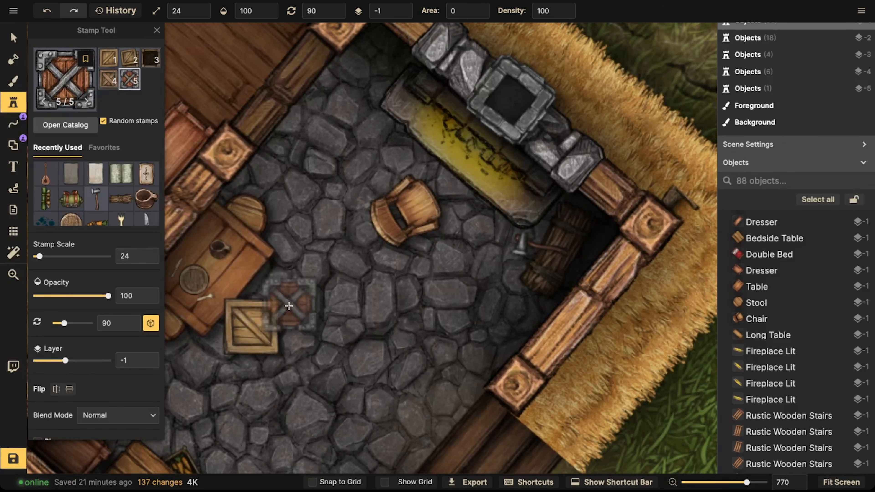
# Step: Move a crate into the corner beside the fireplace and set its layer to -2
pyautogui.press('v')
pyautogui.click(265, 337)
pyautogui.moveTo(259, 335); pyautogui.dragTo(367, 128)
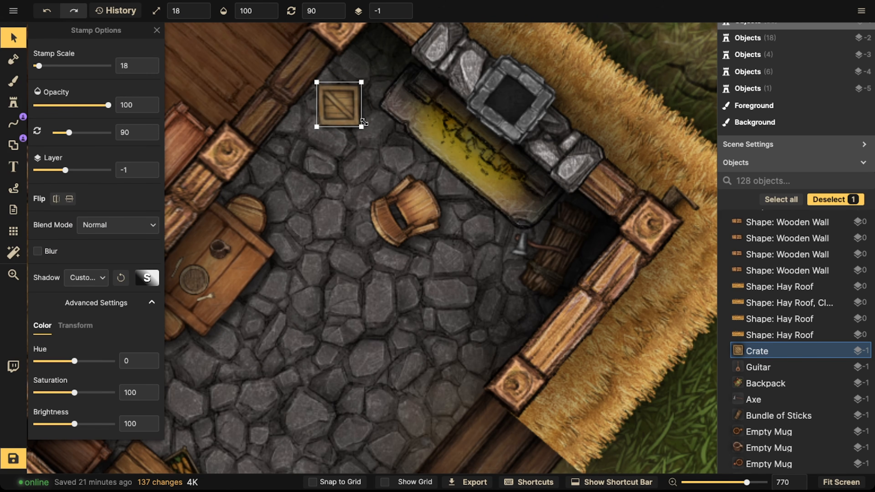
pyautogui.moveTo(339, 90); pyautogui.dragTo(361, 57)
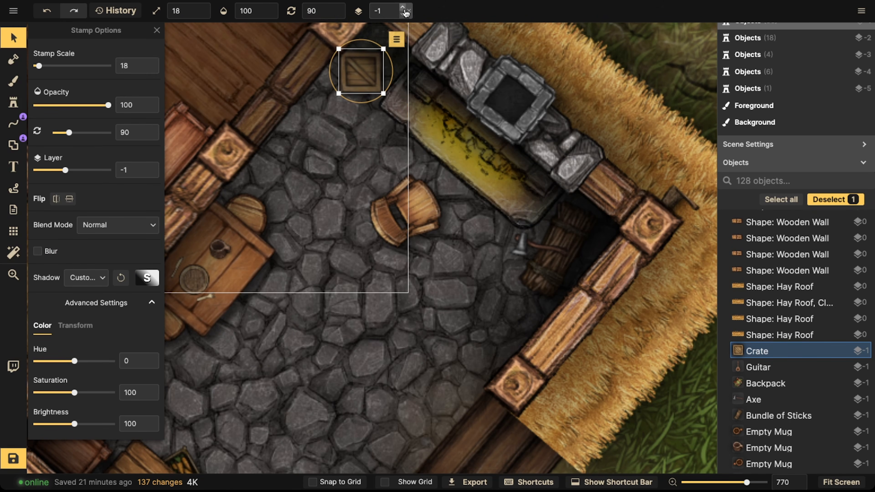
pyautogui.click(404, 14)
pyautogui.scroll(3, 367, 68)
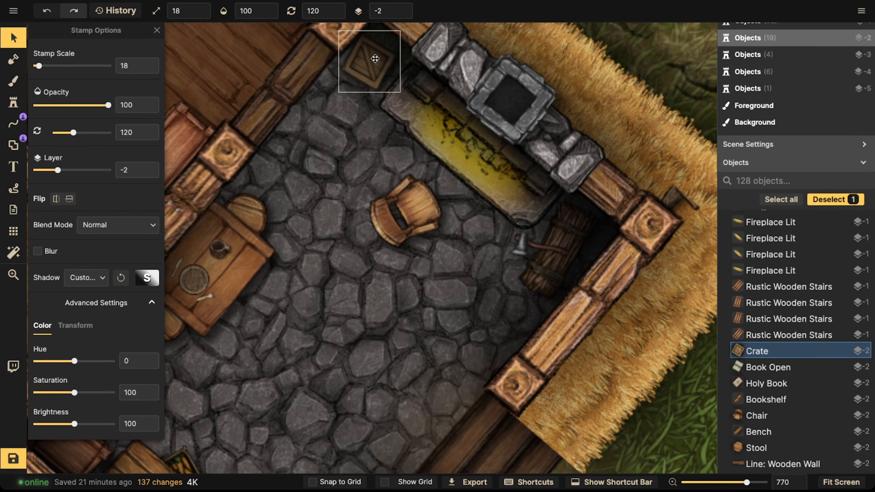
pyautogui.scroll(-8, 328, 66)
pyautogui.moveTo(327, 67); pyautogui.dragTo(335, 131)
pyautogui.press('space')
pyautogui.click(352, 83)
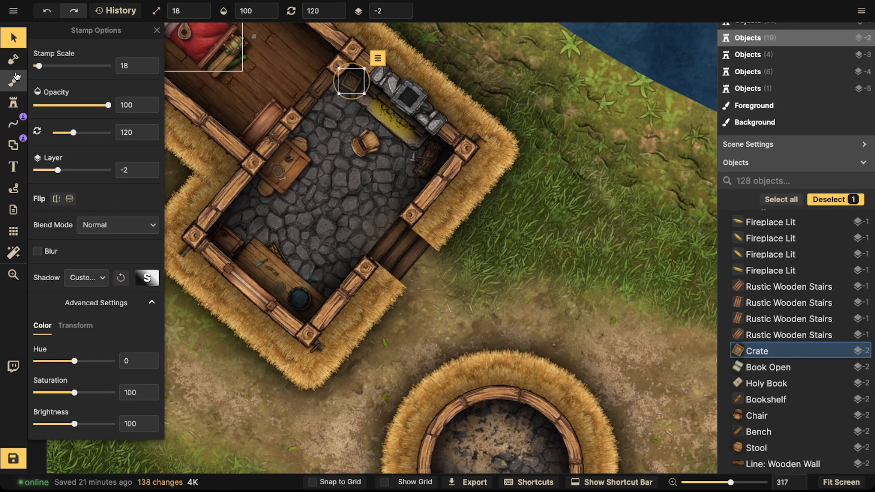
# Step: Stamp the dark crate variant inside the bedroom near the dividing wall and reposition it
pyautogui.click(14, 61)
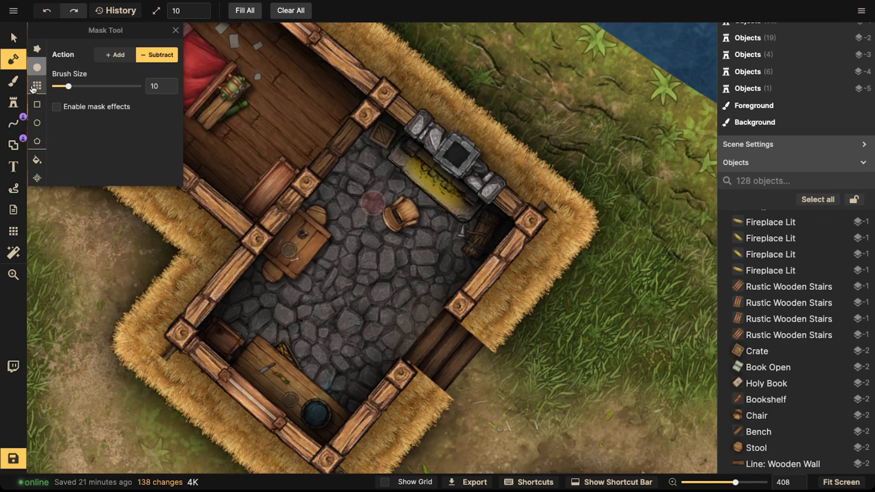
pyautogui.click(14, 102)
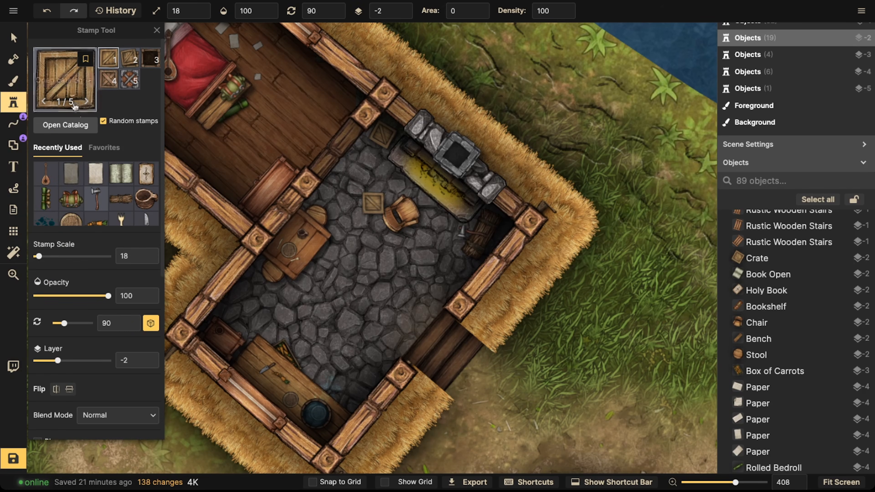
pyautogui.click(149, 65)
pyautogui.scroll(5, 344, 102)
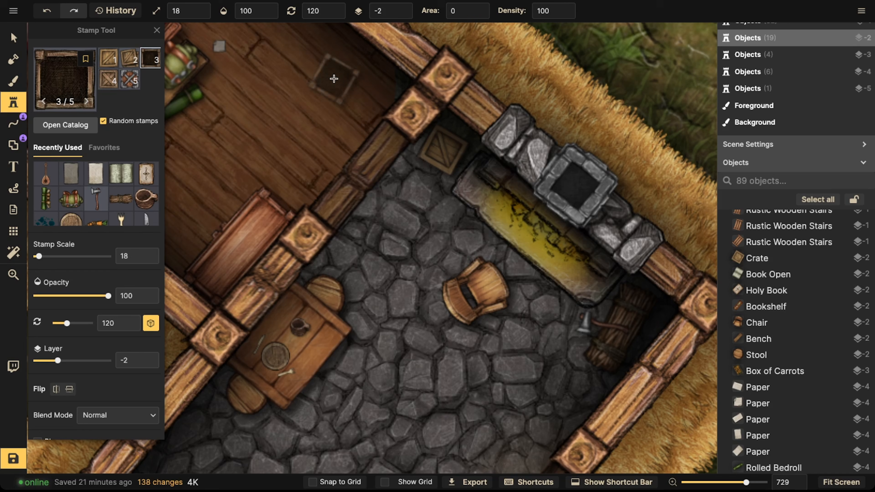
pyautogui.click(334, 78)
pyautogui.click(8, 40)
pyautogui.click(334, 80)
pyautogui.scroll(1, 342, 137)
pyautogui.moveTo(333, 121); pyautogui.dragTo(282, 123)
# Step: Search the stamp catalog for bush and stamp a flower bush on the bedroom floor
pyautogui.click(13, 100)
pyautogui.click(62, 81)
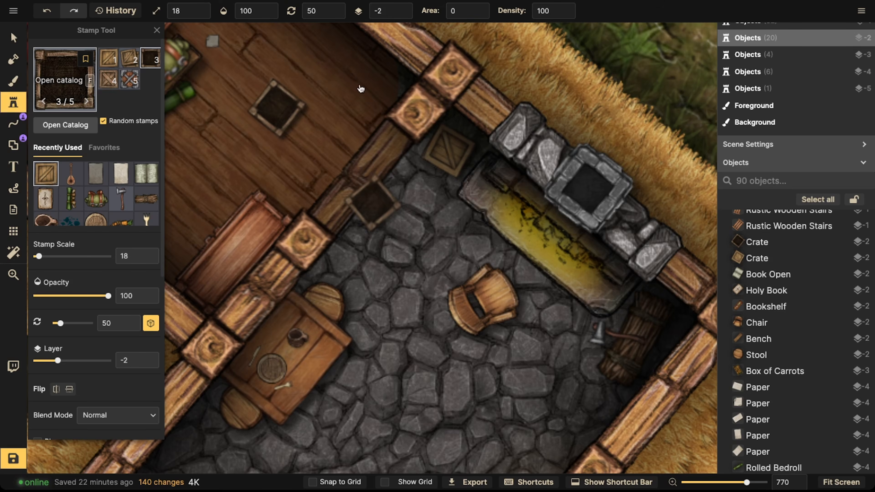
pyautogui.write('b')
pyautogui.press('BackSpace')
pyautogui.write('b')
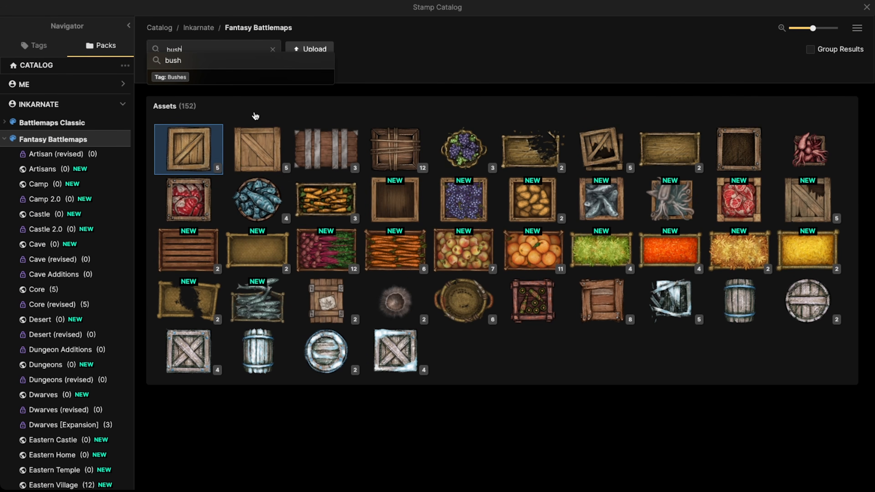
pyautogui.write('ush')
pyautogui.press('Return')
pyautogui.click(601, 197)
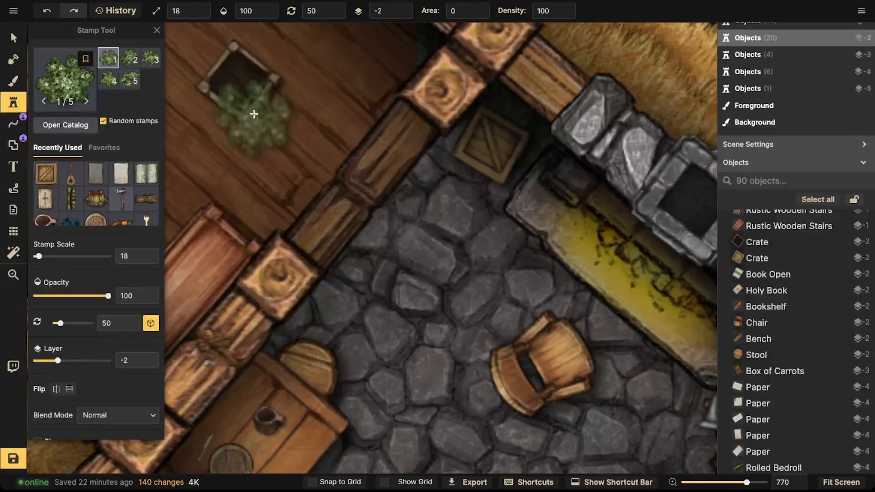
pyautogui.scroll(3, 253, 114)
pyautogui.click(355, 176)
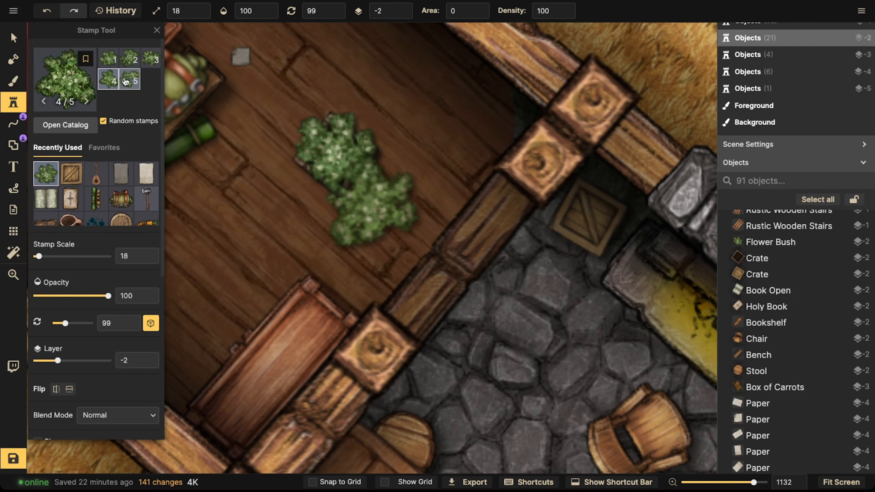
# Step: Move the flower bush into the bedroom corner by the wall and shrink it to scale 17
pyautogui.click(13, 40)
pyautogui.scroll(-2, 314, 154)
pyautogui.moveTo(301, 127); pyautogui.dragTo(336, 160)
pyautogui.click(312, 170)
pyautogui.press('Escape')
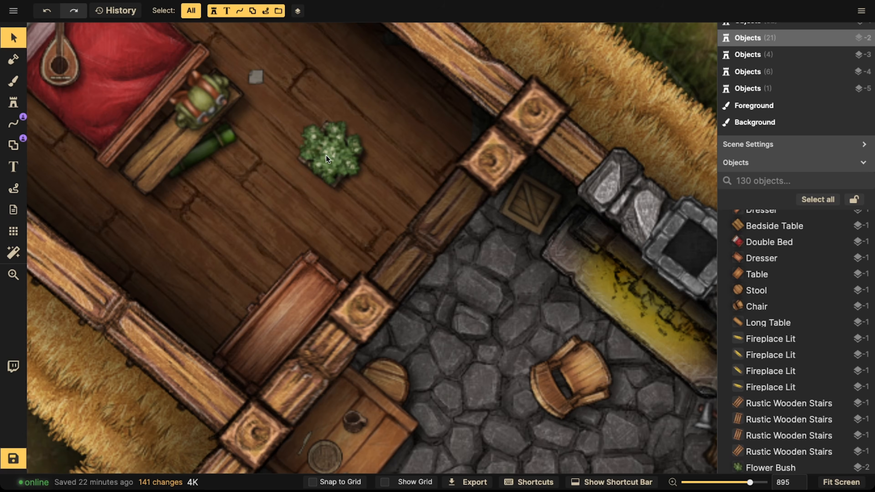
pyautogui.click(326, 155)
pyautogui.click(327, 156)
pyautogui.click(328, 156)
pyautogui.click(328, 155)
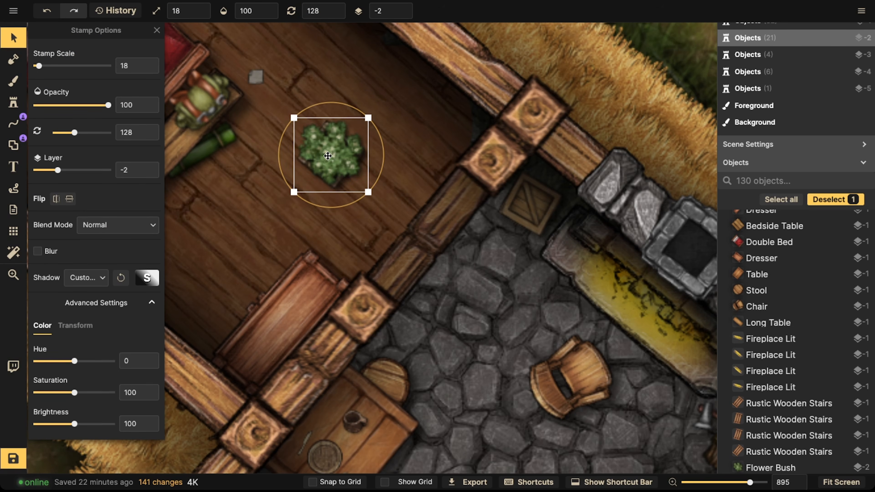
pyautogui.moveTo(329, 153); pyautogui.dragTo(331, 146)
pyautogui.moveTo(372, 194); pyautogui.dragTo(440, 147)
pyautogui.keyDown('shift'); pyautogui.click(341, 166); pyautogui.keyUp('shift')
pyautogui.scroll(-2, 440, 145)
pyautogui.click(438, 140)
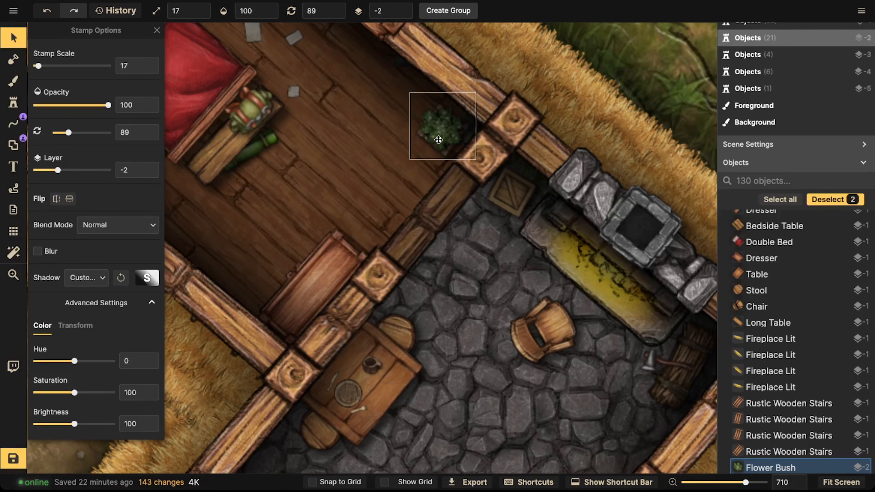
# Step: Search the catalog for candle and stamp a Candle on Platter Lit on the bedroom chest by the wall
pyautogui.click(334, 153)
pyautogui.scroll(-3, 326, 159)
pyautogui.press('space')
pyautogui.moveTo(287, 238); pyautogui.dragTo(326, 205)
pyautogui.moveTo(311, 163); pyautogui.dragTo(363, 182)
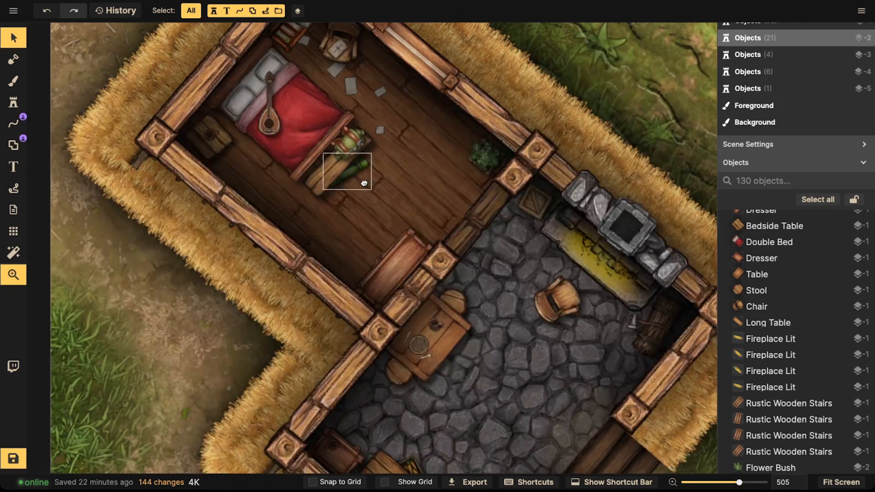
pyautogui.moveTo(399, 262); pyautogui.dragTo(344, 208)
pyautogui.scroll(5, 342, 211)
pyautogui.click(13, 102)
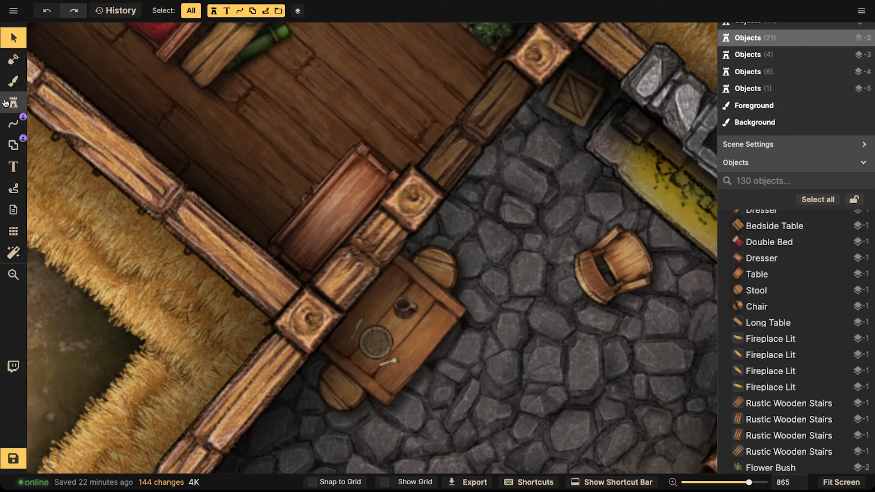
pyautogui.click(66, 84)
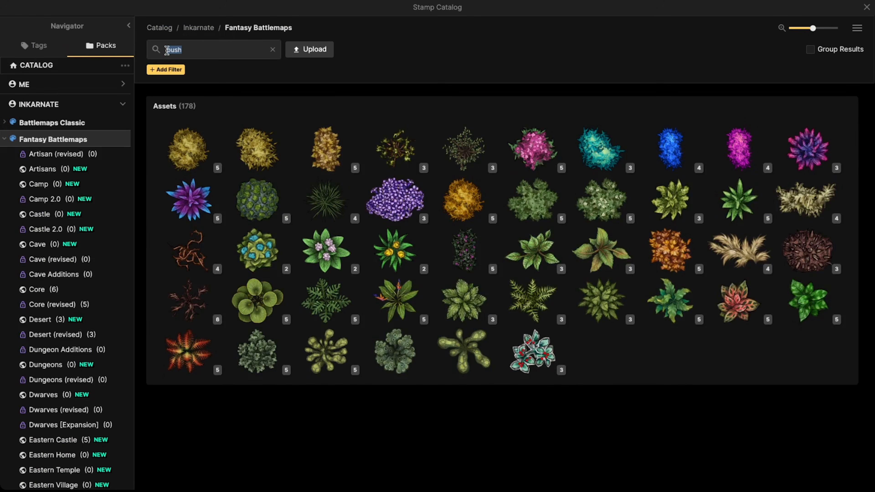
pyautogui.write('candle')
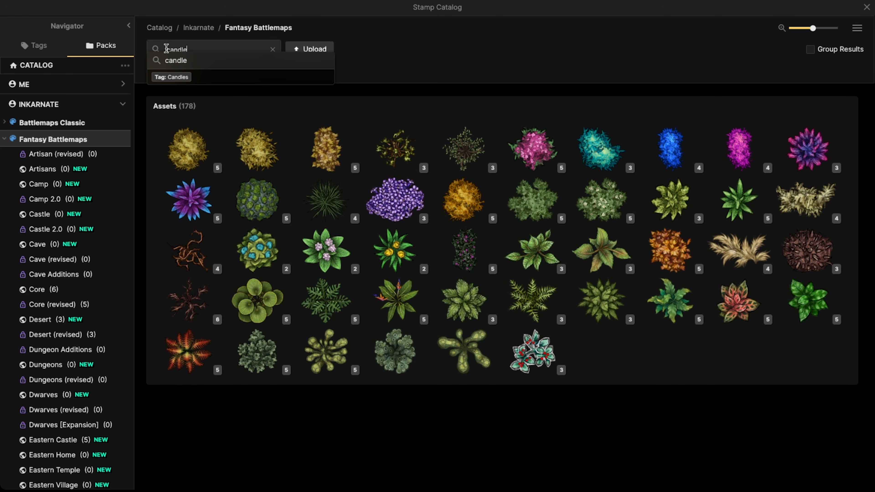
pyautogui.press('Return')
pyautogui.moveTo(368, 203)
pyautogui.moveTo(605, 255)
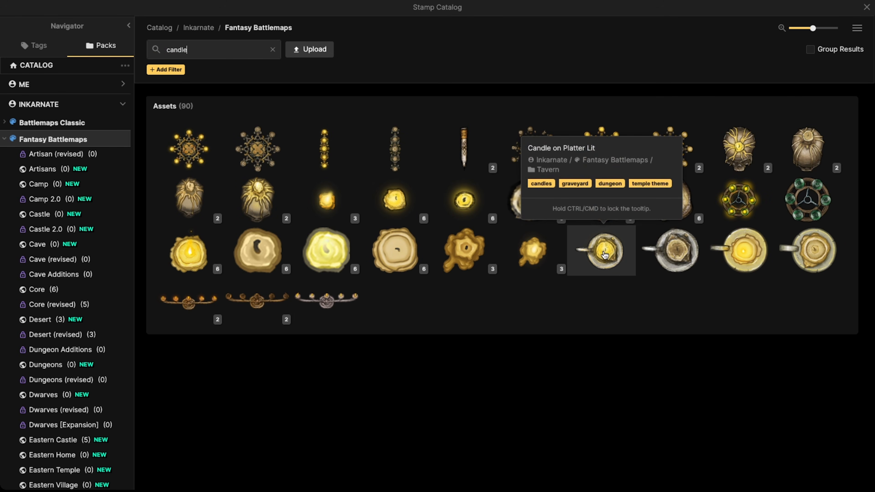
pyautogui.click(605, 255)
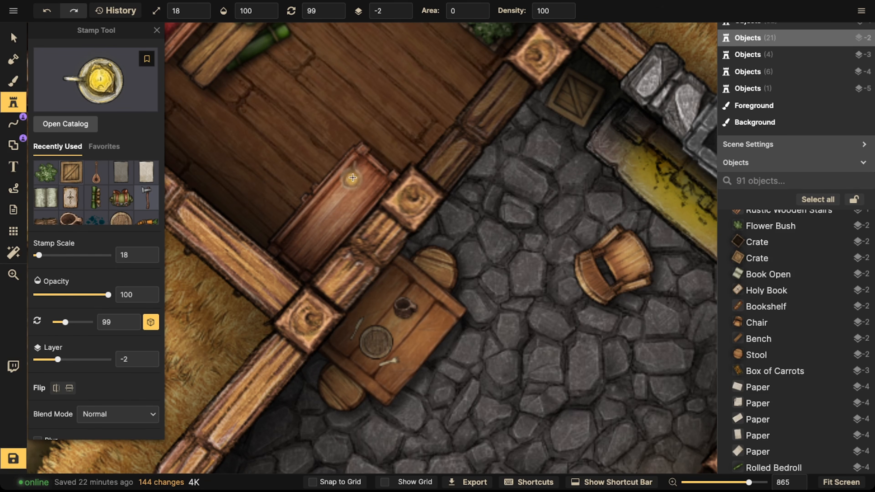
pyautogui.click(362, 179)
pyautogui.scroll(-2, 225, 123)
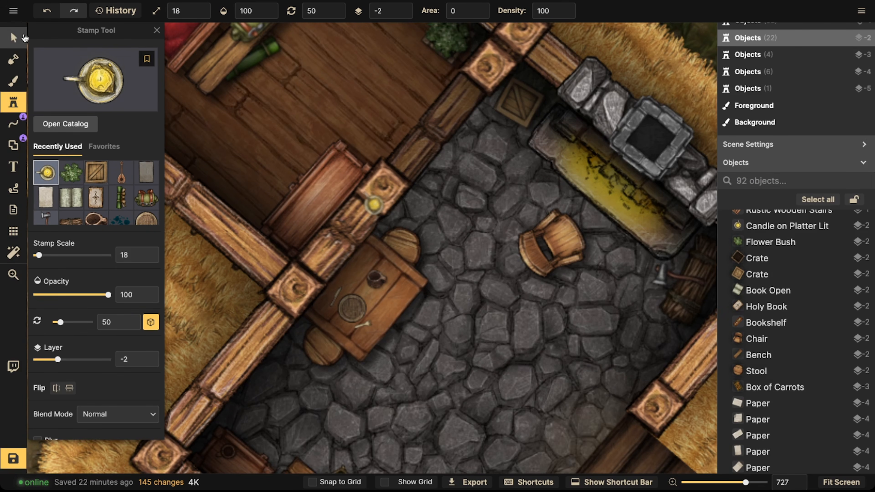
# Step: Set the candle's layer to -1
pyautogui.click(13, 38)
pyautogui.click(404, 8)
pyautogui.click(404, 8)
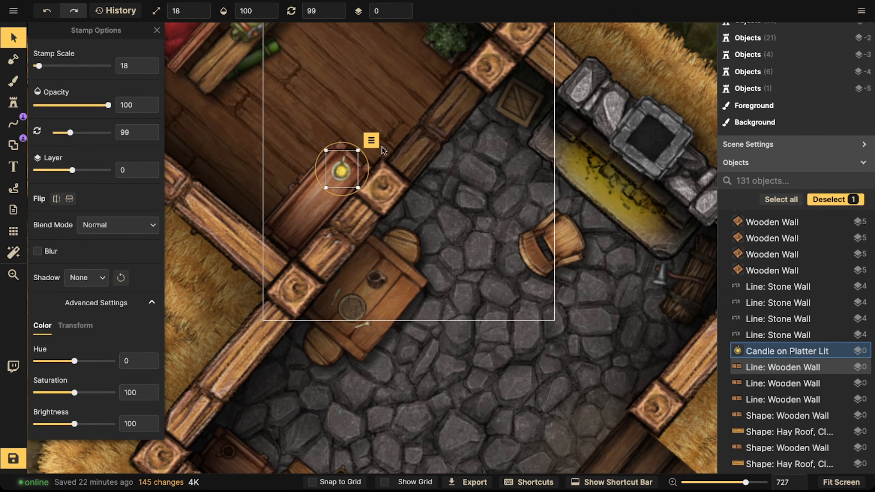
pyautogui.scroll(-2, 382, 146)
pyautogui.click(349, 167)
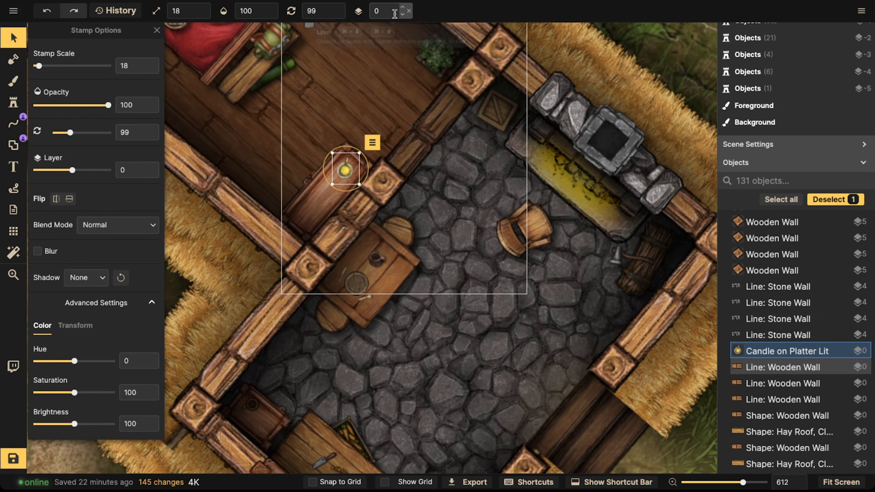
pyautogui.click(401, 15)
pyautogui.click(402, 16)
pyautogui.click(403, 8)
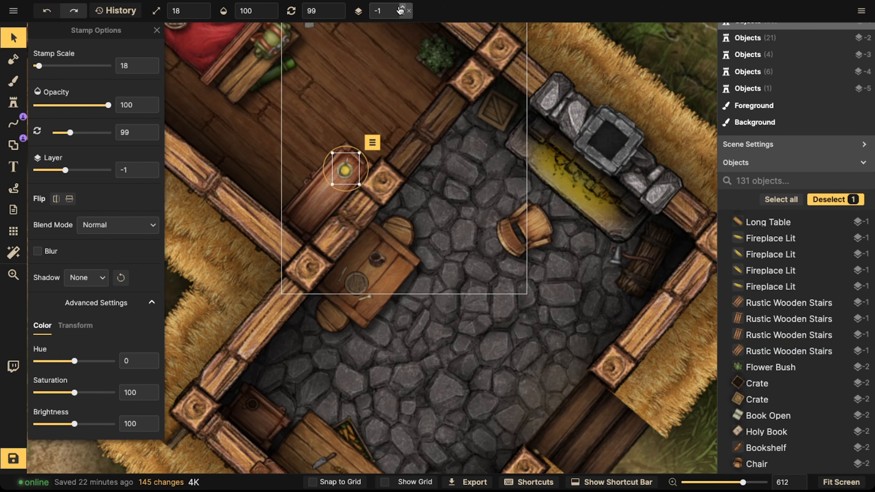
# Step: Inspect the placed props in the bedroom and stone room by selecting them and panning around the house
pyautogui.click(362, 196)
pyautogui.click(295, 209)
pyautogui.click(333, 179)
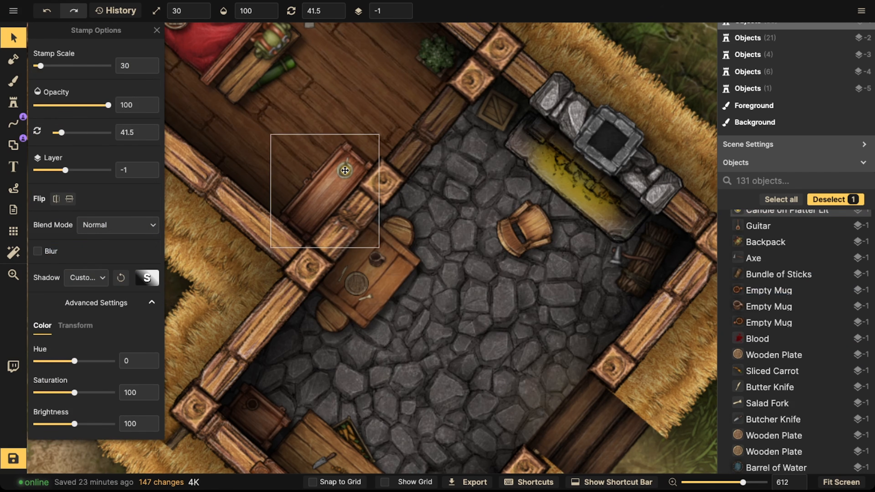
pyautogui.click(344, 170)
pyautogui.scroll(-5, 341, 171)
pyautogui.press('space')
pyautogui.moveTo(339, 172); pyautogui.dragTo(335, 55)
pyautogui.click(339, 206)
pyautogui.press('space')
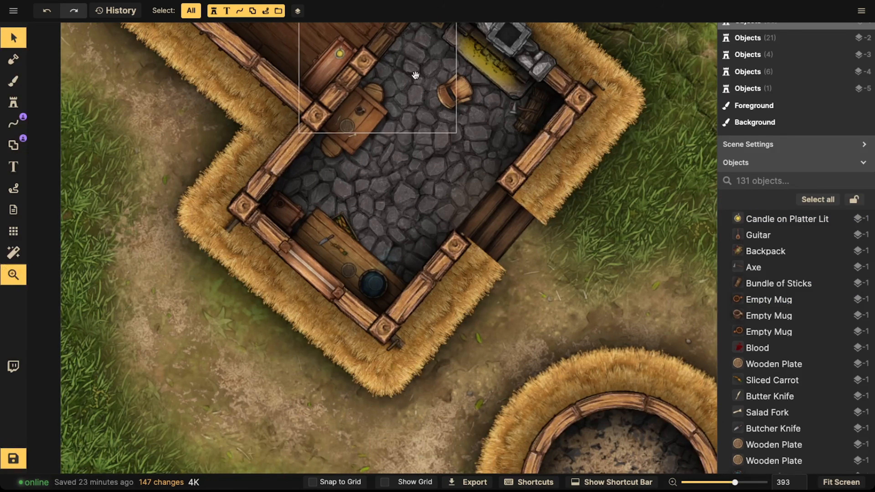
pyautogui.moveTo(414, 77); pyautogui.dragTo(385, 130)
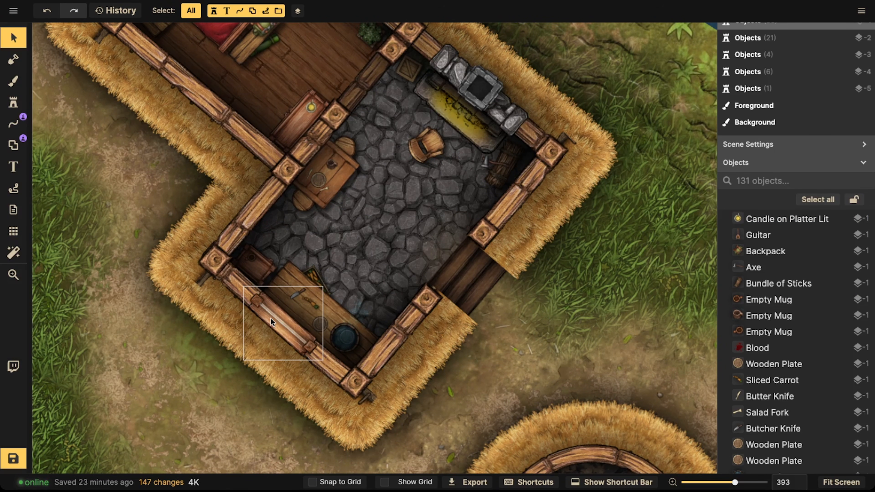
pyautogui.press('space')
pyautogui.moveTo(447, 114); pyautogui.dragTo(445, 176)
pyautogui.moveTo(352, 148); pyautogui.dragTo(425, 220)
pyautogui.click(399, 105)
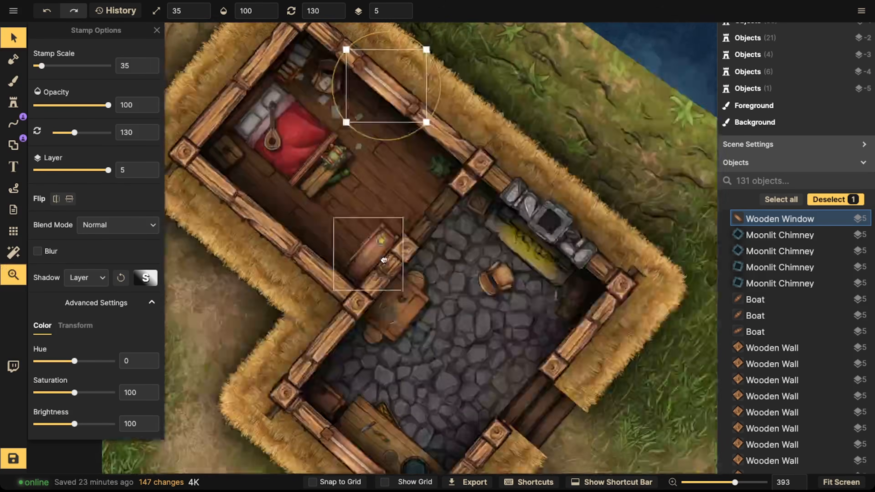
pyautogui.moveTo(384, 260); pyautogui.dragTo(383, 157)
pyautogui.press('space')
pyautogui.moveTo(361, 203); pyautogui.dragTo(371, 307)
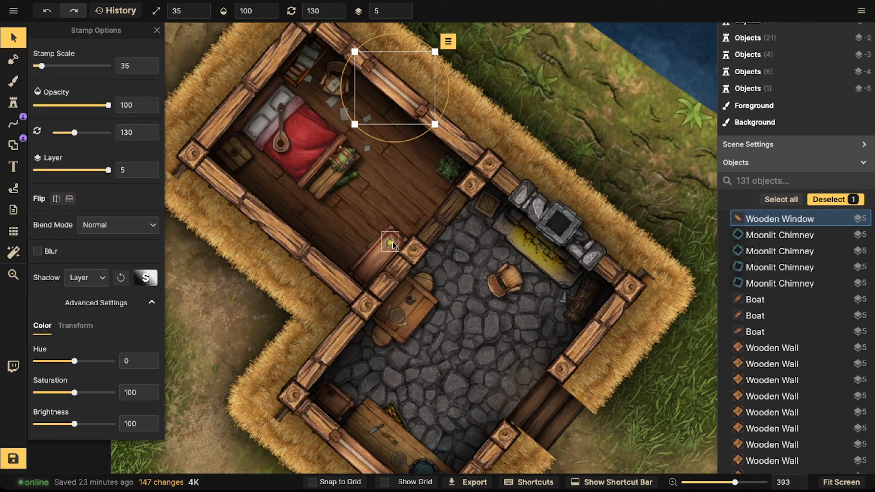
pyautogui.moveTo(383, 76); pyautogui.dragTo(385, 74)
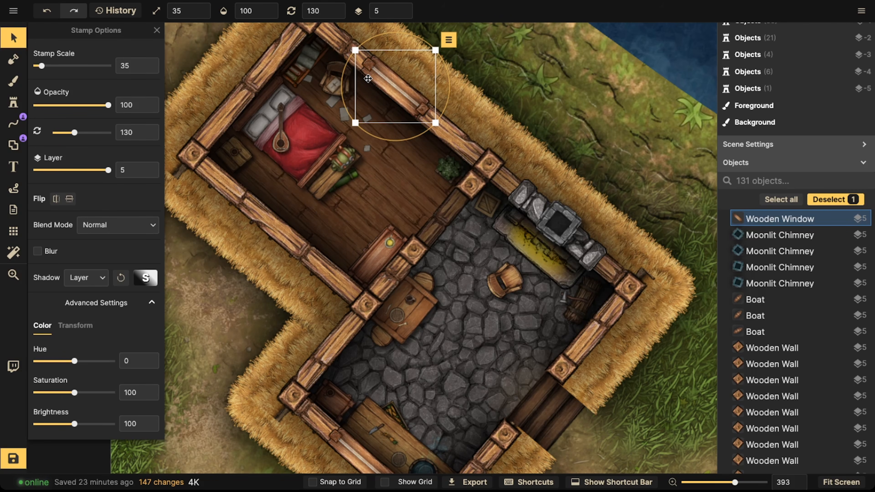
pyautogui.press('Escape')
# Step: Open the stamp catalog and search for hanging
pyautogui.press('space')
pyautogui.moveTo(436, 297); pyautogui.dragTo(405, 192)
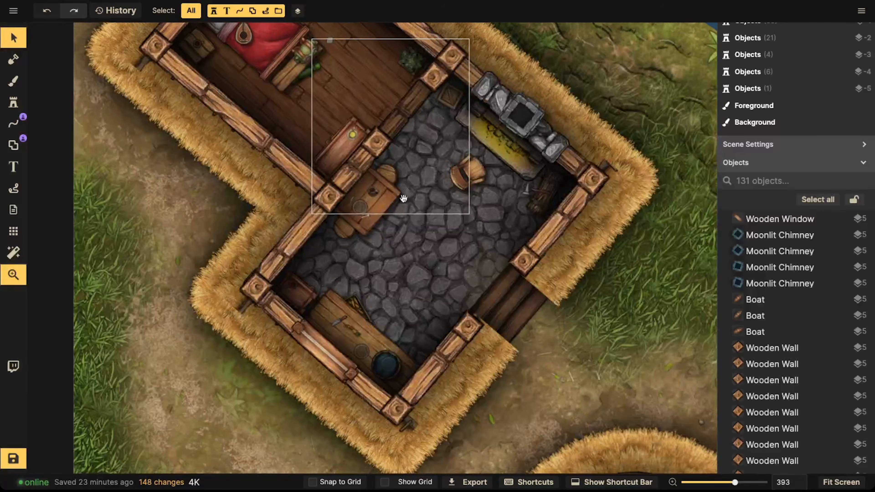
pyautogui.scroll(3, 406, 255)
pyautogui.moveTo(393, 297); pyautogui.dragTo(392, 202)
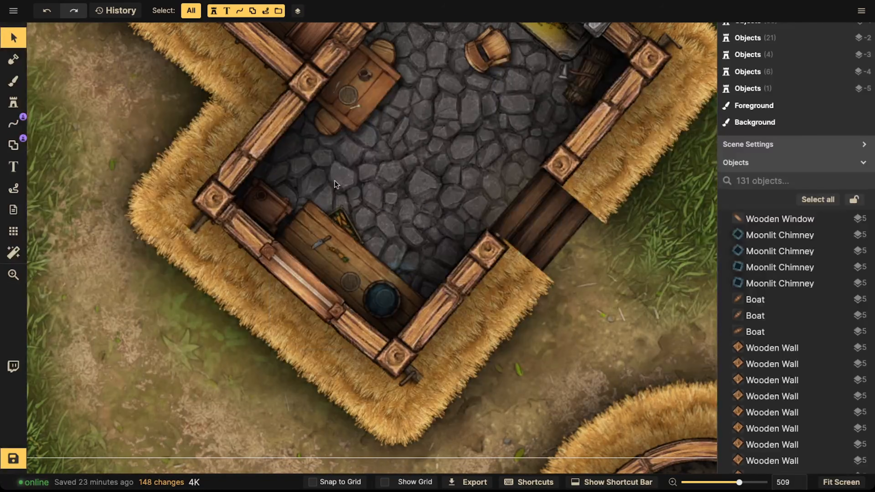
pyautogui.click(14, 108)
pyautogui.click(117, 72)
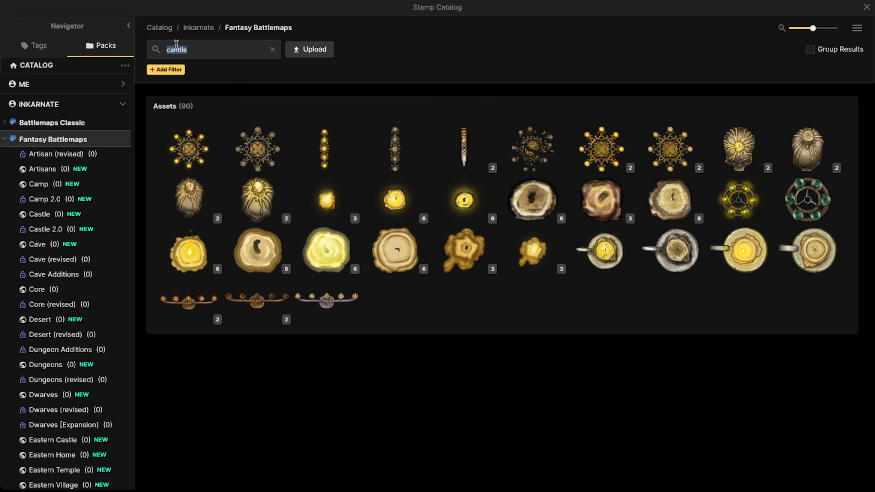
pyautogui.write('hand')
pyautogui.press('Return')
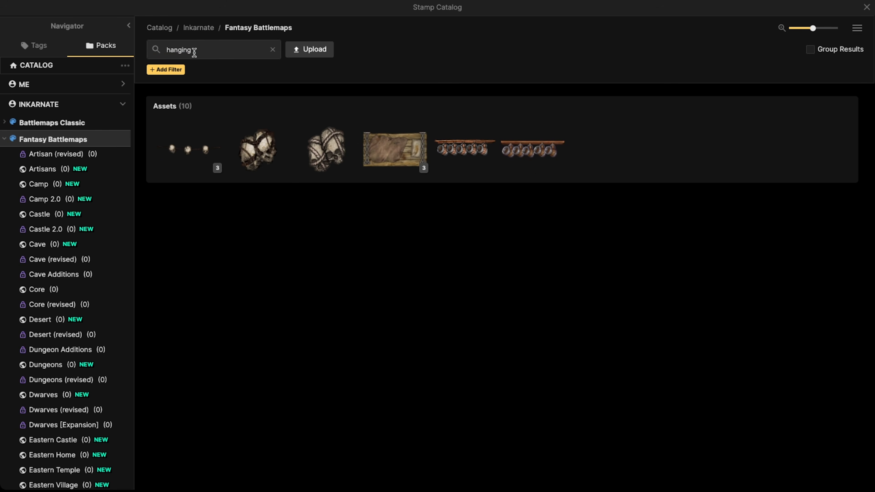
# Step: Search the stamp catalog for food and pick the Hung Tomatoes stamp
pyautogui.press('BackSpace')
pyautogui.press('BackSpace')
pyautogui.press('BackSpace')
pyautogui.press('BackSpace')
pyautogui.write('food')
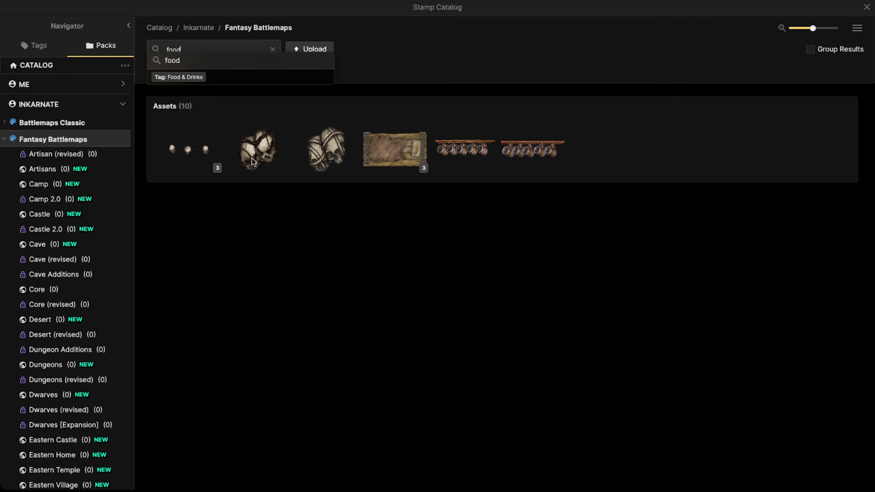
pyautogui.press('Return')
pyautogui.scroll(-3, 482, 228)
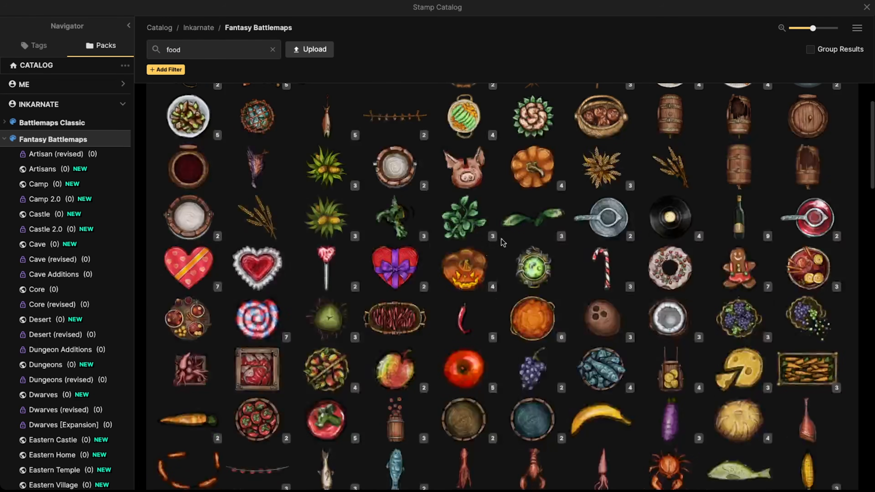
pyautogui.click(255, 453)
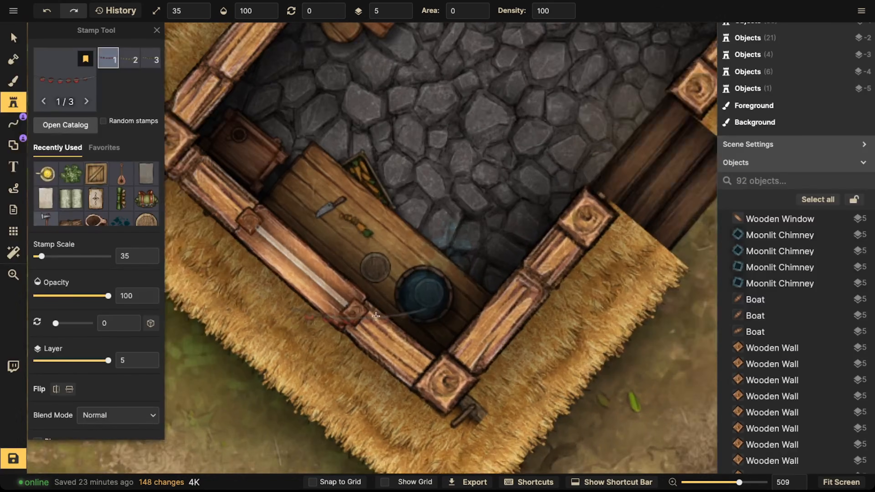
# Step: Stamp a string of hung tomatoes across the kitchen counter below the basin
pyautogui.scroll(3, 376, 316)
pyautogui.click(443, 322)
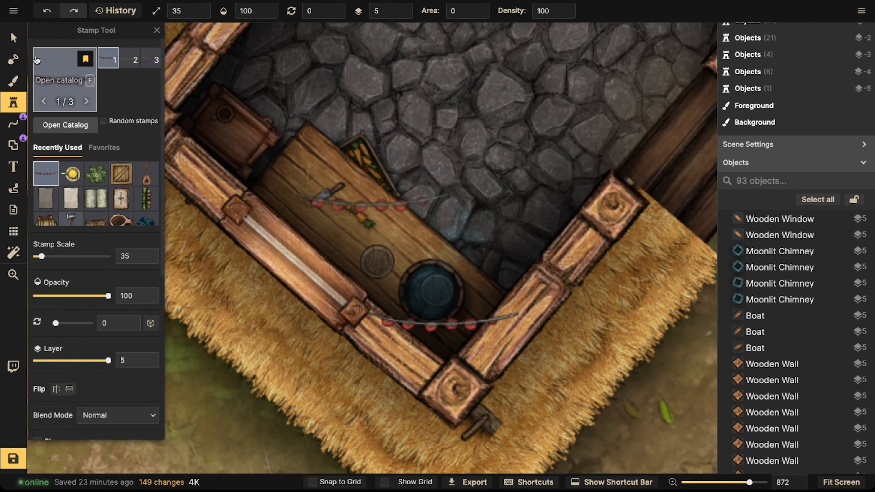
# Step: Select the hung tomatoes, lower their layer to -1 and nudge them slightly upward
pyautogui.click(13, 37)
pyautogui.click(409, 11)
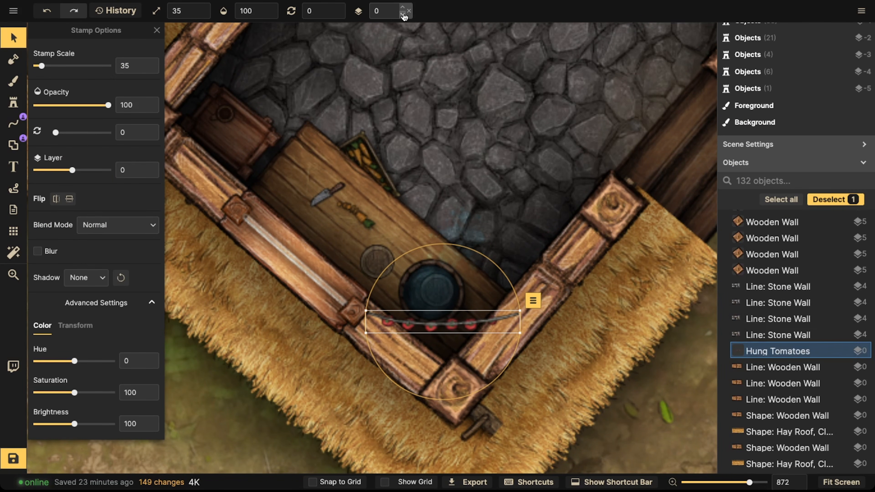
pyautogui.click(403, 15)
pyautogui.moveTo(454, 328); pyautogui.dragTo(452, 307)
# Step: Stamp the third hanging-string variant rotated 45° in the bedroom corner
pyautogui.click(10, 127)
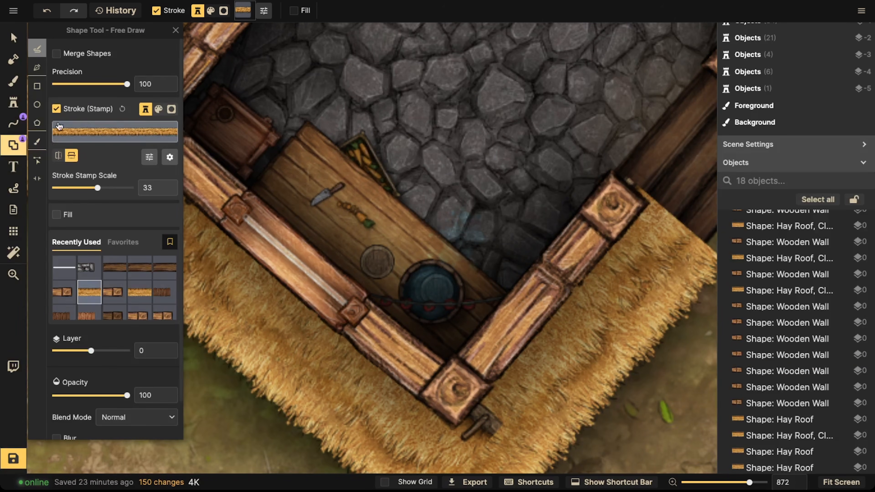
pyautogui.click(13, 102)
pyautogui.press('3')
pyautogui.scroll(6, 220, 119)
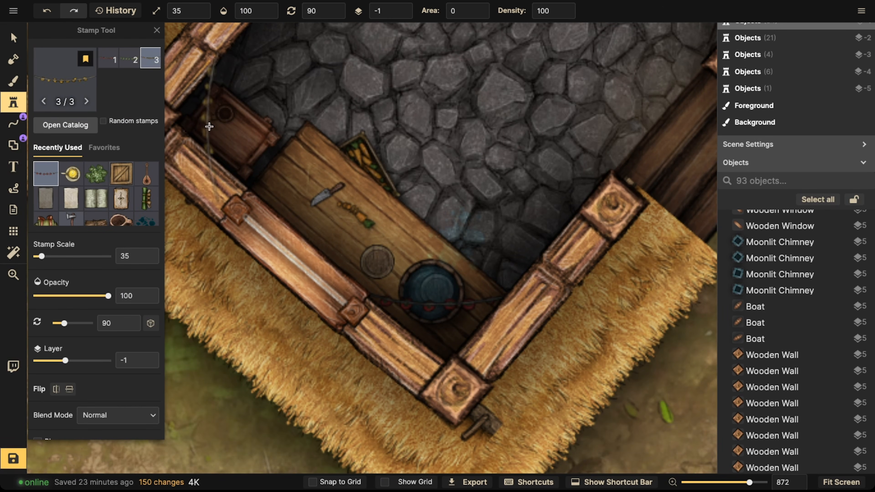
pyautogui.scroll(-4, 218, 118)
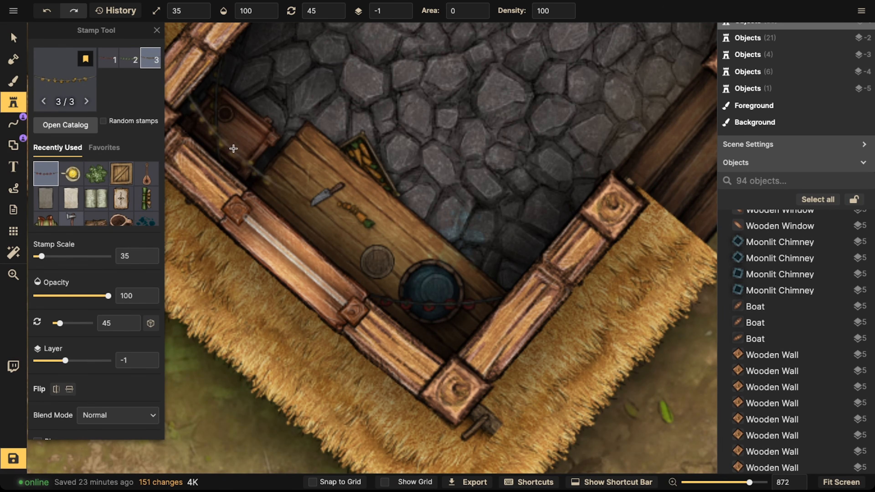
# Step: Stamp the second hanging-herbs variant rotated 330° along the kitchen wall
pyautogui.press('2')
pyautogui.scroll(-4, 489, 257)
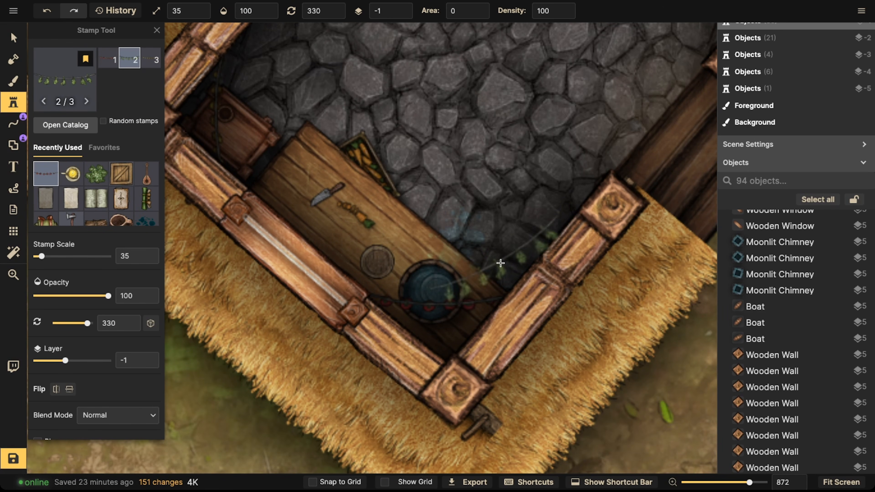
pyautogui.click(504, 277)
# Step: Reposition a couple of placed props in the kitchen with the selection tool
pyautogui.scroll(-5, 505, 277)
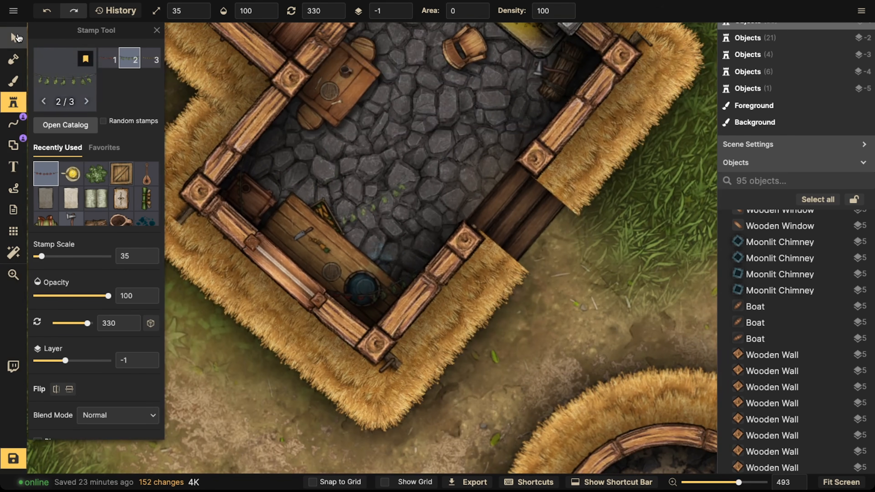
pyautogui.click(18, 38)
pyautogui.scroll(-2, 259, 198)
pyautogui.moveTo(289, 166); pyautogui.dragTo(240, 191)
pyautogui.moveTo(330, 225); pyautogui.dragTo(431, 242)
pyautogui.scroll(-5, 279, 208)
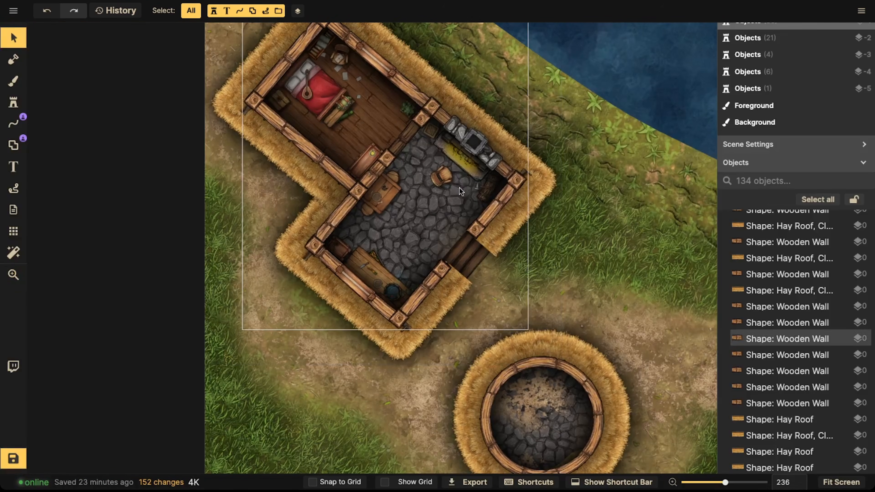
pyautogui.click(443, 176)
pyautogui.moveTo(383, 158); pyautogui.dragTo(395, 187)
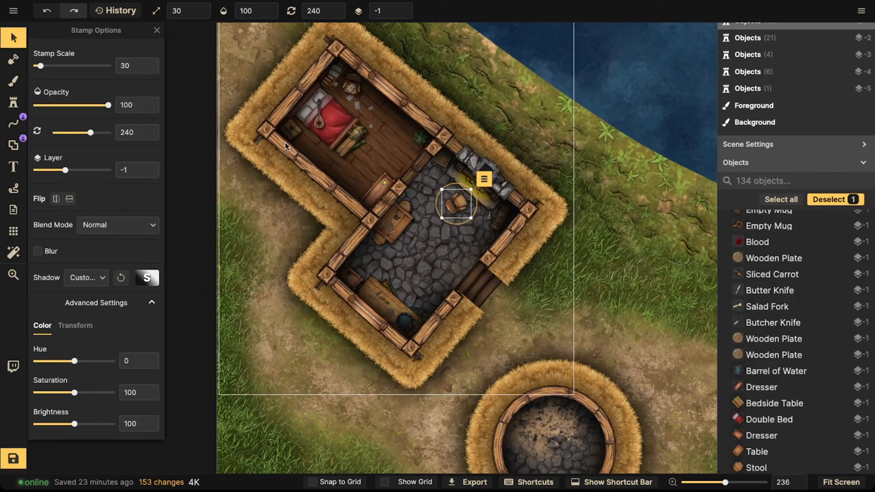
pyautogui.press('Escape')
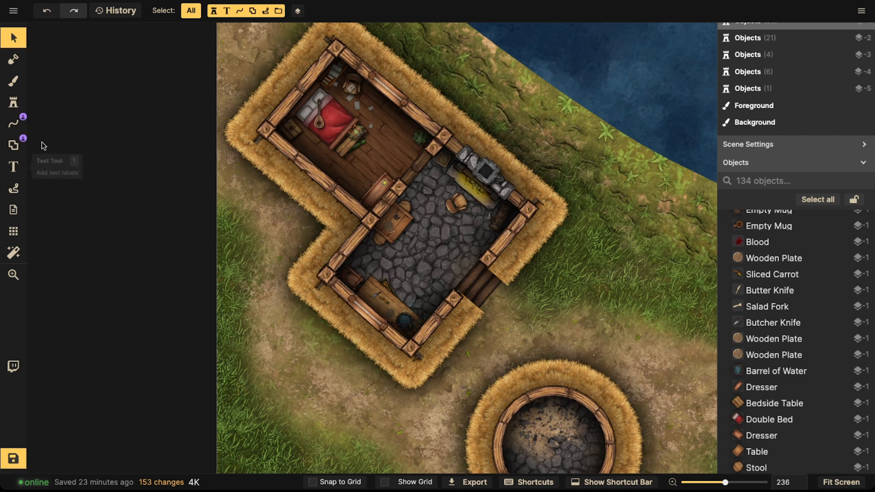
# Step: Select all objects on the map and lock them
pyautogui.scroll(-3, 247, 118)
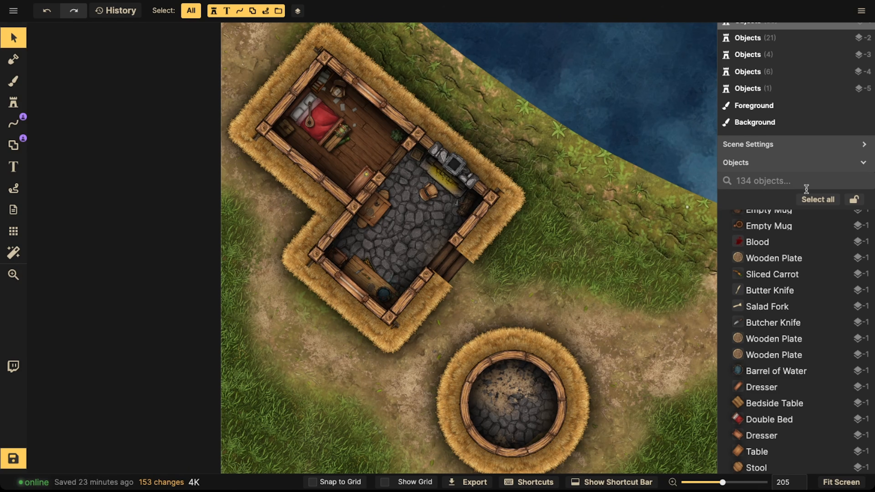
pyautogui.click(817, 200)
pyautogui.press('l')
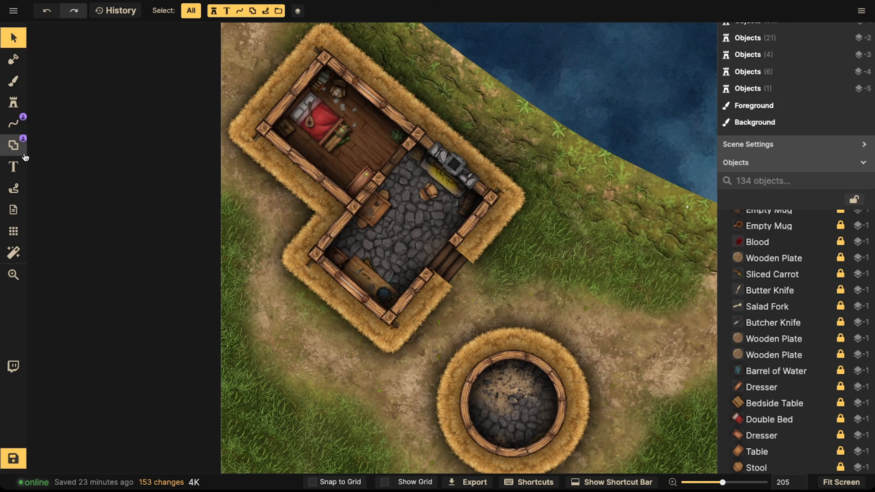
# Step: Set the shape tool to a black fill with no stroke
pyautogui.click(13, 145)
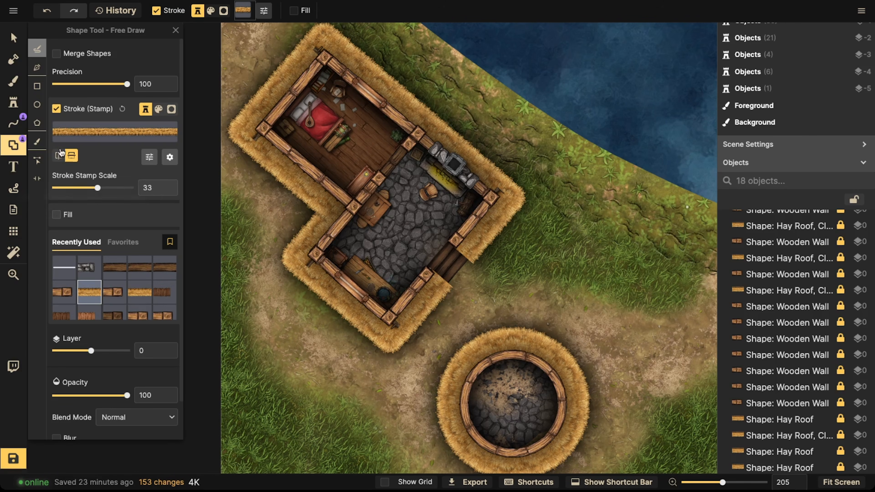
pyautogui.click(58, 109)
pyautogui.click(57, 136)
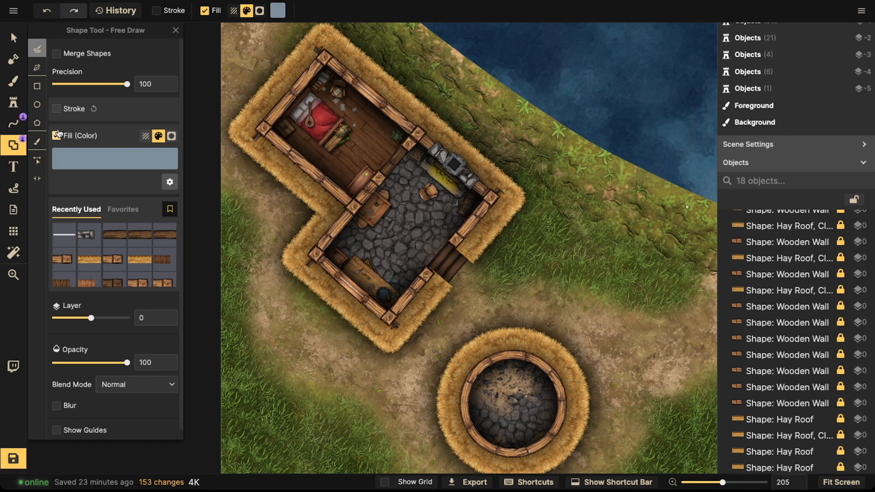
pyautogui.click(119, 163)
pyautogui.moveTo(231, 113); pyautogui.dragTo(110, 198)
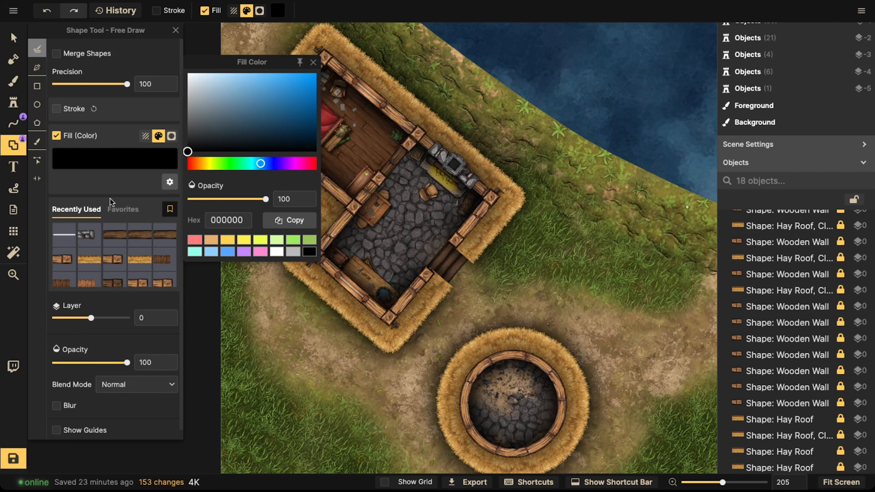
pyautogui.click(111, 198)
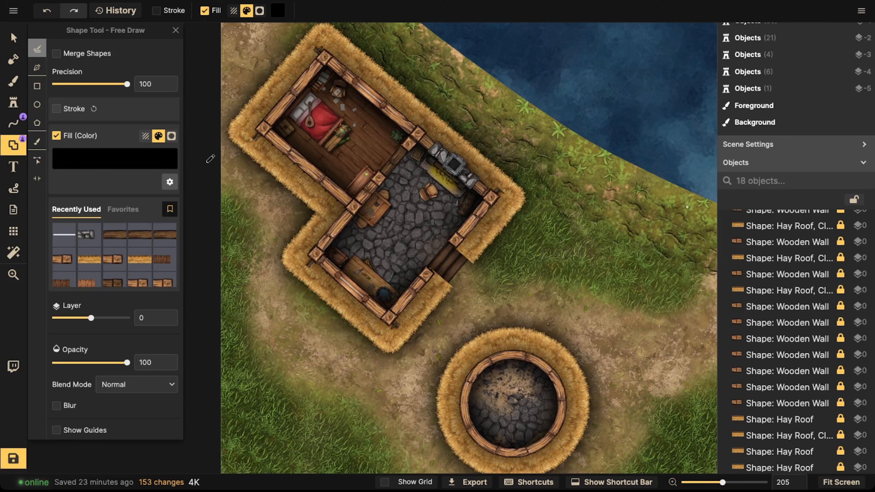
# Step: Switch to the Pen shape with opacity 47 and blur enabled at radius 40
pyautogui.scroll(-1, 298, 161)
pyautogui.scroll(2, 299, 156)
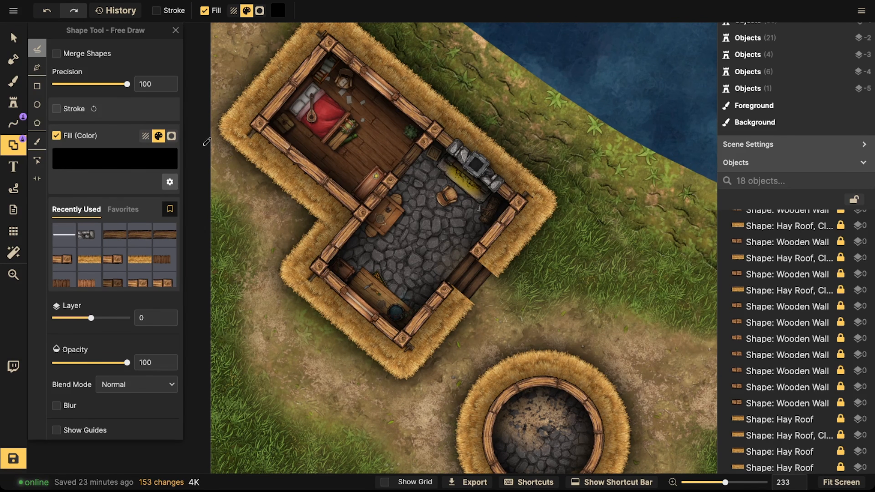
pyautogui.click(38, 87)
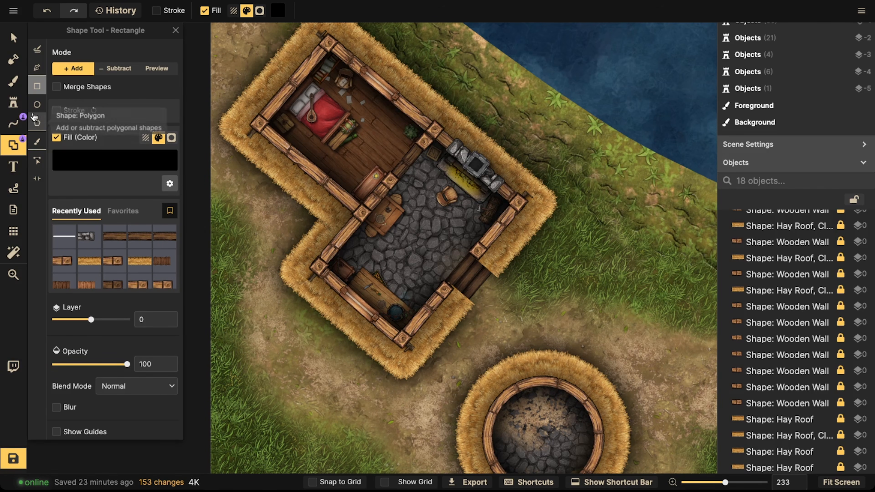
pyautogui.click(37, 69)
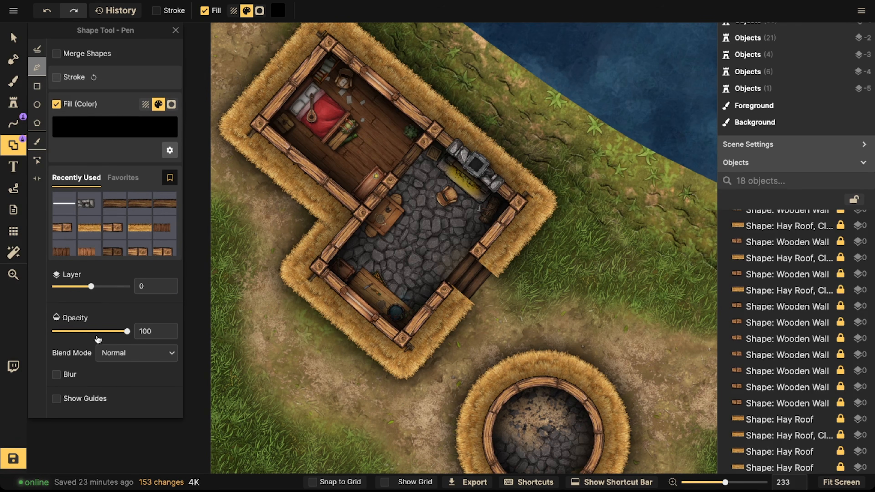
pyautogui.click(56, 375)
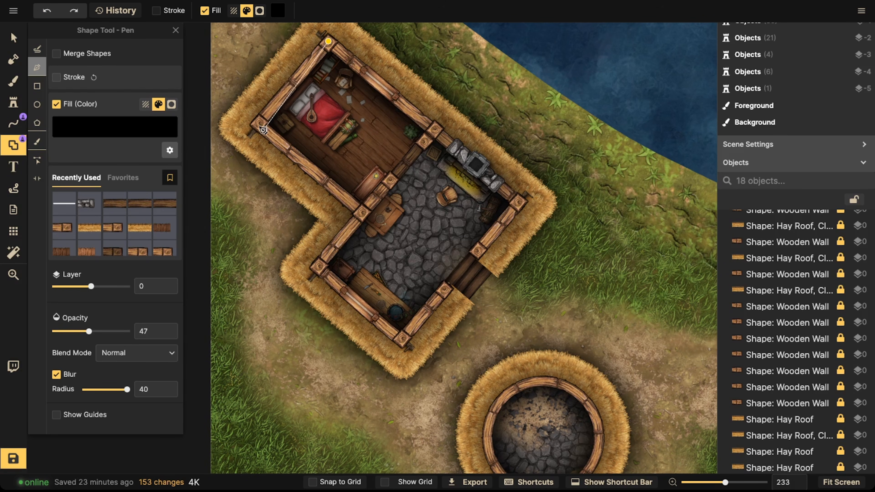
# Step: Draw a polygon shadow shape following the house's outer walls and add it
pyautogui.click(259, 125)
pyautogui.click(362, 211)
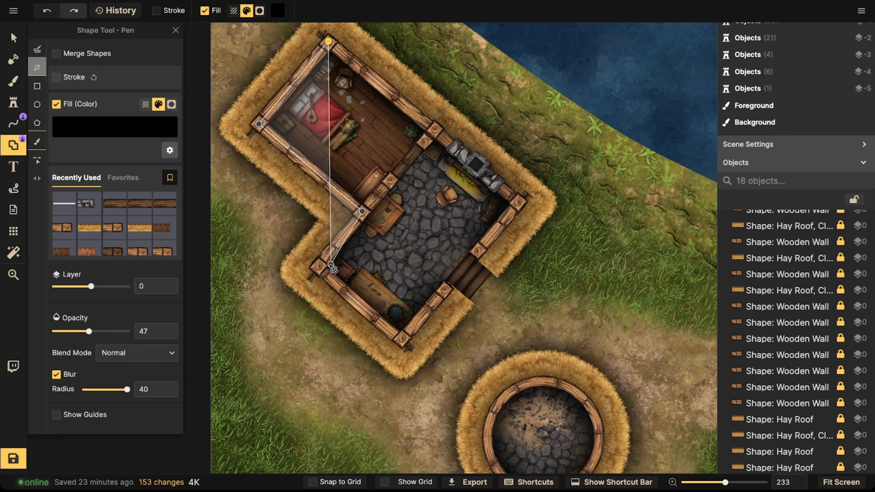
pyautogui.click(316, 268)
pyautogui.click(402, 342)
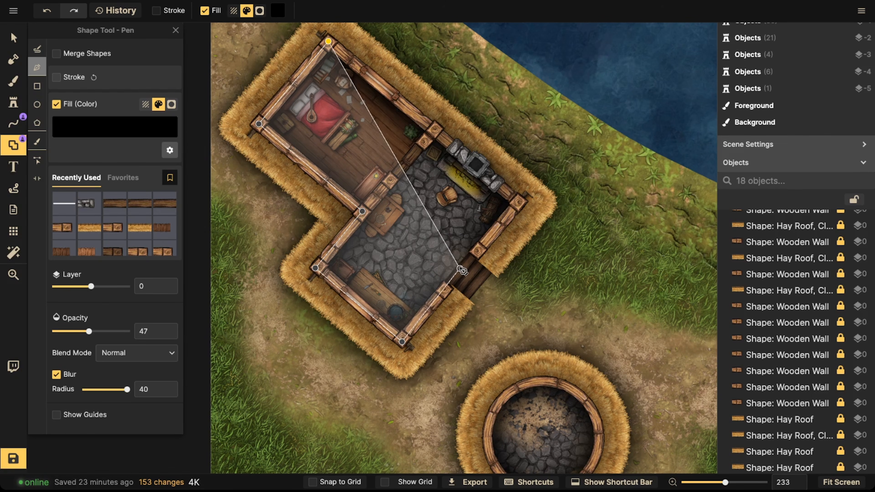
pyautogui.doubleClick(520, 203)
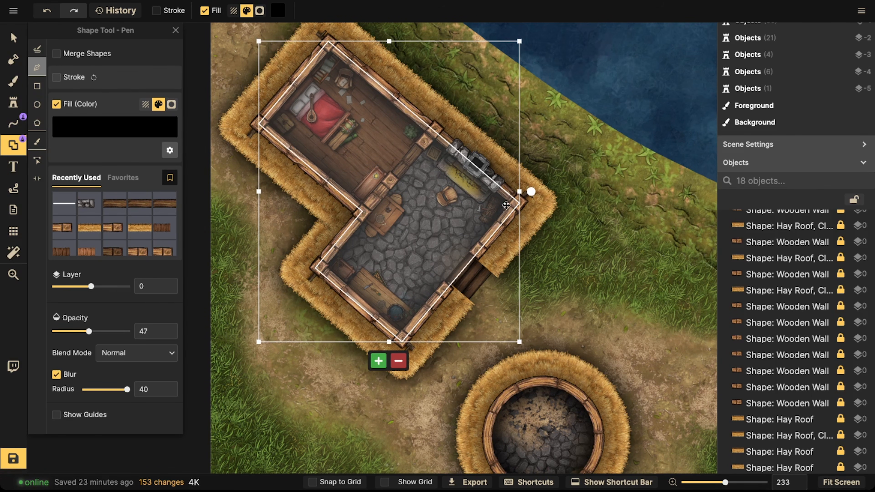
pyautogui.click(376, 362)
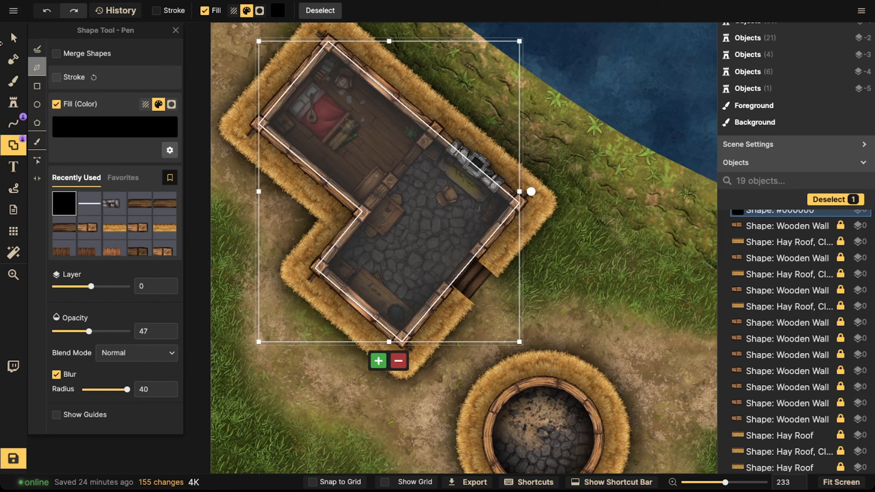
# Step: Switch the shape tool to the subtract brush at size 30
pyautogui.click(13, 38)
pyautogui.scroll(-2, 400, 176)
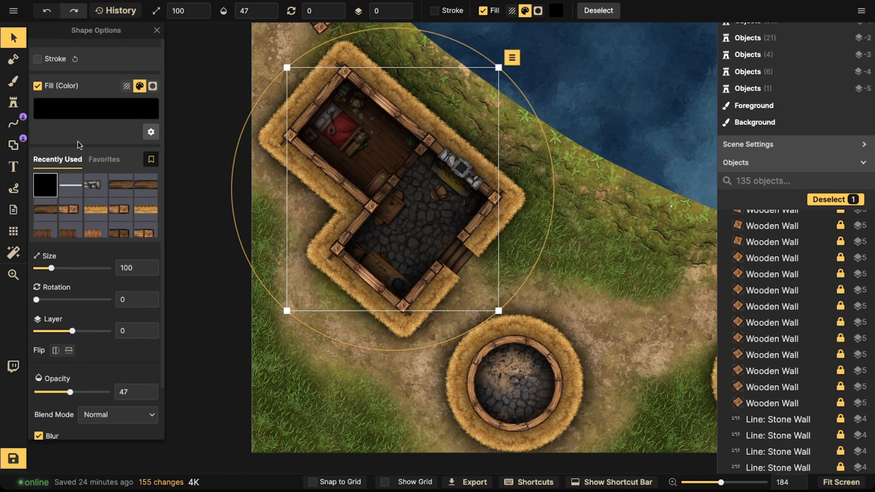
pyautogui.click(13, 146)
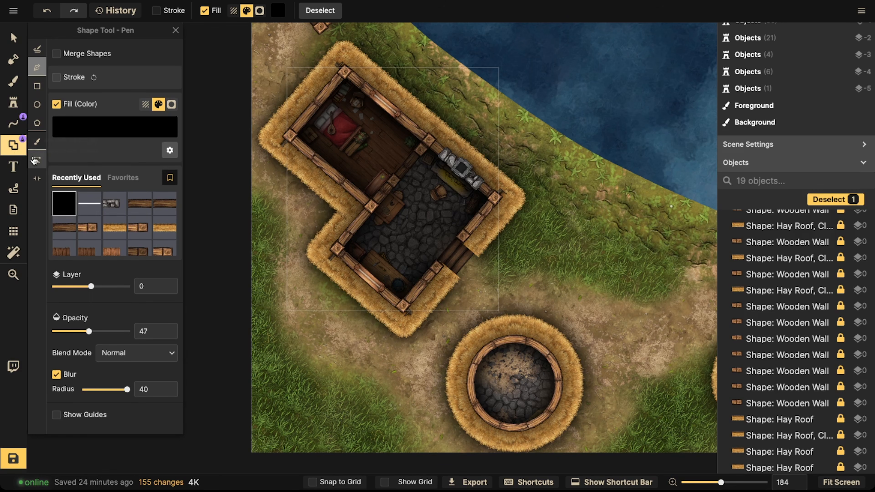
pyautogui.click(36, 144)
pyautogui.click(153, 85)
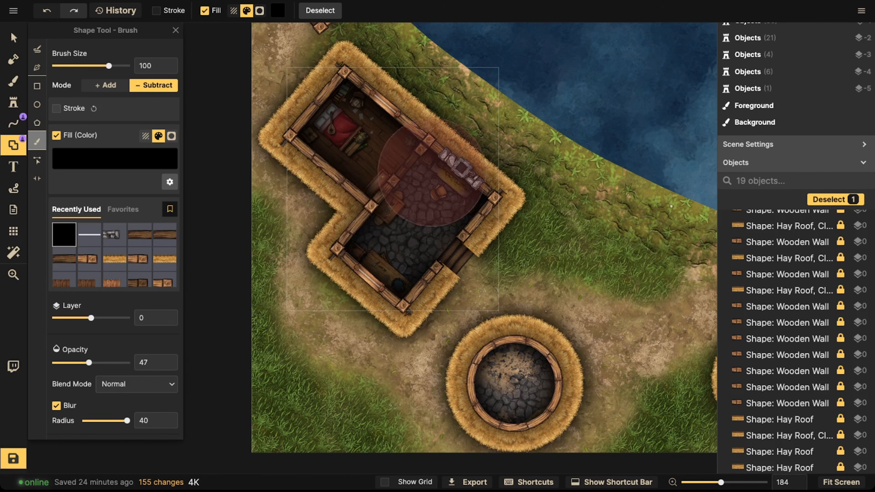
pyautogui.press('[')
pyautogui.press('[')
pyautogui.press('[')
pyautogui.press('[')
pyautogui.press('[')
pyautogui.press('[')
pyautogui.press('[')
pyautogui.press('[')
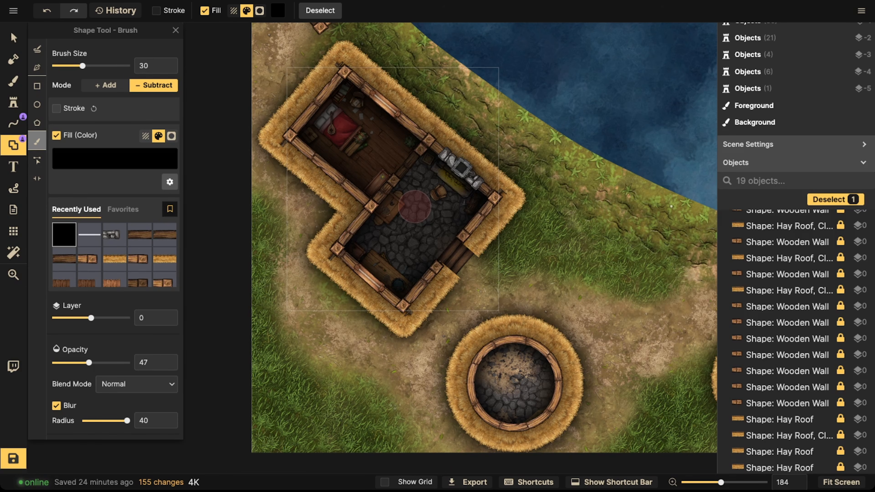
# Step: Erase patches from the dark shadow around the kitchen hearth and the bedroom bed area
pyautogui.moveTo(440, 175)
pyautogui.mouseDown()
pyautogui.moveTo(409, 190)
pyautogui.moveTo(432, 236)
pyautogui.moveTo(395, 207)
pyautogui.moveTo(461, 200)
pyautogui.mouseUp()
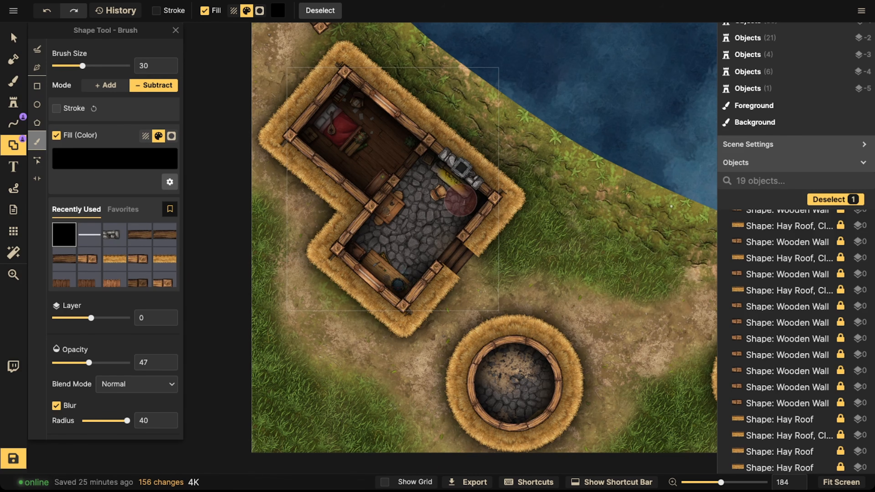
pyautogui.moveTo(411, 179); pyautogui.dragTo(409, 175)
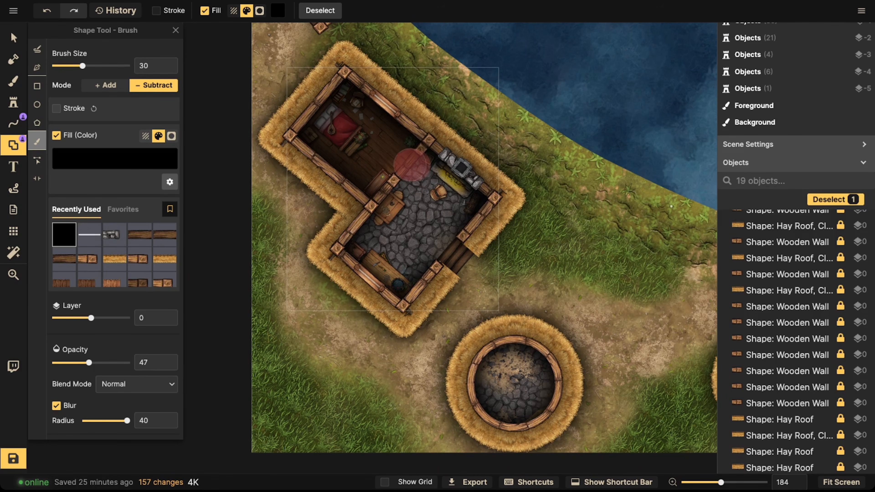
pyautogui.moveTo(347, 157)
pyautogui.mouseDown()
pyautogui.moveTo(325, 152)
pyautogui.moveTo(343, 142)
pyautogui.mouseUp()
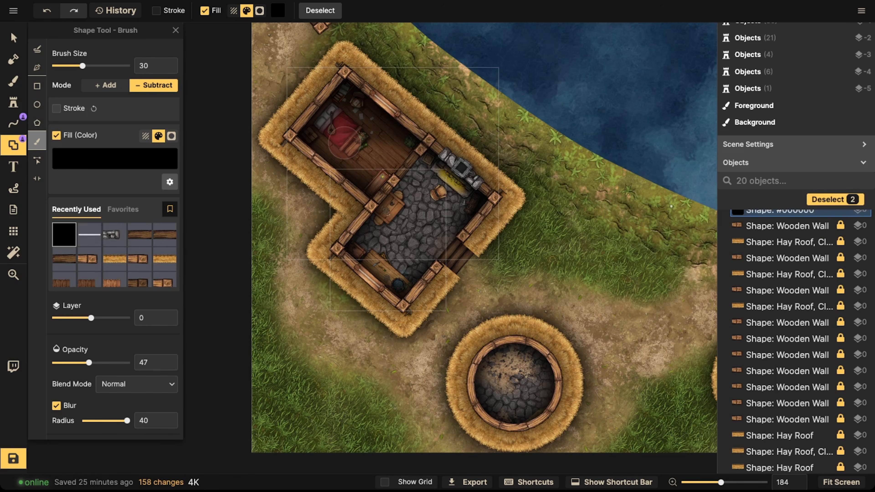
pyautogui.moveTo(386, 99)
pyautogui.mouseDown()
pyautogui.moveTo(346, 129)
pyautogui.moveTo(378, 109)
pyautogui.moveTo(363, 141)
pyautogui.mouseUp()
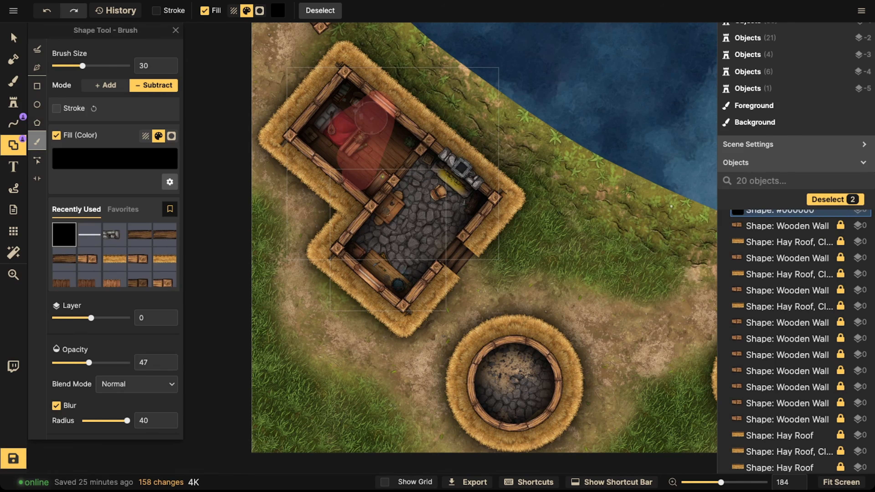
# Step: Erase one more patch of shadow beside the bed and finish the subtract shape
pyautogui.moveTo(336, 148); pyautogui.dragTo(353, 140)
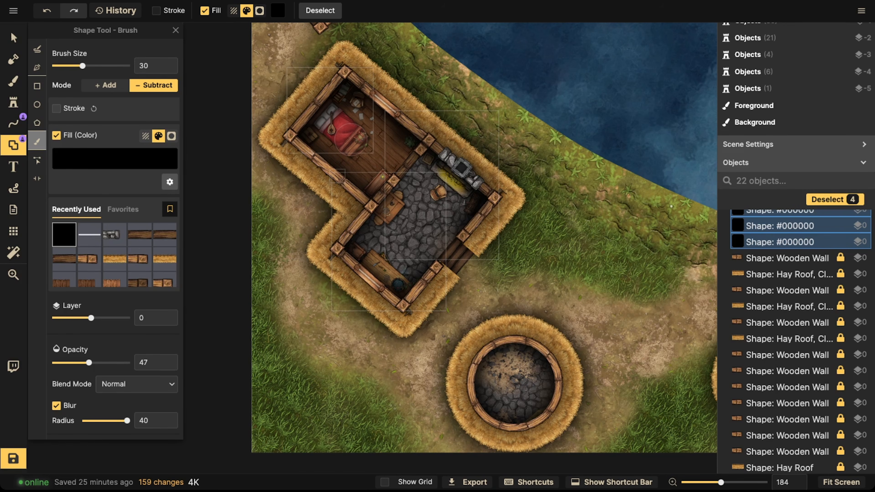
pyautogui.press('Escape')
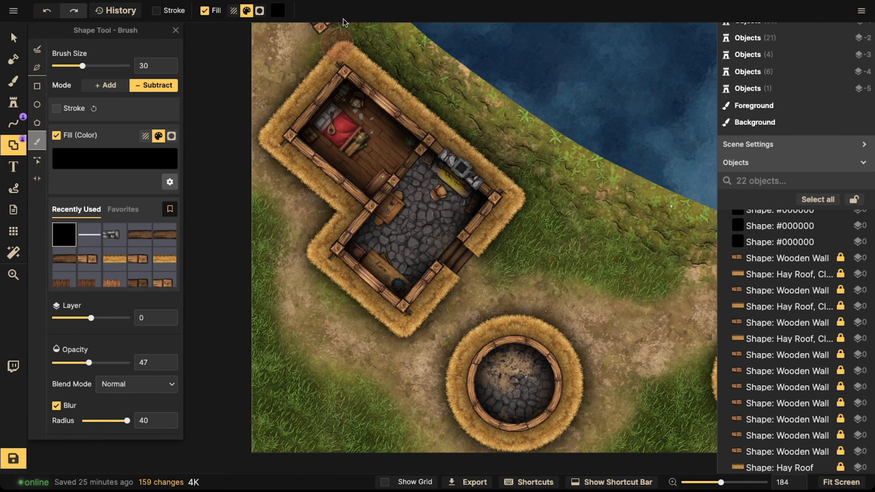
# Step: Search the stamp catalog for light and pick the soft orange glow stamp
pyautogui.scroll(4, 386, 135)
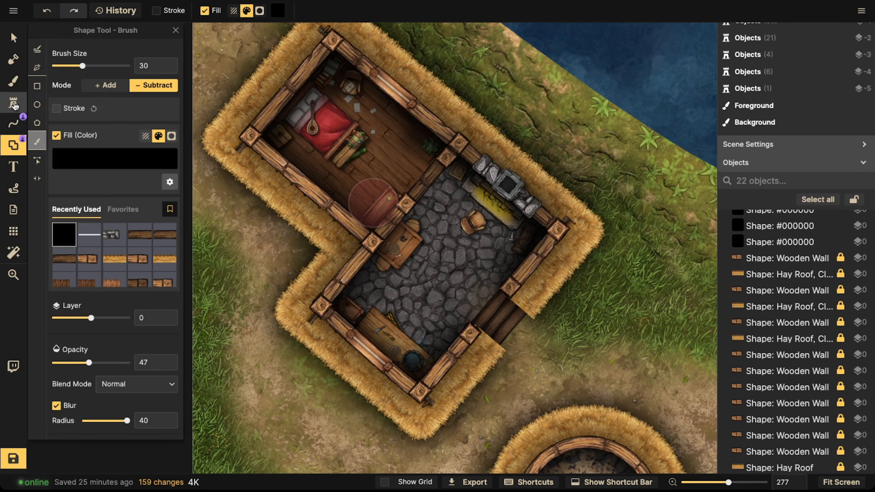
pyautogui.click(14, 102)
pyautogui.write('food')
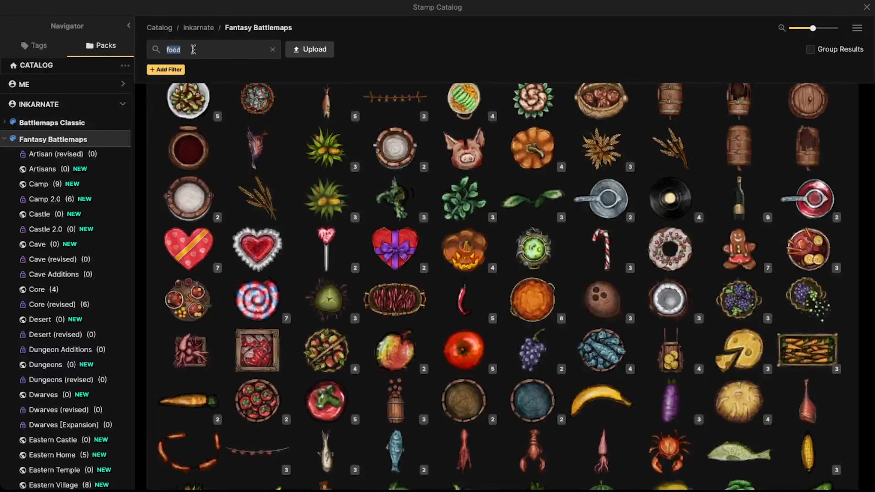
pyautogui.write('light')
pyautogui.press('Return')
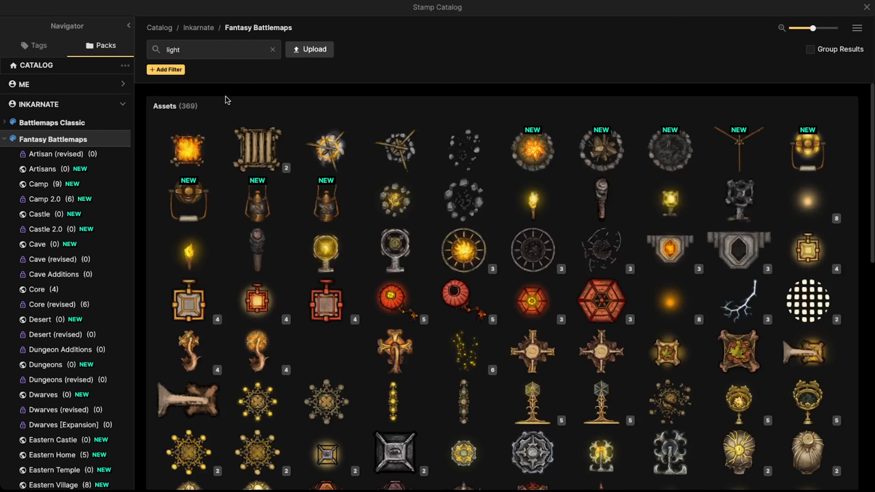
pyautogui.click(655, 300)
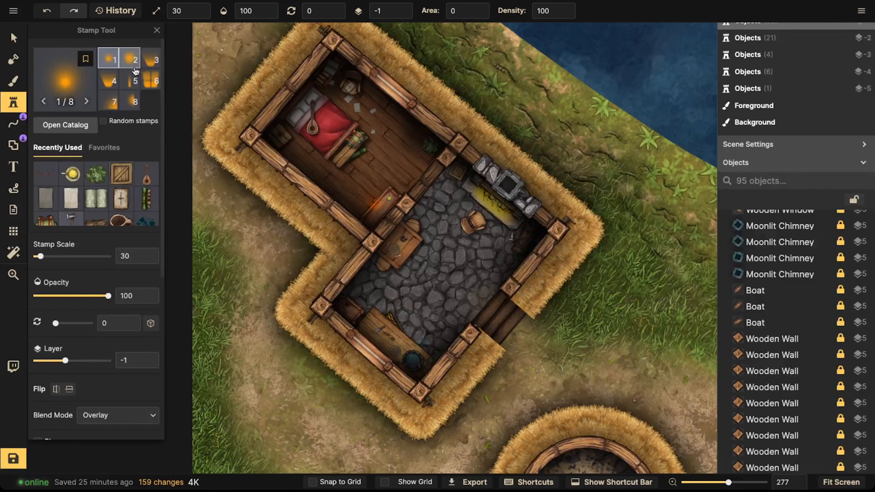
# Step: Stamp the second glow variant at scale 60 on layer 5 in front of the kitchen hearth
pyautogui.scroll(5, 482, 221)
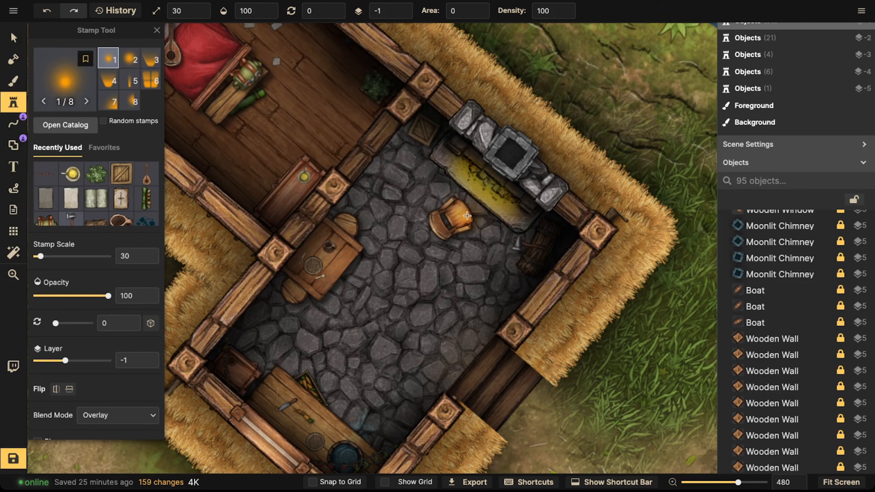
pyautogui.click(403, 7)
pyautogui.scroll(6, 404, 245)
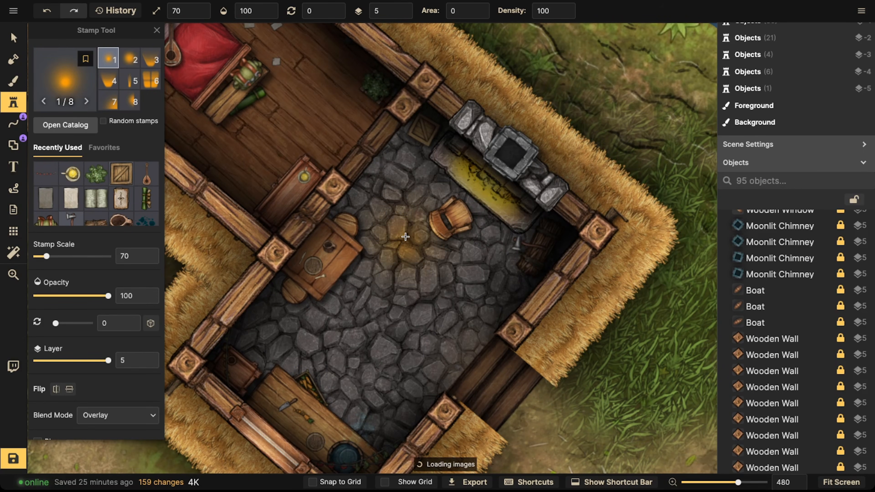
pyautogui.click(129, 58)
pyautogui.scroll(-3, 361, 201)
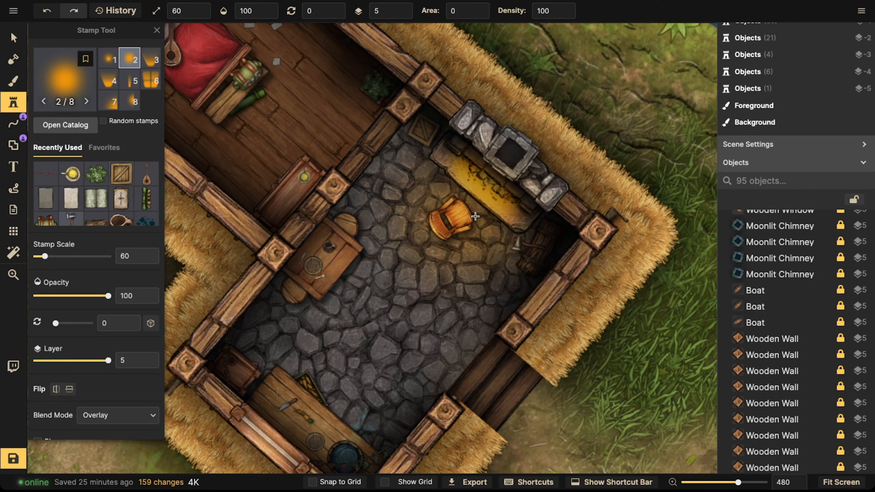
pyautogui.click(476, 206)
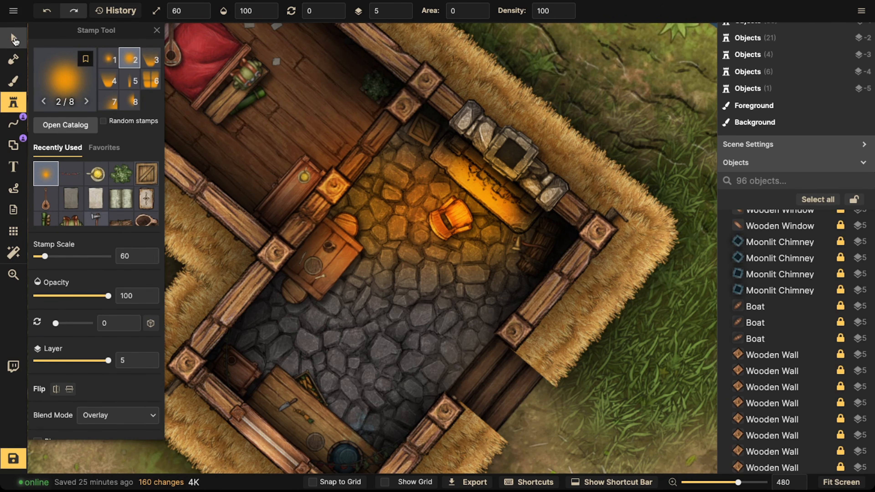
# Step: Duplicate the kitchen chair and place the copy just below the original
pyautogui.click(15, 42)
pyautogui.scroll(-5, 447, 222)
pyautogui.click(447, 222)
pyautogui.click(447, 221)
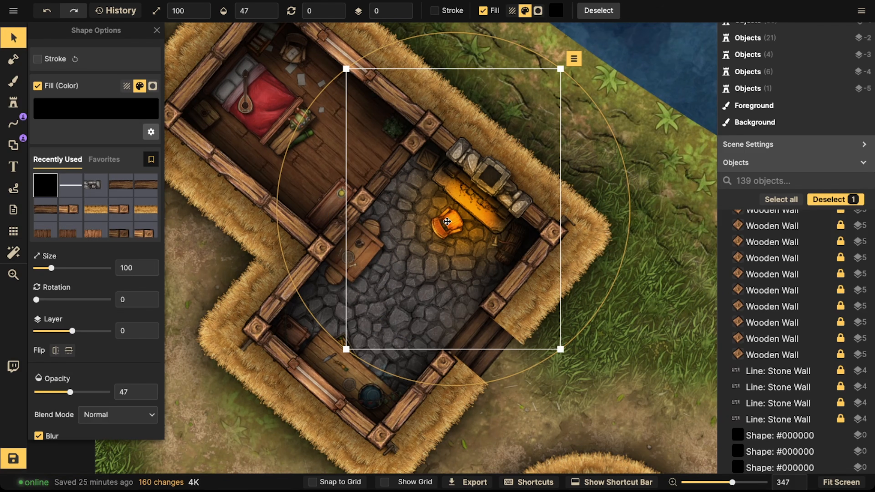
pyautogui.click(5, 44)
pyautogui.scroll(5, 406, 188)
pyautogui.click(461, 237)
pyautogui.click(641, 230)
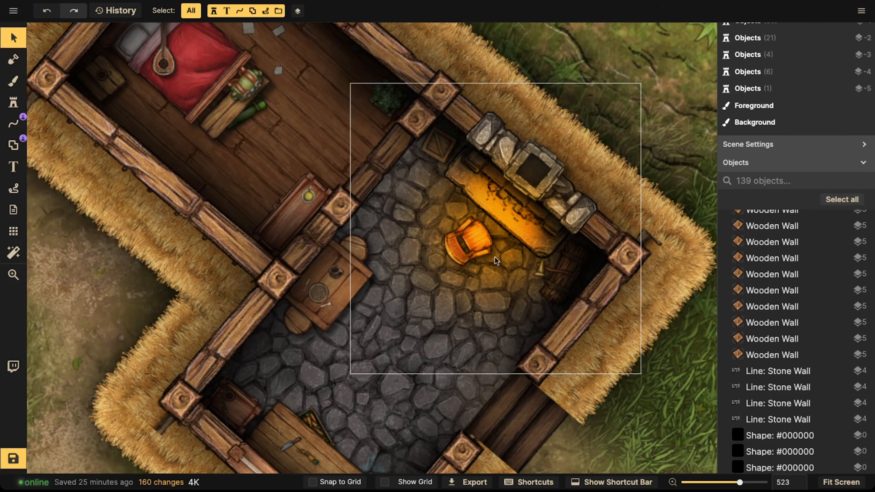
pyautogui.click(471, 244)
pyautogui.moveTo(470, 249); pyautogui.dragTo(415, 217)
pyautogui.scroll(-1, 420, 213)
pyautogui.press('super+v')
pyautogui.moveTo(380, 277); pyautogui.dragTo(383, 254)
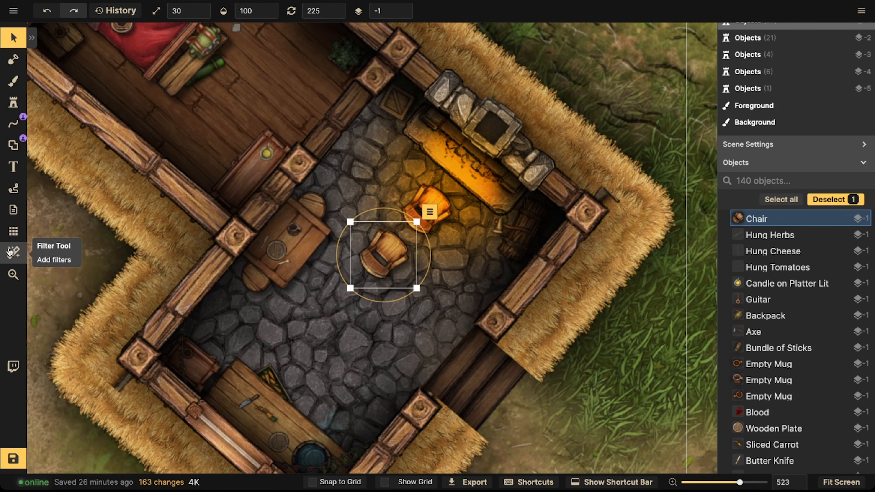
# Step: Set the chair copy's brightness to 0 and its opacity to 51
pyautogui.click(32, 38)
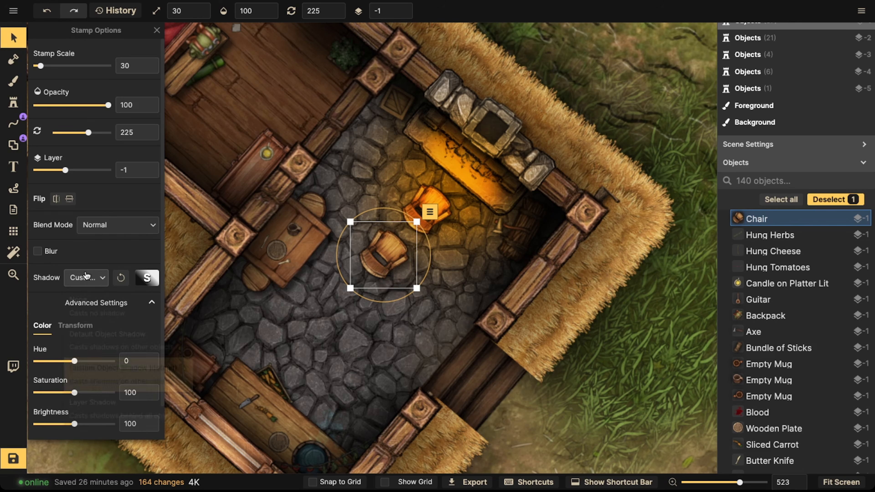
pyautogui.moveTo(66, 421); pyautogui.dragTo(34, 424)
pyautogui.click(74, 105)
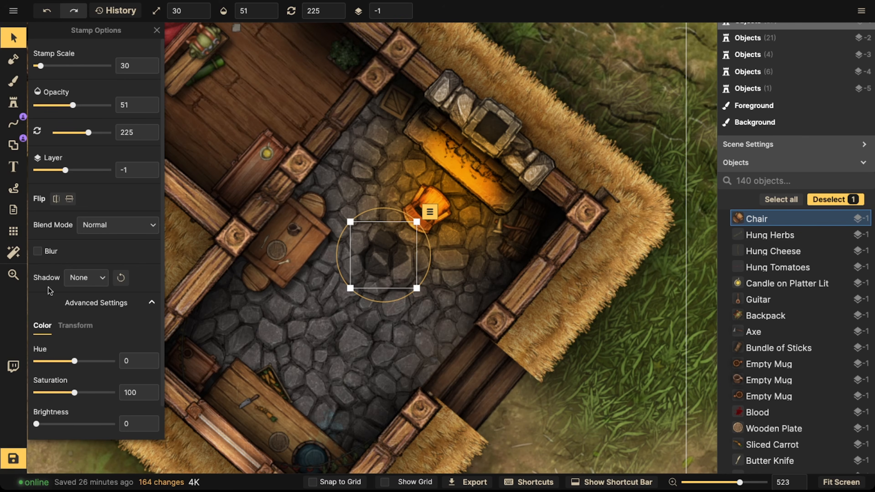
# Step: Position the darkened chair copy underneath the original chair as its shadow
pyautogui.scroll(2, 387, 256)
pyautogui.moveTo(388, 254); pyautogui.dragTo(388, 287)
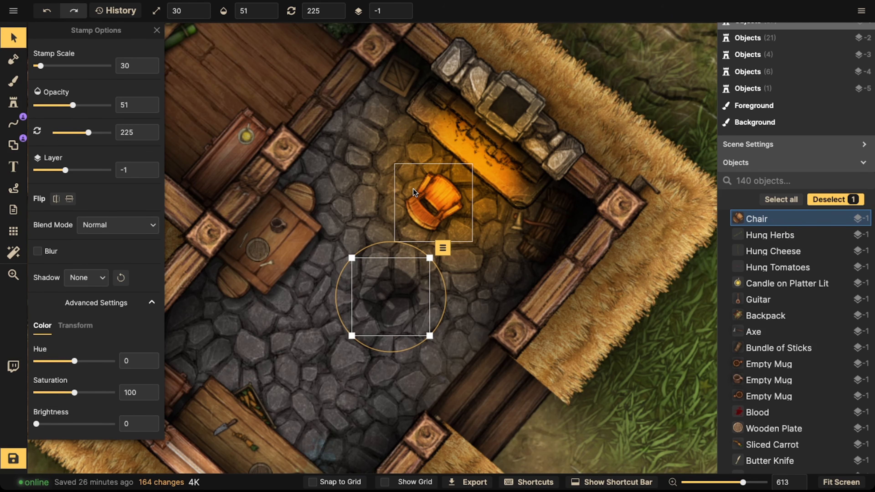
pyautogui.moveTo(397, 290); pyautogui.dragTo(278, 399)
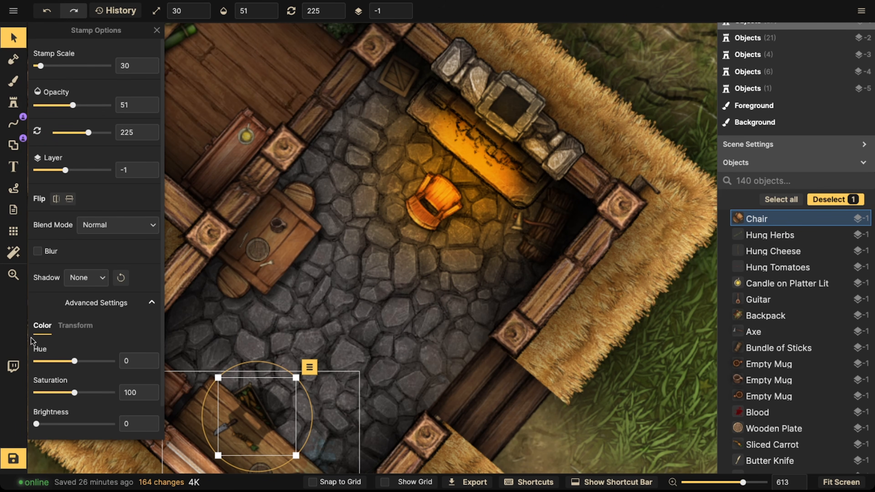
pyautogui.click(37, 251)
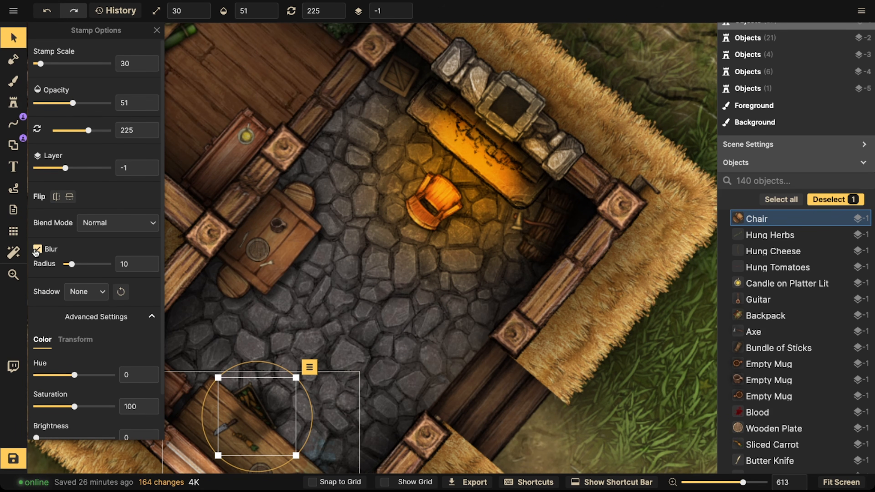
pyautogui.click(37, 251)
pyautogui.moveTo(255, 417); pyautogui.dragTo(414, 221)
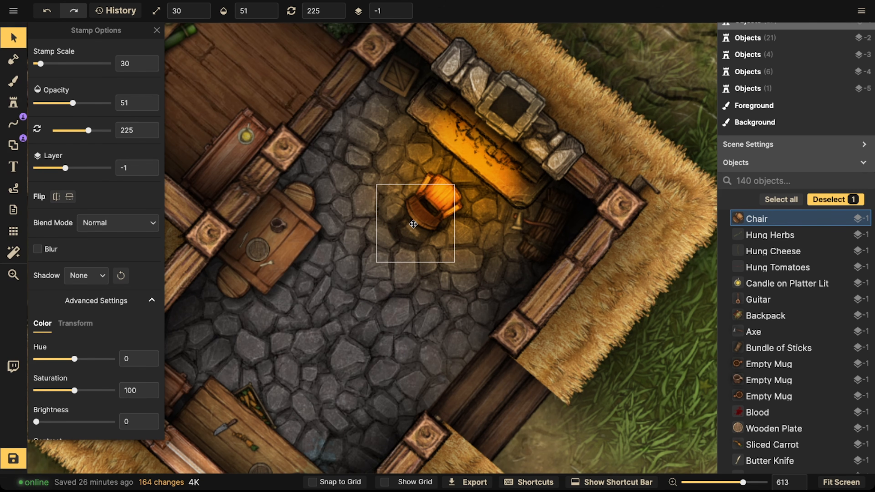
# Step: Put the chair shadow on layer -2 and stretch its height to 152
pyautogui.click(404, 14)
pyautogui.scroll(2, 413, 185)
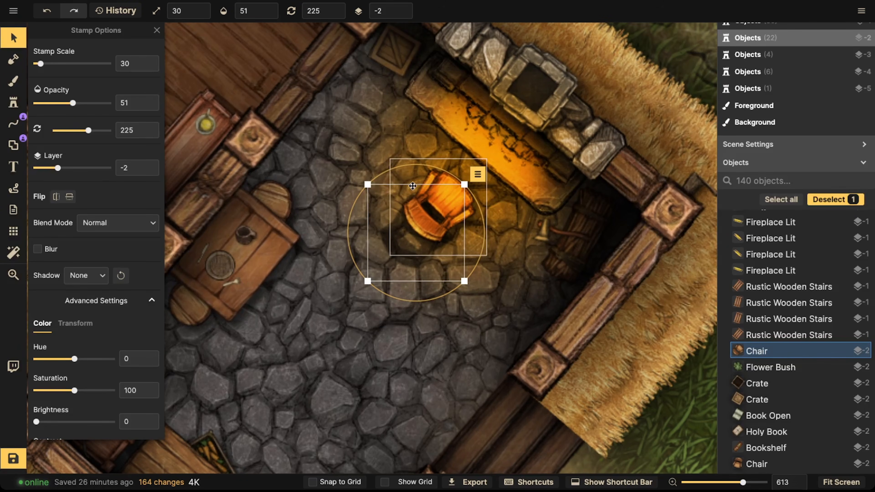
pyautogui.click(85, 322)
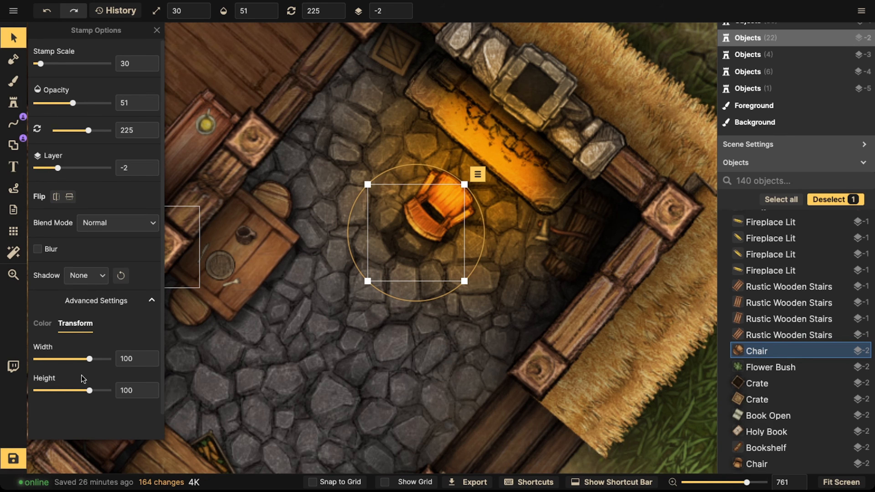
pyautogui.moveTo(91, 392); pyautogui.dragTo(95, 392)
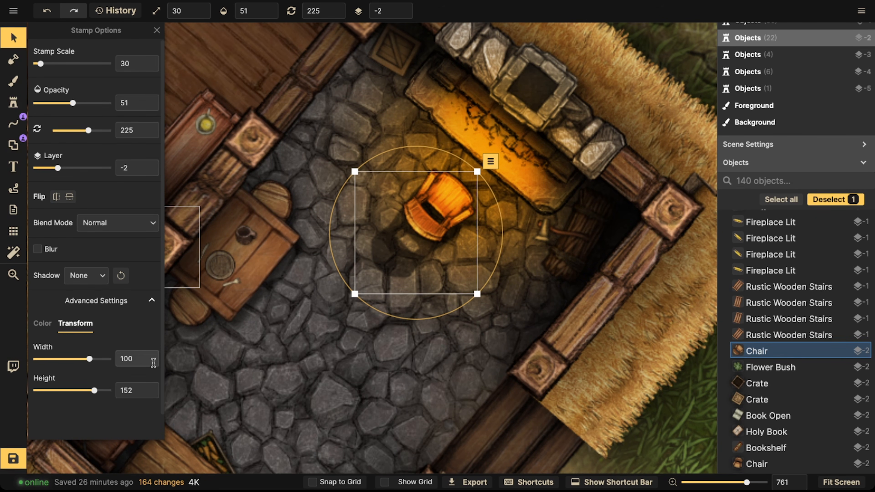
pyautogui.moveTo(383, 244); pyautogui.dragTo(381, 248)
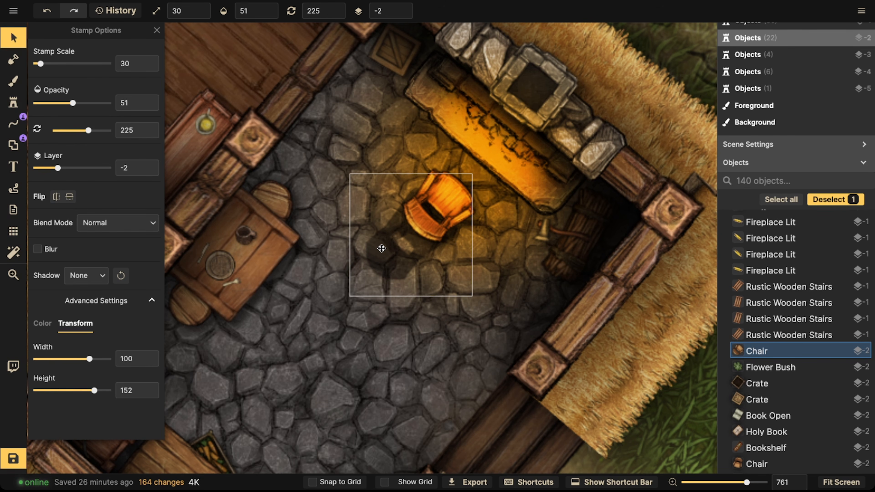
# Step: Select the chair together with its shadow, rotate them to 220 and nudge them into place
pyautogui.keyDown('shift'); pyautogui.click(443, 217); pyautogui.keyUp('shift')
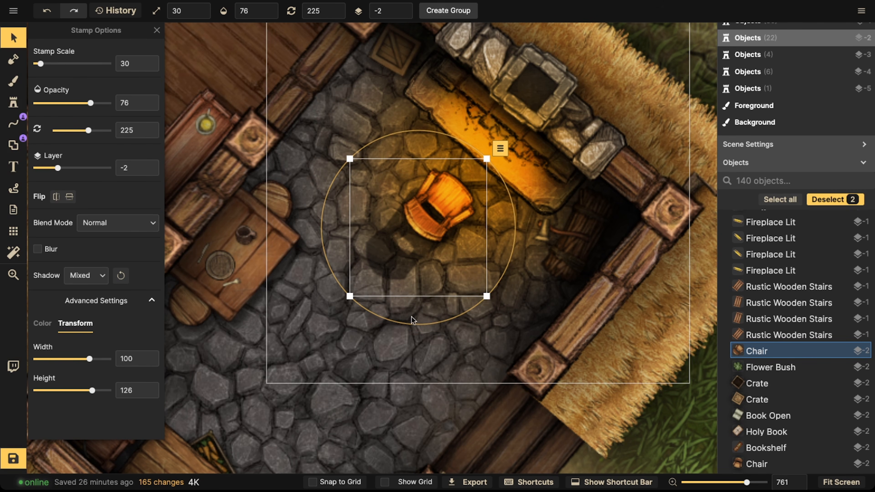
pyautogui.moveTo(413, 323); pyautogui.dragTo(420, 324)
pyautogui.moveTo(426, 216); pyautogui.dragTo(430, 214)
pyautogui.scroll(-5, 430, 214)
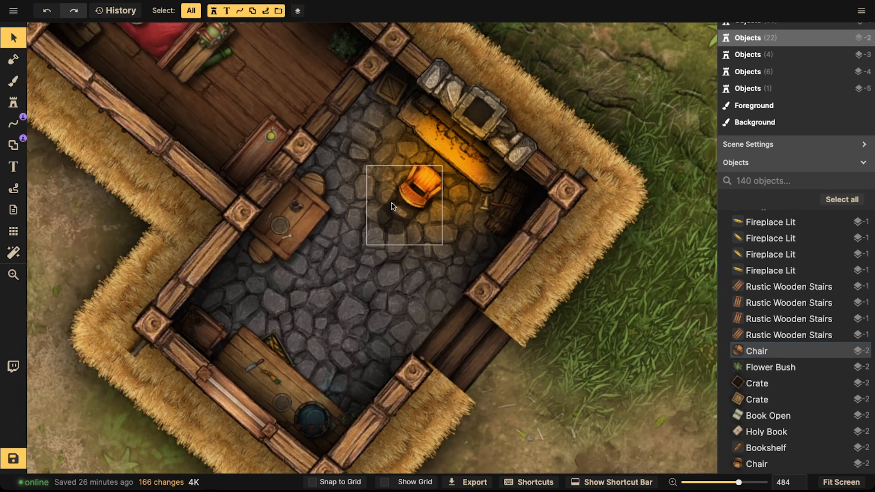
pyautogui.click(394, 211)
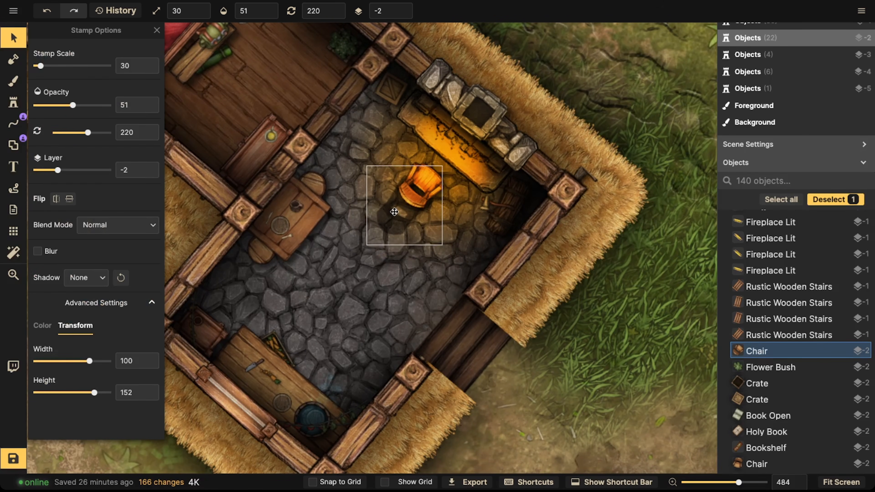
pyautogui.press('Escape')
# Step: Select the kitchen table, dresser and barrel along with their plates, mugs, cutlery and food props
pyautogui.scroll(-2, 362, 186)
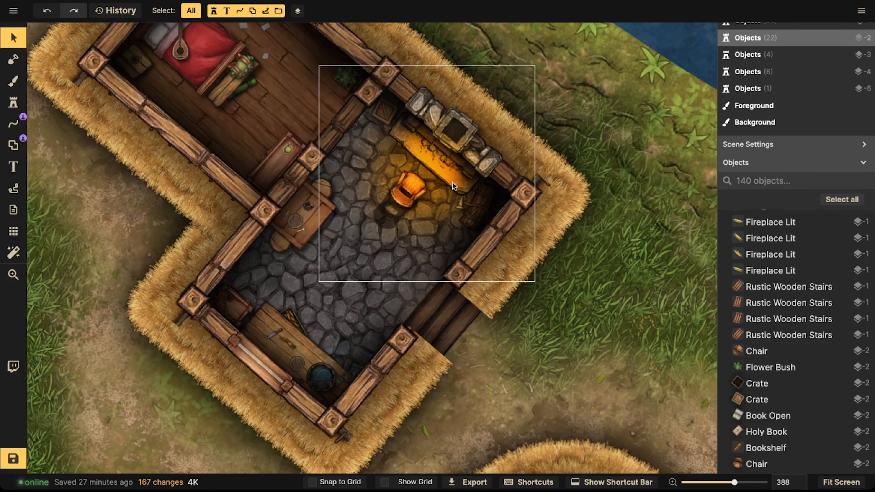
pyautogui.scroll(8, 293, 274)
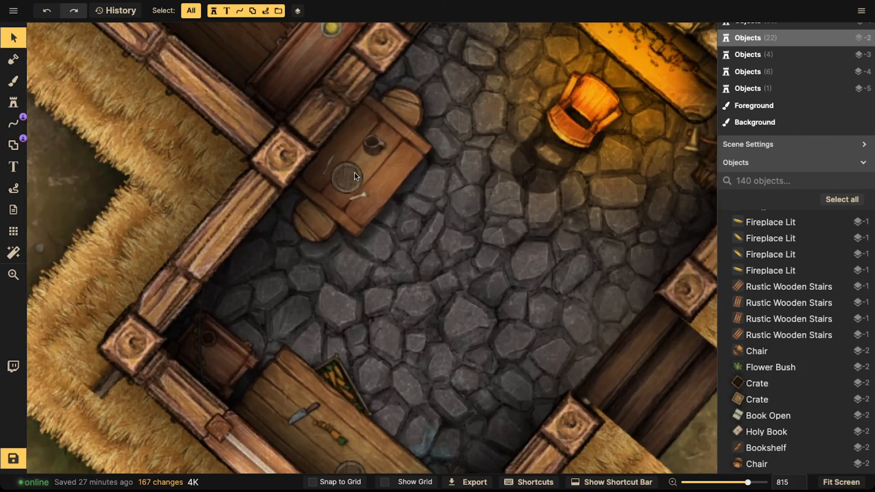
pyautogui.click(354, 173)
pyautogui.keyDown('shift'); pyautogui.click(361, 196); pyautogui.keyUp('shift')
pyautogui.keyDown('shift'); pyautogui.click(330, 165); pyautogui.keyUp('shift')
pyautogui.keyDown('shift'); pyautogui.click(375, 145); pyautogui.keyUp('shift')
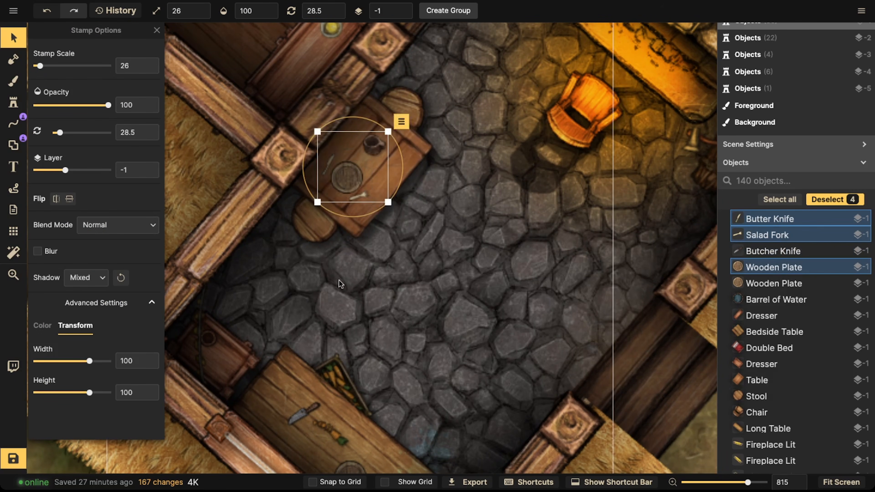
pyautogui.moveTo(327, 390); pyautogui.dragTo(337, 292)
pyautogui.keyDown('shift'); pyautogui.click(313, 313); pyautogui.keyUp('shift')
pyautogui.keyDown('shift'); pyautogui.click(341, 333); pyautogui.keyUp('shift')
pyautogui.keyDown('shift'); pyautogui.click(360, 378); pyautogui.keyUp('shift')
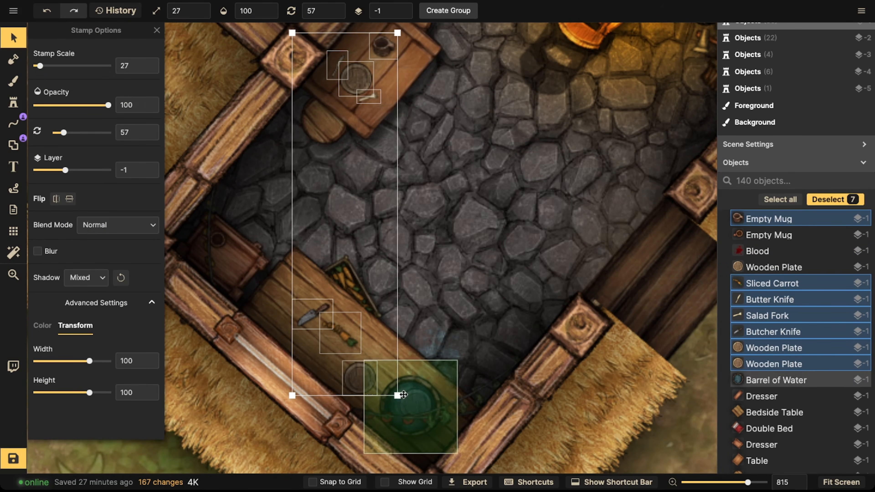
pyautogui.keyDown('shift'); pyautogui.click(413, 400); pyautogui.keyUp('shift')
pyautogui.keyDown('shift'); pyautogui.click(241, 272); pyautogui.keyUp('shift')
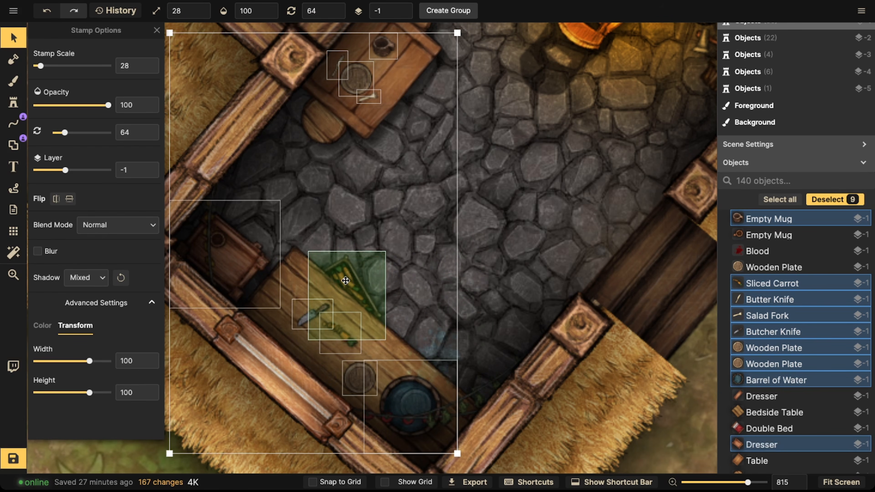
pyautogui.keyDown('shift'); pyautogui.click(344, 280); pyautogui.keyUp('shift')
pyautogui.moveTo(463, 113); pyautogui.dragTo(356, 167)
pyautogui.moveTo(324, 138); pyautogui.dragTo(324, 149)
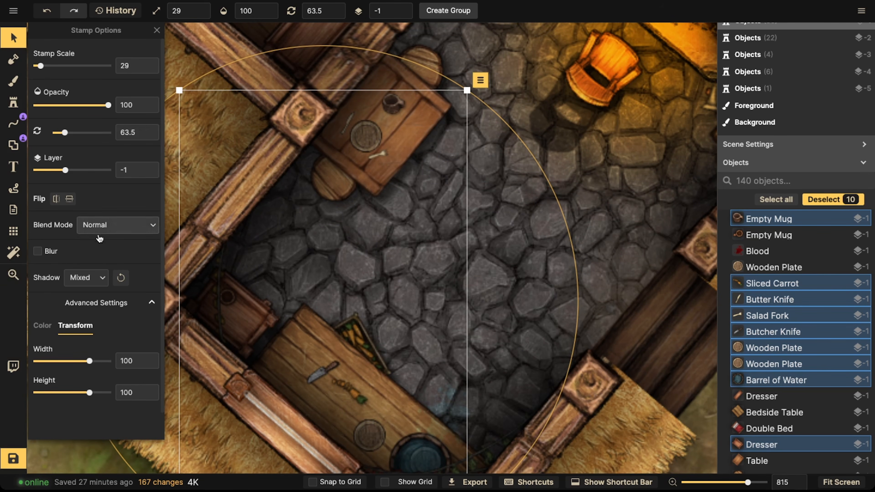
# Step: Give the selected props a custom object shadow with blur 1.9 and horizontal and vertical offsets of 0
pyautogui.moveTo(246, 246); pyautogui.dragTo(363, 226)
pyautogui.click(98, 276)
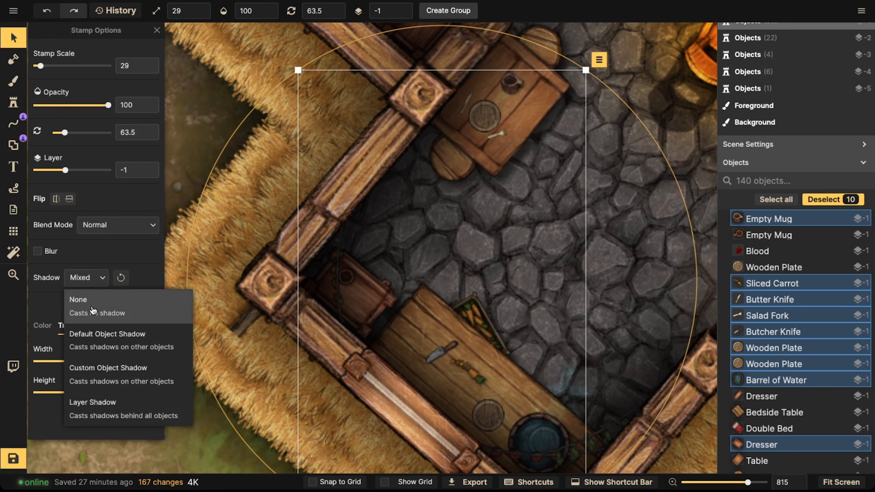
pyautogui.click(98, 366)
pyautogui.click(147, 278)
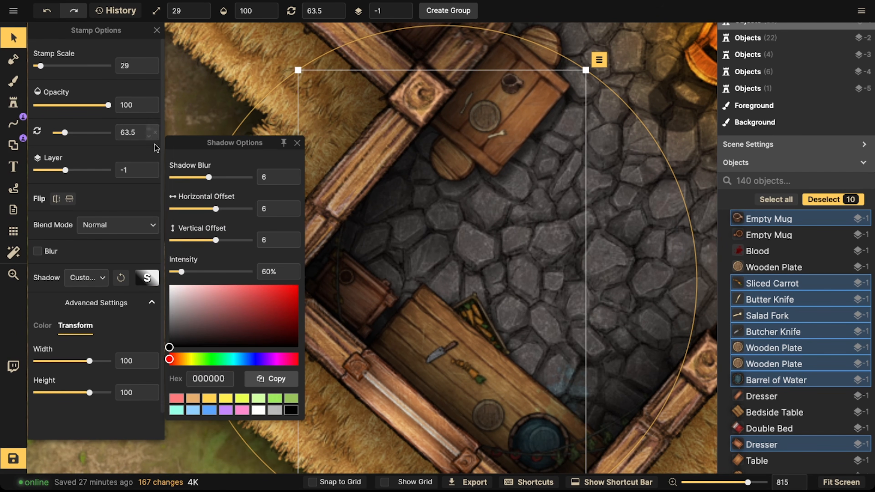
pyautogui.click(198, 177)
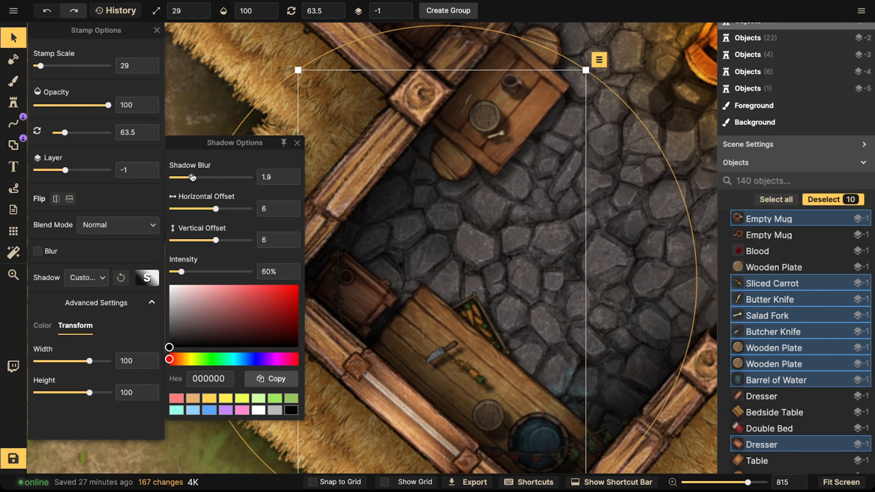
pyautogui.write('0')
pyautogui.press('Tab')
pyautogui.write('0')
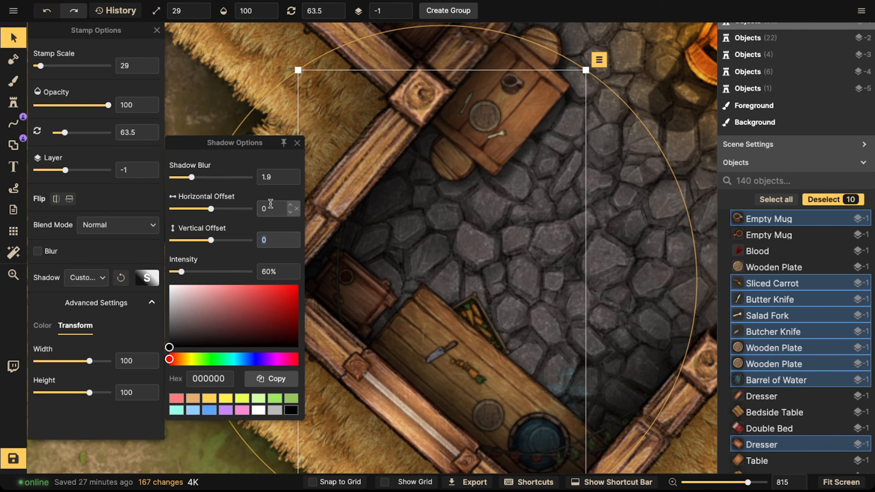
# Step: Set the selected props' shadow horizontal offset to -2.8 and vertical offset to 2.1
pyautogui.moveTo(211, 241); pyautogui.dragTo(210, 242)
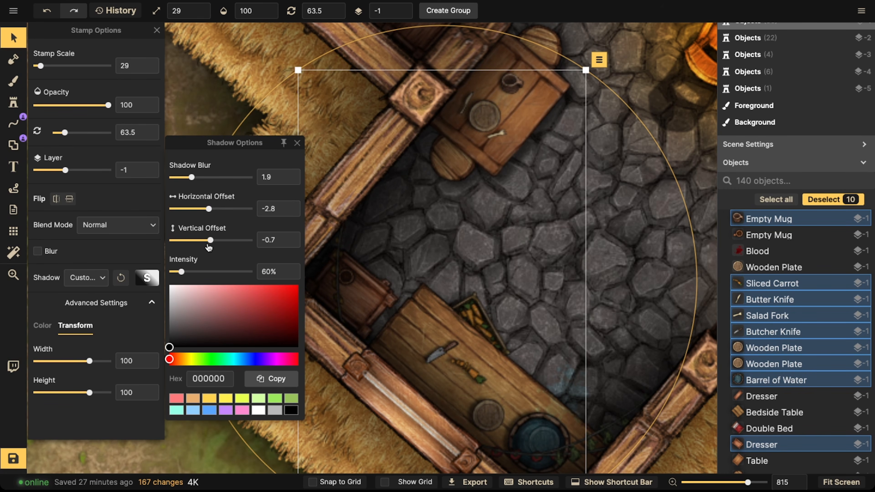
pyautogui.moveTo(208, 245); pyautogui.dragTo(214, 246)
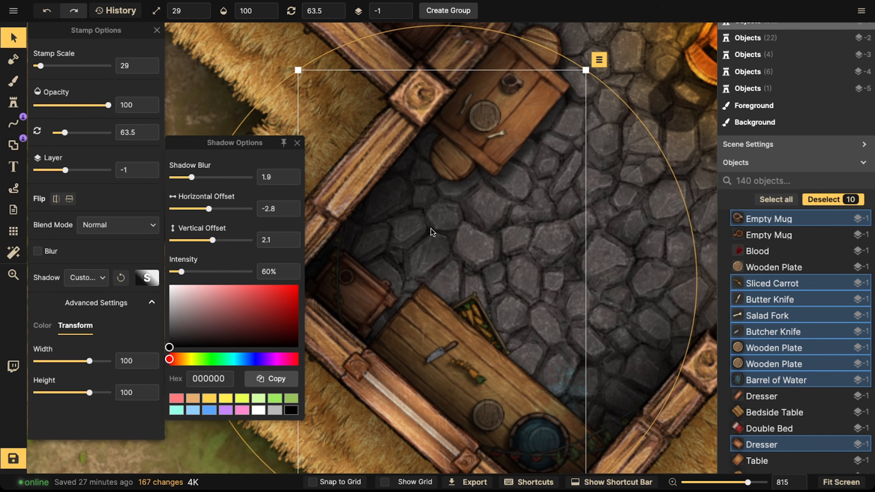
pyautogui.press('Escape')
# Step: Nudge the chair's shadow into position beneath the chair by the fireplace
pyautogui.scroll(-3, 426, 229)
pyautogui.moveTo(440, 234); pyautogui.dragTo(279, 327)
pyautogui.click(377, 241)
pyautogui.scroll(5, 379, 238)
pyautogui.moveTo(402, 223); pyautogui.dragTo(286, 420)
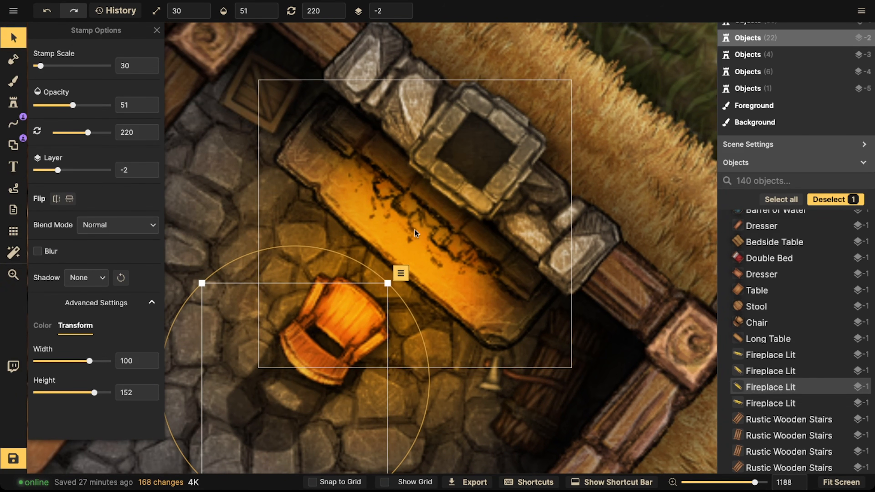
pyautogui.moveTo(322, 209); pyautogui.dragTo(716, 88)
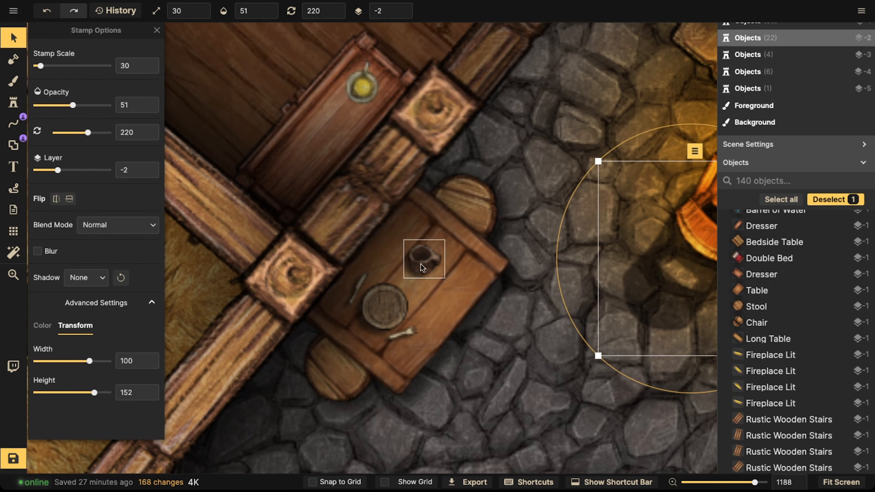
pyautogui.scroll(-3, 420, 265)
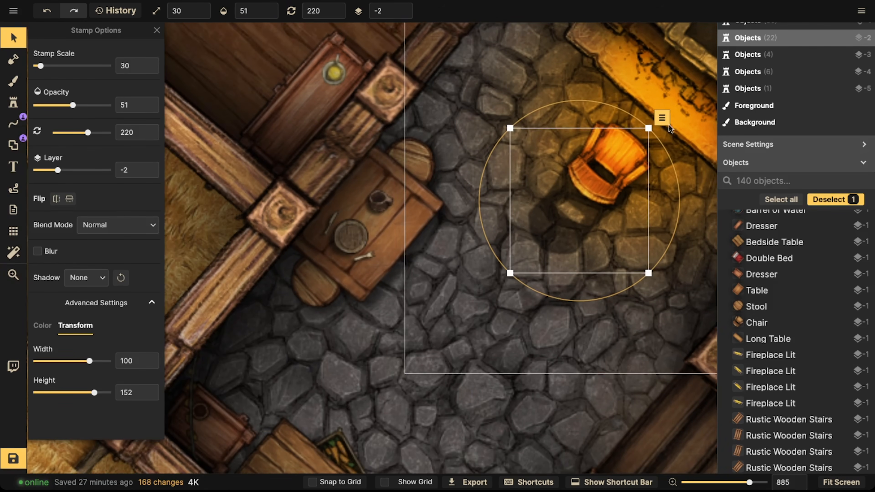
pyautogui.moveTo(607, 144); pyautogui.dragTo(529, 149)
# Step: Select the corner table together with its mug and plate to check their shadow
pyautogui.click(259, 256)
pyautogui.keyDown('shift'); pyautogui.click(294, 223); pyautogui.keyUp('shift')
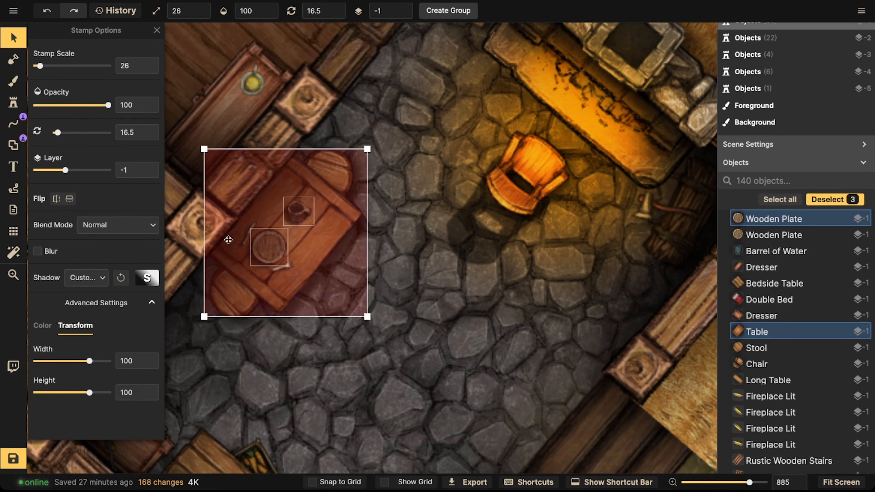
pyautogui.hscroll(-2, 218, 268)
pyautogui.press('Escape')
pyautogui.scroll(-3, 210, 241)
# Step: With the Line tool's pen and a white colour stroke, draw three light rays fanning out from the fireplace
pyautogui.click(12, 123)
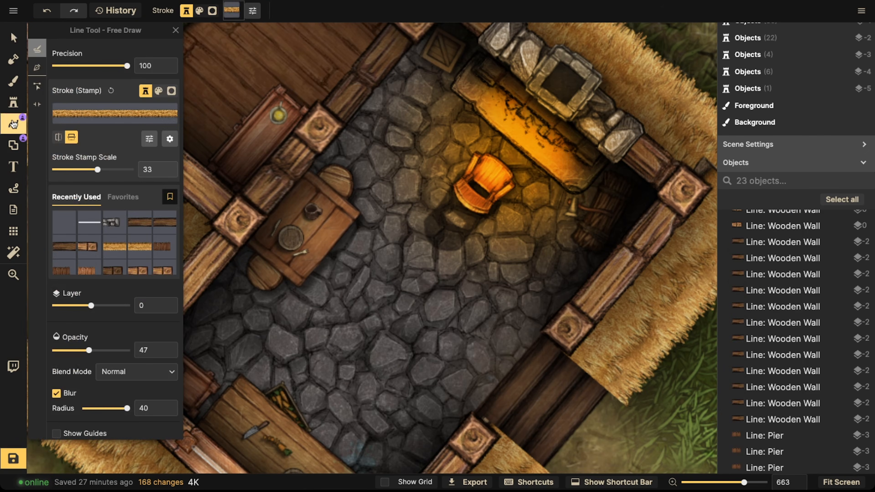
pyautogui.click(87, 217)
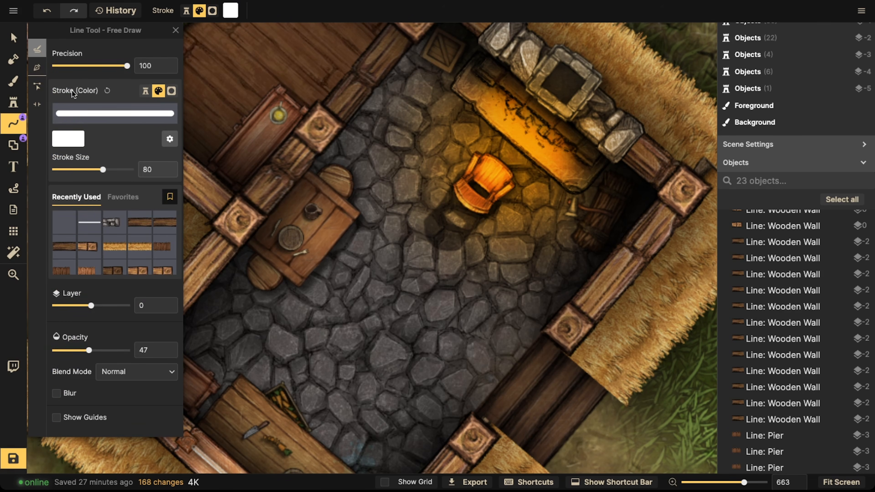
pyautogui.click(37, 68)
pyautogui.scroll(-2, 516, 126)
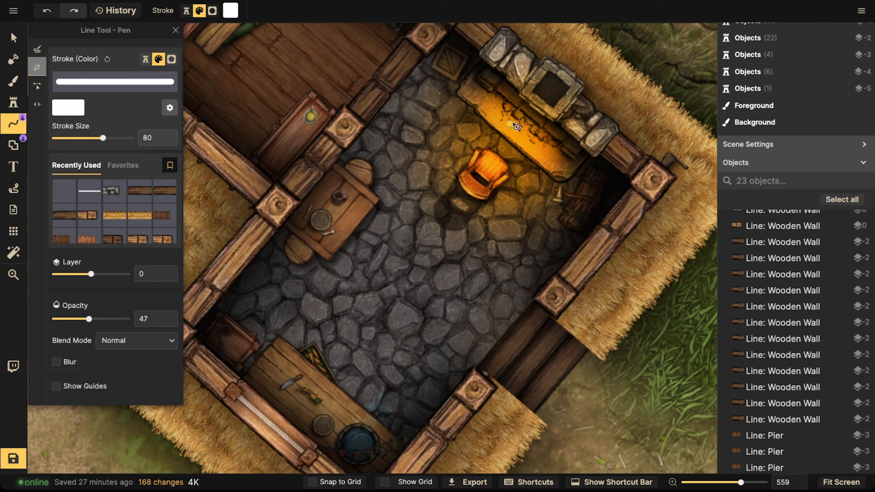
pyautogui.click(531, 119)
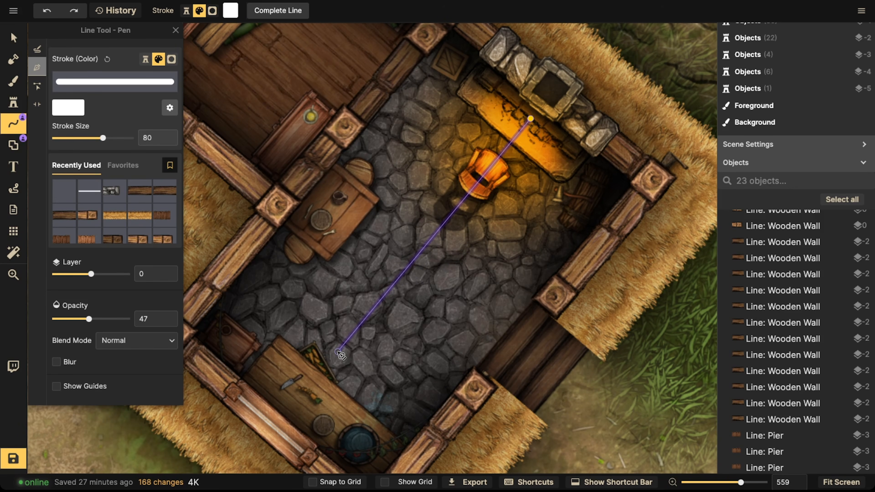
pyautogui.doubleClick(339, 356)
pyautogui.click(528, 119)
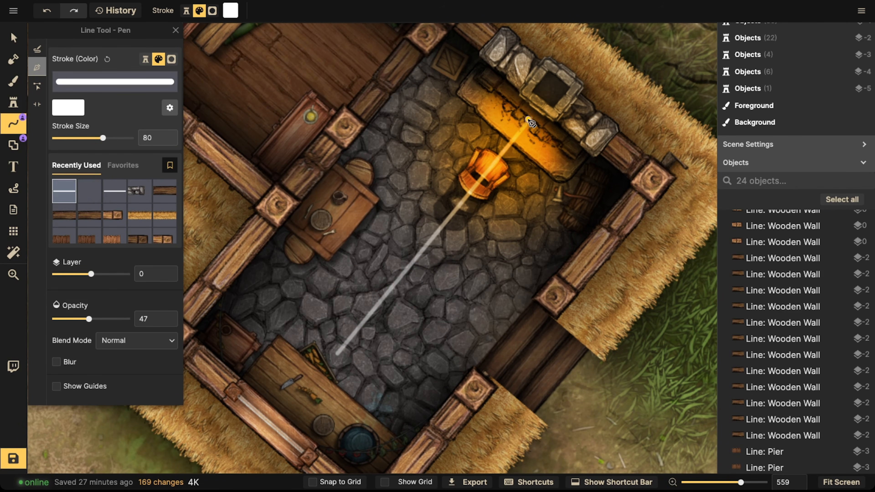
pyautogui.doubleClick(315, 204)
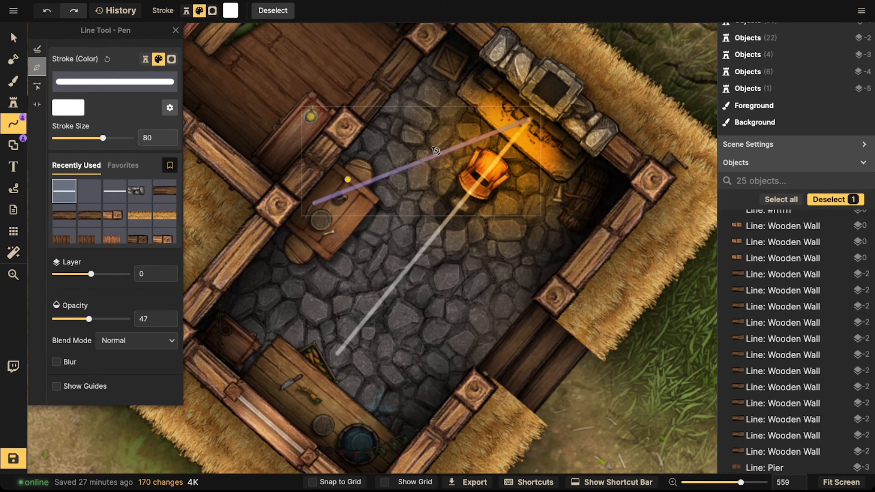
pyautogui.click(530, 119)
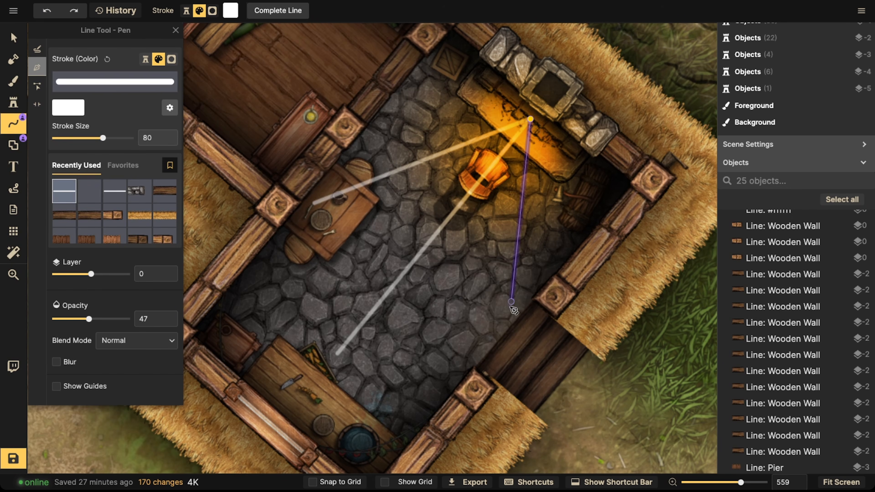
pyautogui.doubleClick(500, 328)
pyautogui.scroll(-3, 461, 235)
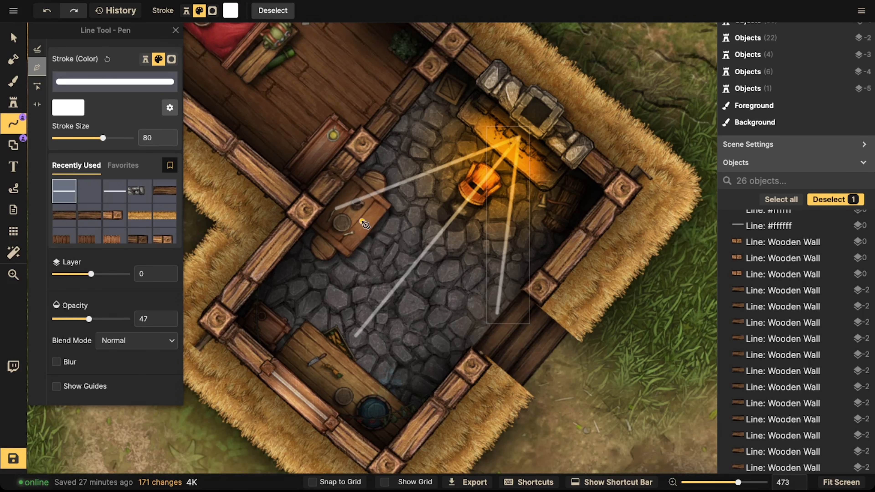
# Step: Select the mugs, plates and food props on the corner and long tables to review their object shadow settings
pyautogui.scroll(5, 308, 211)
pyautogui.click(13, 38)
pyautogui.scroll(7, 319, 208)
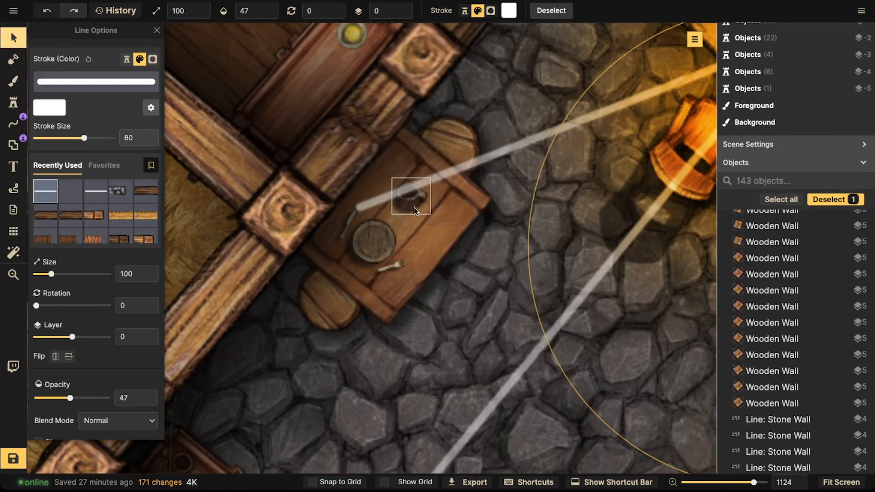
pyautogui.click(415, 207)
pyautogui.keyDown('shift'); pyautogui.click(361, 247); pyautogui.keyUp('shift')
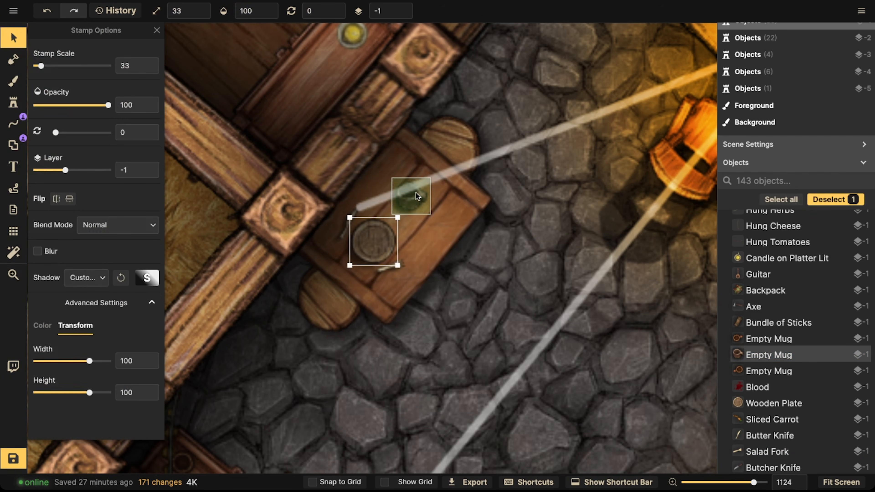
pyautogui.click(154, 279)
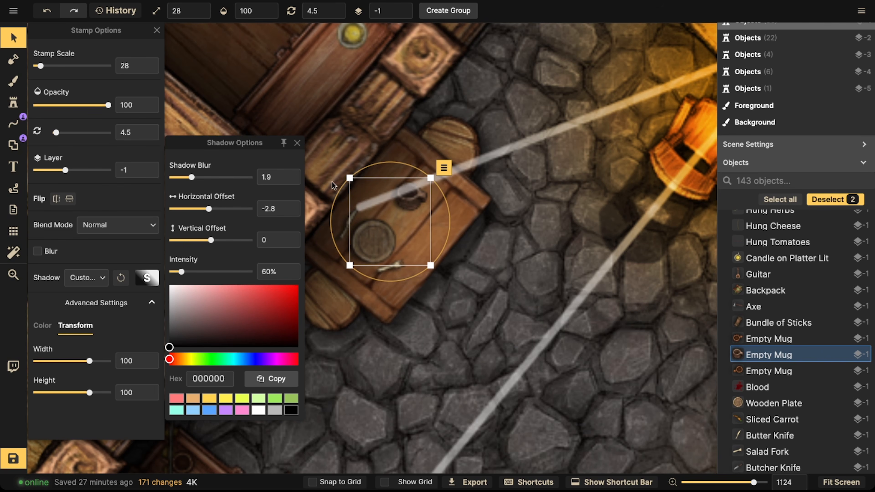
pyautogui.press('Escape')
pyautogui.scroll(-10, 362, 173)
pyautogui.moveTo(359, 172); pyautogui.dragTo(354, 67)
pyautogui.scroll(7, 346, 273)
pyautogui.scroll(2, 345, 273)
pyautogui.click(347, 274)
pyautogui.keyDown('shift'); pyautogui.click(324, 254); pyautogui.keyUp('shift')
pyautogui.click(371, 319)
pyautogui.click(377, 328)
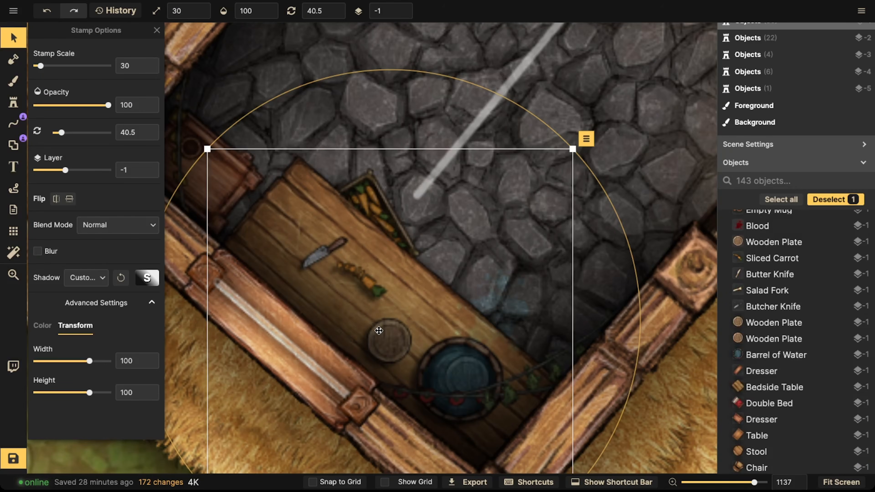
pyautogui.press('Escape')
pyautogui.click(381, 333)
pyautogui.click(356, 277)
pyautogui.keyDown('shift'); pyautogui.click(317, 259); pyautogui.keyUp('shift')
pyautogui.press('Escape')
# Step: Delete the three white light rays drawn from the fireplace
pyautogui.scroll(-5, 312, 258)
pyautogui.press('space')
pyautogui.scroll(-8, 375, 192)
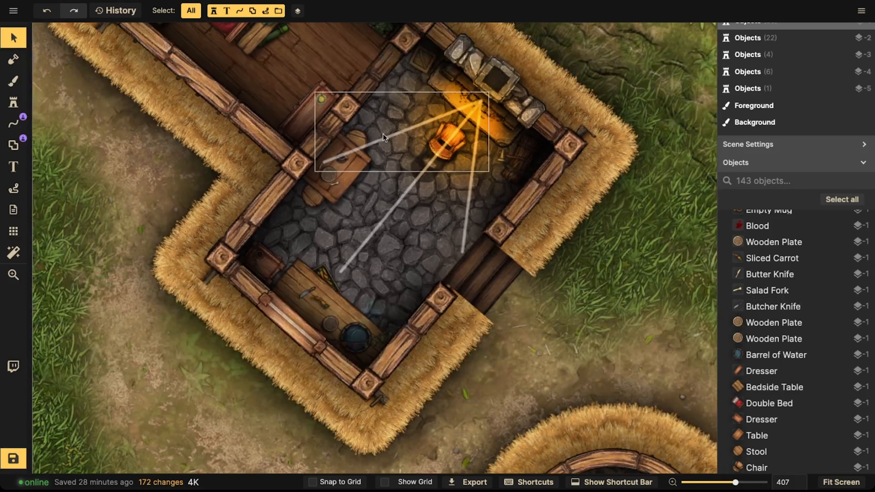
pyautogui.click(384, 135)
pyautogui.scroll(-5, 383, 134)
pyautogui.keyDown('shift'); pyautogui.click(396, 174); pyautogui.keyUp('shift')
pyautogui.press('Delete')
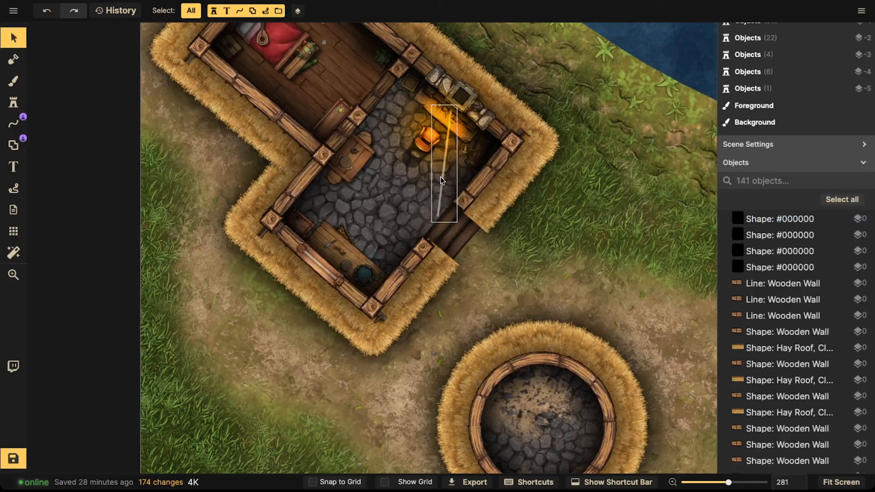
pyautogui.click(442, 181)
pyautogui.press('Delete')
# Step: Stamp a small orange light glow at scale 7 in the bedroom near the wall lamp
pyautogui.press('space')
pyautogui.moveTo(314, 91); pyautogui.dragTo(412, 176)
pyautogui.scroll(8, 421, 93)
pyautogui.press('space')
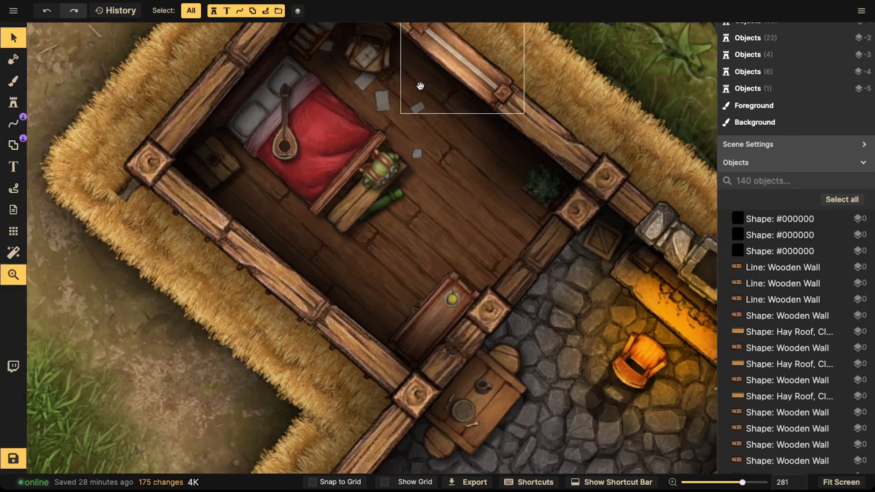
pyautogui.scroll(8, 420, 86)
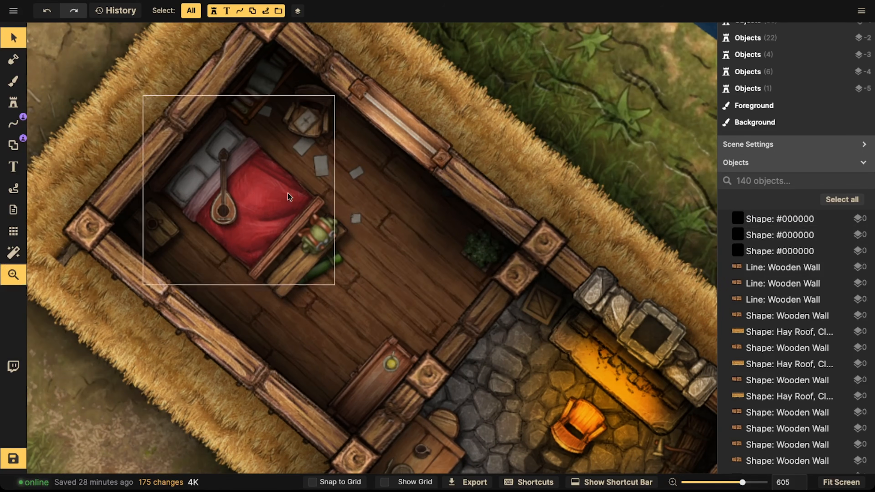
pyautogui.scroll(-2, 288, 197)
pyautogui.click(4, 102)
pyautogui.click(71, 173)
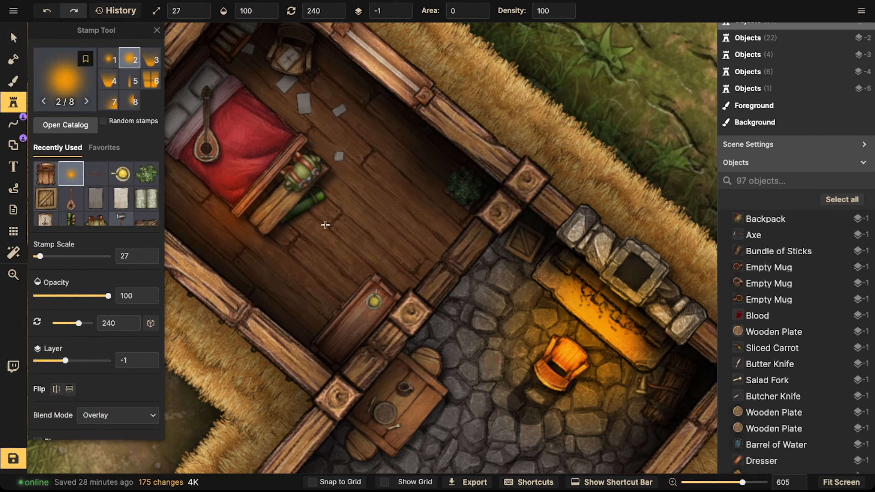
pyautogui.click(374, 300)
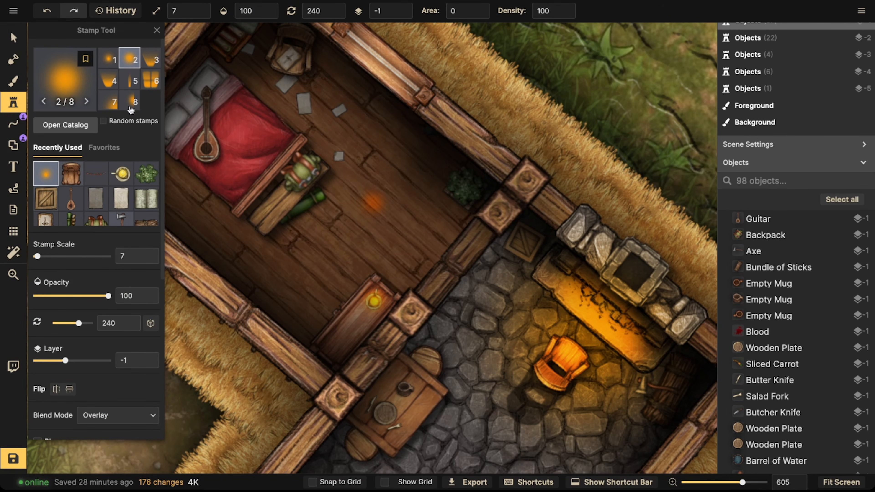
# Step: Pick a soft glow stamp from the catalog and stamp it at scale 67 over the bedroom floor
pyautogui.click(66, 80)
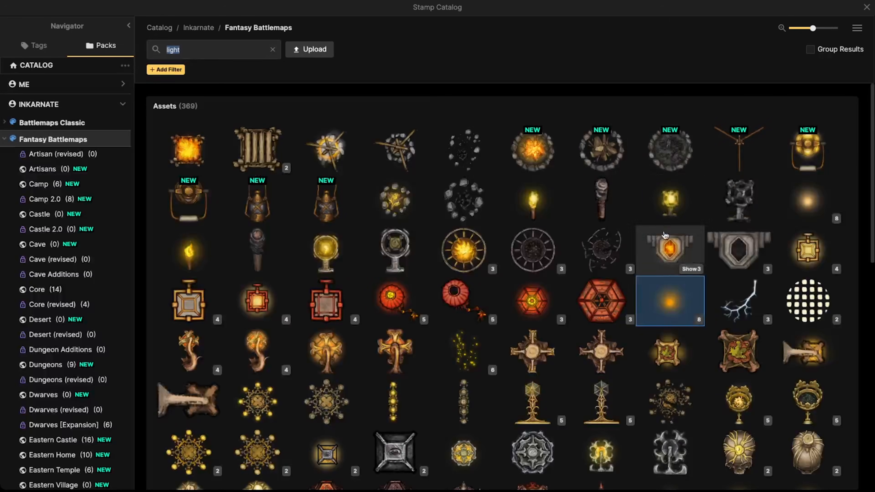
pyautogui.click(805, 199)
pyautogui.click(136, 65)
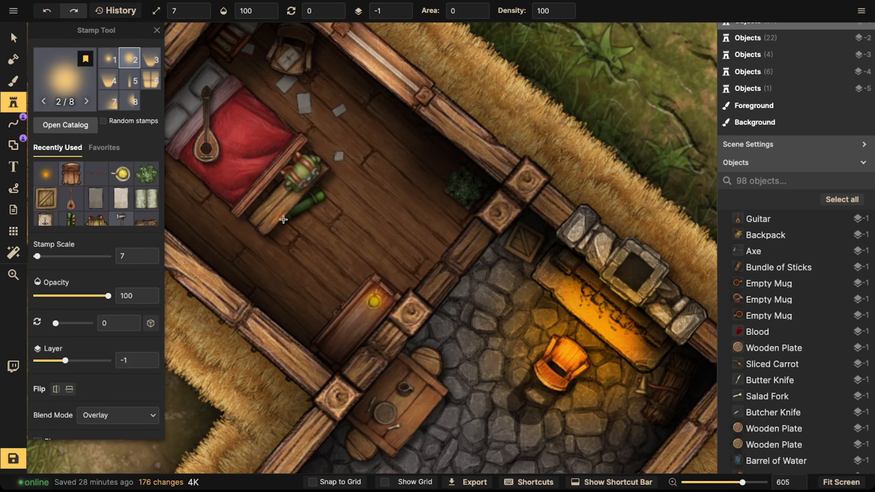
pyautogui.scroll(7, 289, 217)
pyautogui.scroll(-1, 339, 252)
pyautogui.click(358, 268)
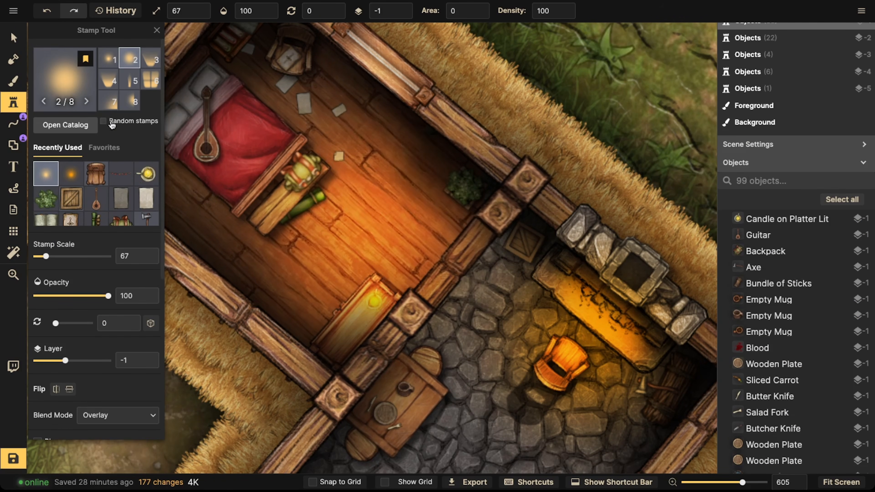
# Step: Lower the large bedroom glow's opacity to 72
pyautogui.press('v')
pyautogui.moveTo(91, 107); pyautogui.dragTo(89, 106)
pyautogui.scroll(-2, 326, 255)
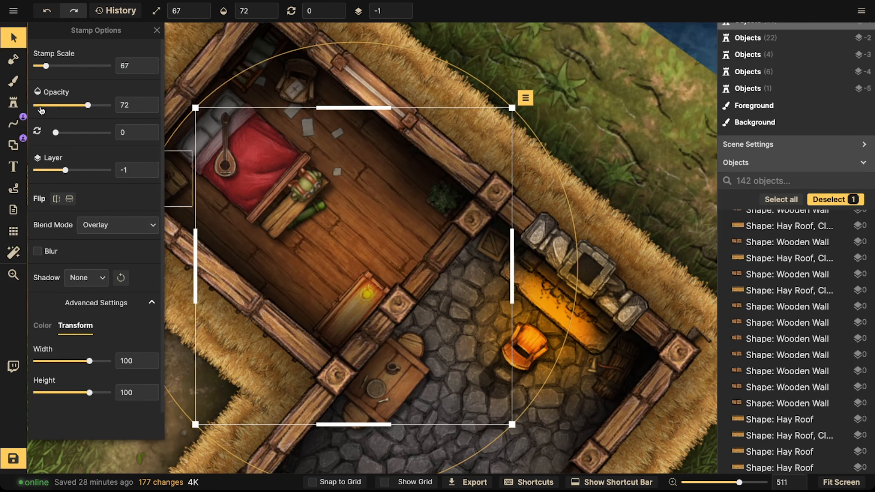
# Step: Stamp another light variant with saturation 0, scale 27 and rotation 210 on the bedroom floor beside the bed
pyautogui.click(13, 103)
pyautogui.press('space')
pyautogui.moveTo(285, 239); pyautogui.dragTo(389, 310)
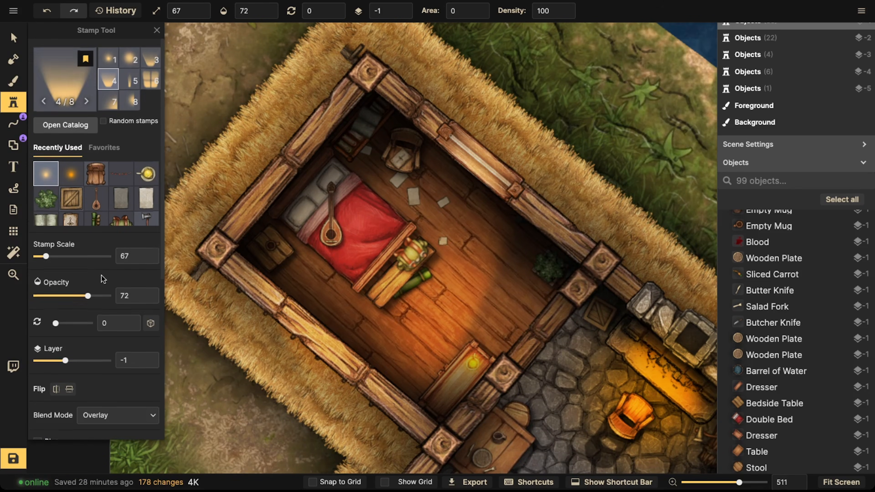
pyautogui.scroll(-6, 97, 241)
pyautogui.press('space')
pyautogui.scroll(-1, 421, 147)
pyautogui.moveTo(421, 146); pyautogui.dragTo(289, 318)
pyautogui.moveTo(339, 245); pyautogui.dragTo(334, 195)
pyautogui.scroll(-3, 336, 228)
pyautogui.scroll(3, 340, 205)
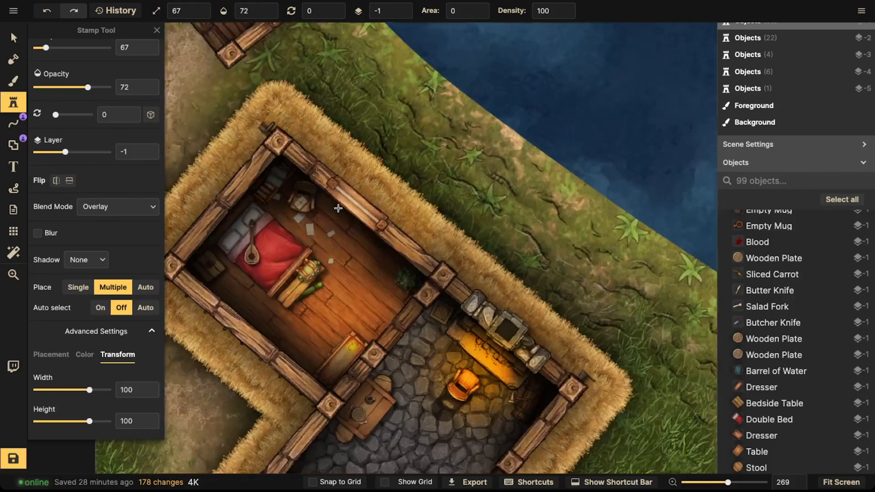
pyautogui.click(60, 357)
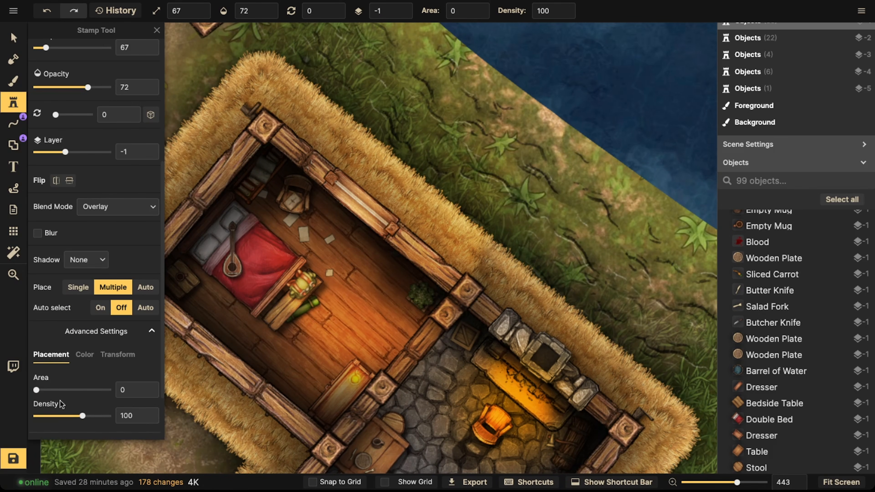
pyautogui.click(86, 355)
pyautogui.moveTo(74, 421); pyautogui.dragTo(33, 421)
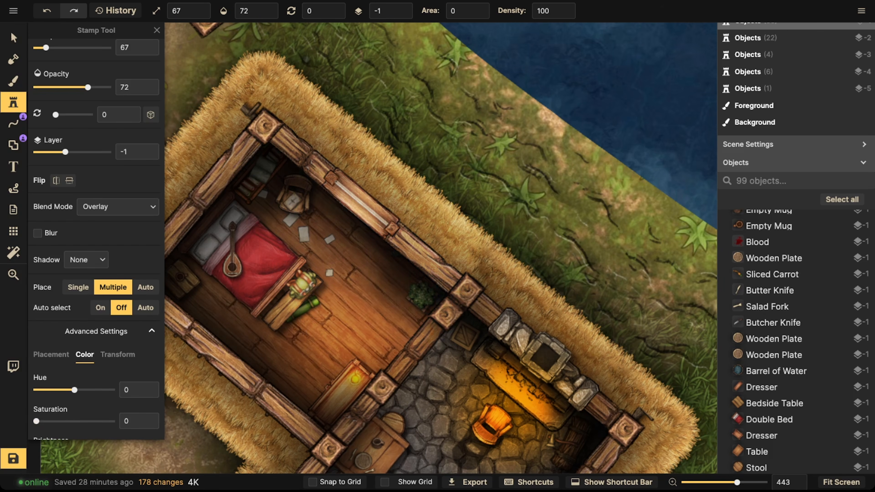
pyautogui.scroll(-5, 284, 290)
pyautogui.scroll(-3, 331, 234)
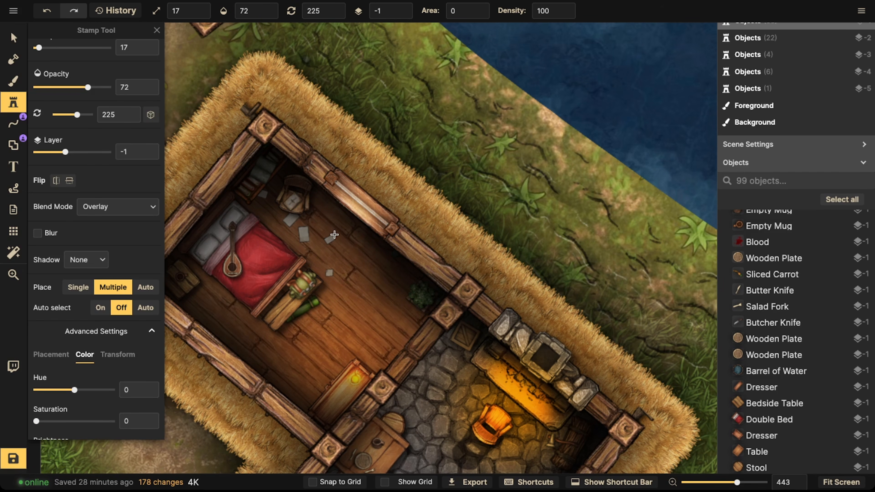
pyautogui.scroll(1, 332, 237)
pyautogui.click(330, 244)
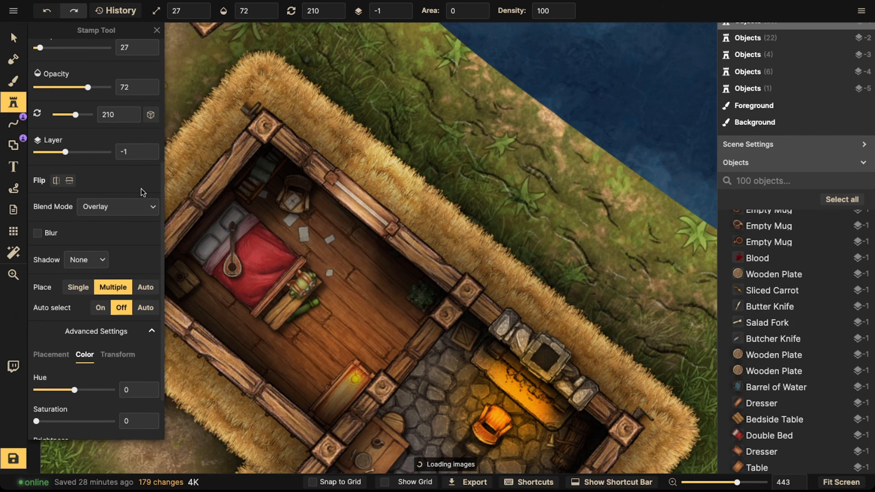
# Step: Reposition the new light stamps within the bedroom
pyautogui.click(13, 38)
pyautogui.moveTo(300, 389); pyautogui.dragTo(266, 372)
pyautogui.moveTo(326, 247); pyautogui.dragTo(351, 234)
pyautogui.press('Escape')
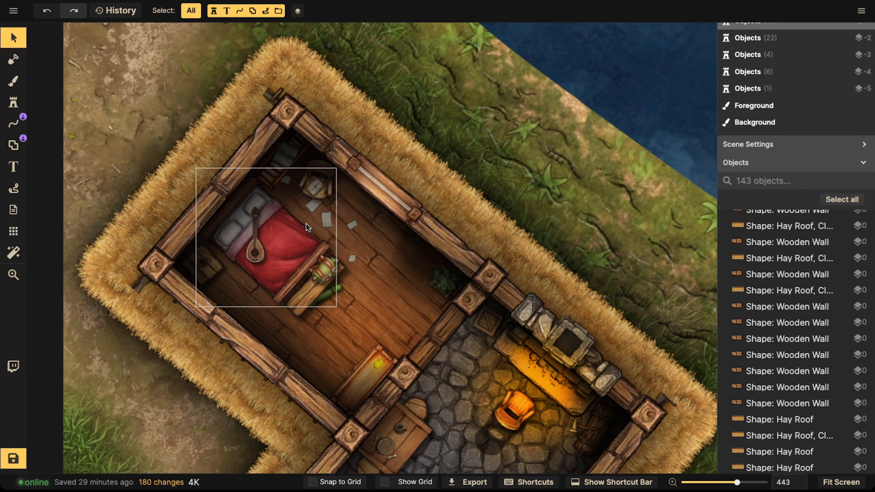
pyautogui.scroll(3, 315, 302)
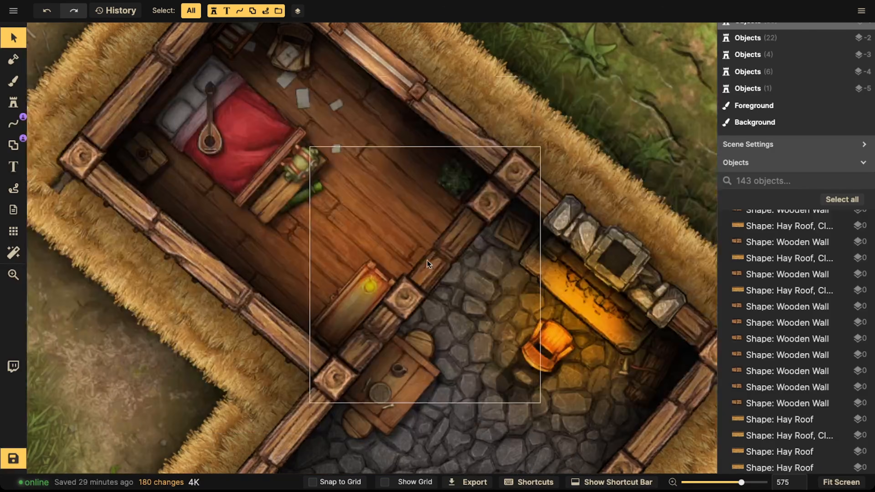
pyautogui.scroll(-3, 407, 259)
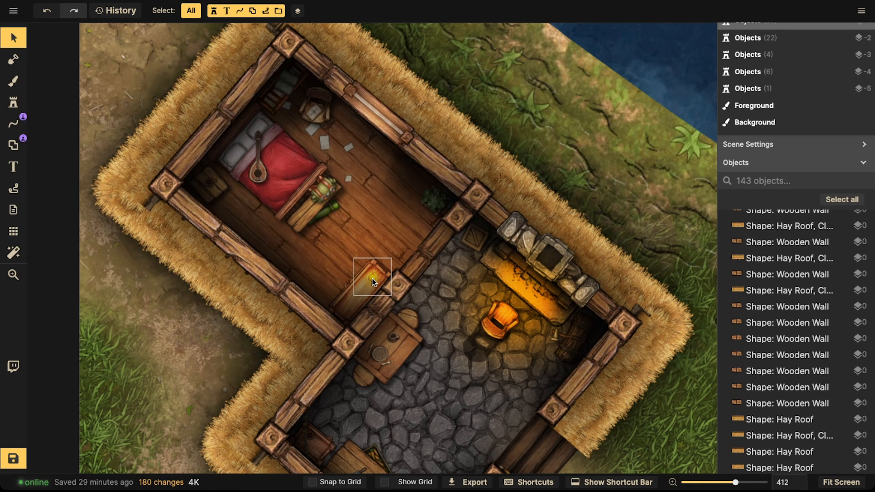
pyautogui.press('space')
pyautogui.moveTo(403, 149); pyautogui.dragTo(315, 328)
pyautogui.scroll(-5, 372, 188)
pyautogui.scroll(-3, 373, 187)
pyautogui.press('space')
pyautogui.moveTo(376, 141); pyautogui.dragTo(313, 321)
pyautogui.press('space')
pyautogui.moveTo(377, 317); pyautogui.dragTo(479, 117)
pyautogui.scroll(2, 395, 272)
pyautogui.scroll(6, 380, 281)
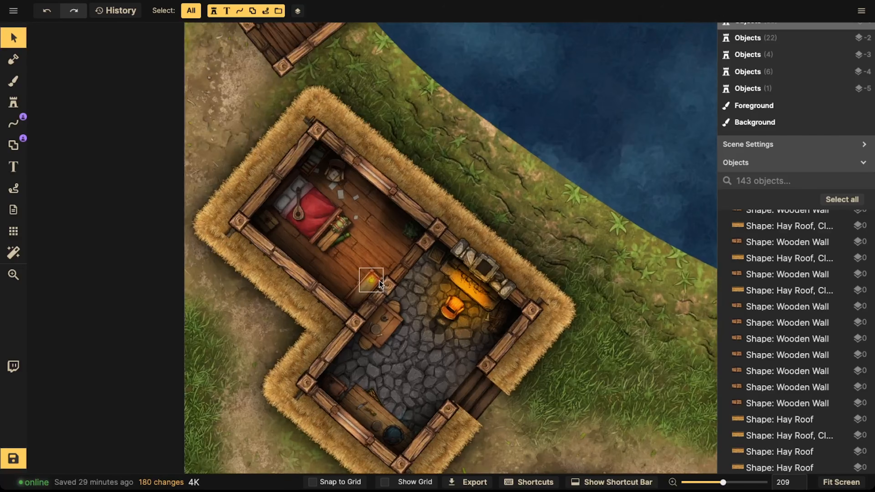
pyautogui.click(373, 279)
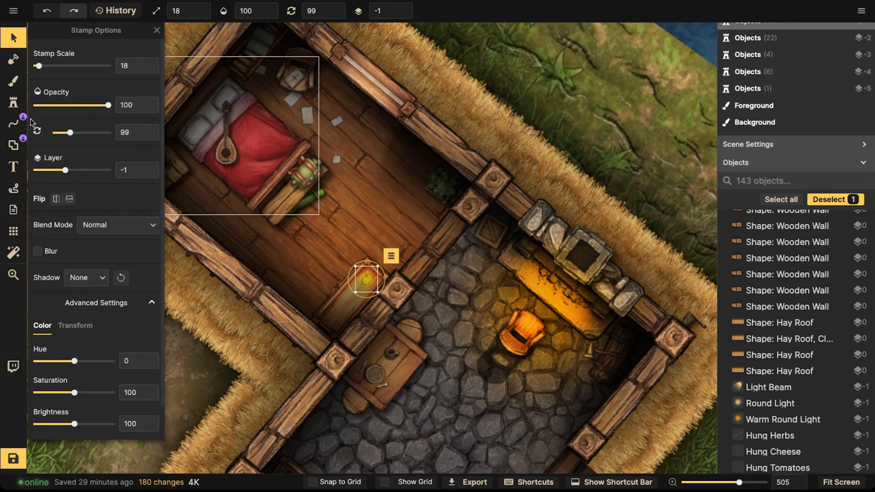
pyautogui.click(13, 103)
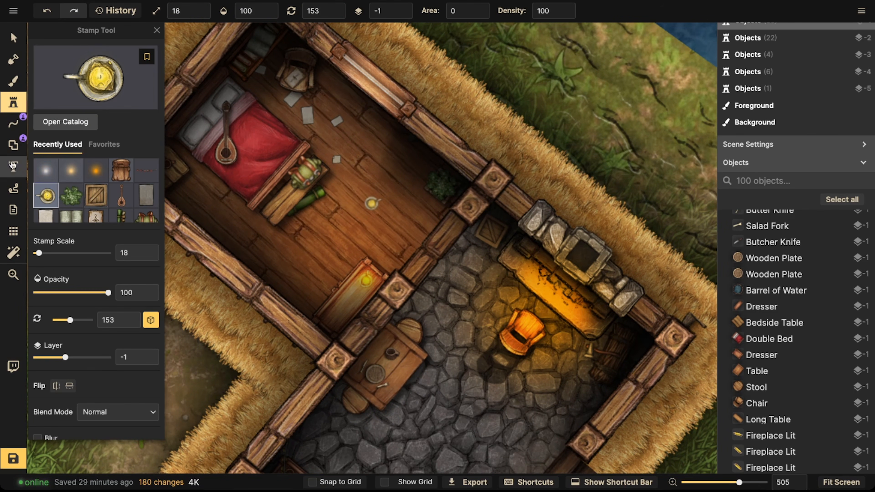
pyautogui.click(14, 152)
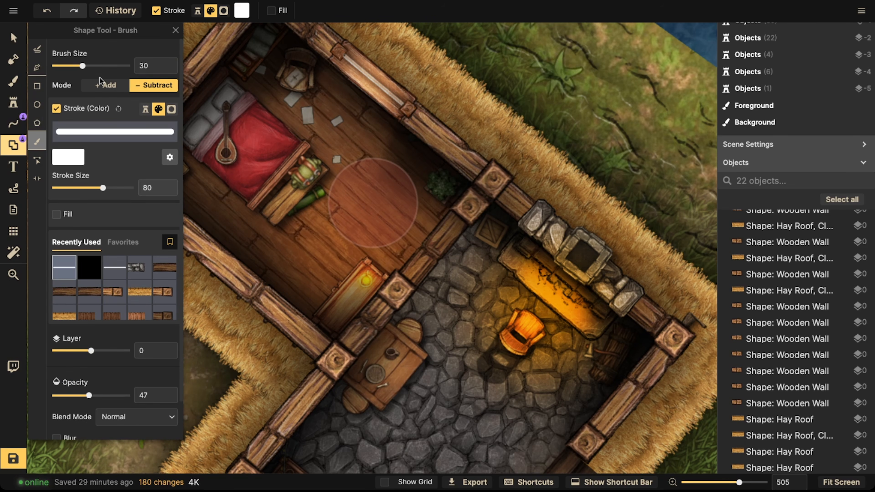
pyautogui.click(99, 270)
pyautogui.moveTo(370, 272); pyautogui.dragTo(365, 272)
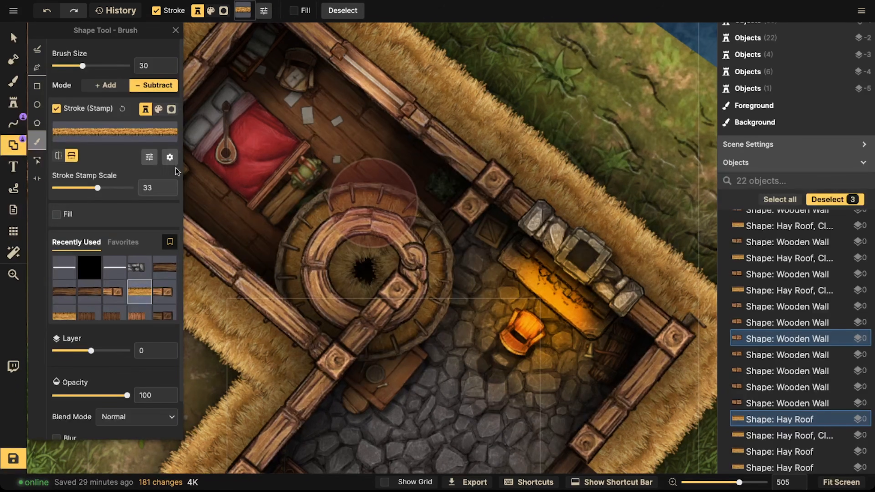
pyautogui.hotkey('ctrl', 'z')
pyautogui.press('Escape')
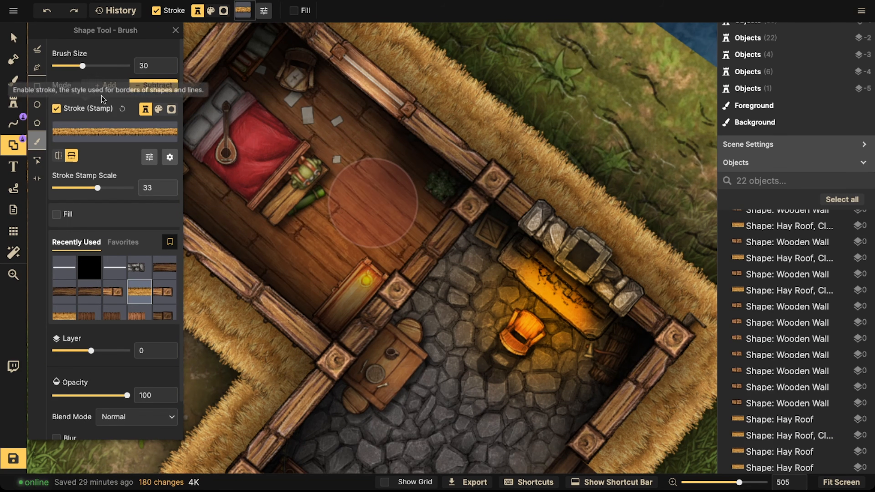
# Step: Switch the brush shape tool to Add mode and select a black shadow overlay shape
pyautogui.click(103, 86)
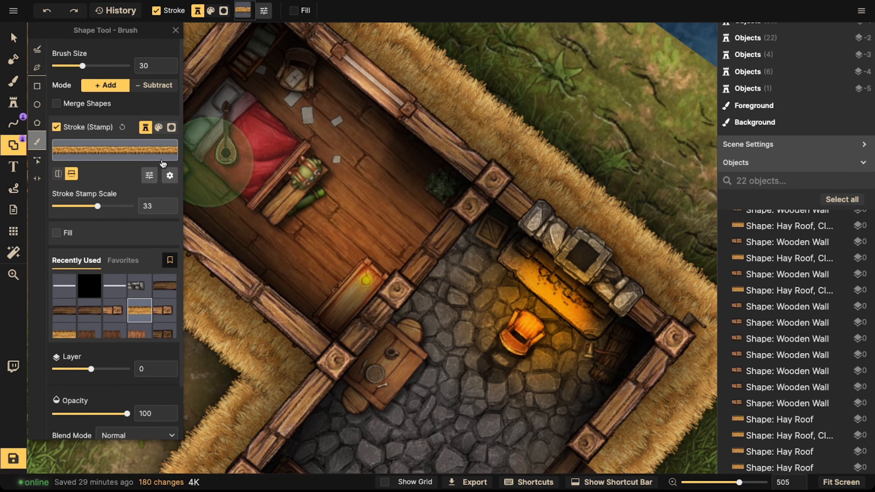
pyautogui.click(176, 31)
pyautogui.click(34, 53)
pyautogui.scroll(-1, 818, 193)
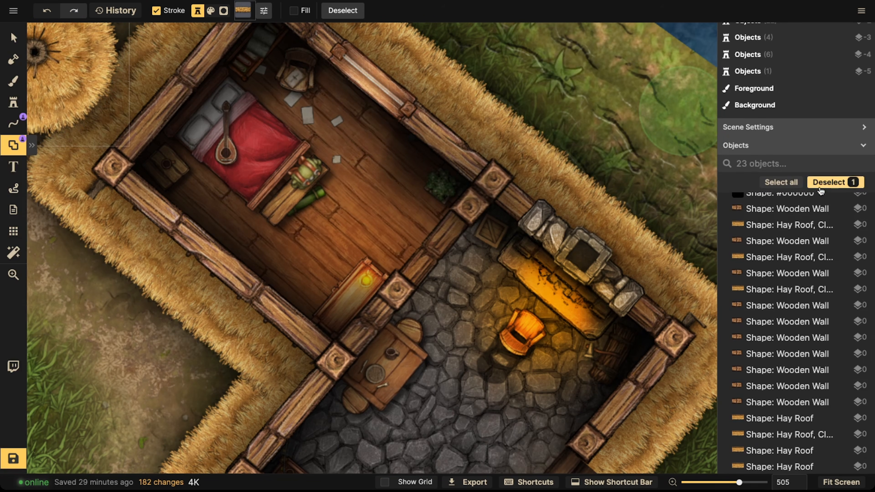
pyautogui.click(818, 195)
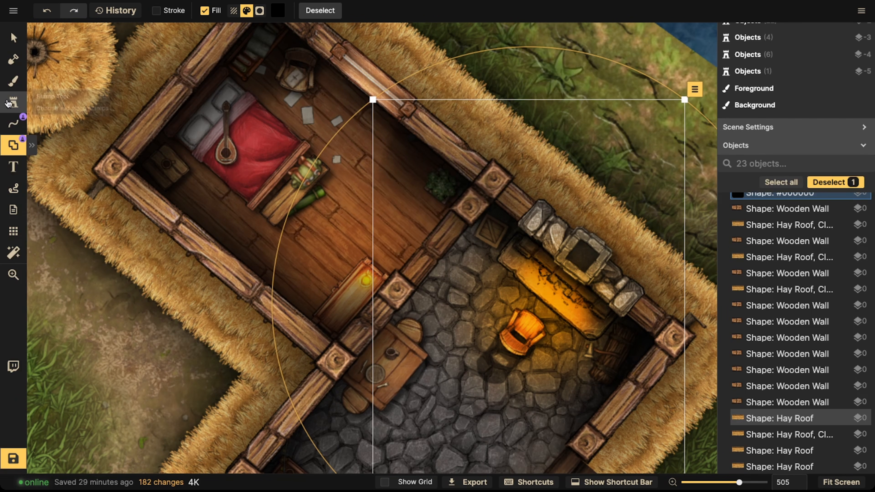
# Step: Select all 144 objects on the map and lock them
pyautogui.click(13, 37)
pyautogui.scroll(-5, 794, 196)
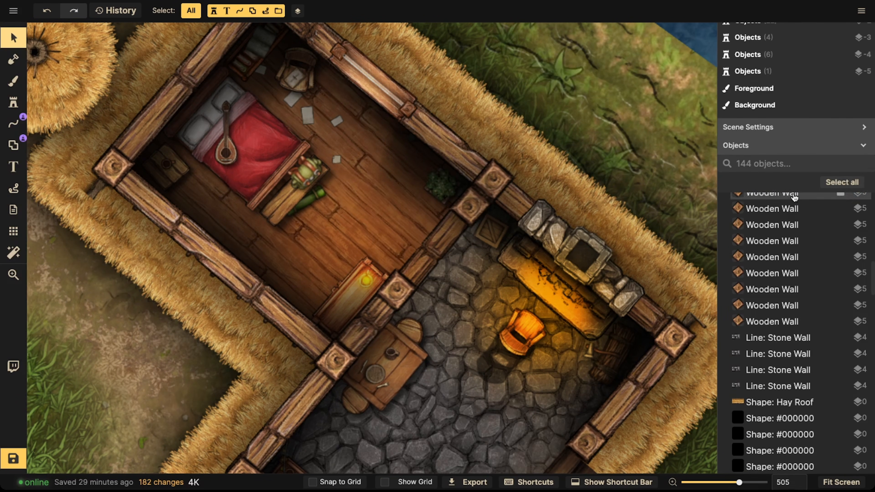
pyautogui.click(847, 185)
pyautogui.press('l')
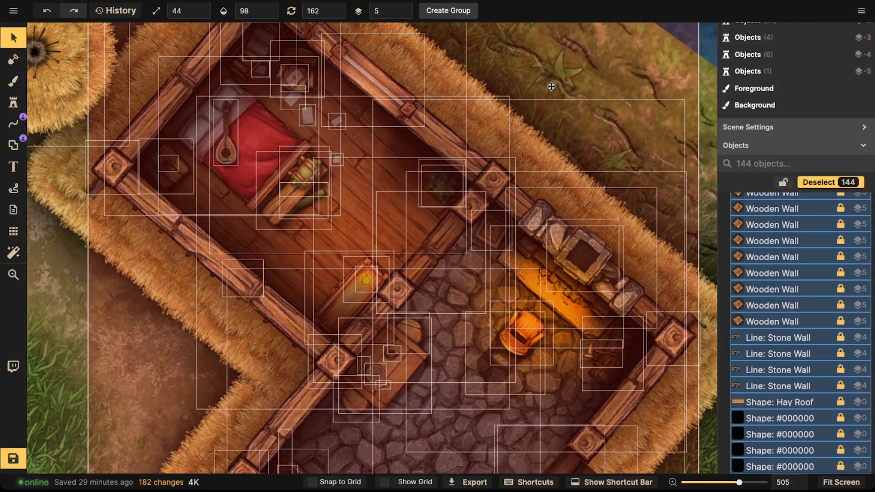
pyautogui.click(622, 84)
# Step: Restrict selectable objects to shapes only, then restore the All selection filter
pyautogui.scroll(-5, 237, 140)
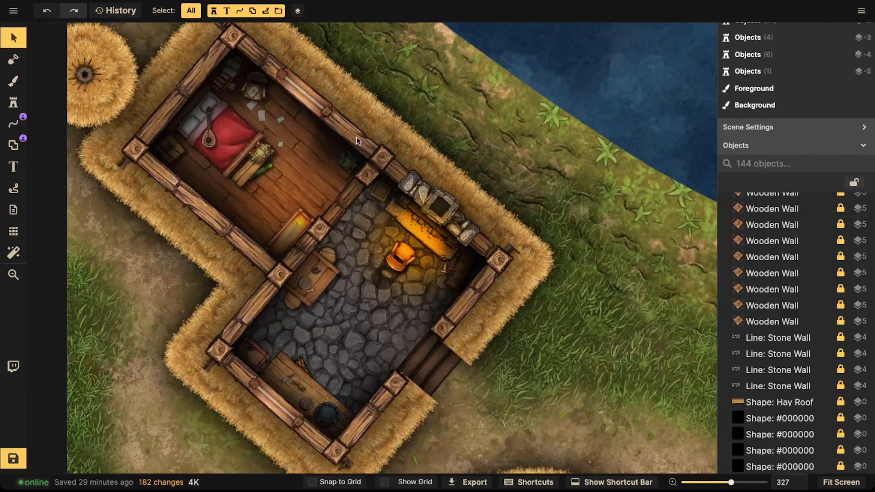
pyautogui.click(190, 11)
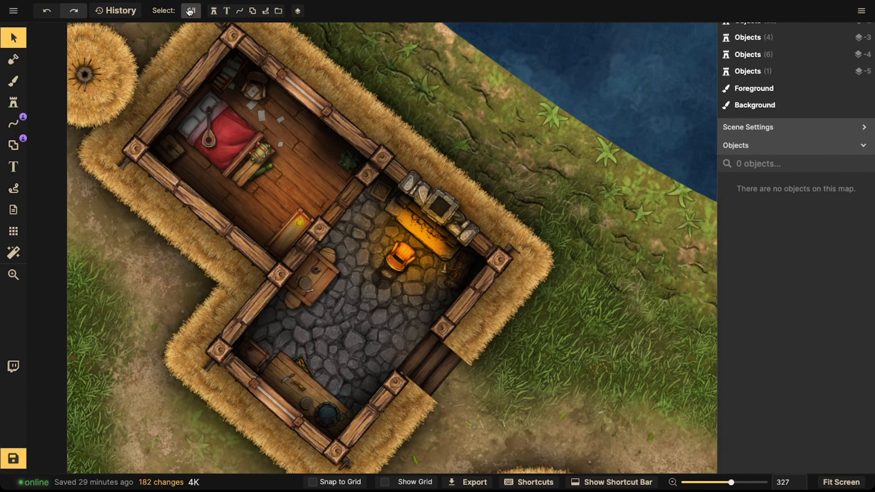
pyautogui.click(278, 11)
pyautogui.click(278, 11)
pyautogui.click(253, 10)
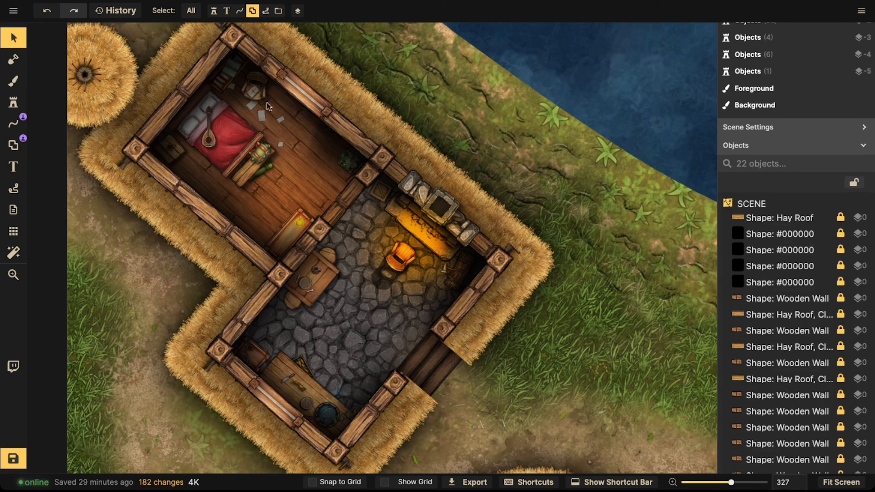
pyautogui.scroll(-3, 796, 226)
pyautogui.scroll(3, 796, 226)
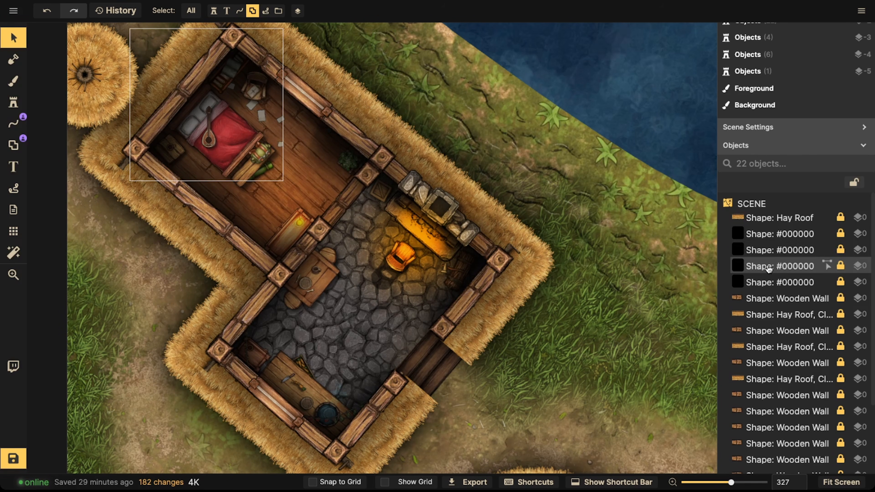
pyautogui.scroll(4, 292, 201)
pyautogui.moveTo(334, 170); pyautogui.dragTo(365, 215)
pyautogui.scroll(-7, 365, 215)
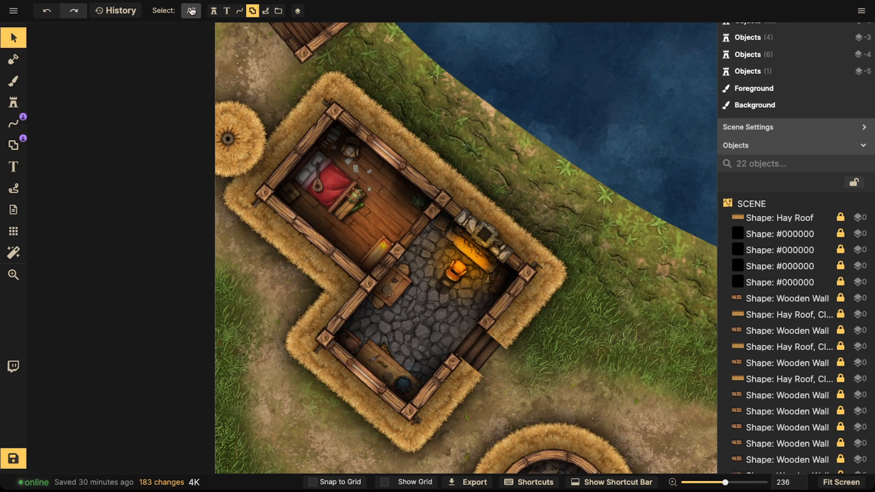
pyautogui.click(192, 12)
# Step: Select eight bedroom props and give them a custom shadow with blur 5.2, offsets -5.1 and -2.5, intensity 96%
pyautogui.scroll(4, 347, 213)
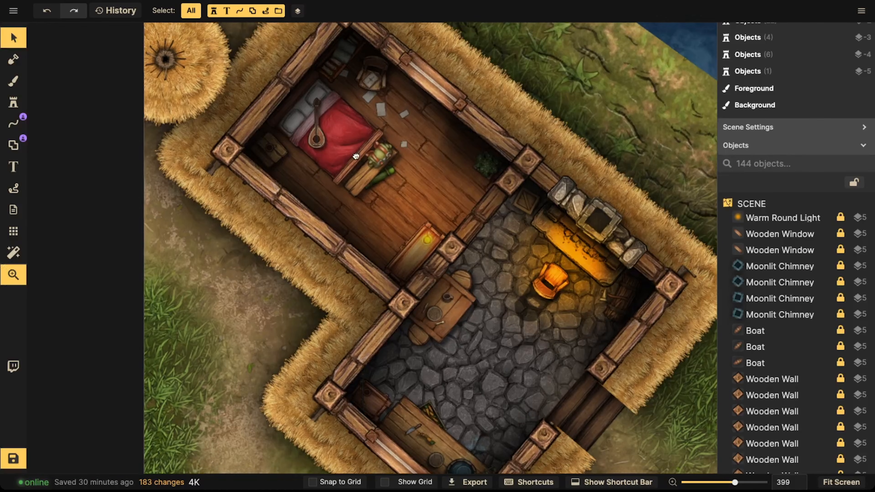
pyautogui.scroll(3, 377, 165)
pyautogui.scroll(2, 282, 172)
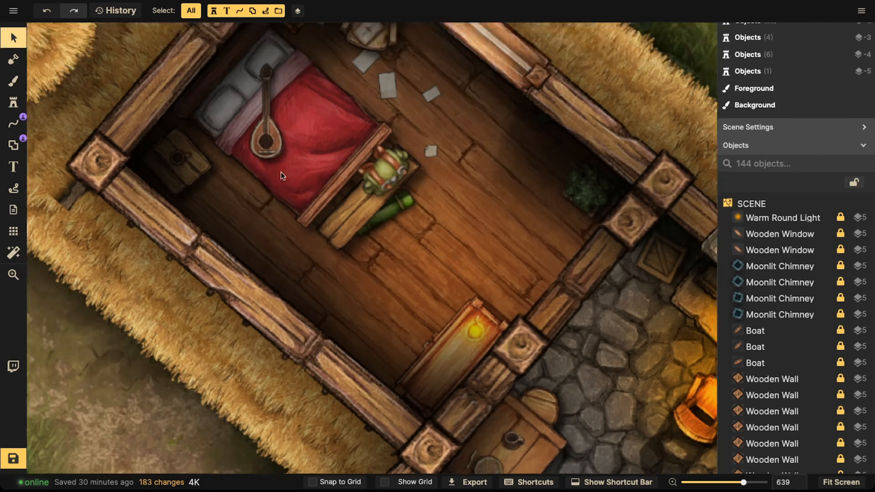
pyautogui.scroll(2, 281, 172)
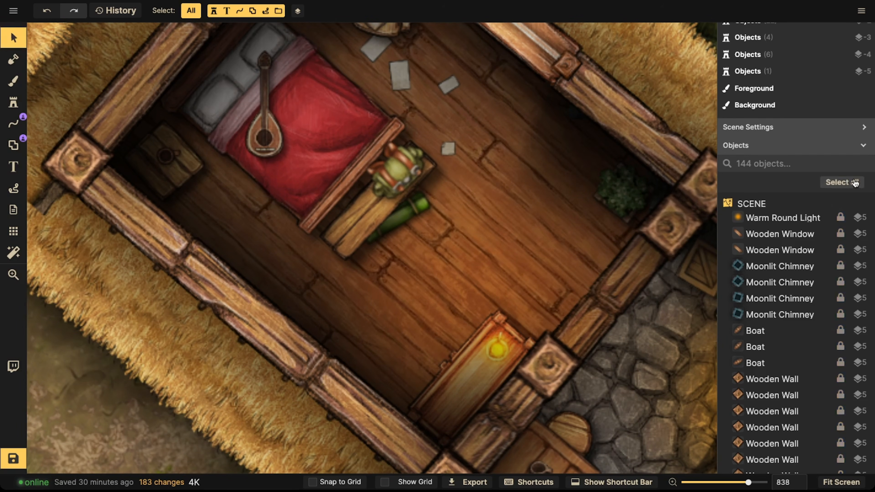
pyautogui.scroll(2, 420, 207)
pyautogui.click(418, 206)
pyautogui.keyDown('shift'); pyautogui.click(401, 156); pyautogui.keyUp('shift')
pyautogui.keyDown('shift'); pyautogui.click(356, 212); pyautogui.keyUp('shift')
pyautogui.keyDown('shift'); pyautogui.click(275, 153); pyautogui.keyUp('shift')
pyautogui.moveTo(144, 139); pyautogui.dragTo(280, 236)
pyautogui.keyDown('shift'); pyautogui.click(280, 236); pyautogui.keyUp('shift')
pyautogui.keyDown('shift'); pyautogui.click(236, 246); pyautogui.keyUp('shift')
pyautogui.keyDown('shift'); pyautogui.click(356, 186); pyautogui.keyUp('shift')
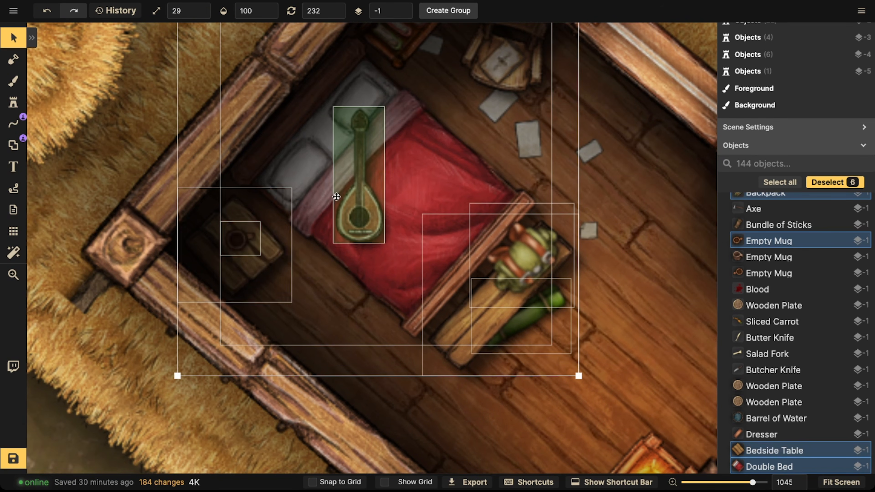
pyautogui.moveTo(481, 74); pyautogui.dragTo(476, 209)
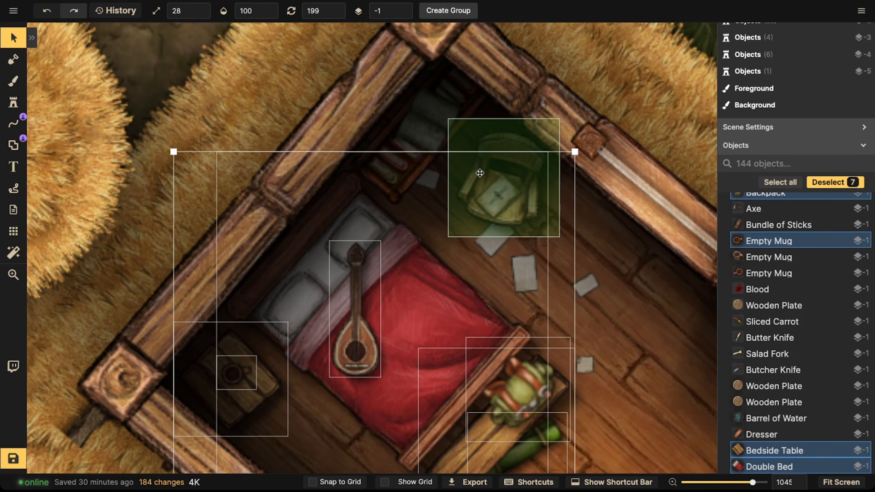
pyautogui.keyDown('shift'); pyautogui.click(481, 160); pyautogui.keyUp('shift')
pyautogui.scroll(-3, 446, 186)
pyautogui.scroll(-5, 446, 186)
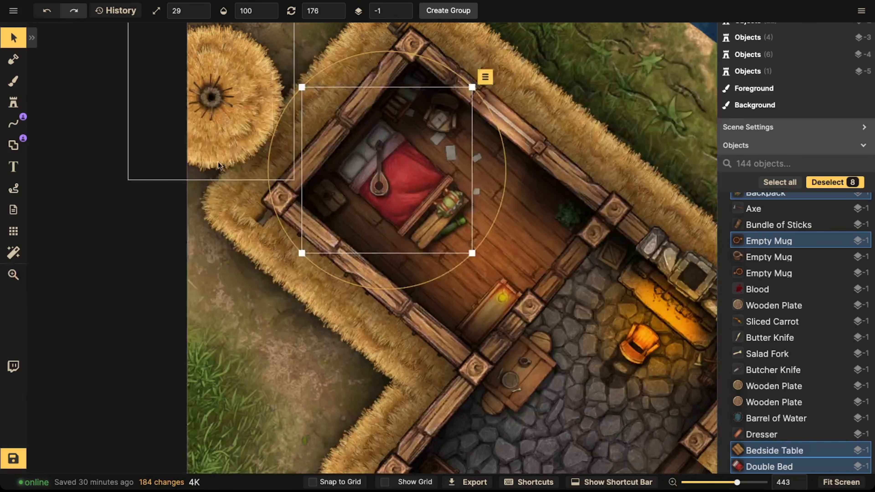
pyautogui.moveTo(195, 195); pyautogui.dragTo(342, 214)
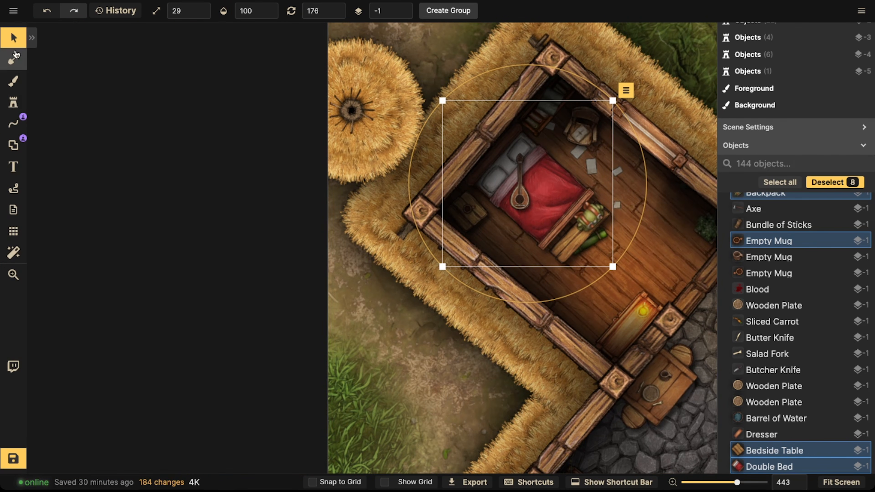
pyautogui.click(14, 58)
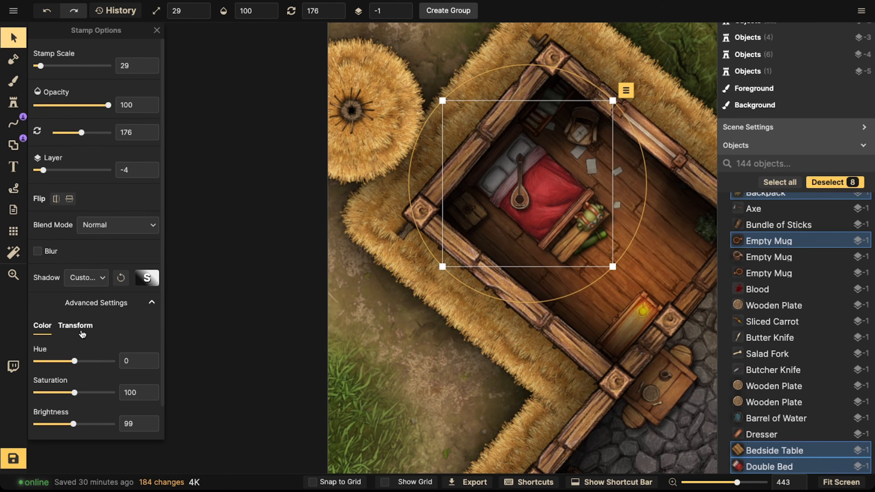
pyautogui.click(147, 277)
pyautogui.click(210, 168)
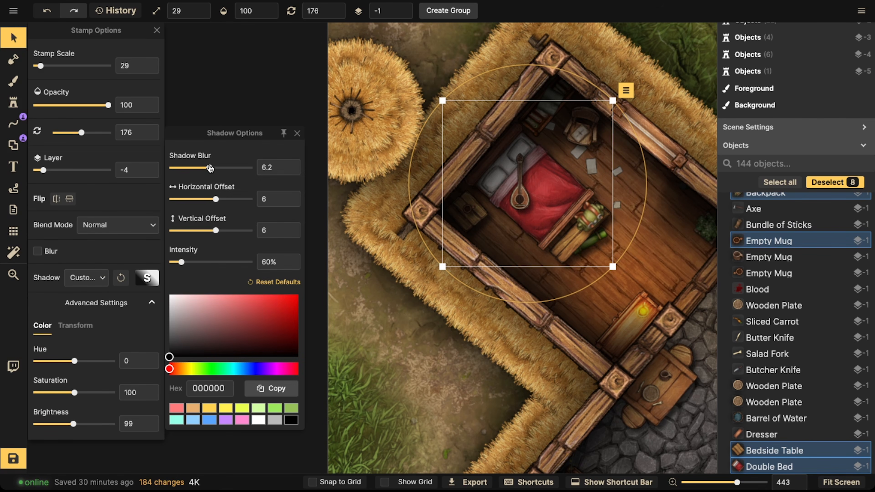
pyautogui.moveTo(215, 231); pyautogui.dragTo(211, 229)
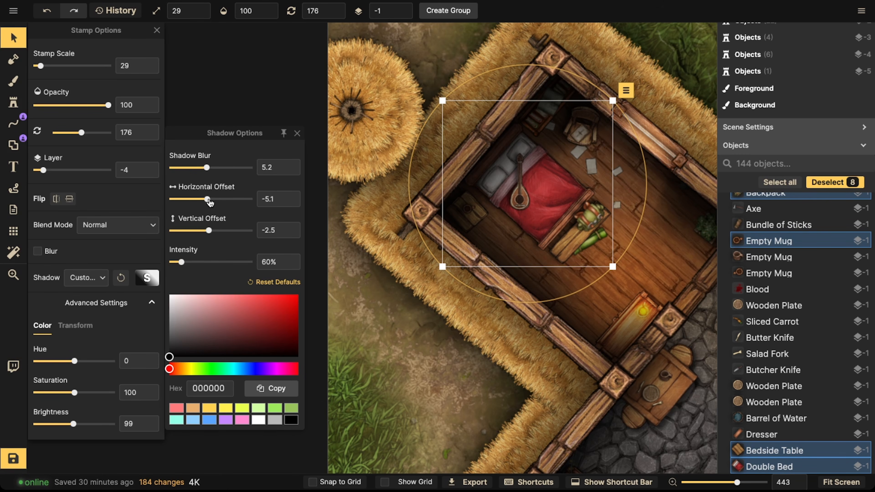
pyautogui.click(188, 264)
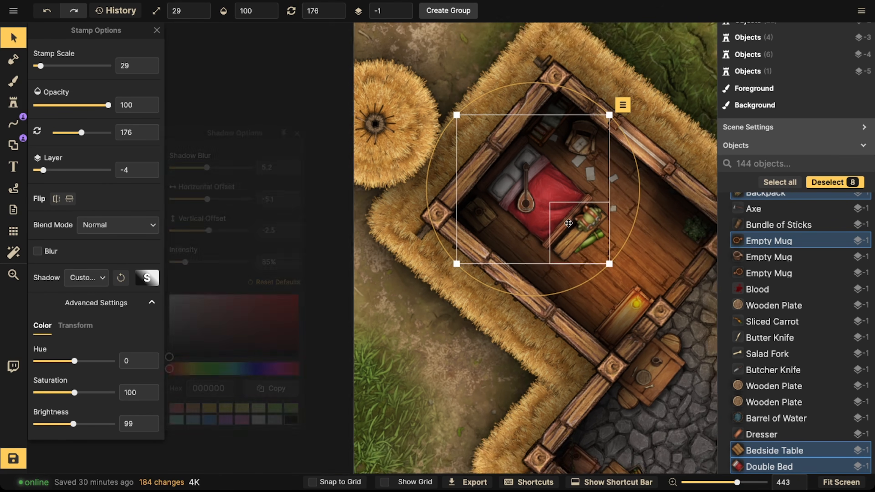
pyautogui.click(630, 240)
# Step: Set the backpack's shadow horizontal offset to -0.3
pyautogui.scroll(5, 500, 205)
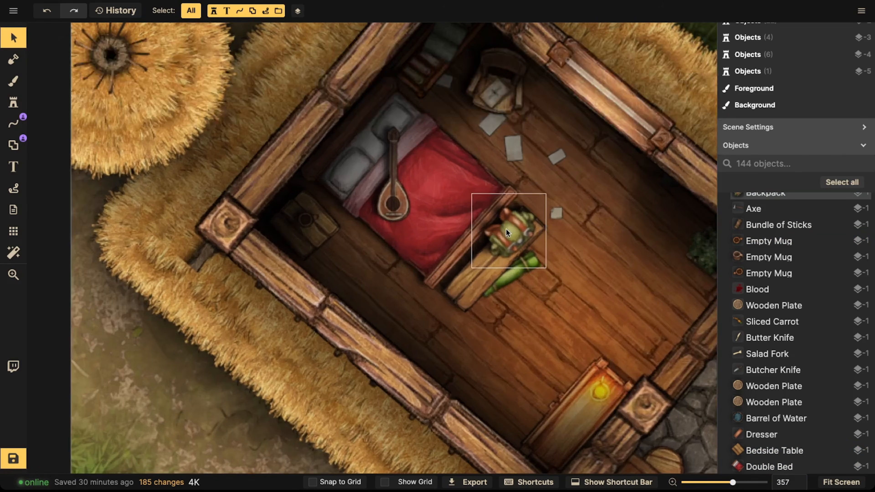
pyautogui.click(506, 230)
pyautogui.click(147, 278)
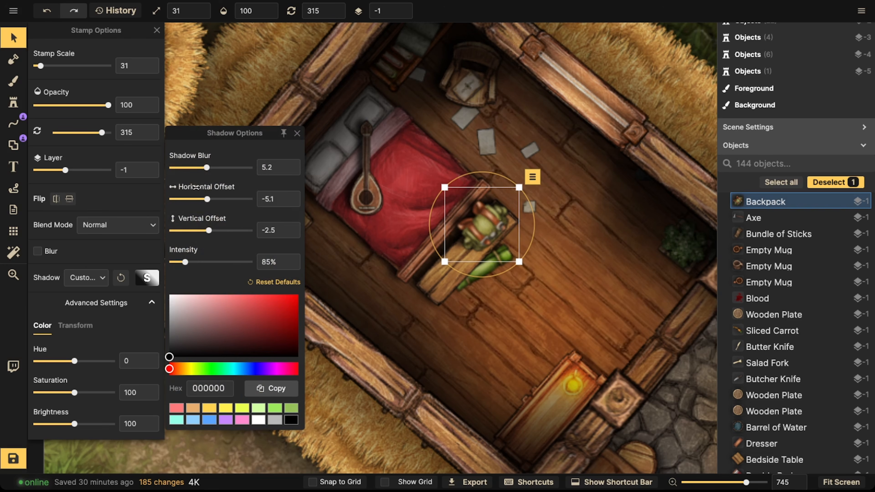
pyautogui.moveTo(211, 205); pyautogui.dragTo(213, 203)
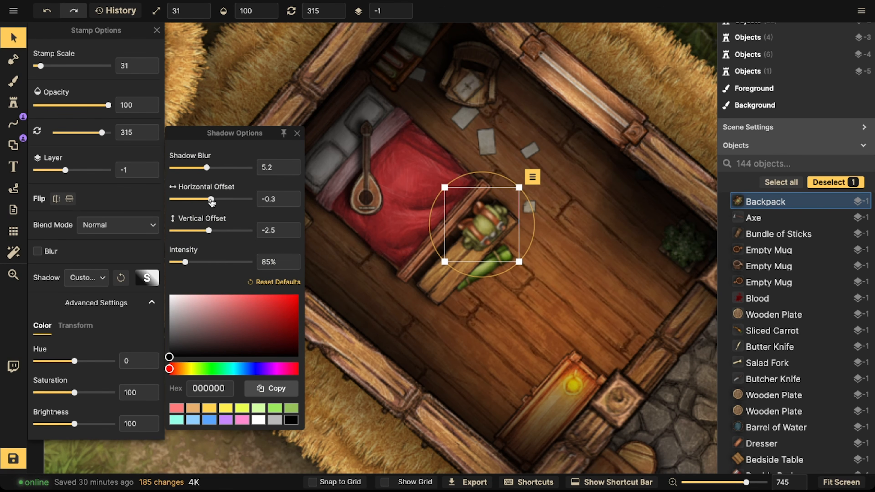
# Step: Examine the bedroom props and their shadows by selecting several of them in turn
pyautogui.press('space')
pyautogui.moveTo(466, 79); pyautogui.dragTo(442, 185)
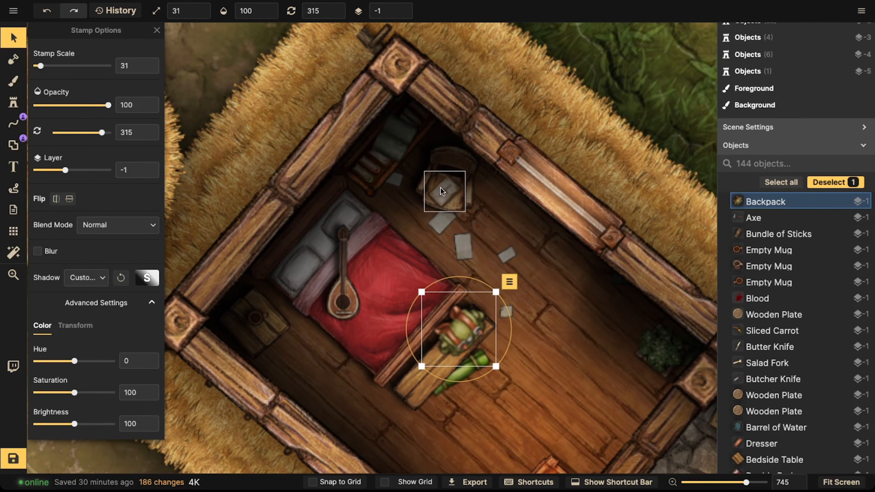
pyautogui.click(442, 185)
pyautogui.click(413, 159)
pyautogui.click(338, 222)
pyautogui.scroll(-2, 337, 222)
pyautogui.moveTo(338, 221); pyautogui.dragTo(340, 143)
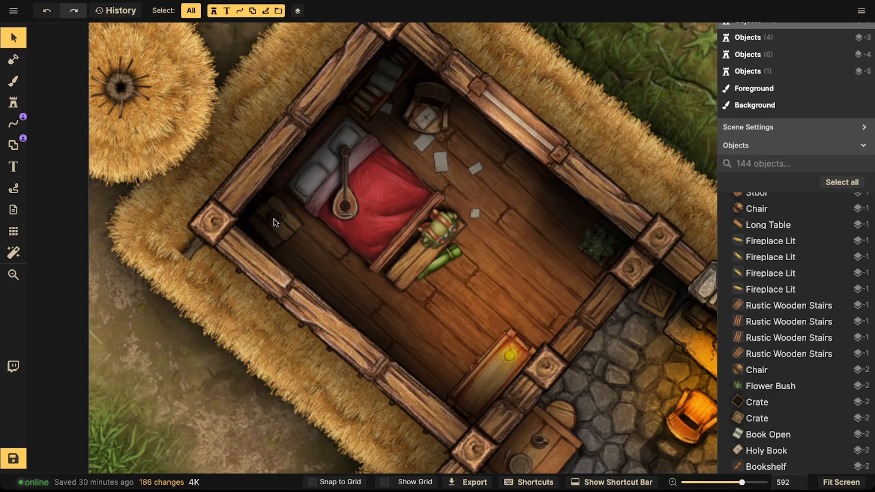
pyautogui.click(273, 219)
pyautogui.click(379, 248)
pyautogui.scroll(-1, 414, 262)
pyautogui.scroll(-3, 414, 262)
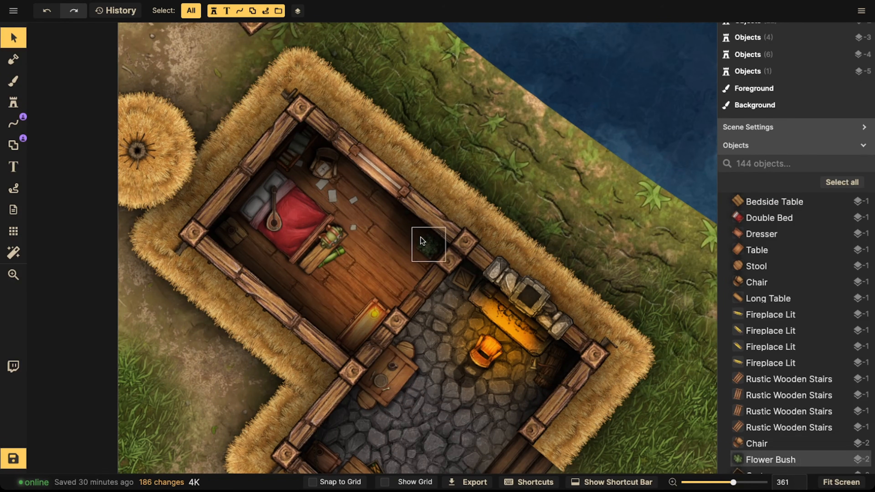
pyautogui.hscroll(-3, 403, 237)
pyautogui.scroll(-3, 407, 196)
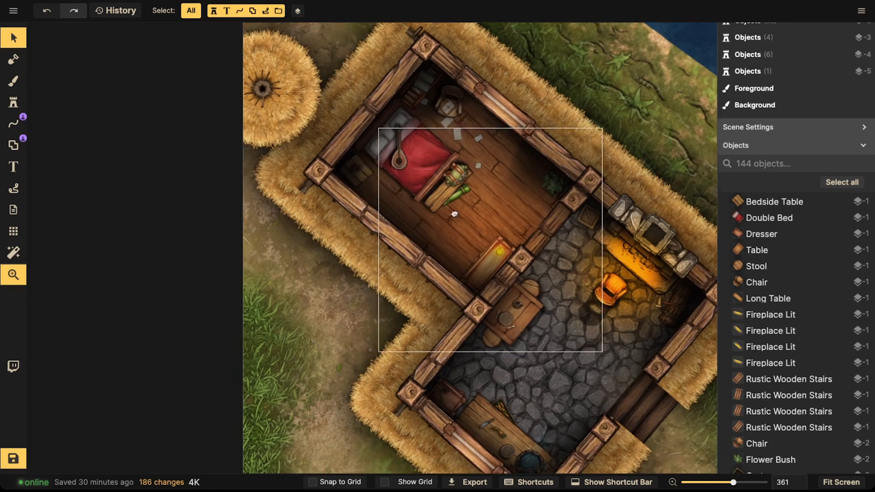
# Step: Paint a soft black shadow blob beside the bed with the Shape brush at brush size 7, opacity 36 and blur radius 40
pyautogui.scroll(5, 332, 201)
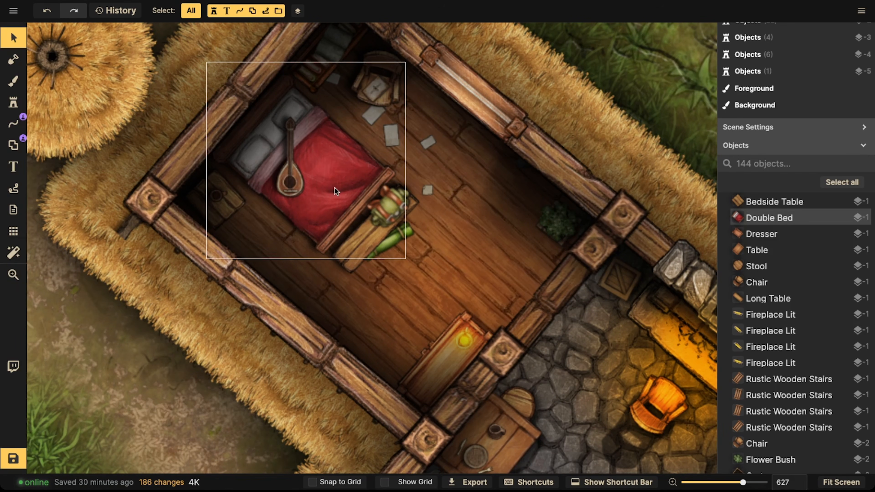
pyautogui.scroll(-3, 337, 190)
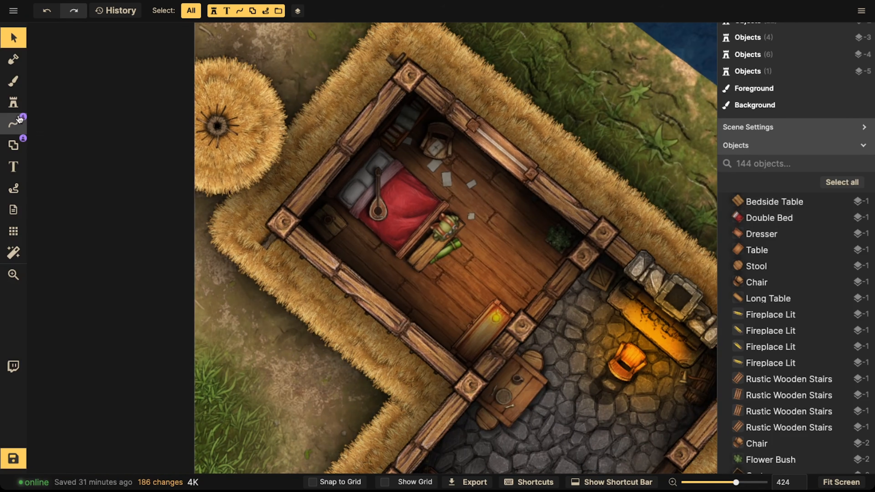
pyautogui.click(13, 102)
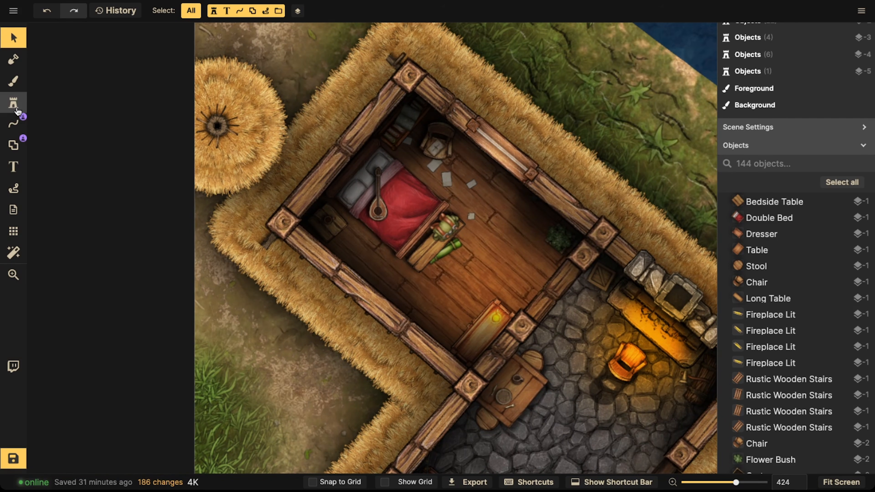
pyautogui.click(13, 145)
pyautogui.scroll(-2, 289, 238)
pyautogui.moveTo(289, 249); pyautogui.dragTo(290, 130)
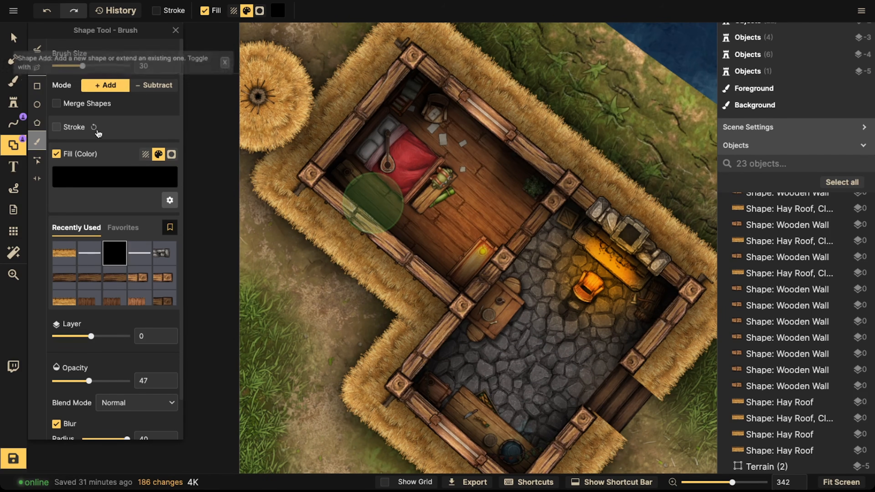
pyautogui.press('[')
pyautogui.press('[')
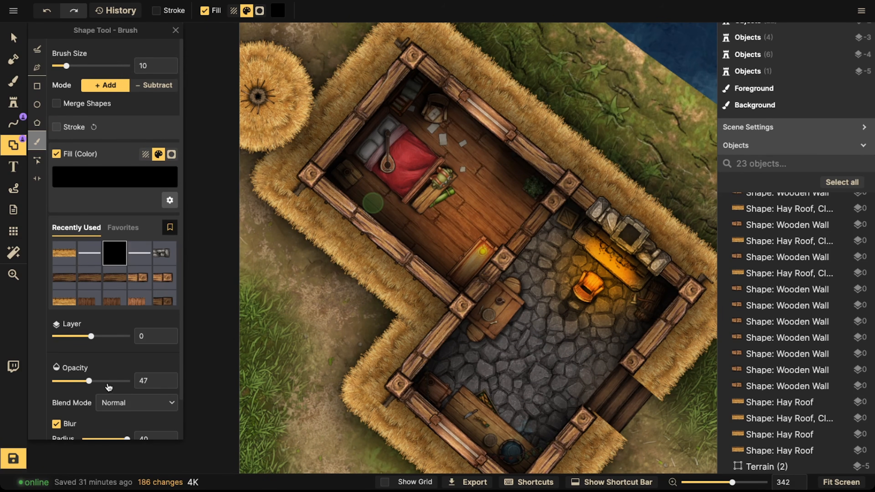
pyautogui.scroll(-2, 109, 386)
pyautogui.scroll(5, 327, 264)
pyautogui.moveTo(324, 251); pyautogui.dragTo(221, 389)
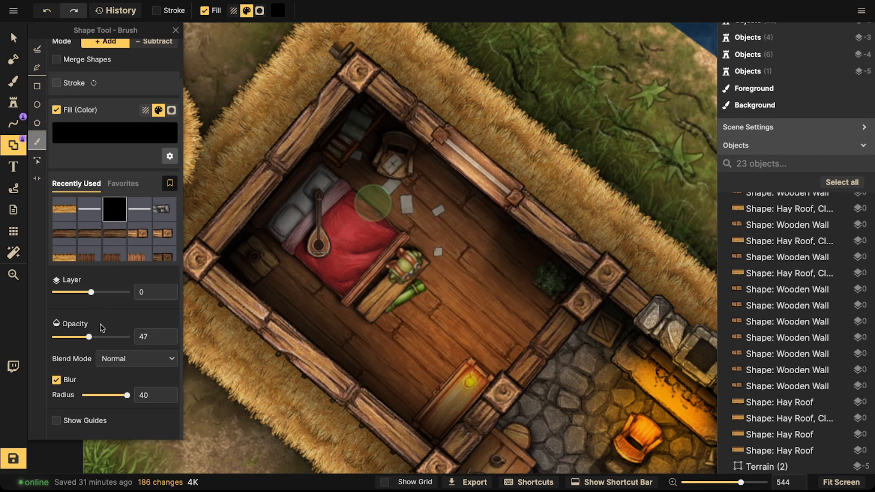
pyautogui.moveTo(95, 340); pyautogui.dragTo(87, 338)
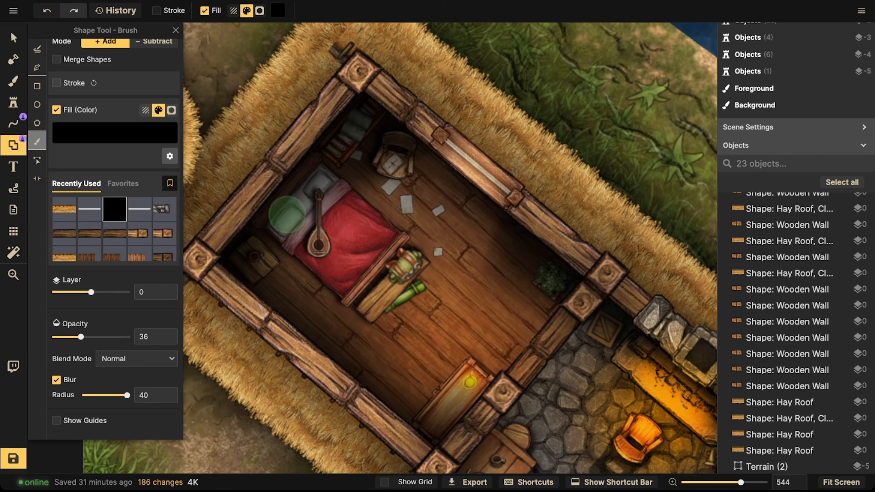
pyautogui.scroll(2, 122, 120)
pyautogui.moveTo(70, 66); pyautogui.dragTo(65, 67)
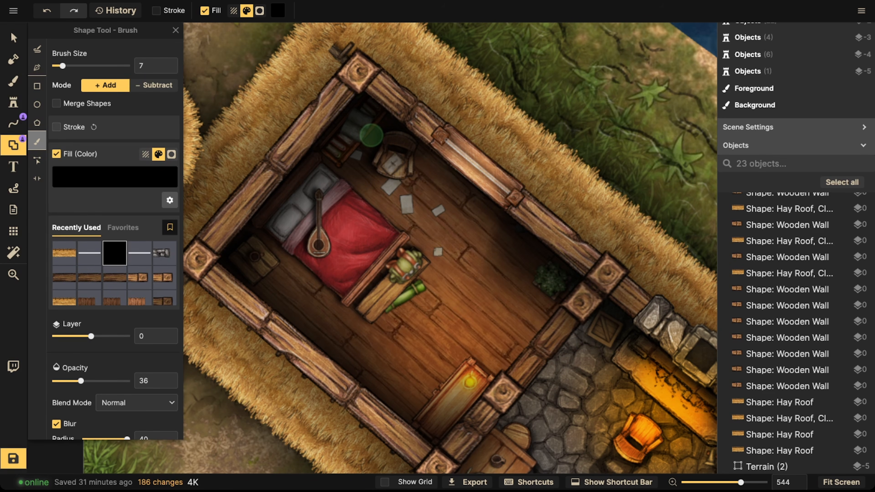
pyautogui.press('space')
pyautogui.moveTo(406, 361)
pyautogui.mouseDown()
pyautogui.moveTo(442, 298)
pyautogui.moveTo(460, 313)
pyautogui.mouseUp()
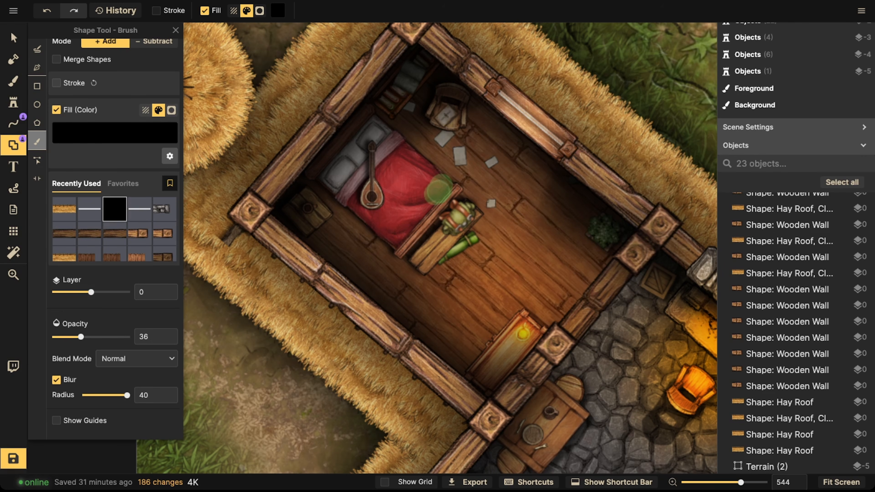
pyautogui.moveTo(416, 213); pyautogui.dragTo(450, 178)
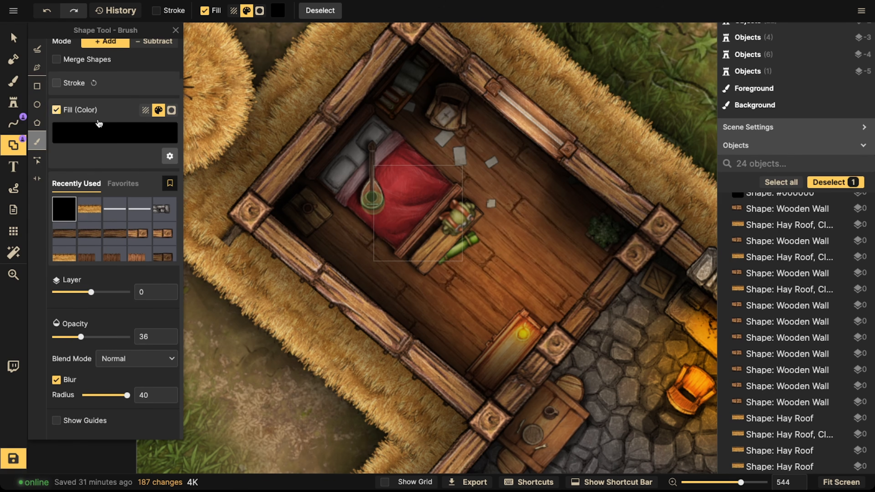
# Step: Put the shadow on layer 5, shrink the brush to 4 and dab small shadows near the bed, undoing the last dab
pyautogui.scroll(2, 86, 140)
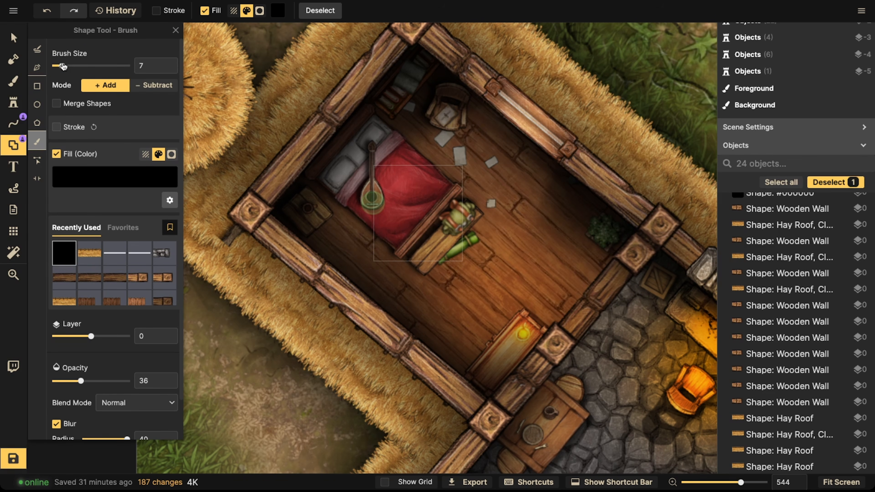
pyautogui.moveTo(93, 336); pyautogui.dragTo(128, 337)
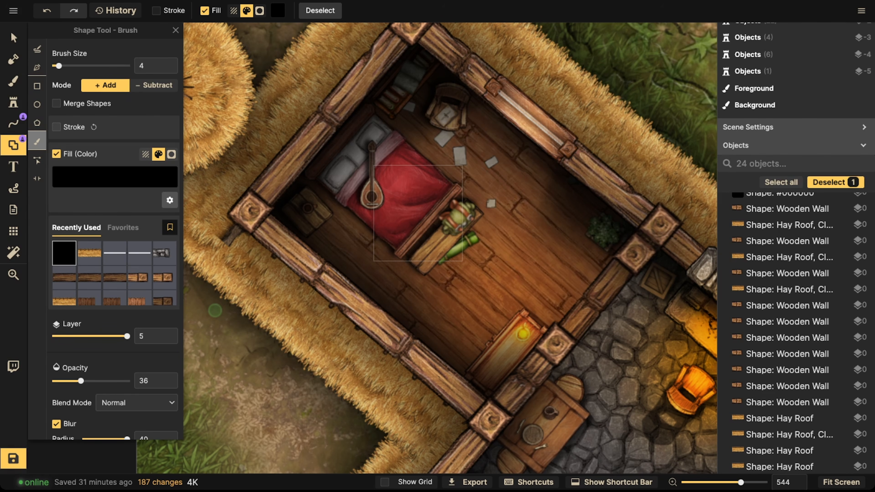
pyautogui.press('Escape')
pyautogui.moveTo(399, 236); pyautogui.dragTo(400, 235)
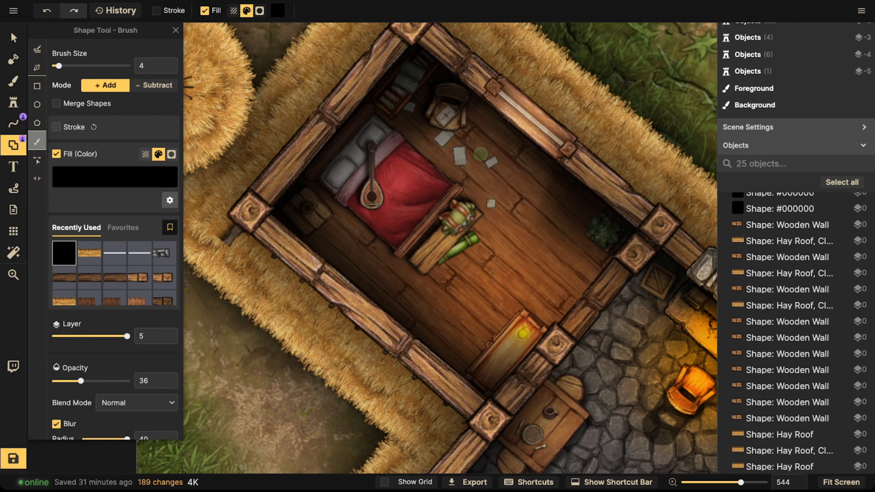
pyautogui.moveTo(446, 187); pyautogui.dragTo(445, 188)
pyautogui.press('Escape')
pyautogui.moveTo(407, 230); pyautogui.dragTo(455, 177)
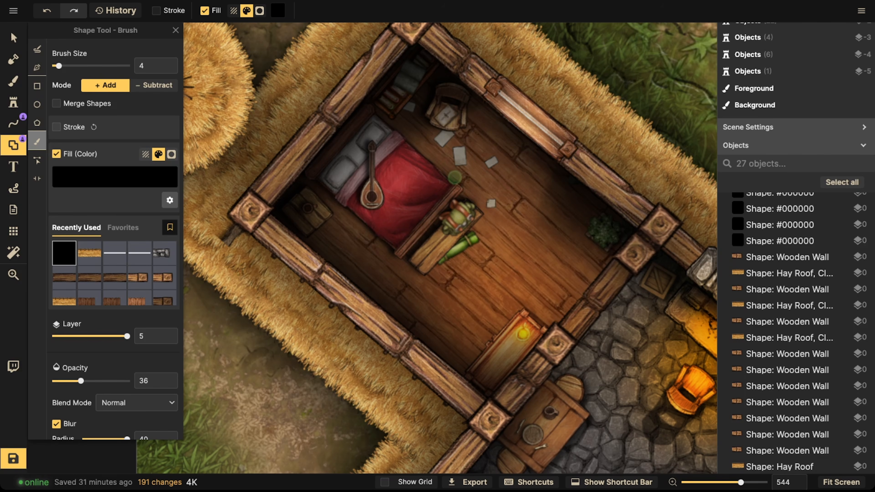
pyautogui.moveTo(354, 201); pyautogui.dragTo(360, 183)
pyautogui.hotkey('ctrl', 'z')
# Step: Paint more small dark shadow strokes along the edges of the bedroom furniture and props
pyautogui.press('space')
pyautogui.moveTo(646, 271)
pyautogui.mouseDown()
pyautogui.moveTo(573, 312)
pyautogui.moveTo(543, 229)
pyautogui.mouseUp()
pyautogui.press('space')
pyautogui.moveTo(436, 271); pyautogui.dragTo(495, 210)
pyautogui.moveTo(428, 292)
pyautogui.mouseDown()
pyautogui.moveTo(443, 306)
pyautogui.moveTo(391, 270)
pyautogui.moveTo(355, 230)
pyautogui.moveTo(362, 255)
pyautogui.moveTo(414, 292)
pyautogui.mouseUp()
pyautogui.press('space')
pyautogui.moveTo(334, 169)
pyautogui.mouseDown()
pyautogui.moveTo(400, 222)
pyautogui.moveTo(341, 169)
pyautogui.mouseUp()
pyautogui.moveTo(409, 102)
pyautogui.mouseDown()
pyautogui.moveTo(424, 115)
pyautogui.moveTo(399, 90)
pyautogui.moveTo(328, 146)
pyautogui.mouseUp()
pyautogui.press('space')
pyautogui.moveTo(574, 257); pyautogui.dragTo(570, 203)
pyautogui.moveTo(362, 140)
pyautogui.mouseDown()
pyautogui.moveTo(341, 144)
pyautogui.moveTo(358, 134)
pyautogui.moveTo(372, 143)
pyautogui.mouseUp()
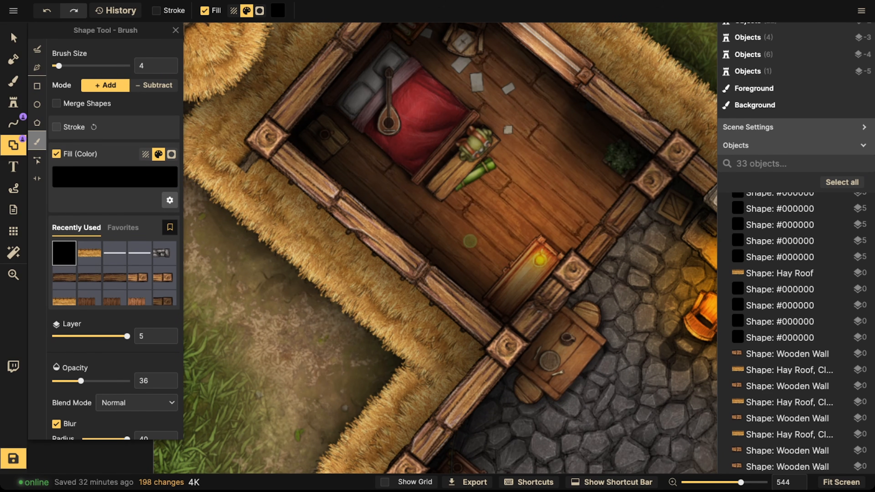
pyautogui.moveTo(332, 121); pyautogui.dragTo(373, 45)
pyautogui.press('space')
pyautogui.moveTo(588, 199); pyautogui.dragTo(518, 257)
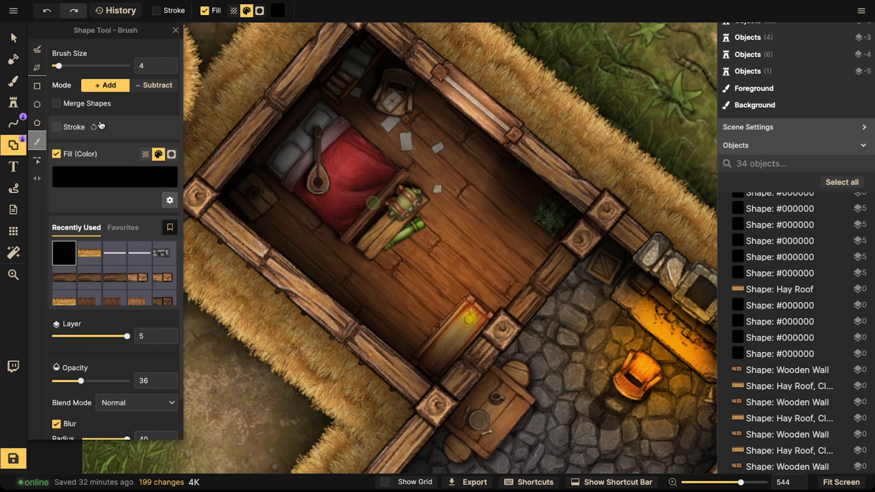
# Step: Set up the Line tool in Free Draw mode with a solid ffbf00 colour stroke and blur enabled
pyautogui.click(13, 123)
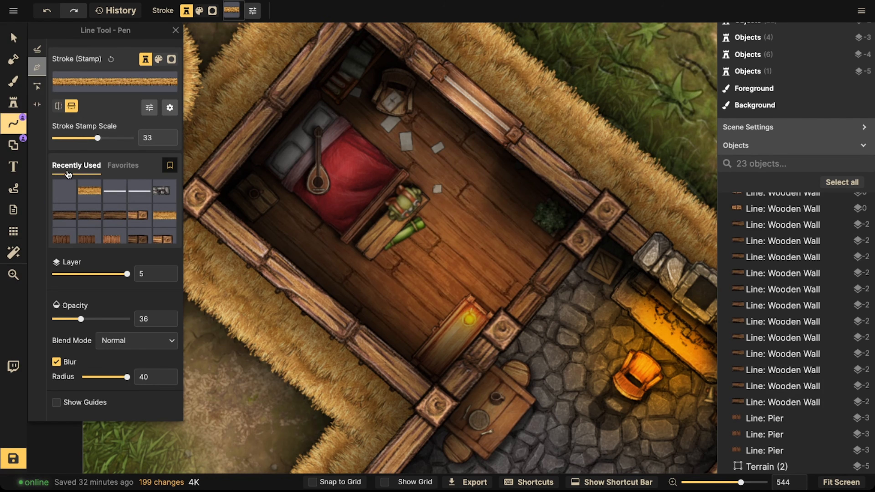
pyautogui.click(114, 190)
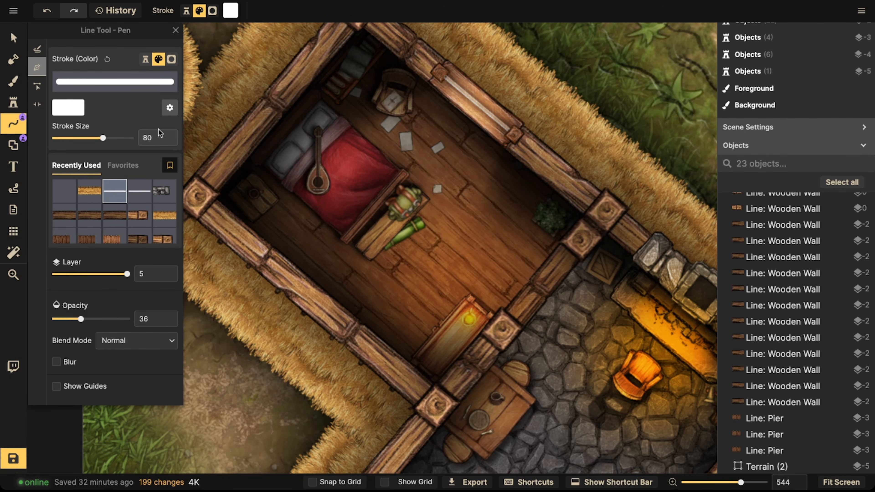
pyautogui.click(75, 107)
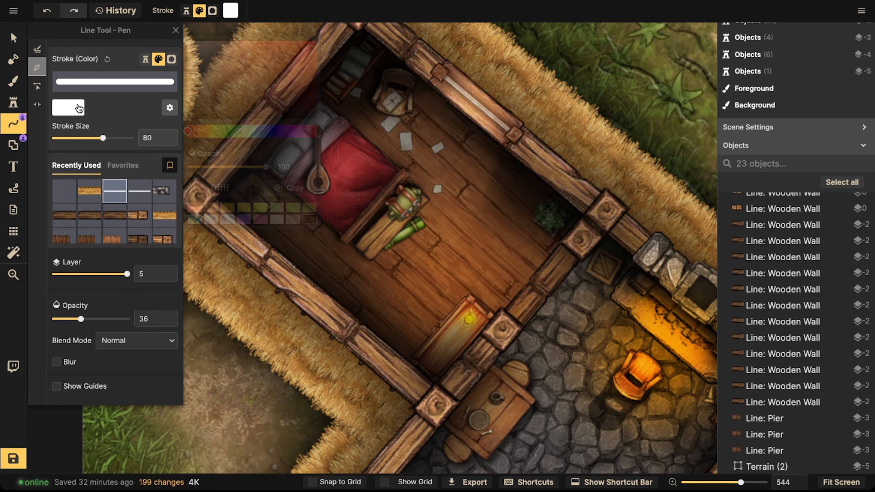
pyautogui.click(209, 130)
pyautogui.click(227, 207)
pyautogui.moveTo(299, 80); pyautogui.dragTo(316, 41)
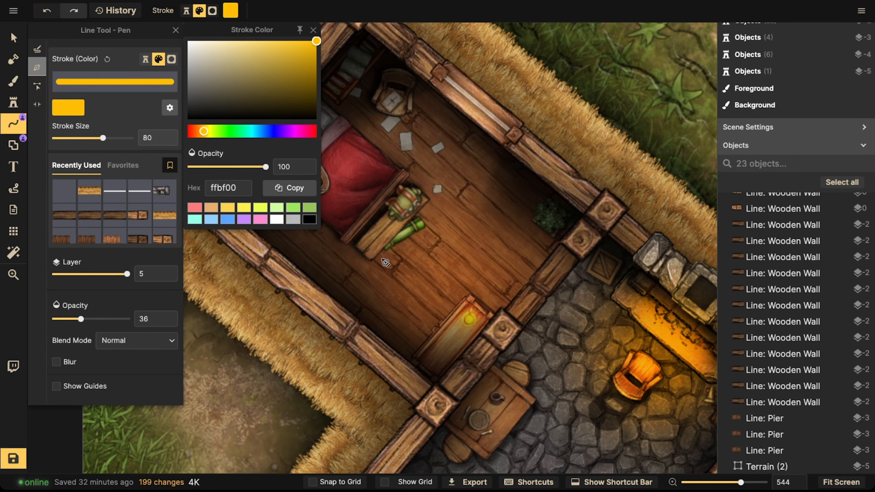
pyautogui.click(57, 363)
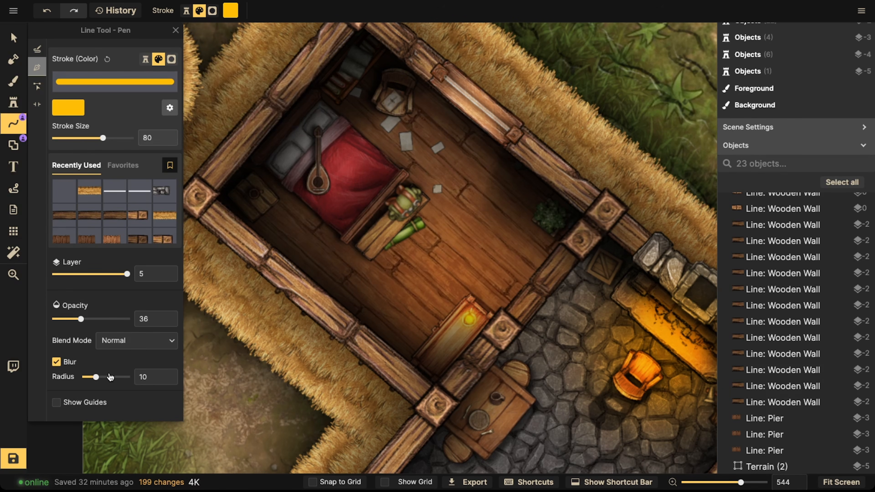
pyautogui.click(36, 49)
# Step: Tune the glow stroke on a test line to size 42, blur radius 4, Overlay blend and 57% opacity, then delete the line
pyautogui.moveTo(376, 265)
pyautogui.mouseDown()
pyautogui.moveTo(376, 284)
pyautogui.moveTo(455, 269)
pyautogui.mouseUp()
pyautogui.scroll(5, 359, 269)
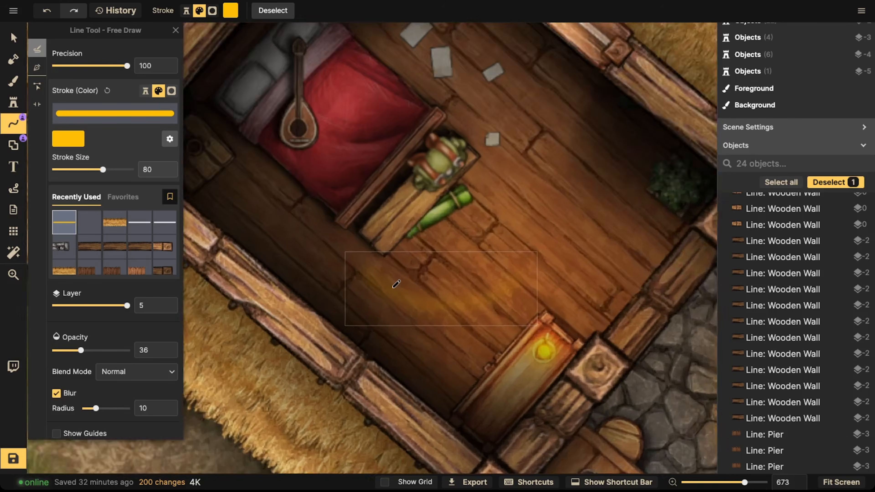
pyautogui.moveTo(103, 169); pyautogui.dragTo(97, 170)
pyautogui.moveTo(92, 408); pyautogui.dragTo(88, 408)
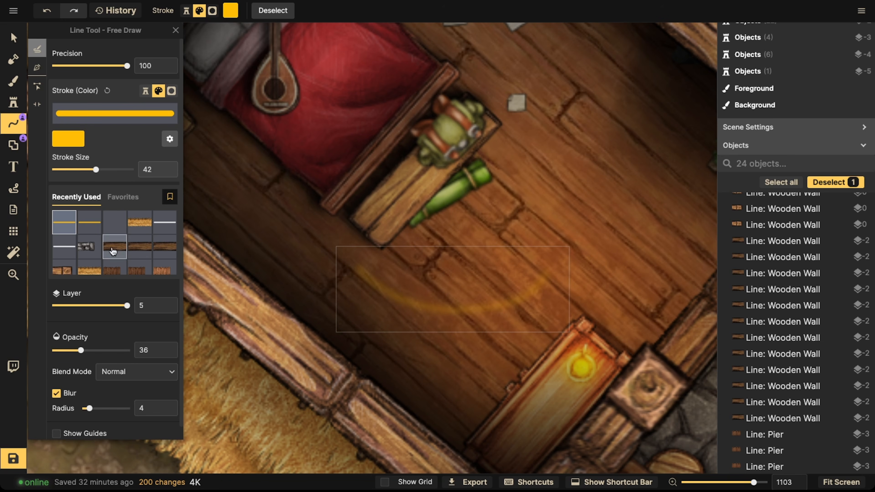
pyautogui.click(169, 139)
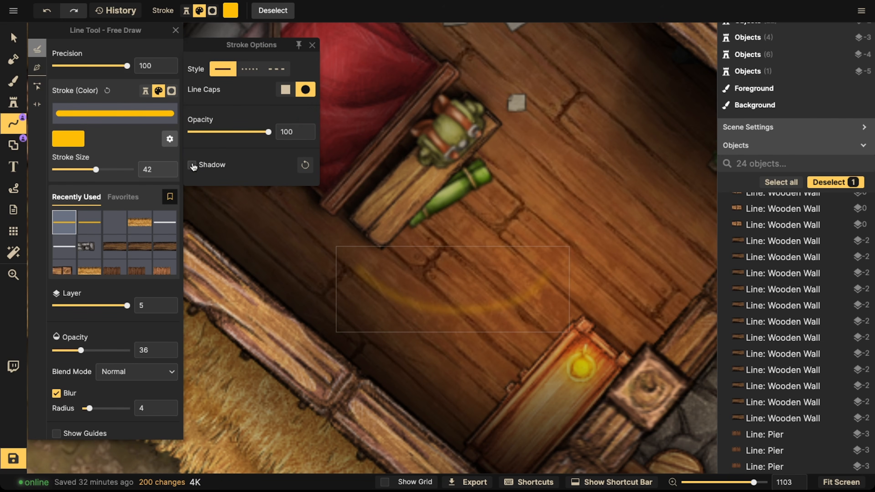
pyautogui.click(144, 372)
pyautogui.click(93, 343)
pyautogui.scroll(-2, 86, 345)
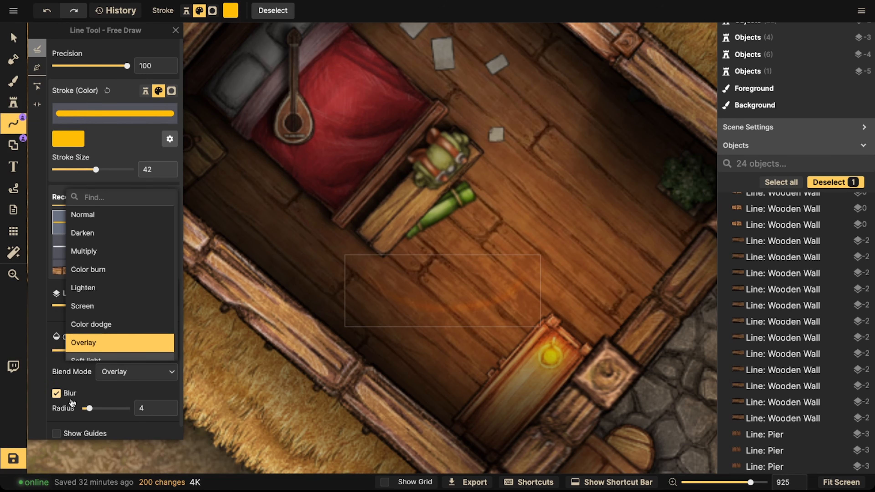
pyautogui.click(103, 375)
pyautogui.moveTo(85, 352); pyautogui.dragTo(95, 352)
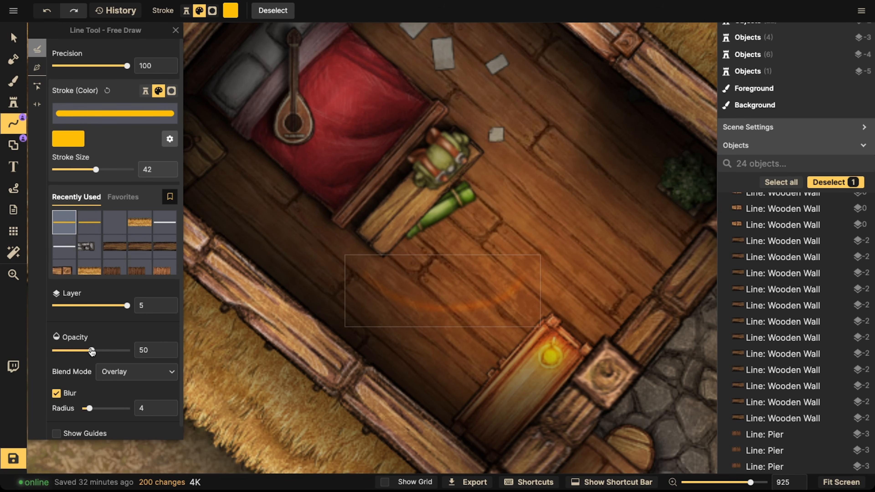
pyautogui.moveTo(92, 350)
pyautogui.mouseDown()
pyautogui.moveTo(129, 351)
pyautogui.moveTo(98, 351)
pyautogui.mouseUp()
pyautogui.press('Delete')
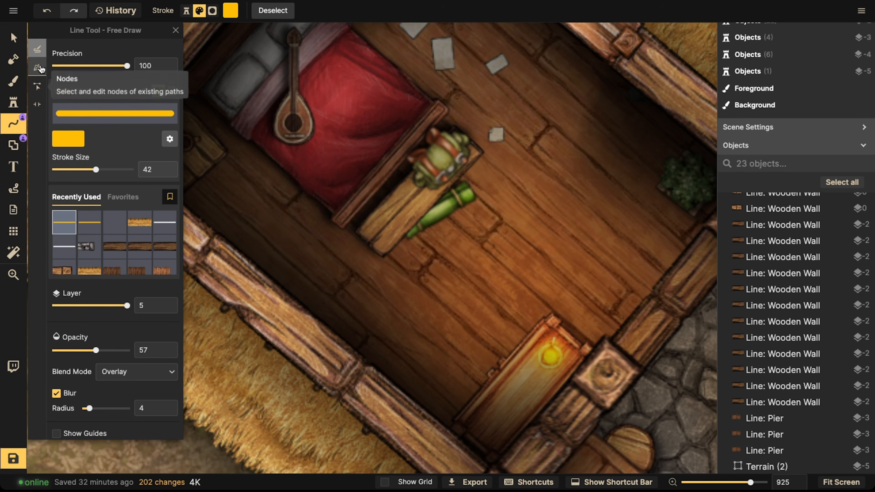
# Step: Draw short yellow glow strokes along the edges of the bed and the crate beside it
pyautogui.press('space')
pyautogui.moveTo(447, 195); pyautogui.dragTo(477, 168)
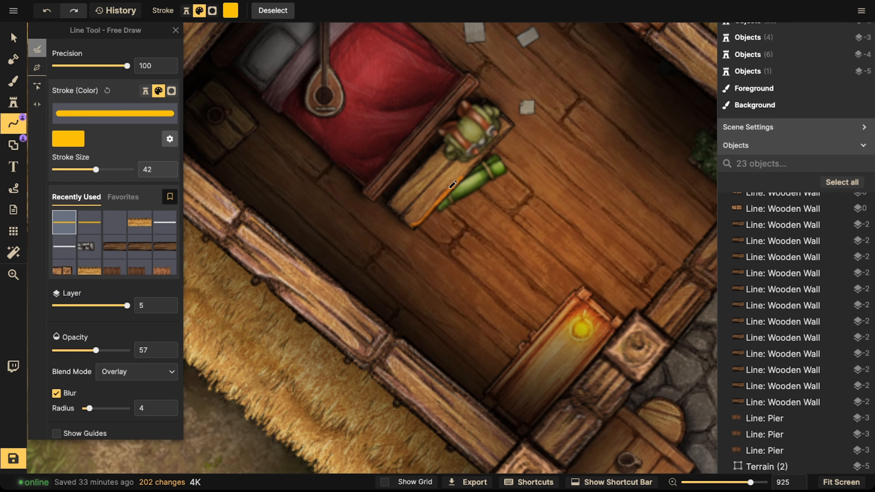
pyautogui.moveTo(431, 211); pyautogui.dragTo(431, 209)
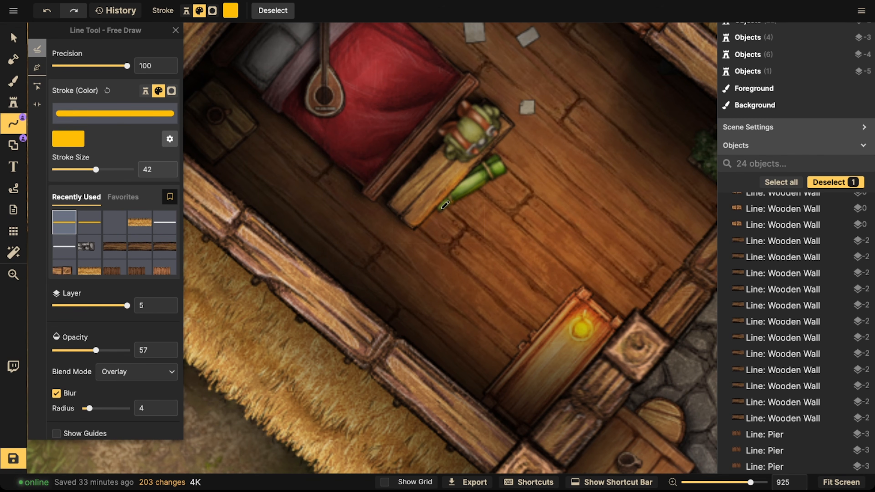
pyautogui.moveTo(502, 172); pyautogui.dragTo(442, 208)
pyautogui.press('Escape')
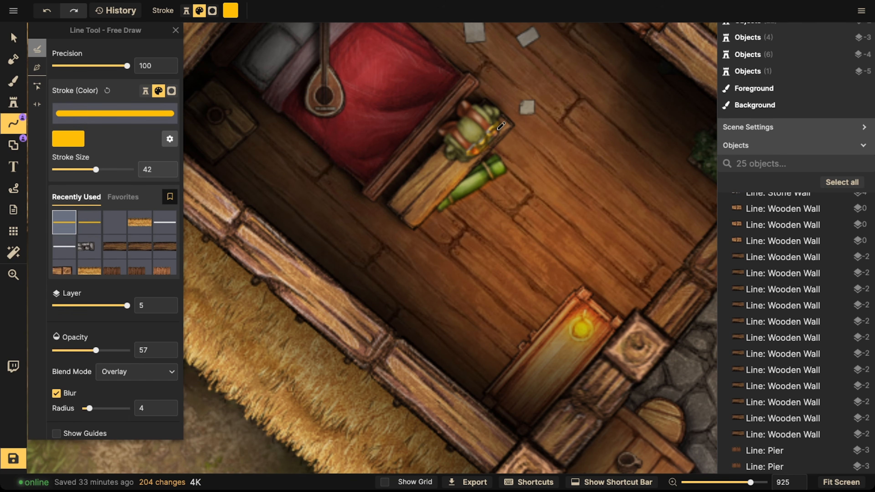
pyautogui.moveTo(470, 151); pyautogui.dragTo(503, 121)
pyautogui.press('Escape')
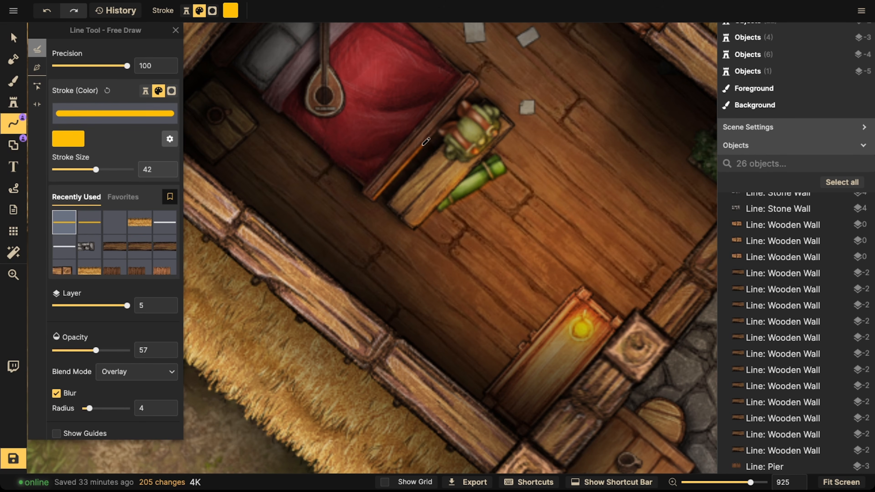
pyautogui.moveTo(423, 144); pyautogui.dragTo(429, 139)
pyautogui.press('Escape')
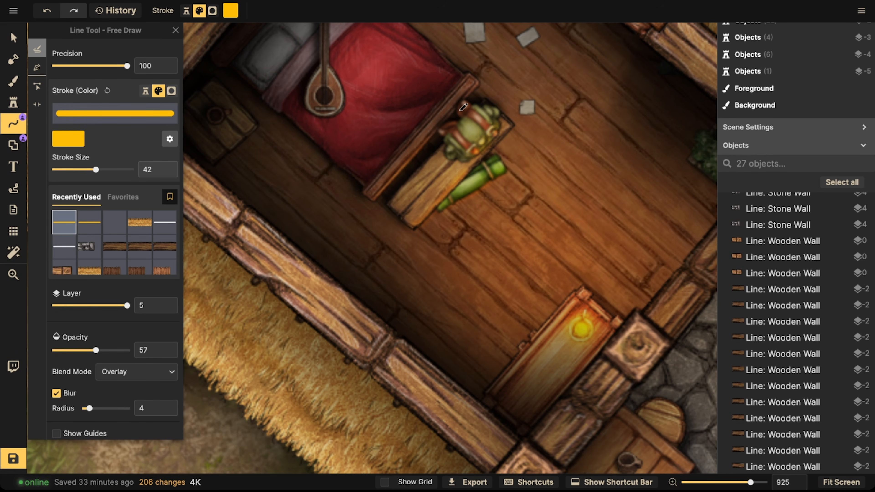
pyautogui.moveTo(410, 160); pyautogui.dragTo(413, 157)
pyautogui.press('Escape')
pyautogui.moveTo(449, 188); pyautogui.dragTo(491, 174)
pyautogui.press('Escape')
# Step: Draw further yellow glow strokes near the wall corner by the plant in the bedroom
pyautogui.moveTo(654, 151)
pyautogui.mouseDown()
pyautogui.moveTo(543, 210)
pyautogui.moveTo(472, 189)
pyautogui.mouseUp()
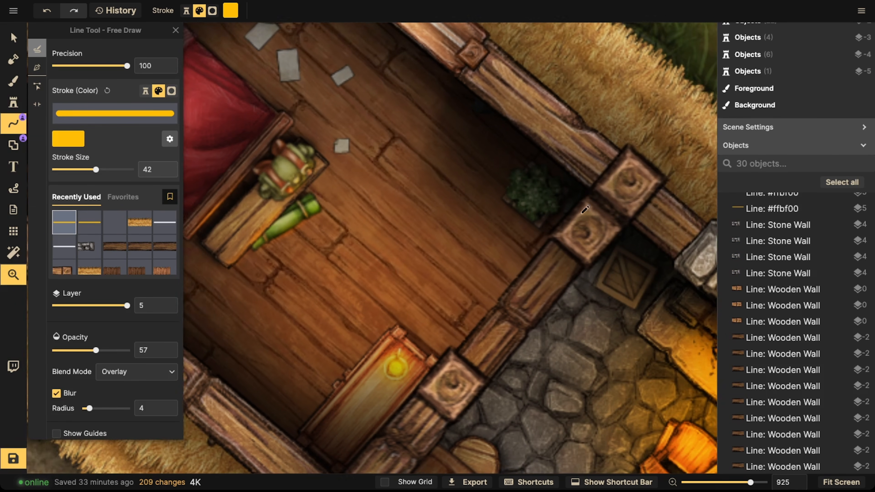
pyautogui.moveTo(585, 210); pyautogui.dragTo(558, 199)
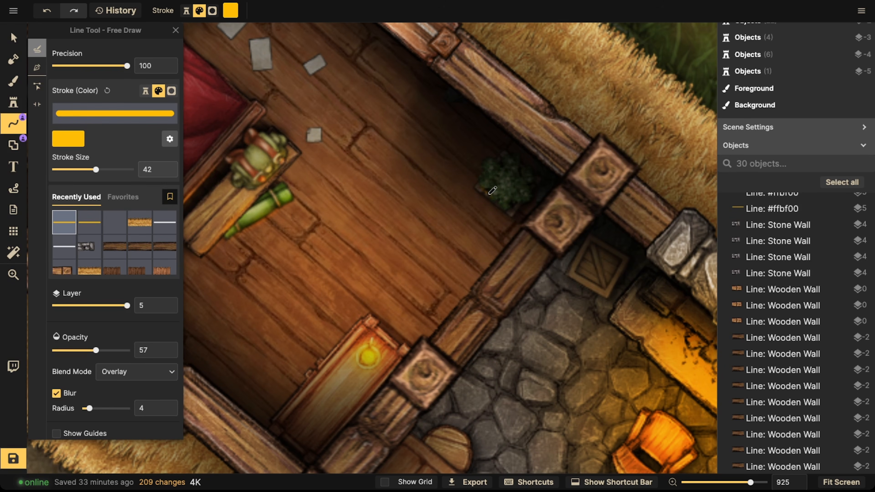
pyautogui.moveTo(489, 195); pyautogui.dragTo(483, 184)
pyautogui.moveTo(475, 121)
pyautogui.mouseDown()
pyautogui.moveTo(591, 186)
pyautogui.moveTo(513, 186)
pyautogui.mouseUp()
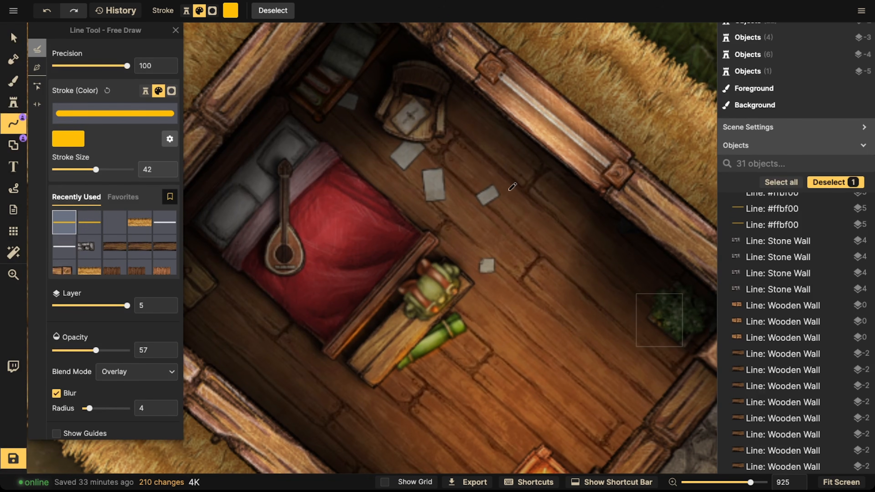
# Step: Draw more yellow glow strokes along the bed's edges and headboard in the bedroom
pyautogui.moveTo(442, 124); pyautogui.dragTo(428, 138)
pyautogui.moveTo(557, 260); pyautogui.dragTo(526, 184)
pyautogui.moveTo(347, 93); pyautogui.dragTo(561, 78)
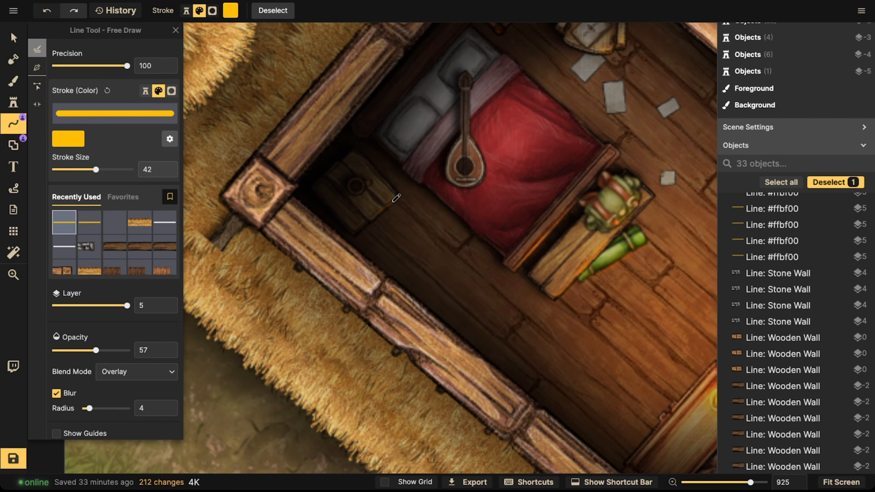
pyautogui.moveTo(392, 203); pyautogui.dragTo(381, 210)
pyautogui.moveTo(640, 253); pyautogui.dragTo(564, 211)
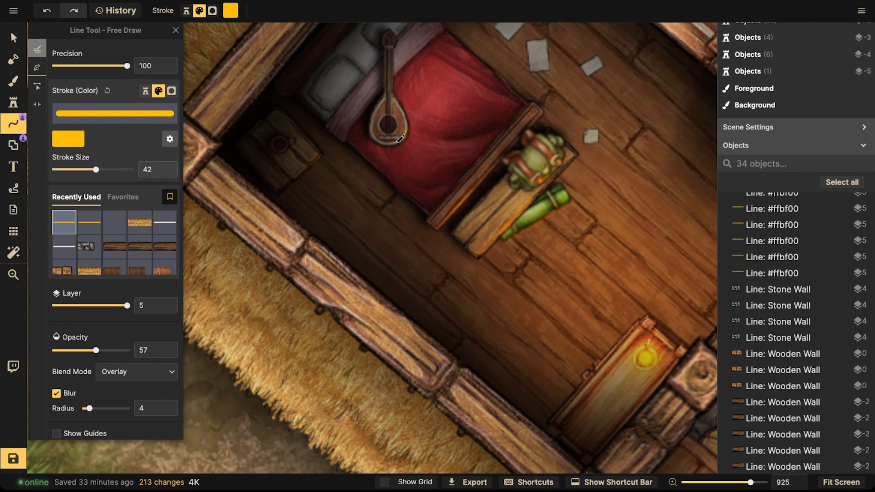
pyautogui.moveTo(407, 124); pyautogui.dragTo(406, 126)
# Step: Add yellow glow strokes on the stone floor near the fireplace and the chair
pyautogui.moveTo(626, 252); pyautogui.dragTo(588, 246)
pyautogui.moveTo(609, 193)
pyautogui.mouseDown()
pyautogui.moveTo(570, 252)
pyautogui.moveTo(480, 269)
pyautogui.moveTo(431, 308)
pyautogui.moveTo(375, 285)
pyautogui.mouseUp()
pyautogui.moveTo(444, 323); pyautogui.dragTo(487, 175)
pyautogui.moveTo(525, 216)
pyautogui.mouseDown()
pyautogui.moveTo(356, 161)
pyautogui.moveTo(249, 73)
pyautogui.mouseUp()
pyautogui.moveTo(510, 289)
pyautogui.mouseDown()
pyautogui.moveTo(480, 270)
pyautogui.moveTo(683, 190)
pyautogui.mouseUp()
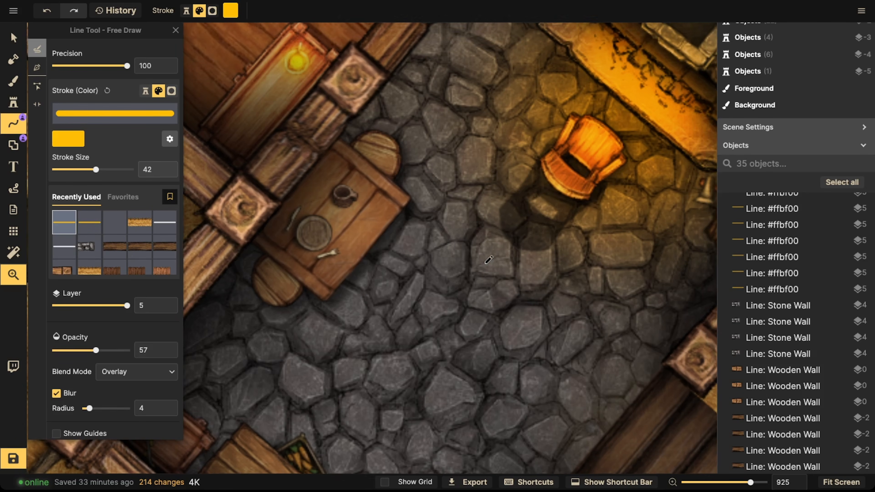
pyautogui.moveTo(393, 169)
pyautogui.mouseDown()
pyautogui.moveTo(397, 141)
pyautogui.moveTo(516, 118)
pyautogui.mouseUp()
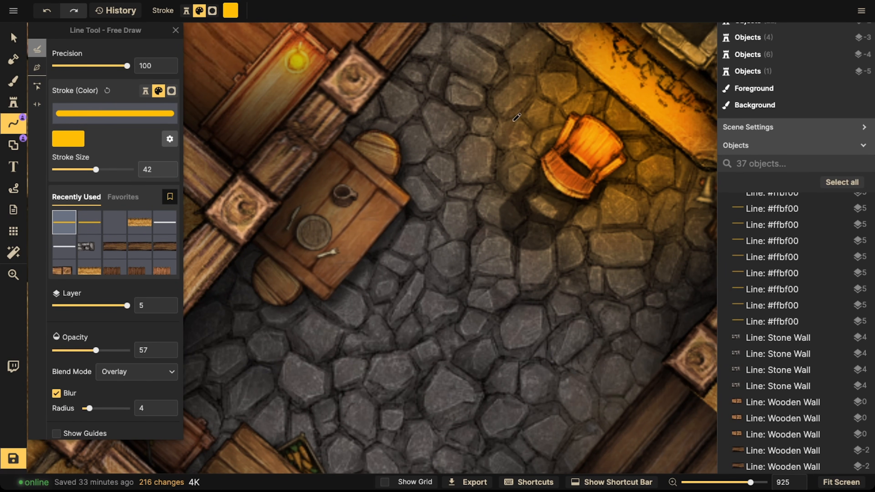
# Step: Draw glow strokes around the table by the stone room's wall and undo a stray dot
pyautogui.moveTo(395, 154); pyautogui.dragTo(399, 166)
pyautogui.moveTo(433, 244); pyautogui.dragTo(439, 230)
pyautogui.moveTo(353, 169)
pyautogui.mouseDown()
pyautogui.moveTo(334, 217)
pyautogui.moveTo(334, 203)
pyautogui.mouseUp()
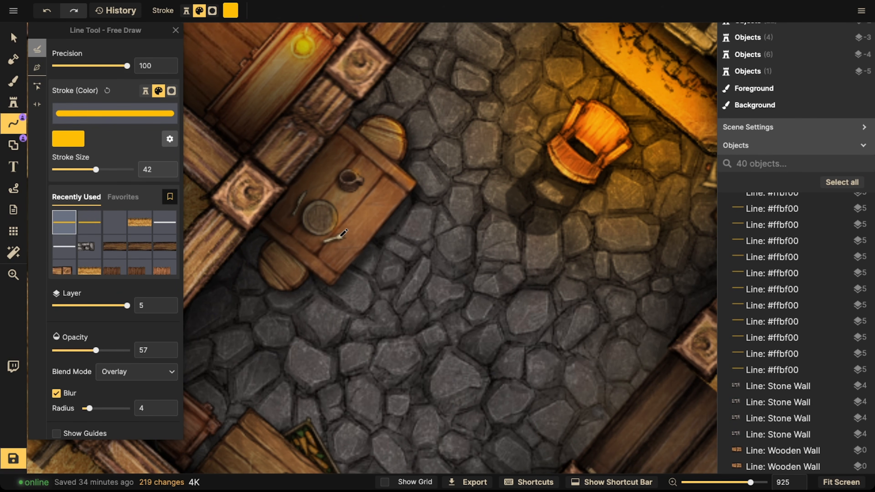
pyautogui.moveTo(616, 298)
pyautogui.mouseDown()
pyautogui.moveTo(496, 239)
pyautogui.moveTo(548, 229)
pyautogui.mouseUp()
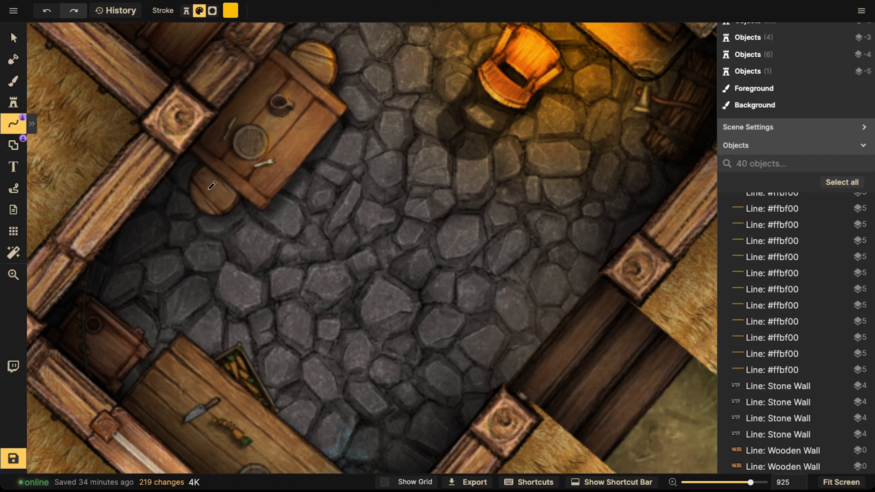
pyautogui.click(236, 200)
pyautogui.hotkey('ctrl', 'z')
# Step: Draw glow strokes along the kitchen counter with the knife, carrots and barrel
pyautogui.moveTo(475, 254); pyautogui.dragTo(514, 226)
pyautogui.moveTo(239, 179); pyautogui.dragTo(433, 198)
pyautogui.moveTo(295, 183)
pyautogui.mouseDown()
pyautogui.moveTo(336, 231)
pyautogui.moveTo(393, 256)
pyautogui.moveTo(379, 267)
pyautogui.moveTo(426, 306)
pyautogui.mouseUp()
pyautogui.moveTo(342, 194); pyautogui.dragTo(358, 223)
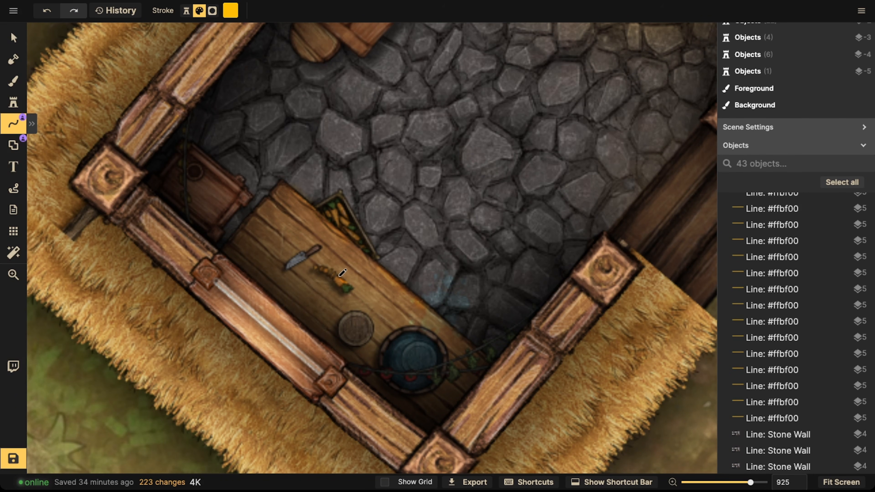
pyautogui.moveTo(321, 272); pyautogui.dragTo(339, 284)
pyautogui.moveTo(317, 249); pyautogui.dragTo(337, 266)
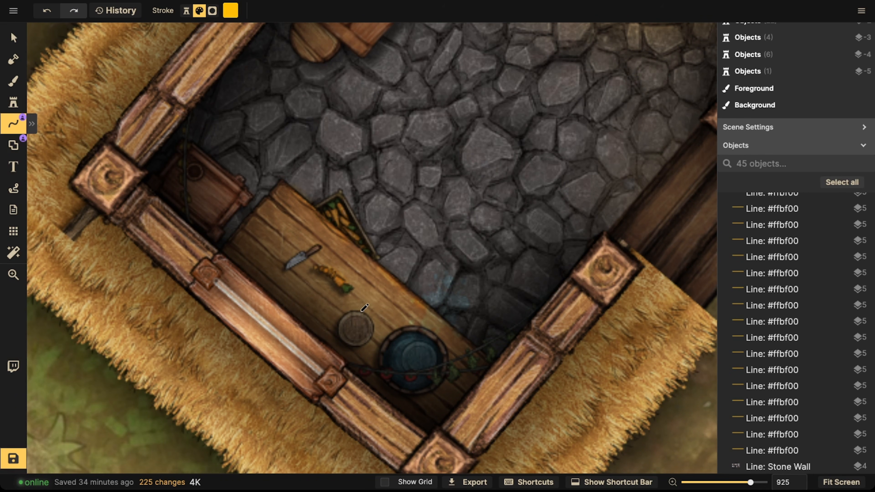
pyautogui.moveTo(357, 313); pyautogui.dragTo(351, 313)
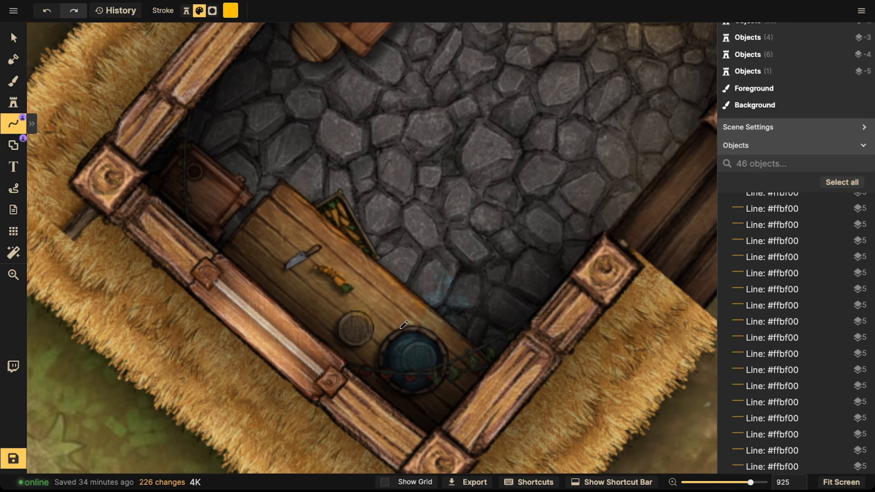
# Step: Add glow strokes beside the barrel in the fireplace corner of the stone room
pyautogui.moveTo(446, 340); pyautogui.dragTo(448, 341)
pyautogui.moveTo(246, 192); pyautogui.dragTo(244, 188)
pyautogui.moveTo(675, 74)
pyautogui.mouseDown()
pyautogui.moveTo(572, 42)
pyautogui.moveTo(520, 154)
pyautogui.moveTo(334, 308)
pyautogui.mouseUp()
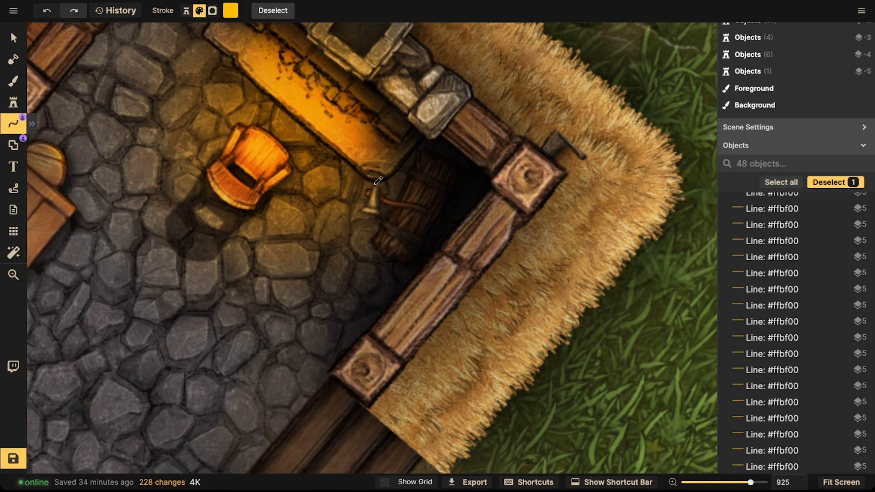
pyautogui.moveTo(373, 196); pyautogui.dragTo(372, 203)
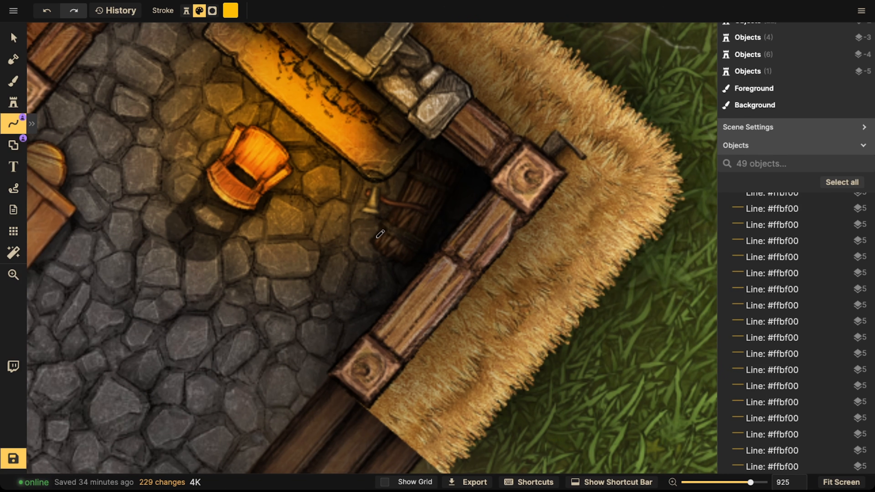
pyautogui.moveTo(376, 245); pyautogui.dragTo(381, 252)
pyautogui.moveTo(193, 268); pyautogui.dragTo(402, 249)
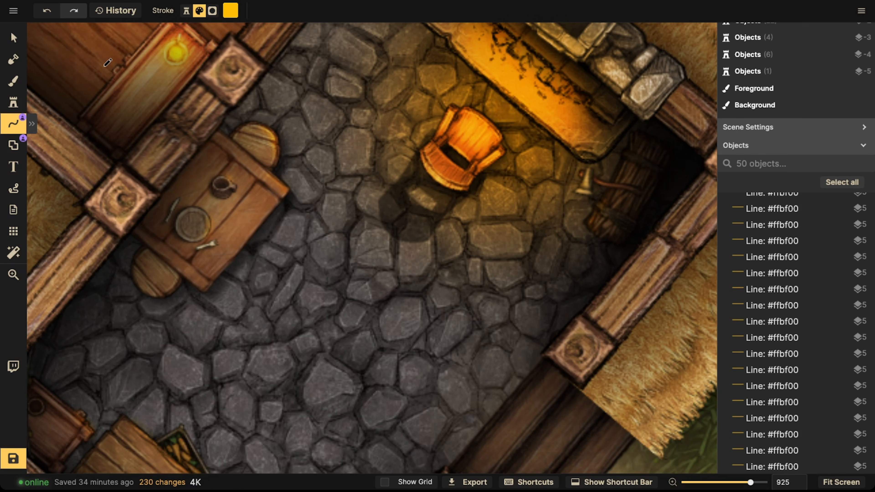
# Step: Select and delete the stray hay roof piece left outside the house's outer corner
pyautogui.click(19, 40)
pyautogui.scroll(-1, 183, 151)
pyautogui.moveTo(139, 84); pyautogui.dragTo(355, 314)
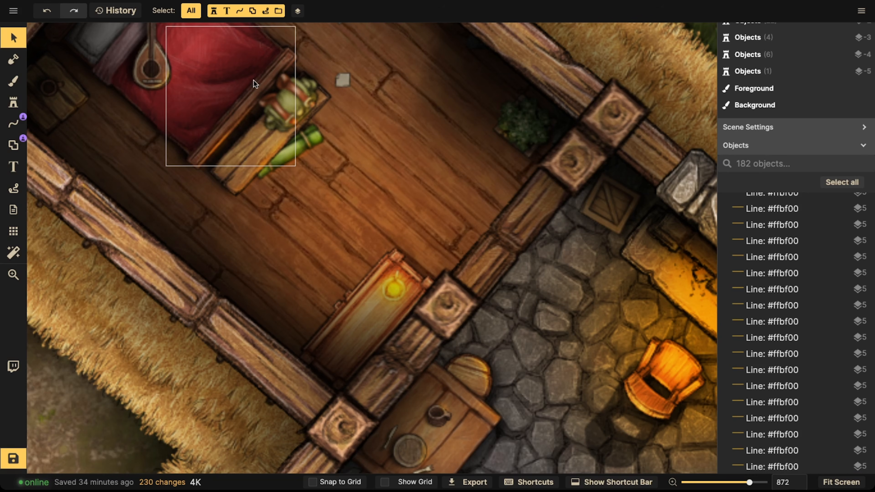
pyautogui.scroll(-10, 364, 131)
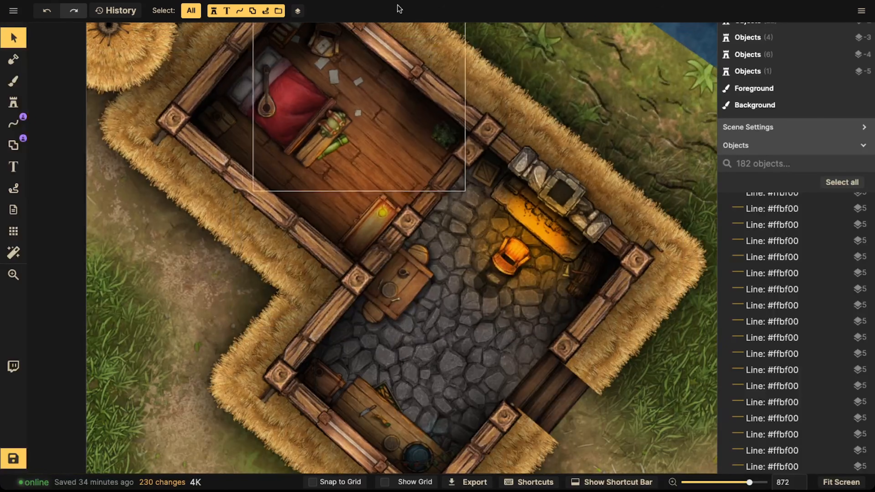
pyautogui.scroll(-5, 427, 218)
pyautogui.moveTo(425, 217); pyautogui.dragTo(309, 165)
pyautogui.scroll(-5, 315, 193)
pyautogui.scroll(-8, 361, 239)
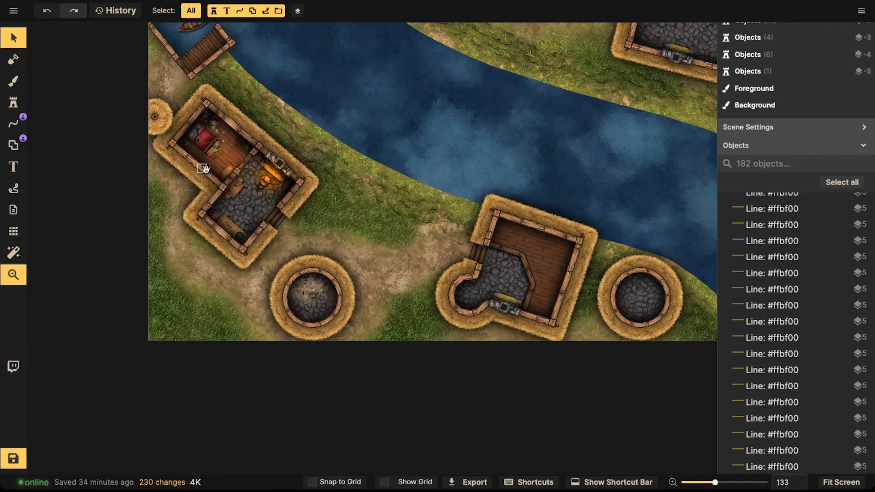
pyautogui.moveTo(205, 169); pyautogui.dragTo(234, 184)
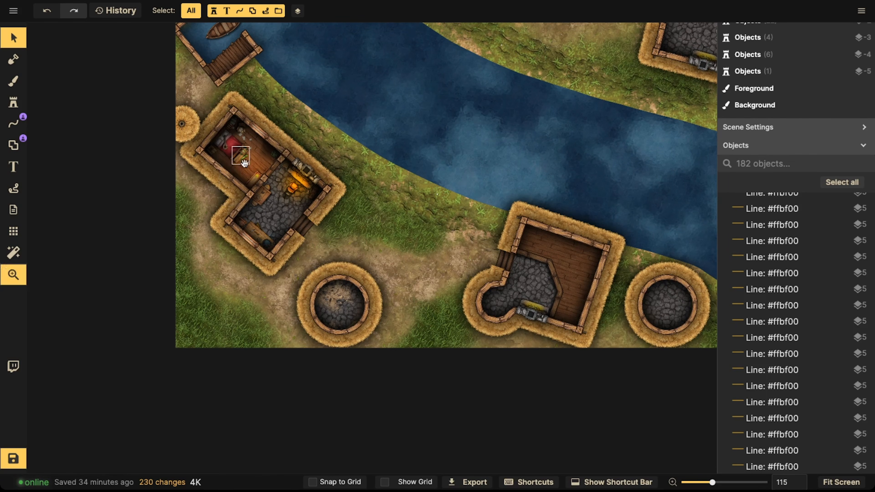
pyautogui.scroll(-2, 195, 142)
pyautogui.click(195, 141)
pyautogui.moveTo(195, 141); pyautogui.dragTo(194, 121)
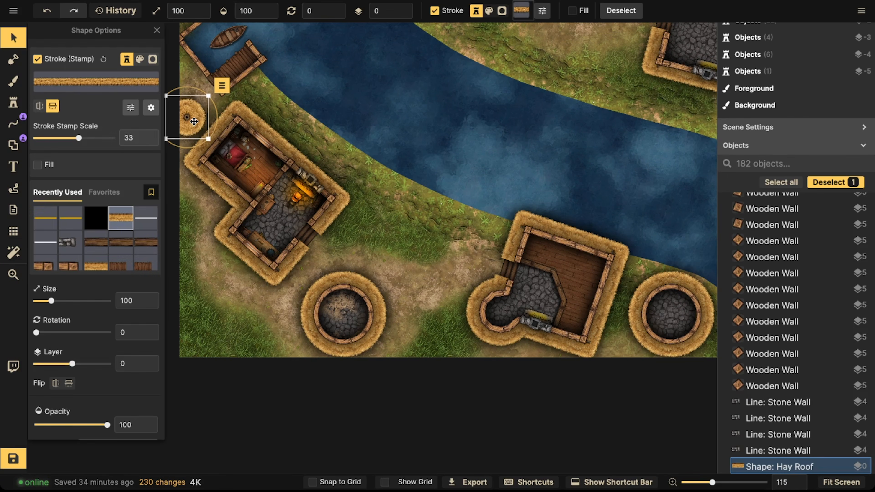
pyautogui.press('Delete')
# Step: Save the map
pyautogui.scroll(-2, 259, 149)
pyautogui.moveTo(258, 162); pyautogui.dragTo(261, 105)
pyautogui.scroll(5, 243, 133)
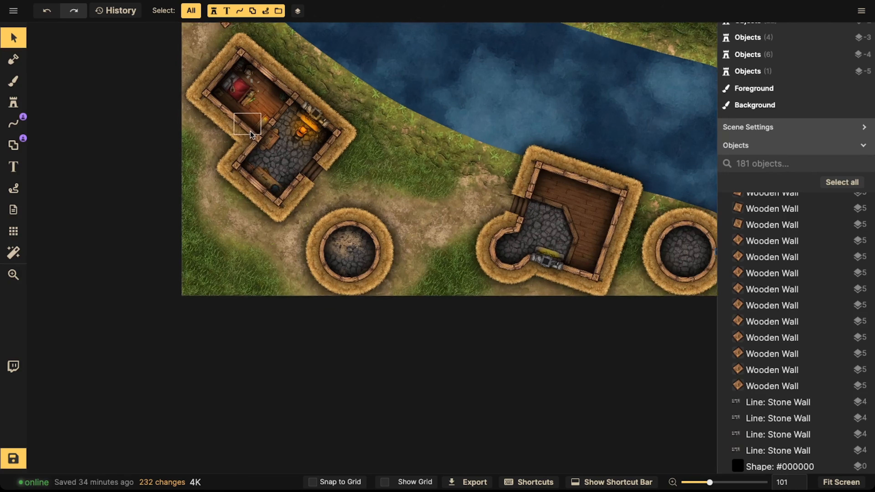
pyautogui.moveTo(388, 107); pyautogui.dragTo(297, 219)
pyautogui.scroll(-5, 287, 191)
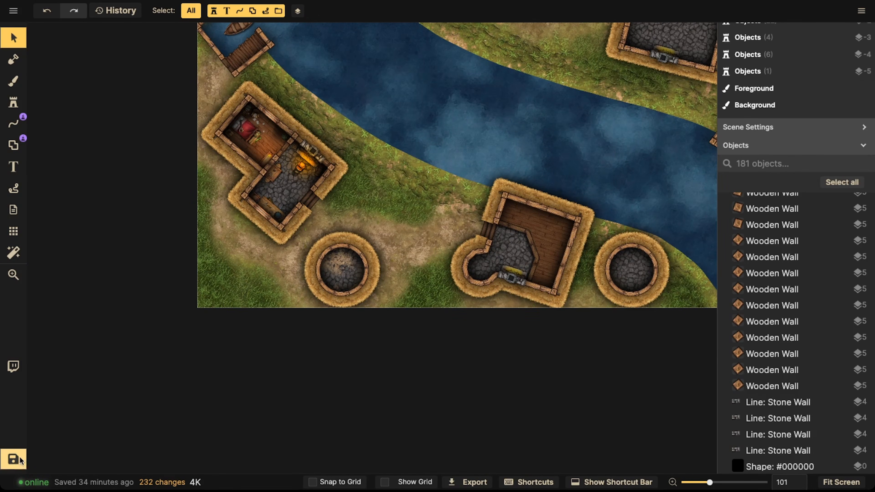
pyautogui.click(13, 459)
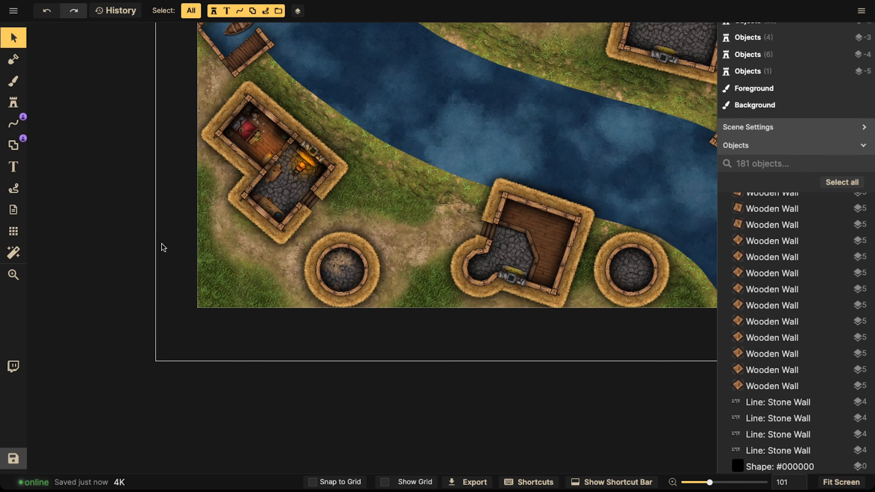
# Step: Zoom and pan around the house interior to inspect the glow lighting and props
pyautogui.press('z')
pyautogui.moveTo(341, 217); pyautogui.dragTo(281, 256)
pyautogui.hscroll(-3, 312, 258)
pyautogui.scroll(2, 300, 259)
pyautogui.press('v')
pyautogui.scroll(10, 285, 259)
pyautogui.press('space')
pyautogui.moveTo(273, 256); pyautogui.dragTo(339, 225)
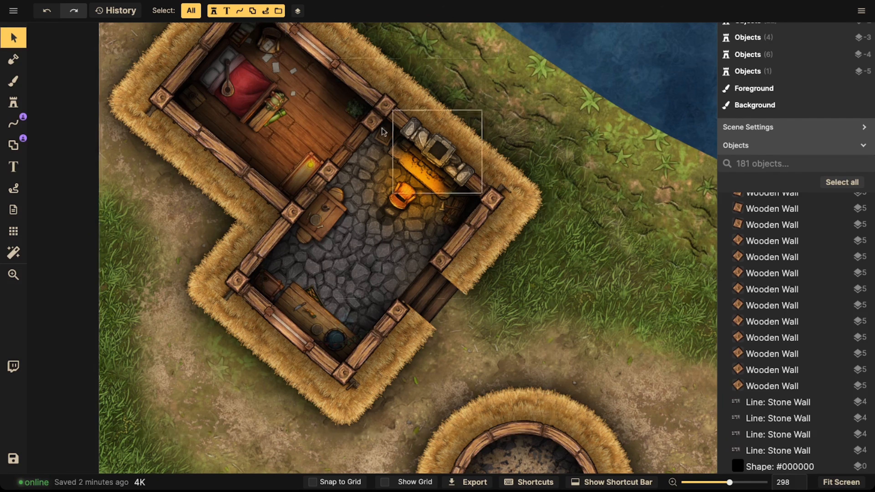
pyautogui.scroll(-3, 330, 144)
pyautogui.scroll(5, 330, 143)
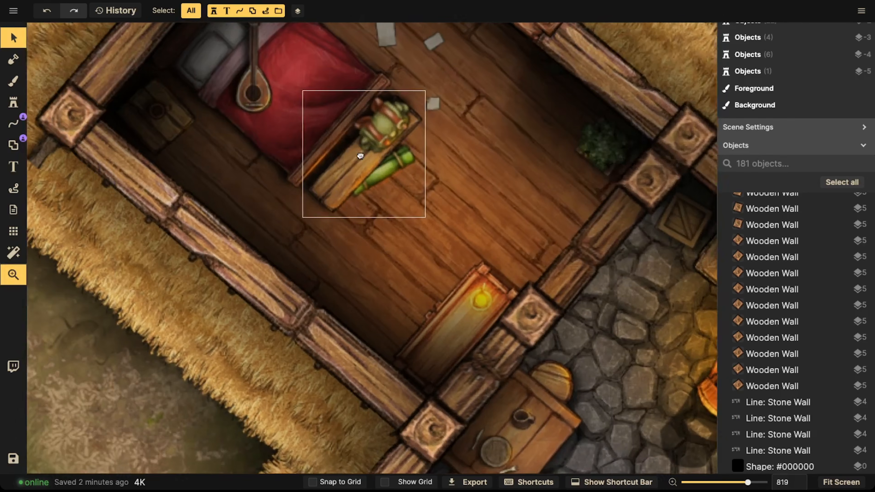
pyautogui.moveTo(360, 156); pyautogui.dragTo(359, 176)
pyautogui.scroll(3, 322, 180)
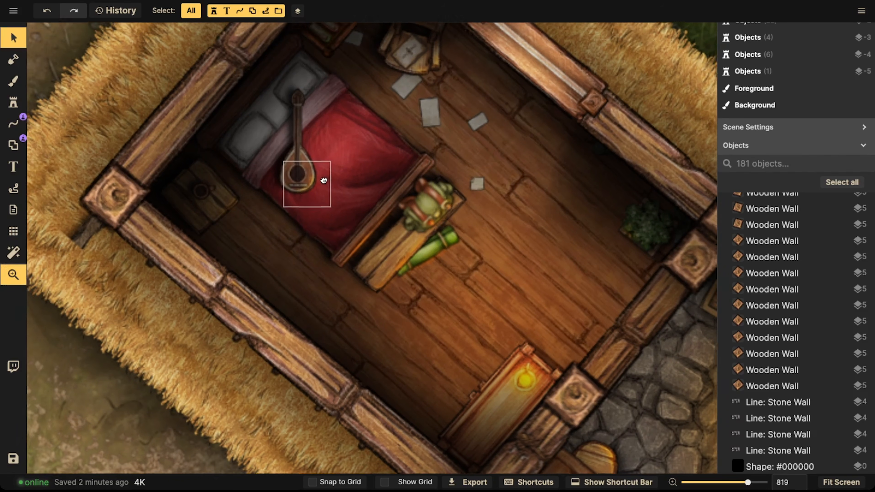
pyautogui.scroll(2, 300, 184)
pyautogui.moveTo(298, 183); pyautogui.dragTo(279, 211)
pyautogui.scroll(-2, 278, 212)
pyautogui.moveTo(406, 241); pyautogui.dragTo(249, 164)
pyautogui.scroll(-2, 283, 254)
pyautogui.moveTo(283, 254); pyautogui.dragTo(359, 227)
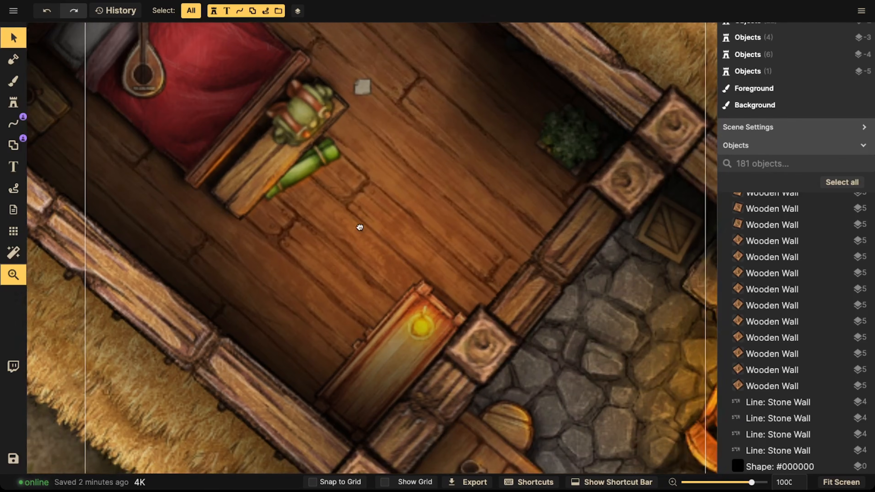
pyautogui.moveTo(276, 169); pyautogui.dragTo(388, 242)
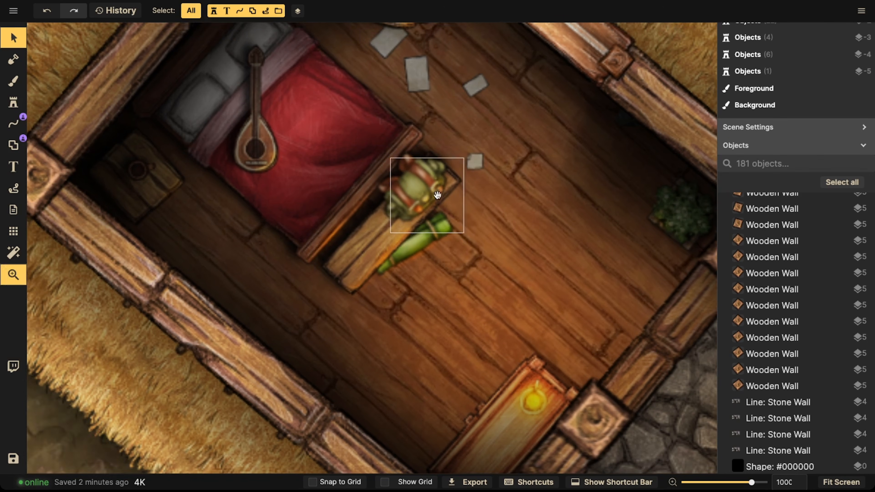
pyautogui.moveTo(422, 195); pyautogui.dragTo(336, 186)
pyautogui.scroll(-5, 336, 186)
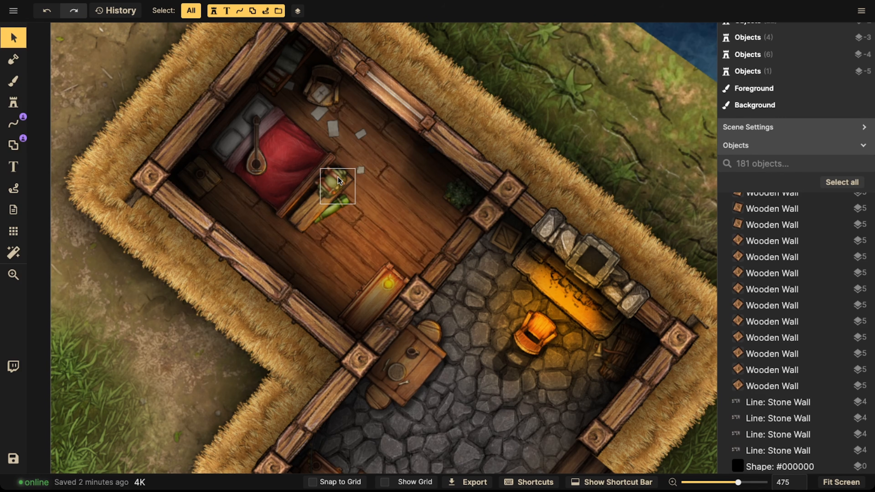
pyautogui.scroll(-3, 358, 165)
pyautogui.press('space')
pyautogui.moveTo(555, 301); pyautogui.dragTo(110, 62)
pyautogui.moveTo(691, 226); pyautogui.dragTo(323, 143)
pyautogui.scroll(3, 324, 159)
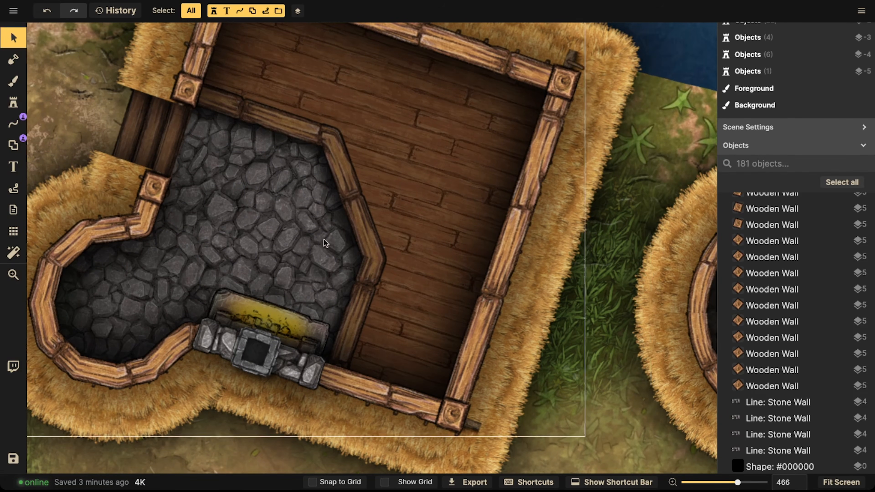
pyautogui.press('space')
pyautogui.moveTo(233, 213); pyautogui.dragTo(325, 214)
pyautogui.scroll(2, 389, 210)
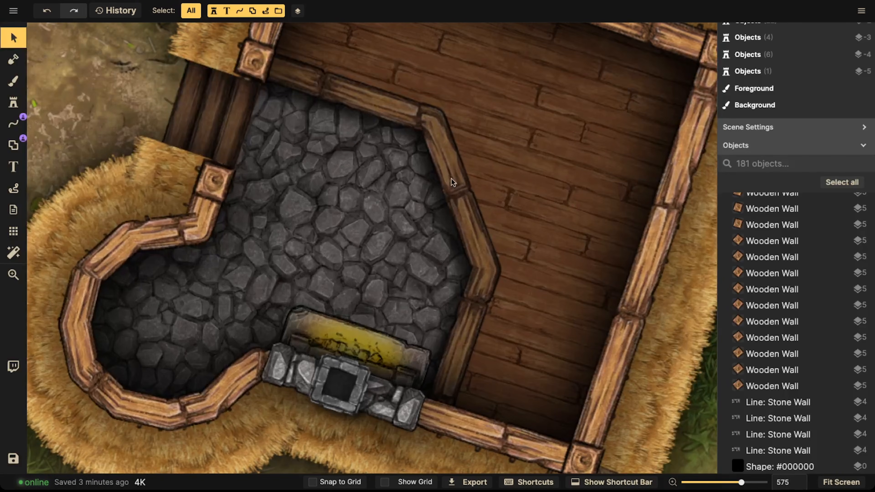
pyautogui.press('space')
pyautogui.moveTo(299, 150); pyautogui.dragTo(557, 247)
pyautogui.moveTo(272, 194); pyautogui.dragTo(412, 241)
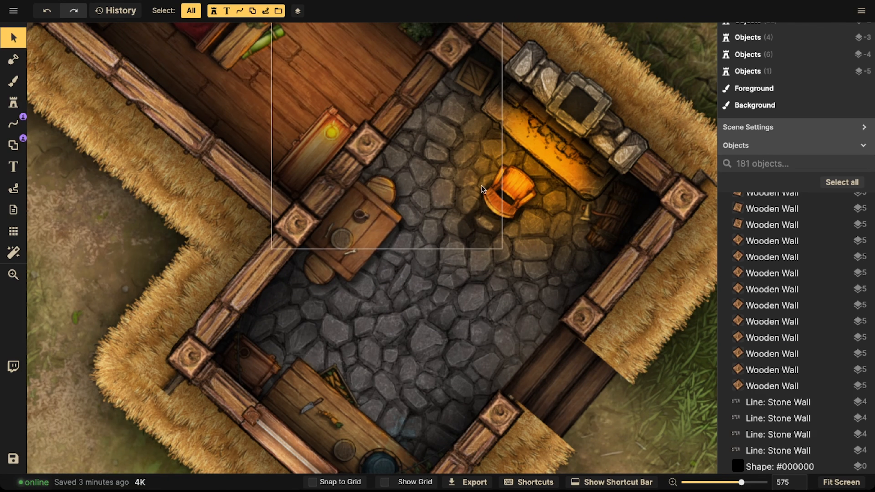
pyautogui.moveTo(318, 106); pyautogui.dragTo(347, 170)
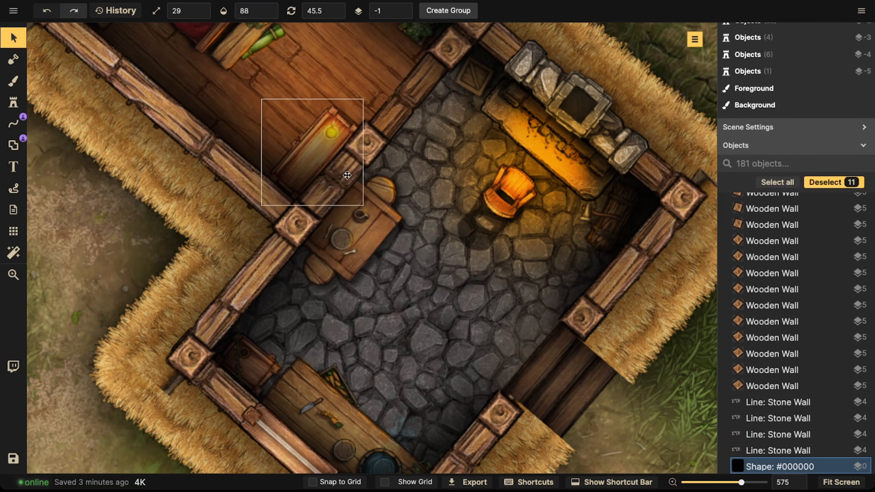
pyautogui.press('Escape')
# Step: Zoom out and pan across the map to review the house among the surrounding buildings
pyautogui.press('space')
pyautogui.moveTo(245, 115); pyautogui.dragTo(326, 298)
pyautogui.scroll(-5, 326, 227)
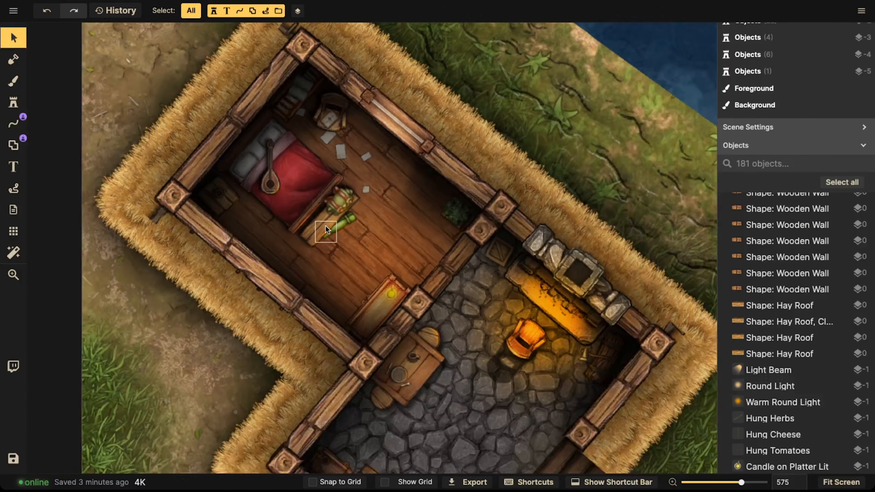
pyautogui.scroll(-2, 325, 227)
pyautogui.press('space')
pyautogui.moveTo(369, 256); pyautogui.dragTo(305, 175)
pyautogui.moveTo(353, 242); pyautogui.dragTo(290, 218)
pyautogui.scroll(-5, 334, 199)
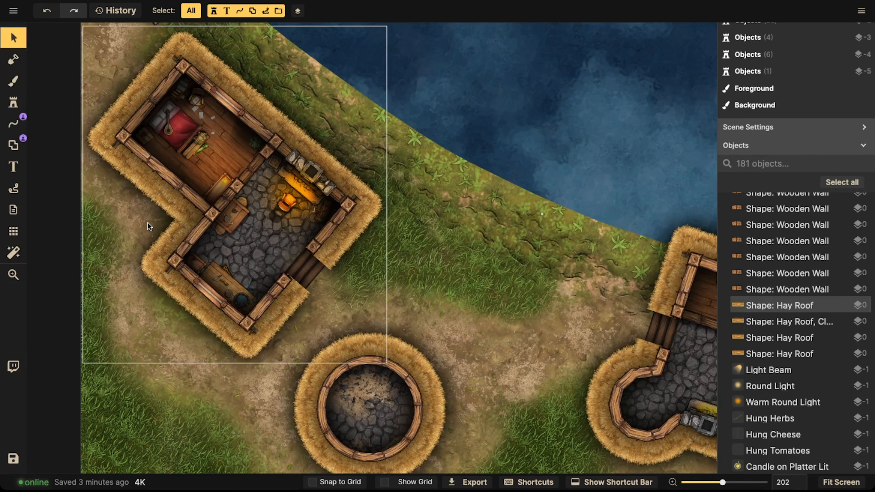
pyautogui.scroll(-4, 256, 228)
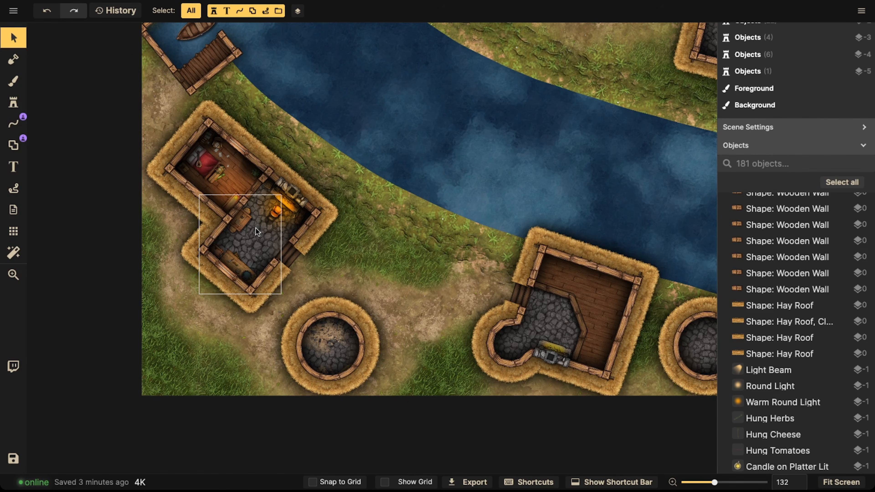
pyautogui.scroll(-1, 241, 222)
pyautogui.press('space')
pyautogui.moveTo(369, 224); pyautogui.dragTo(211, 279)
pyautogui.moveTo(356, 167); pyautogui.dragTo(258, 163)
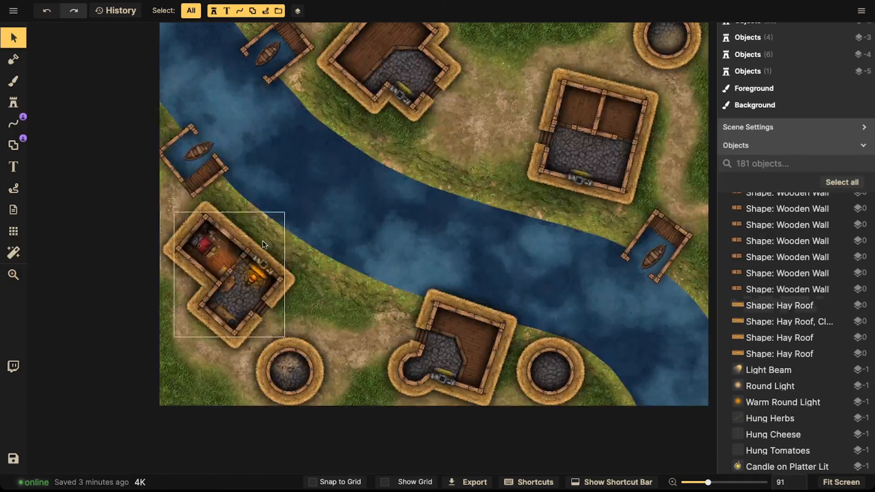
pyautogui.press('space')
pyautogui.moveTo(402, 143); pyautogui.dragTo(431, 225)
pyautogui.moveTo(332, 227); pyautogui.dragTo(385, 168)
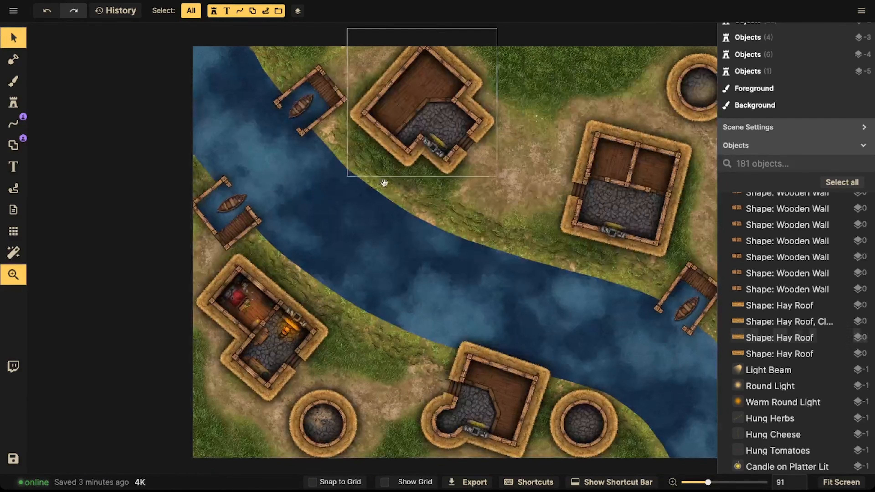
pyautogui.press('space')
pyautogui.moveTo(331, 319); pyautogui.dragTo(363, 240)
pyautogui.scroll(3, 343, 259)
pyautogui.press('space')
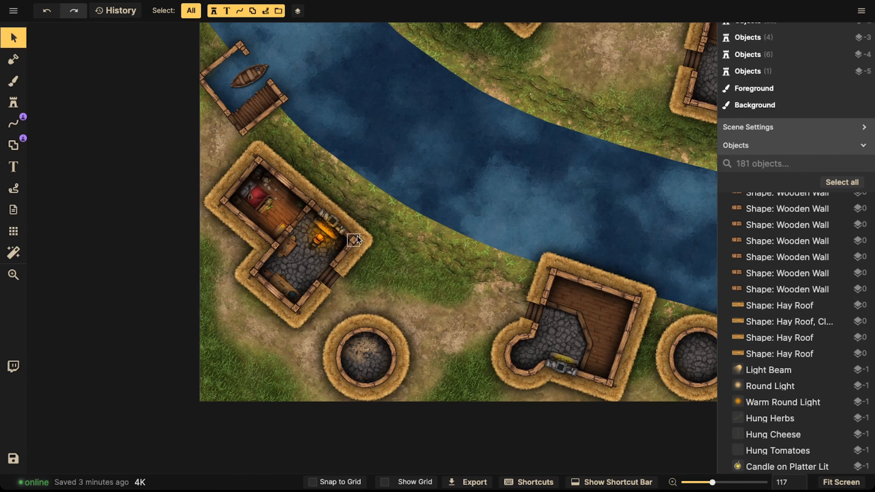
pyautogui.press('space')
pyautogui.moveTo(383, 226); pyautogui.dragTo(356, 209)
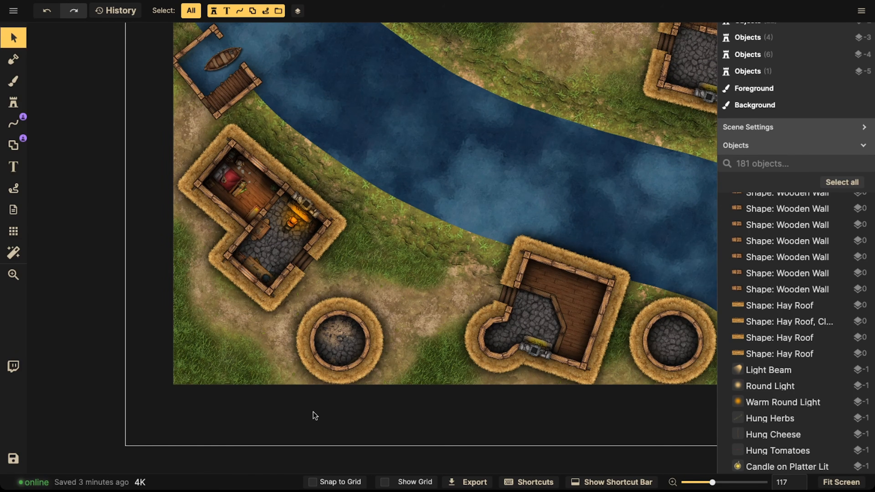
pyautogui.press('space')
pyautogui.moveTo(359, 231); pyautogui.dragTo(371, 245)
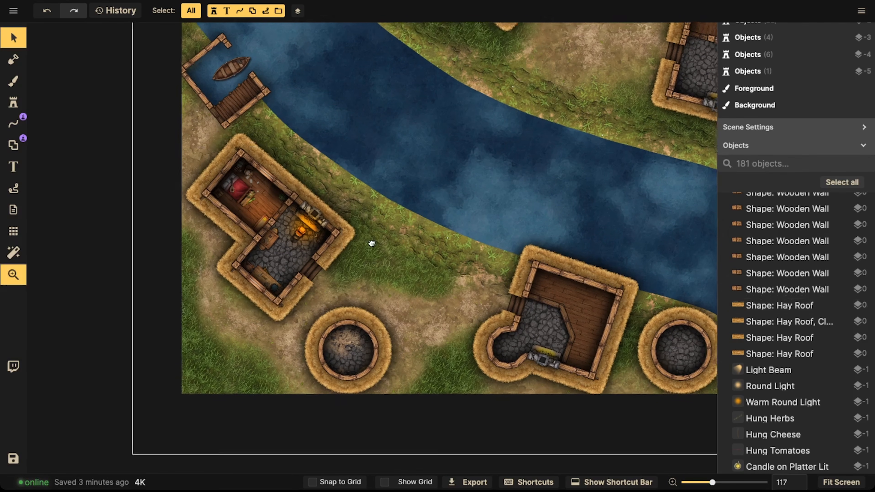